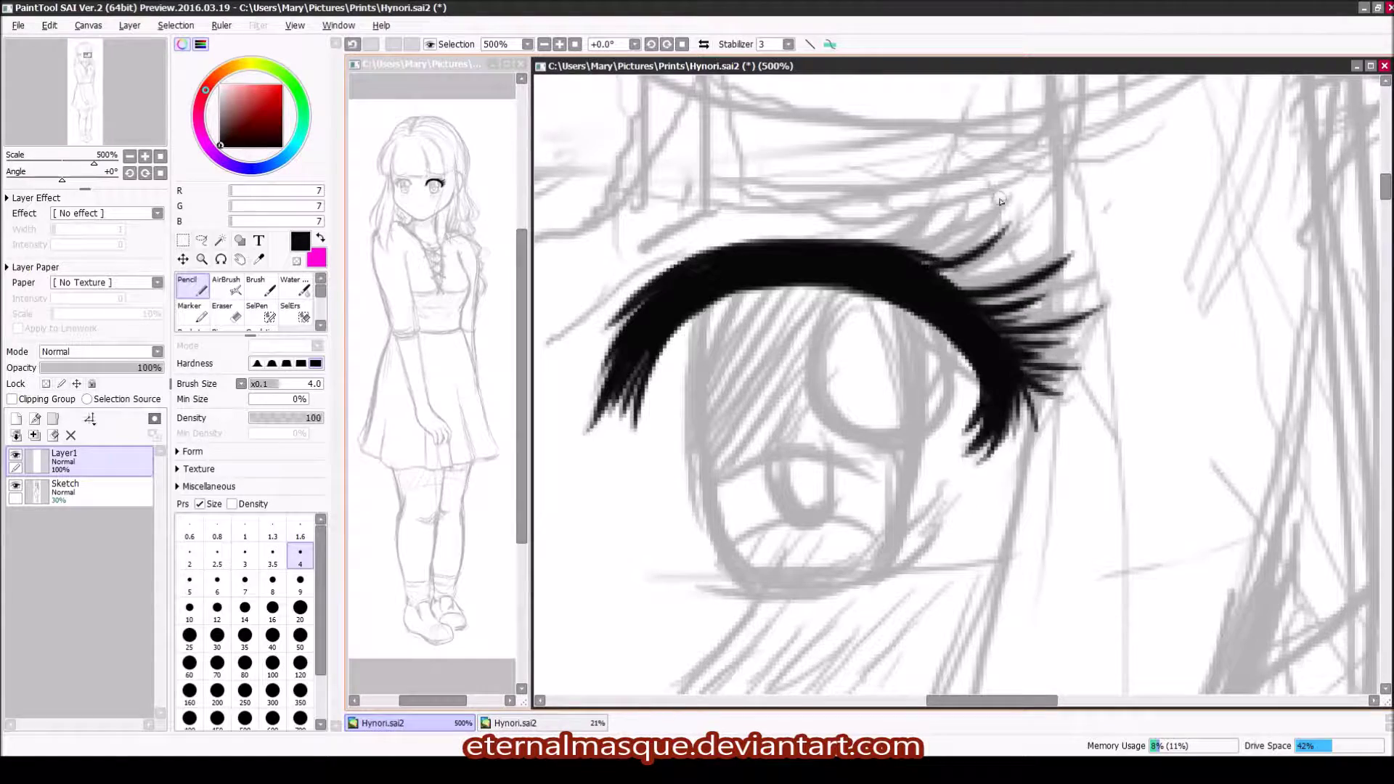
# Step: Ink the side outlines of both irises over the sketch, meeting the lower lash lines
pyautogui.scroll(-3, 990, 259)
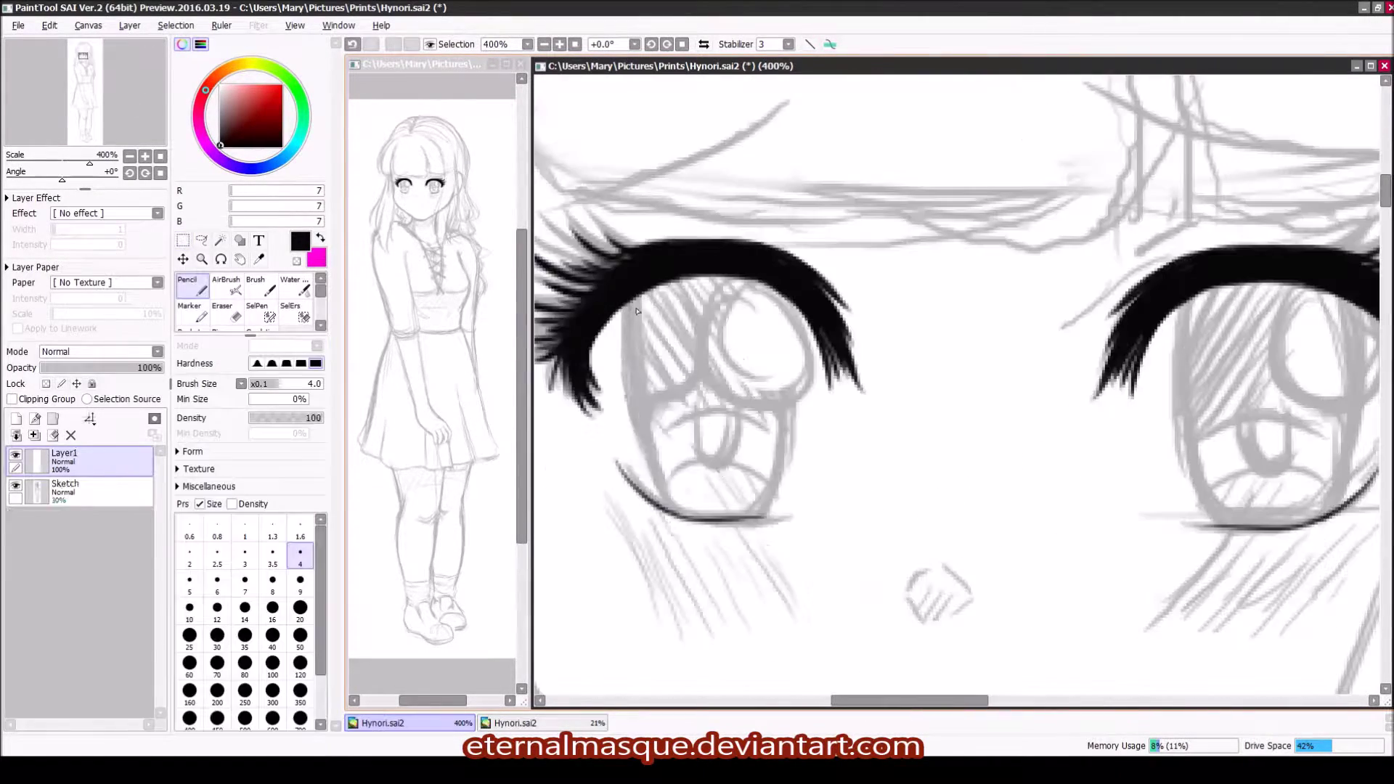
pyautogui.moveTo(635, 301); pyautogui.dragTo(701, 537)
pyautogui.moveTo(784, 301); pyautogui.dragTo(716, 555)
pyautogui.moveTo(1167, 330); pyautogui.dragTo(1011, 336)
pyautogui.moveTo(1015, 343); pyautogui.dragTo(1117, 576)
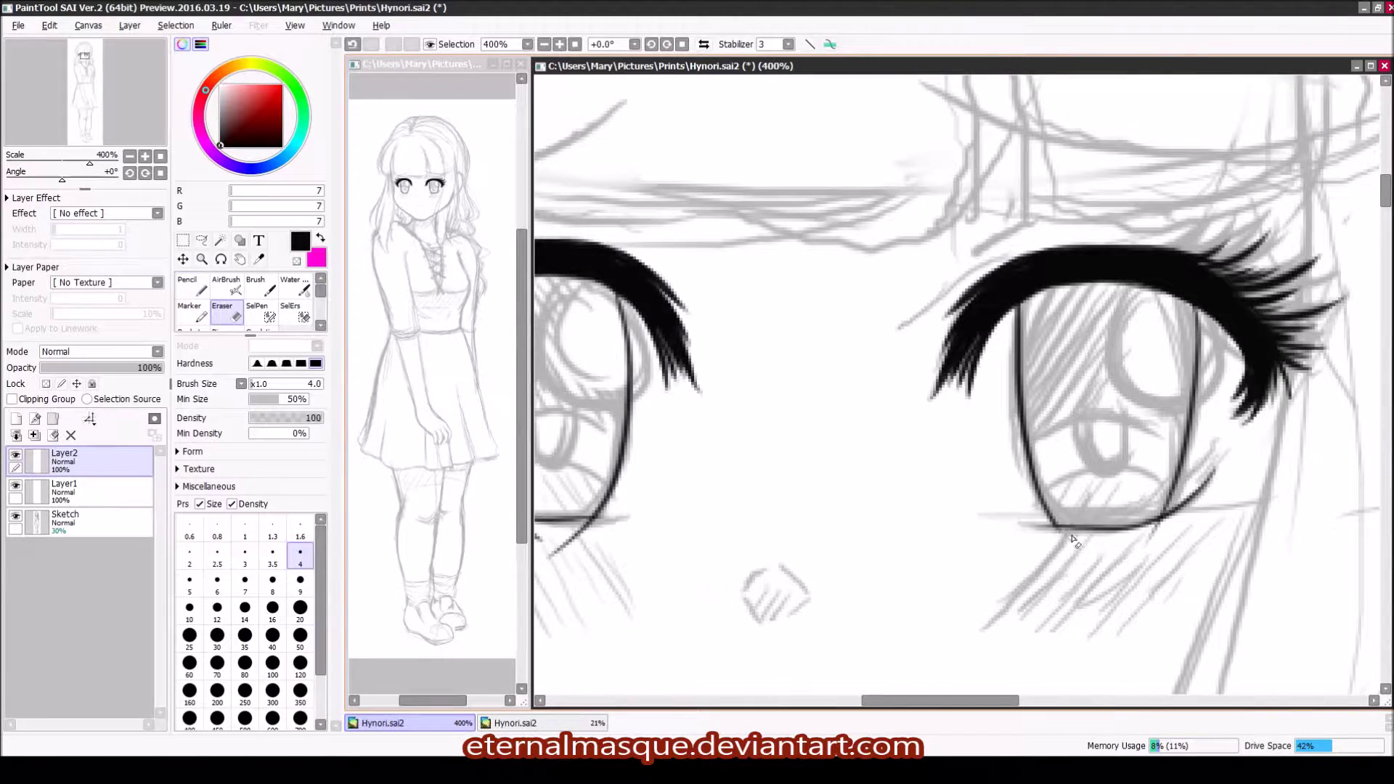
# Step: On a new layer, ink the U-shaped pupil of one eye and place a copy in the other eye
pyautogui.hscroll(-3, 908, 464)
pyautogui.hotkey('ctrl', 'shift', 'n')
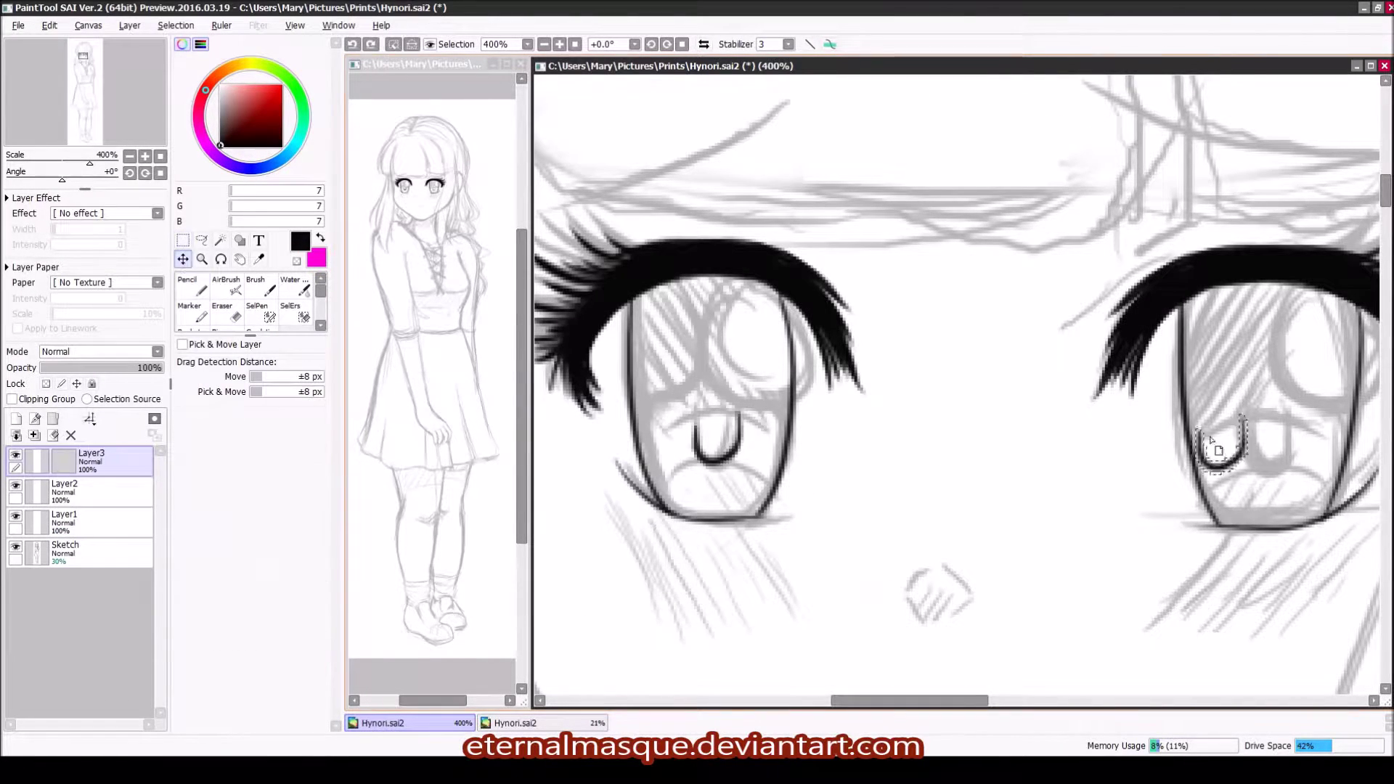
pyautogui.keyDown('ctrl'); pyautogui.scroll(-2, 944, 443); pyautogui.keyUp('ctrl')
pyautogui.scroll(3, 840, 320)
pyautogui.hotkey('ctrl', 'z')
pyautogui.press('n')
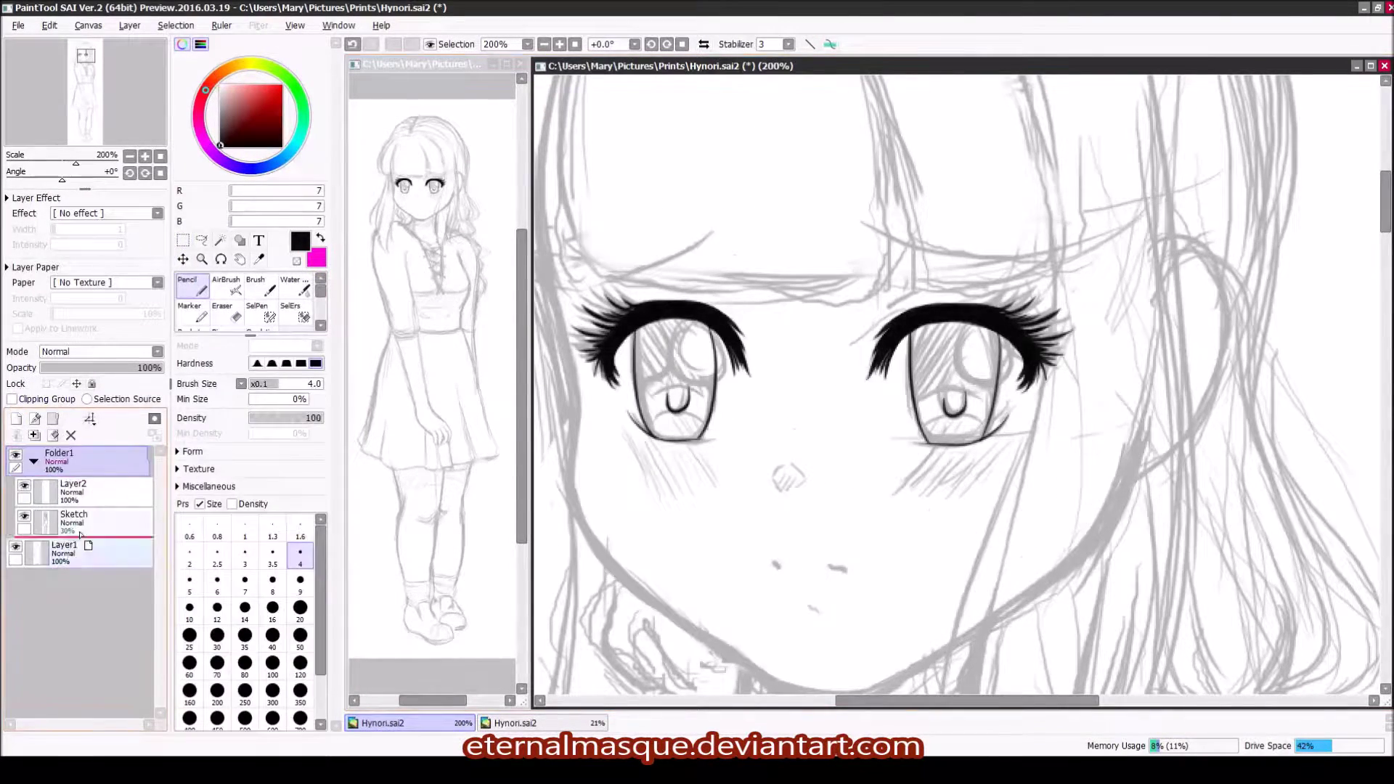
# Step: Ink the small nose and mouth marks and the slanted eyebrows over the face sketch
pyautogui.scroll(2, 840, 319)
pyautogui.moveTo(841, 320); pyautogui.dragTo(894, 546)
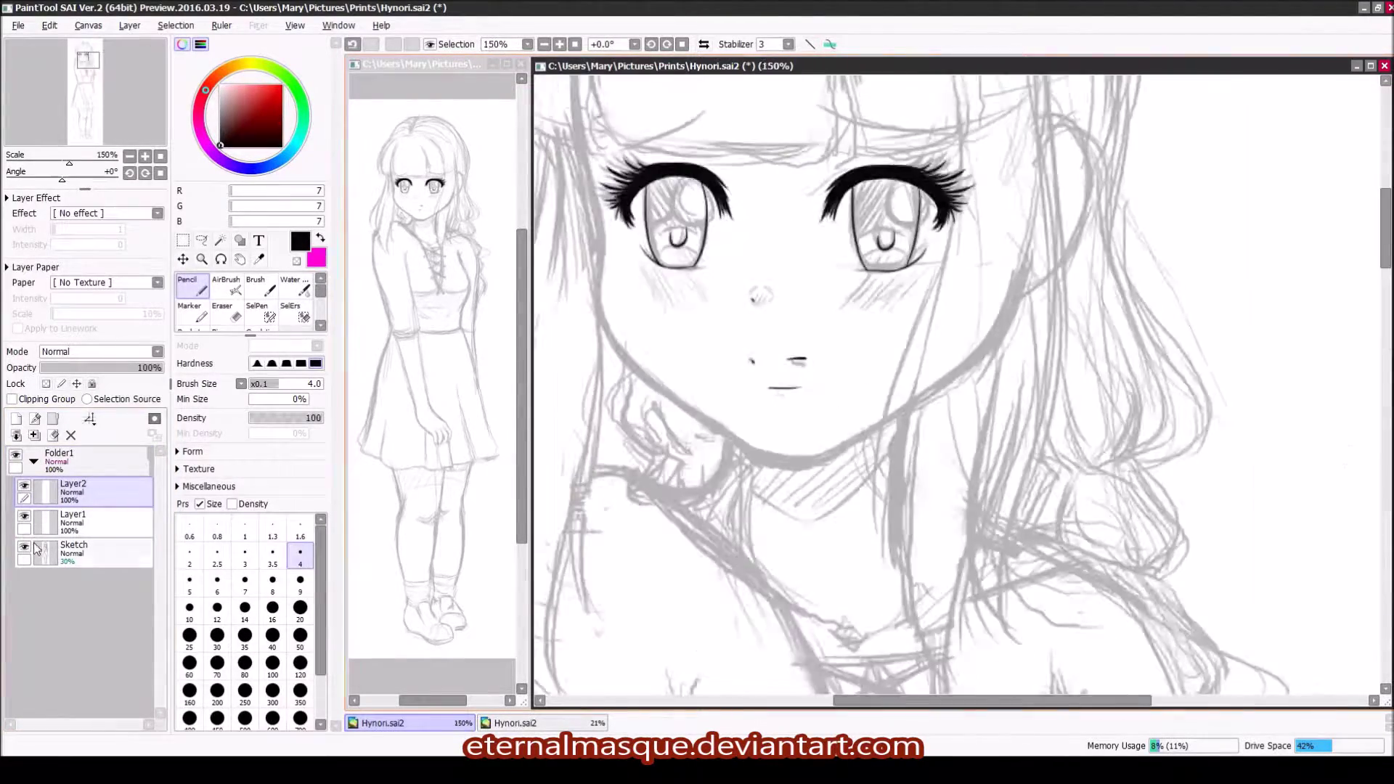
pyautogui.scroll(2, 788, 320)
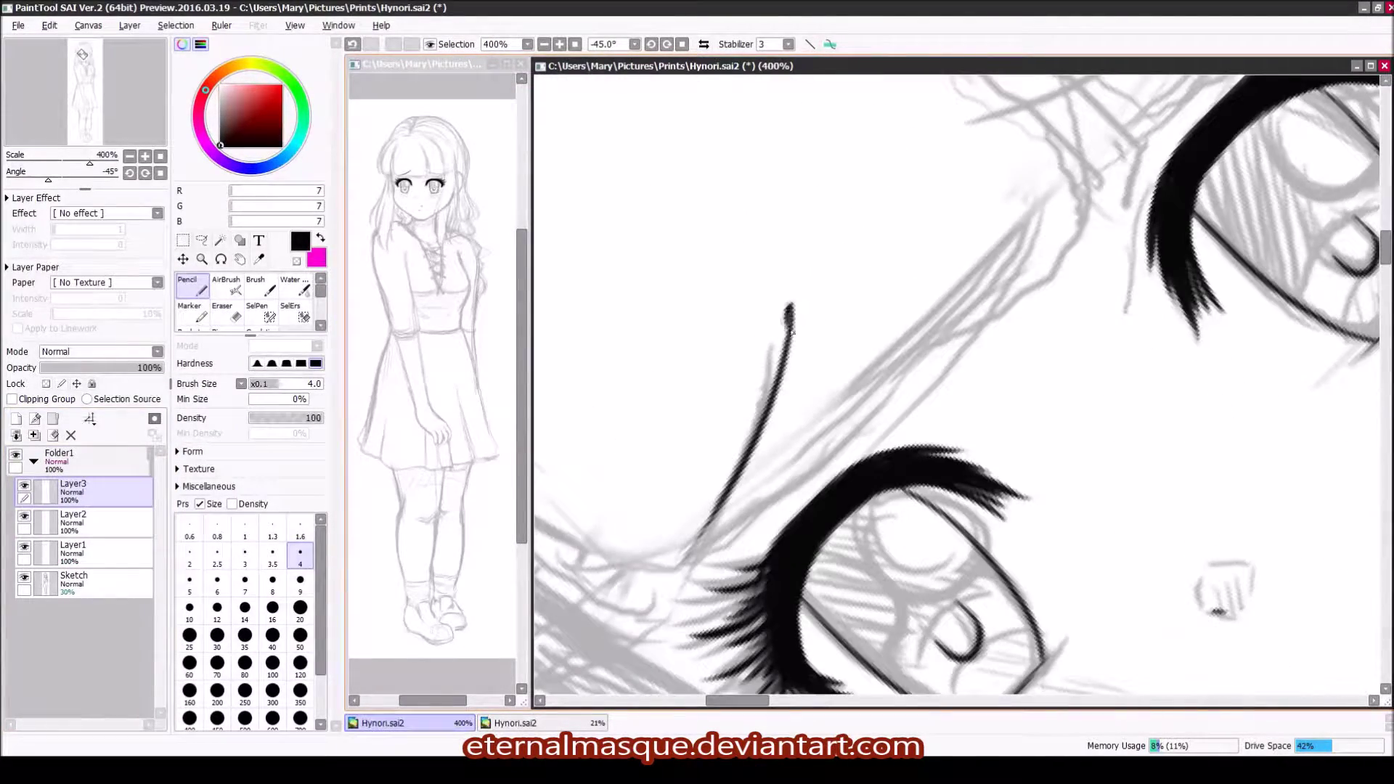
pyautogui.press('Home')
pyautogui.scroll(-4, 741, 443)
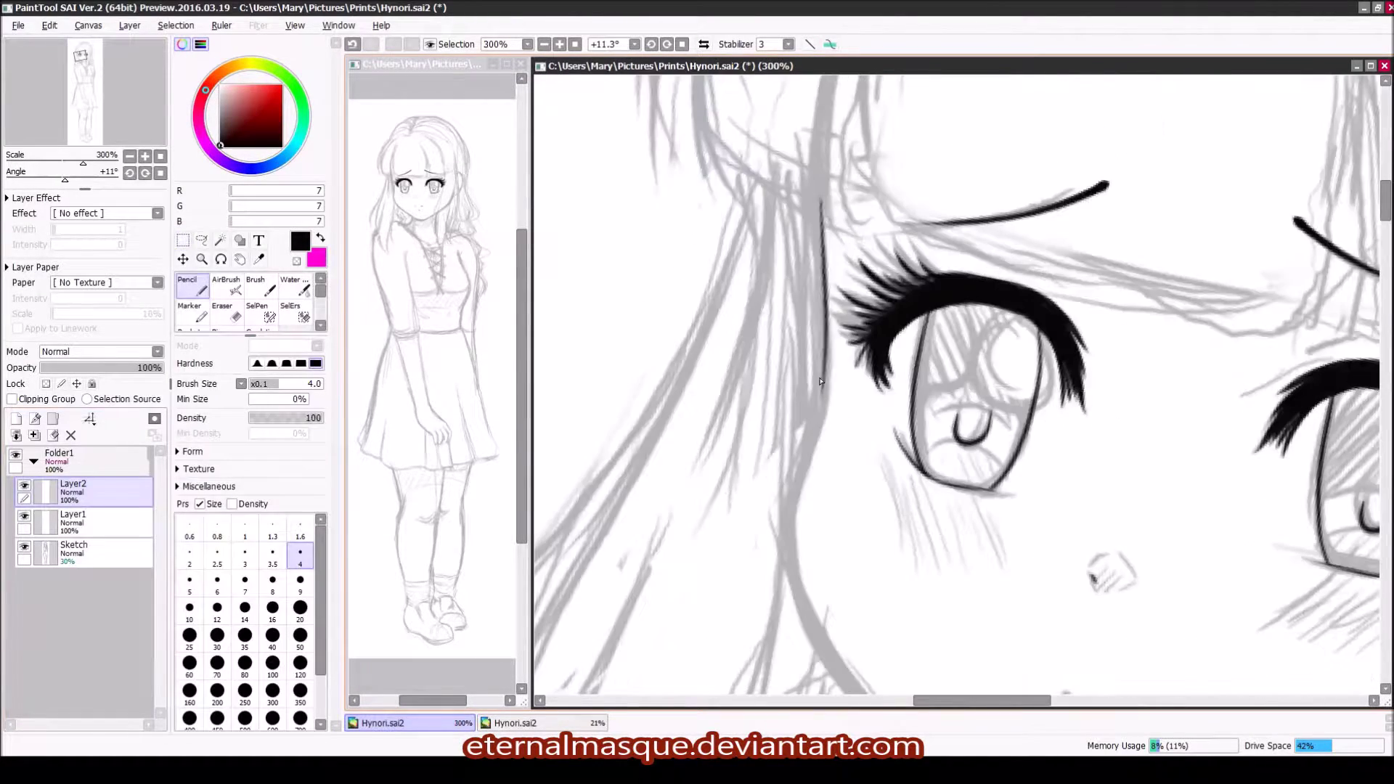
# Step: Ink the face contour from the temple down the left cheek toward the chin
pyautogui.moveTo(851, 393); pyautogui.dragTo(766, 339)
pyautogui.press('End')
pyautogui.press('End')
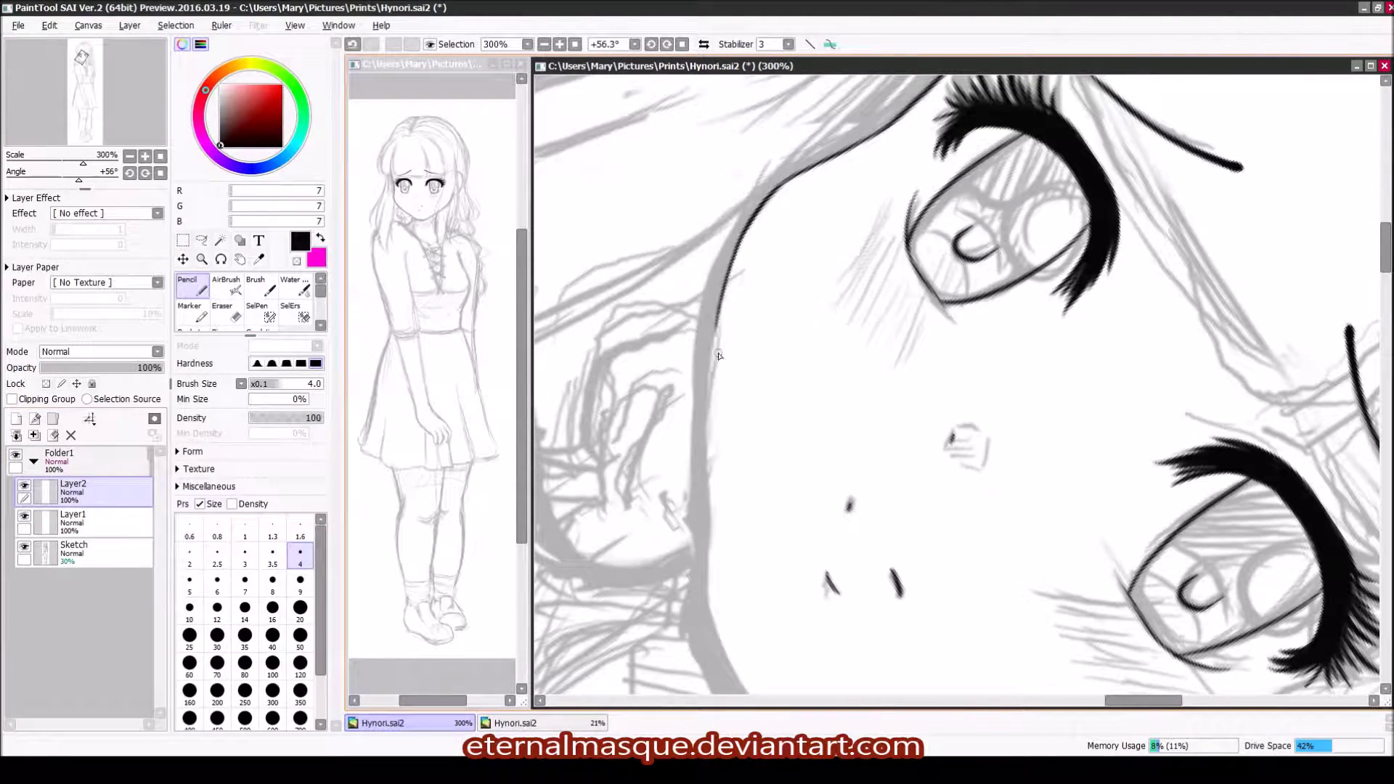
pyautogui.press('Home')
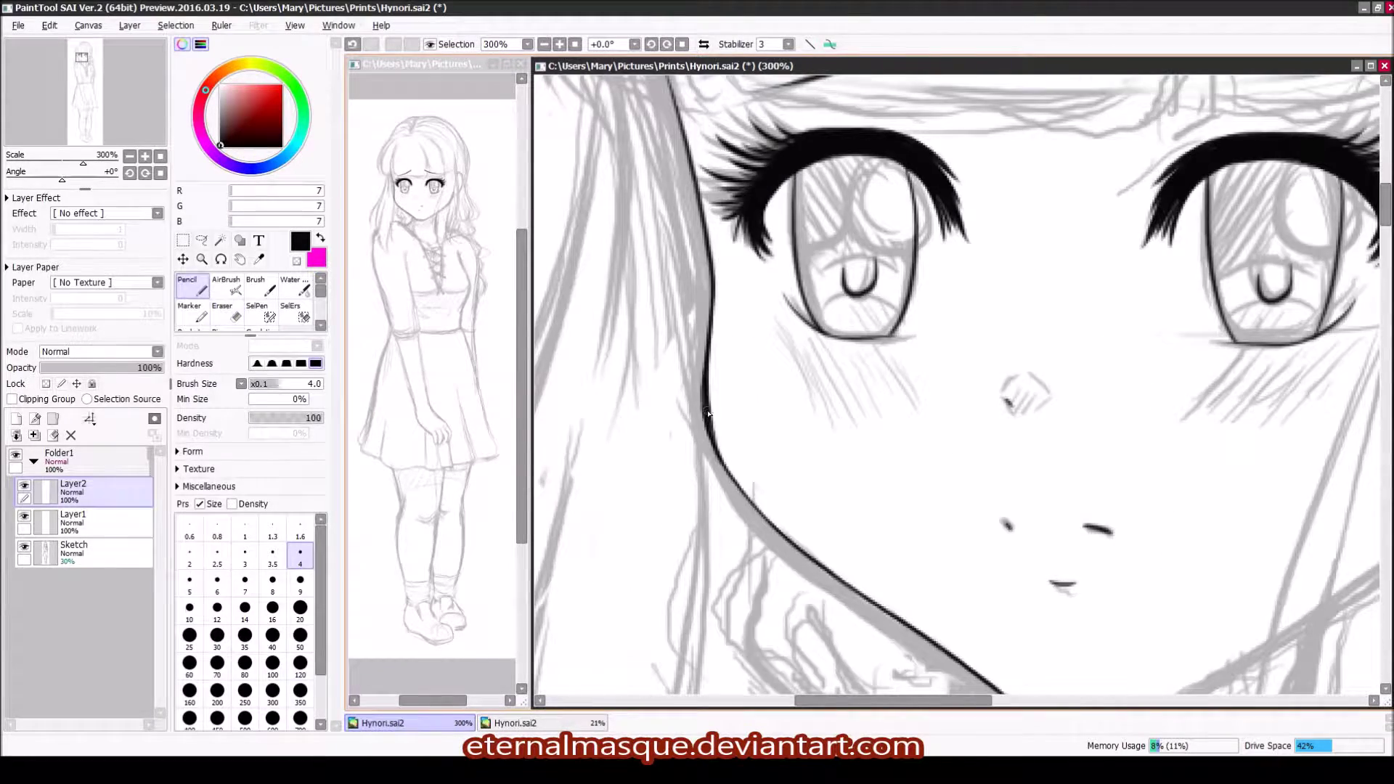
# Step: Ink the rounded chin and continue the jawline up toward the right side of the face
pyautogui.scroll(-1, 708, 414)
pyautogui.press('End')
pyautogui.press('End')
pyautogui.press('End')
pyautogui.press('End')
pyautogui.scroll(2, 711, 177)
pyautogui.press('Home')
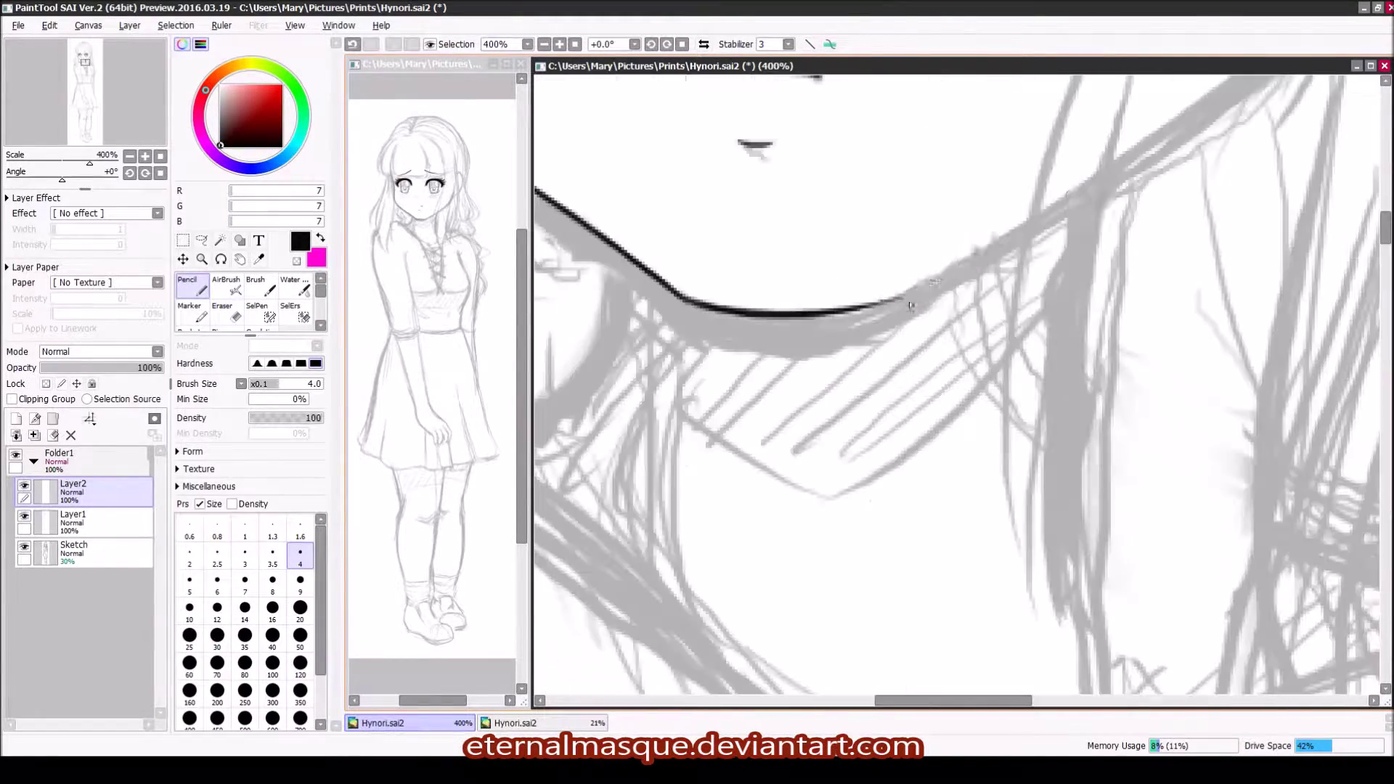
pyautogui.scroll(-3, 708, 190)
pyautogui.scroll(2, 783, 412)
# Step: On a new layer, ink the rounded form below the left cheek and the start of the shoulder and neckline
pyautogui.hotkey('ctrl', 'shift', 'n')
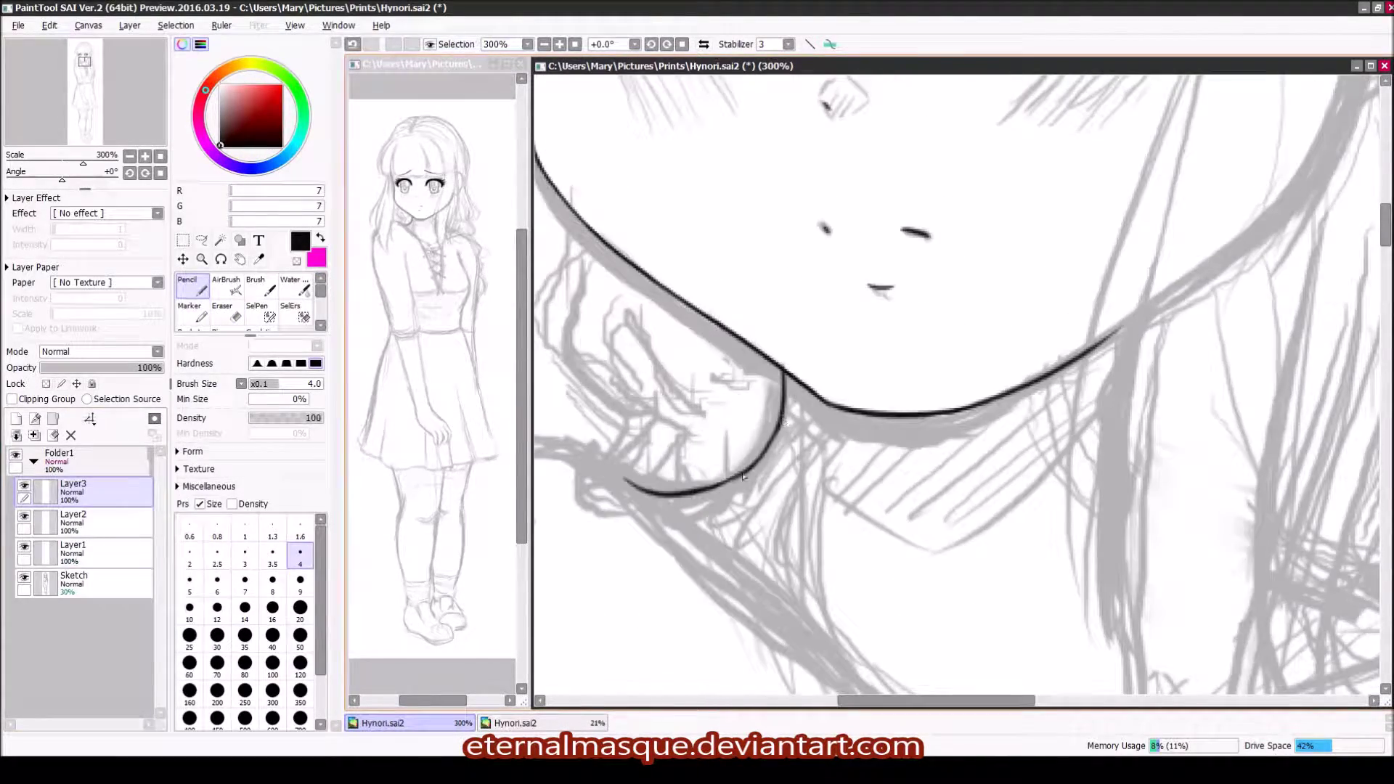
pyautogui.scroll(-2, 744, 477)
pyautogui.scroll(2, 788, 431)
pyautogui.press('Home')
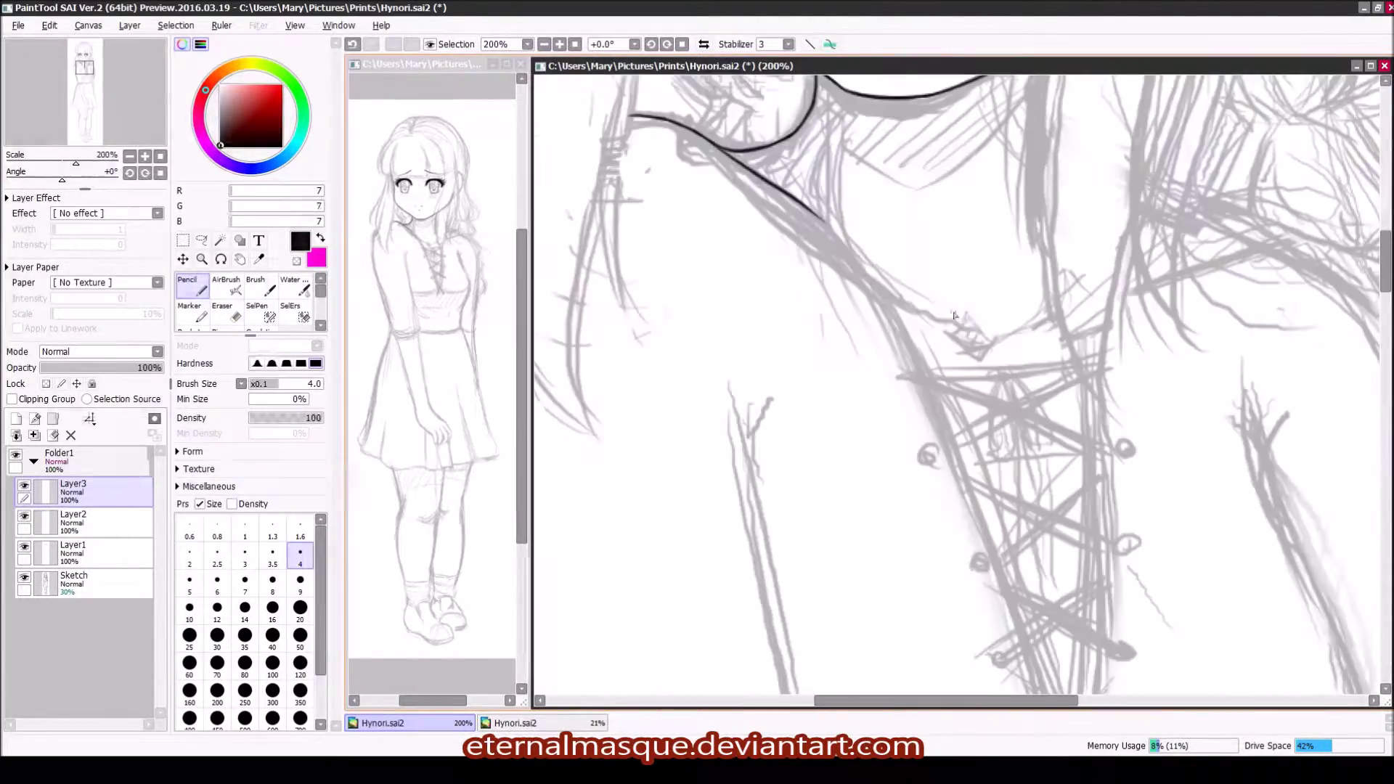
pyautogui.moveTo(951, 291)
pyautogui.mouseDown()
pyautogui.moveTo(957, 415)
pyautogui.moveTo(933, 375)
pyautogui.mouseUp()
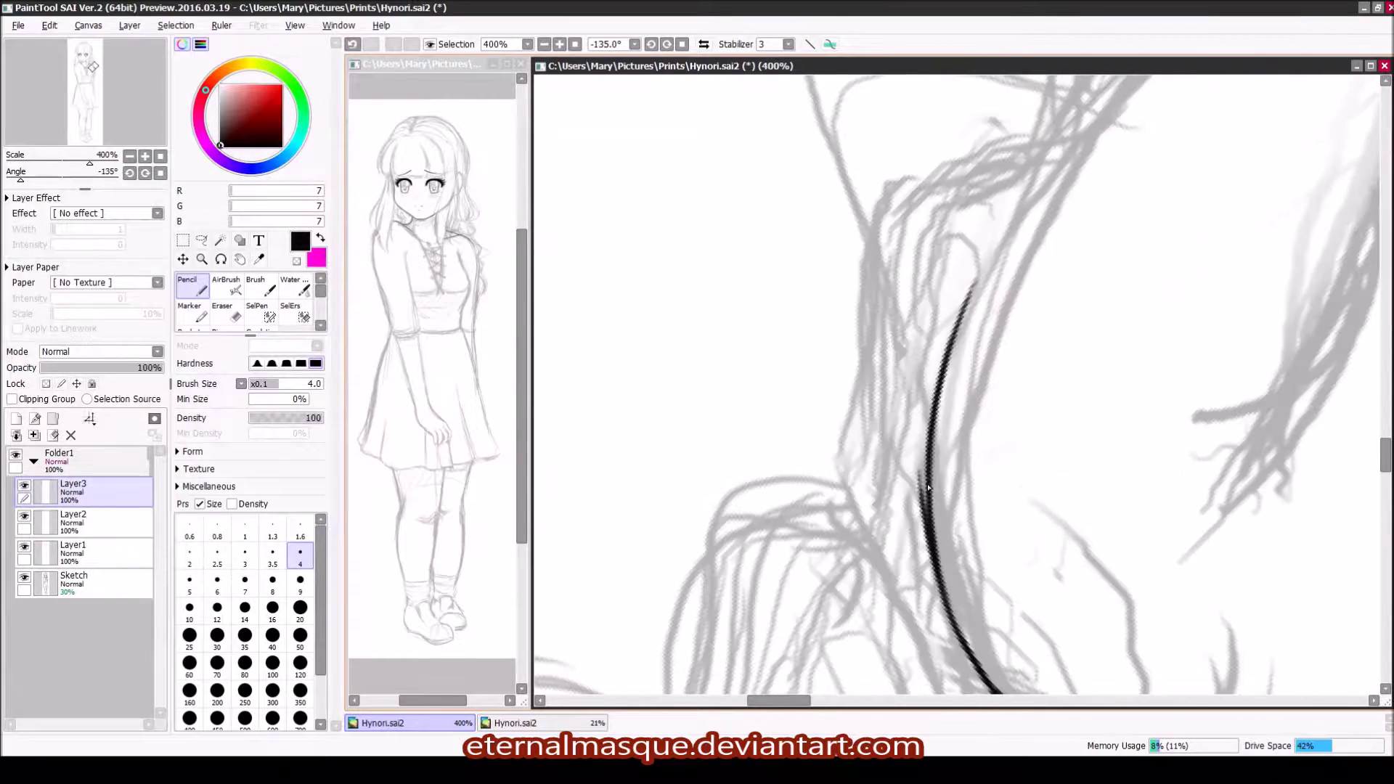
# Step: Ink the outer contour of the right-hand arm from the shoulder down past the waist
pyautogui.press('e')
pyautogui.press('Home')
pyautogui.scroll(-2, 951, 467)
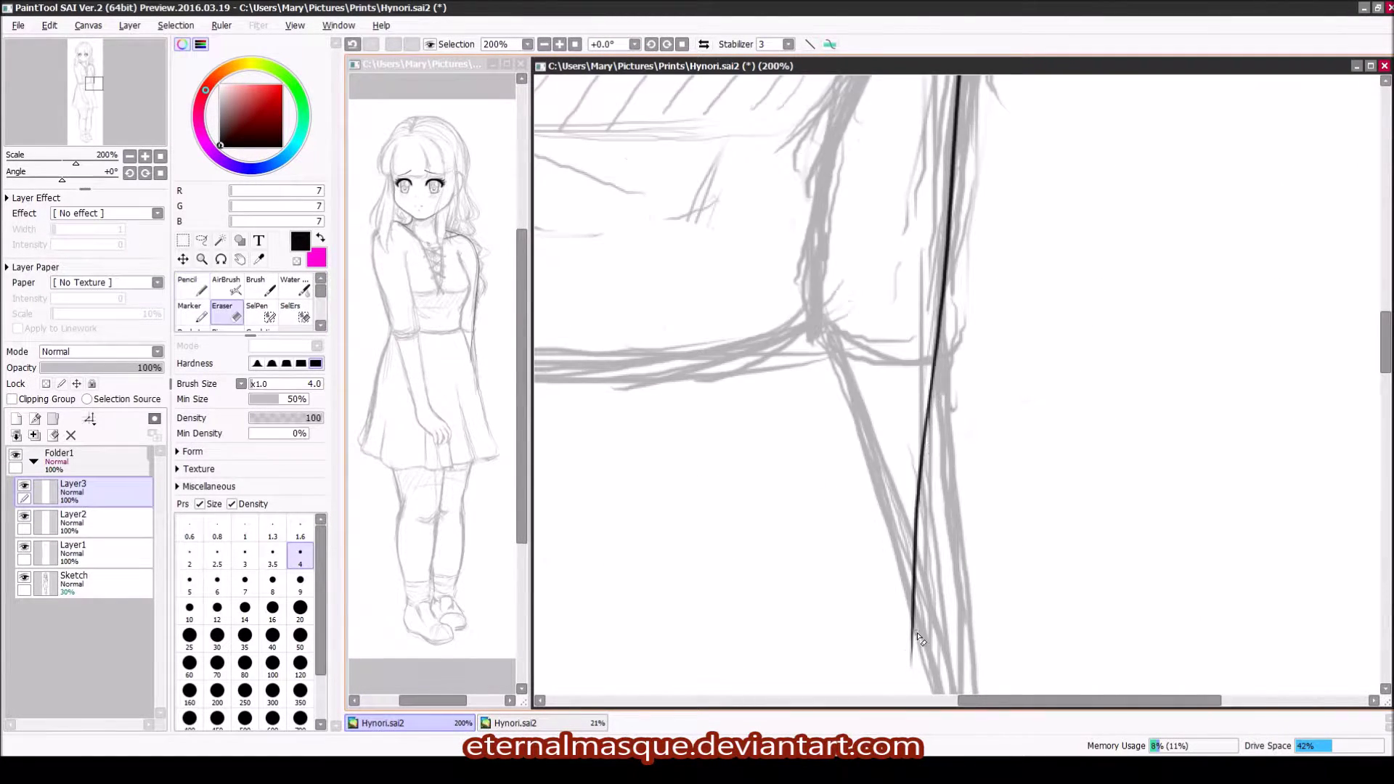
# Step: On a new layer, ink the right side of the bust and waist in one flowing contour and erase the stray ends
pyautogui.scroll(-1, 888, 261)
pyautogui.scroll(2, 933, 374)
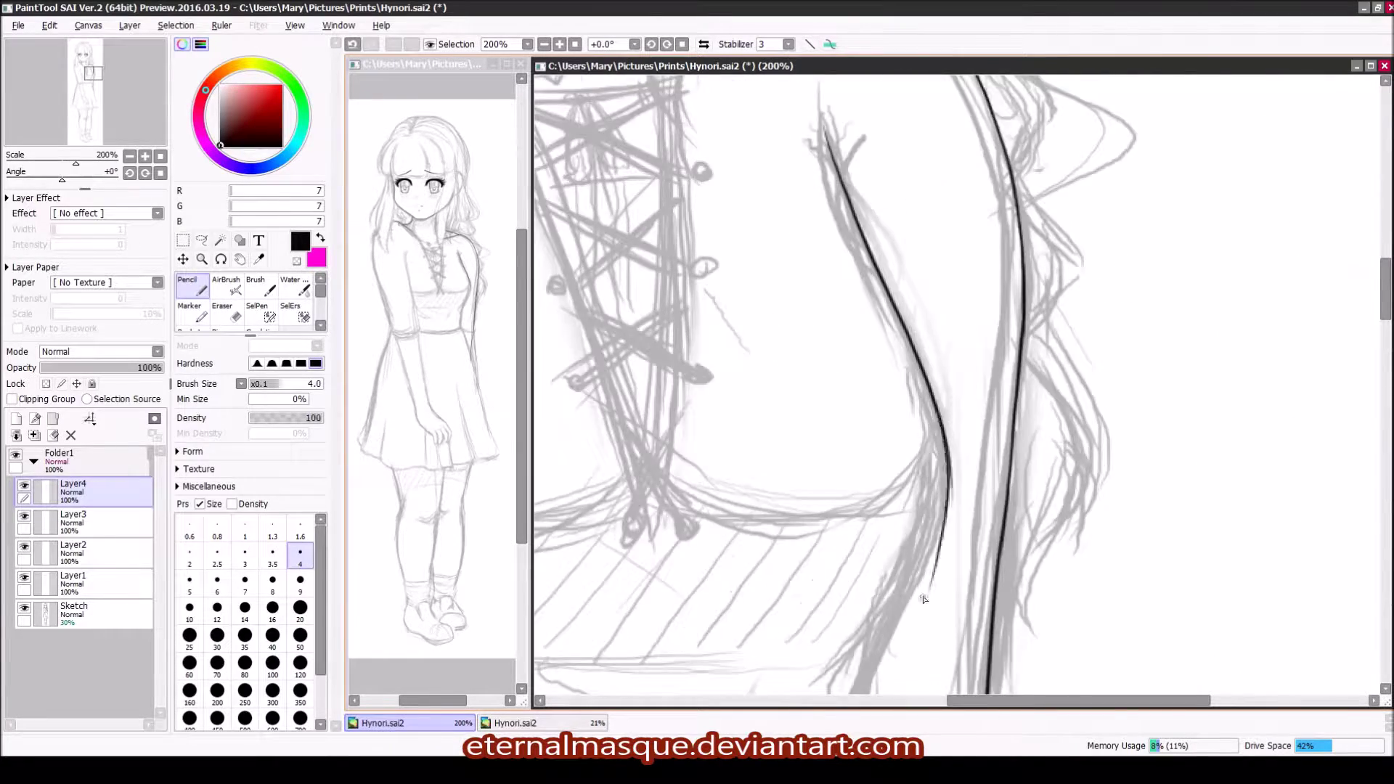
pyautogui.press('e')
pyautogui.press('Delete')
pyautogui.press('n')
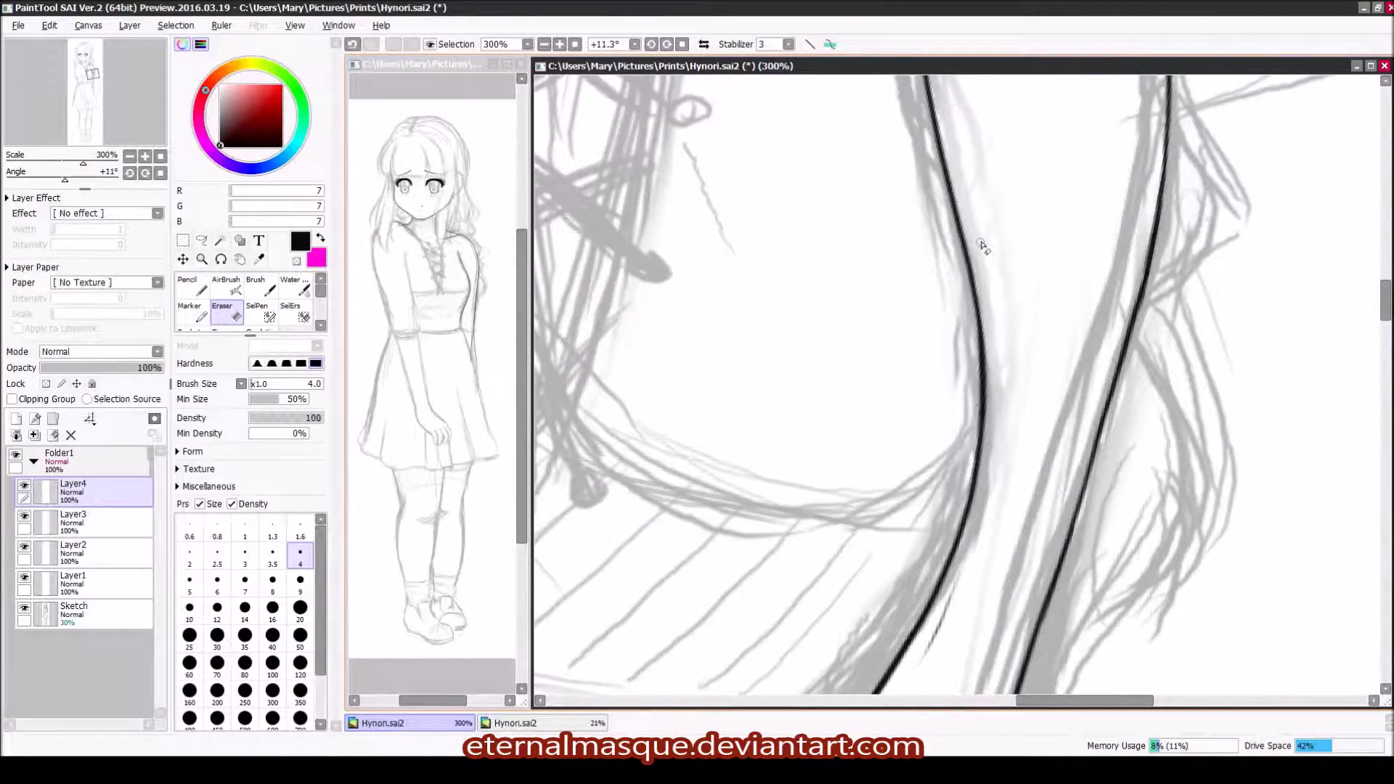
pyautogui.scroll(2, 995, 290)
pyautogui.scroll(-4, 988, 212)
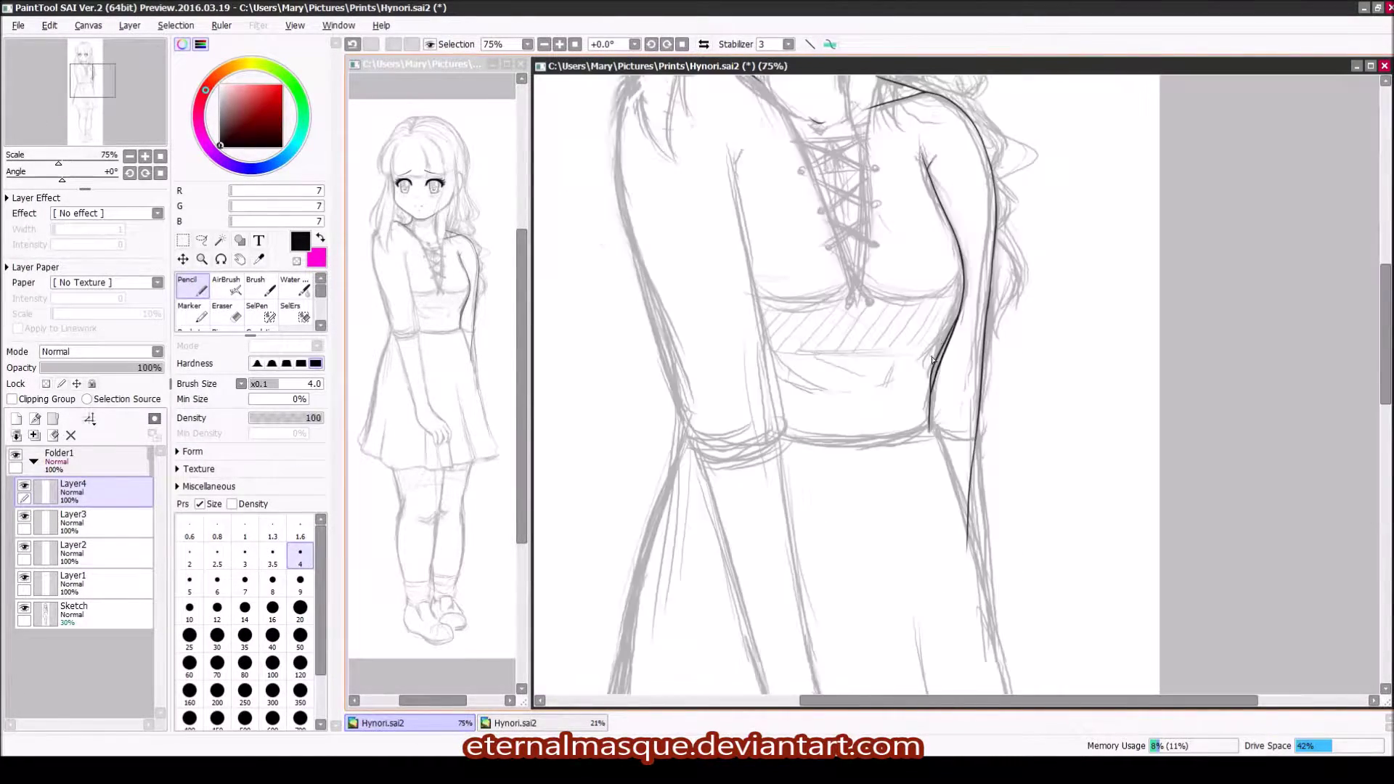
pyautogui.scroll(3, 970, 317)
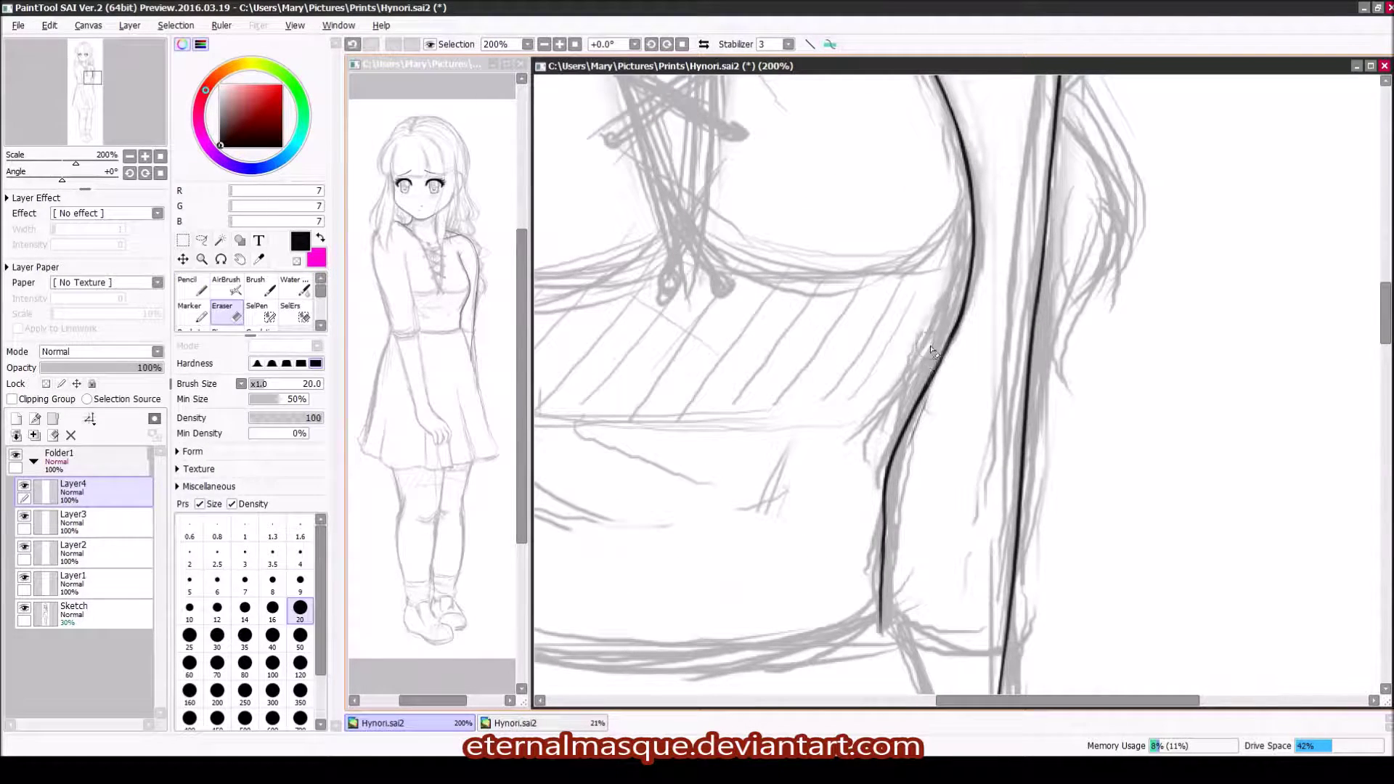
pyautogui.scroll(2, 967, 306)
# Step: On a new layer, ink the outer contour of the left shoulder and upper arm, and erase the overlapping line
pyautogui.hotkey('ctrl', 'shift', 'n')
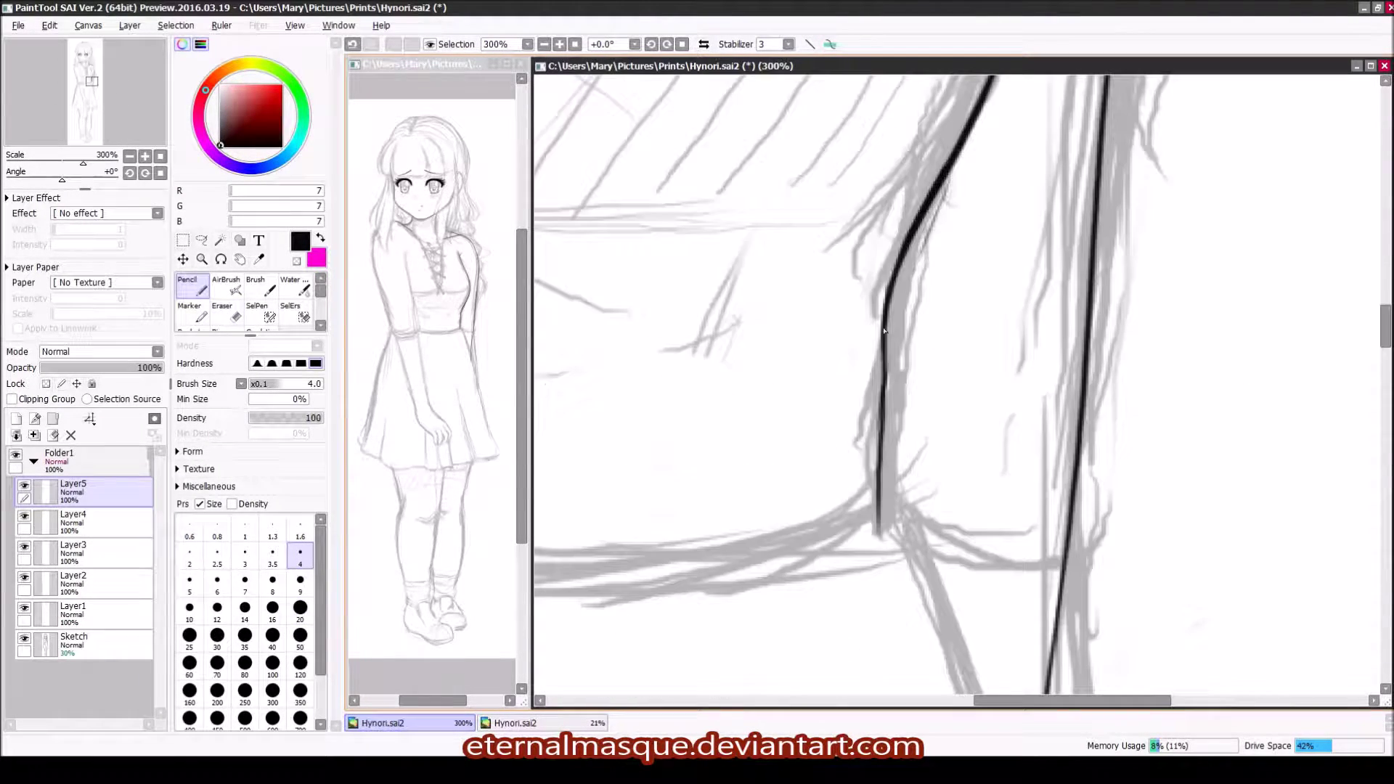
pyautogui.scroll(-3, 908, 425)
pyautogui.scroll(1, 645, 238)
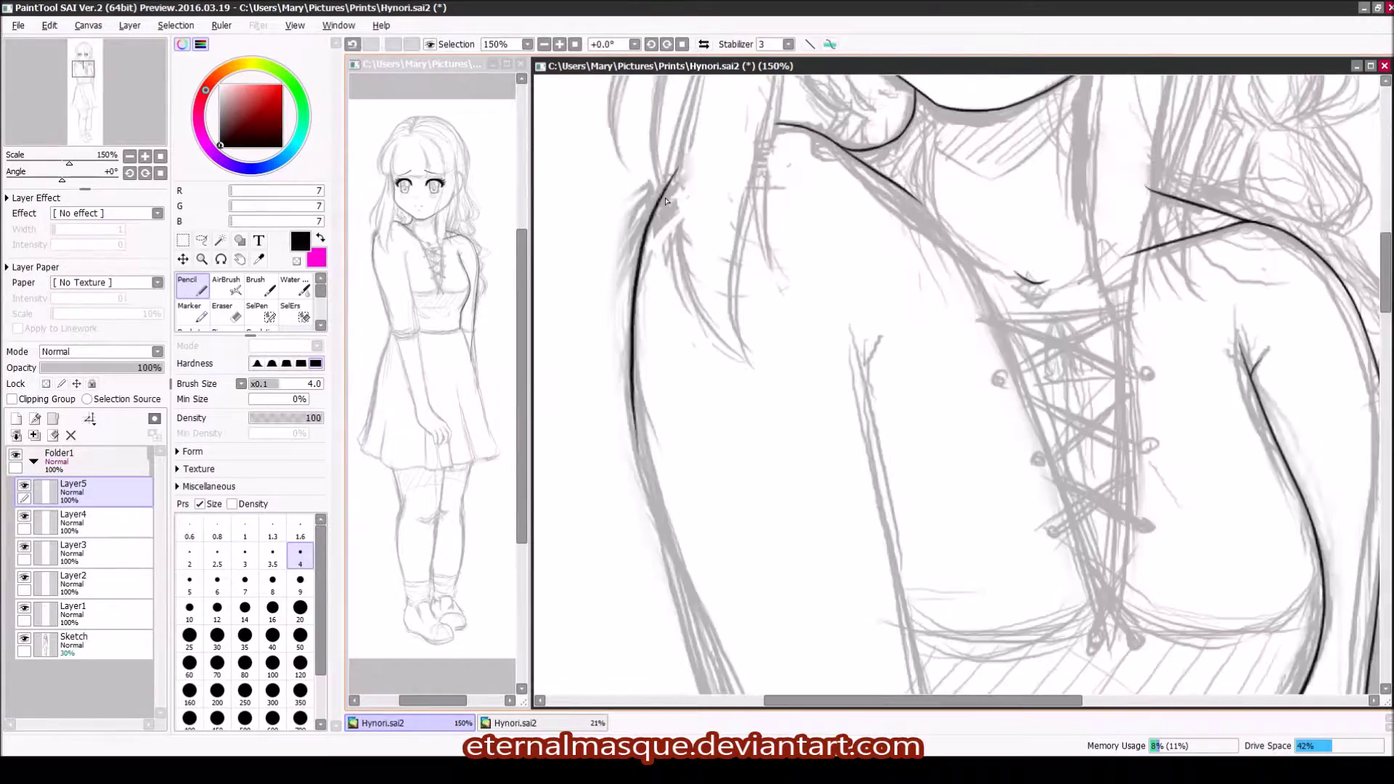
pyautogui.scroll(3, 703, 142)
pyautogui.press('End')
pyautogui.press('e')
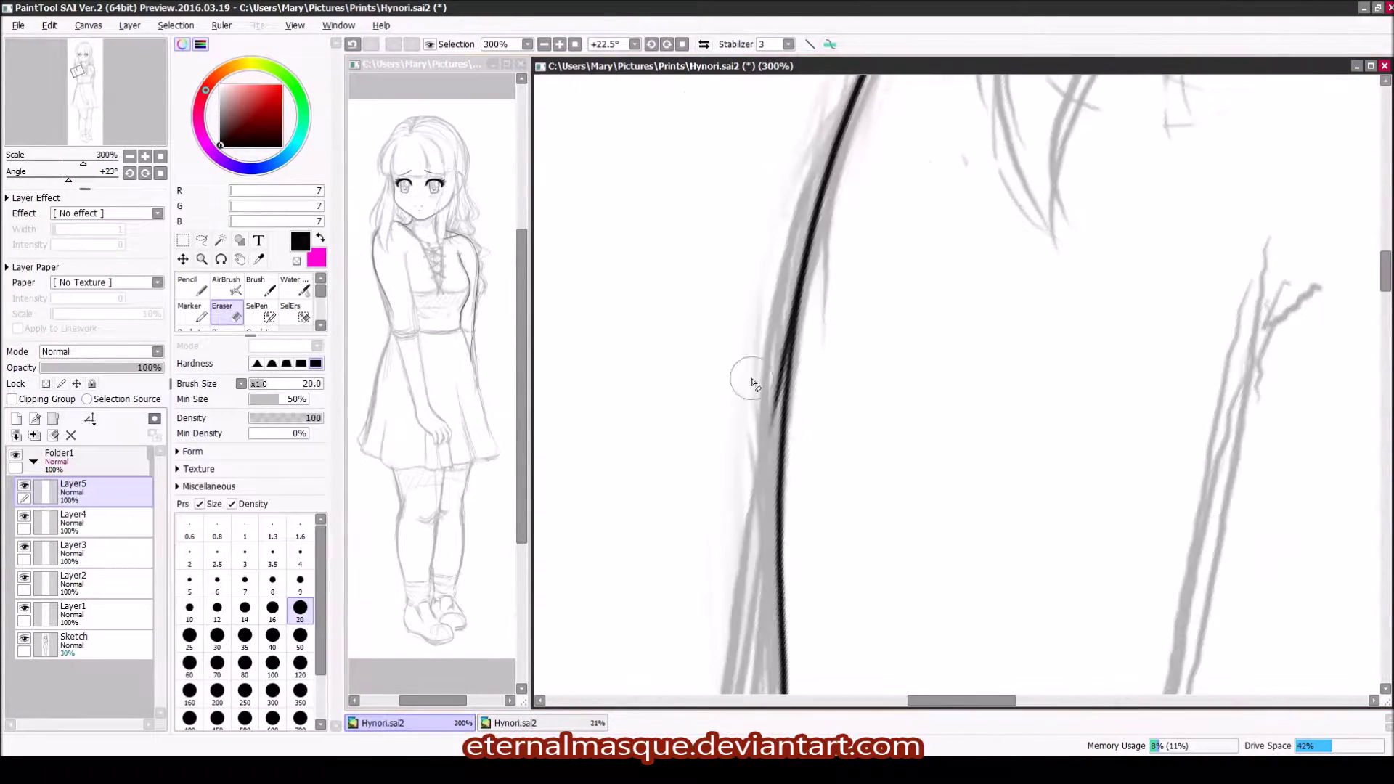
pyautogui.press('n')
# Step: Ink the long inner and outer contours of the left arm down to the wrist, using separate new layers
pyautogui.scroll(-3, 773, 405)
pyautogui.hotkey('ctrl', 'shift', 'n')
pyautogui.hotkey('ctrl', 'shift', 'n')
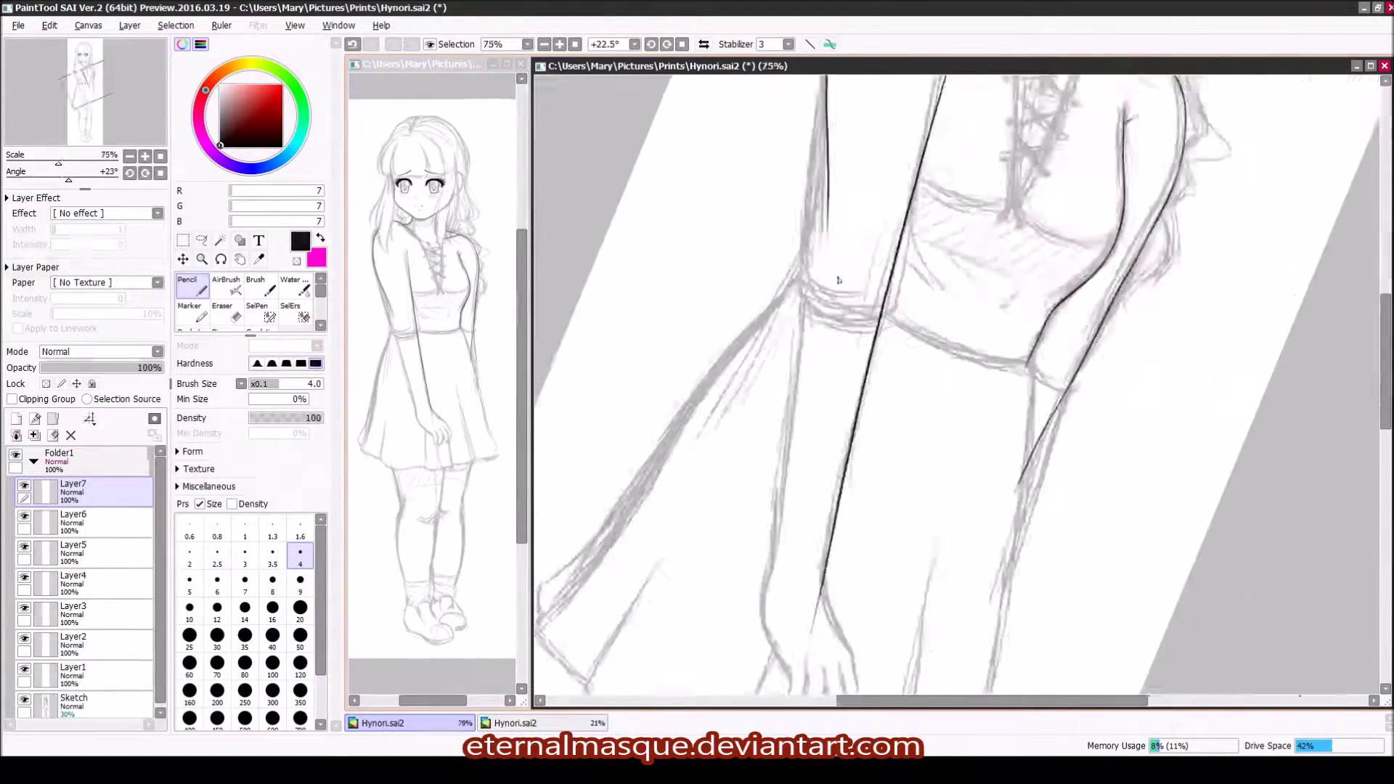
pyautogui.hotkey('ctrl', 'shift', 'n')
pyautogui.press('End')
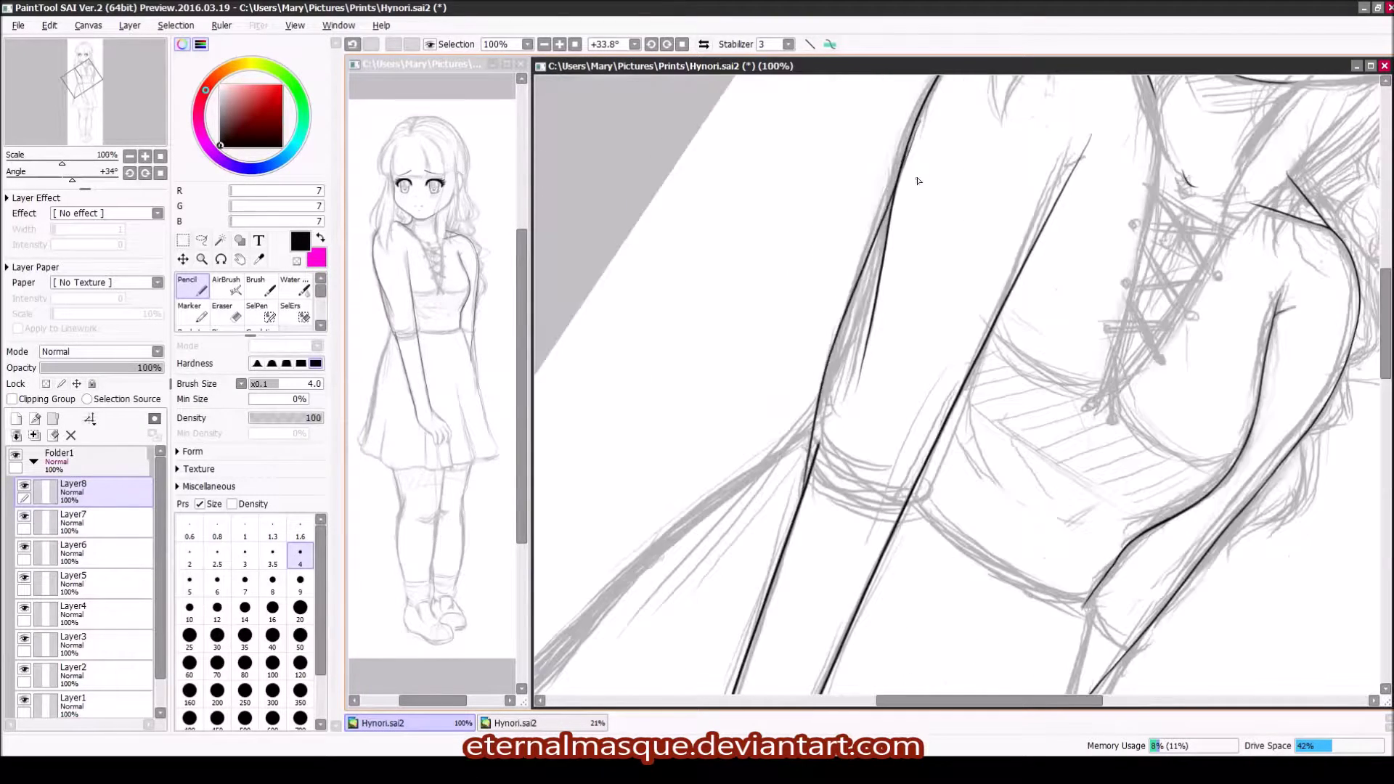
# Step: Clean up the overlapping outer contour lines of the left upper arm
pyautogui.scroll(3, 944, 223)
pyautogui.press('Delete')
pyautogui.press('e')
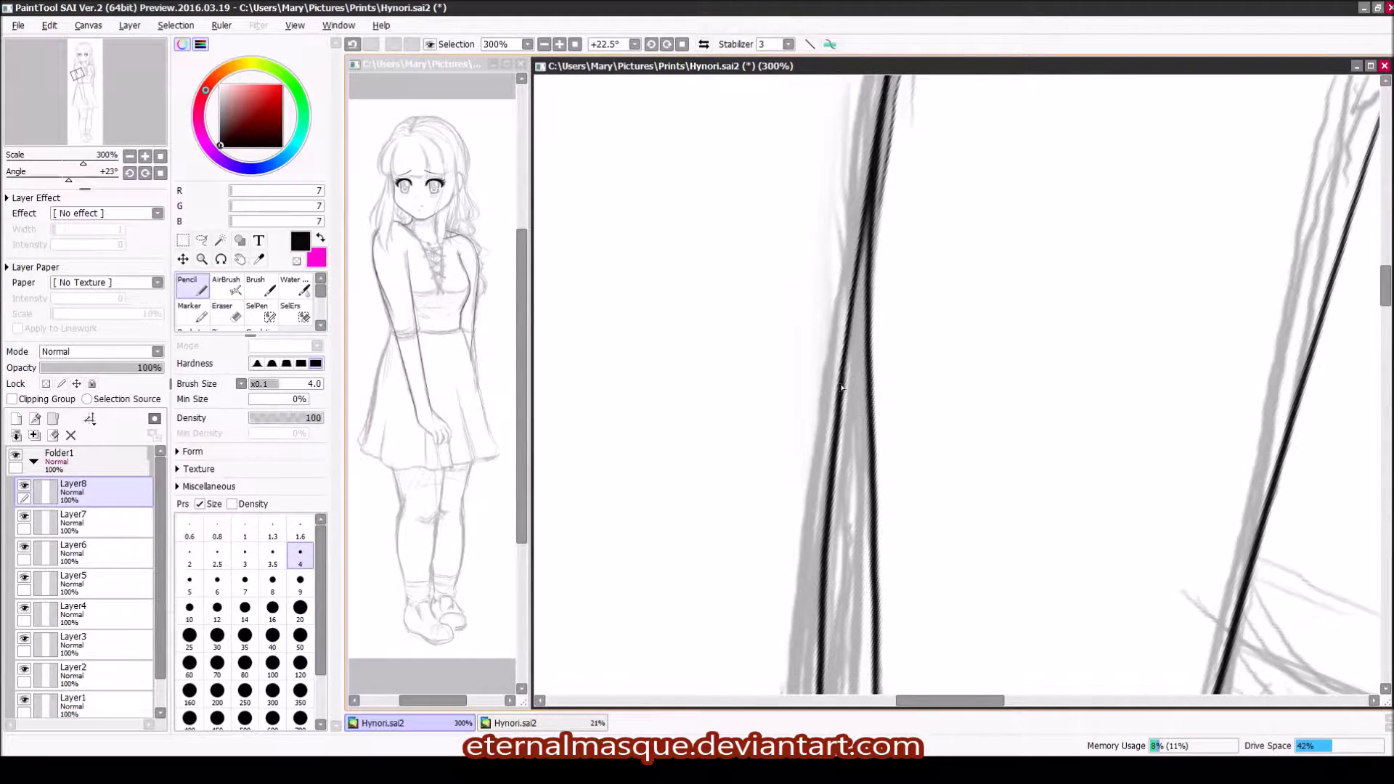
pyautogui.press('Delete')
pyautogui.keyDown('ctrl'); pyautogui.keyDown('shift'); pyautogui.click(940, 317); pyautogui.keyUp('shift'); pyautogui.keyUp('ctrl')
pyautogui.moveTo(842, 388); pyautogui.dragTo(950, 283)
# Step: On a new layer, ink the outer wrist, the back of the hand and the first finger contours
pyautogui.hotkey('ctrl', 'shift', 'n')
pyautogui.press('End')
pyautogui.press('End')
pyautogui.press('End')
pyautogui.press('End')
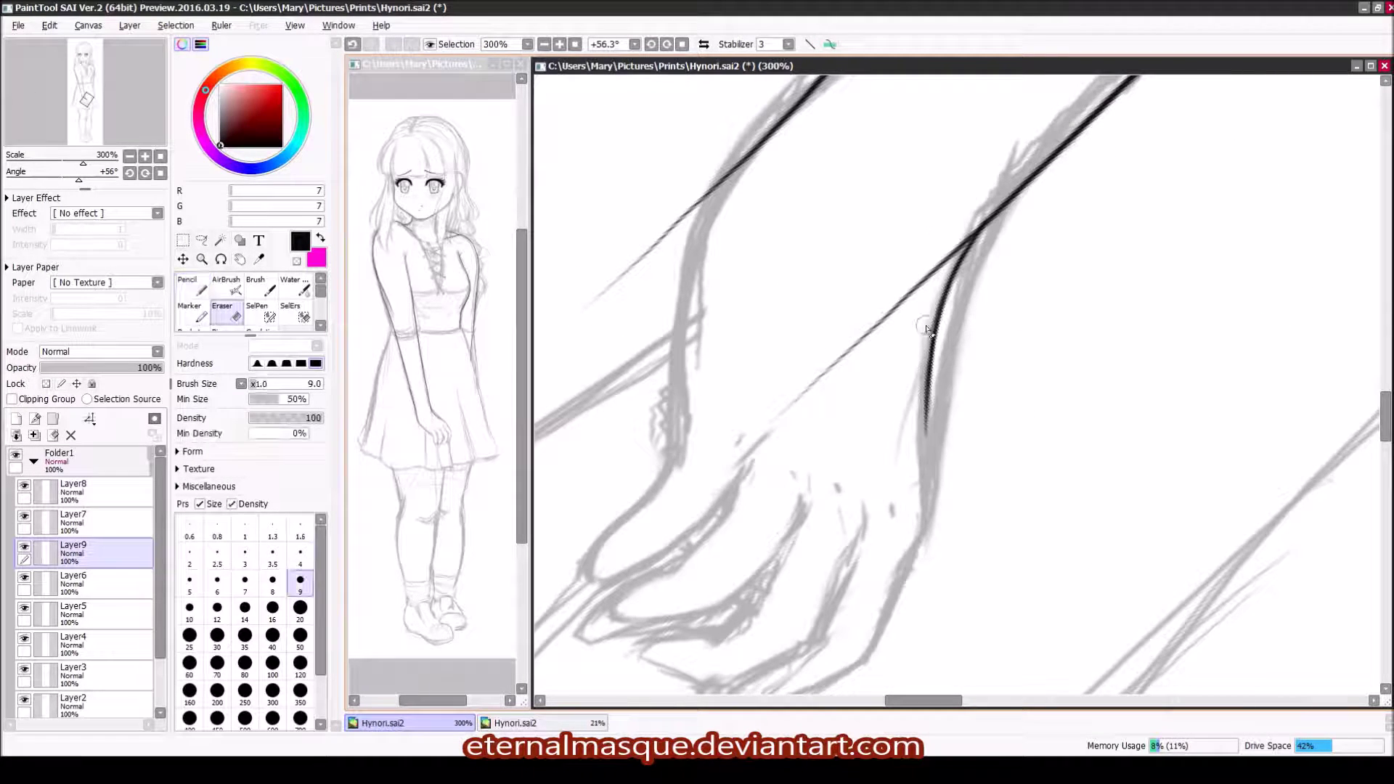
pyautogui.press('n')
pyautogui.press('Delete')
pyautogui.press('Delete')
pyautogui.moveTo(923, 446); pyautogui.dragTo(931, 548)
pyautogui.press('Delete')
pyautogui.press('Delete')
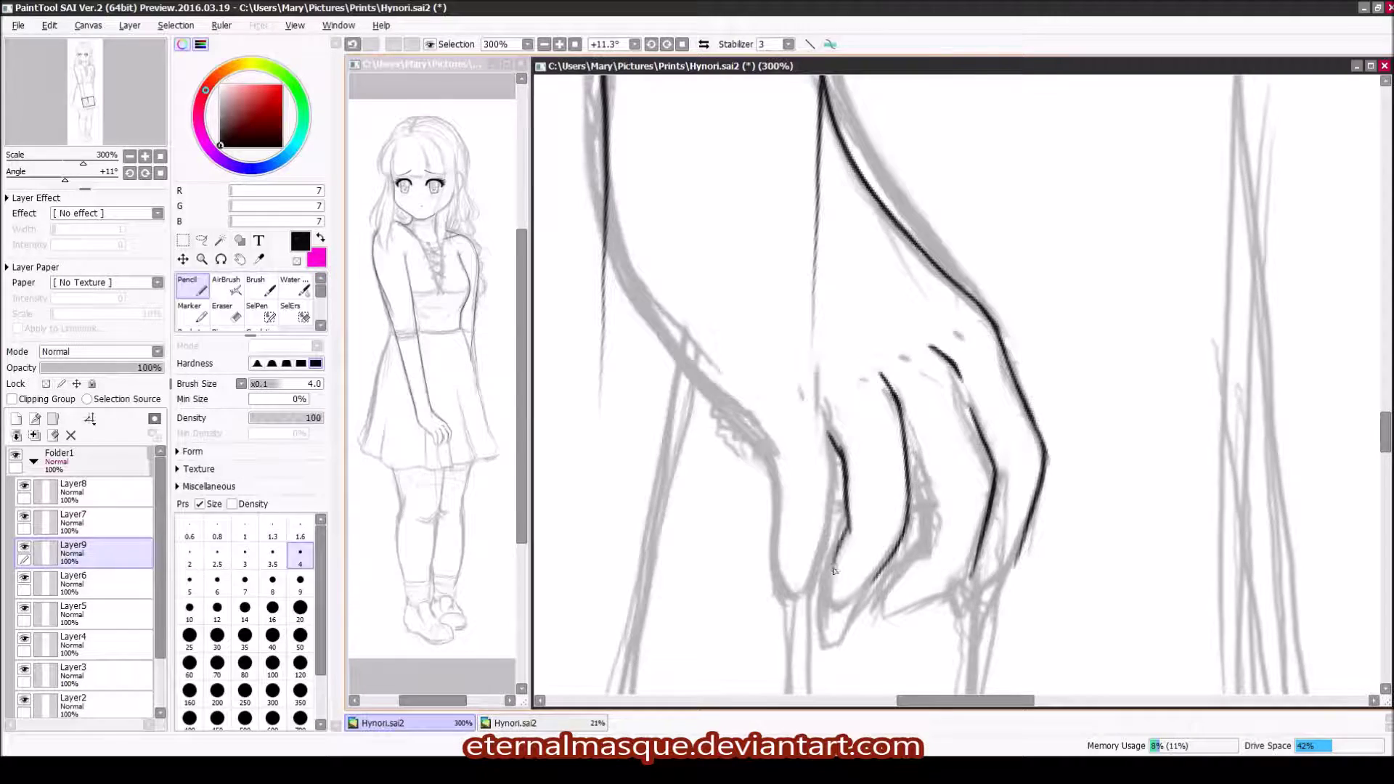
# Step: Complete the outlines and tips of the curled fingers
pyautogui.moveTo(835, 570); pyautogui.dragTo(846, 613)
pyautogui.press('Delete')
pyautogui.press('Delete')
pyautogui.press('Delete')
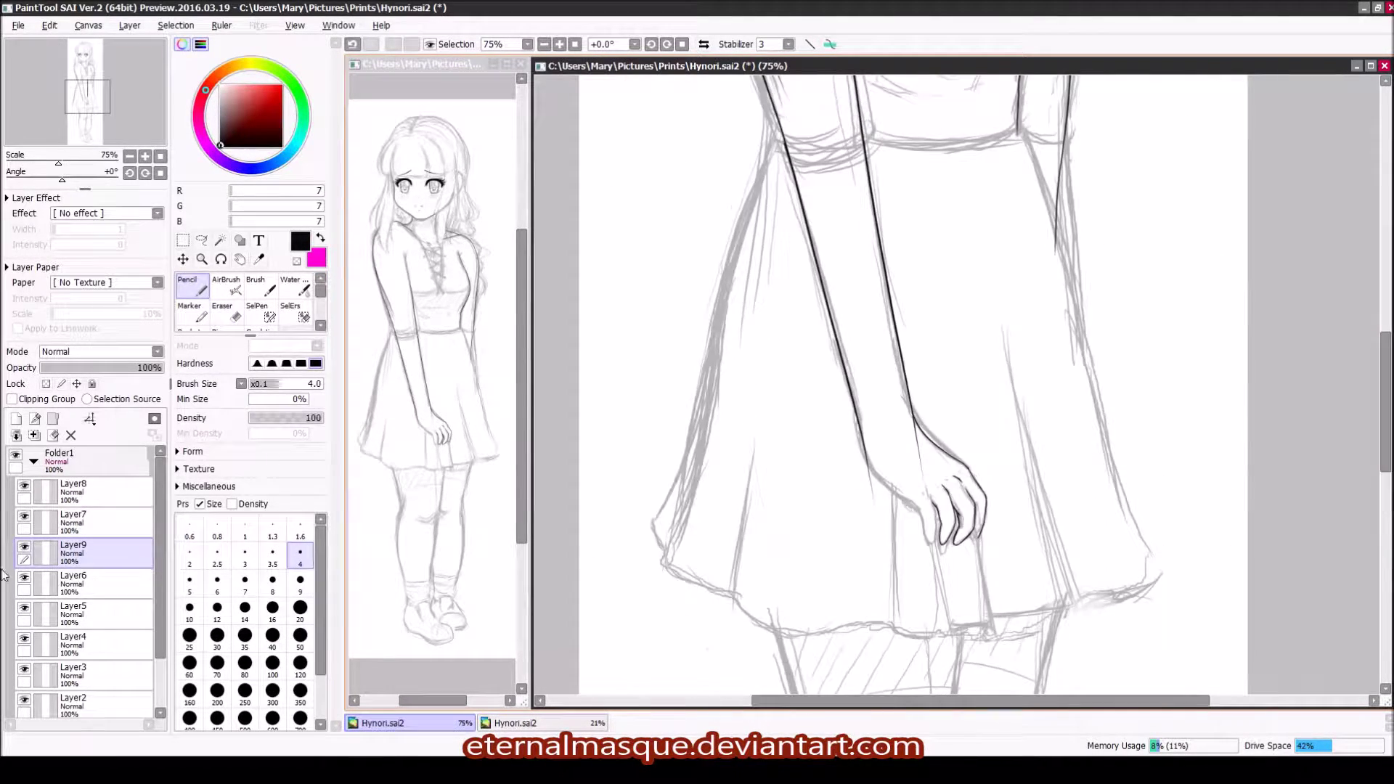
# Step: Ink the inner edge of the wrist down toward the nearest finger on the forearm layer, Layer6
pyautogui.scroll(-1, 759, 338)
pyautogui.moveTo(759, 338); pyautogui.dragTo(782, 522)
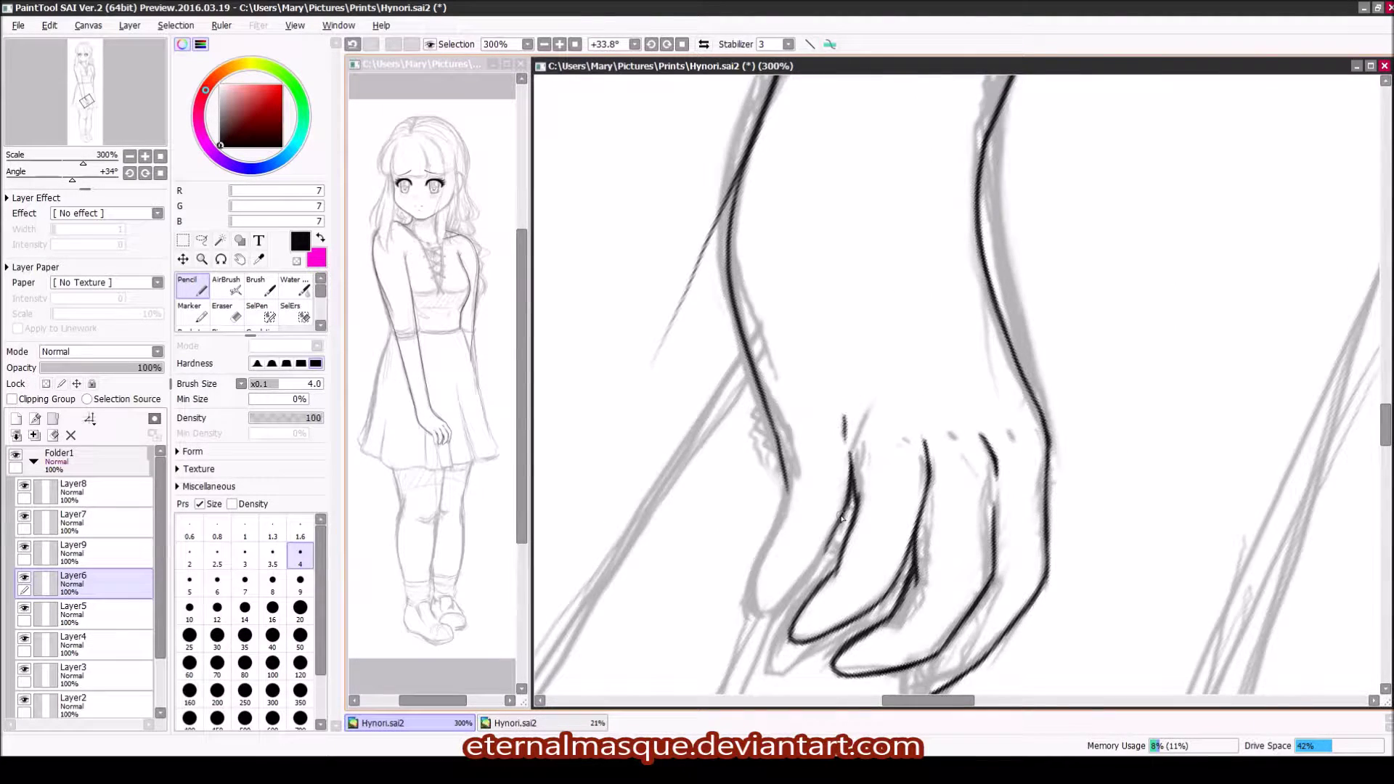
pyautogui.press('Home')
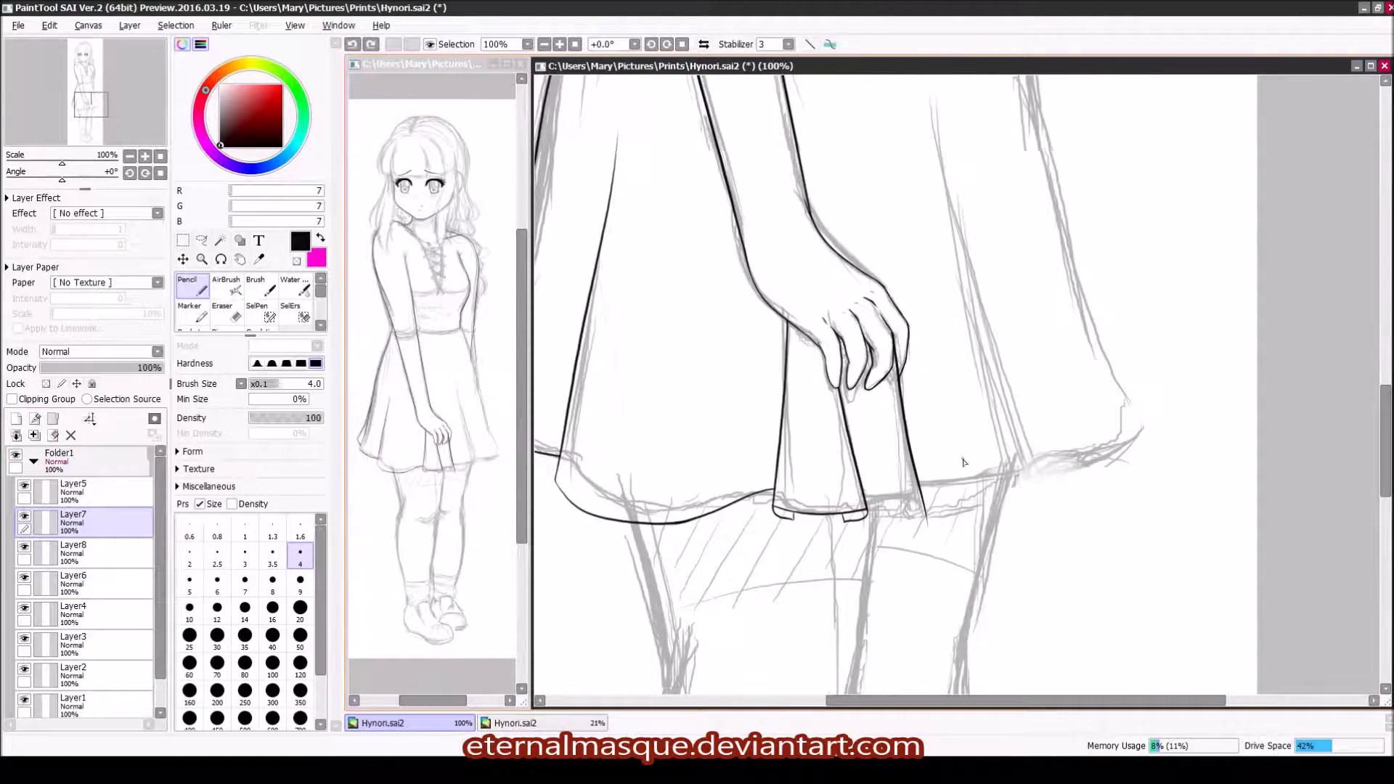
# Step: Ink the hem edge of the gathered skirt folds hanging below the hand
pyautogui.scroll(1, 963, 463)
pyautogui.moveTo(1059, 502); pyautogui.dragTo(956, 497)
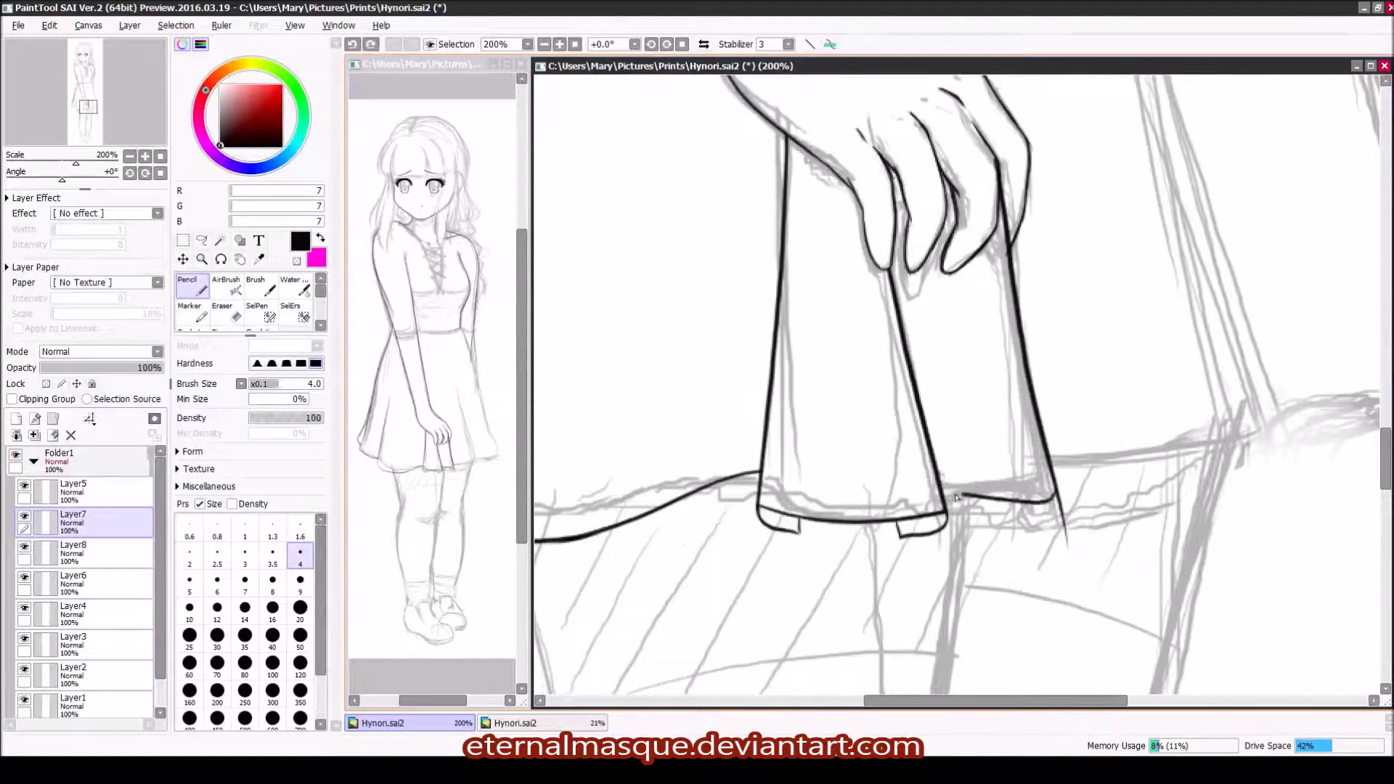
pyautogui.scroll(-3, 1024, 479)
pyautogui.scroll(-3, 866, 424)
pyautogui.scroll(4, 866, 424)
pyautogui.moveTo(867, 425); pyautogui.dragTo(917, 648)
pyautogui.press('h')
pyautogui.scroll(-2, 968, 274)
# Step: On a new layer, ink the right side of the skirt with its outer fold and wavy hem
pyautogui.hotkey('ctrl', 'shift', 'n')
pyautogui.scroll(3, 968, 274)
pyautogui.moveTo(976, 488); pyautogui.dragTo(1020, 447)
pyautogui.press('Home')
pyautogui.scroll(-3, 1018, 439)
pyautogui.scroll(3, 1017, 439)
pyautogui.moveTo(781, 481); pyautogui.dragTo(924, 459)
pyautogui.press('n')
pyautogui.scroll(-4, 924, 481)
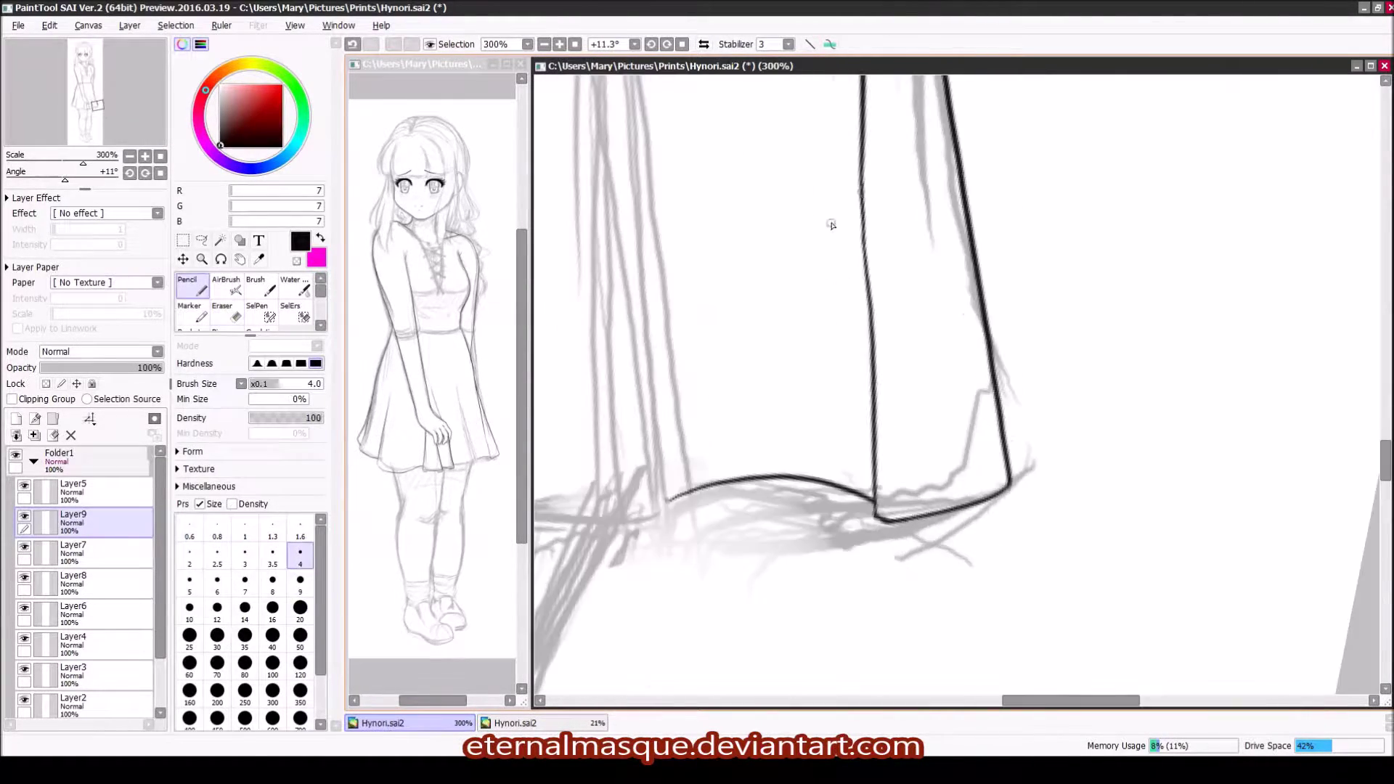
pyautogui.scroll(3, 944, 472)
pyautogui.scroll(3, 962, 465)
# Step: Toggle layer visibility to check which lines each layer holds, and merge the finished skirt and arm line layers
pyautogui.click(25, 487)
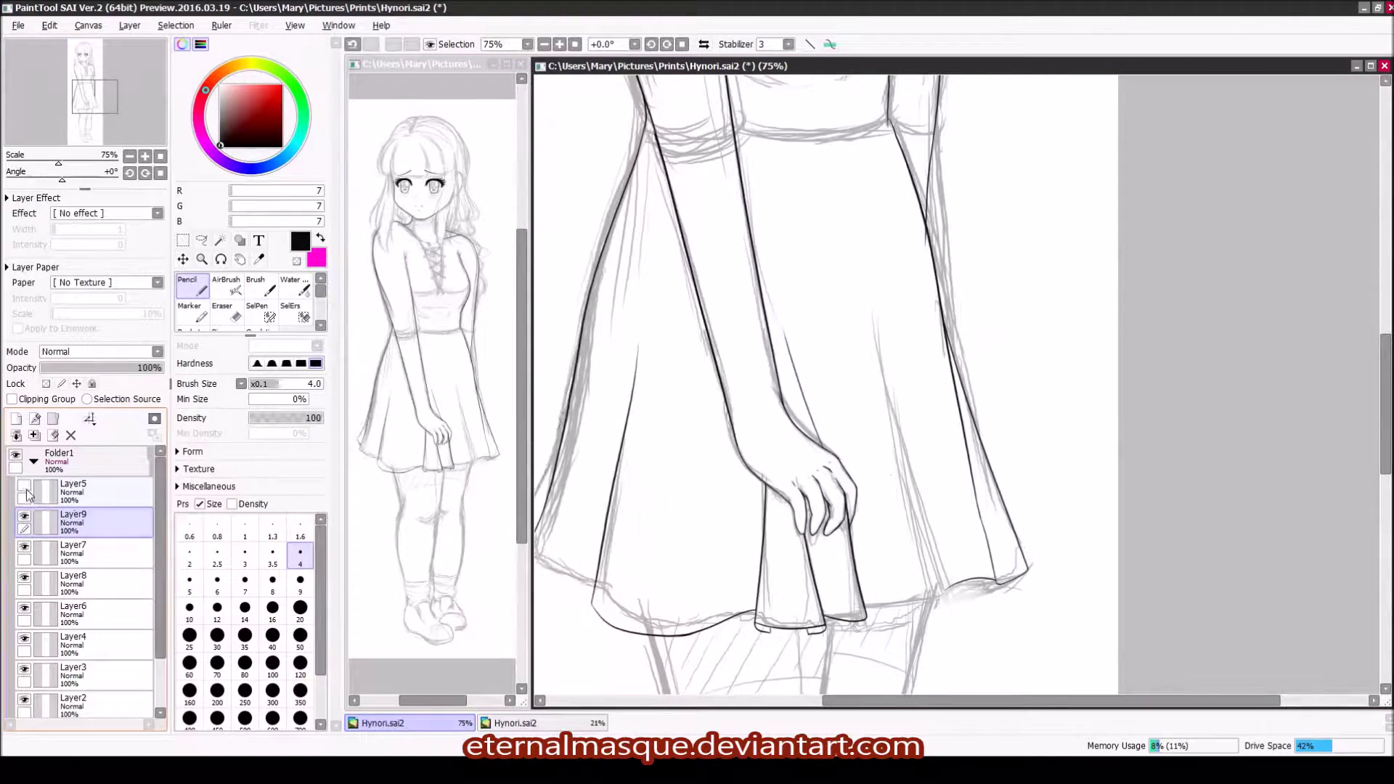
pyautogui.scroll(3, 958, 385)
pyautogui.scroll(-3, 958, 385)
pyautogui.scroll(2, 958, 385)
pyautogui.click(25, 550)
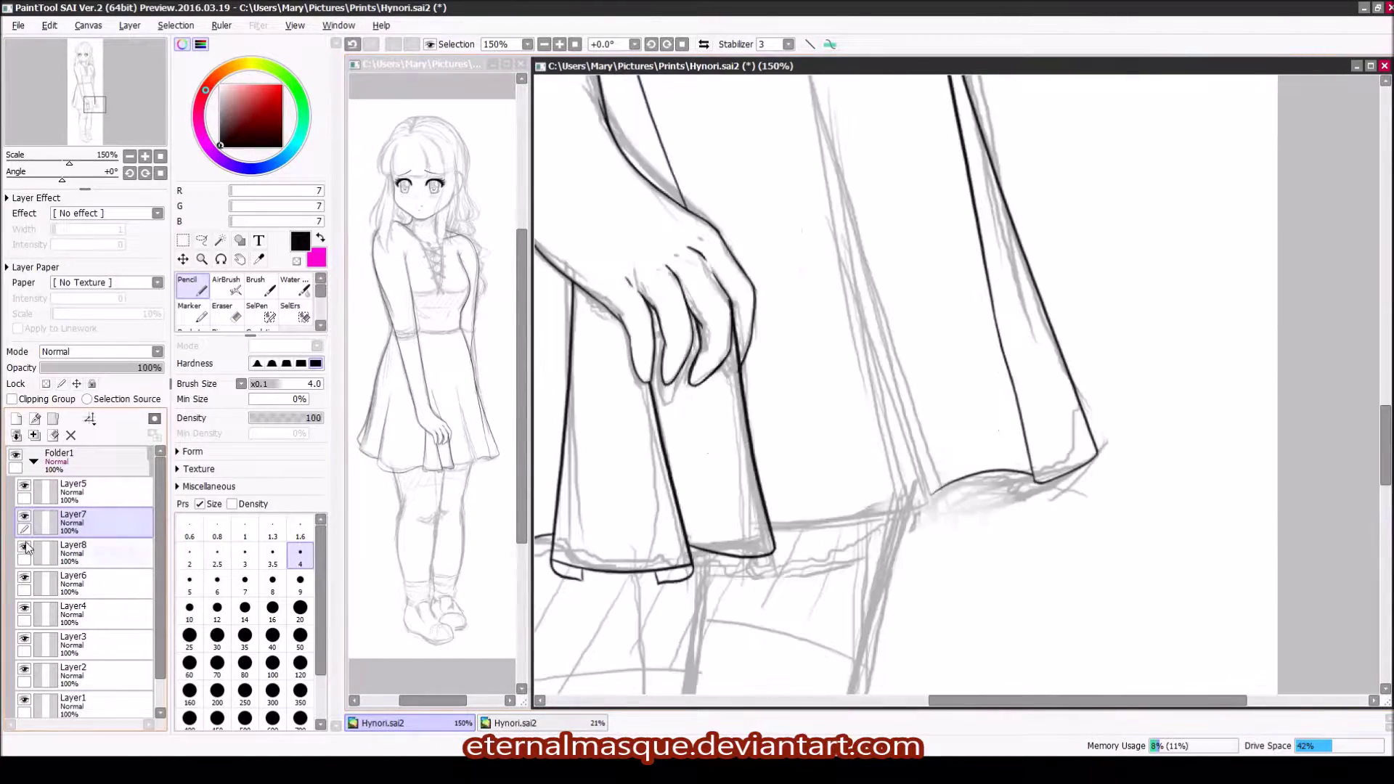
pyautogui.hotkey('ctrl', 'e')
pyautogui.hotkey('ctrl', 'e')
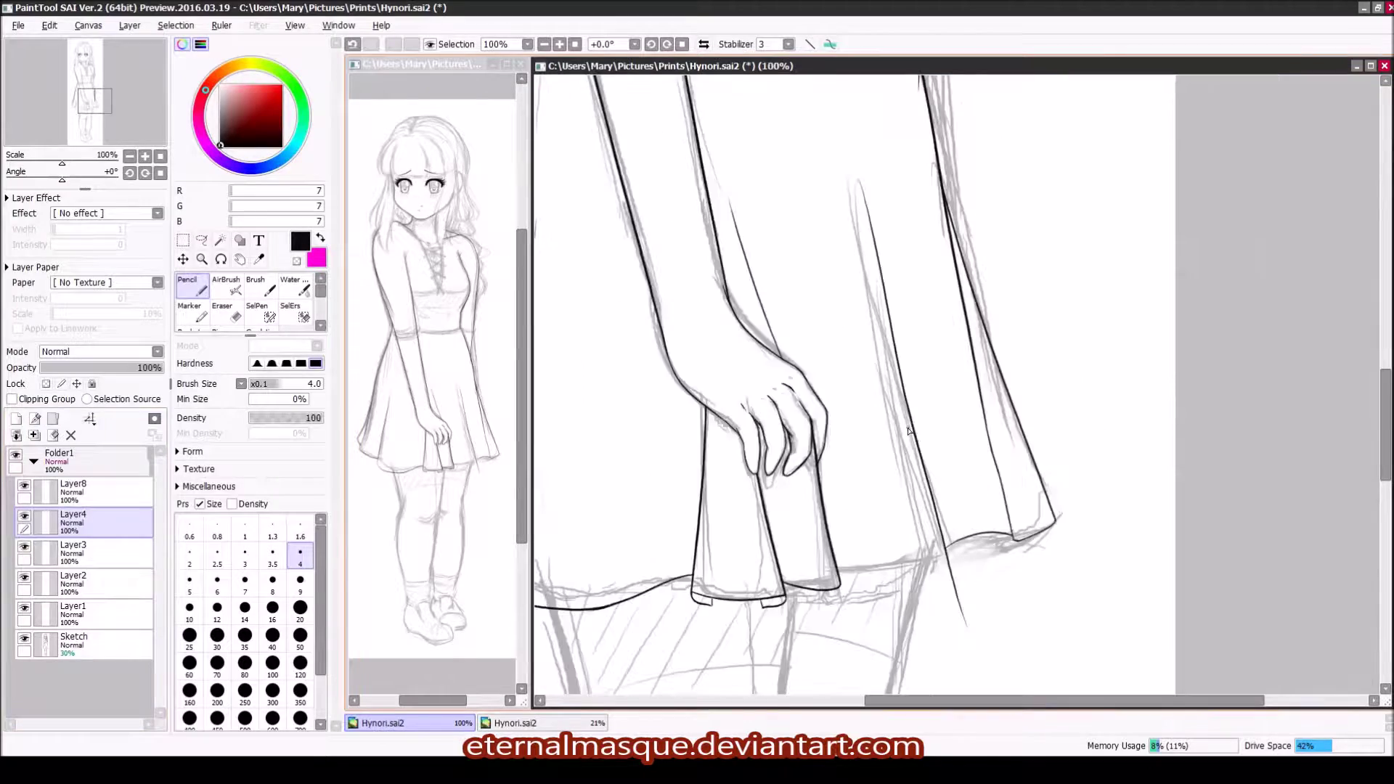
# Step: Taper the tops of the skirt fold lines beside the arm and ink the hem from the last fold to the gathered cloth
pyautogui.scroll(2, 947, 552)
pyautogui.scroll(2, 596, 594)
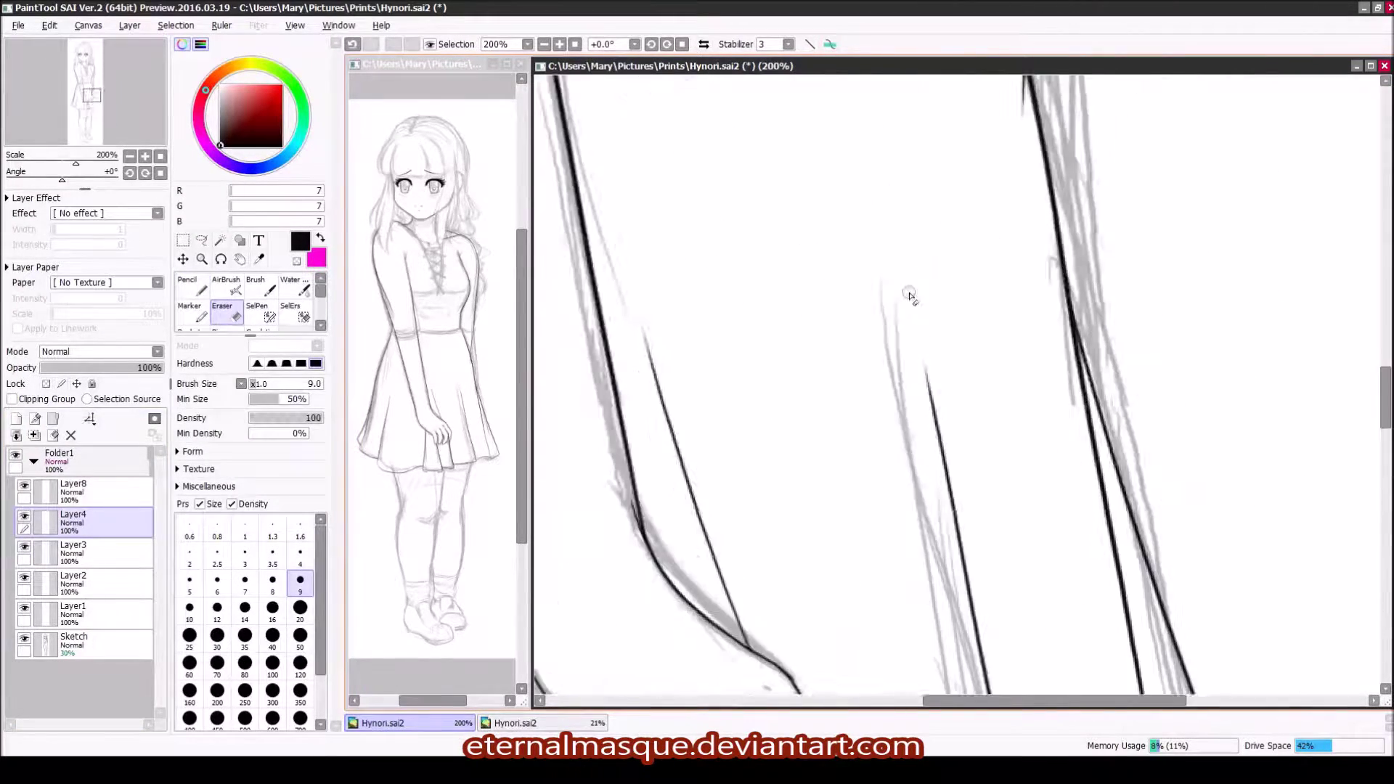
pyautogui.scroll(-2, 730, 276)
pyautogui.press('n')
pyautogui.press('e')
pyautogui.scroll(-5, 944, 436)
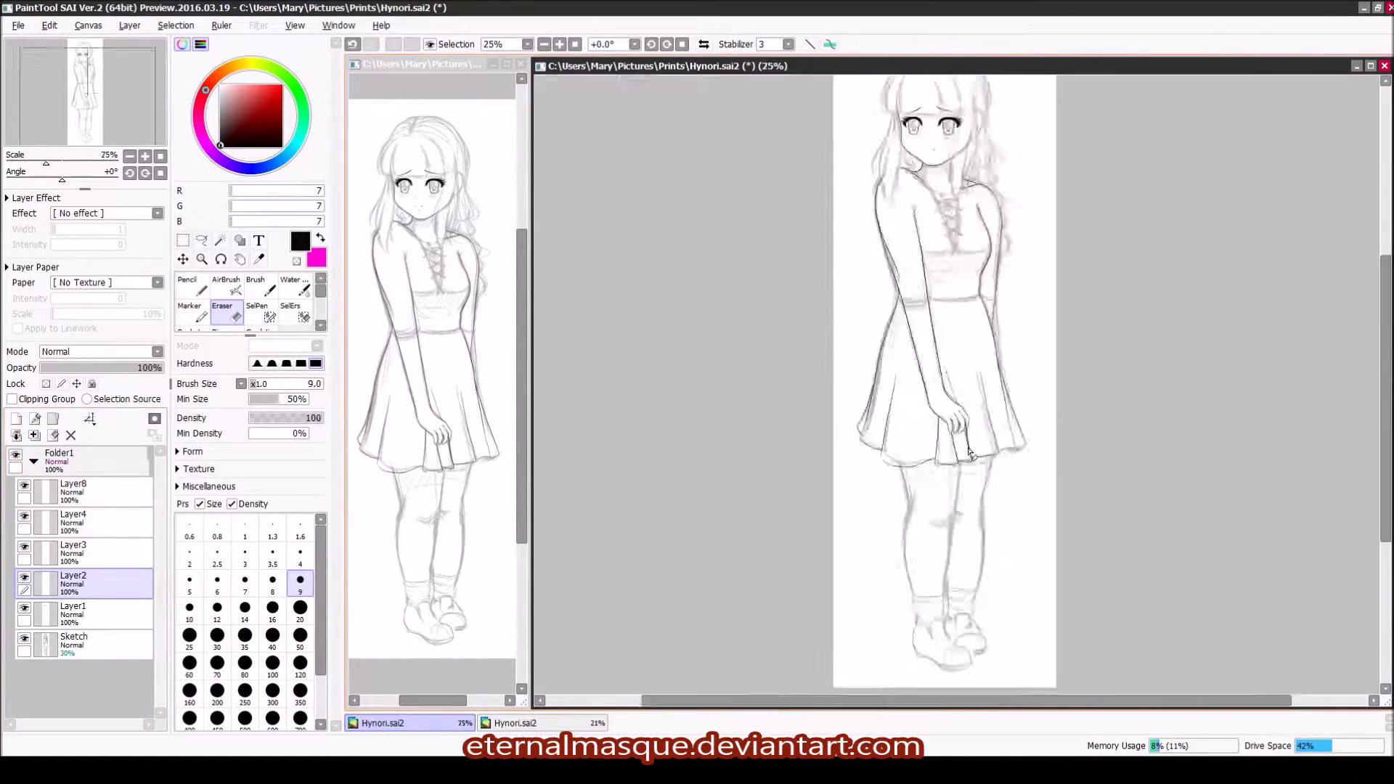
# Step: On a new layer, ink the dress's curved waistline and trim its end at the side of the torso
pyautogui.scroll(5, 934, 466)
pyautogui.moveTo(805, 493)
pyautogui.mouseDown()
pyautogui.moveTo(865, 302)
pyautogui.moveTo(842, 284)
pyautogui.mouseUp()
pyautogui.scroll(1, 815, 270)
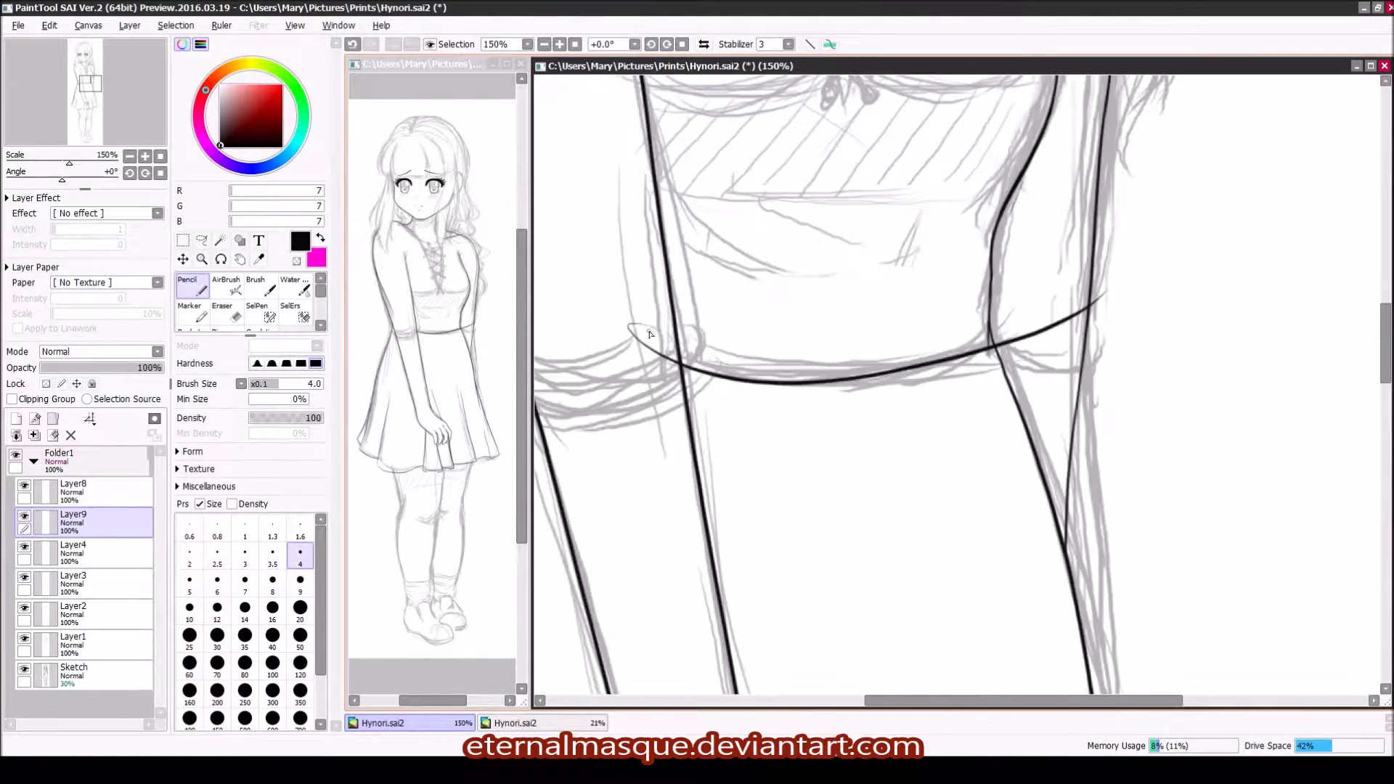
pyautogui.press('ctrl')
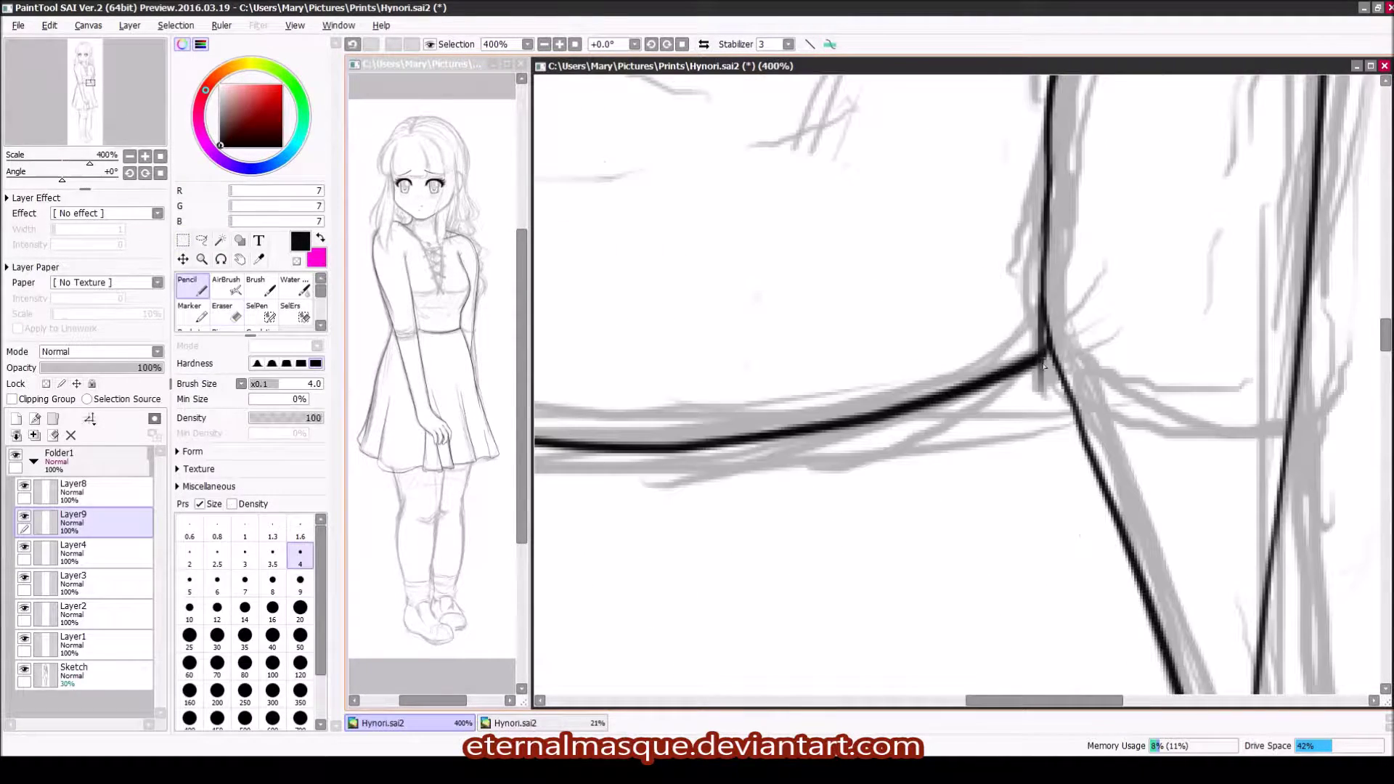
# Step: On a new layer, ink the sleeve cuff of the arm behind the body and erase the arm lines overlapping it
pyautogui.scroll(1, 993, 393)
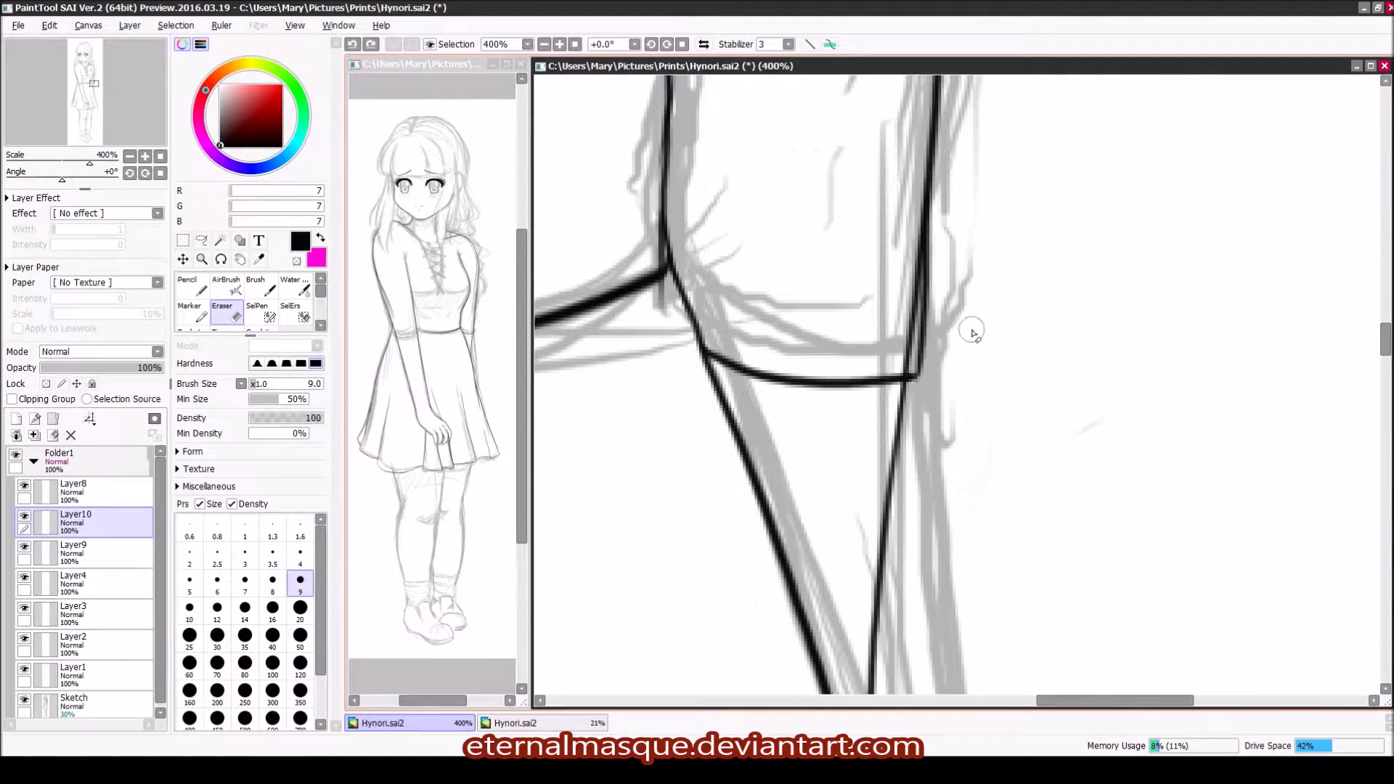
pyautogui.press('e')
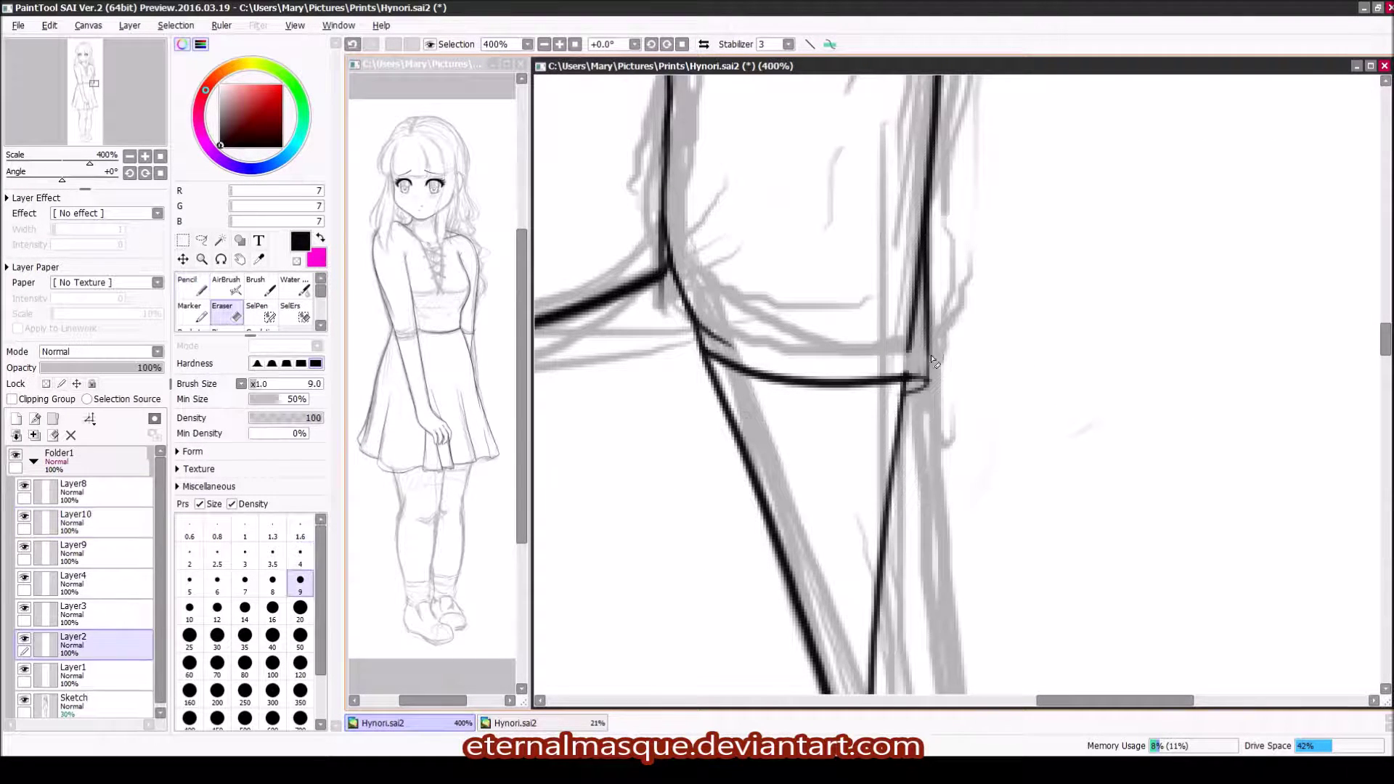
pyautogui.click(23, 512)
pyautogui.scroll(-3, 908, 384)
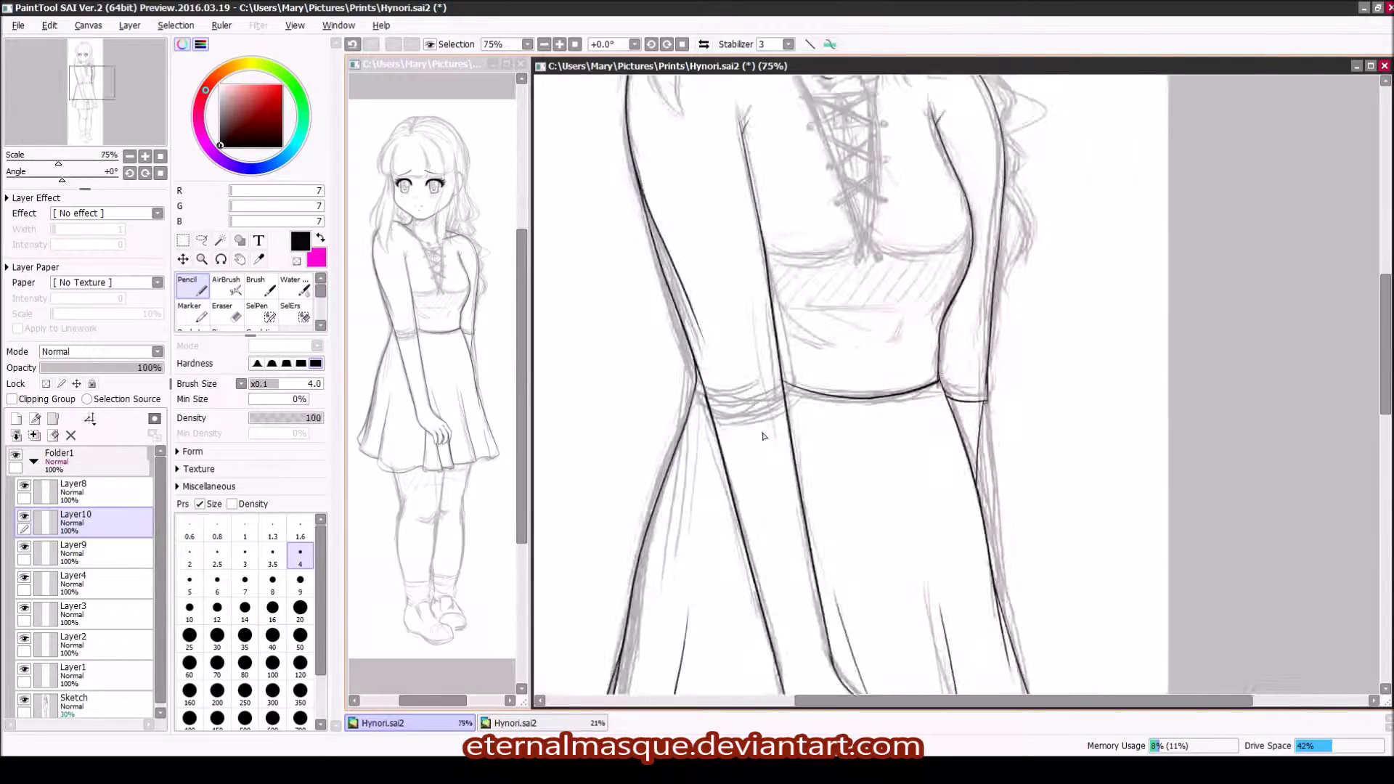
# Step: Ink the elbow cuff of the front arm, join it to the sleeve edges and erase the overlapping forearm lines
pyautogui.scroll(2, 692, 371)
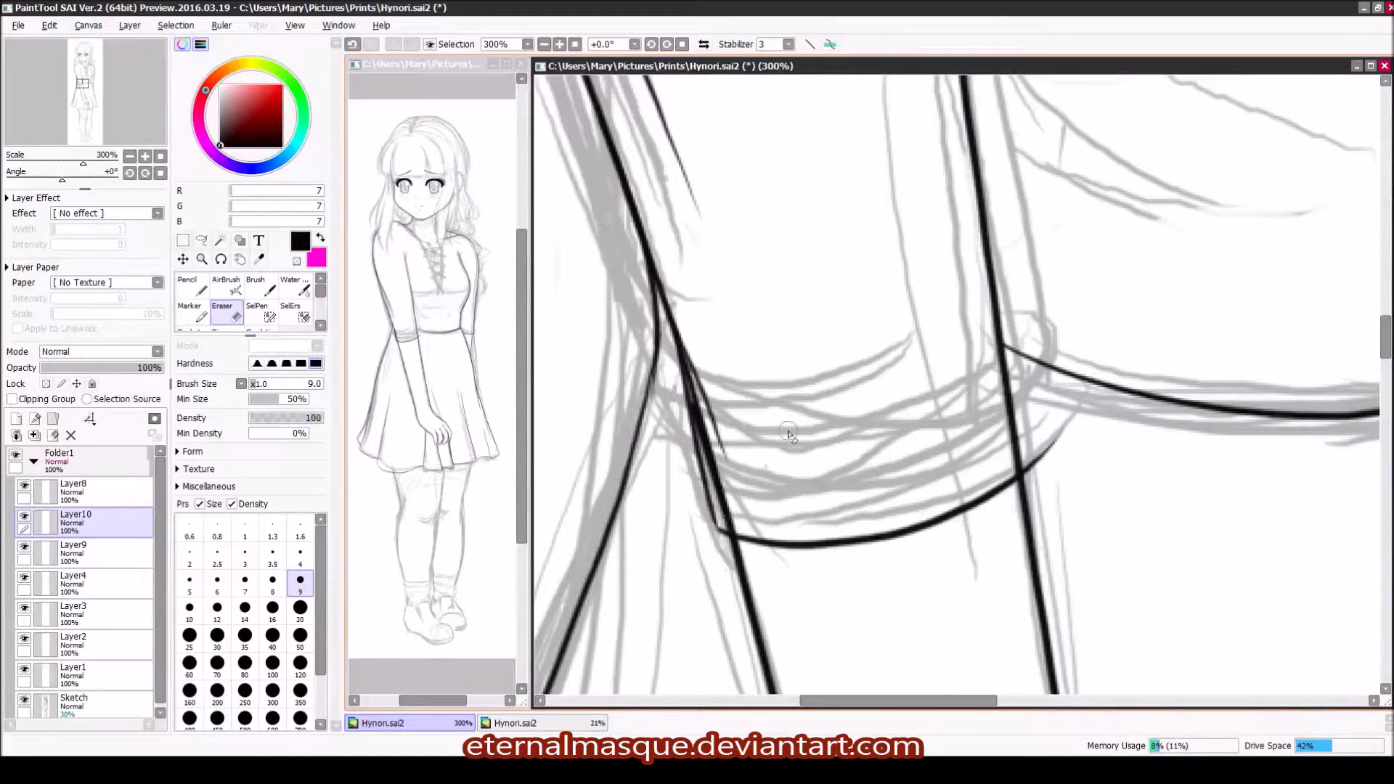
pyautogui.press('n')
pyautogui.moveTo(790, 435); pyautogui.dragTo(689, 515)
pyautogui.click(80, 646)
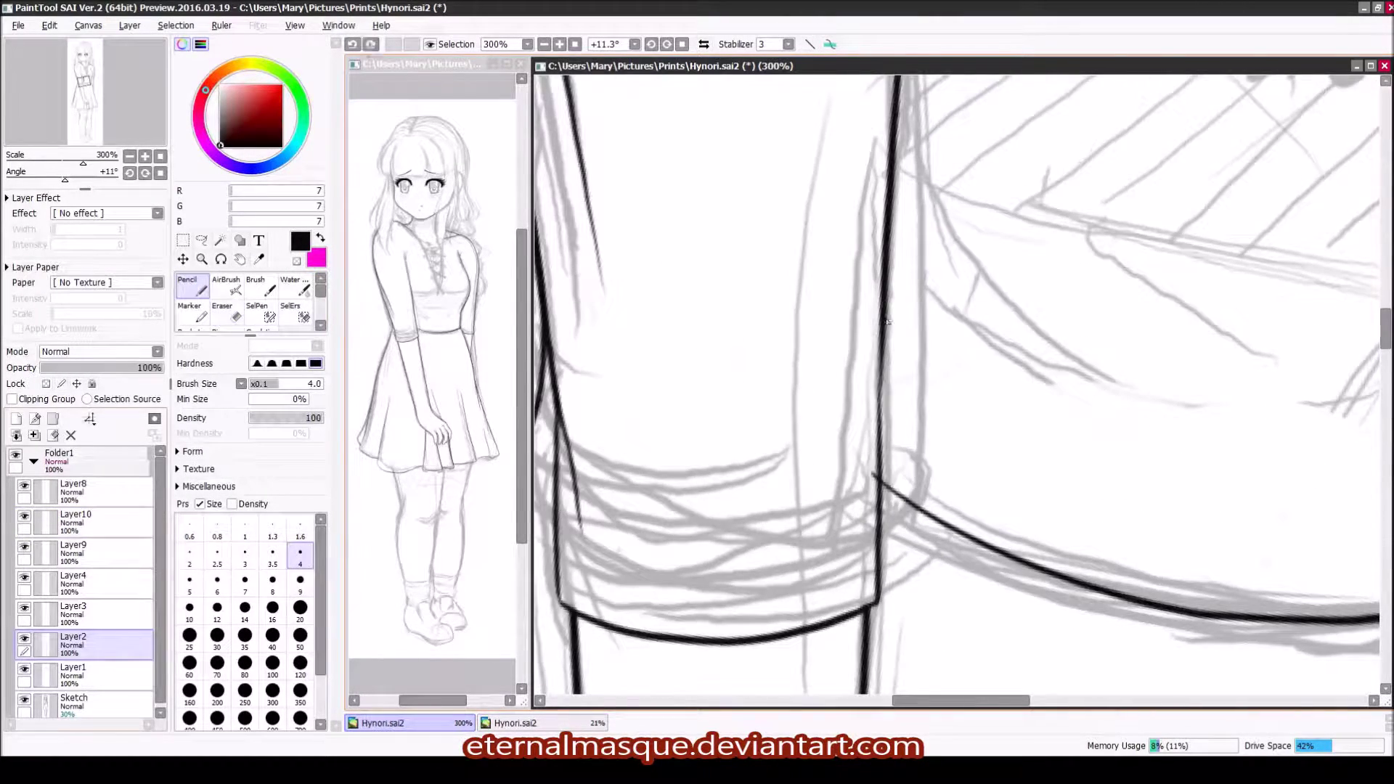
pyautogui.click(73, 552)
pyautogui.scroll(1, 993, 506)
pyautogui.press('n')
pyautogui.scroll(-5, 993, 507)
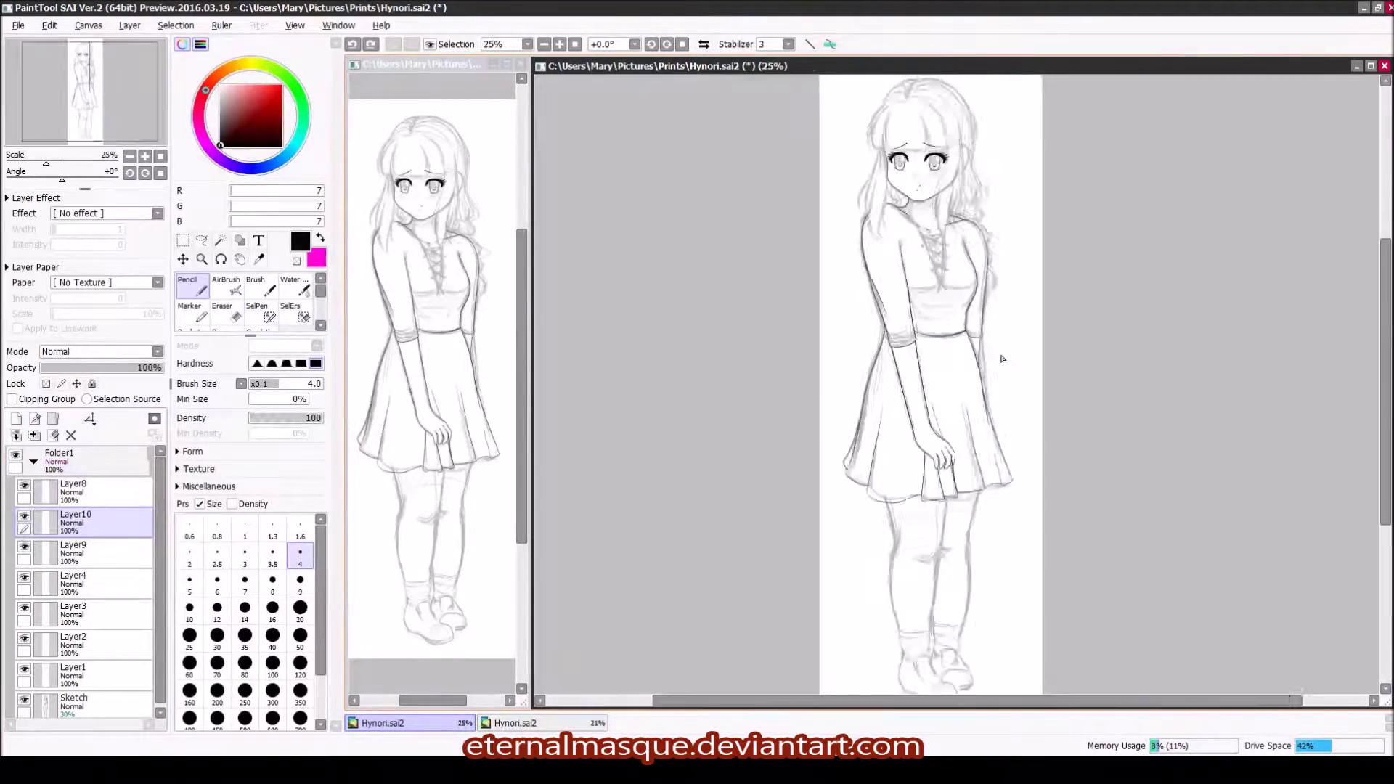
pyautogui.hotkey('ctrl', 'y')
# Step: Ink the gathered skirt's hem below the hand as one wavy line and erase the upper part of its inner fold
pyautogui.scroll(3, 948, 605)
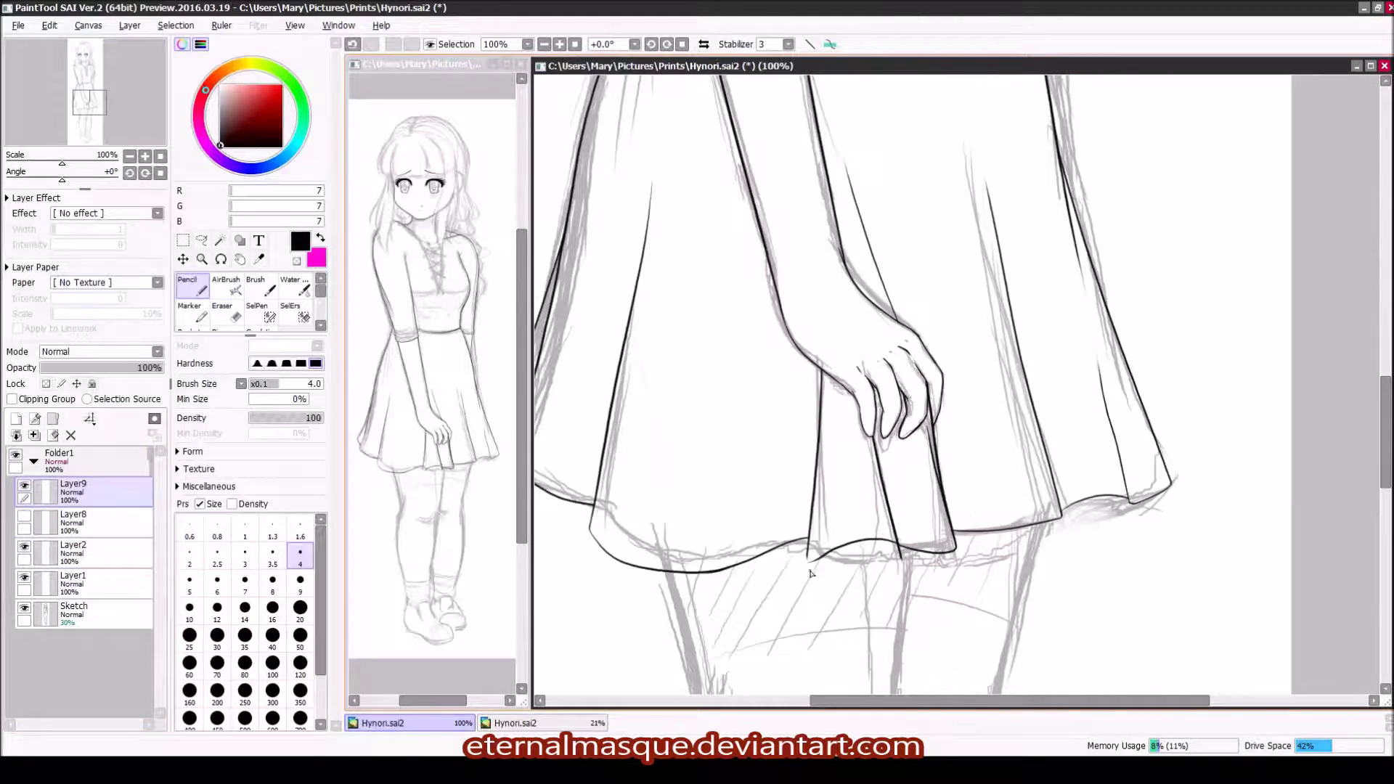
pyautogui.scroll(3, 903, 554)
pyautogui.press('e')
pyautogui.click(87, 551)
pyautogui.moveTo(1061, 574); pyautogui.dragTo(1053, 539)
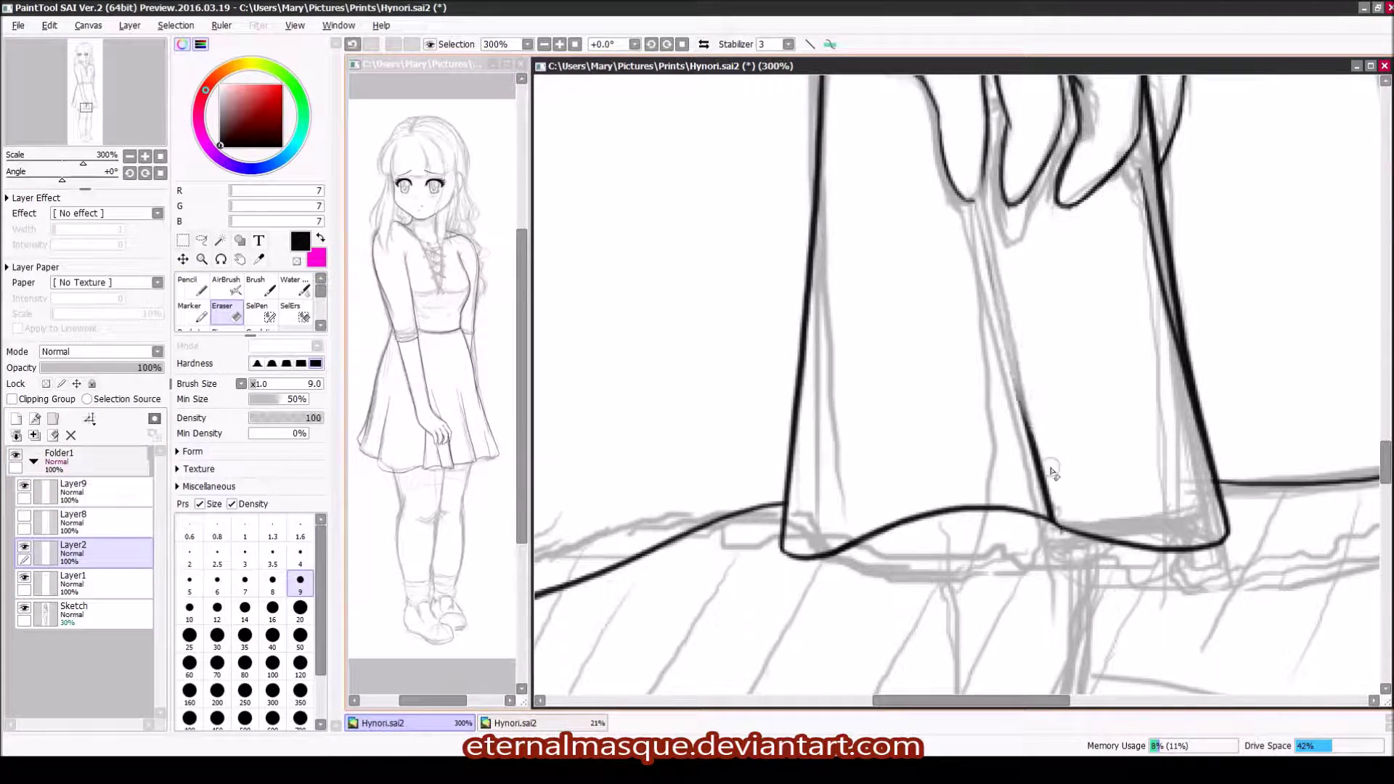
pyautogui.scroll(-1, 839, 456)
# Step: Redraw the inner fold of the gathered cloth on a new layer, running from the fingers down to the hem
pyautogui.press('n')
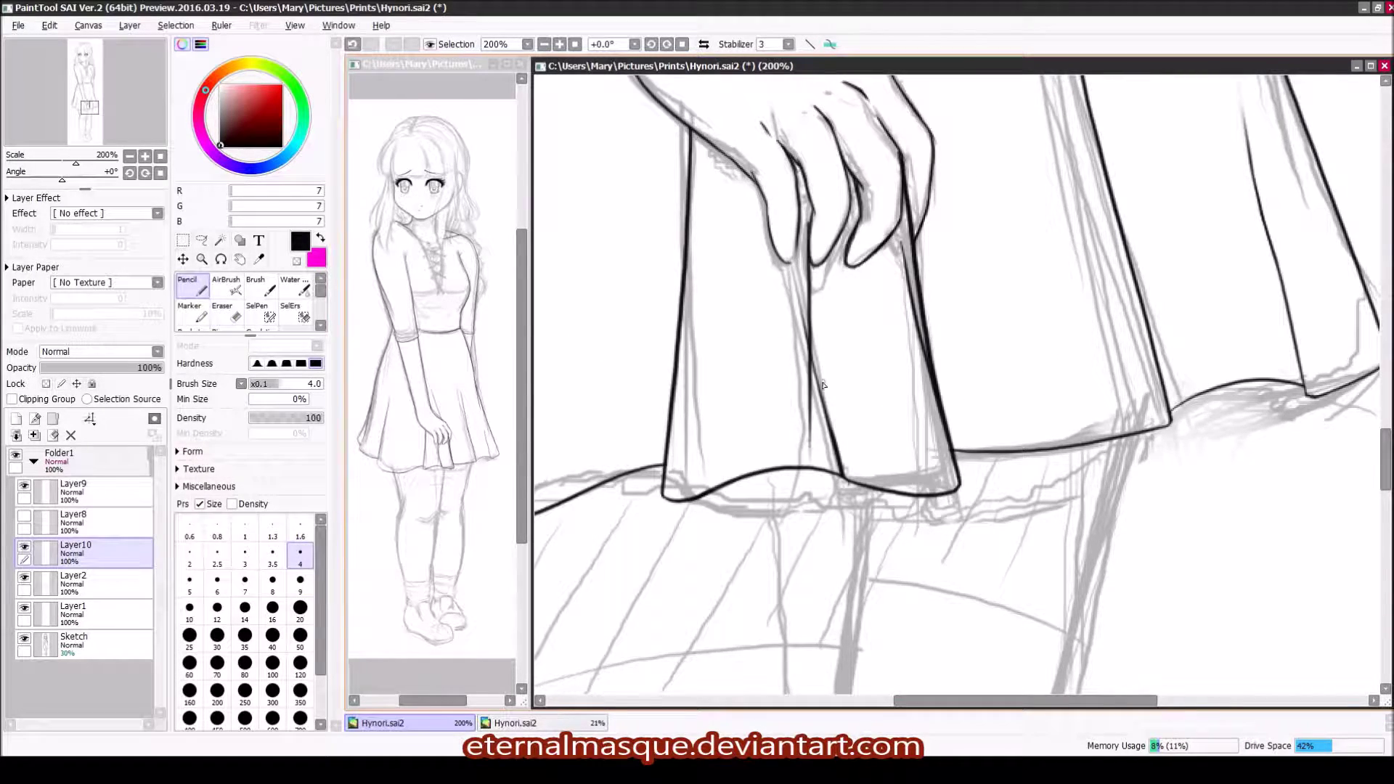
pyautogui.scroll(1, 804, 314)
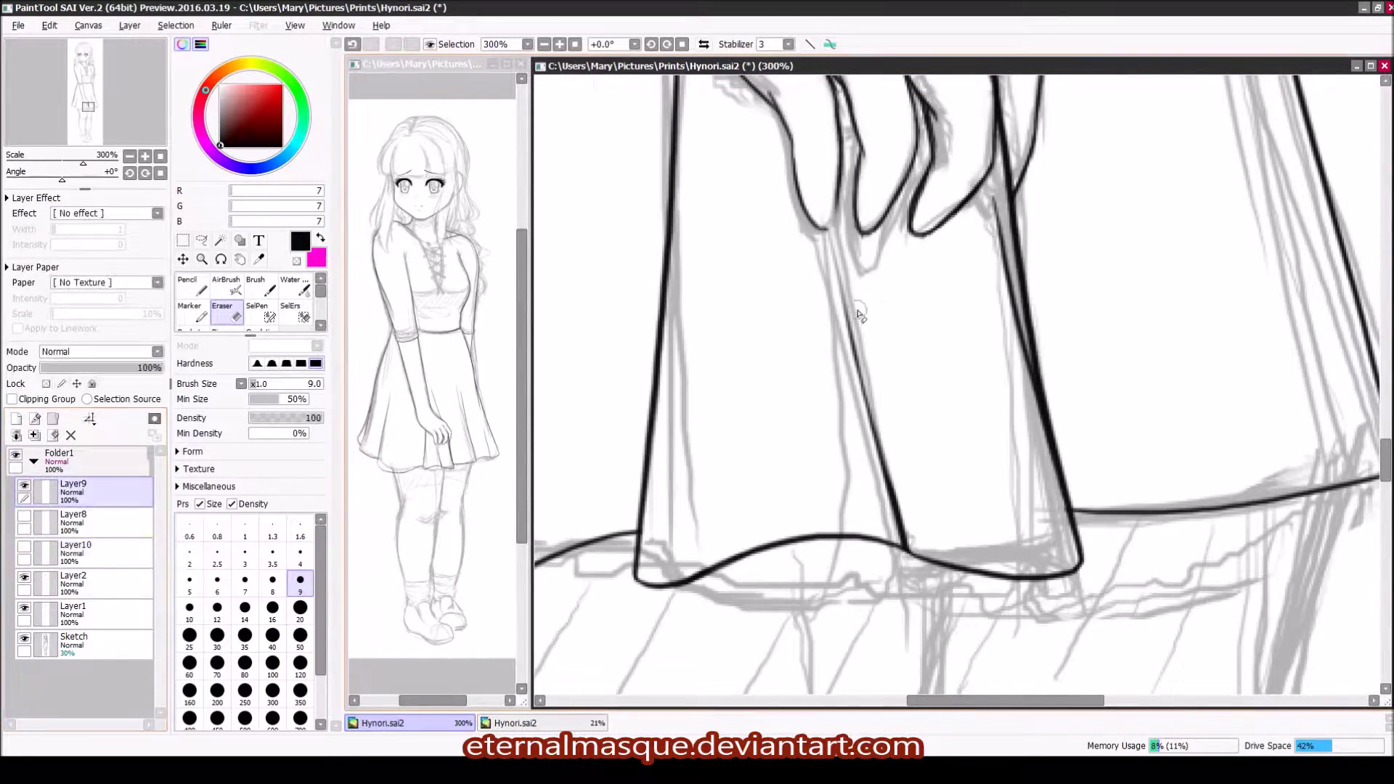
pyautogui.scroll(-1, 935, 525)
pyautogui.hotkey('ctrl', 'shift', 'n')
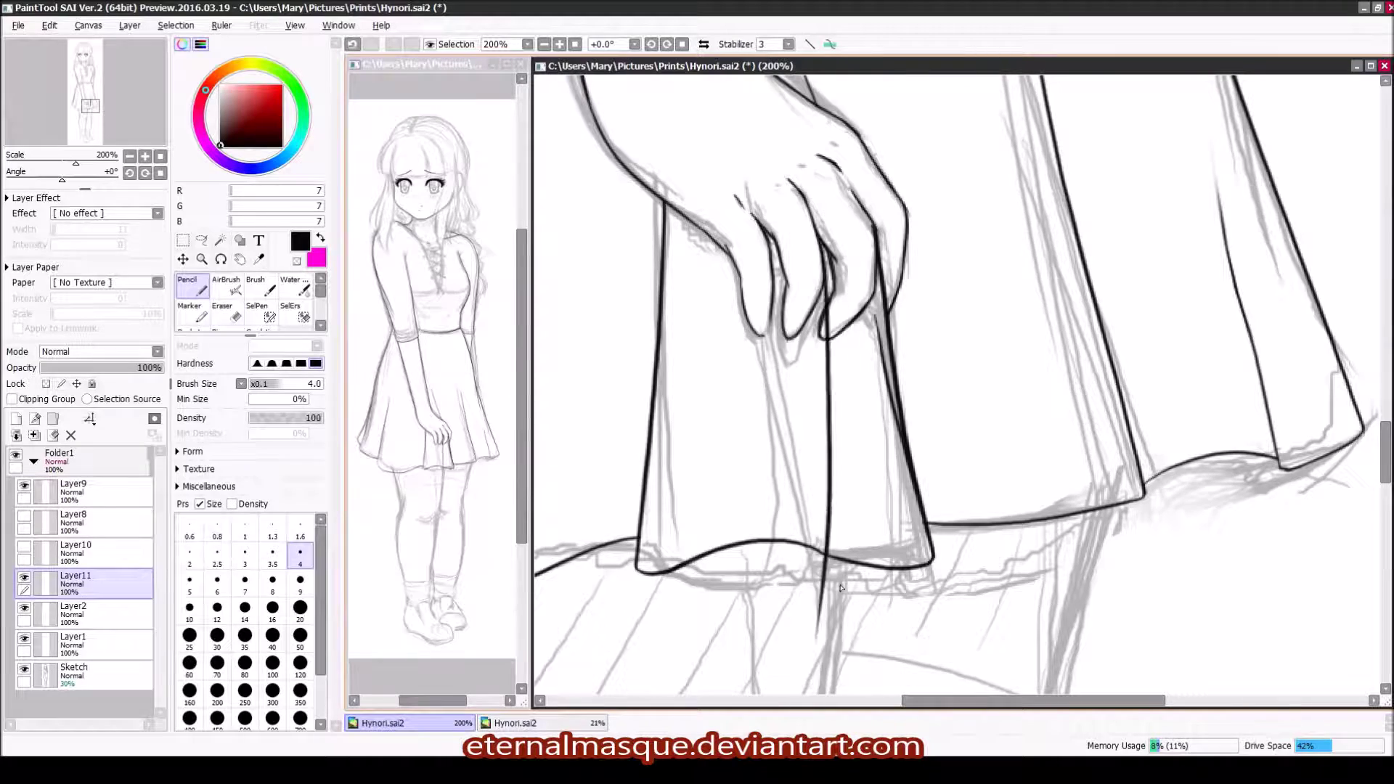
# Step: Add a second short skirt fold line just above the wrist and trim it where it meets the arm
pyautogui.scroll(-4, 856, 611)
pyautogui.scroll(4, 915, 476)
pyautogui.press('e')
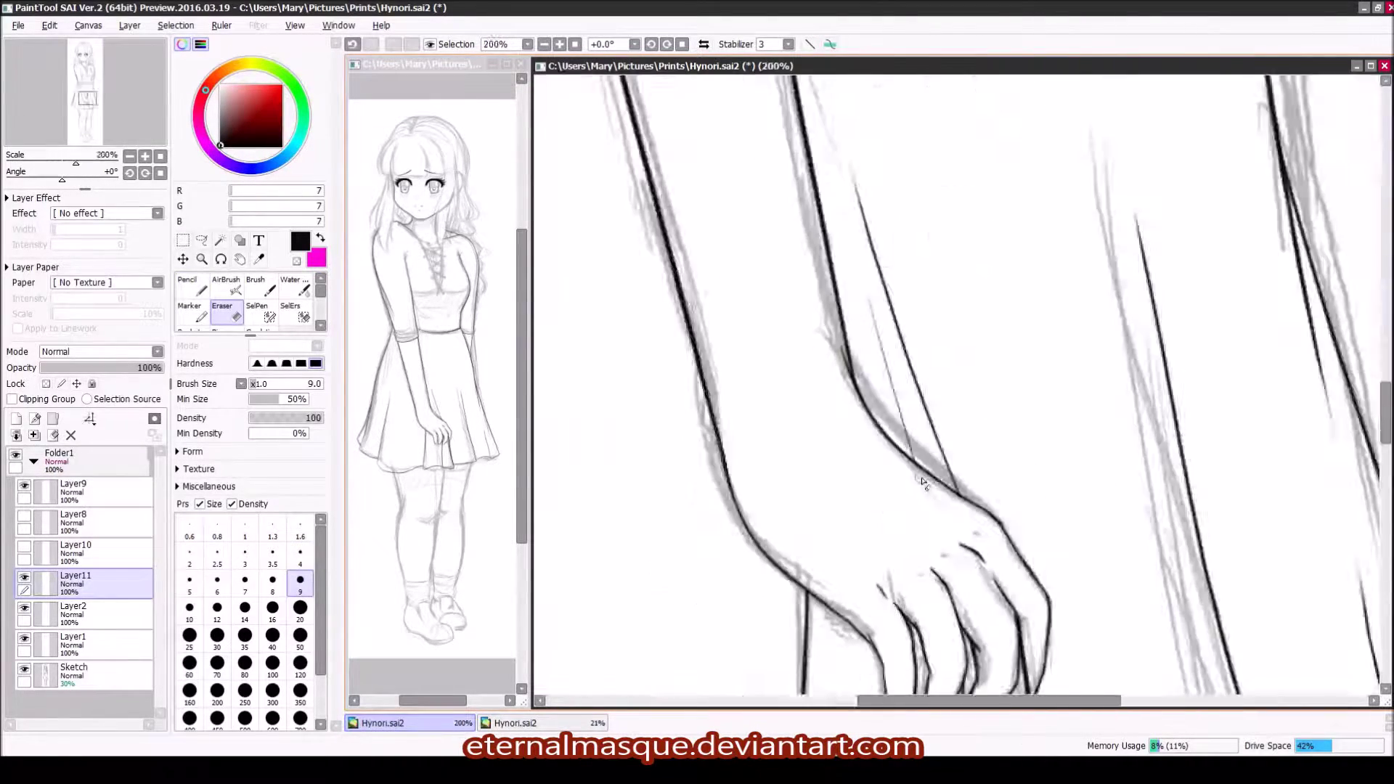
pyautogui.scroll(-2, 915, 476)
pyautogui.hotkey('ctrl', 'z')
pyautogui.scroll(2, 885, 494)
pyautogui.press('n')
# Step: Ink the dress's V-shaped neckline down the chest on Layer3 and adjust it with a transform
pyautogui.scroll(-1, 887, 419)
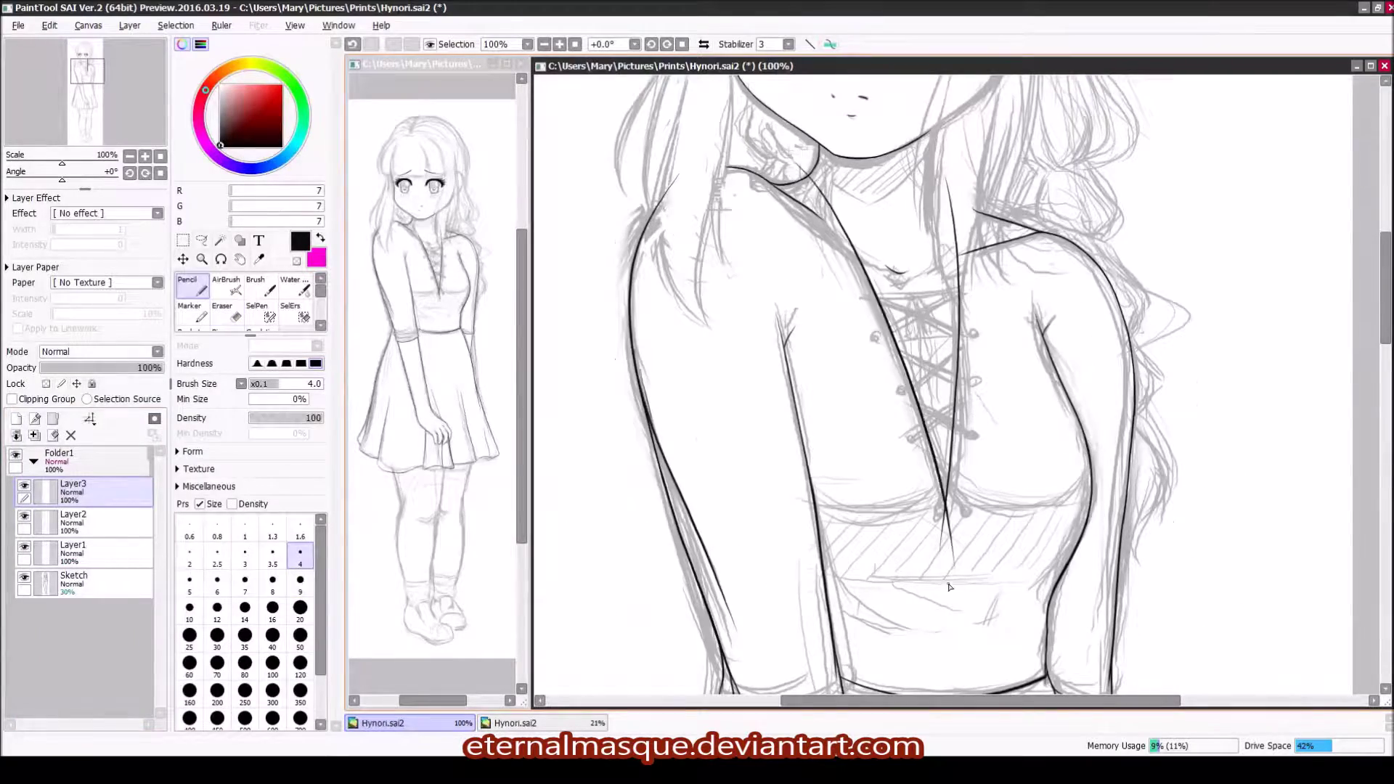
pyautogui.hotkey('ctrl', 't')
pyautogui.moveTo(949, 586)
pyautogui.mouseDown()
pyautogui.moveTo(978, 348)
pyautogui.moveTo(959, 436)
pyautogui.mouseUp()
pyautogui.press('Return')
# Step: Ink the collar edge where the neckline meets the shoulder and erase the overshoot at the neckline's lower point
pyautogui.press('e')
pyautogui.scroll(1, 953, 474)
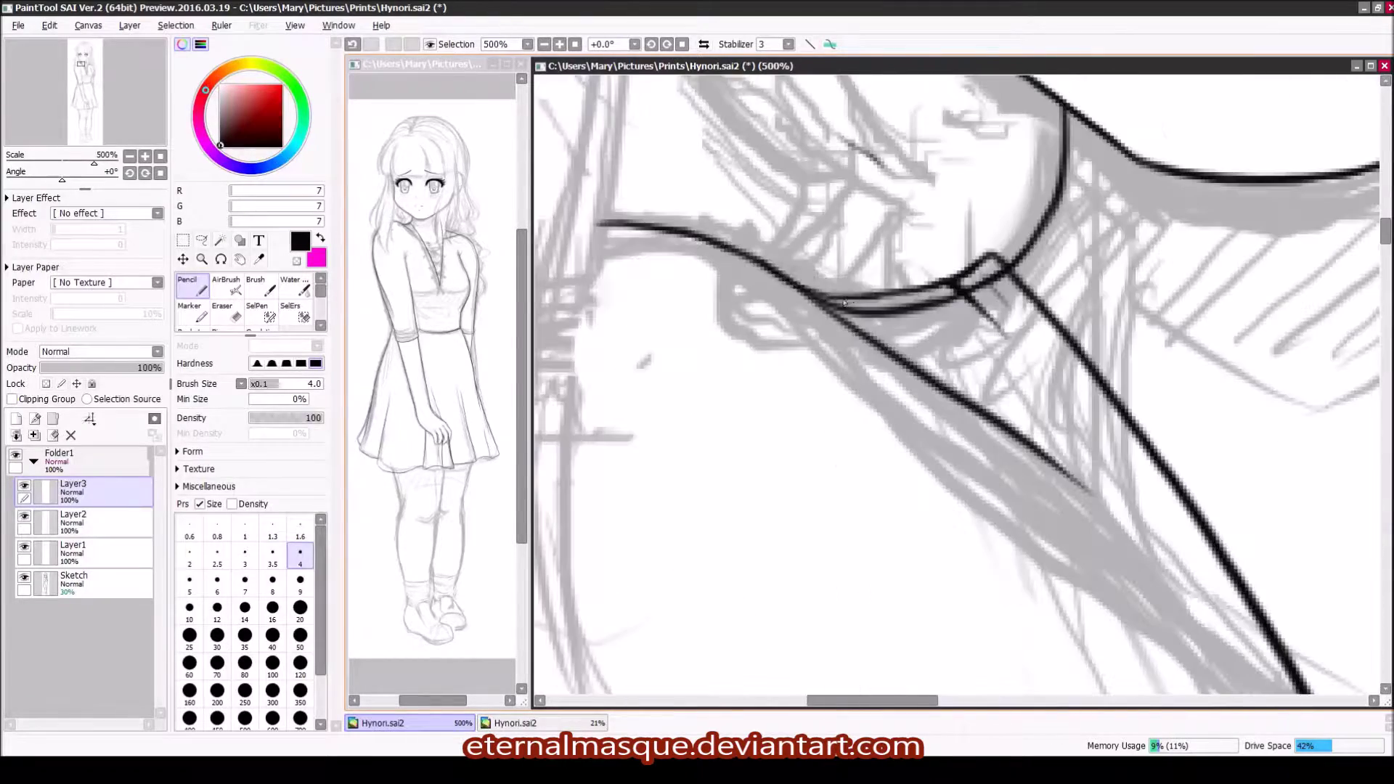
pyautogui.press('e')
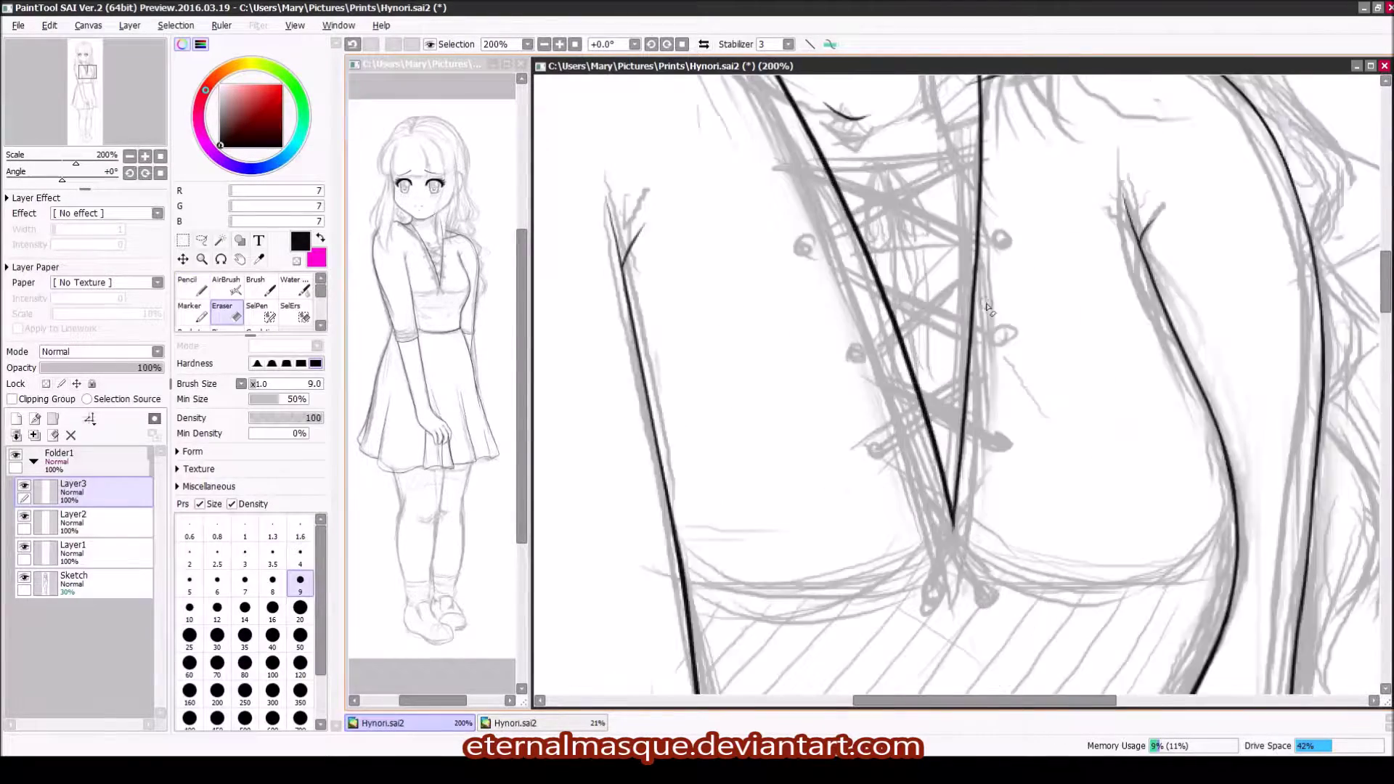
# Step: Ink round eyelets along both neckline edges and connect them with crossing laces from the lowest pair upward
pyautogui.press('n')
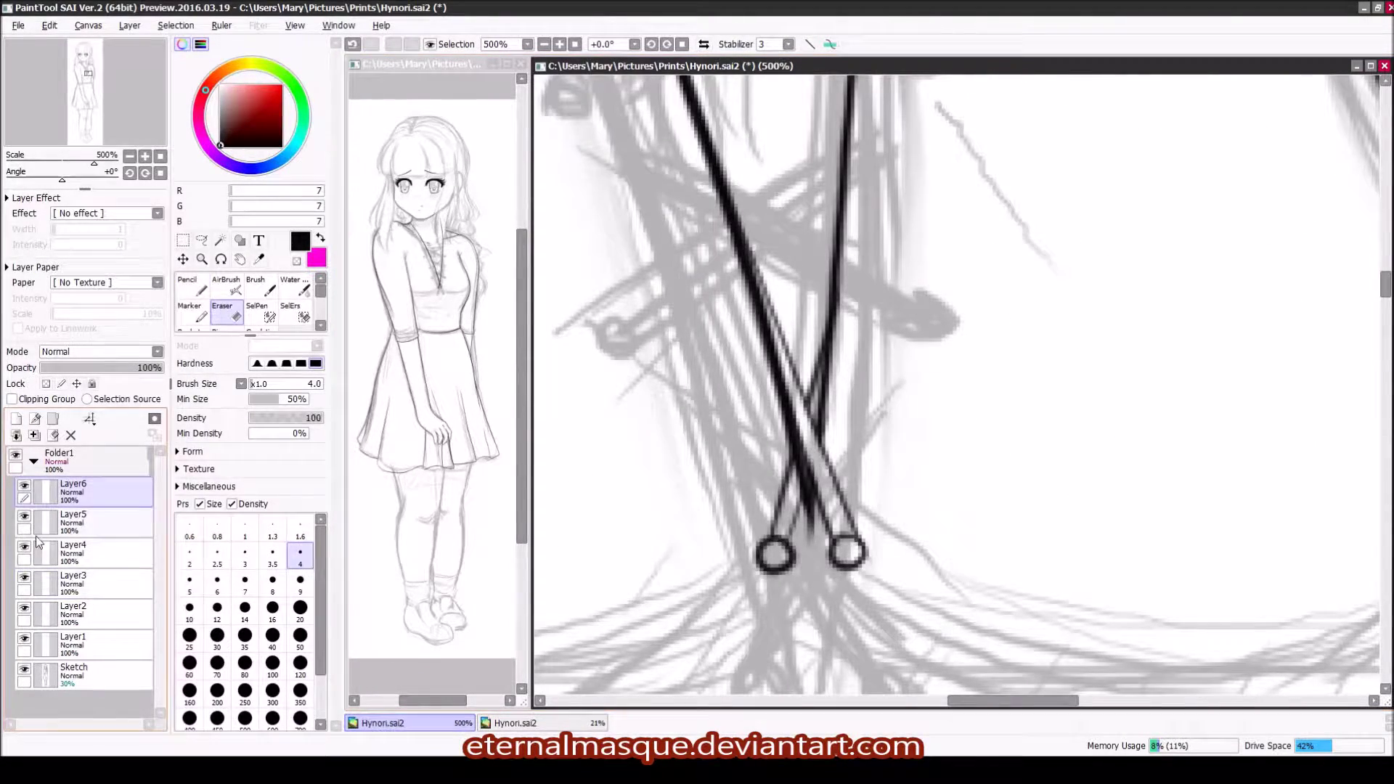
pyautogui.click(72, 581)
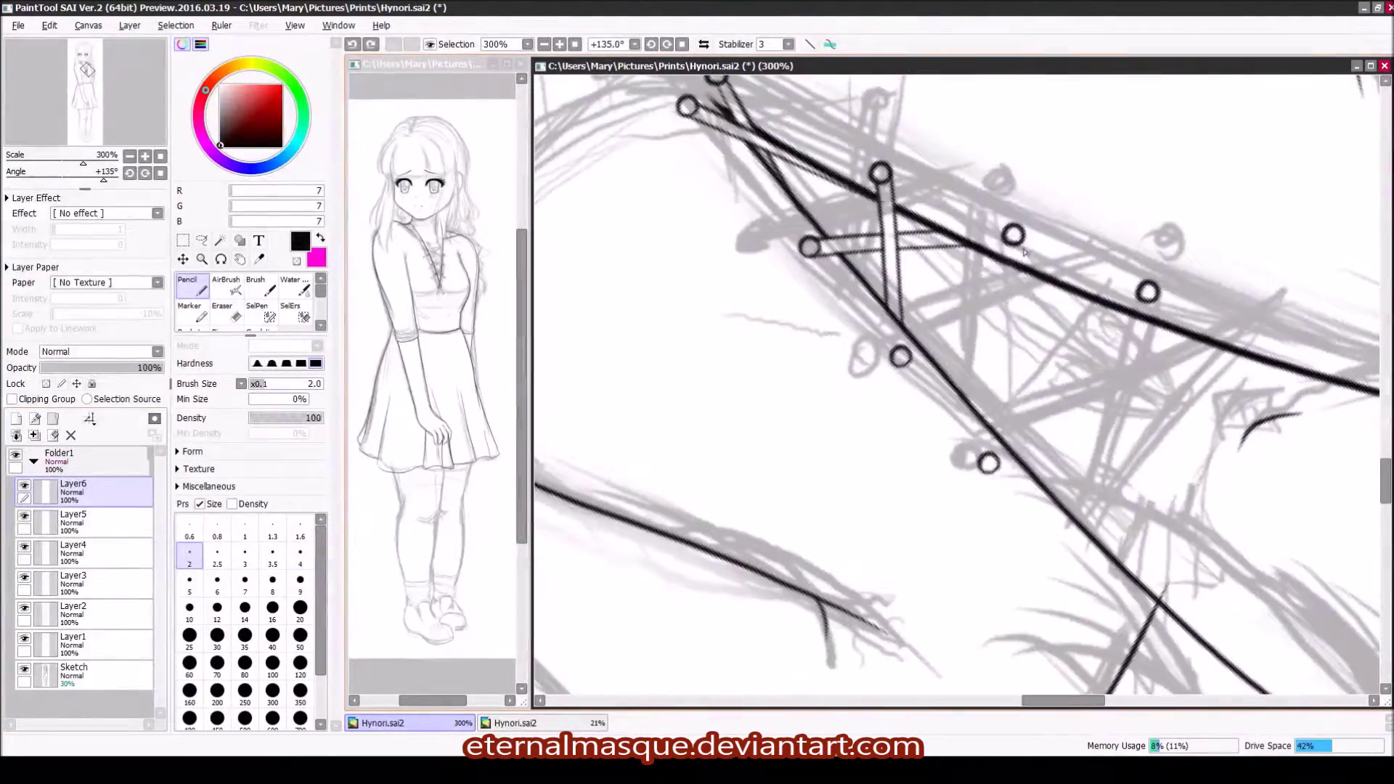
pyautogui.moveTo(1002, 474); pyautogui.dragTo(996, 541)
pyautogui.keyDown('ctrl'); pyautogui.keyDown('shift'); pyautogui.click(1018, 261); pyautogui.keyUp('shift'); pyautogui.keyUp('ctrl')
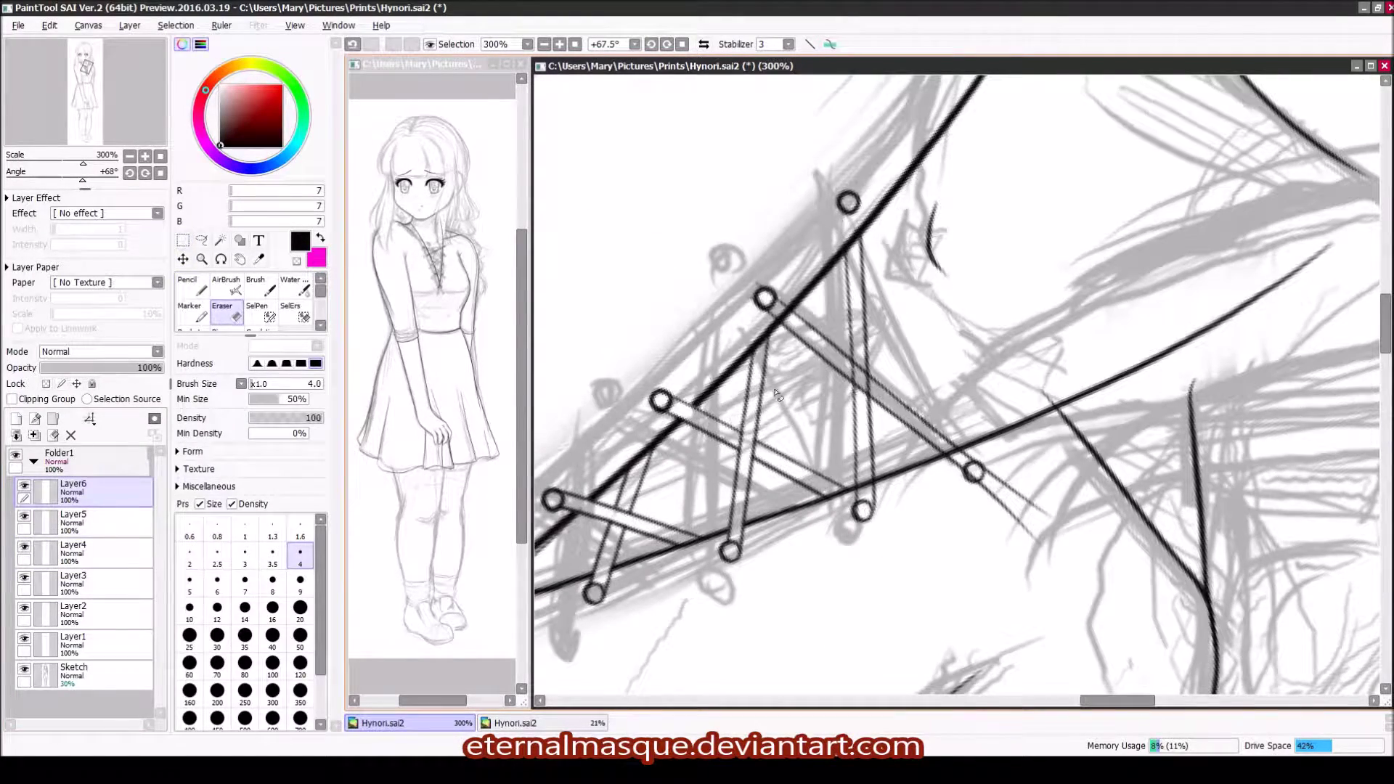
pyautogui.click(299, 579)
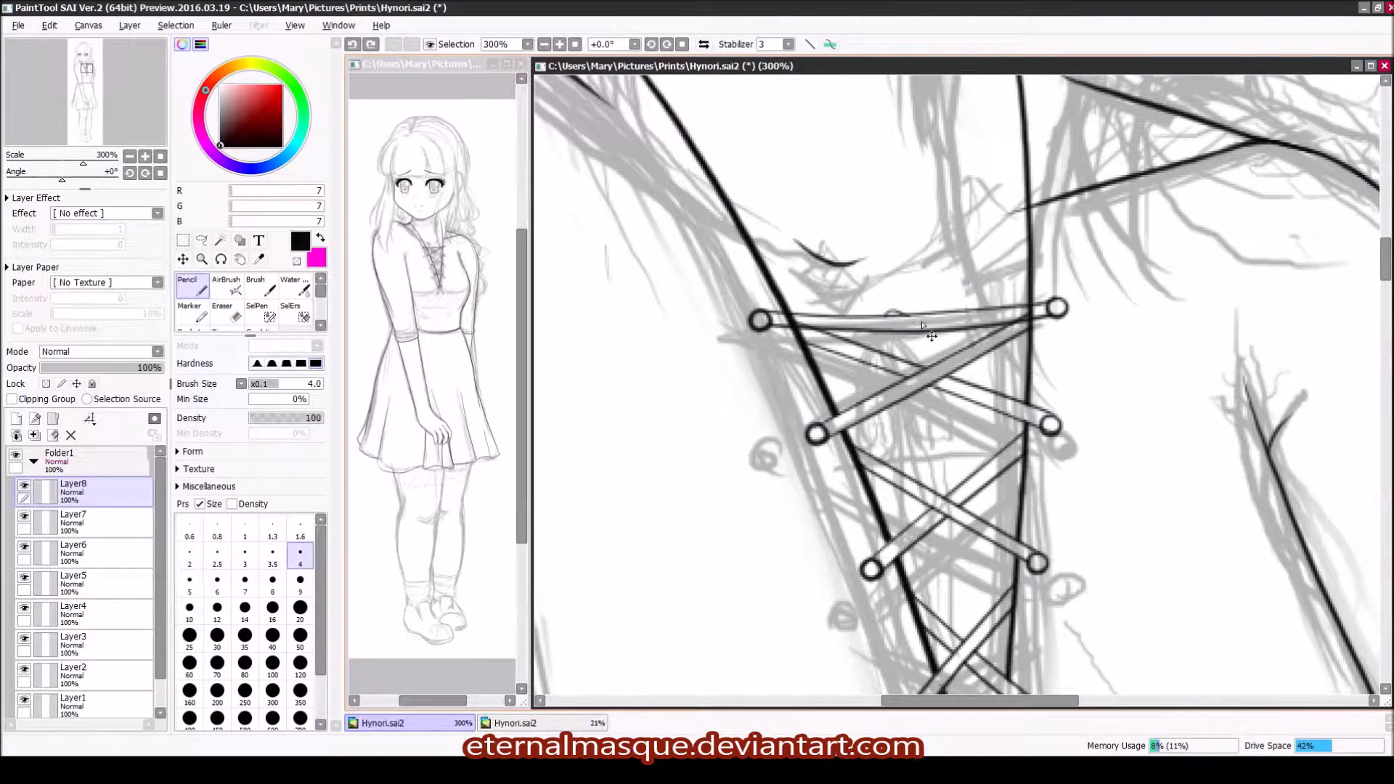
# Step: Try two long, narrow bow loops hanging straight down from the knot on the top lace
pyautogui.moveTo(907, 496)
pyautogui.mouseDown()
pyautogui.moveTo(895, 328)
pyautogui.moveTo(893, 501)
pyautogui.mouseUp()
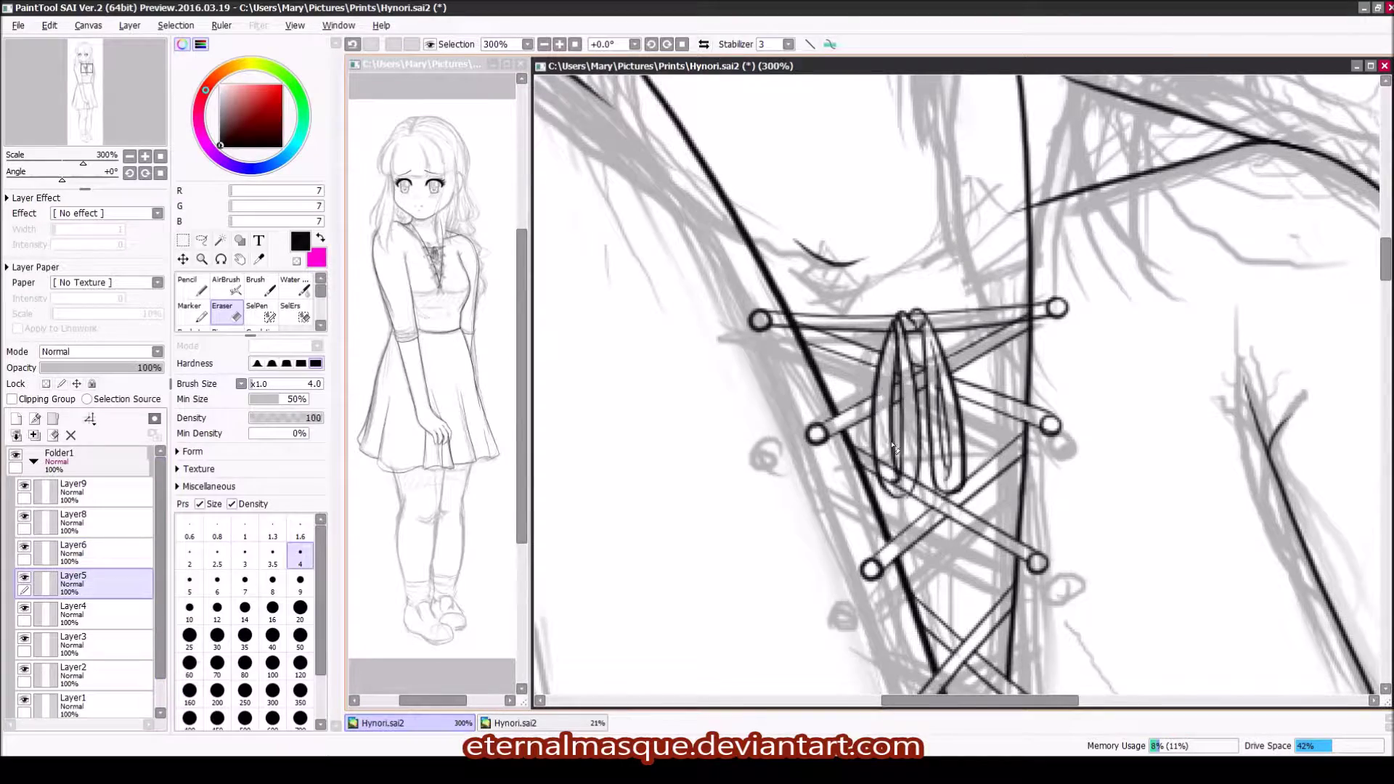
pyautogui.scroll(-3, 966, 354)
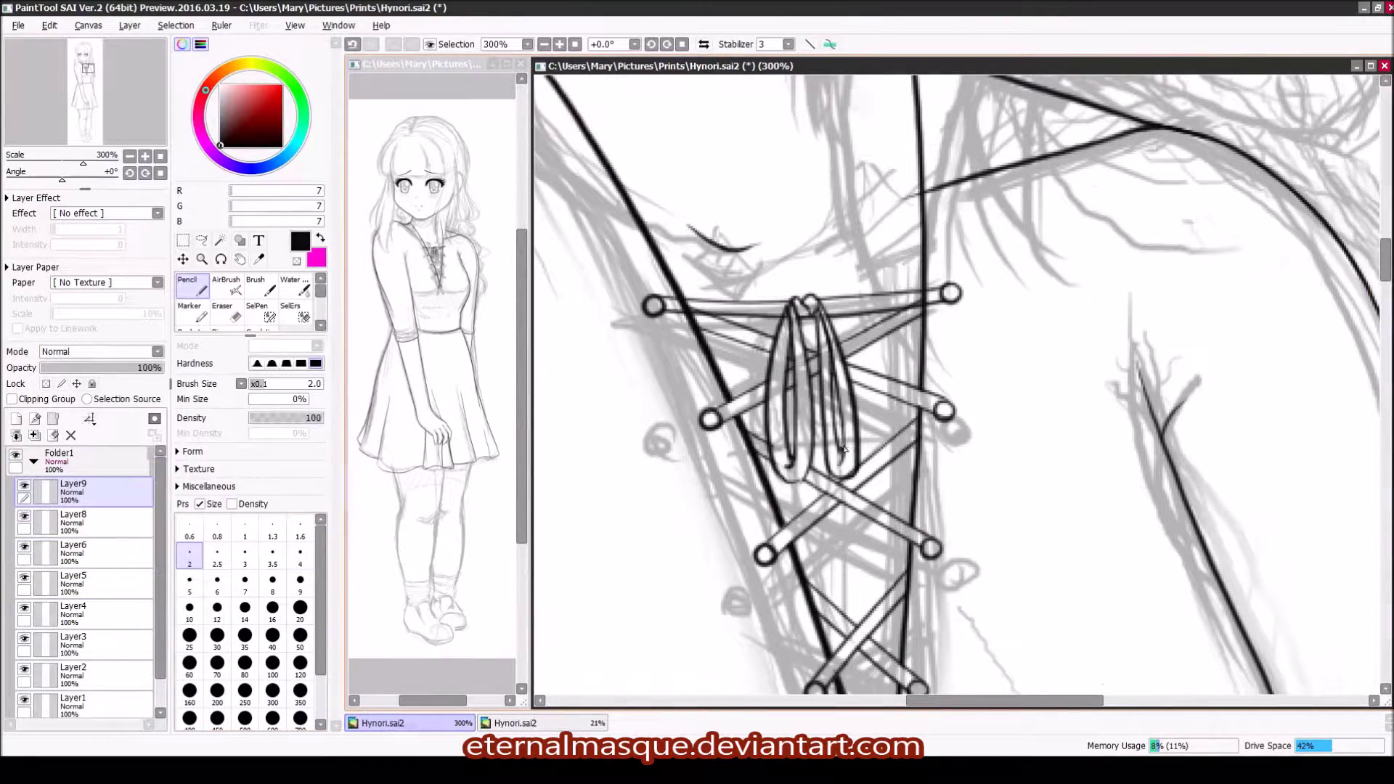
pyautogui.press('e')
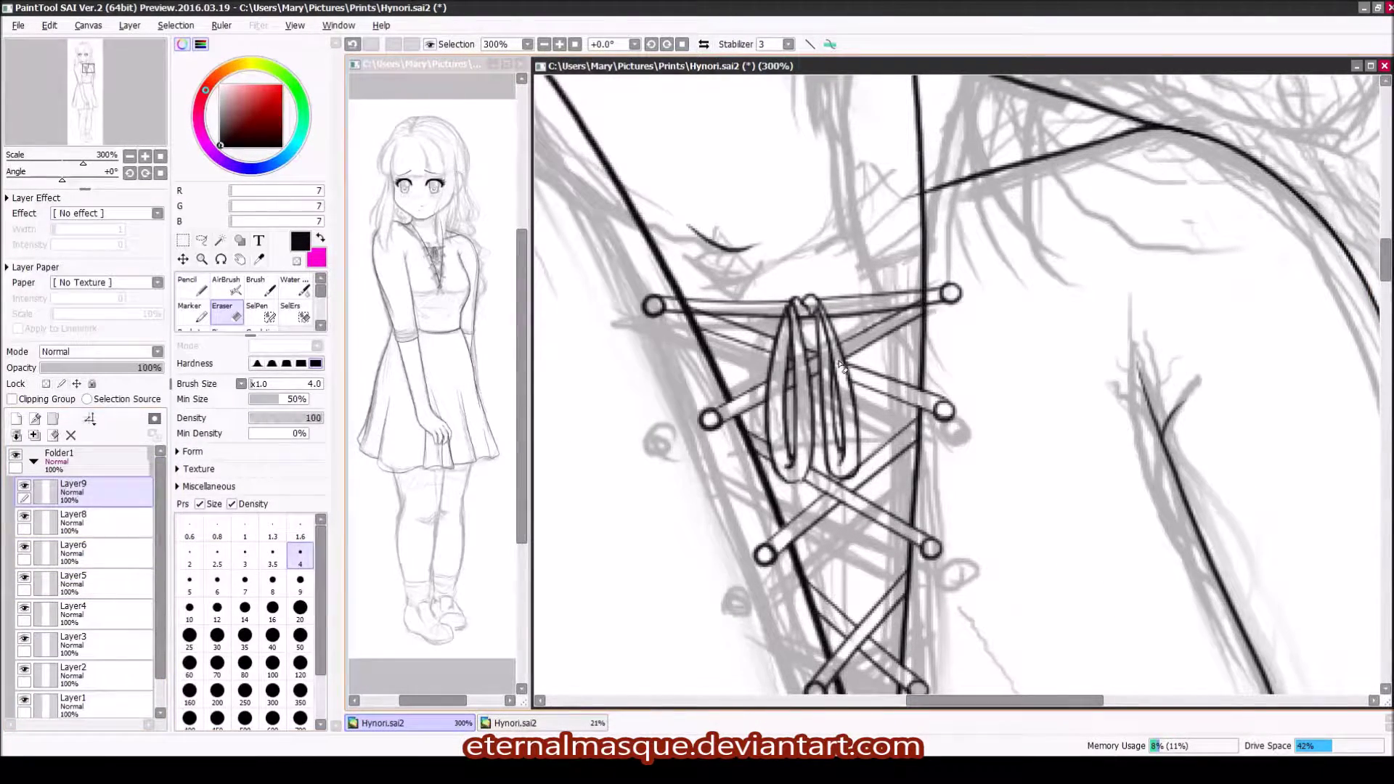
pyautogui.press('n')
# Step: Hide and delete Layer9 with the narrow hanging bow loops
pyautogui.click(24, 485)
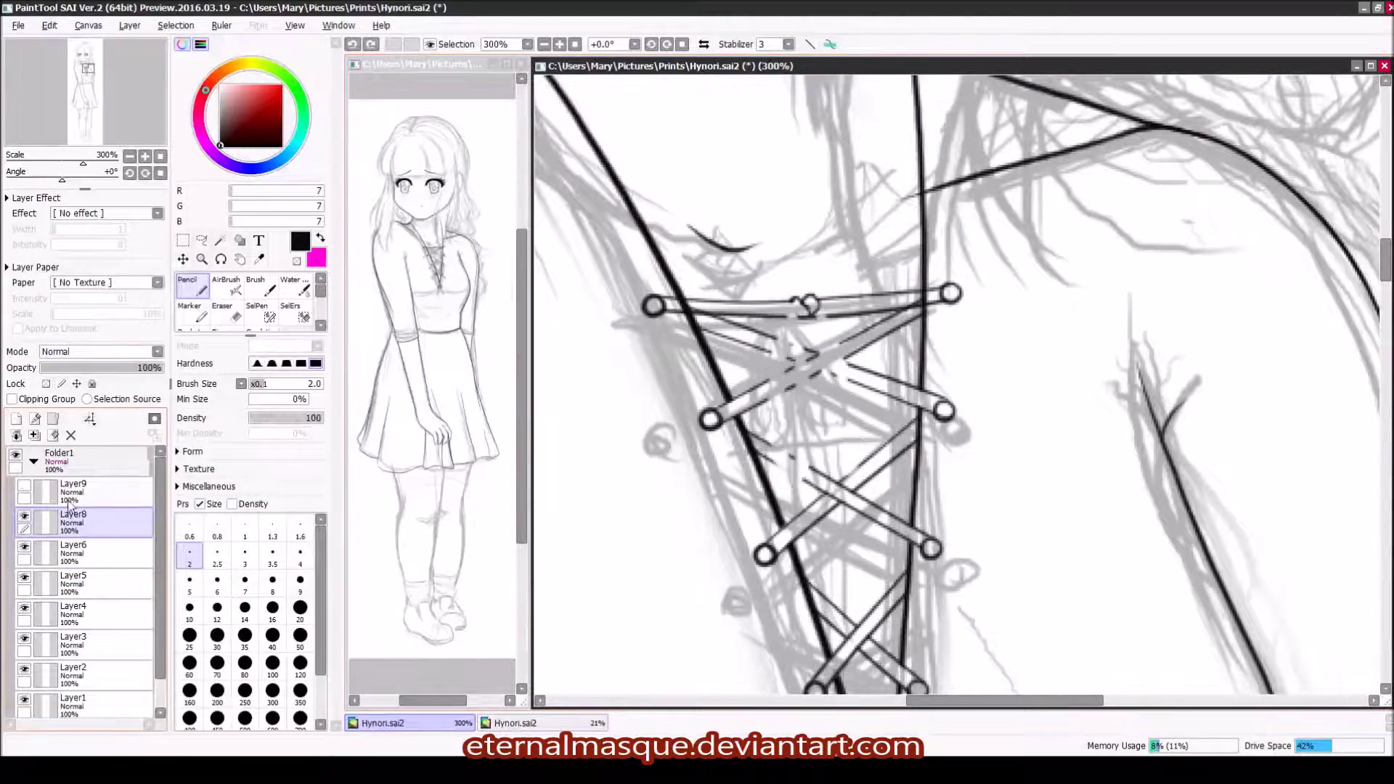
pyautogui.moveTo(825, 307); pyautogui.dragTo(813, 436)
pyautogui.click(70, 435)
# Step: On a new layer, ink a wider bow with loops spreading to both sides of the knot
pyautogui.scroll(-2, 872, 363)
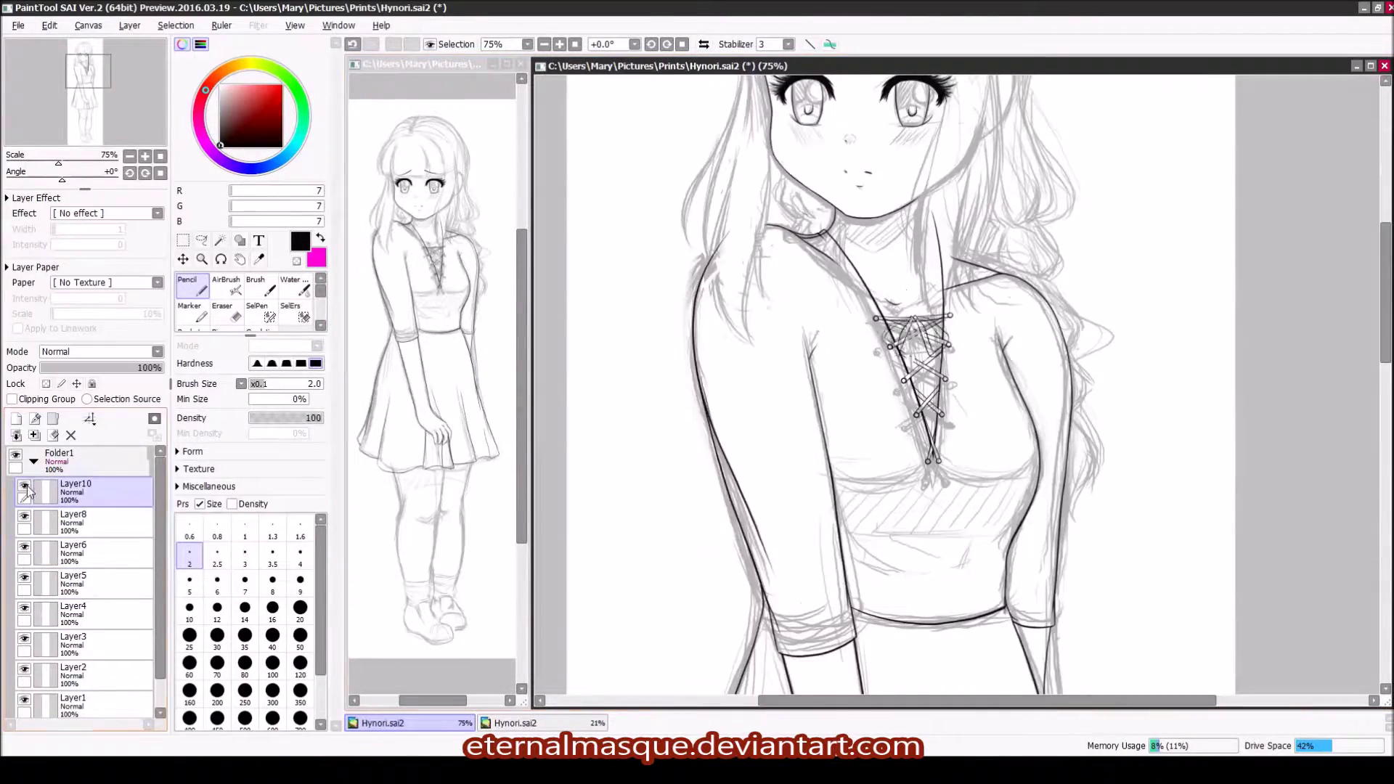
pyautogui.scroll(3, 879, 357)
pyautogui.press('e')
pyautogui.moveTo(835, 378); pyautogui.dragTo(879, 357)
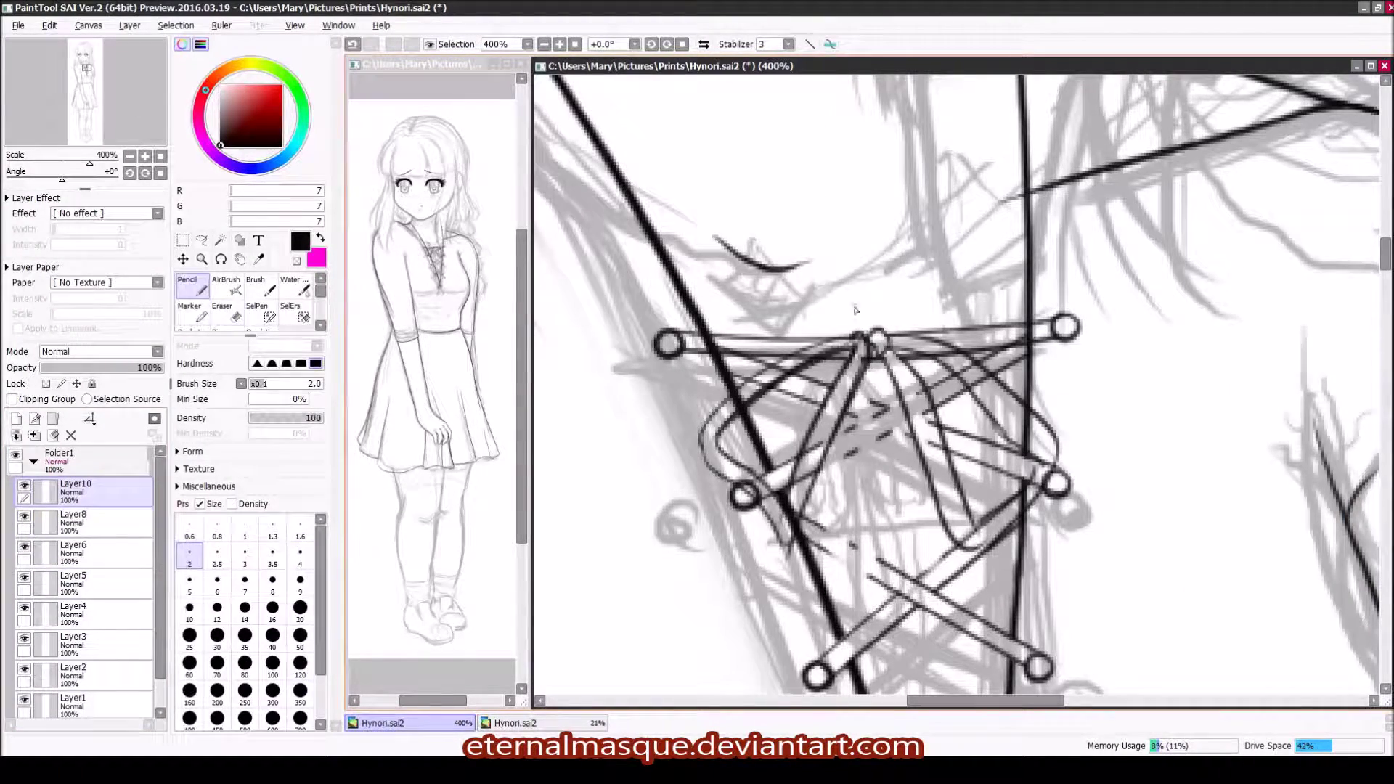
pyautogui.press('n')
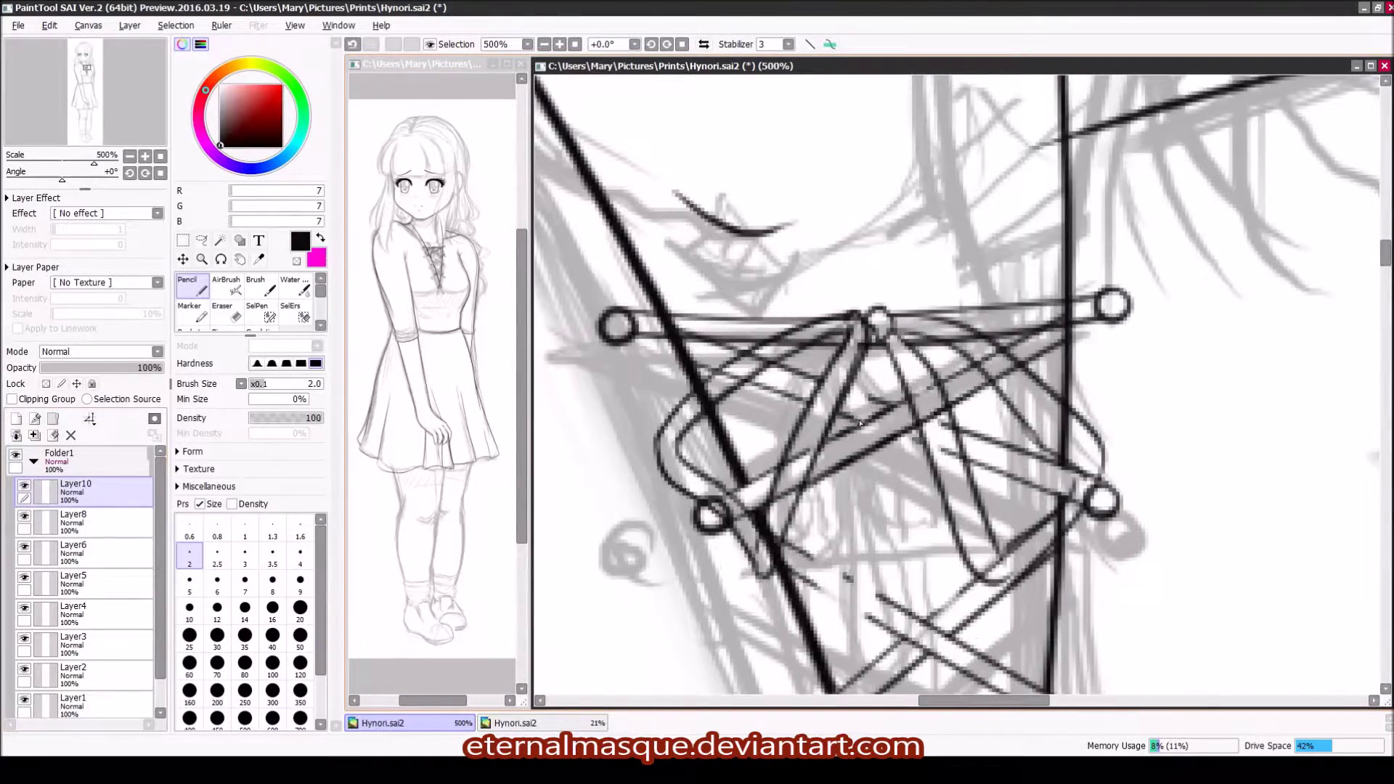
# Step: Refine the outlines and folded ends of both bow loops with a size 2 pencil, erasing stray edges
pyautogui.moveTo(695, 461); pyautogui.dragTo(732, 329)
pyautogui.scroll(1, 732, 329)
pyautogui.moveTo(761, 496); pyautogui.dragTo(850, 547)
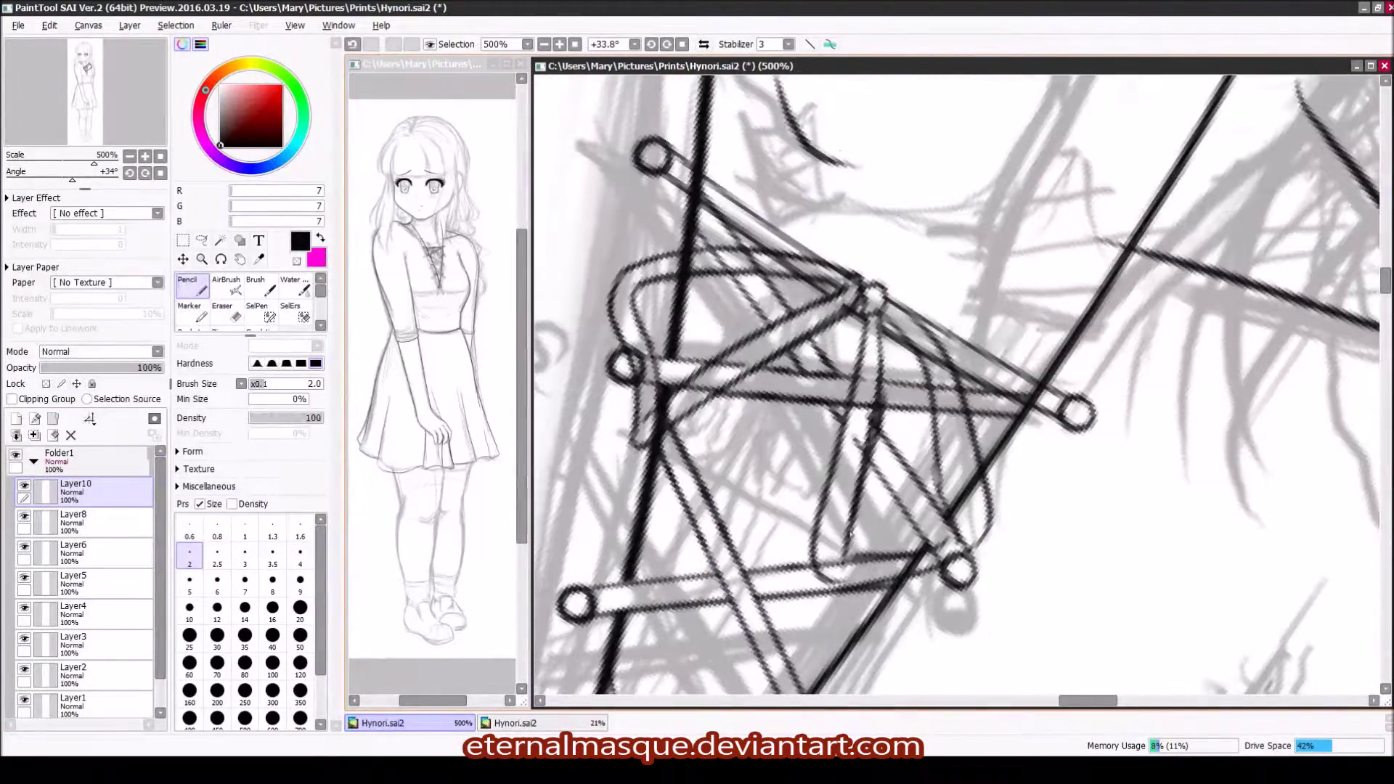
pyautogui.press('e')
pyautogui.scroll(-2, 849, 547)
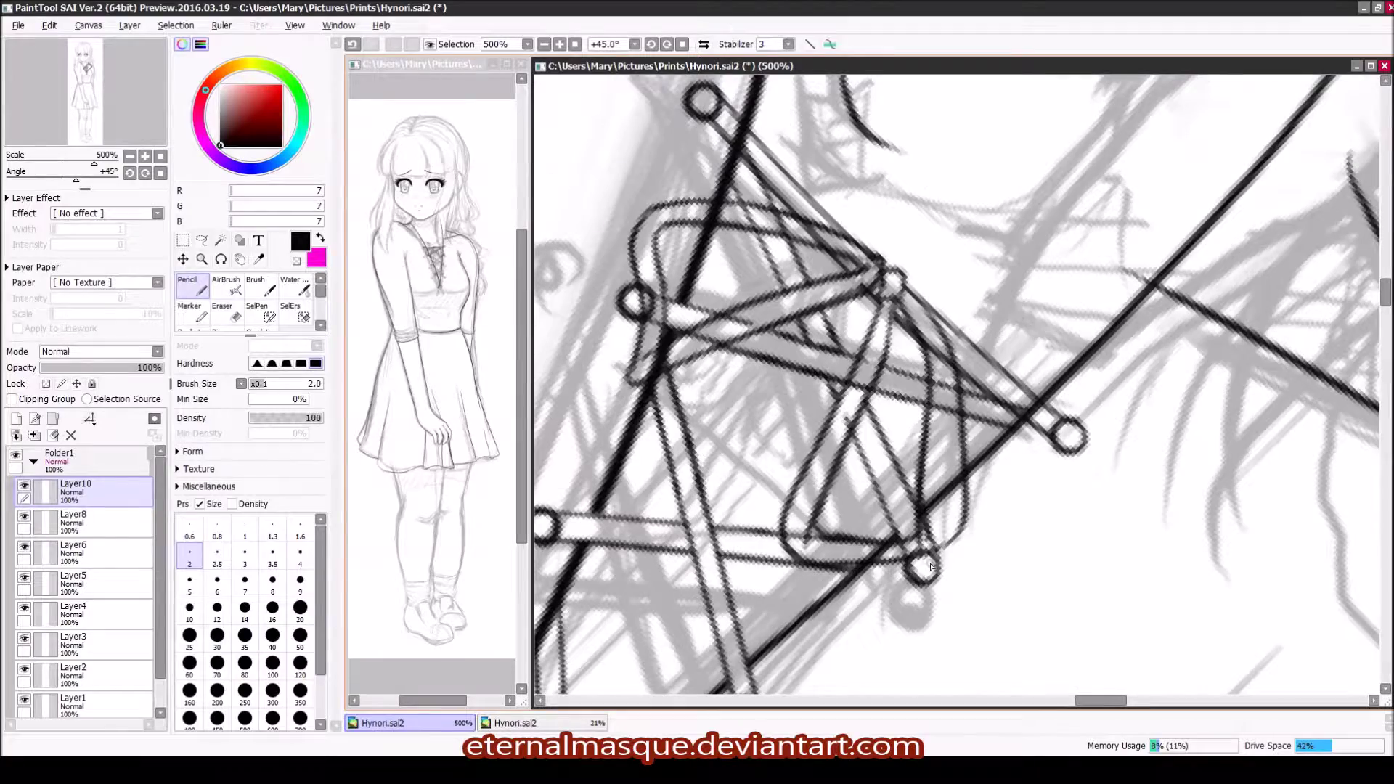
pyautogui.press('n')
pyautogui.scroll(1, 913, 330)
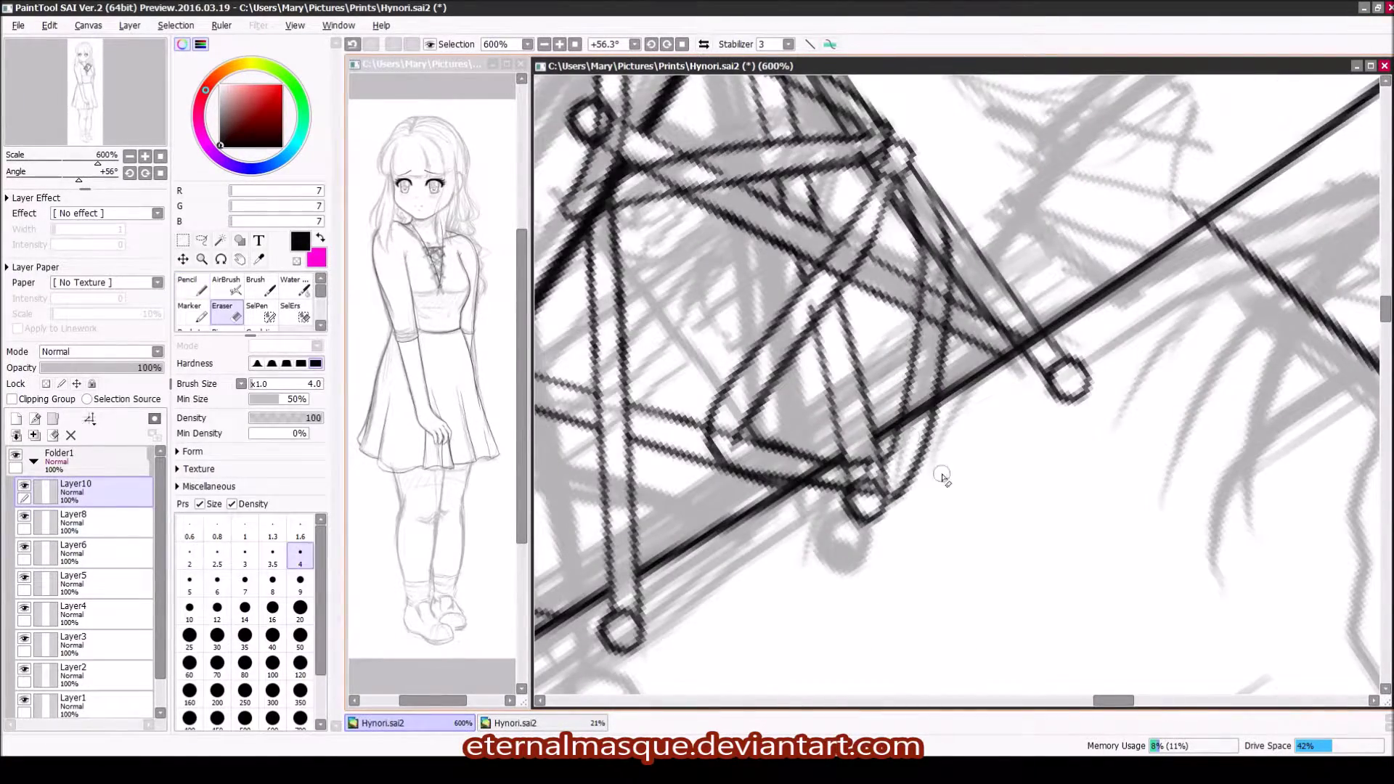
# Step: Ink the two long ribbon tails hanging from the bow's knot over the crossed laces
pyautogui.press('Home')
pyautogui.scroll(-2, 838, 327)
pyautogui.scroll(4, 819, 329)
# Step: Erase the lace and eyelet outlines covered by the bow's loops and tails on the layers beneath the bow
pyautogui.press('e')
pyautogui.click(73, 554)
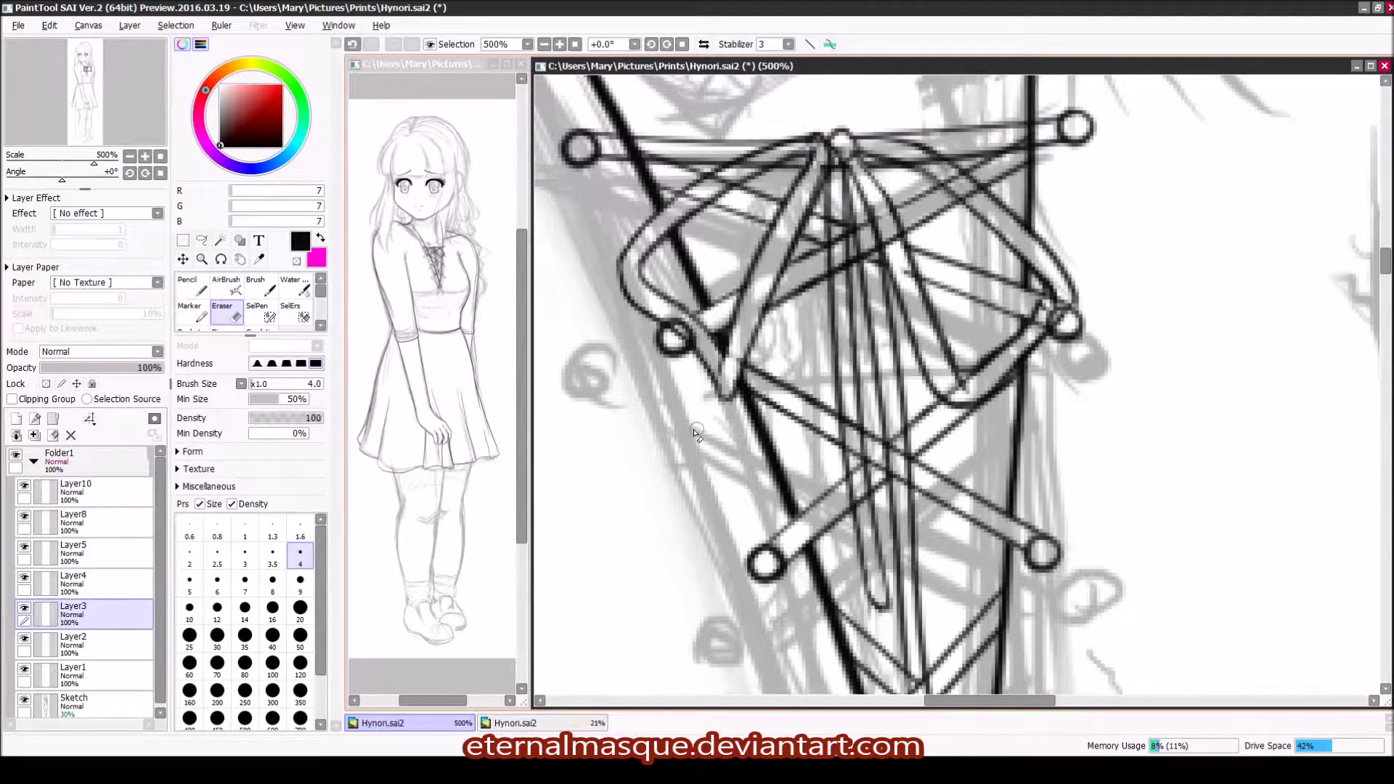
pyautogui.click(43, 553)
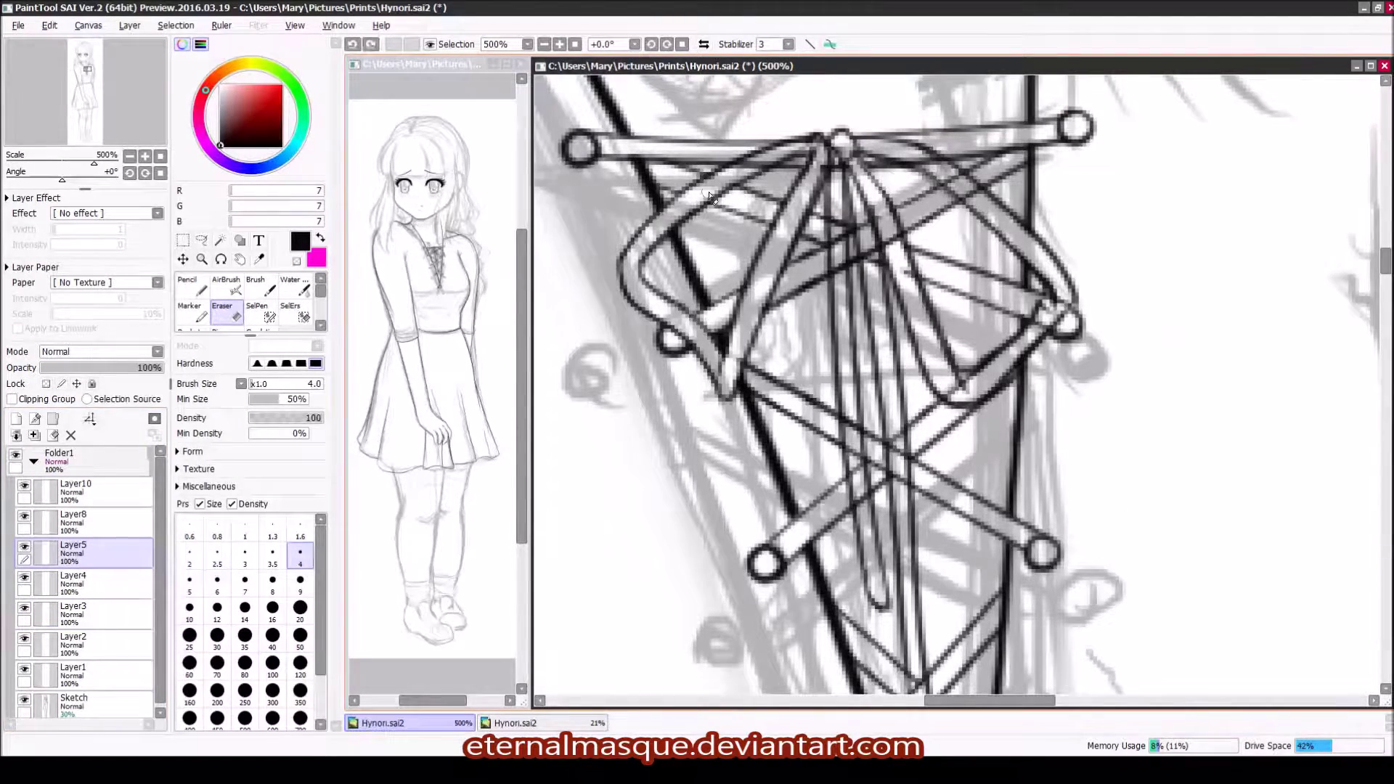
pyautogui.hotkey('ctrl', 'z')
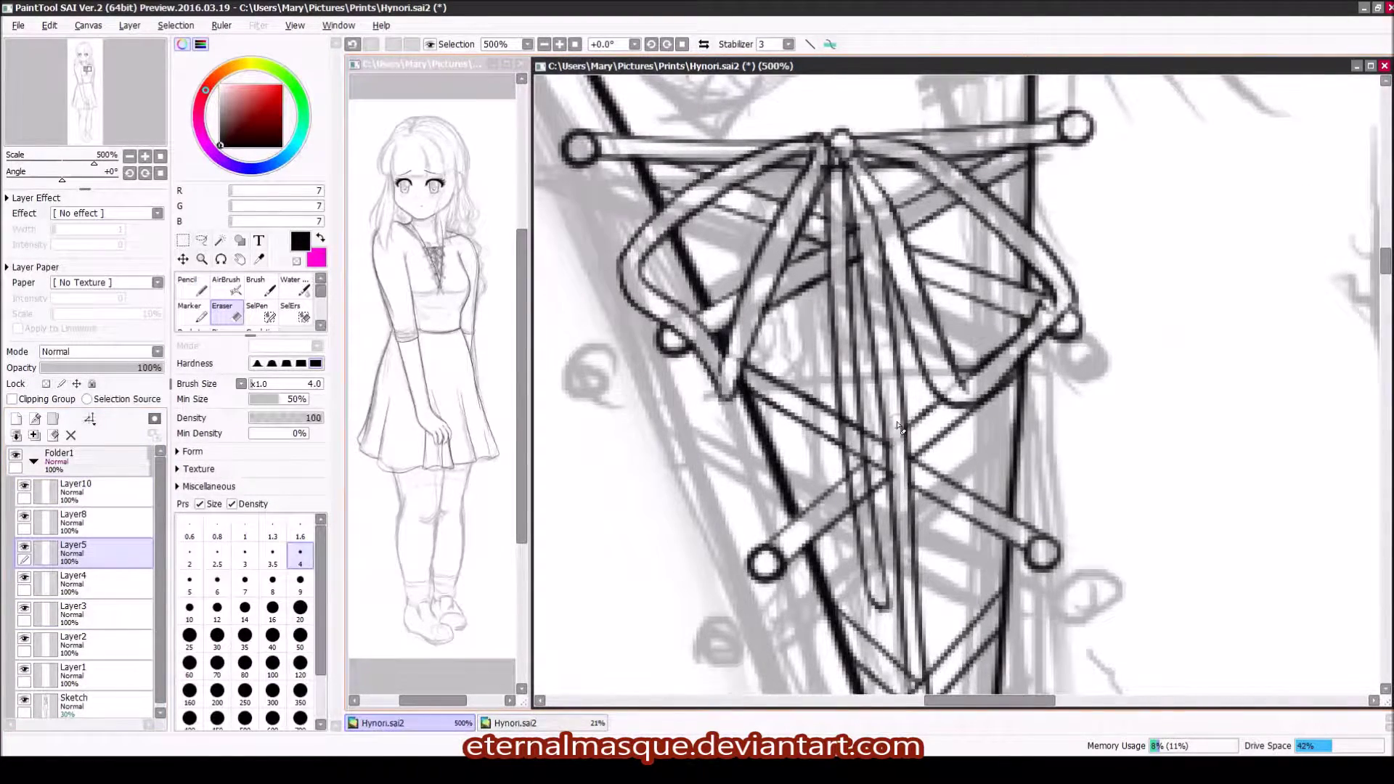
# Step: Ink the tapering strands on the left part of the fringe on Layer3 with a size 4 pencil
pyautogui.press('n')
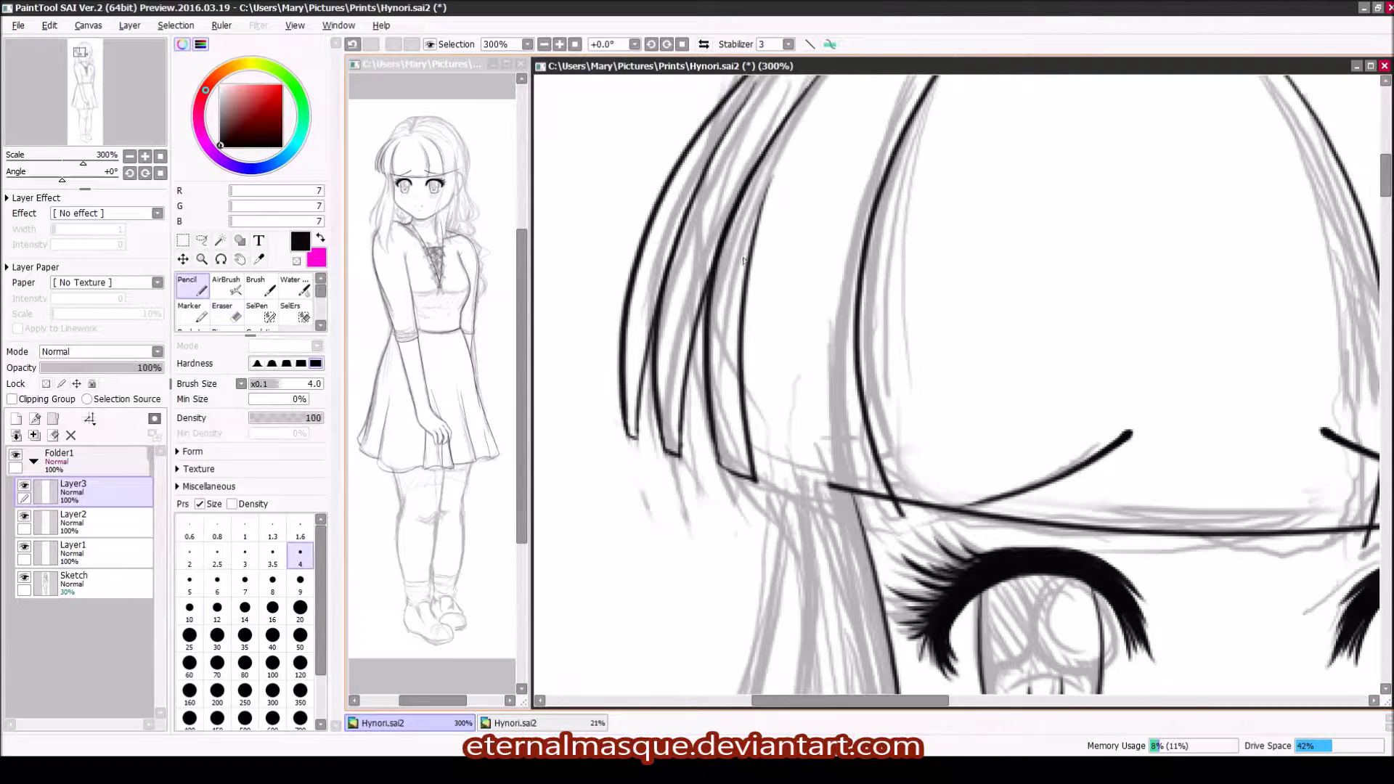
pyautogui.moveTo(744, 260)
pyautogui.mouseDown()
pyautogui.moveTo(806, 523)
pyautogui.moveTo(923, 541)
pyautogui.mouseUp()
pyautogui.press('e')
pyautogui.hotkey('ctrl', '-')
pyautogui.press('n')
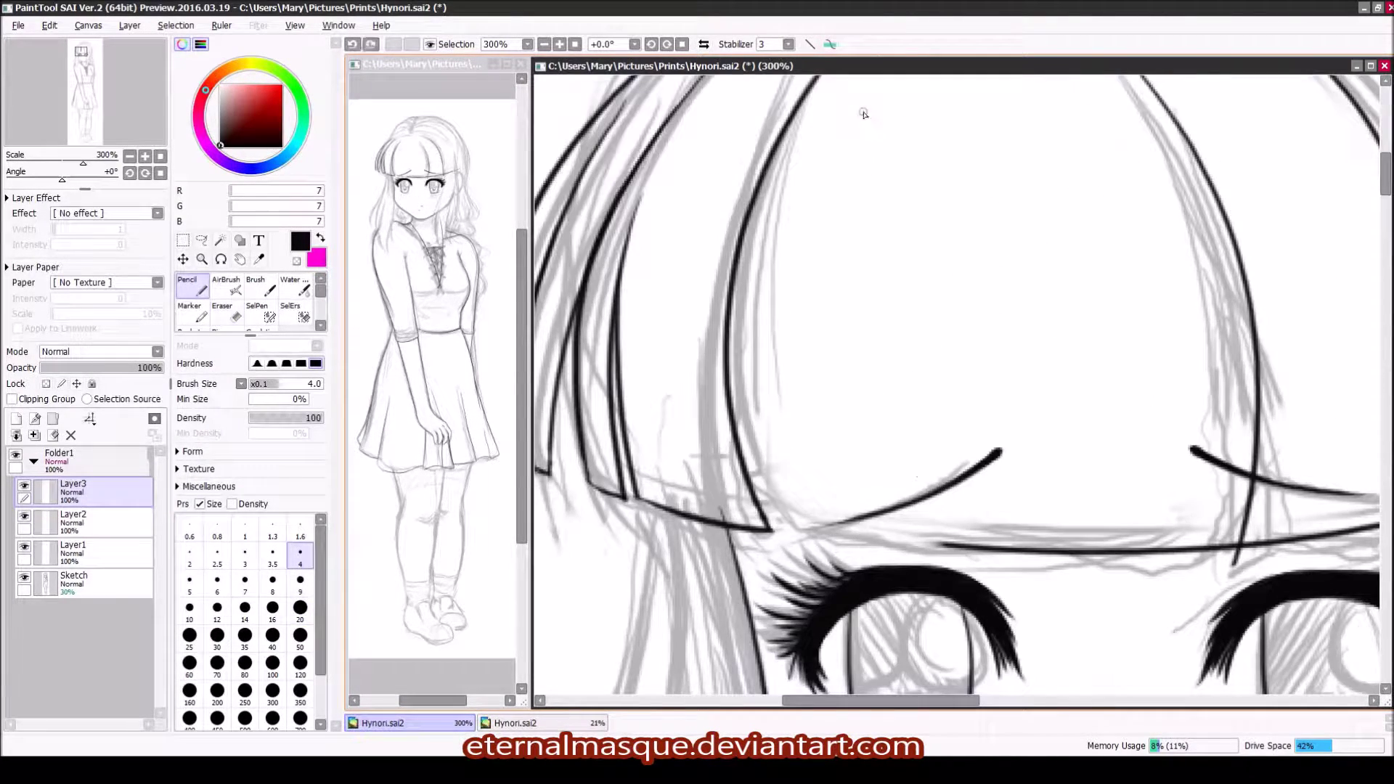
pyautogui.moveTo(849, 87); pyautogui.dragTo(788, 573)
pyautogui.moveTo(788, 218); pyautogui.dragTo(733, 581)
pyautogui.press('Home')
pyautogui.hotkey('ctrl', '-')
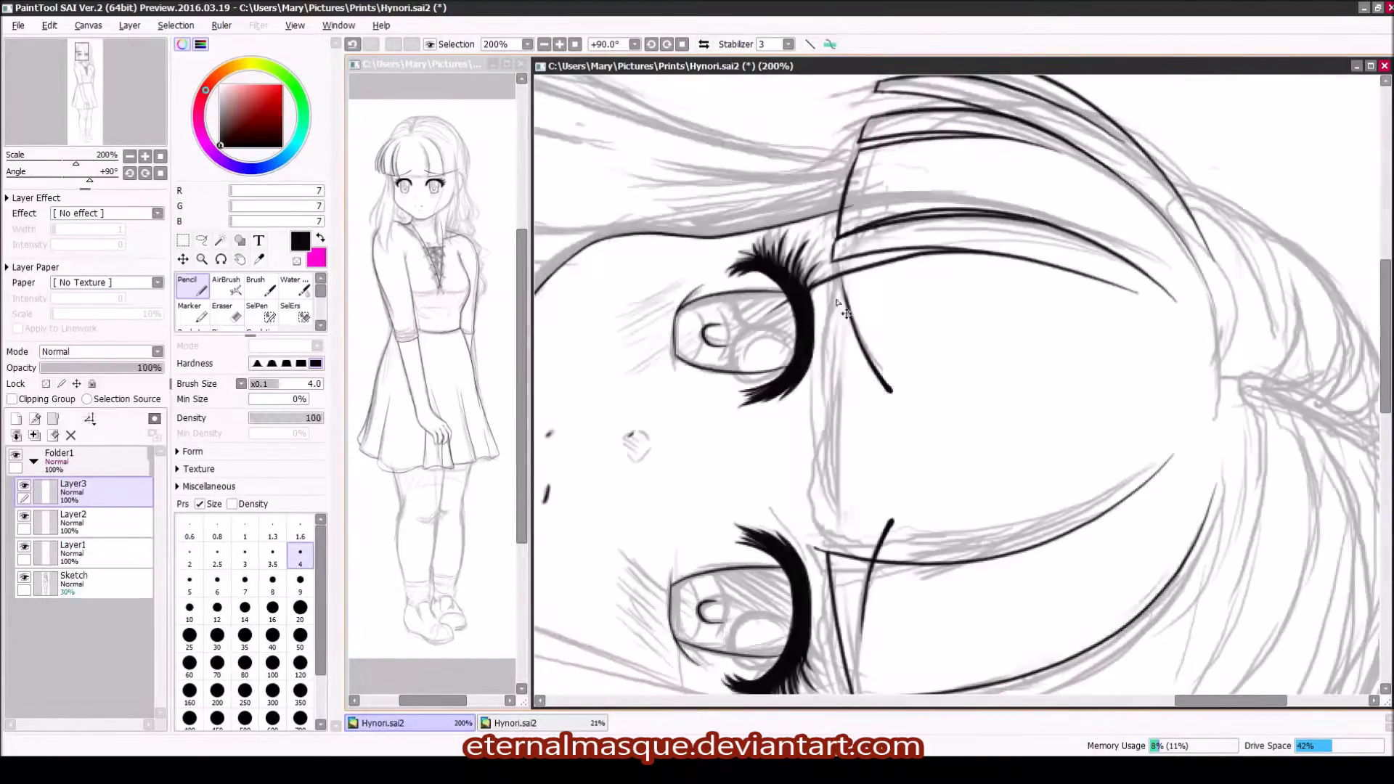
# Step: Add a new layer and ink the missing stretch of the fringe's bottom edge above the eyes
pyautogui.hotkey('ctrl', 'shift', 'n')
pyautogui.press('v')
pyautogui.press('n')
pyautogui.moveTo(808, 417); pyautogui.dragTo(803, 187)
pyautogui.press('e')
pyautogui.press('n')
pyautogui.scroll(1, 994, 270)
pyautogui.hscroll(1, 993, 271)
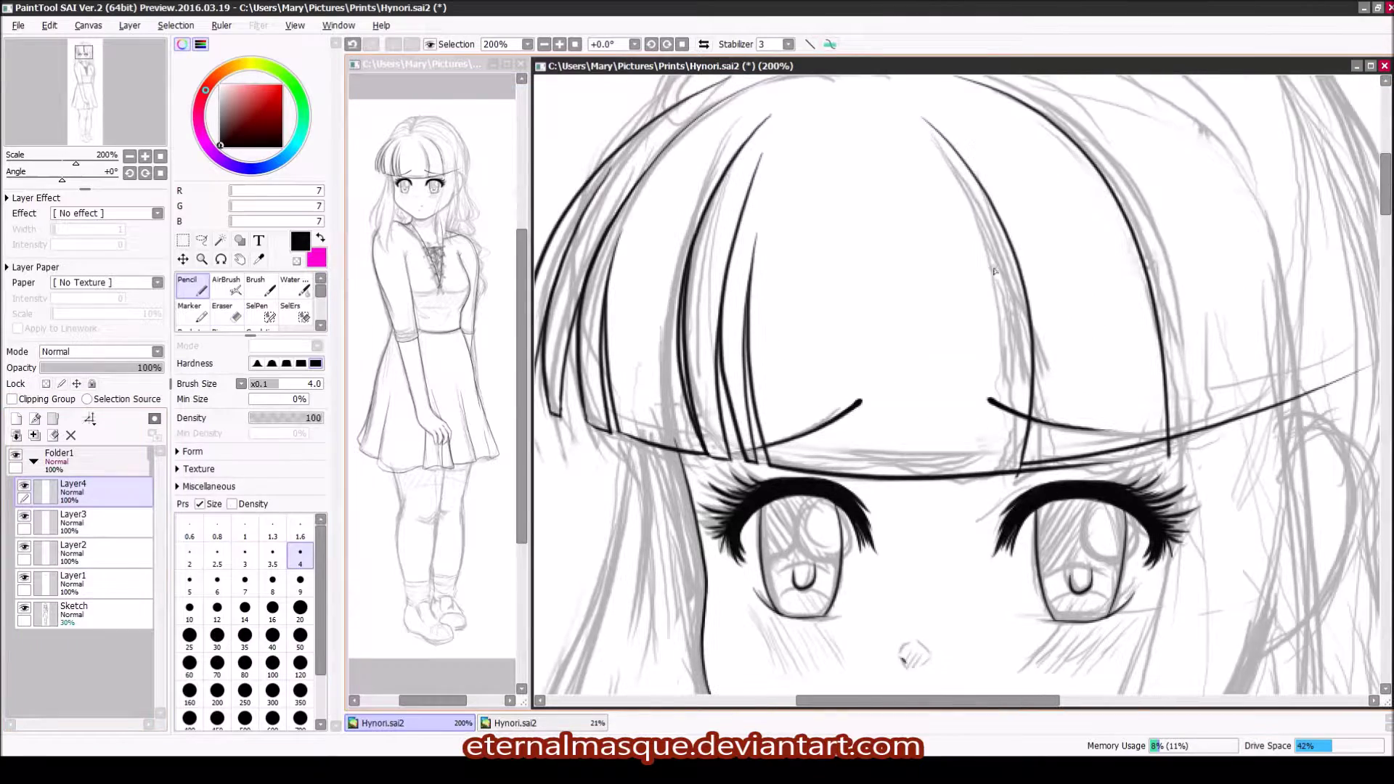
# Step: Ink thin tapering strands through the middle of the fringe and trim their overshooting ends
pyautogui.moveTo(856, 233)
pyautogui.mouseDown()
pyautogui.moveTo(923, 565)
pyautogui.moveTo(894, 472)
pyautogui.mouseUp()
pyautogui.press('e')
pyautogui.hotkey('ctrl', '+')
pyautogui.press('n')
pyautogui.moveTo(864, 262); pyautogui.dragTo(904, 480)
pyautogui.moveTo(864, 212); pyautogui.dragTo(958, 563)
pyautogui.press('e')
pyautogui.hotkey('ctrl', '-')
pyautogui.press('n')
pyautogui.moveTo(771, 251); pyautogui.dragTo(798, 480)
pyautogui.press('e')
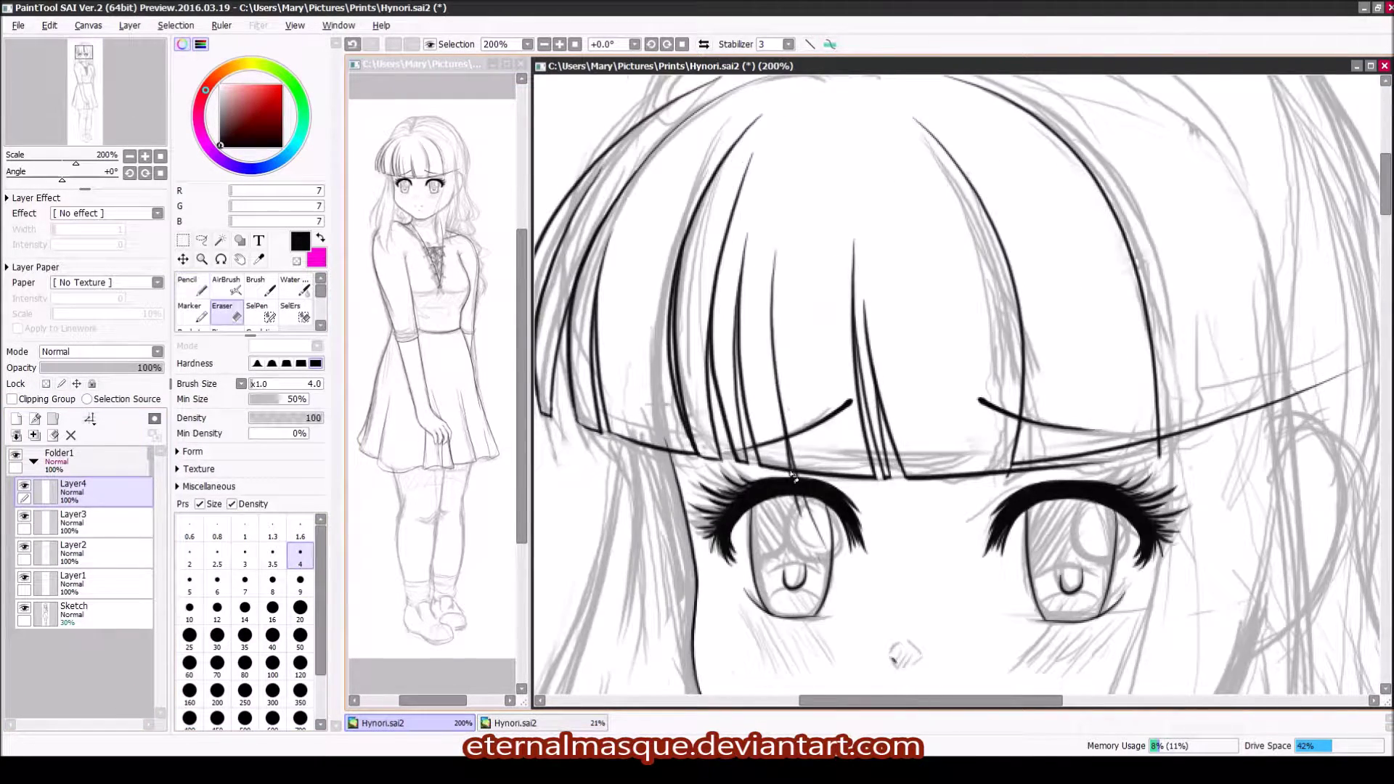
# Step: On Layer3, erase the fringe's bottom edge between the central strands and ink the strand tip above the right-hand eye
pyautogui.hotkey('ctrl', '+')
pyautogui.hotkey('ctrl', '+')
pyautogui.click(72, 517)
pyautogui.hotkey('ctrl', '-')
pyautogui.press('n')
pyautogui.moveTo(901, 382); pyautogui.dragTo(882, 523)
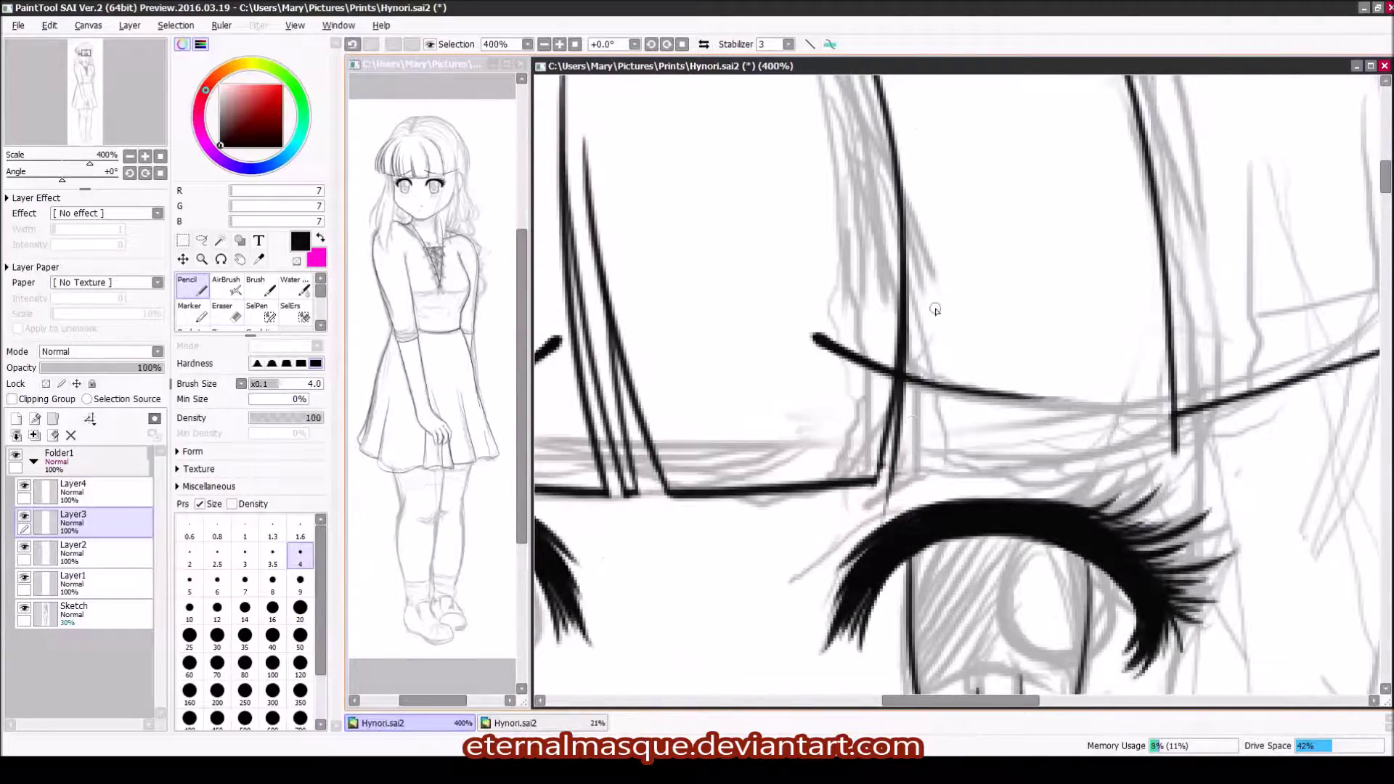
# Step: Ink the remaining strands and pointed gaps on the right part of the fringe, erasing the stray ends
pyautogui.hotkey('ctrl', '-')
pyautogui.moveTo(915, 185); pyautogui.dragTo(987, 527)
pyautogui.hotkey('ctrl', '+')
pyautogui.press('e')
pyautogui.press('n')
pyautogui.hotkey('ctrl', '-')
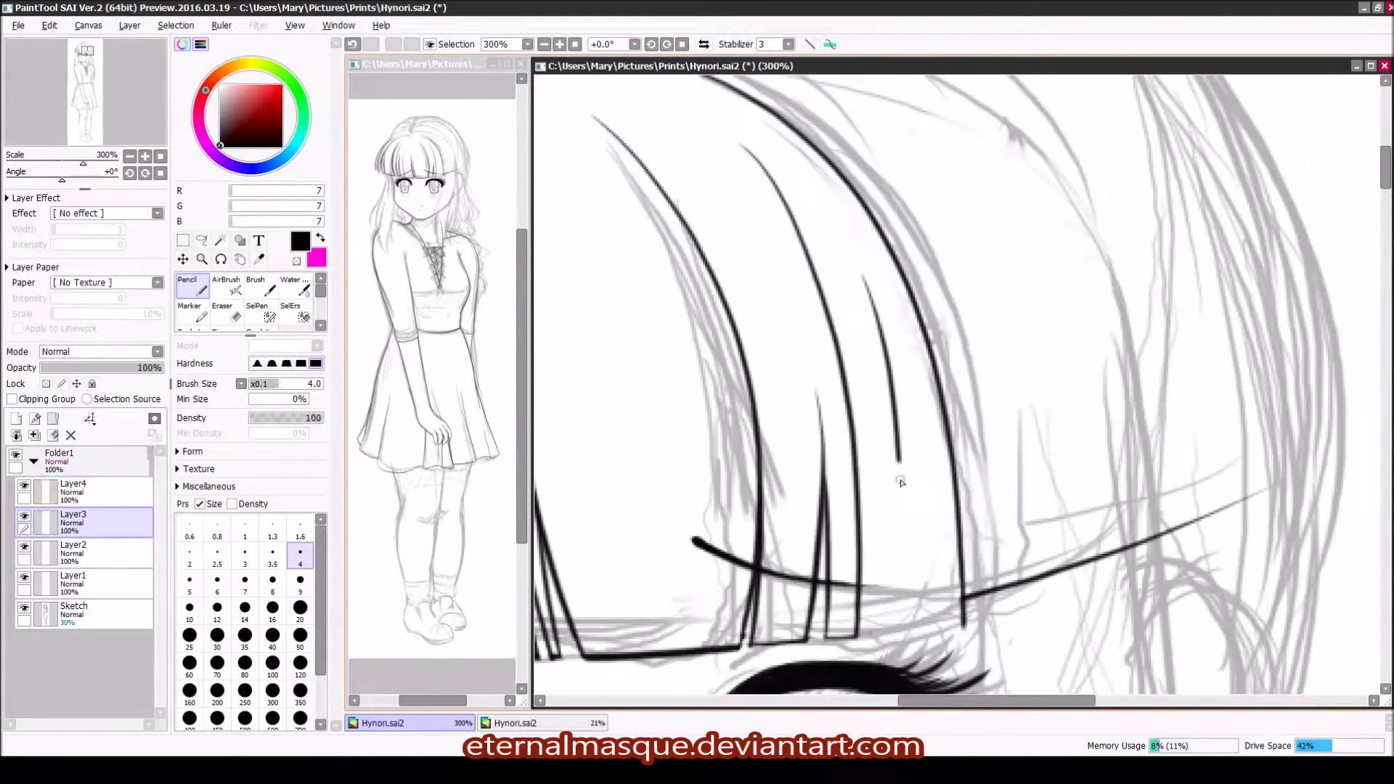
pyautogui.press('e')
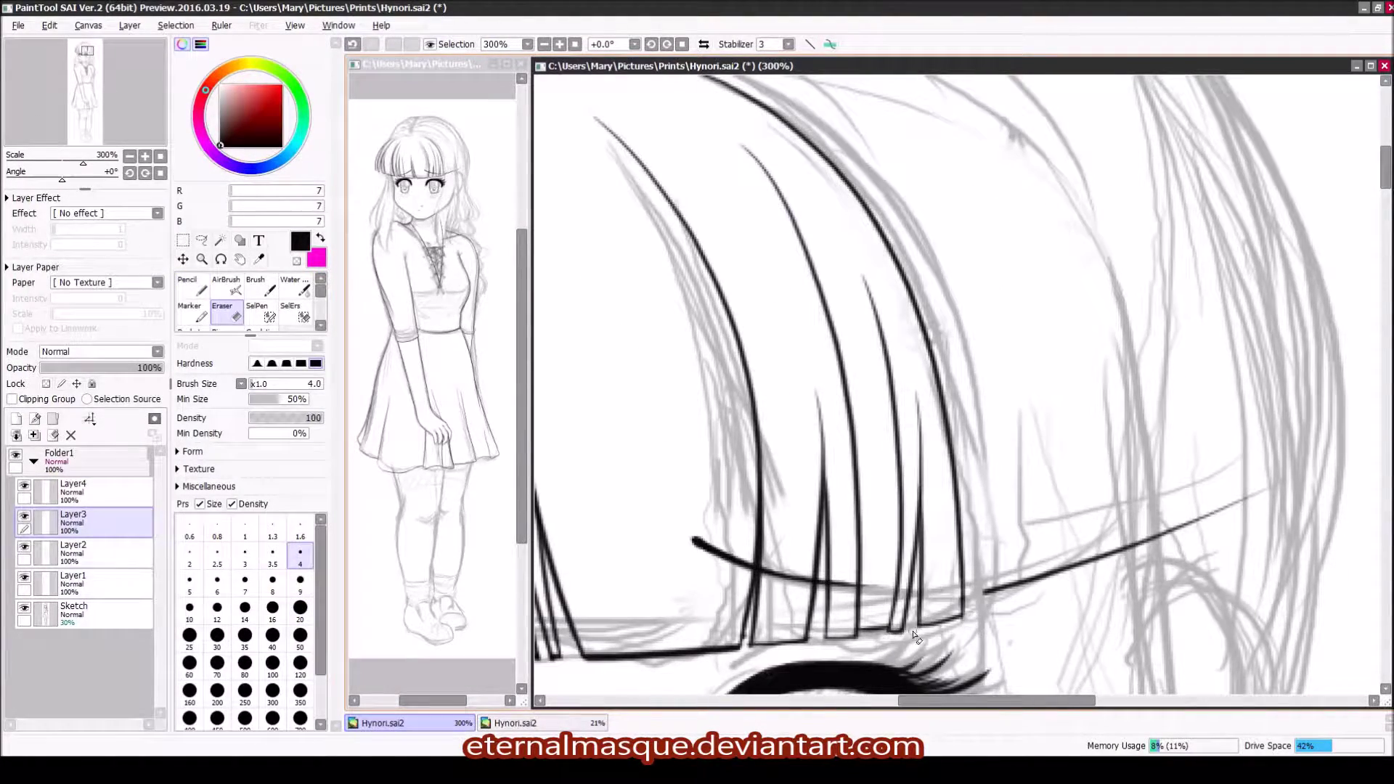
# Step: Ink the curved hair outline running from the part down over the left side of the fringe
pyautogui.hotkey('ctrl', '-')
pyautogui.hotkey('ctrl', '+')
pyautogui.press('Delete')
pyautogui.press('Delete')
pyautogui.press('Delete')
pyautogui.press('n')
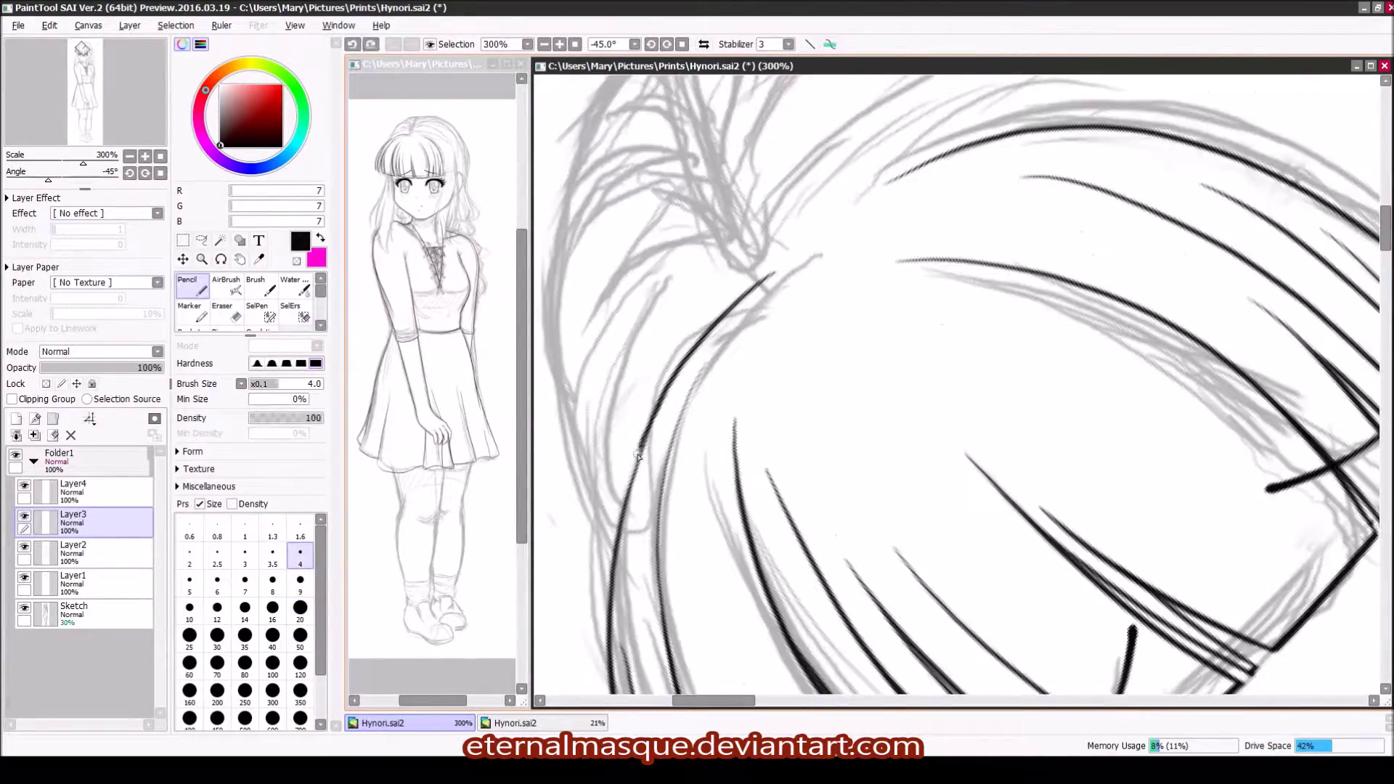
pyautogui.hotkey('ctrl', '-')
pyautogui.hotkey('ctrl', '+')
pyautogui.press('Delete')
pyautogui.press('Delete')
pyautogui.press('Delete')
# Step: On a new layer, ink the outer hair curve from the part over the right side of the fringe
pyautogui.hotkey('ctrl', 'shift', 'n')
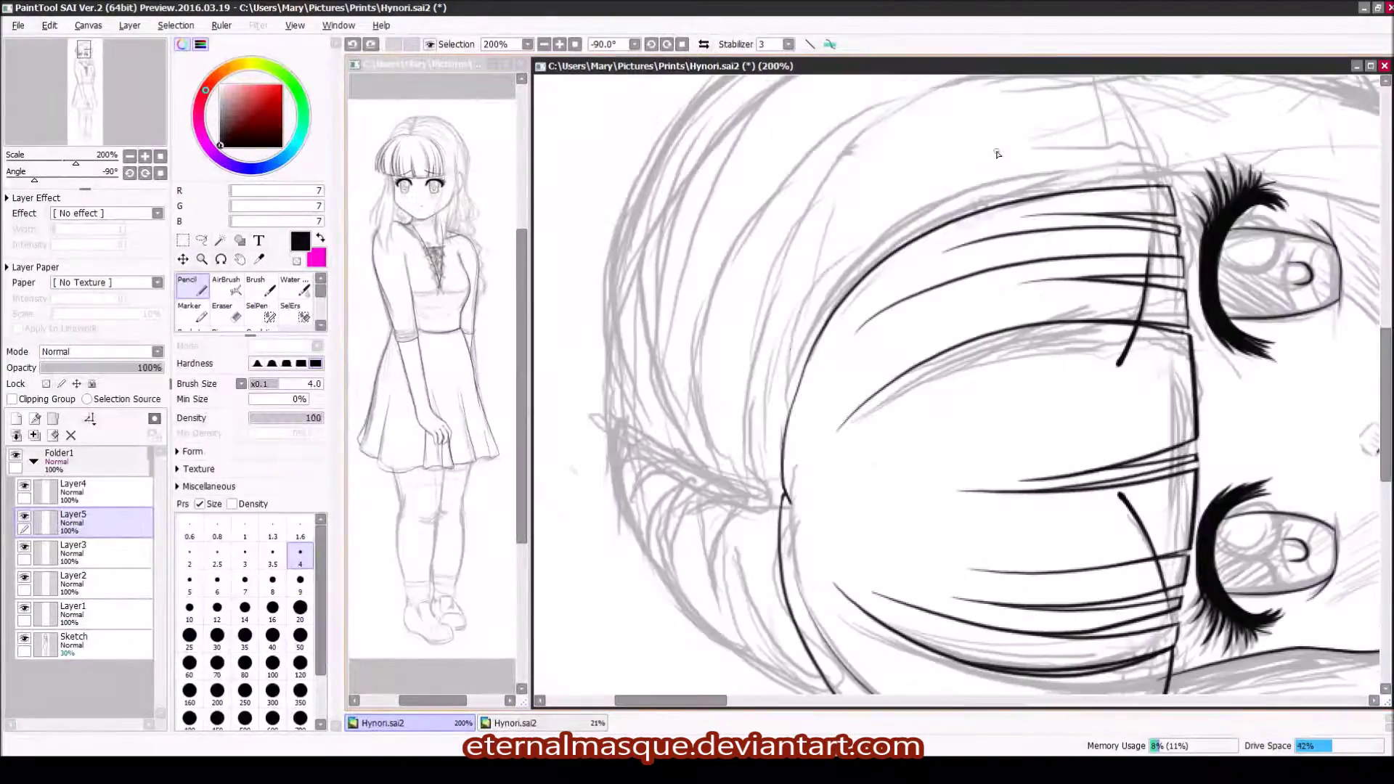
pyautogui.press('v')
pyautogui.press('e')
pyautogui.click(72, 552)
pyautogui.click(300, 608)
pyautogui.hotkey('ctrl', '+')
pyautogui.press('Home')
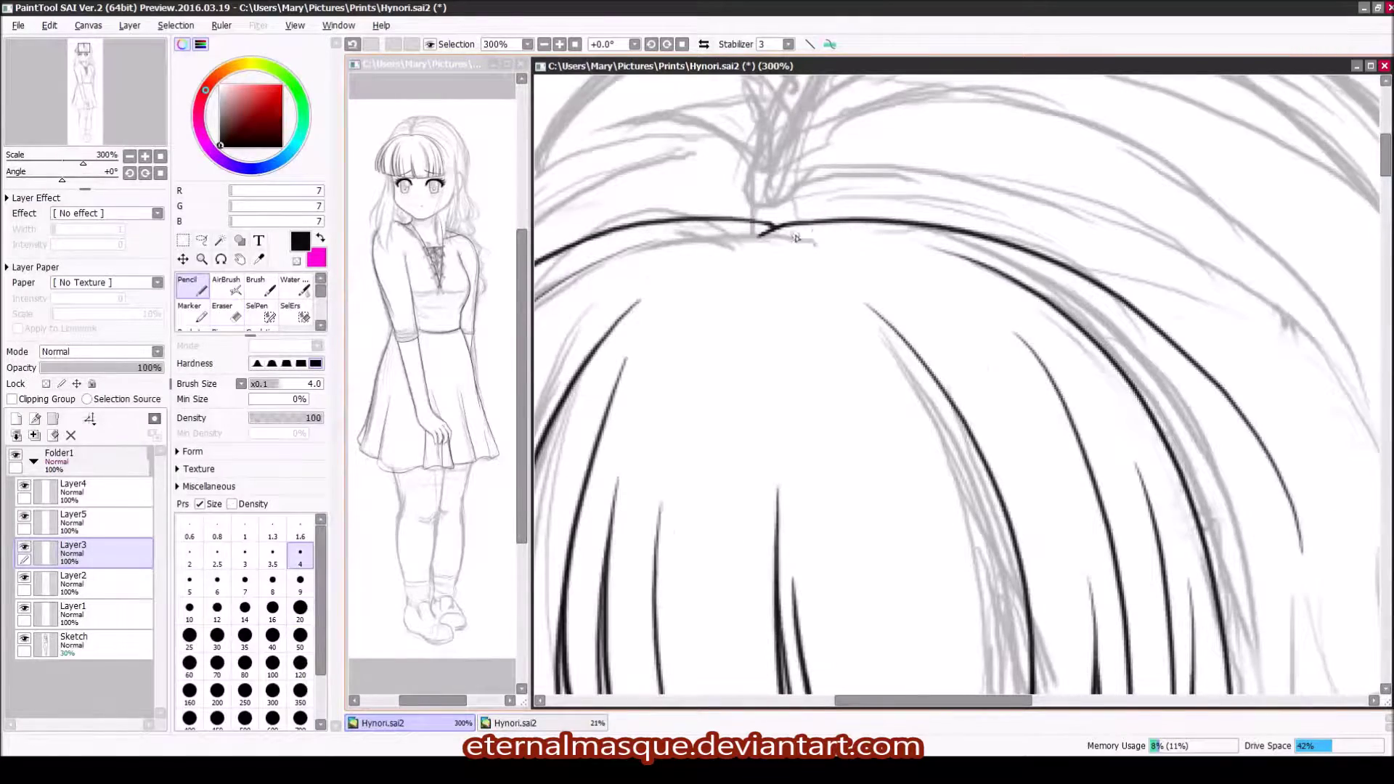
# Step: Ink a short strand curving down from the hair part on Layer3 and erase the stray marks around it
pyautogui.press('n')
pyautogui.hotkey('ctrl', 'z')
pyautogui.moveTo(798, 273); pyautogui.dragTo(861, 281)
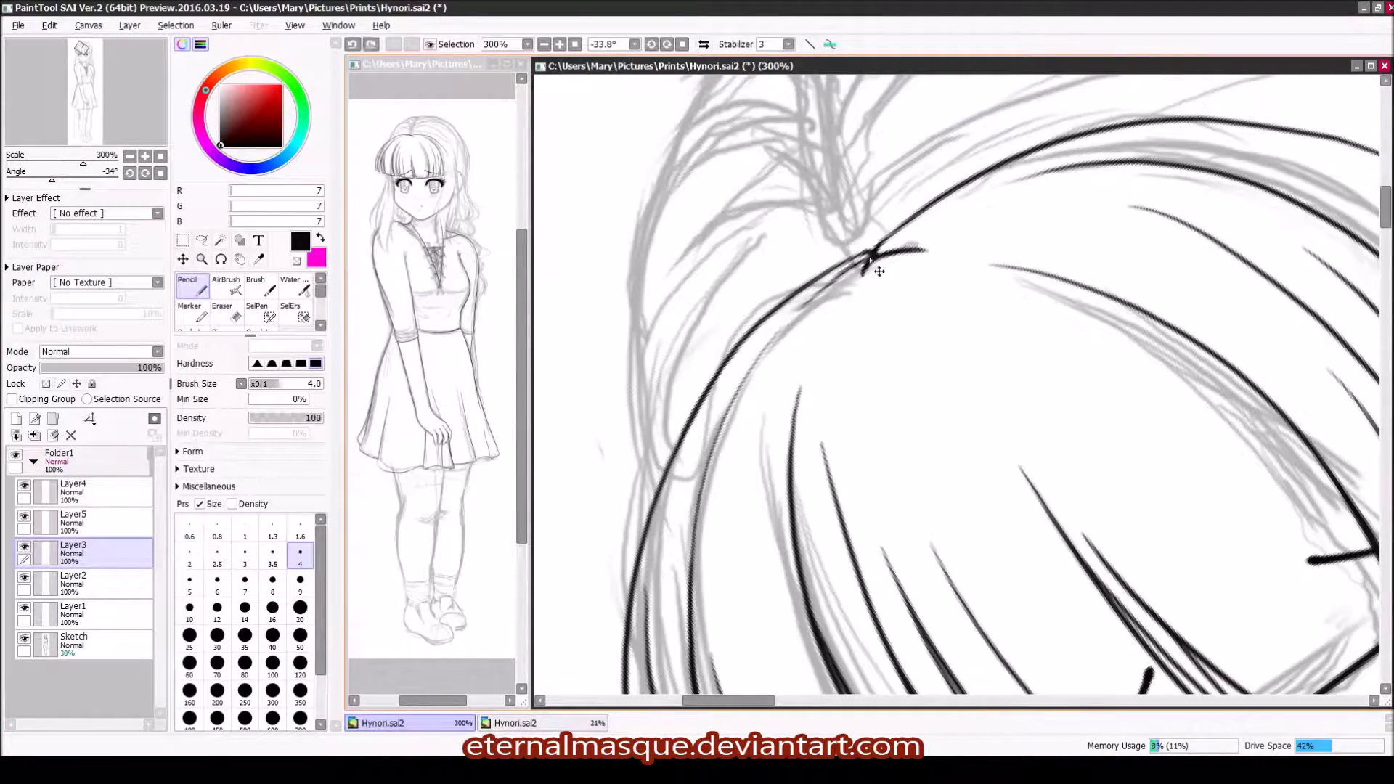
pyautogui.press('Home')
pyautogui.hotkey('ctrl', '+')
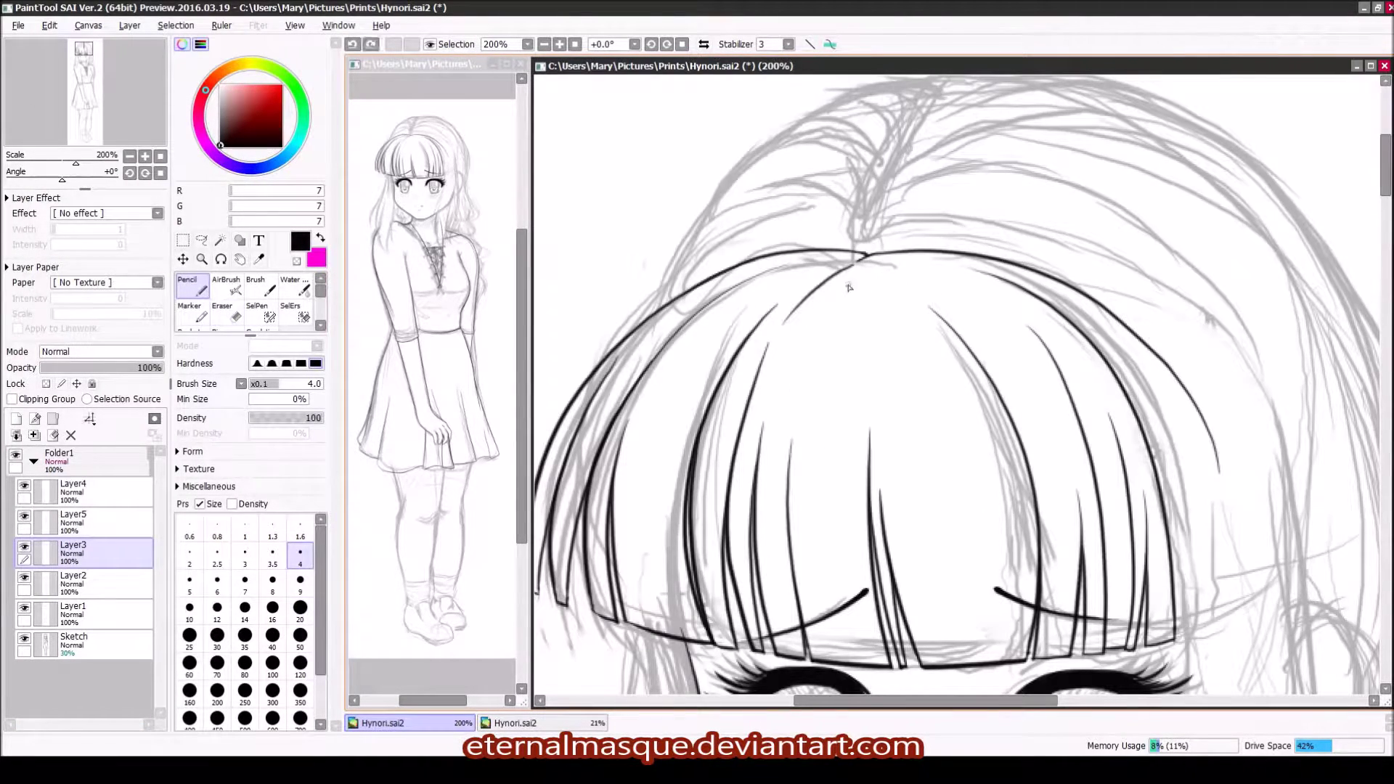
pyautogui.press('e')
pyautogui.moveTo(844, 311); pyautogui.dragTo(866, 343)
pyautogui.press('n')
pyautogui.press('Home')
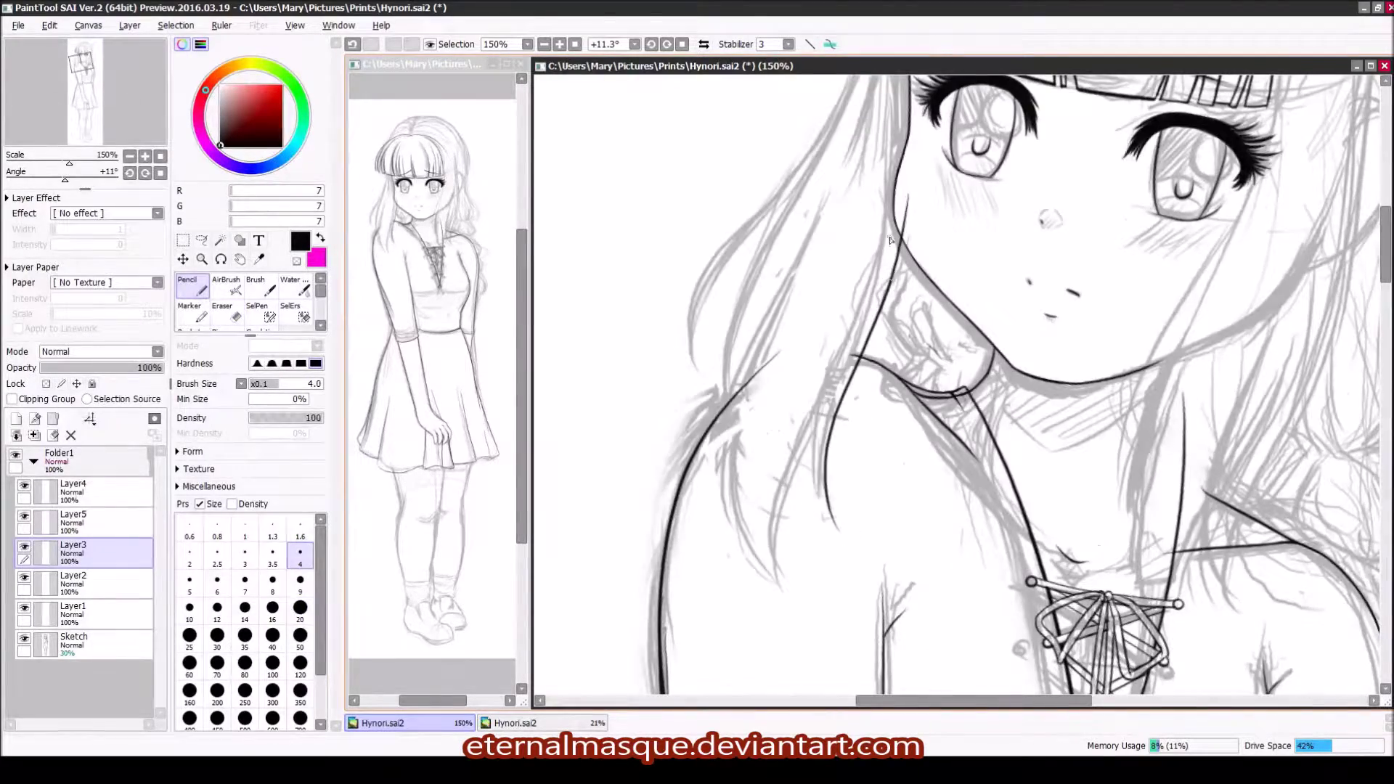
# Step: Ink the long pointed side locks falling beside the face over the left shoulder
pyautogui.press('Delete')
pyautogui.hotkey('ctrl', '+')
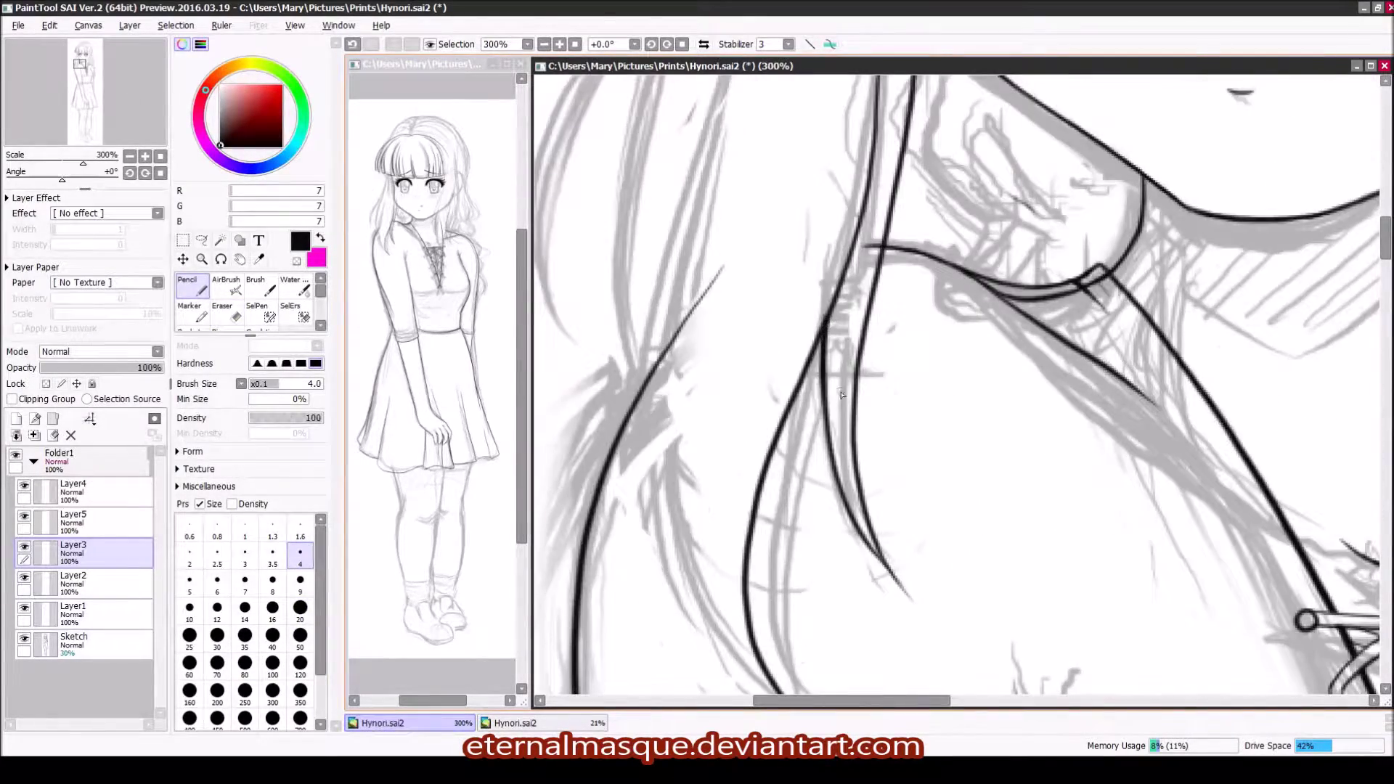
pyautogui.scroll(5, 835, 291)
pyautogui.scroll(-5, 778, 236)
pyautogui.moveTo(771, 108); pyautogui.dragTo(676, 632)
pyautogui.moveTo(739, 243); pyautogui.dragTo(726, 647)
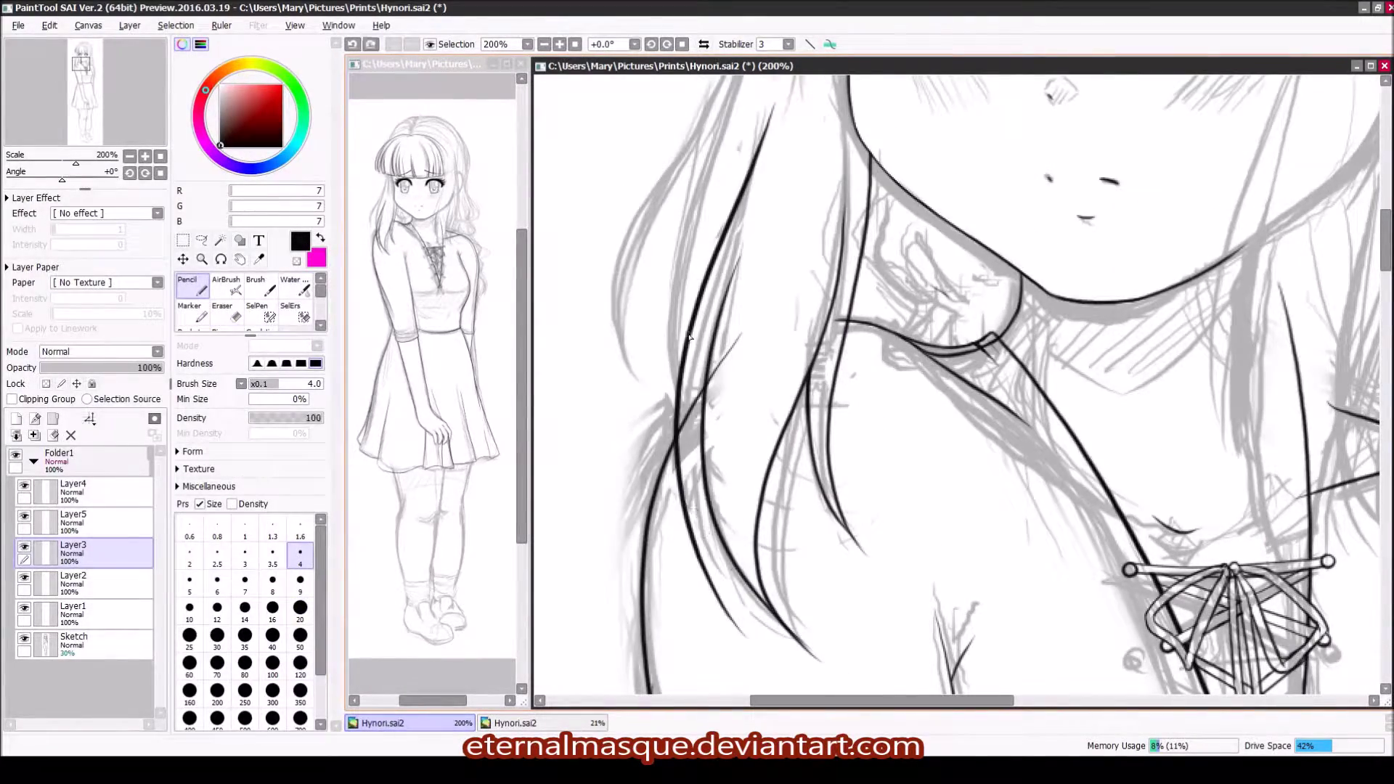
pyautogui.moveTo(714, 507); pyautogui.dragTo(763, 661)
pyautogui.hotkey('ctrl', '-')
pyautogui.hotkey('ctrl', '+')
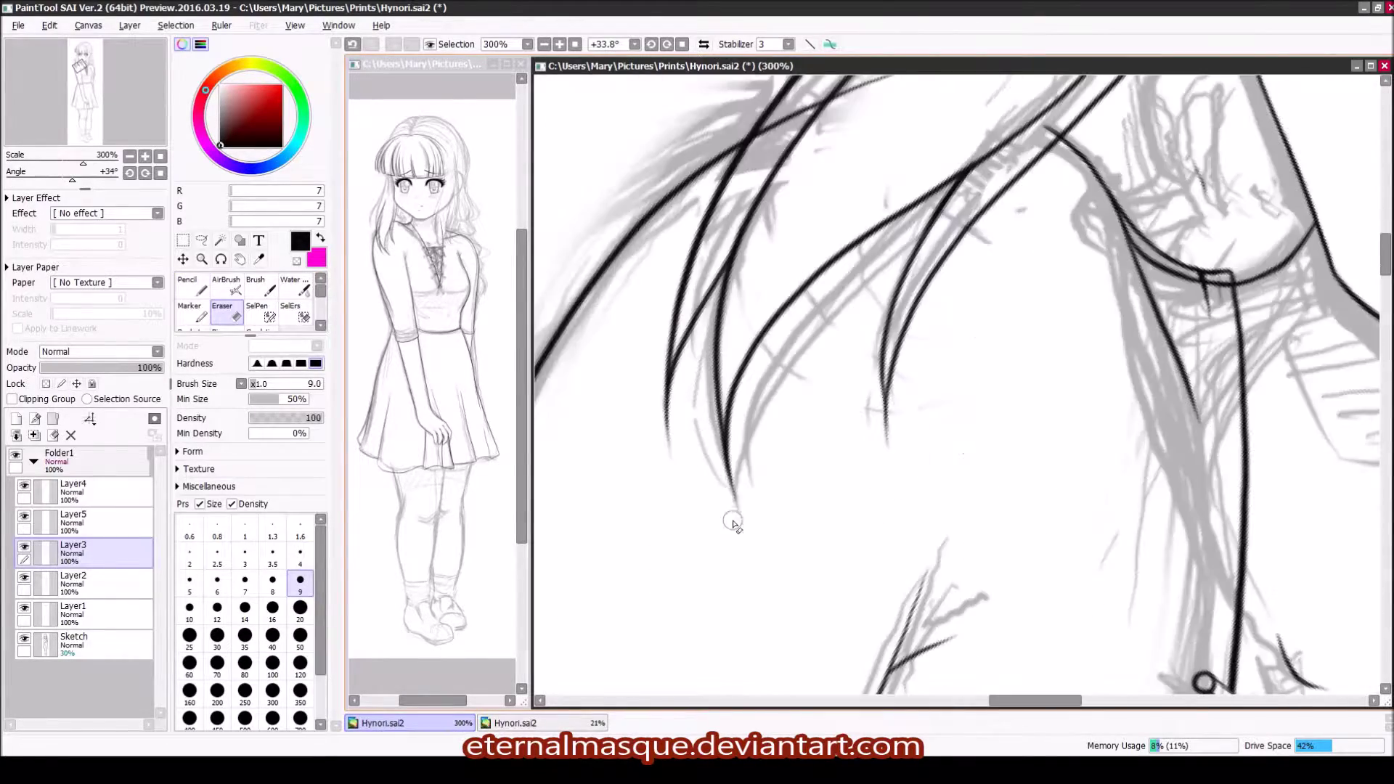
# Step: Taper the lock tips with a size 9 eraser and ink the outer left locks on new layers
pyautogui.hotkey('ctrl', '-')
pyautogui.press('e')
pyautogui.hotkey('ctrl', '+')
pyautogui.scroll(3, 944, 363)
pyautogui.scroll(-2, 848, 559)
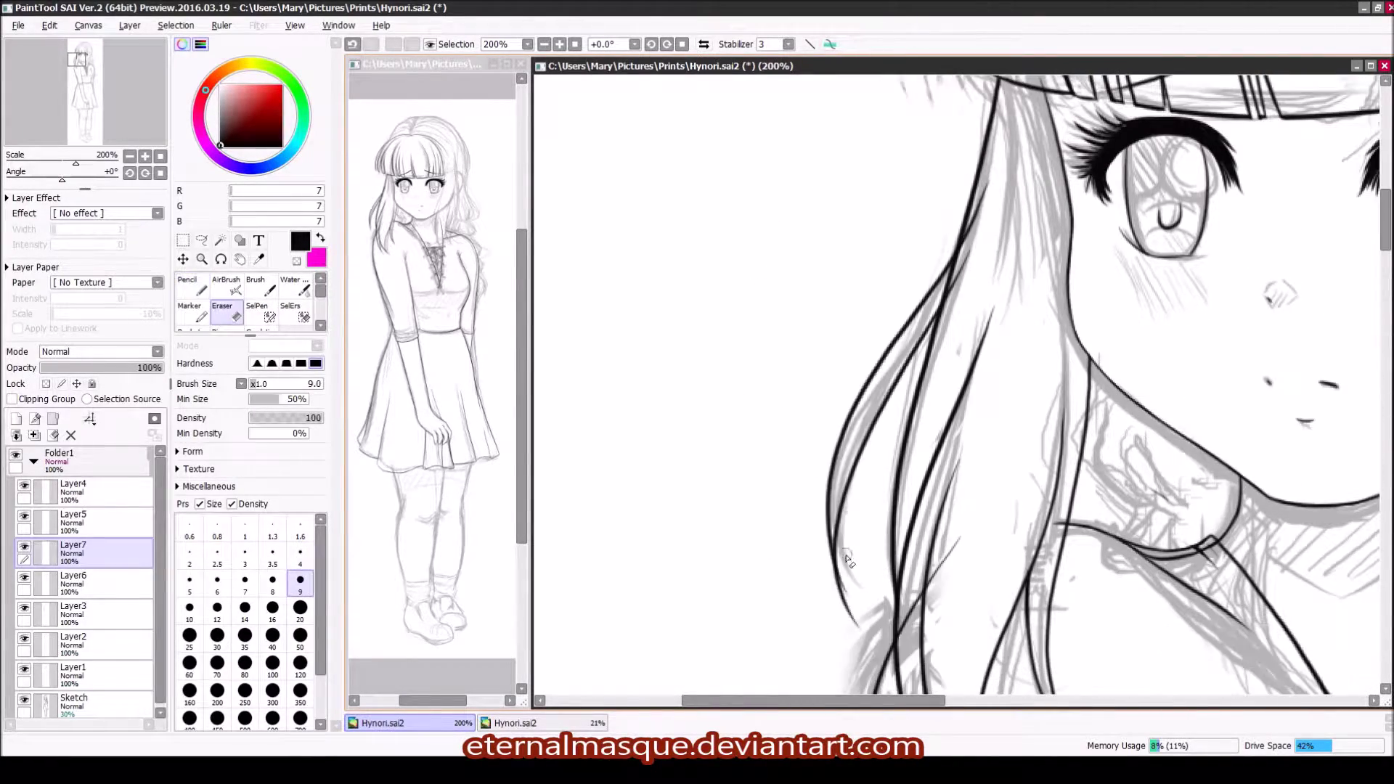
# Step: Add inner strands to the left locks on Layer6 and erase the overlapped lock lines on Layer3
pyautogui.hotkey('ctrl', 'Down')
pyautogui.press('n')
pyautogui.hotkey('ctrl', '+')
pyautogui.press('End')
pyautogui.moveTo(819, 353); pyautogui.dragTo(906, 204)
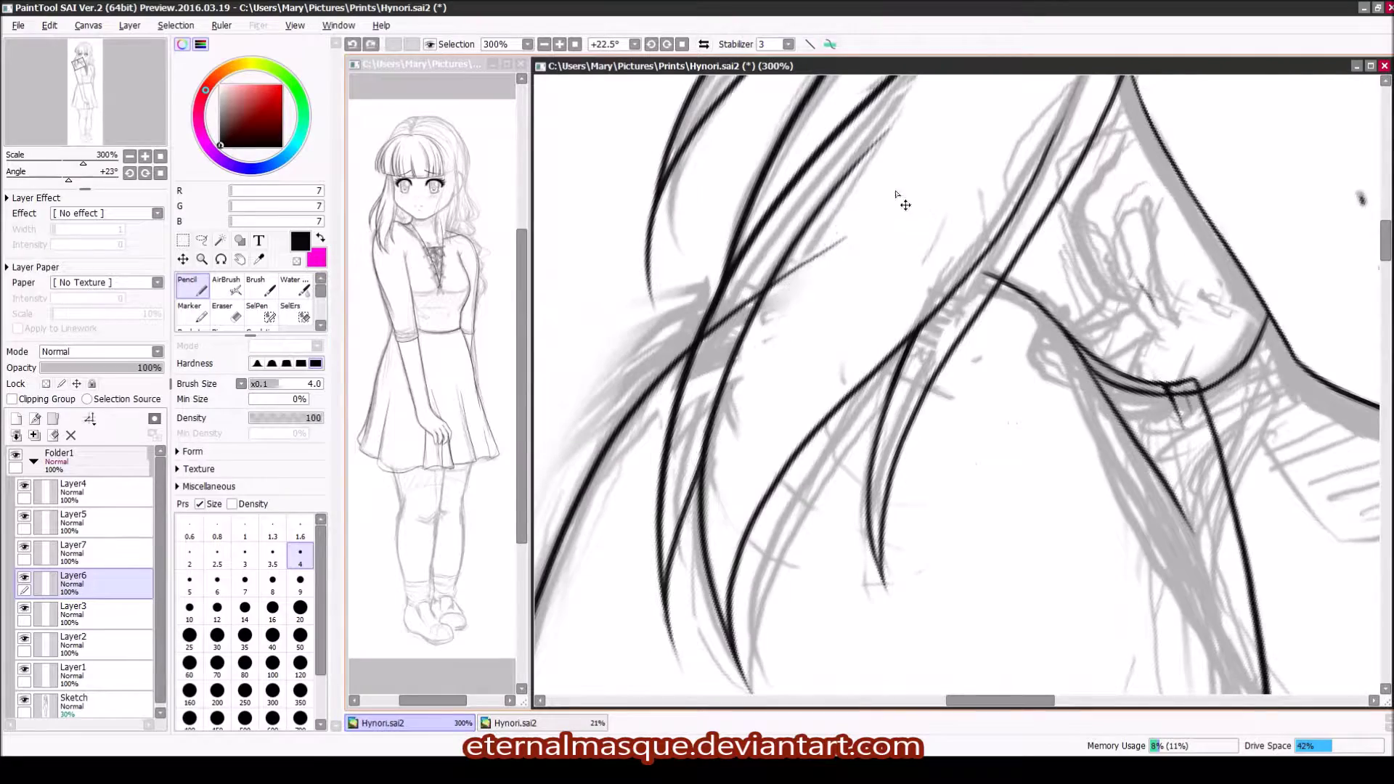
pyautogui.hotkey('ctrl', 'Down')
pyautogui.press('Delete')
pyautogui.scroll(-3, 792, 402)
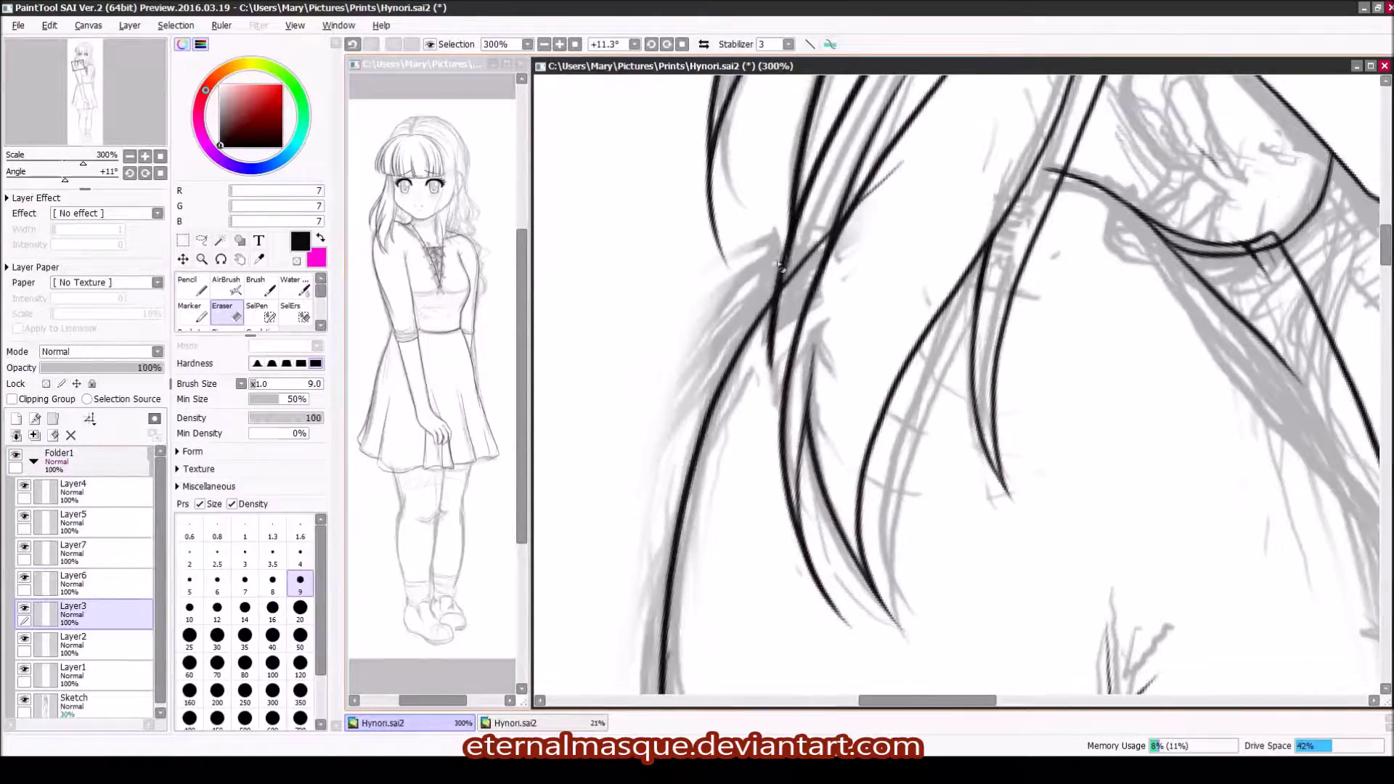
pyautogui.hotkey('ctrl', '-')
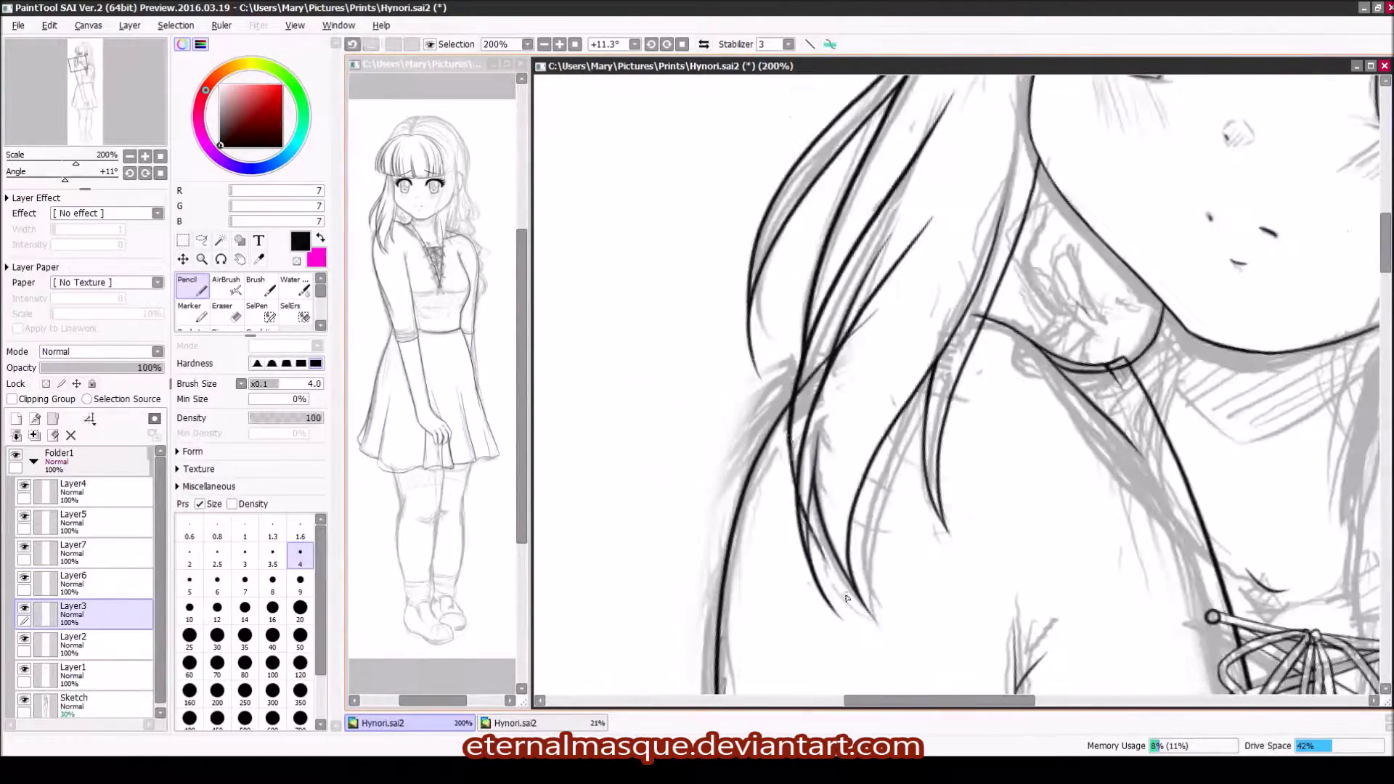
# Step: Add a new layer above Layer3 and erase the shoulder line hidden behind the left locks on Layer2
pyautogui.hotkey('ctrl', 'shift', 'n')
pyautogui.press('e')
pyautogui.hotkey('ctrl', '-')
pyautogui.press('Delete')
pyautogui.hotkey('ctrl', '+')
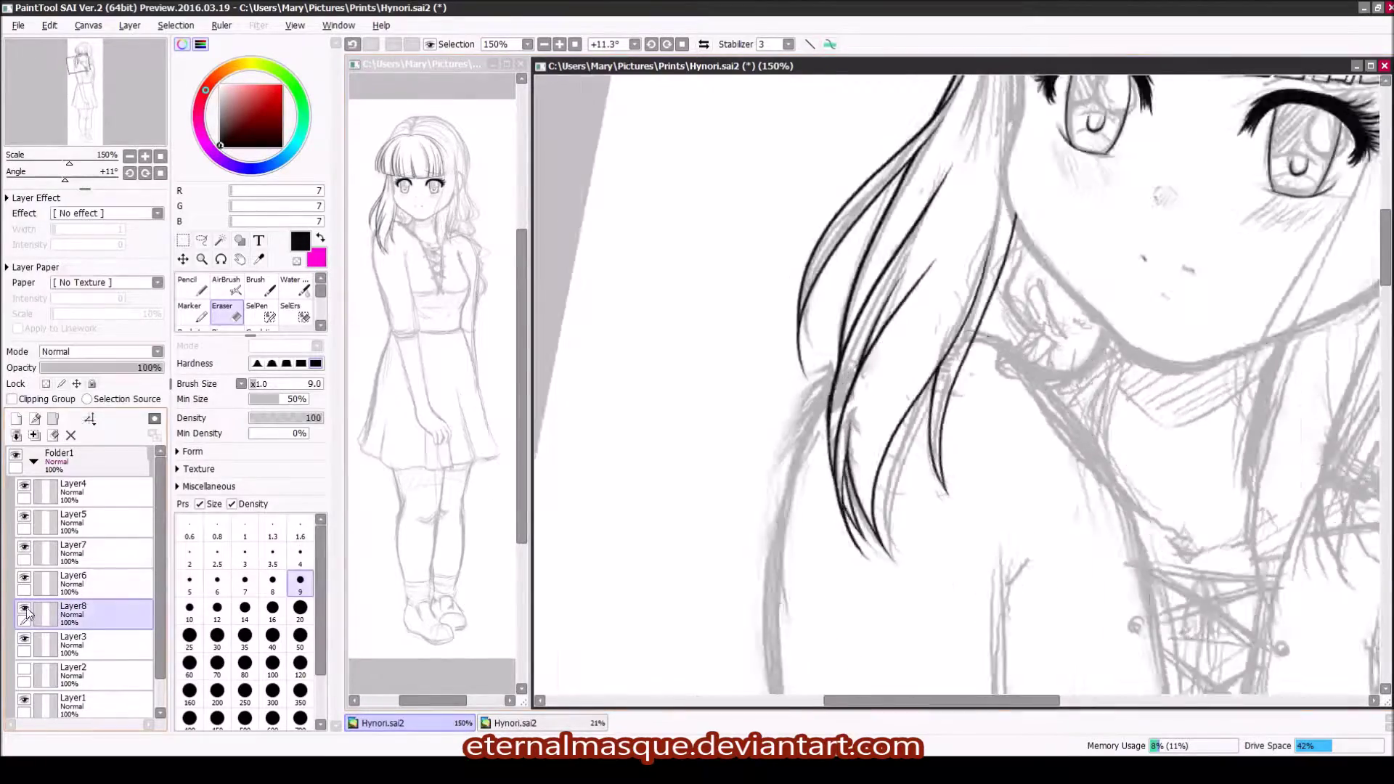
pyautogui.hotkey('ctrl', '-')
pyautogui.hotkey('ctrl', 'Down')
pyautogui.hotkey('ctrl', 'Down')
pyautogui.hotkey('ctrl', '+')
pyautogui.hotkey('ctrl', '-')
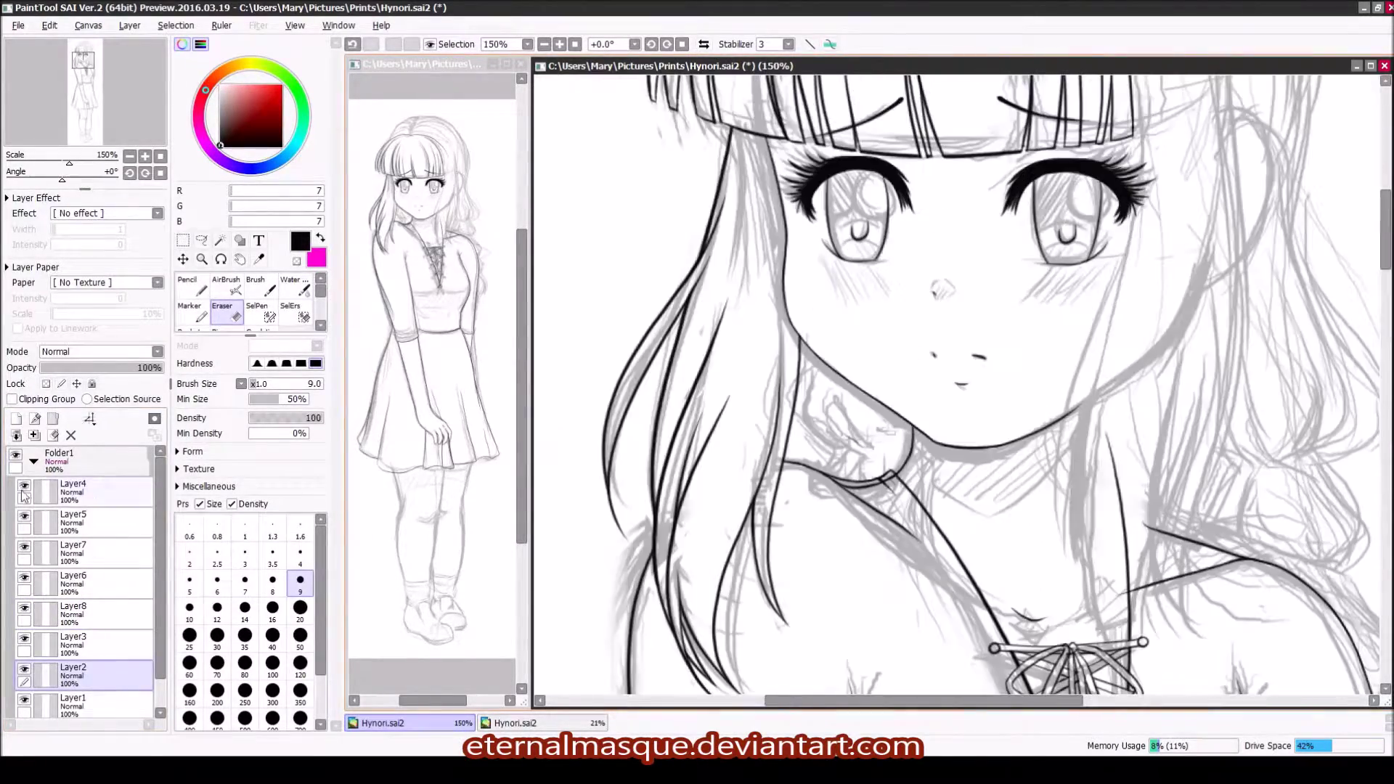
# Step: Merge the hair layers Layer4, Layer6, Layer7 and Layer8 into Layer3
pyautogui.hotkey('ctrl', 'Up')
pyautogui.hotkey('ctrl', 'e')
pyautogui.hotkey('ctrl', 'e')
pyautogui.hotkey('ctrl', 'e')
pyautogui.hotkey('ctrl', 'e')
# Step: Select the left side locks with a size 350 selection pen and paste a copy over the opposite shoulder
pyautogui.click(257, 311)
pyautogui.moveTo(697, 406); pyautogui.dragTo(769, 450)
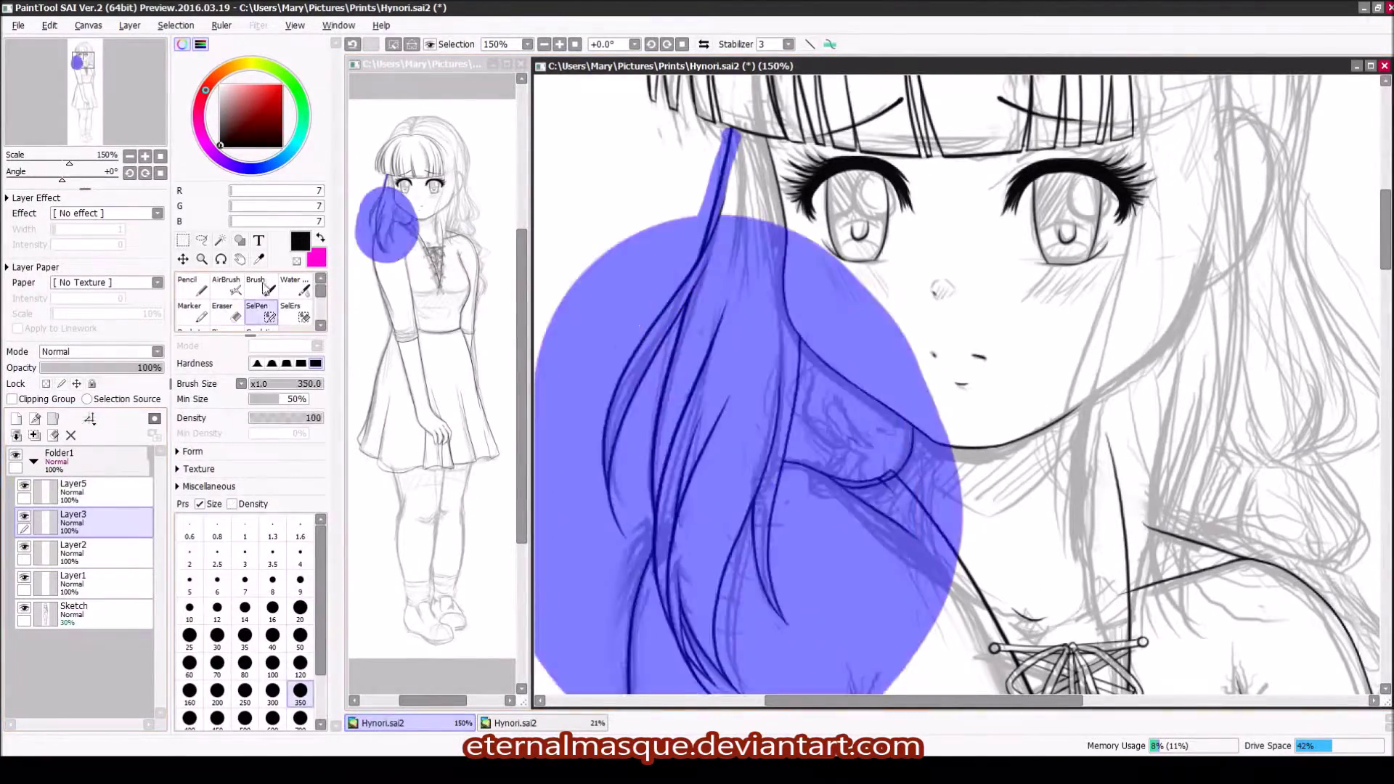
pyautogui.hotkey('ctrl', 'x')
pyautogui.hotkey('ctrl', 'v')
pyautogui.hotkey('ctrl', '-')
pyautogui.press('v')
pyautogui.hotkey('ctrl', '+')
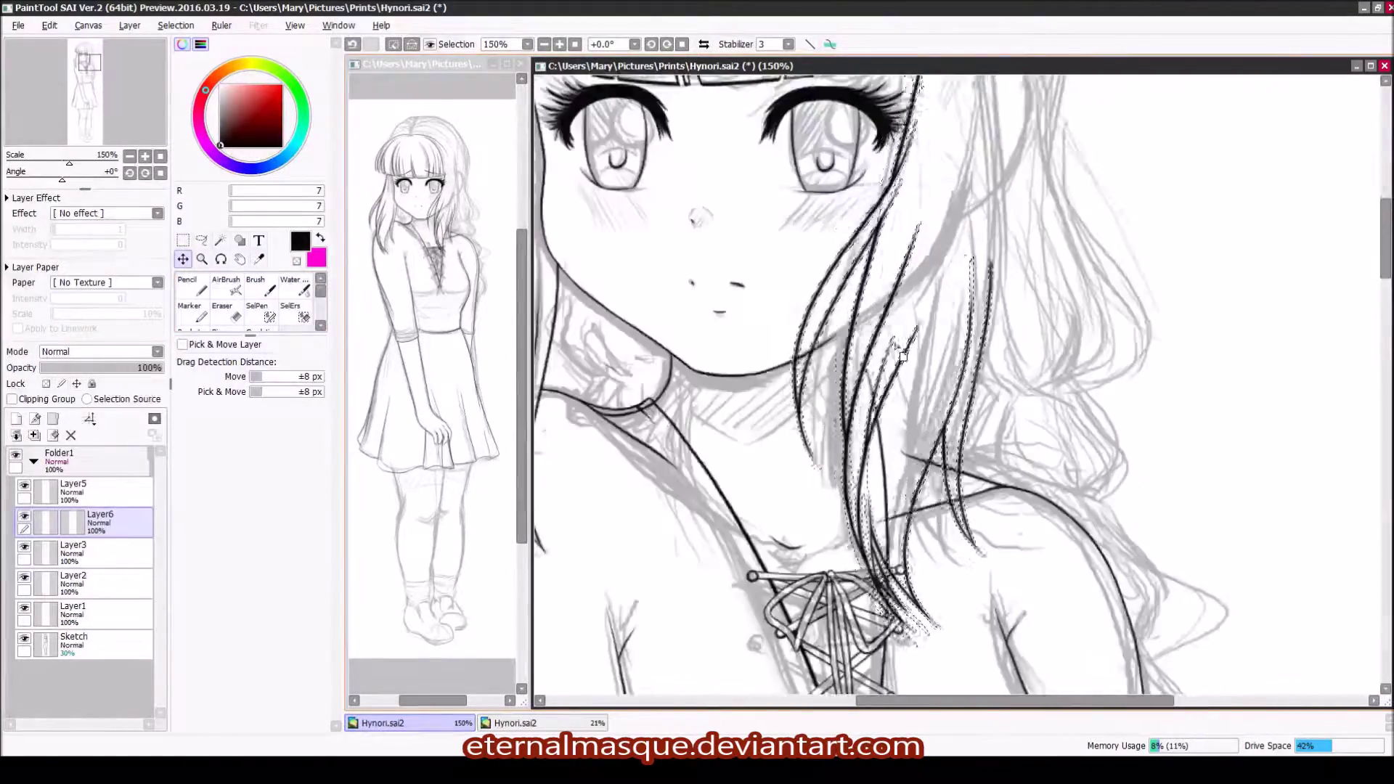
# Step: Erase the neckline and shoulder lines on Layer2 that run behind the copied locks
pyautogui.hotkey('ctrl', 'Down')
pyautogui.hotkey('ctrl', 'Down')
pyautogui.hotkey('ctrl', '+')
pyautogui.hotkey('ctrl', '+')
pyautogui.press('e')
pyautogui.hotkey('ctrl', '-')
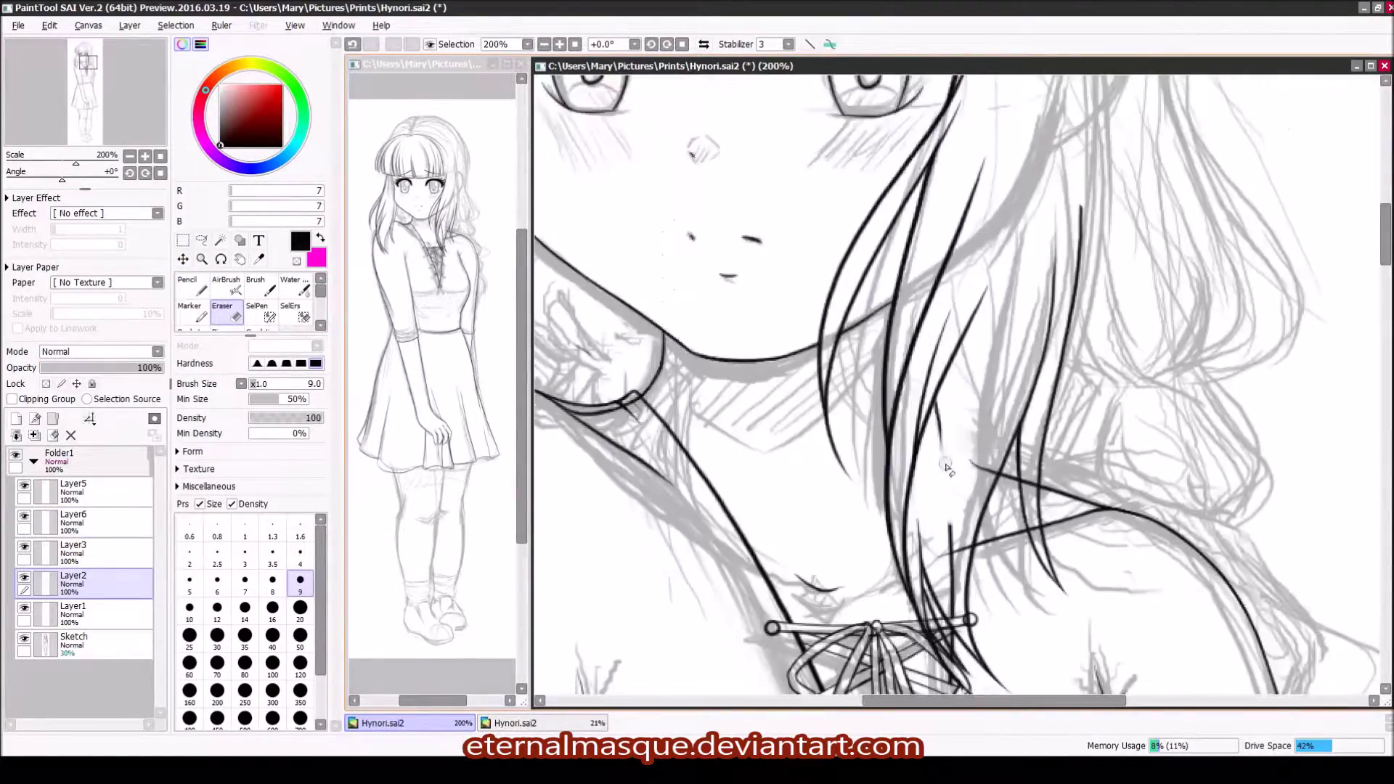
pyautogui.scroll(-2, 963, 574)
pyautogui.scroll(-2, 964, 583)
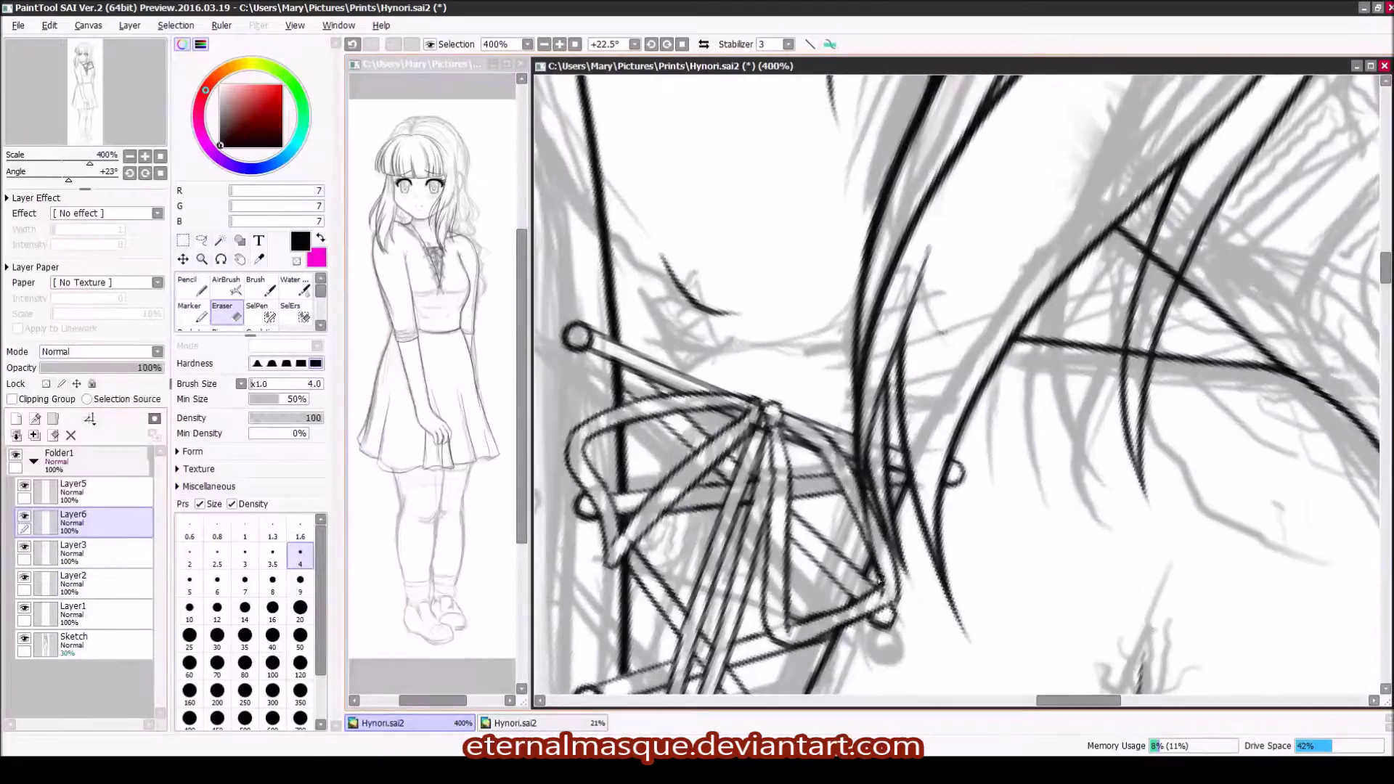
# Step: Merge Layer5 and Layer6 into Layer3 and add a new layer on top for more hair
pyautogui.hotkey('ctrl', '-')
pyautogui.hotkey('ctrl', 'Up')
pyautogui.hotkey('ctrl', 'Up')
pyautogui.press('[')
pyautogui.press('[')
pyautogui.press('[')
pyautogui.press('[')
pyautogui.press('[')
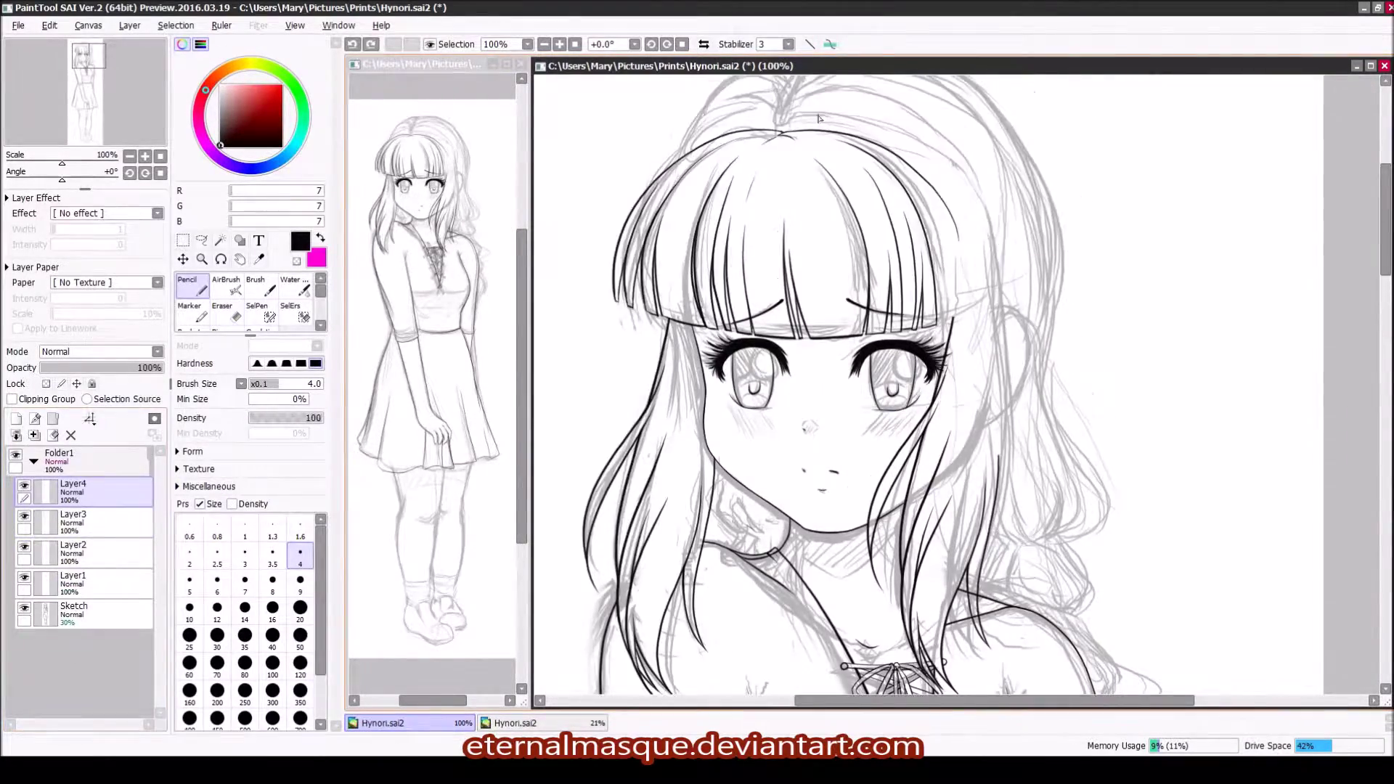
# Step: Ink a long curved strand outside the right locks and erase the overlapped lines on Layer3 and Layer2
pyautogui.hotkey('ctrl', '+')
pyautogui.press('e')
pyautogui.hotkey('ctrl', 'Down')
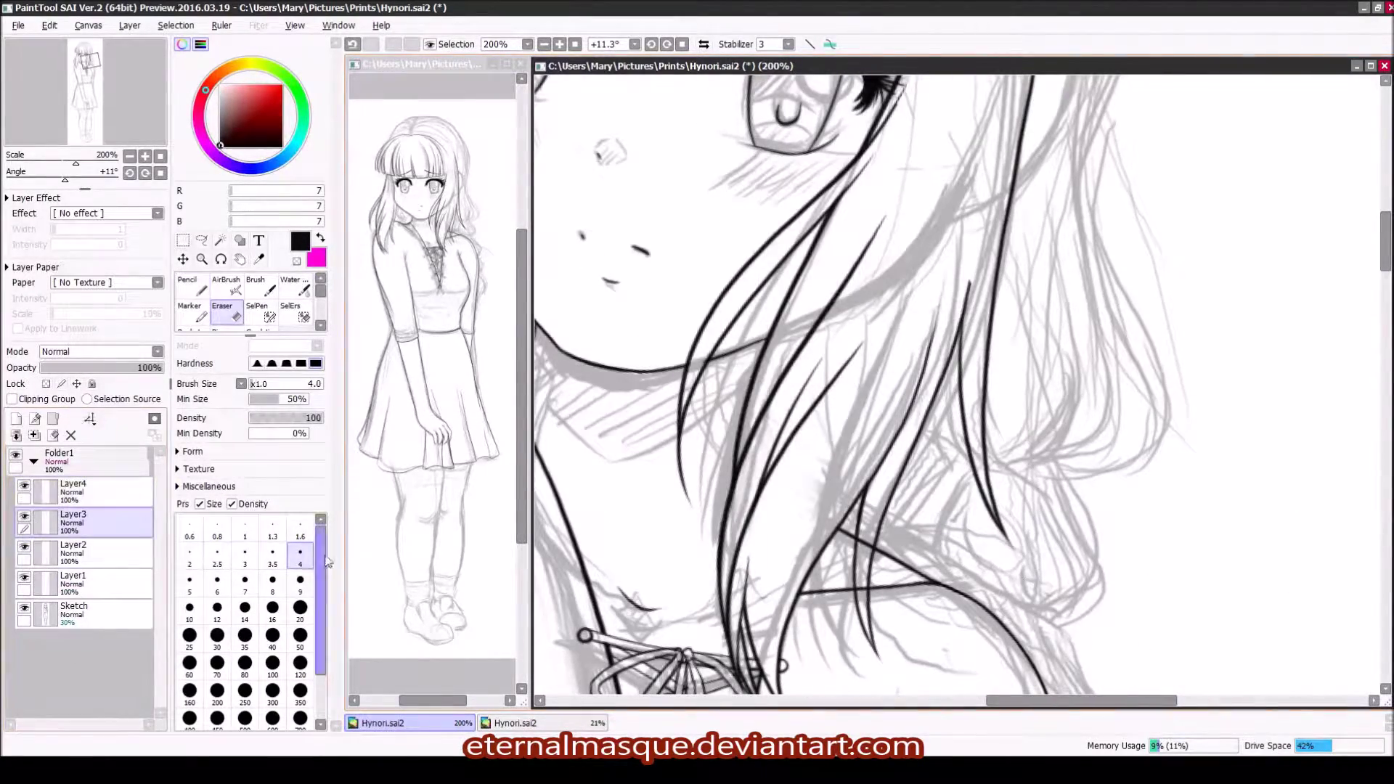
pyautogui.hotkey('ctrl', 'Down')
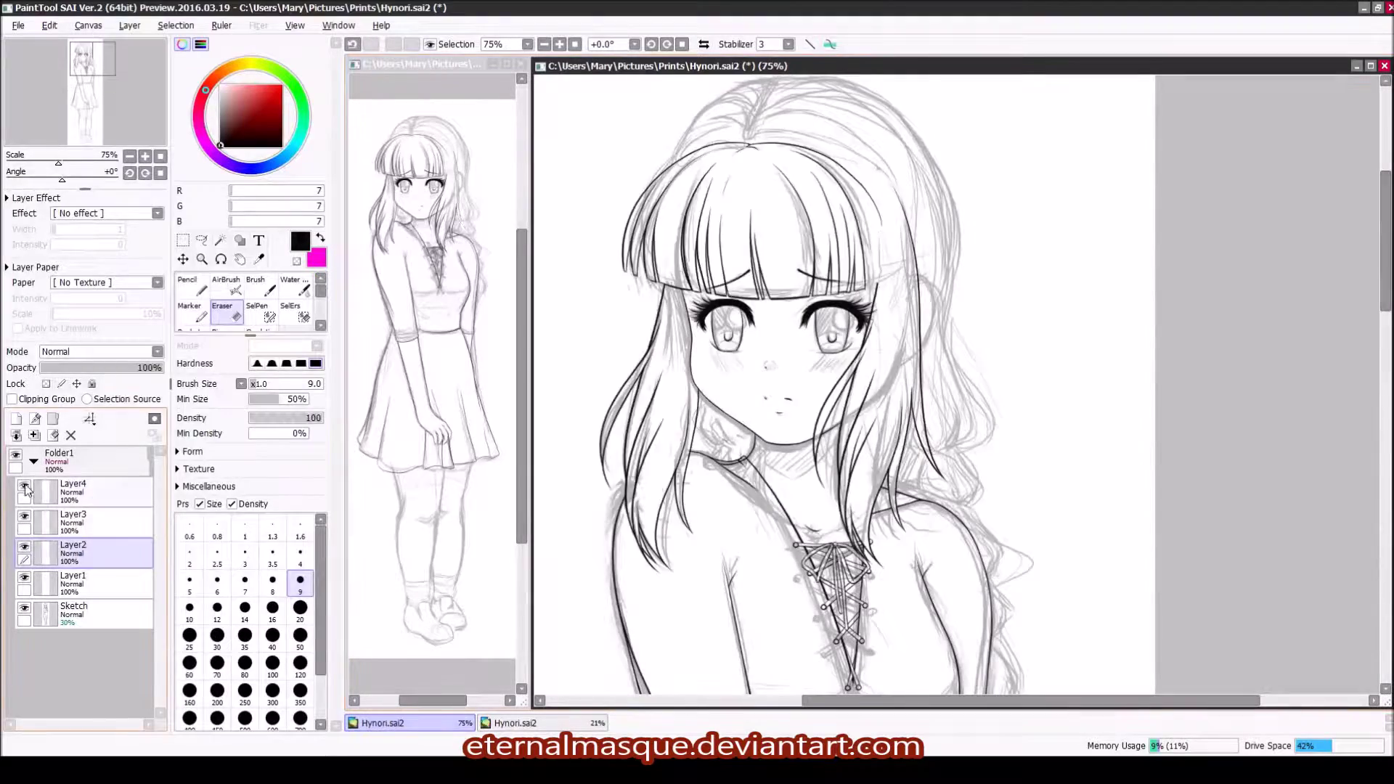
# Step: Ink the gathered folds beside the neck under the jaw on Layer4 with a size 4 pencil
pyautogui.hotkey('ctrl', '+')
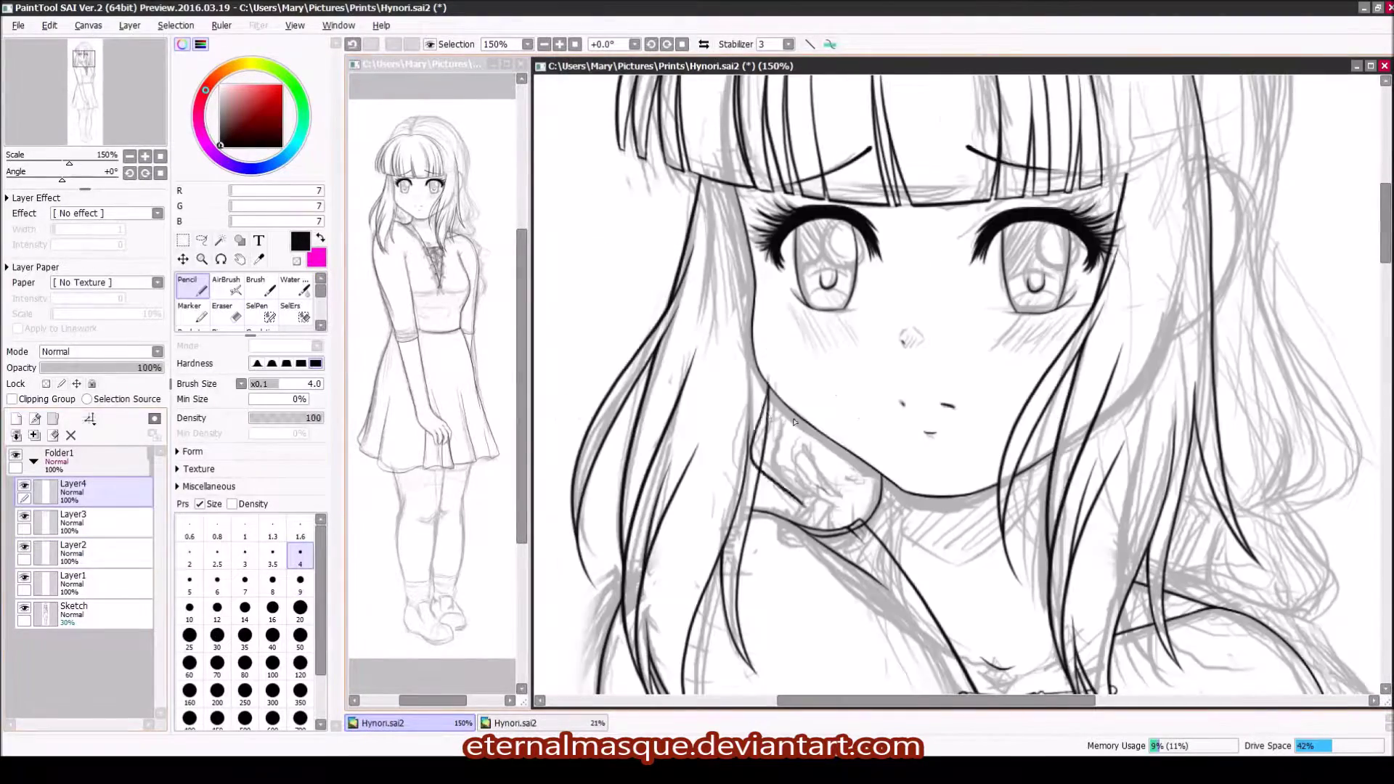
pyautogui.hotkey('ctrl', '+')
pyautogui.hotkey('ctrl', '+')
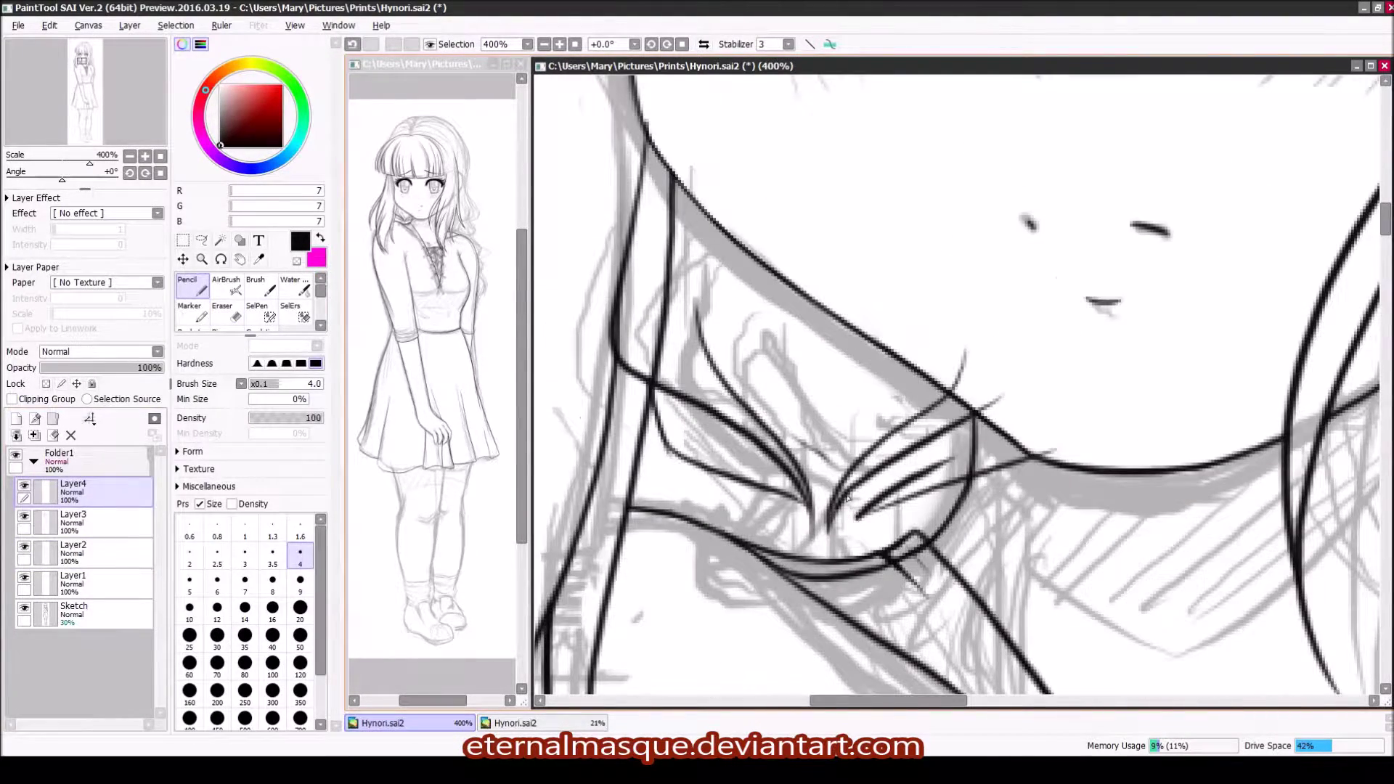
pyautogui.hotkey('ctrl', '-')
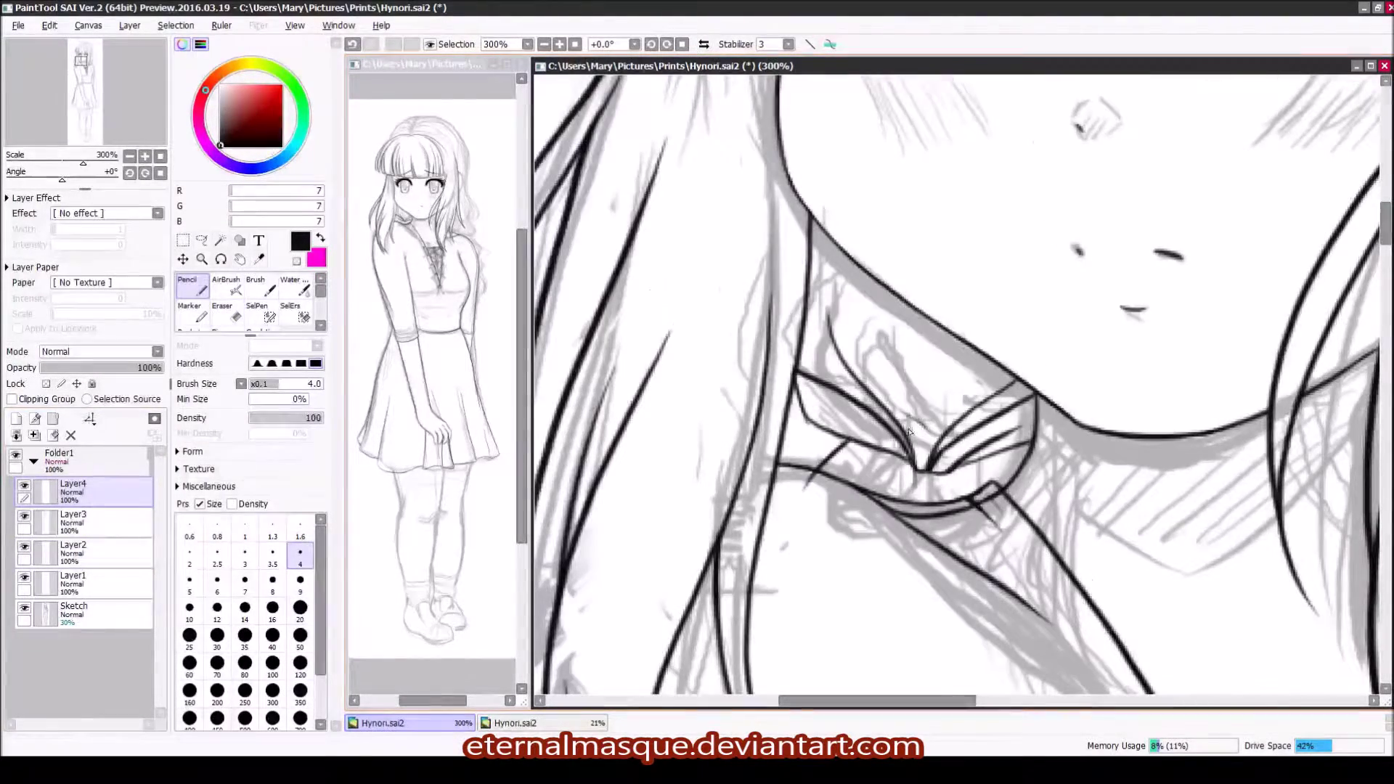
pyautogui.hotkey('ctrl', '-')
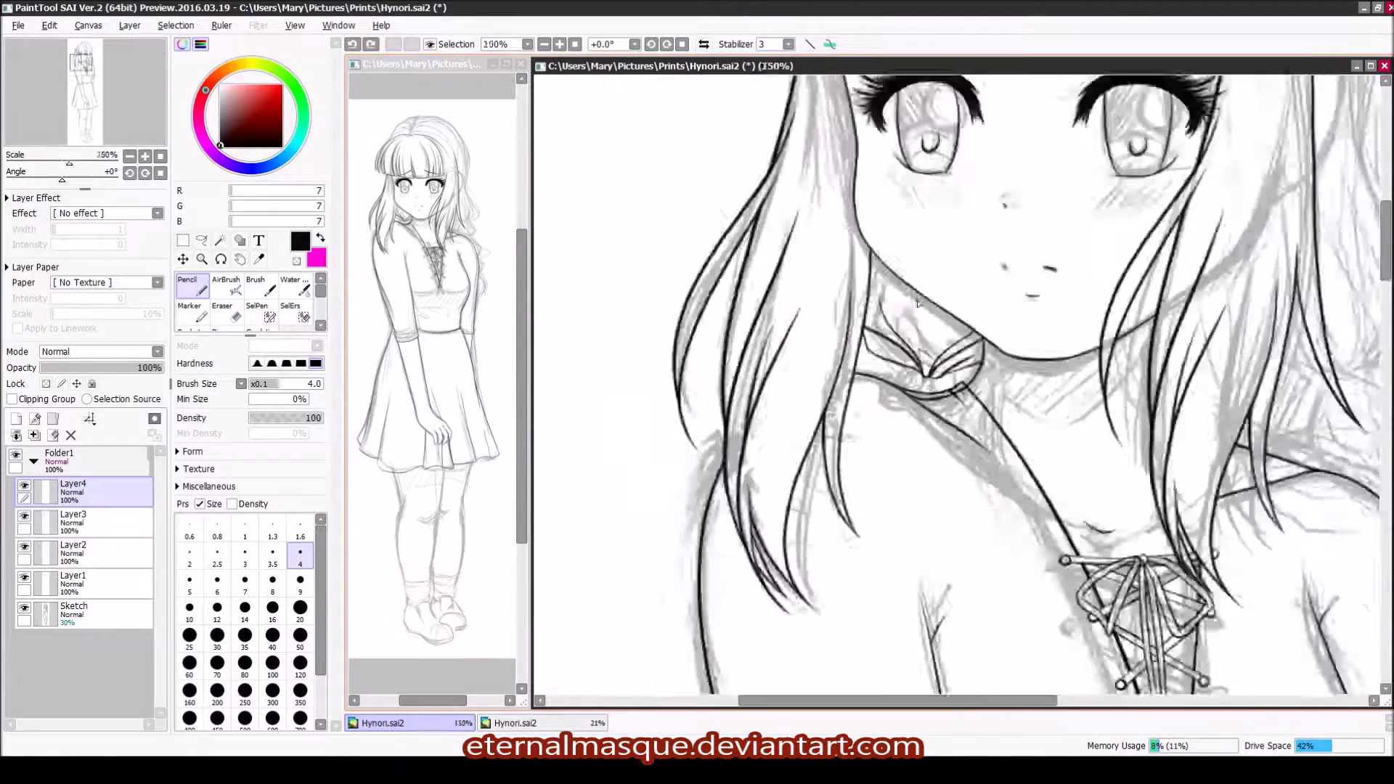
# Step: Add a new layer and ink the upper folds and central knot beside the neck, erasing overlaps along the jaw
pyautogui.hotkey('ctrl', 'shift', 'n')
pyautogui.moveTo(880, 225); pyautogui.dragTo(941, 410)
pyautogui.moveTo(973, 302); pyautogui.dragTo(941, 411)
pyautogui.press('e')
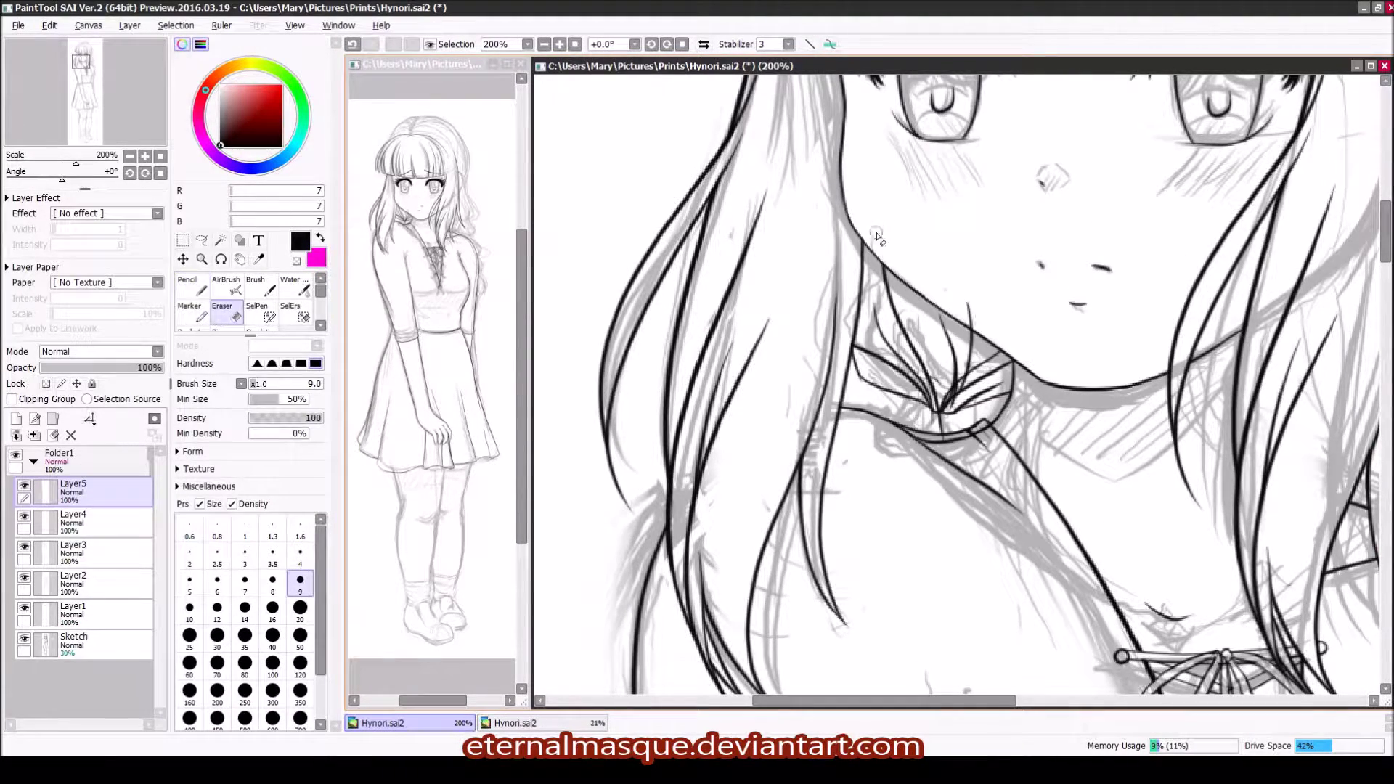
pyautogui.scroll(2, 978, 323)
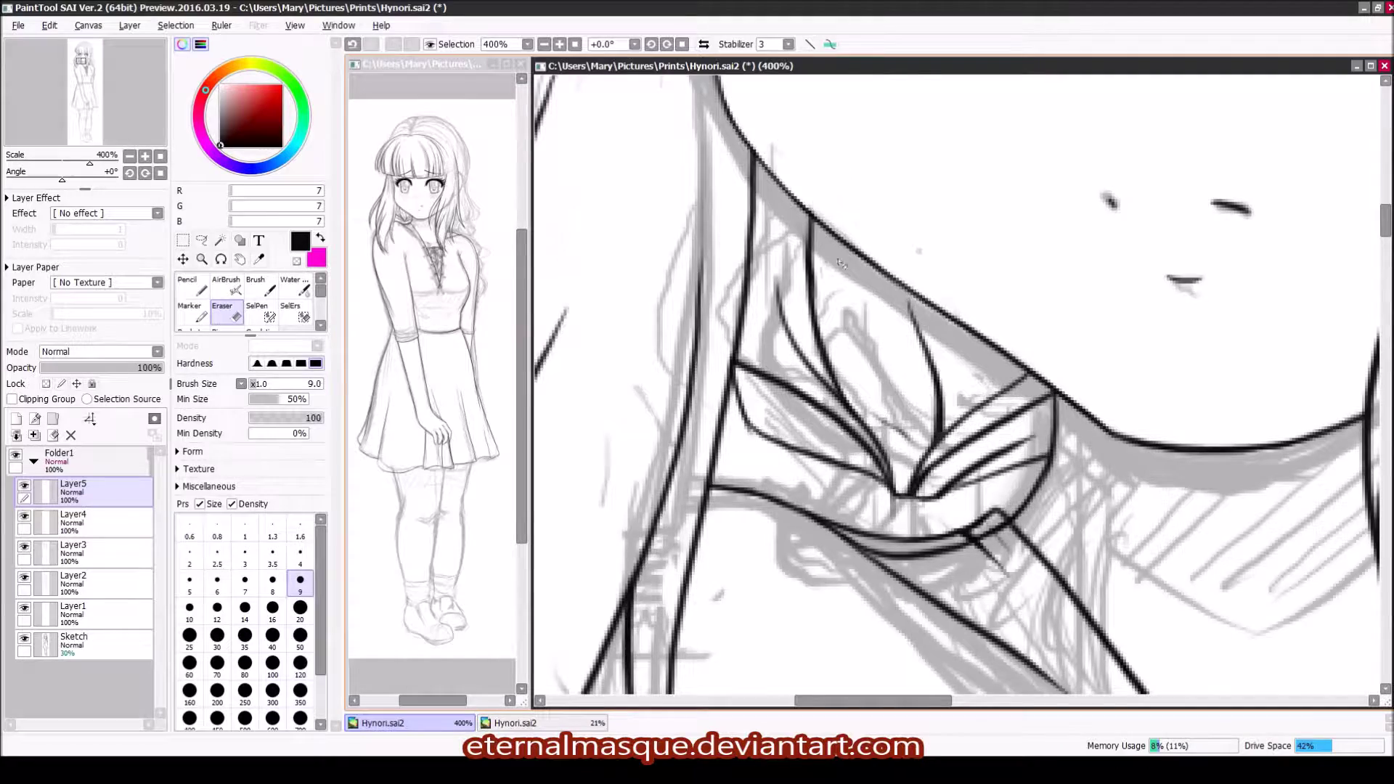
pyautogui.press('n')
pyautogui.scroll(-1, 774, 276)
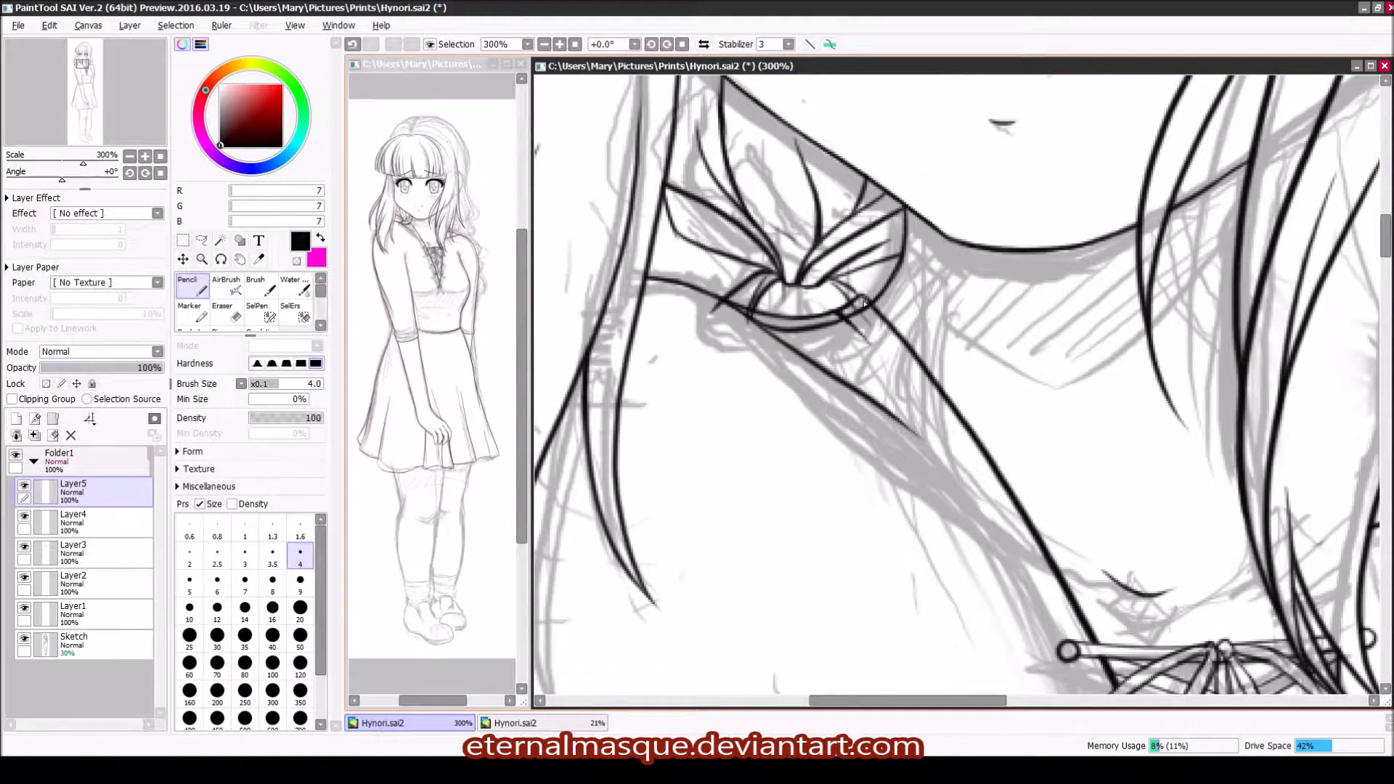
# Step: Erase the collar lines on Layer2 that run behind the knot beside the neck
pyautogui.press('e')
pyautogui.click(88, 581)
pyautogui.scroll(-6, 928, 368)
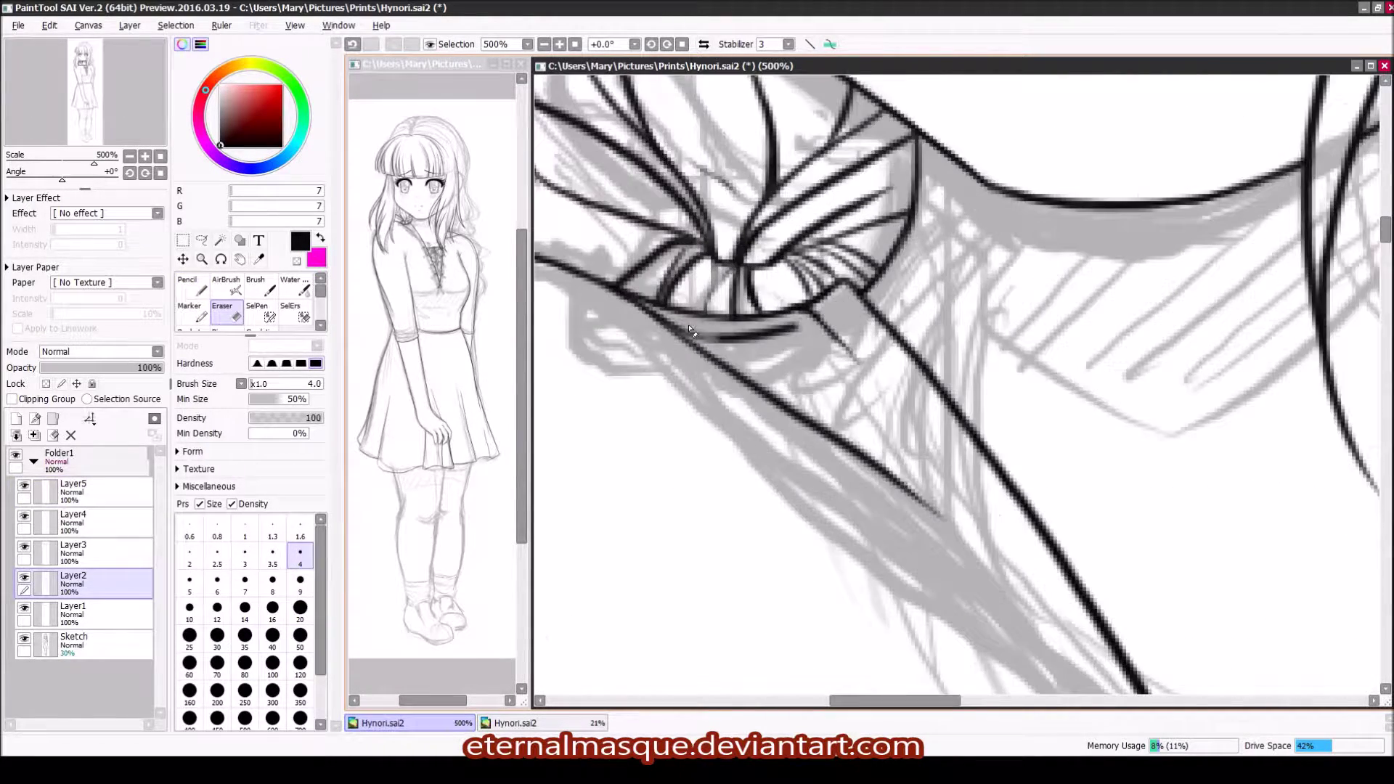
pyautogui.scroll(8, 928, 368)
pyautogui.moveTo(770, 444); pyautogui.dragTo(784, 411)
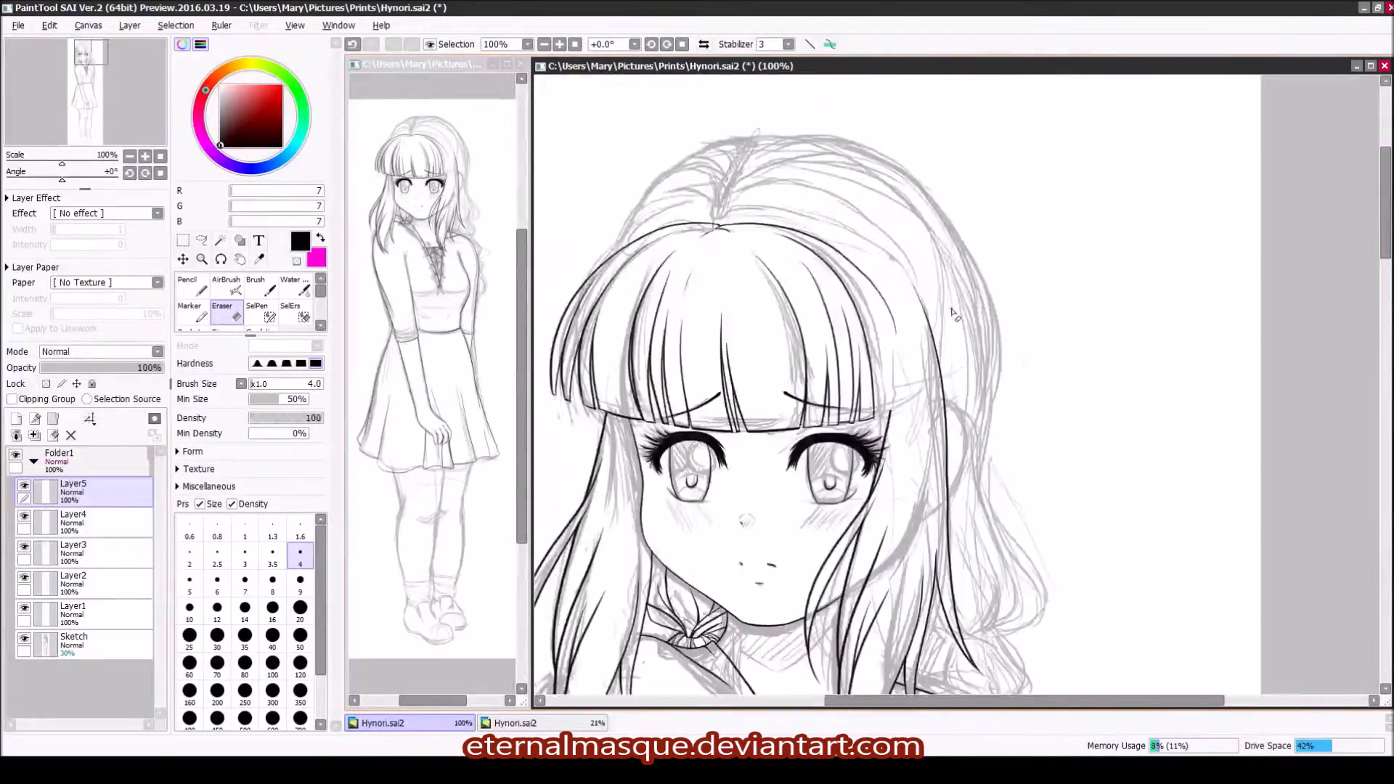
# Step: Add a new layer above Layer5 and ink the first curved locks sweeping left from the parting at the crown
pyautogui.scroll(2, 827, 221)
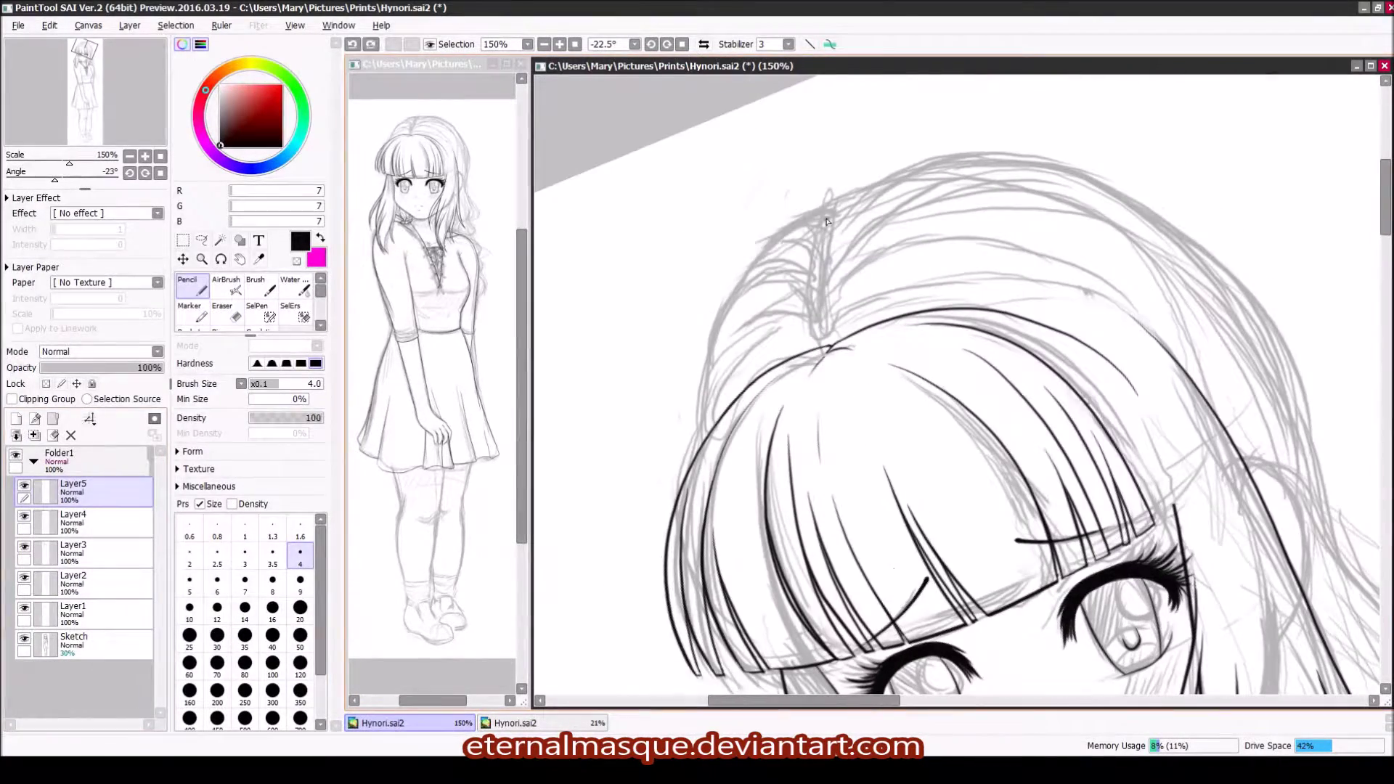
pyautogui.hotkey('ctrl', 'shift', 'n')
pyautogui.moveTo(824, 210); pyautogui.dragTo(700, 356)
pyautogui.press('Home')
pyautogui.scroll(3, 814, 252)
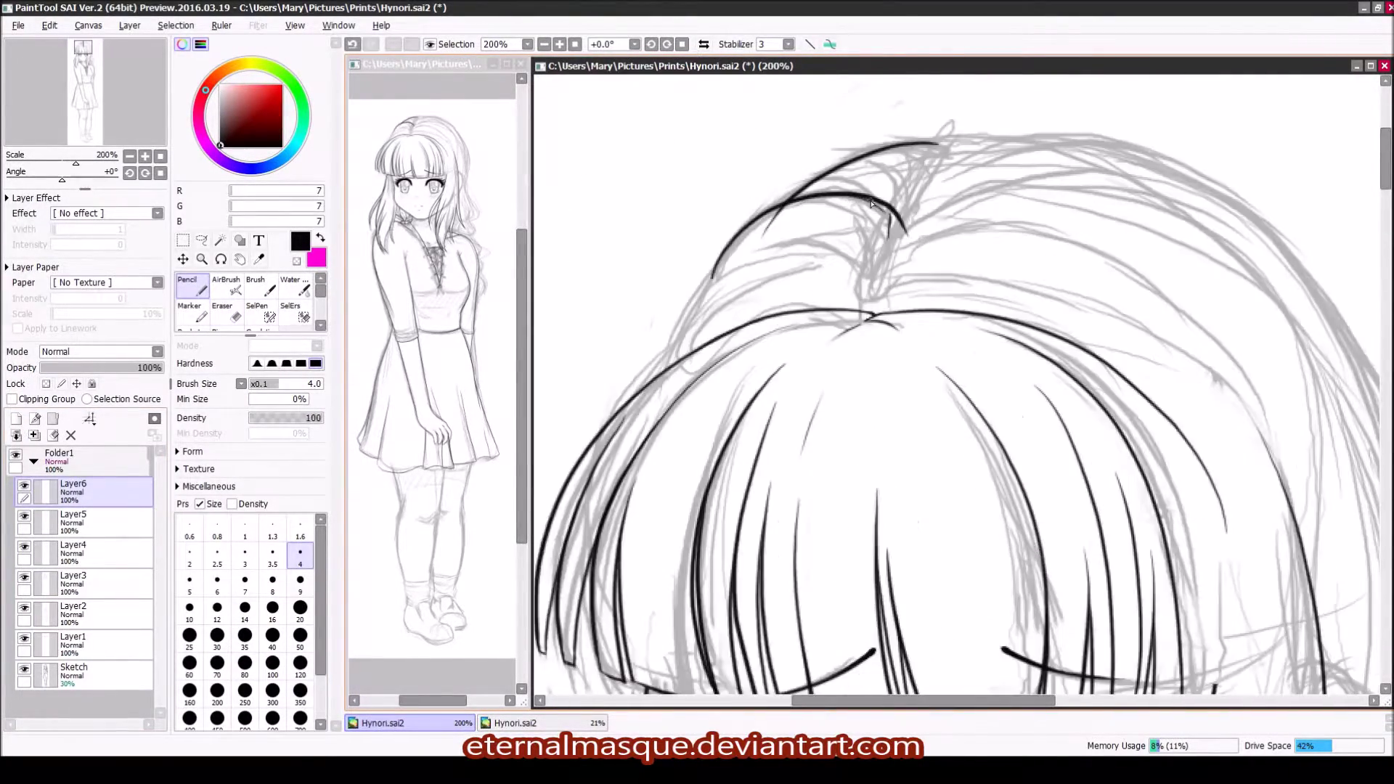
pyautogui.moveTo(770, 285); pyautogui.dragTo(888, 401)
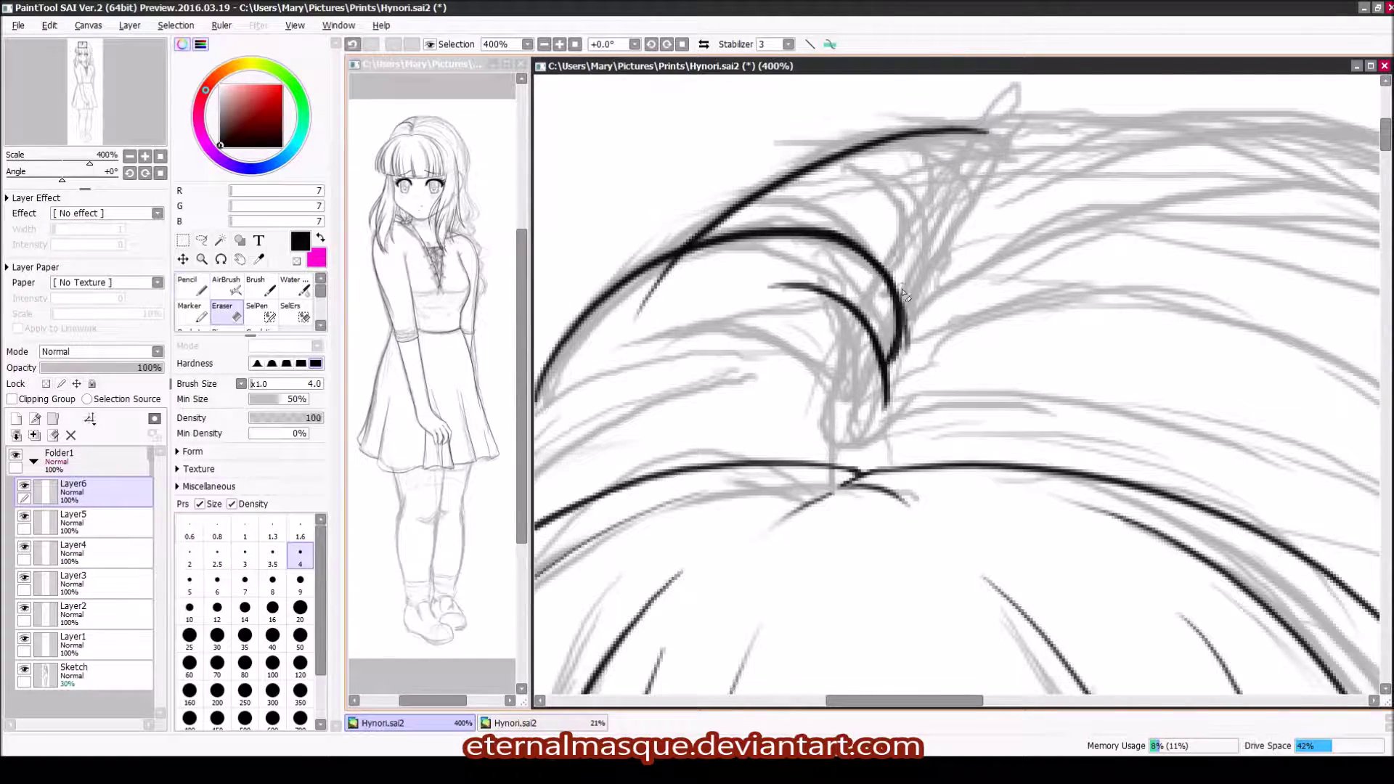
# Step: Ink the remaining short locks left of the parting down to the fringe on Layer6 and erase overlapping ends
pyautogui.scroll(-4, 903, 294)
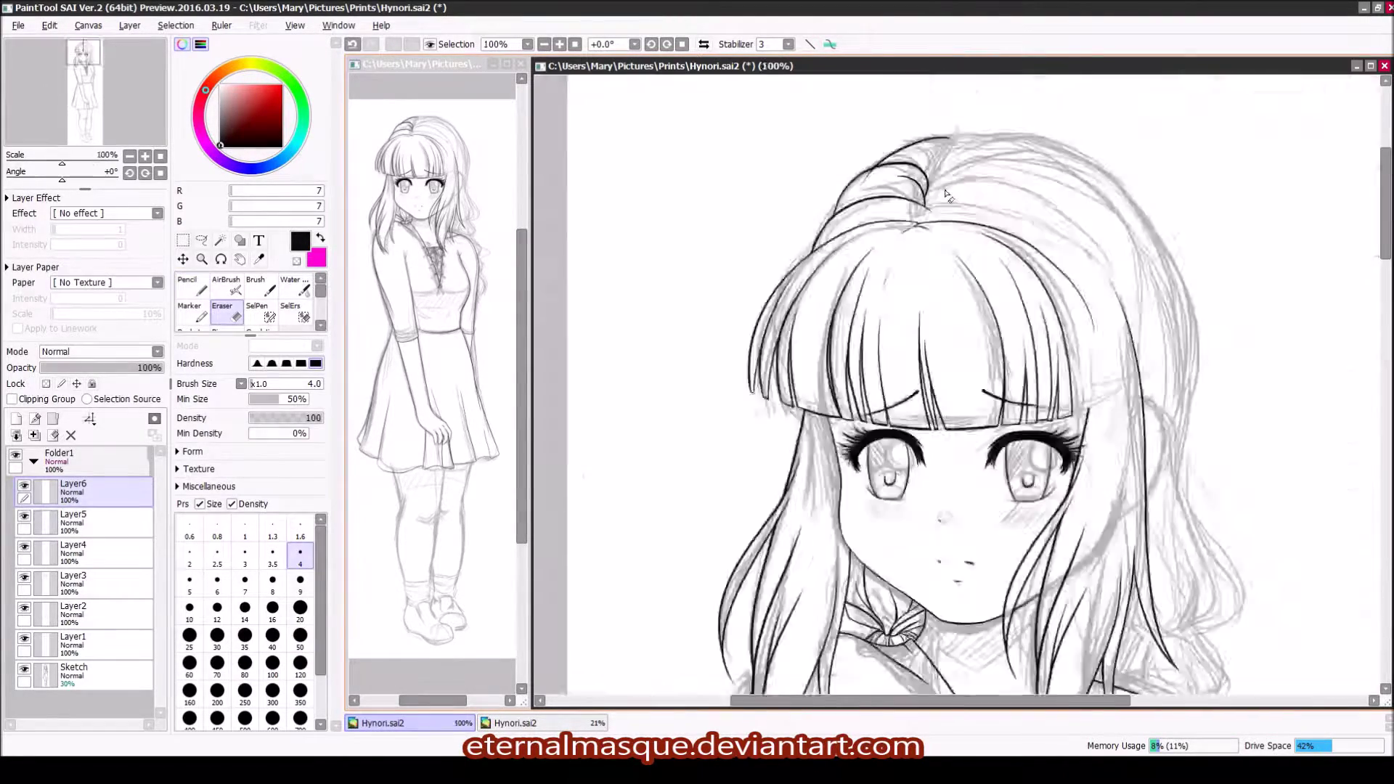
pyautogui.scroll(4, 968, 197)
pyautogui.press('n')
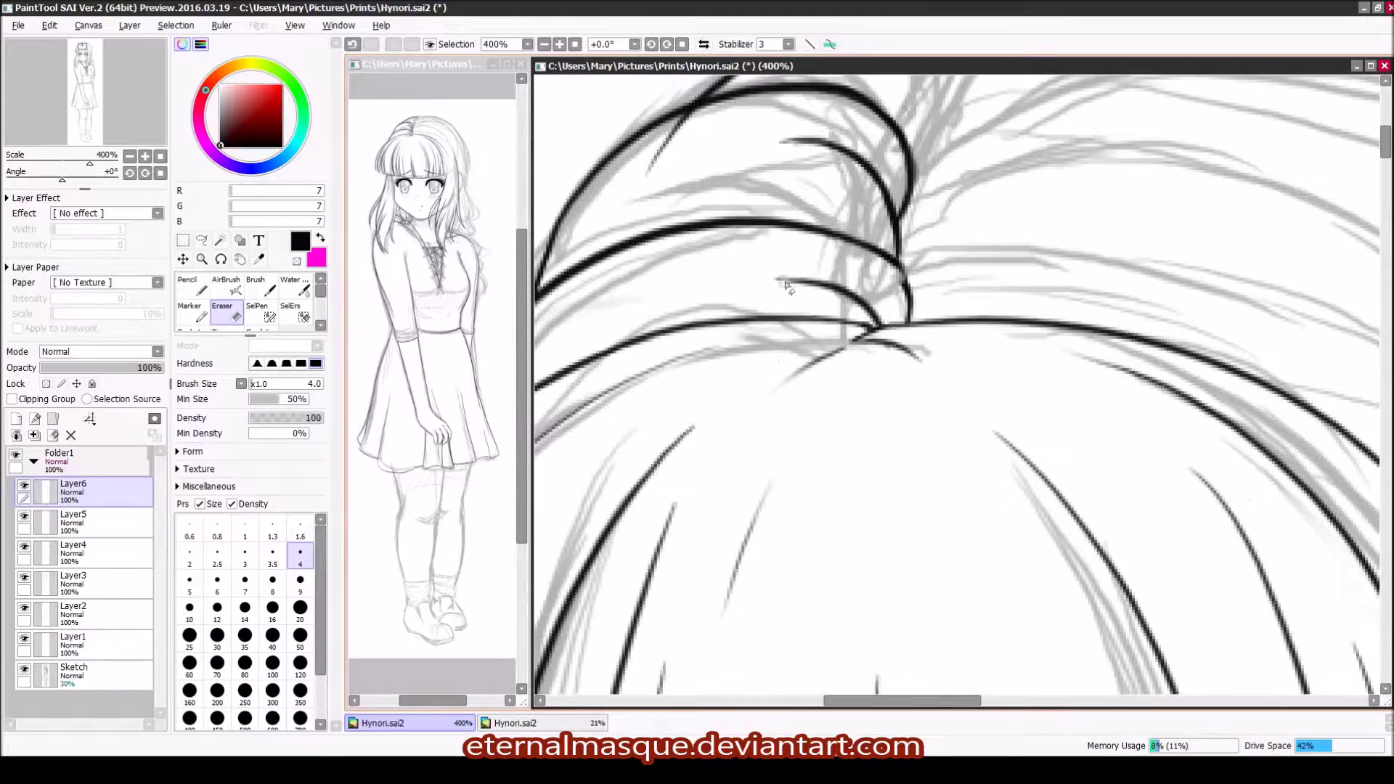
pyautogui.press('n')
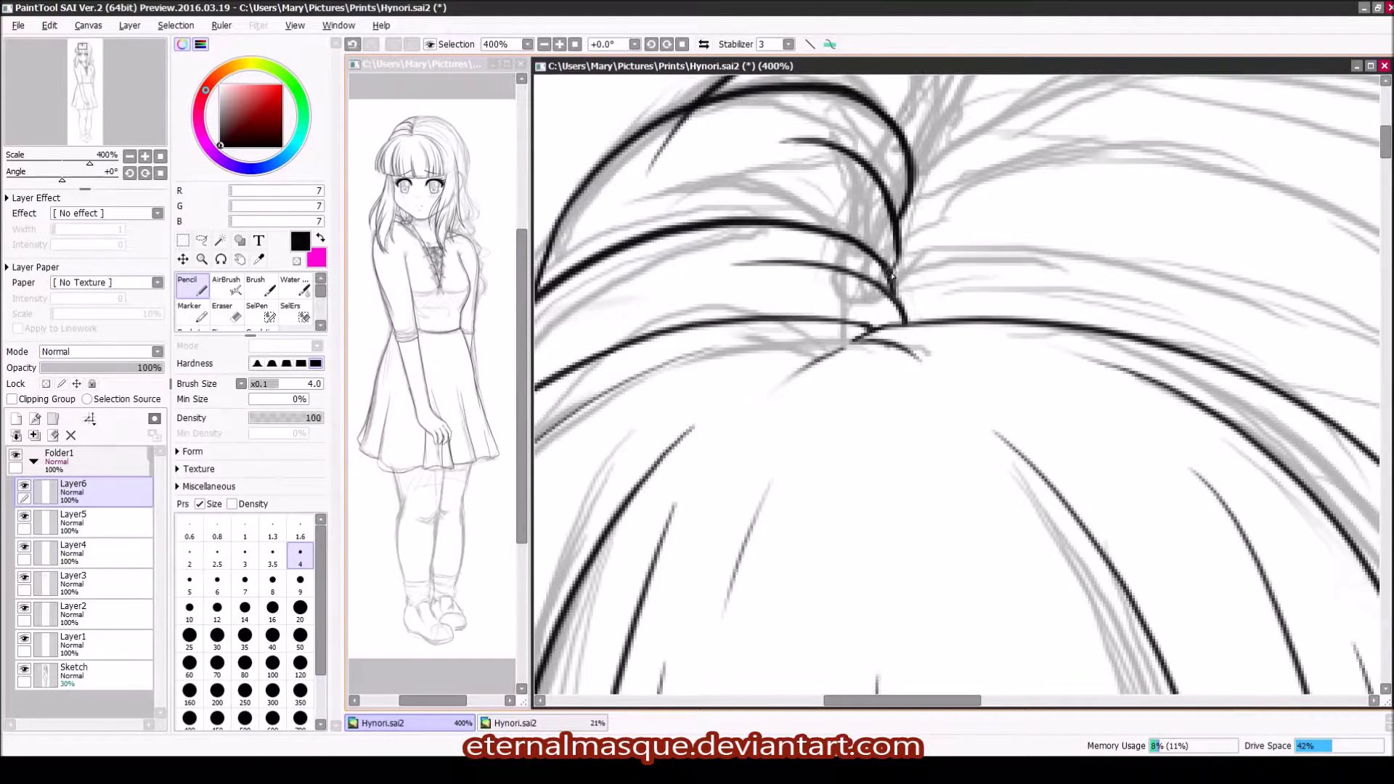
pyautogui.scroll(-1, 890, 247)
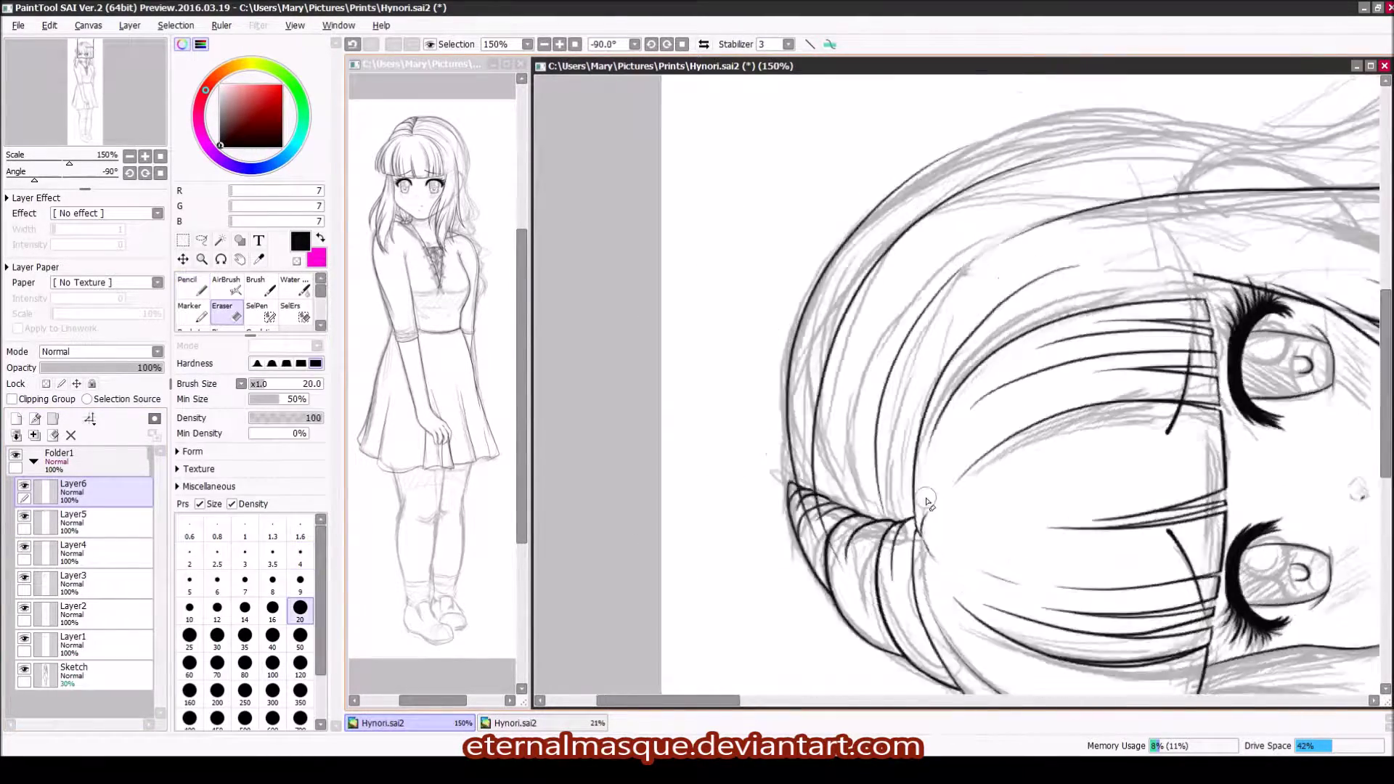
# Step: Ink fine strands fanning out from the parting over the right side of the crown and clean up their roots
pyautogui.scroll(2, 927, 504)
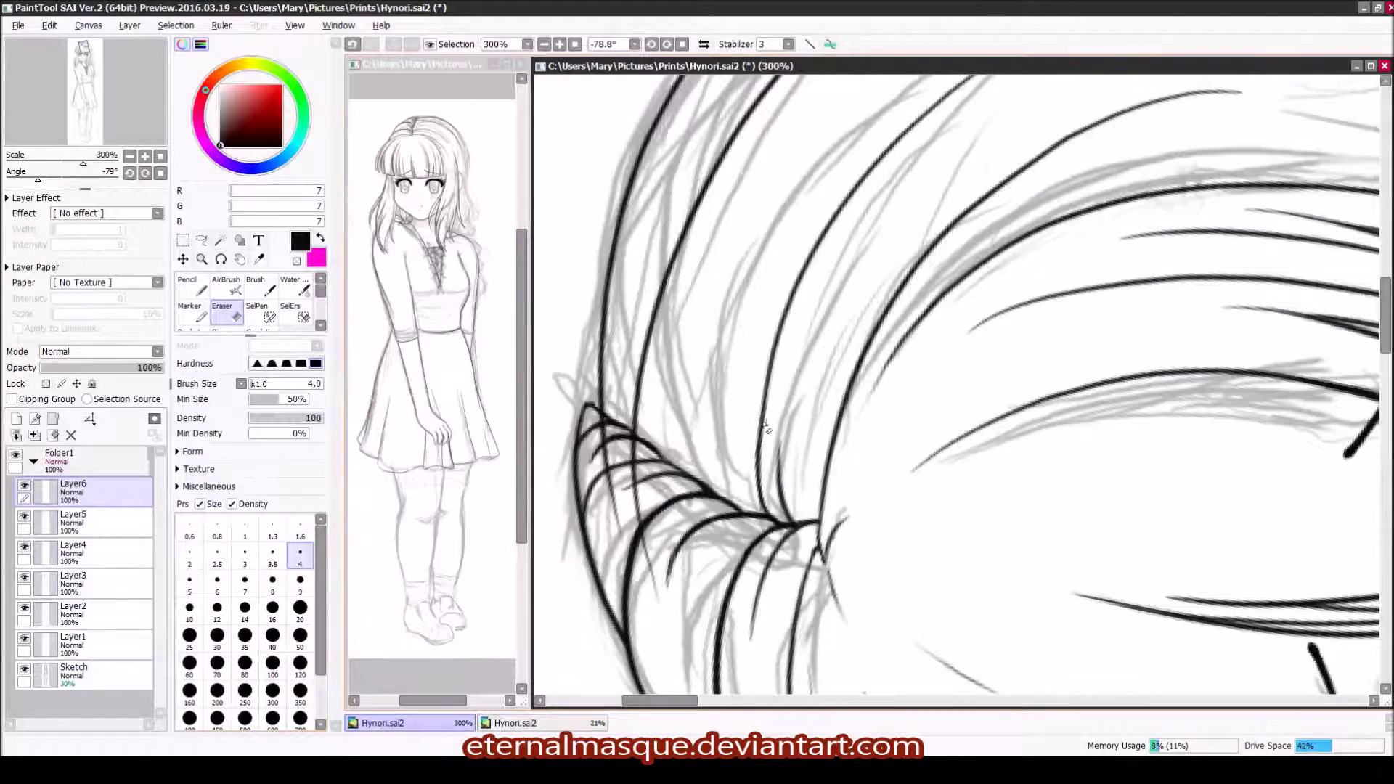
pyautogui.press('n')
pyautogui.scroll(2, 777, 387)
pyautogui.press('e')
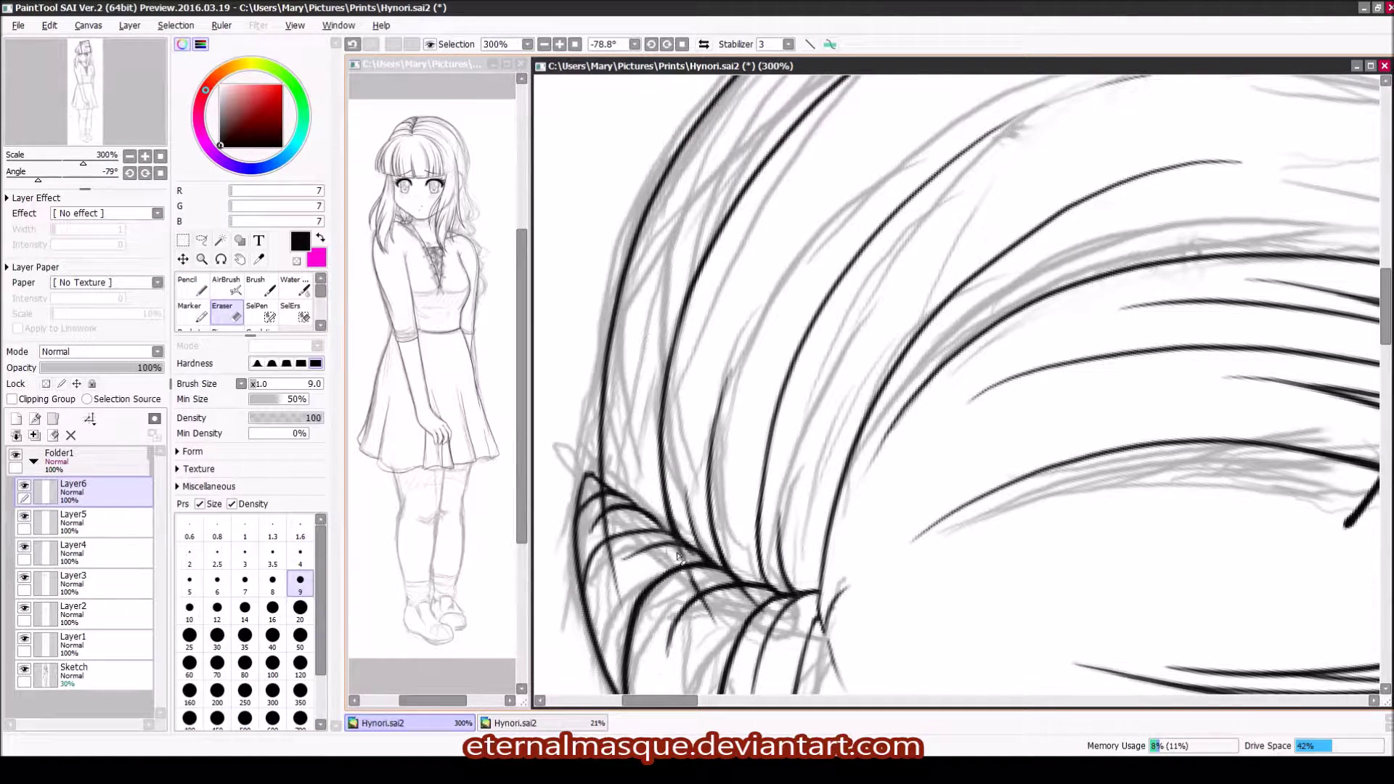
pyautogui.press('n')
pyautogui.moveTo(678, 558); pyautogui.dragTo(691, 298)
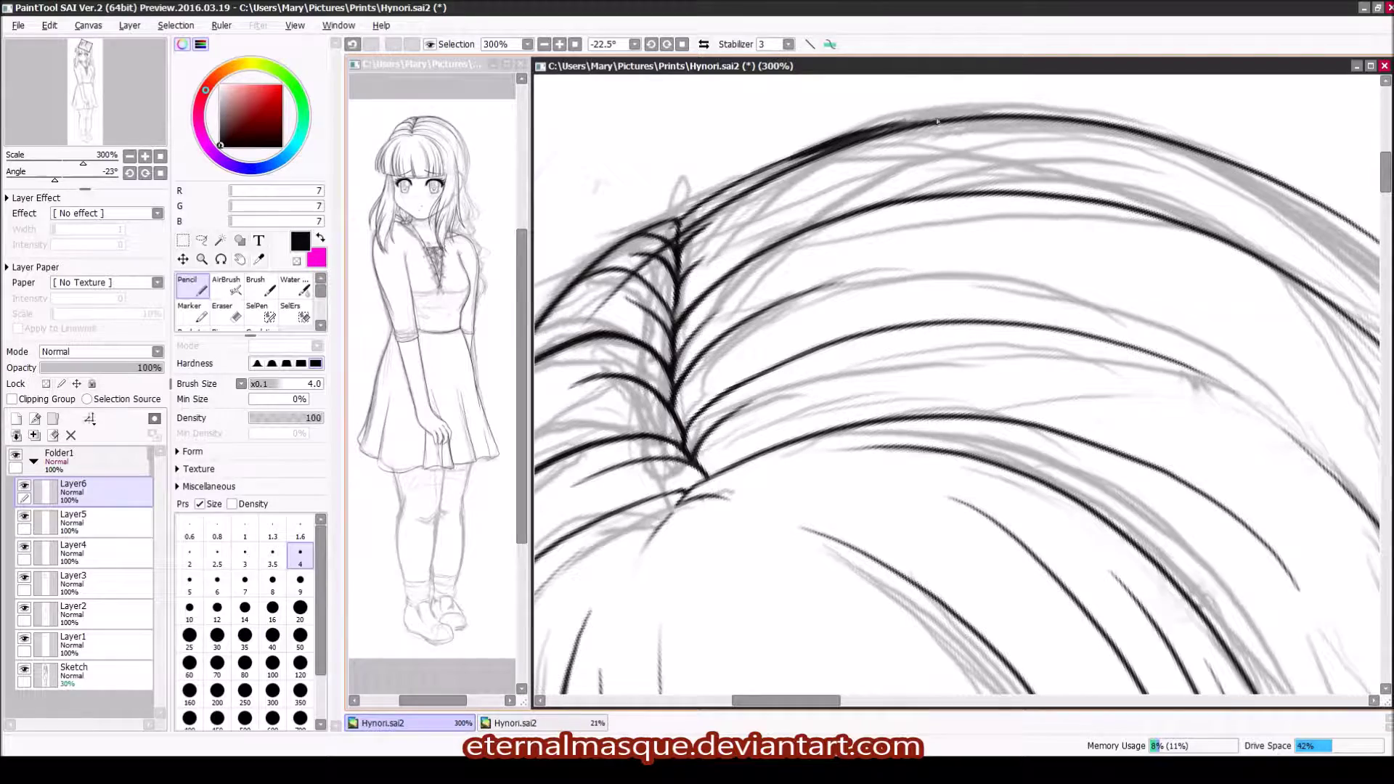
# Step: Refine the outer contour at the top of the head and add short strands beside the parting
pyautogui.press('e')
pyautogui.moveTo(978, 132); pyautogui.dragTo(737, 212)
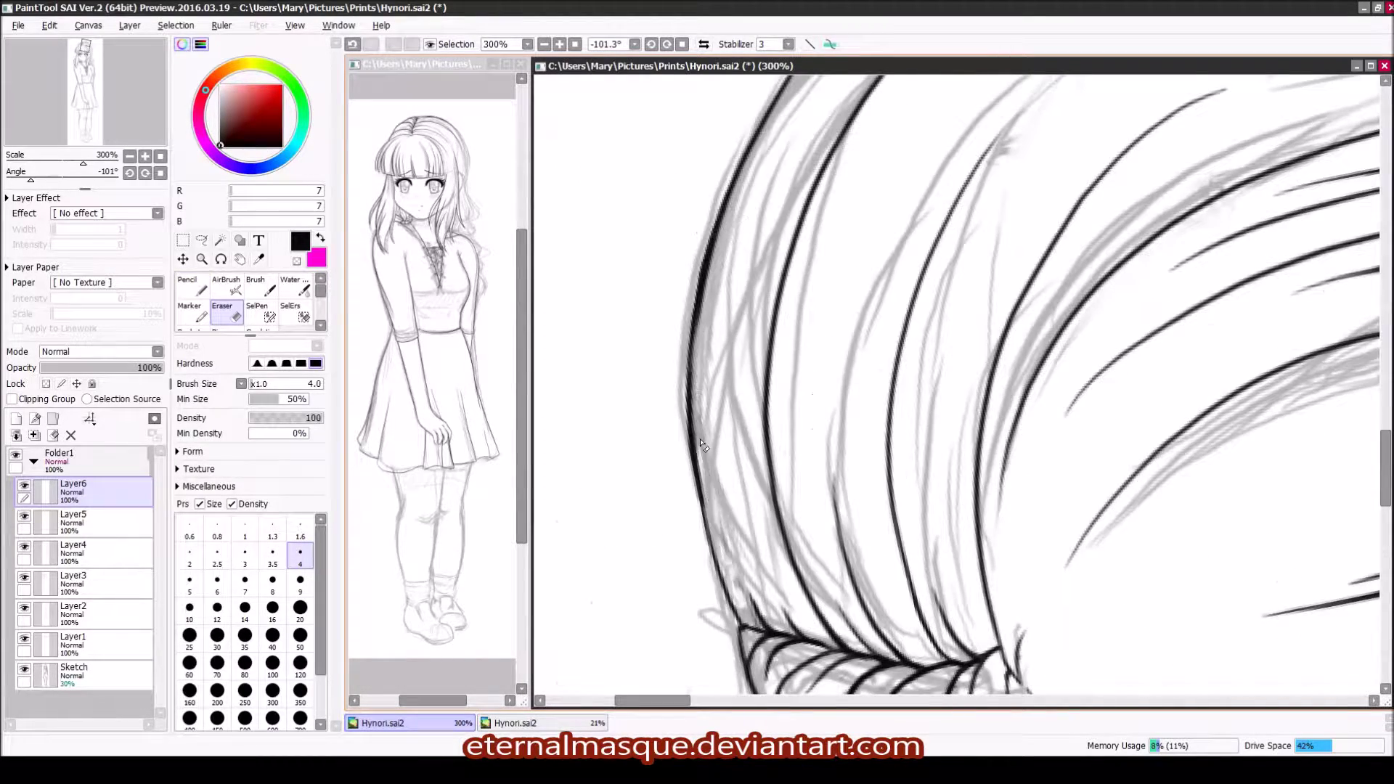
pyautogui.press('n')
pyautogui.press('Home')
pyautogui.scroll(1, 810, 196)
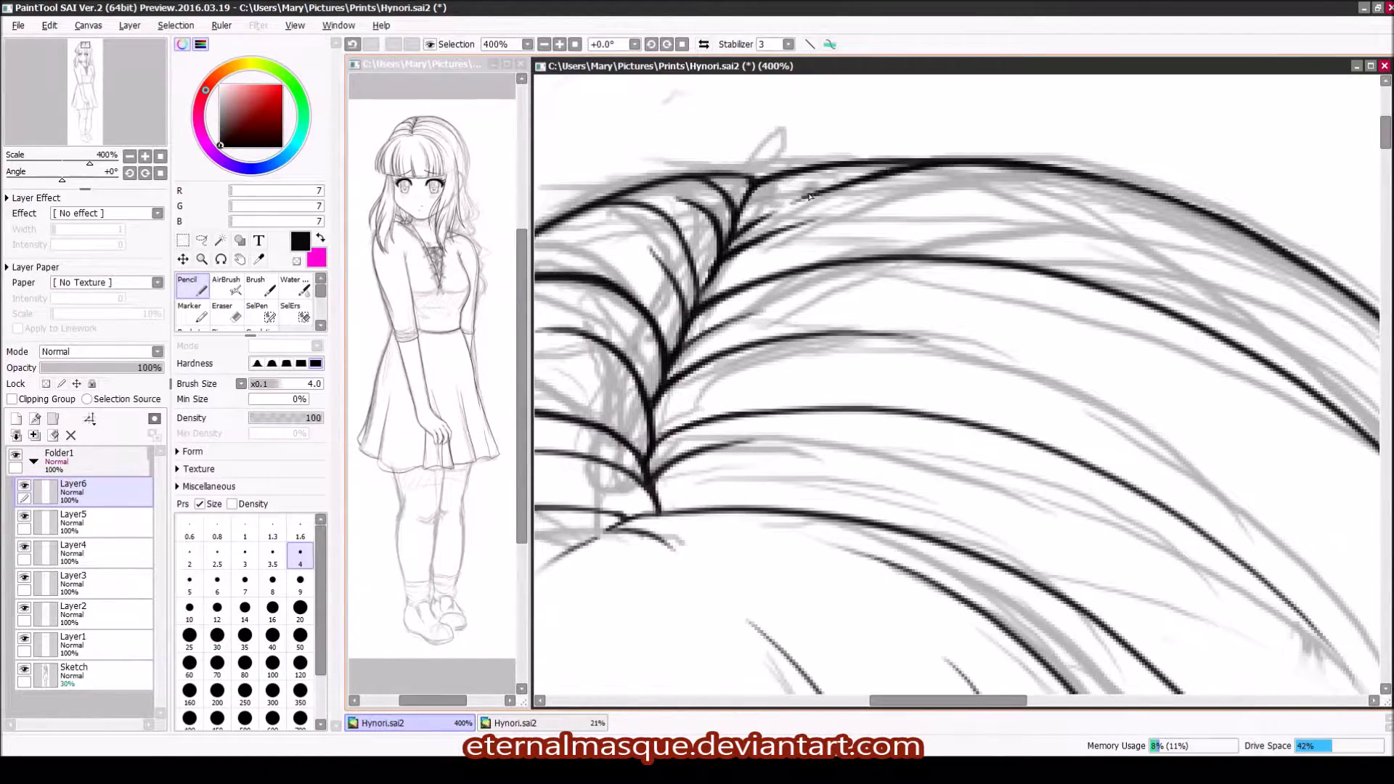
pyautogui.press('e')
# Step: Ink the outer hair contour from the crown down the right side of the head, erasing stray edges
pyautogui.moveTo(950, 193); pyautogui.dragTo(881, 554)
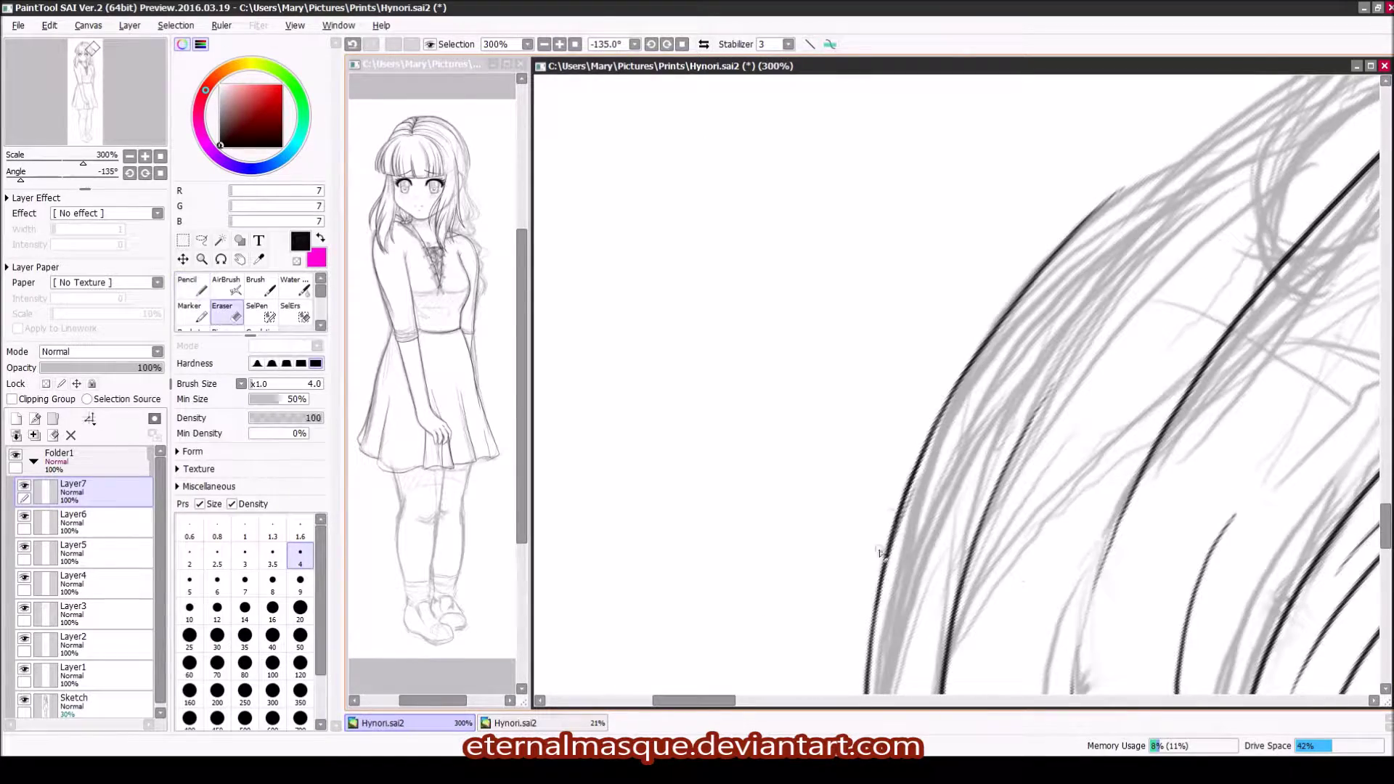
pyautogui.press('Delete')
pyautogui.press('n')
pyautogui.moveTo(1060, 294); pyautogui.dragTo(979, 429)
pyautogui.press('n')
pyautogui.scroll(-1, 935, 474)
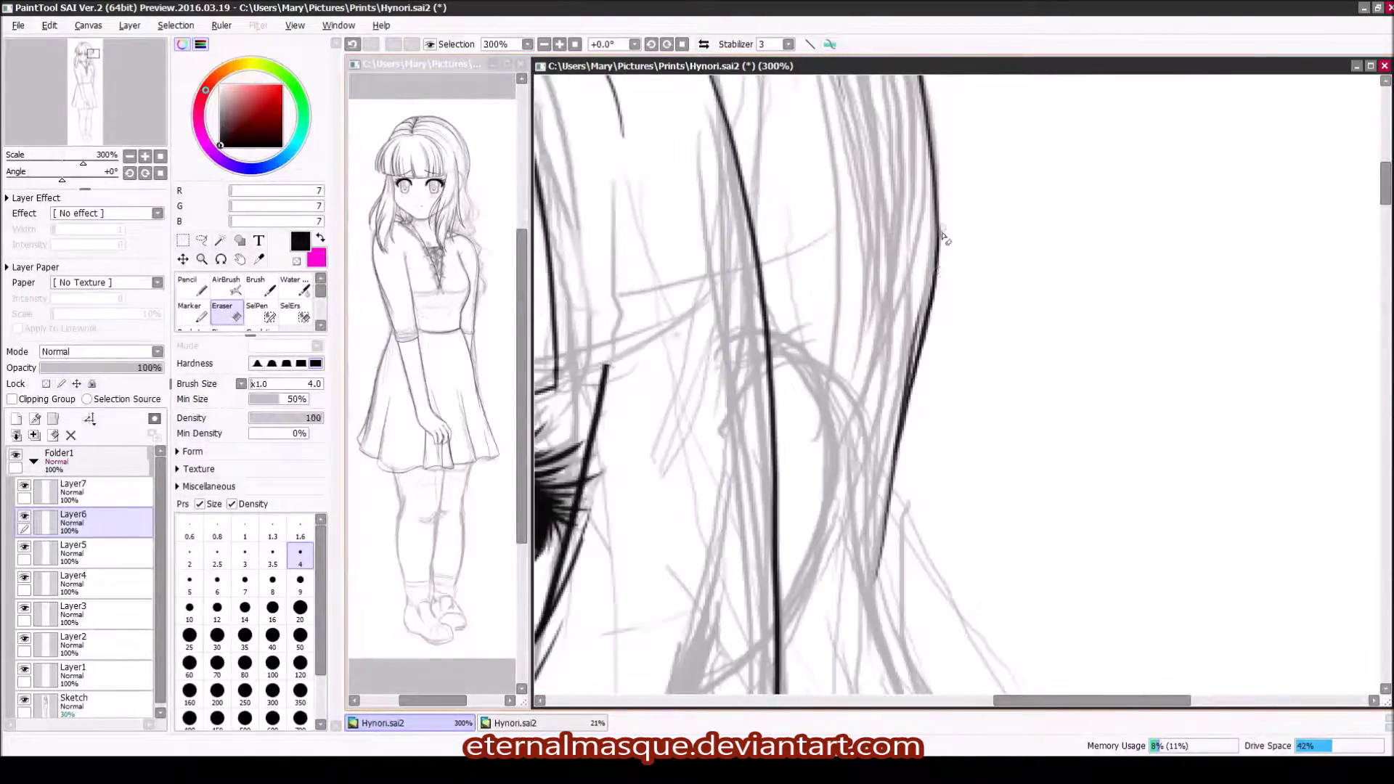
pyautogui.moveTo(991, 142); pyautogui.dragTo(948, 370)
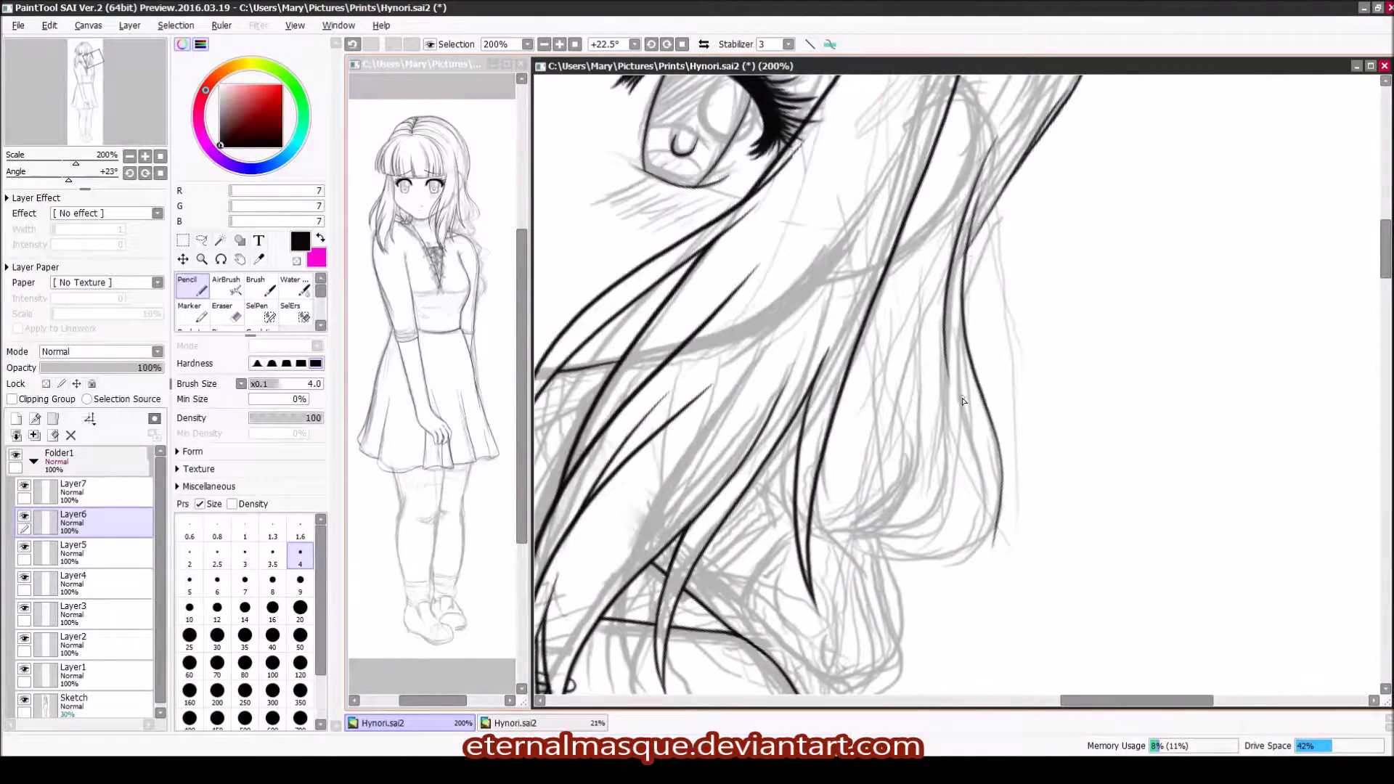
# Step: Ink the long outer curves of the first rounded braid section beside the right locks on Layer6
pyautogui.scroll(1, 962, 401)
pyautogui.press('Delete')
pyautogui.moveTo(901, 80)
pyautogui.mouseDown()
pyautogui.moveTo(1009, 338)
pyautogui.moveTo(980, 365)
pyautogui.moveTo(955, 446)
pyautogui.mouseUp()
pyautogui.press('e')
pyautogui.press('n')
pyautogui.press('e')
pyautogui.scroll(-1, 952, 358)
pyautogui.scroll(2, 952, 359)
# Step: Fill the first braid section with inner strands that converge at its lower tie, erasing overlaps
pyautogui.press('n')
pyautogui.scroll(-2, 955, 447)
pyautogui.scroll(2, 955, 447)
pyautogui.press('e')
pyautogui.press('n')
pyautogui.scroll(-2, 1093, 230)
pyautogui.scroll(1, 1093, 229)
pyautogui.moveTo(1087, 178)
pyautogui.mouseDown()
pyautogui.moveTo(1005, 428)
pyautogui.moveTo(1009, 490)
pyautogui.mouseUp()
pyautogui.scroll(-1, 884, 272)
pyautogui.scroll(1, 885, 272)
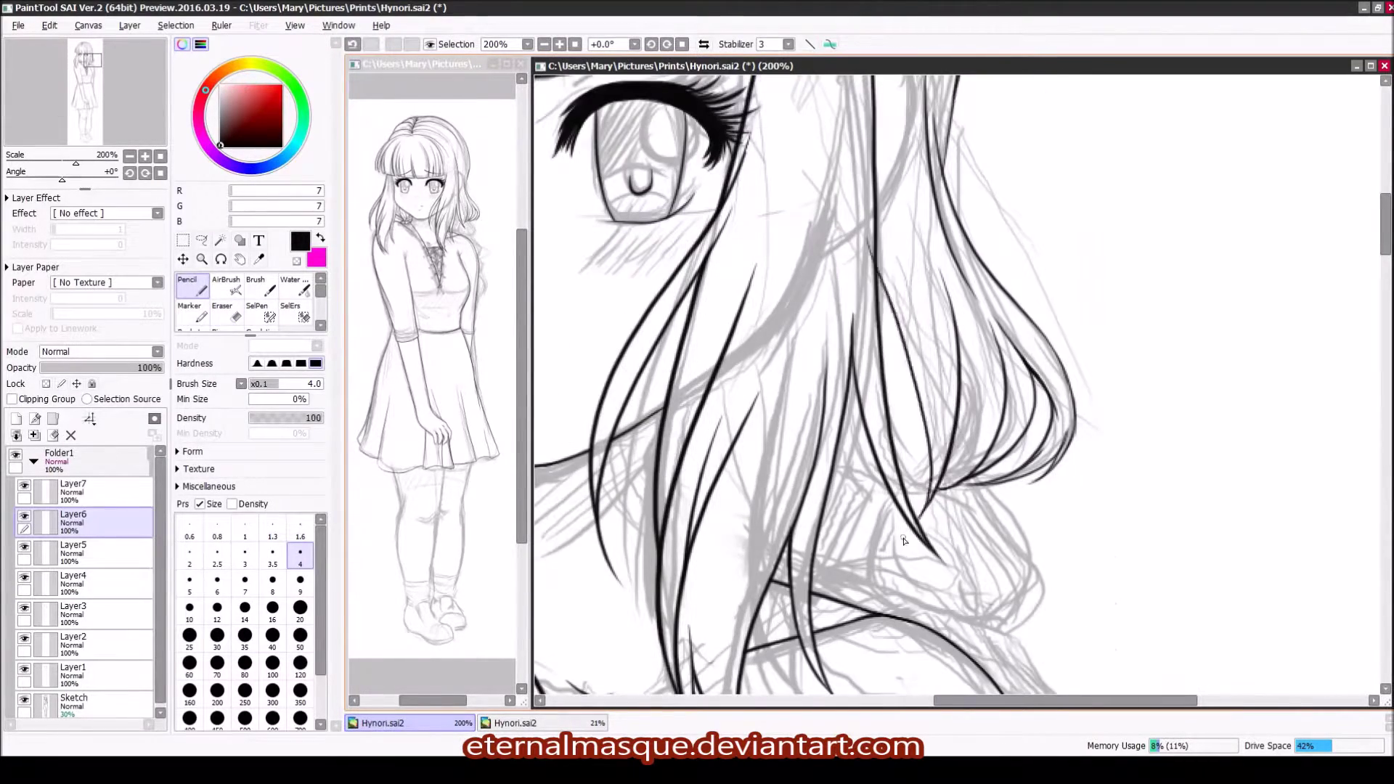
# Step: Redraw the inner strand of the first braid section, trim its top and ink the section's lower-left edge
pyautogui.moveTo(898, 167); pyautogui.dragTo(931, 446)
pyautogui.press('e')
pyautogui.moveTo(873, 273); pyautogui.dragTo(868, 231)
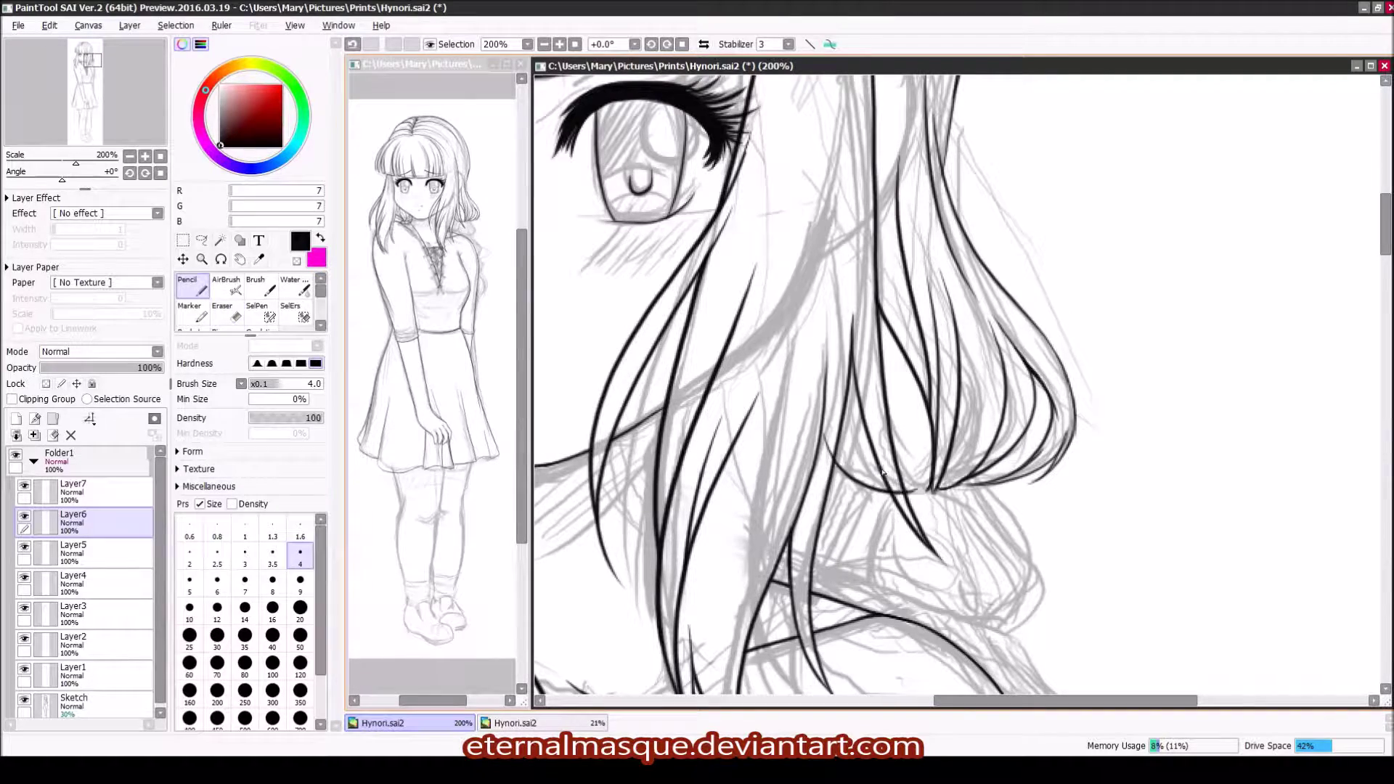
pyautogui.press('n')
pyautogui.scroll(-2, 934, 499)
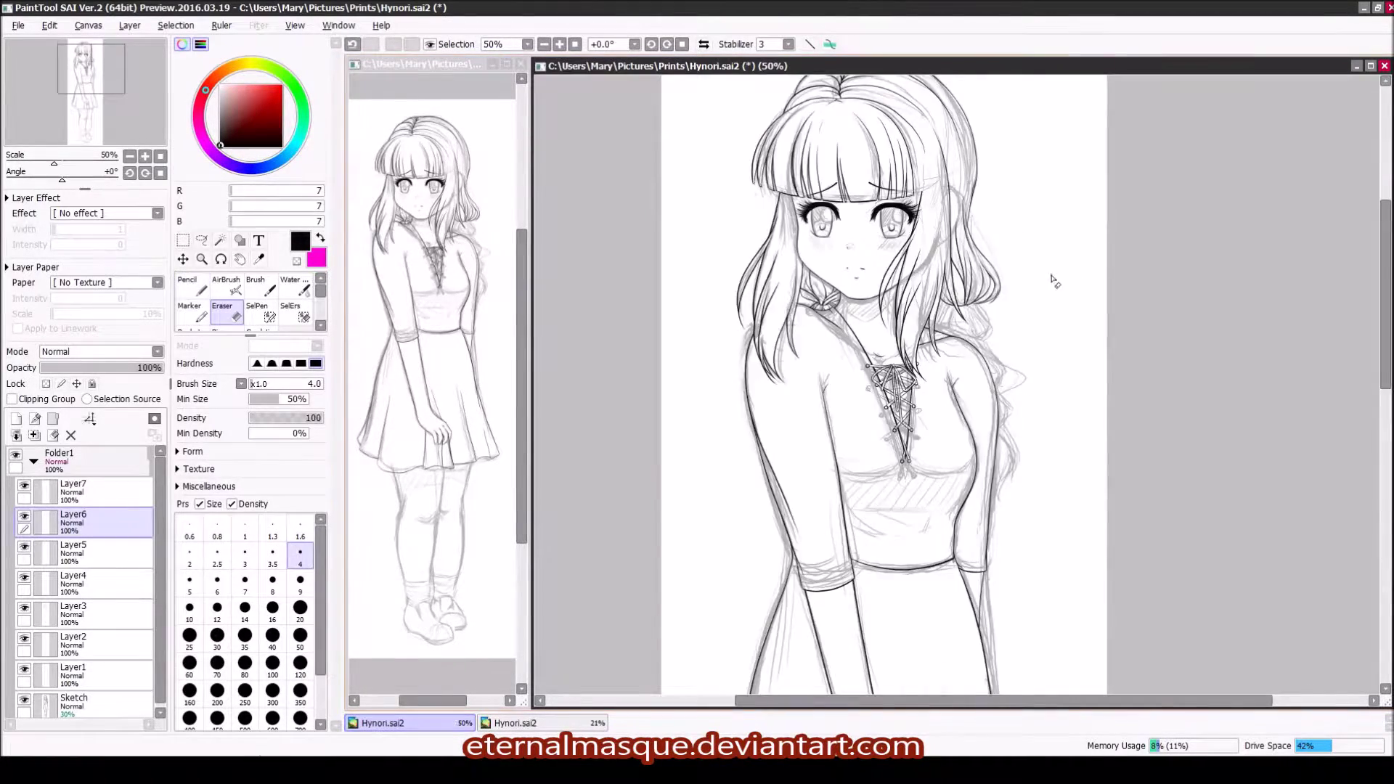
# Step: Switch to Layer7 and ink the outline and first inner strands of the second braid section above the shoulder
pyautogui.scroll(1, 935, 499)
pyautogui.click(32, 494)
pyautogui.scroll(1, 799, 392)
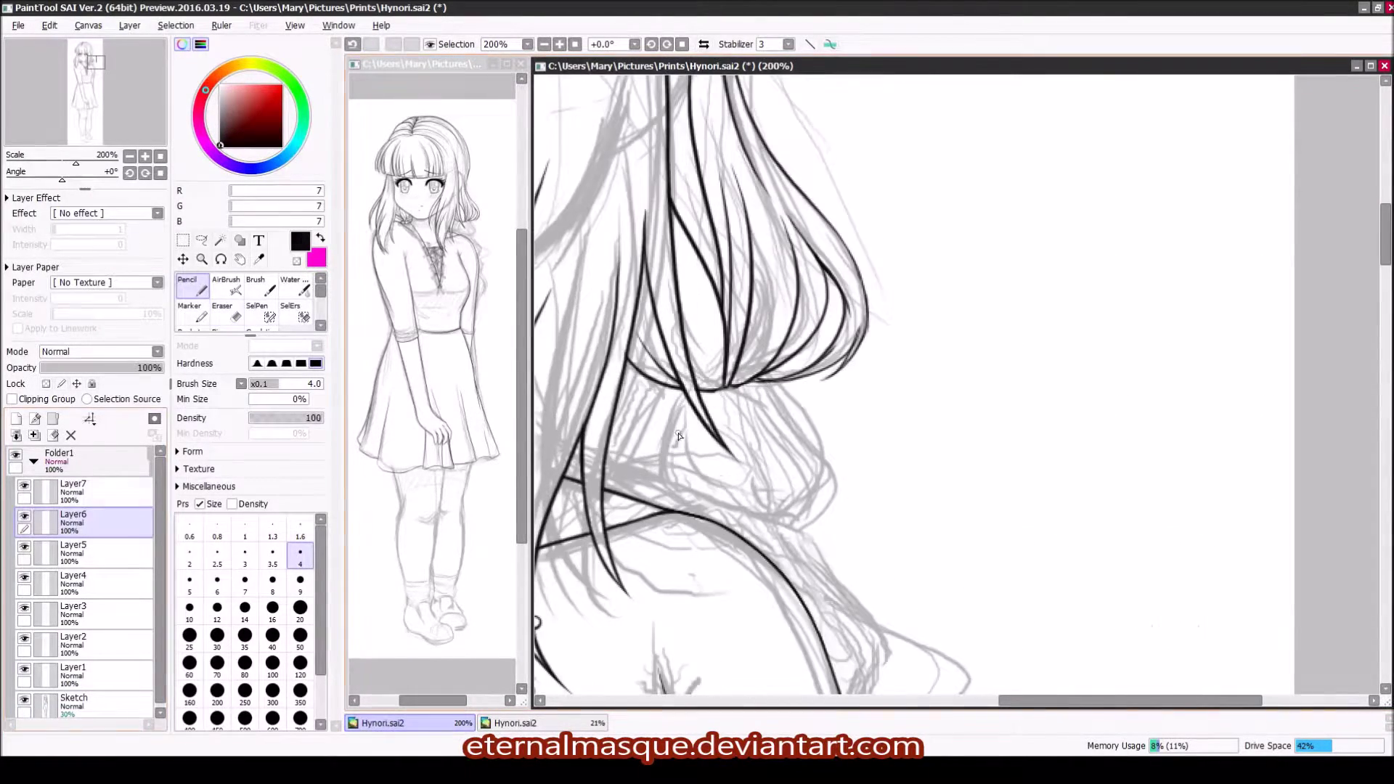
pyautogui.moveTo(785, 384); pyautogui.dragTo(788, 574)
pyautogui.moveTo(748, 427); pyautogui.dragTo(726, 581)
pyautogui.moveTo(710, 558); pyautogui.dragTo(669, 431)
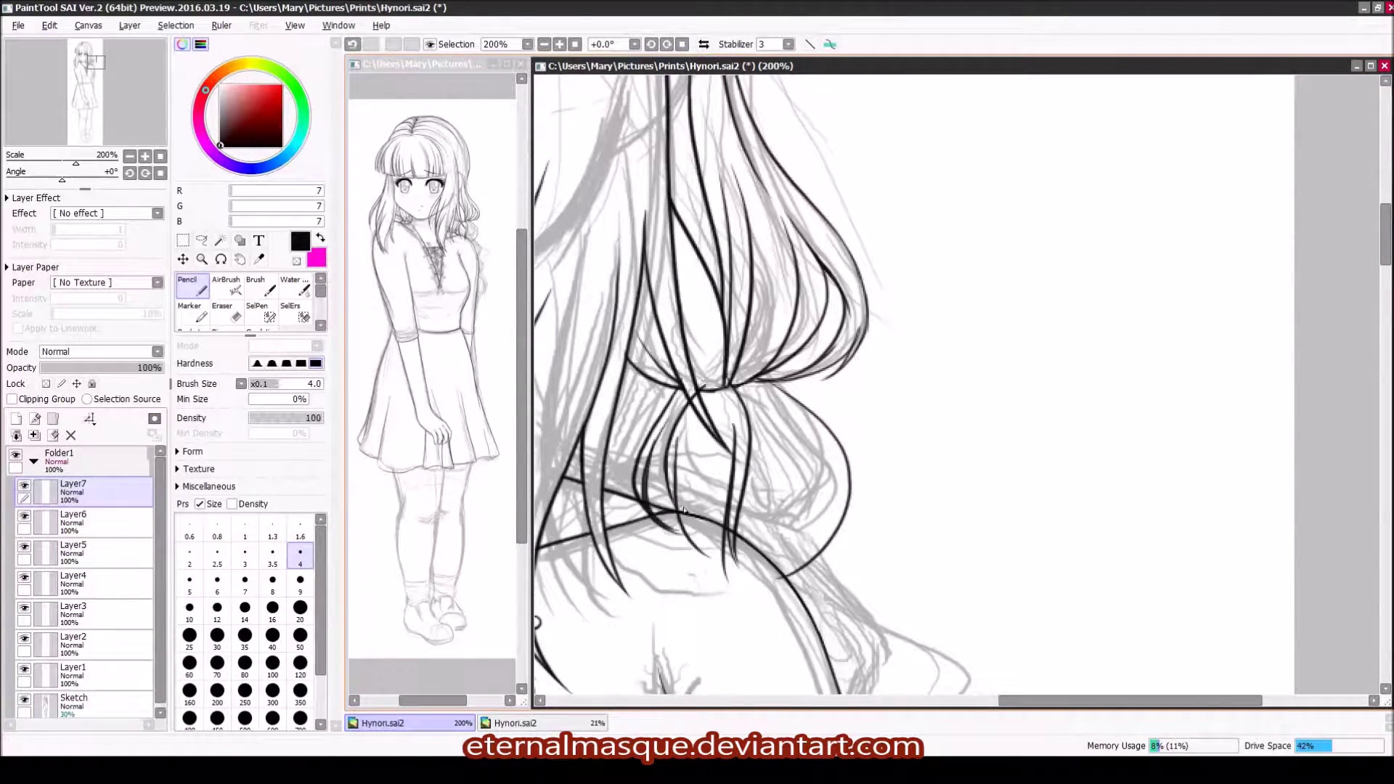
# Step: Add more curved strands inside the second braid section on Layer7 and erase the ends that overrun the shoulder
pyautogui.scroll(1, 832, 402)
pyautogui.moveTo(836, 399)
pyautogui.mouseDown()
pyautogui.moveTo(907, 290)
pyautogui.moveTo(956, 369)
pyautogui.mouseUp()
pyautogui.press('e')
pyautogui.press('n')
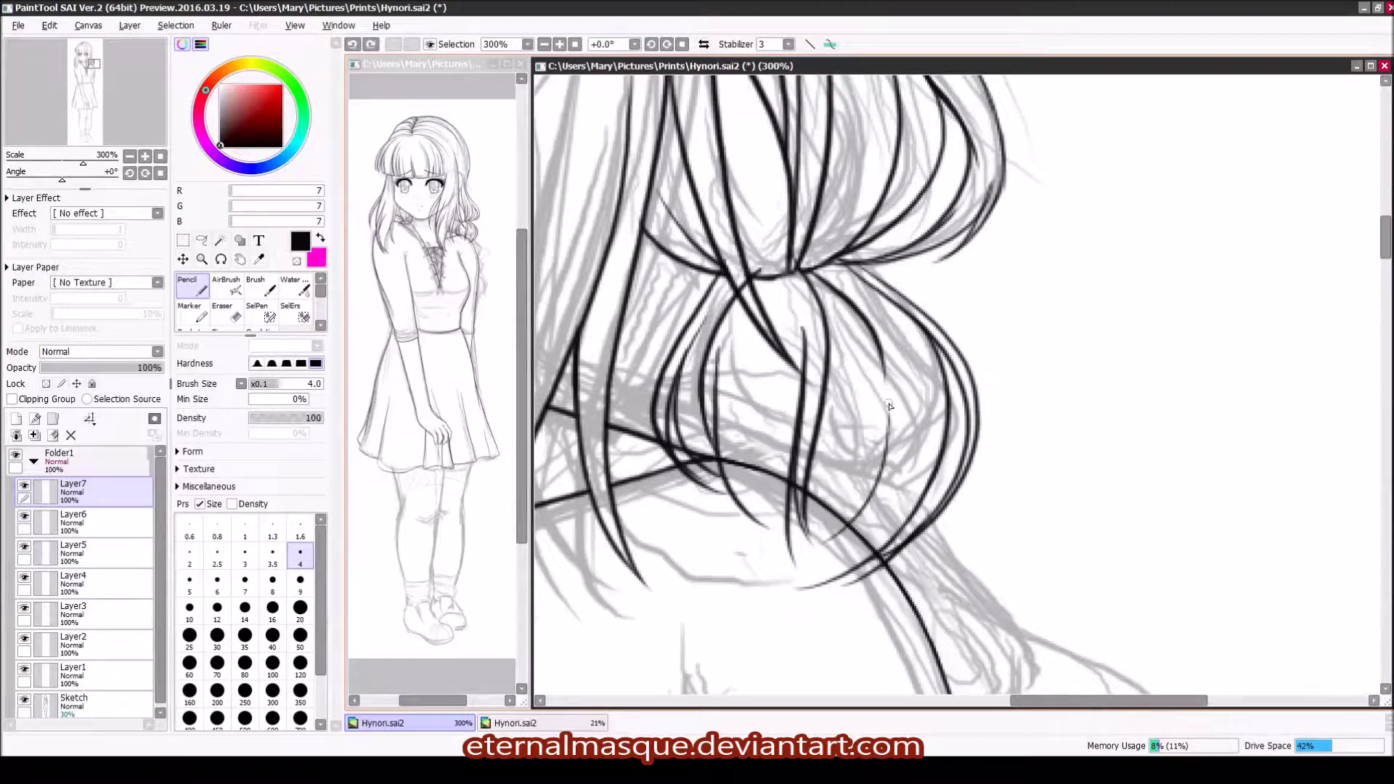
pyautogui.moveTo(828, 291); pyautogui.dragTo(799, 581)
pyautogui.hotkey('ctrl', 'z')
pyautogui.scroll(1, 928, 414)
pyautogui.press('e')
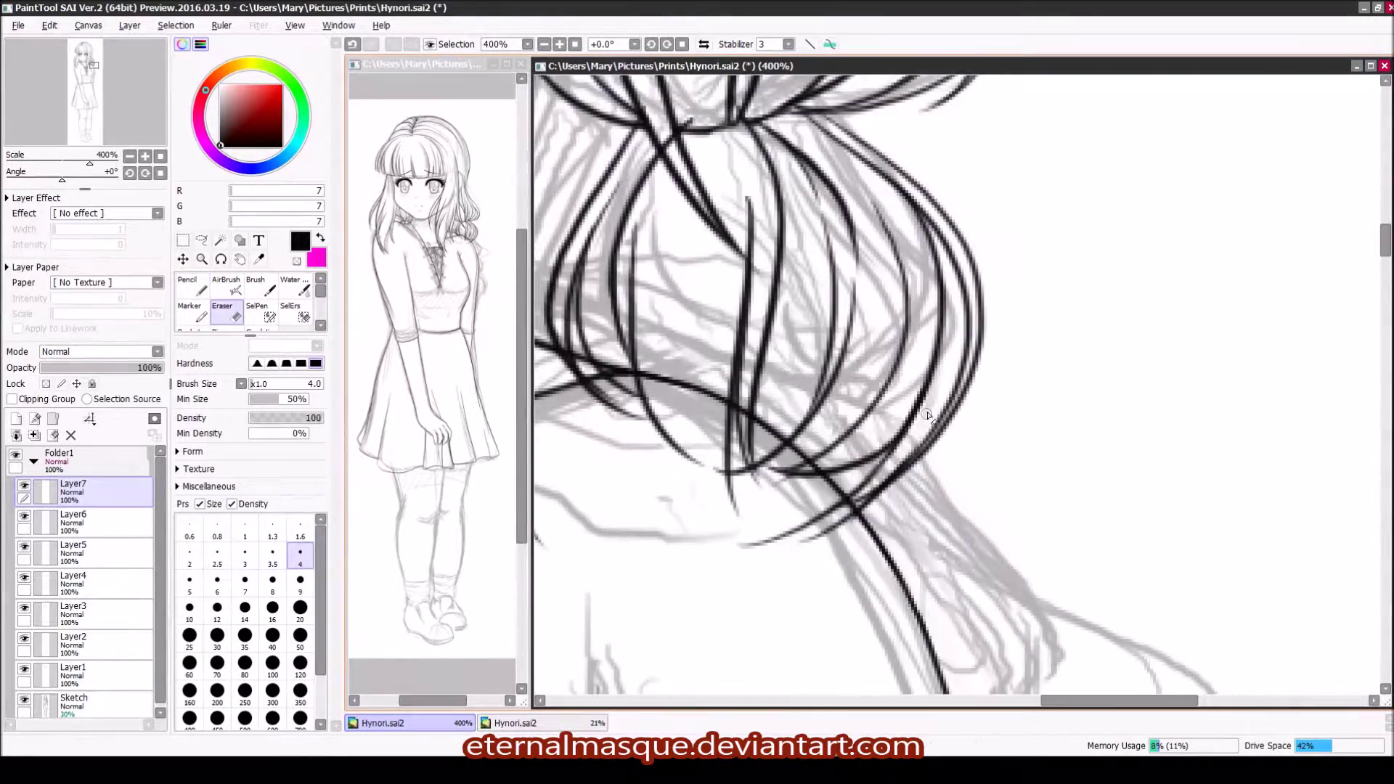
pyautogui.scroll(-4, 885, 504)
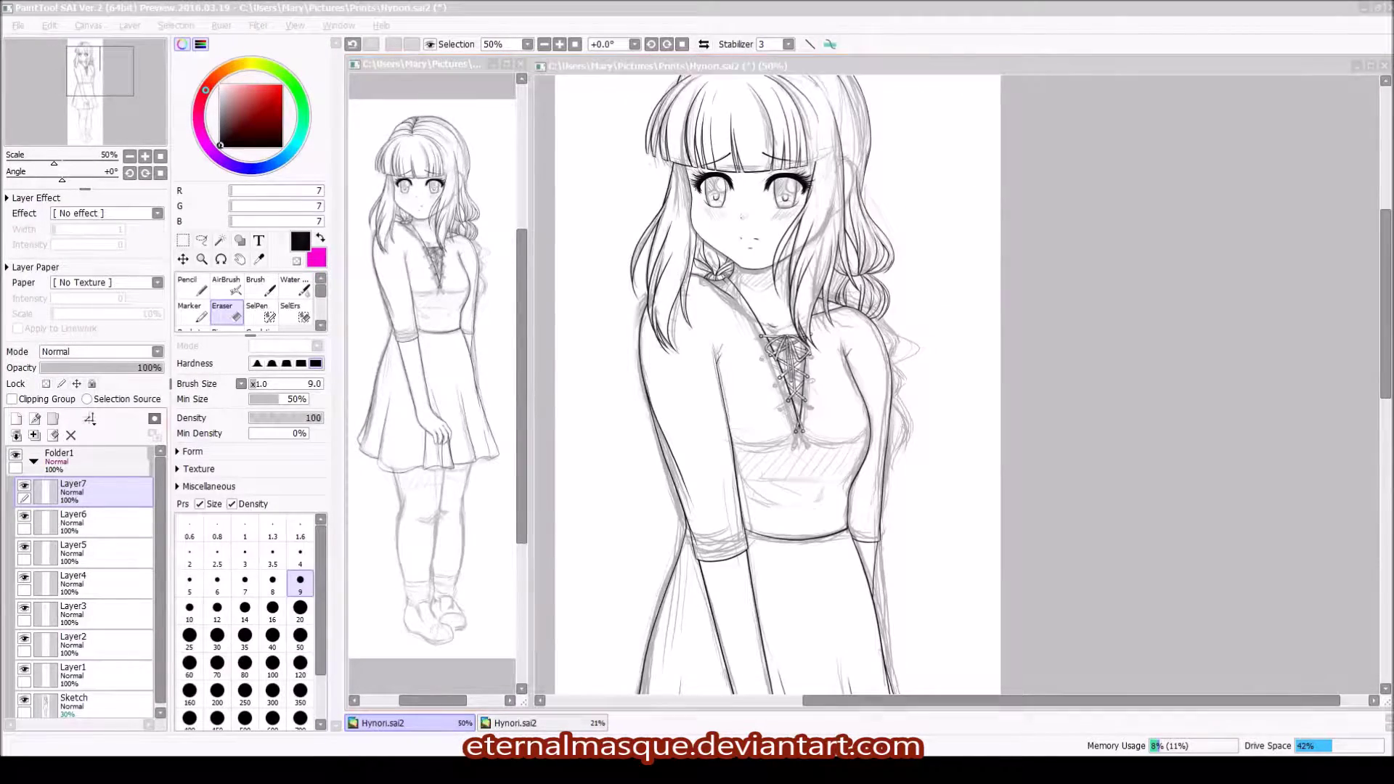
# Step: Ink a small curved braid section showing behind the upper arm on Layer7 and tidy its overlapping lines
pyautogui.scroll(3, 1003, 251)
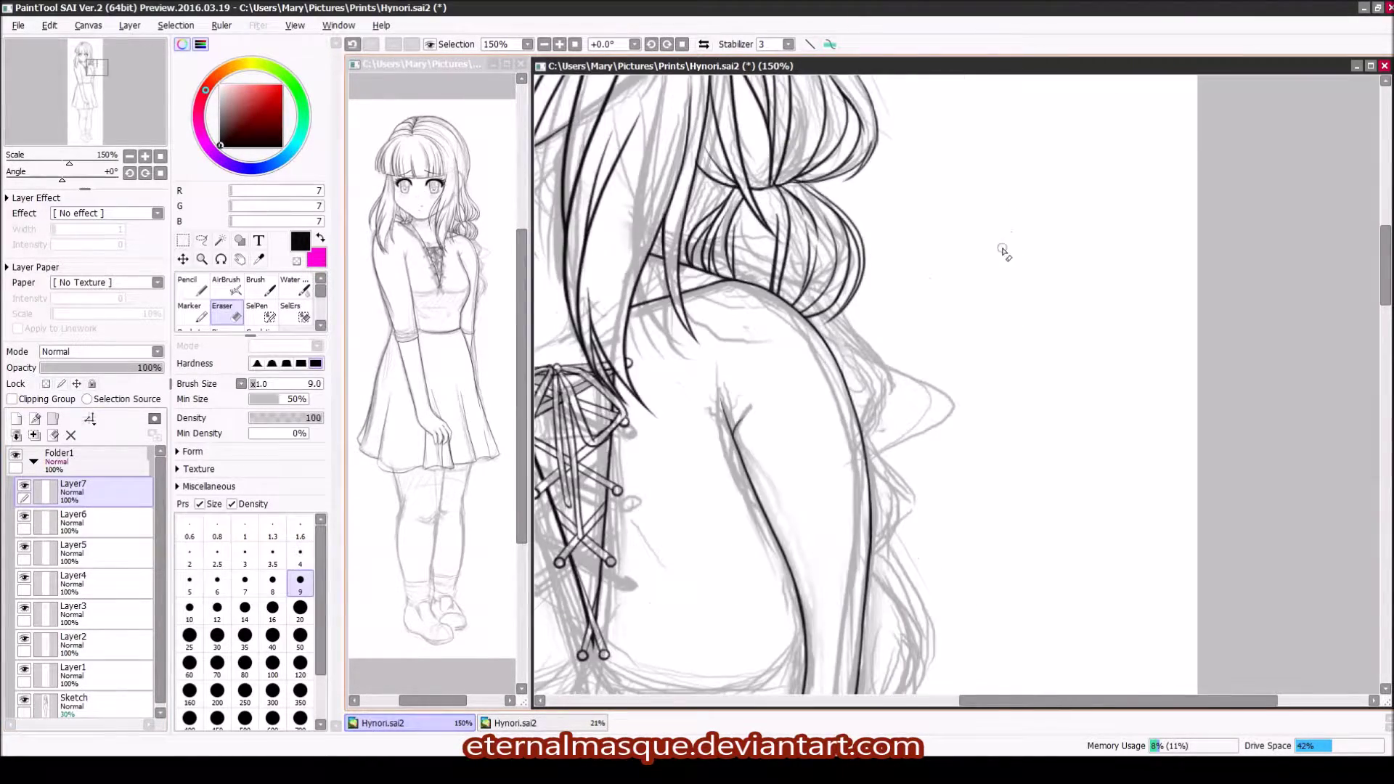
pyautogui.press('n')
pyautogui.moveTo(826, 361)
pyautogui.mouseDown()
pyautogui.moveTo(846, 369)
pyautogui.moveTo(851, 417)
pyautogui.mouseUp()
pyautogui.scroll(2, 801, 314)
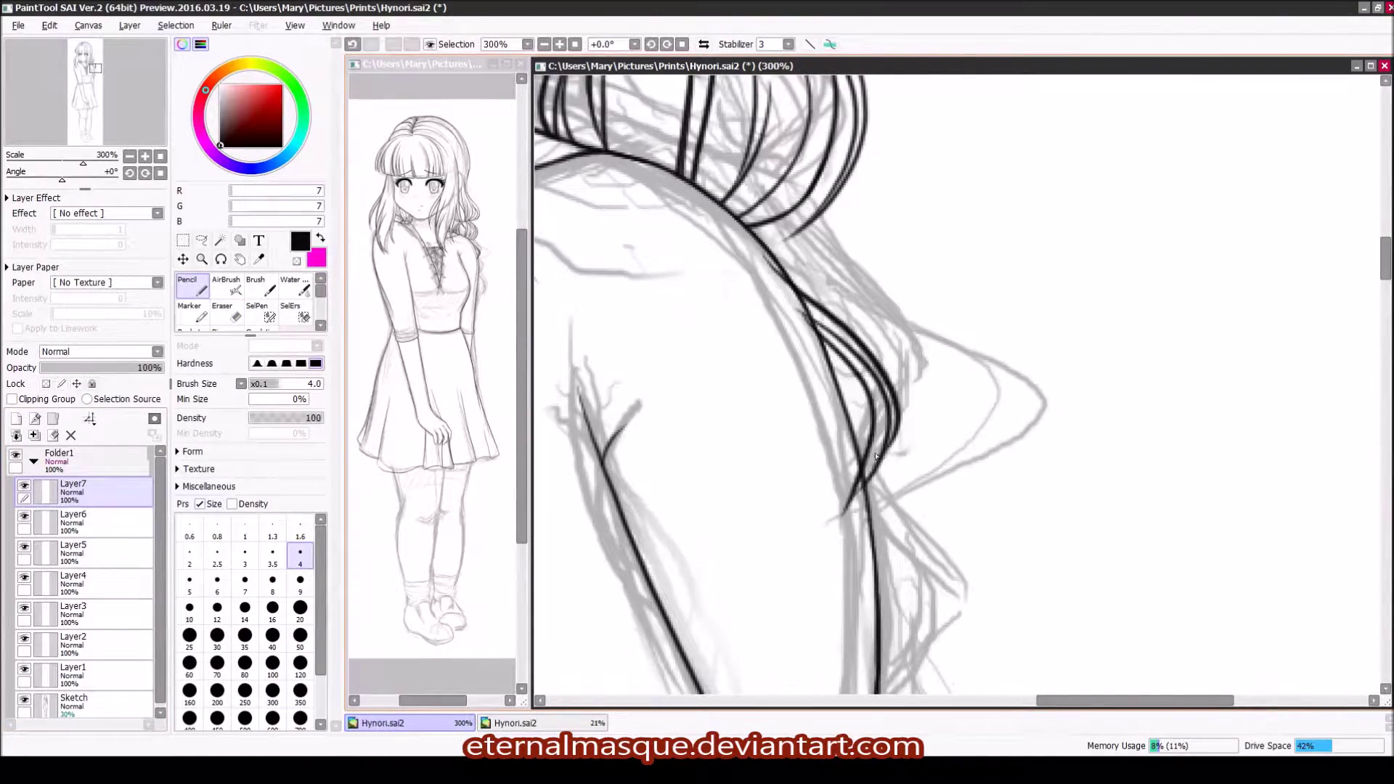
pyautogui.press('e')
pyautogui.press('n')
pyautogui.scroll(-3, 900, 327)
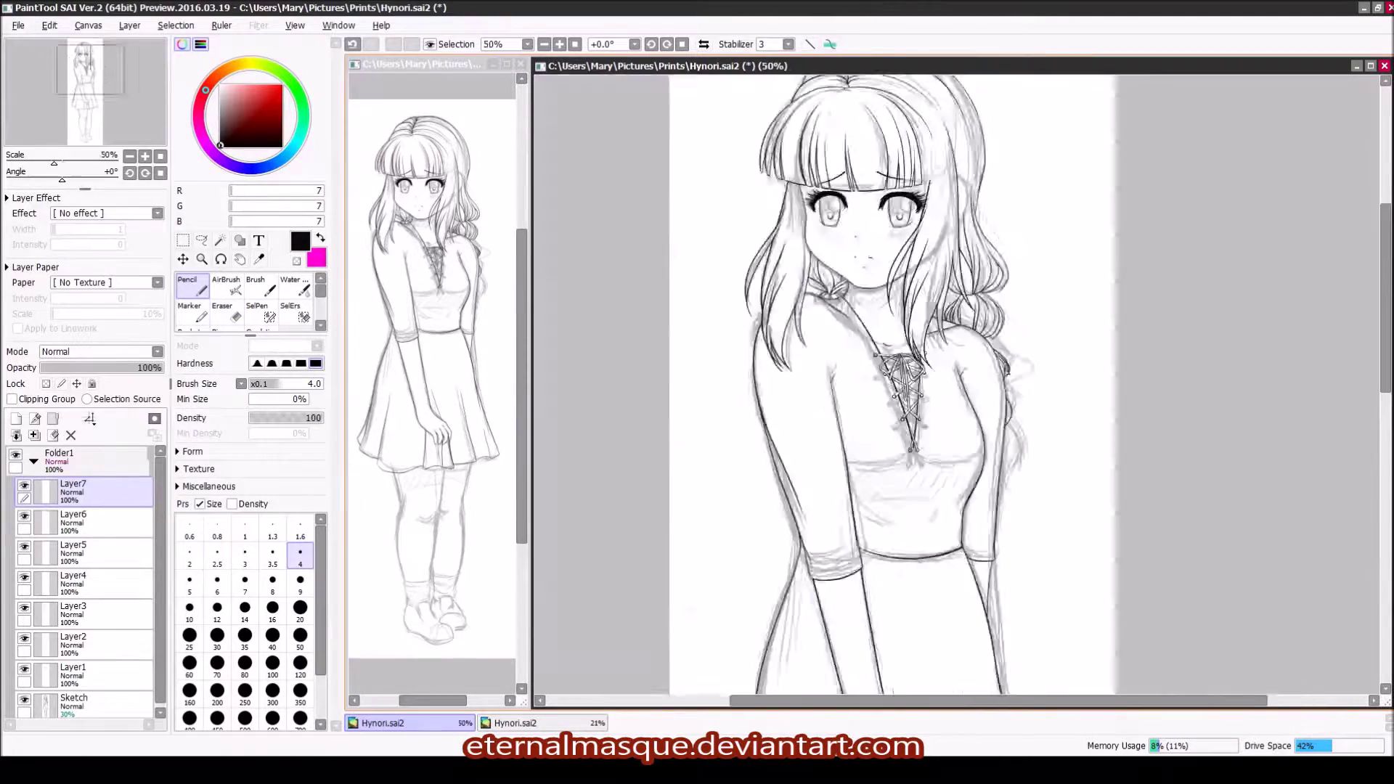
# Step: Ink the pointed hair tips sticking out behind the upper arm on Layer7 and erase the overrunning ends
pyautogui.scroll(2, 922, 389)
pyautogui.scroll(1, 929, 395)
pyautogui.moveTo(944, 349); pyautogui.dragTo(1053, 320)
pyautogui.press('e')
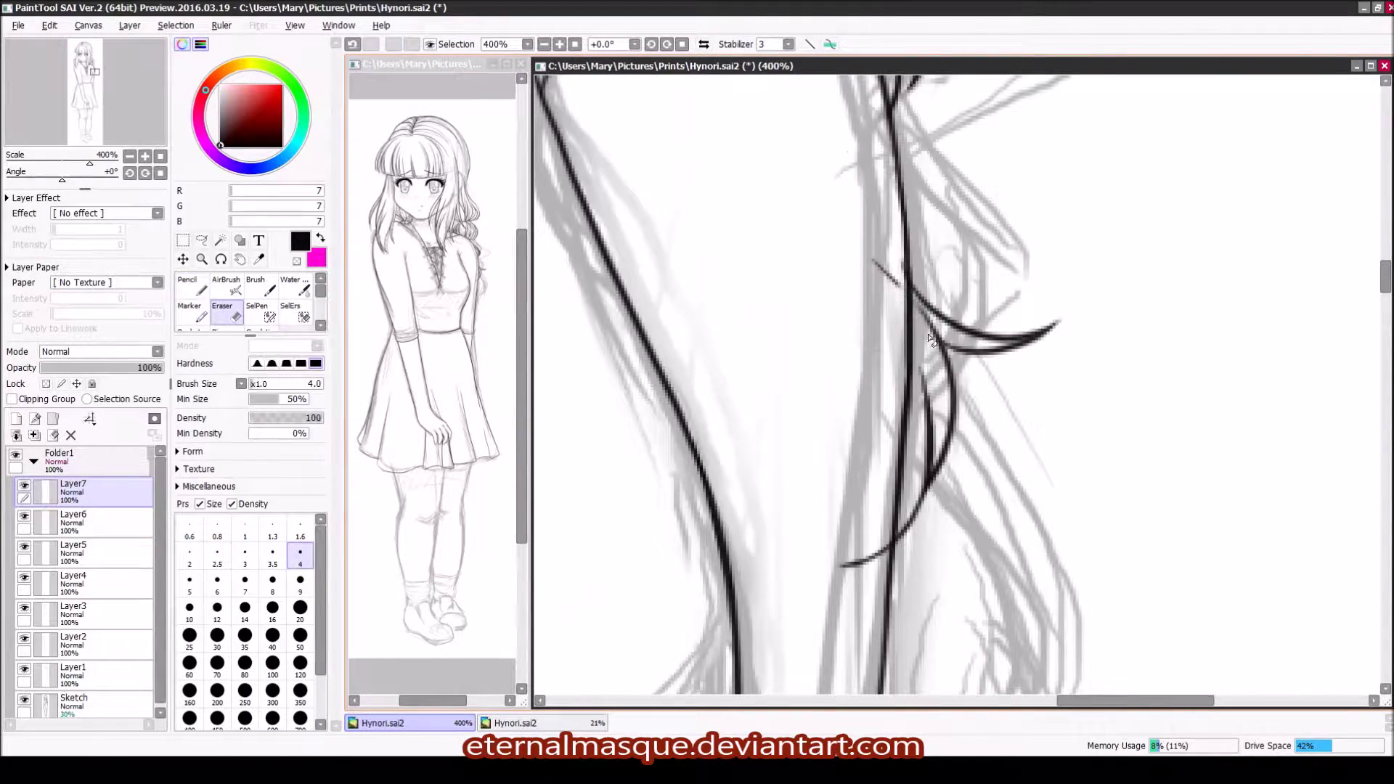
pyautogui.scroll(-2, 1002, 327)
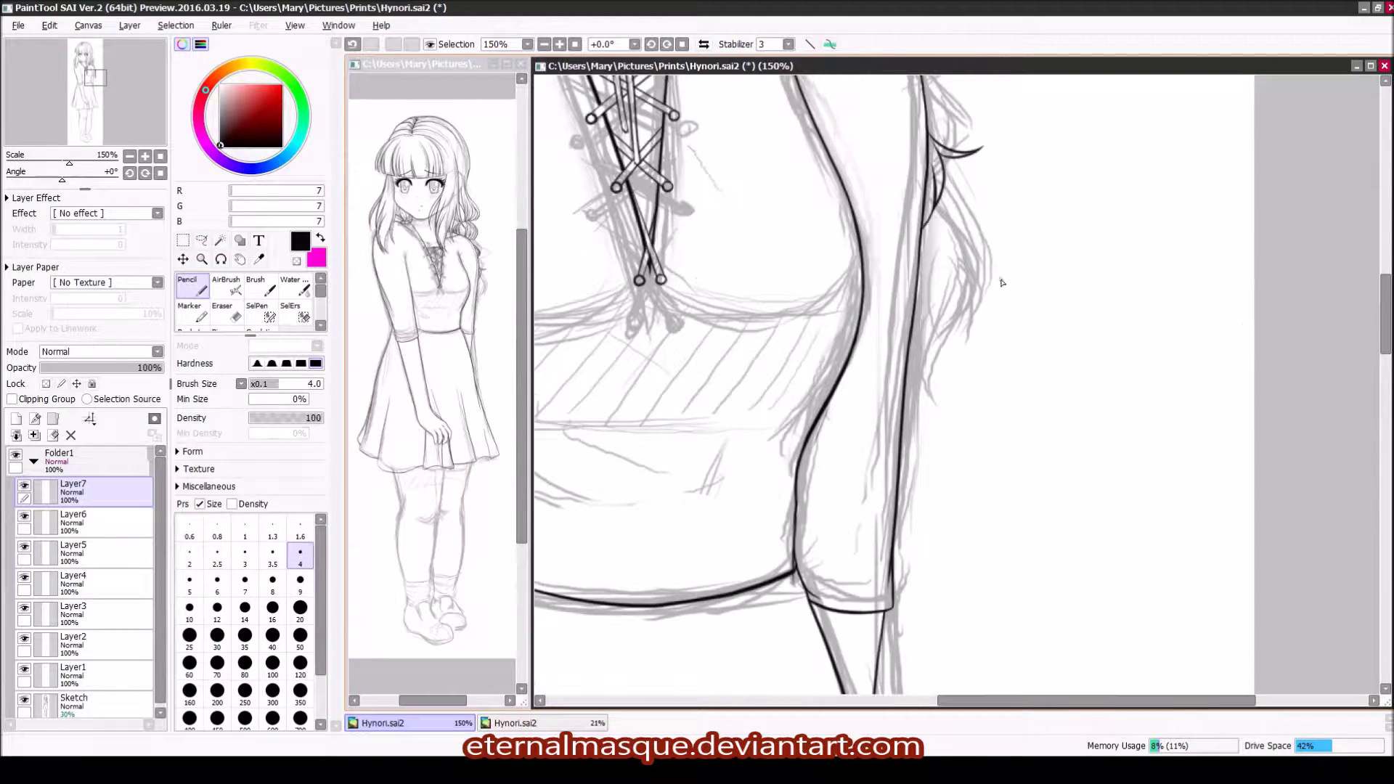
# Step: Ink the lower wavy hair locks behind the arm on a new layer and clean up the ends that cross the arm line
pyautogui.scroll(1, 953, 300)
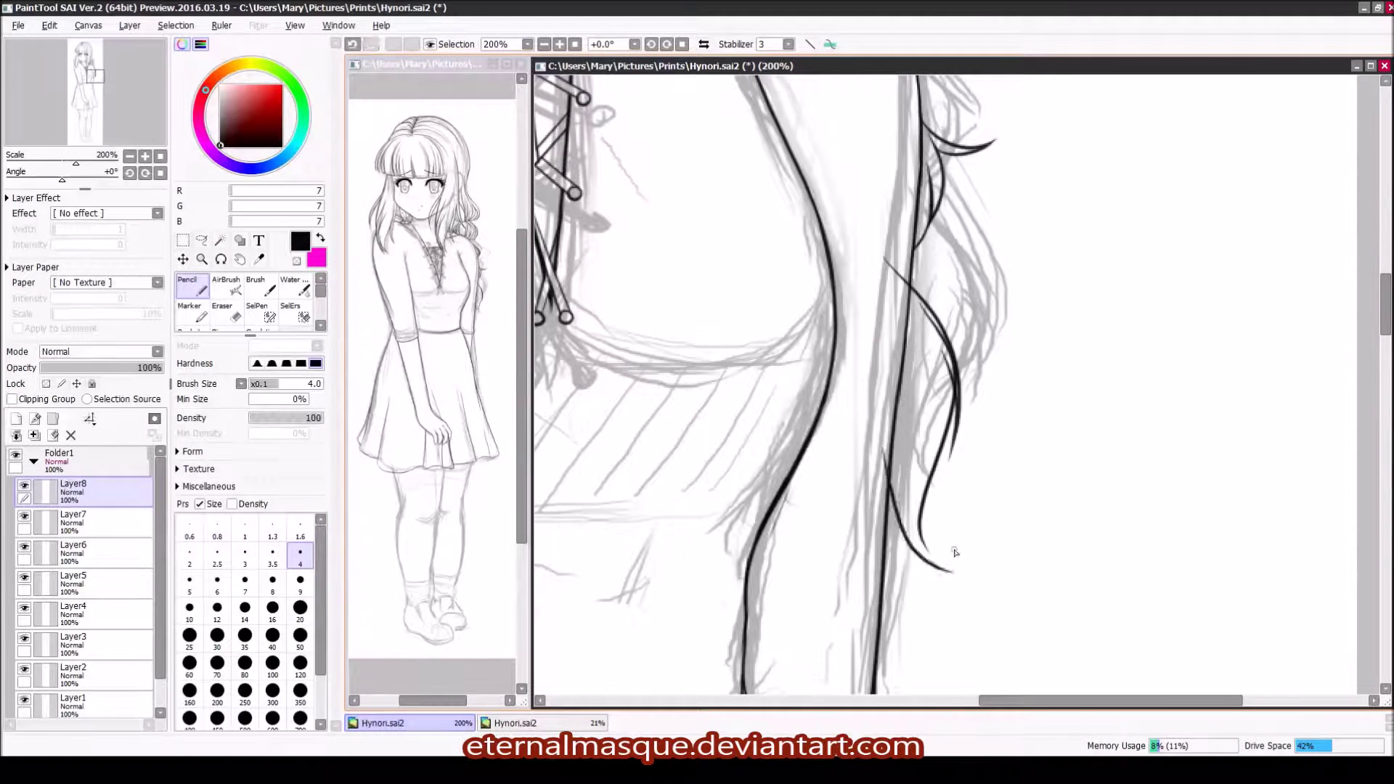
pyautogui.hotkey('ctrl', 'z')
pyautogui.press('n')
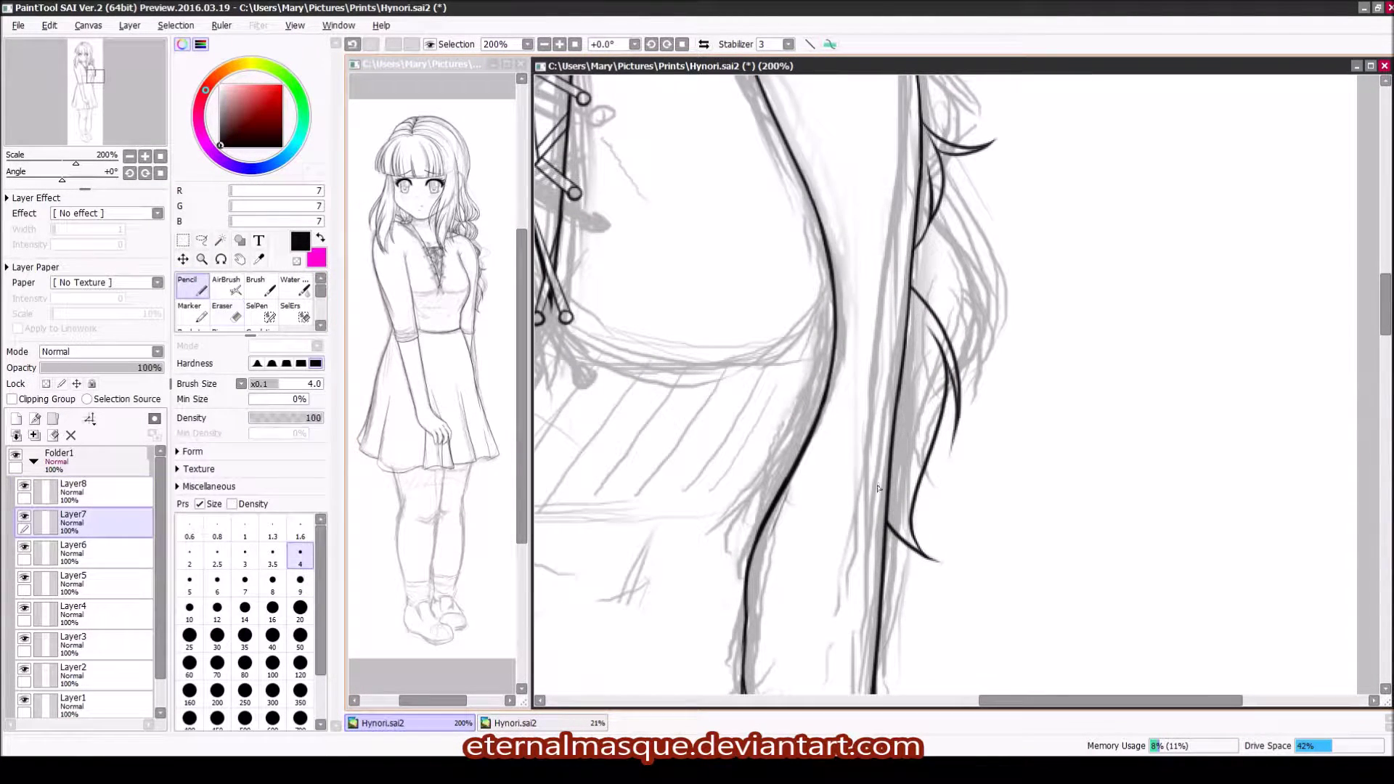
# Step: Ink the ear with its inner lines and the hair strands beside it, tidying the edge of the bangs
pyautogui.scroll(-2, 901, 267)
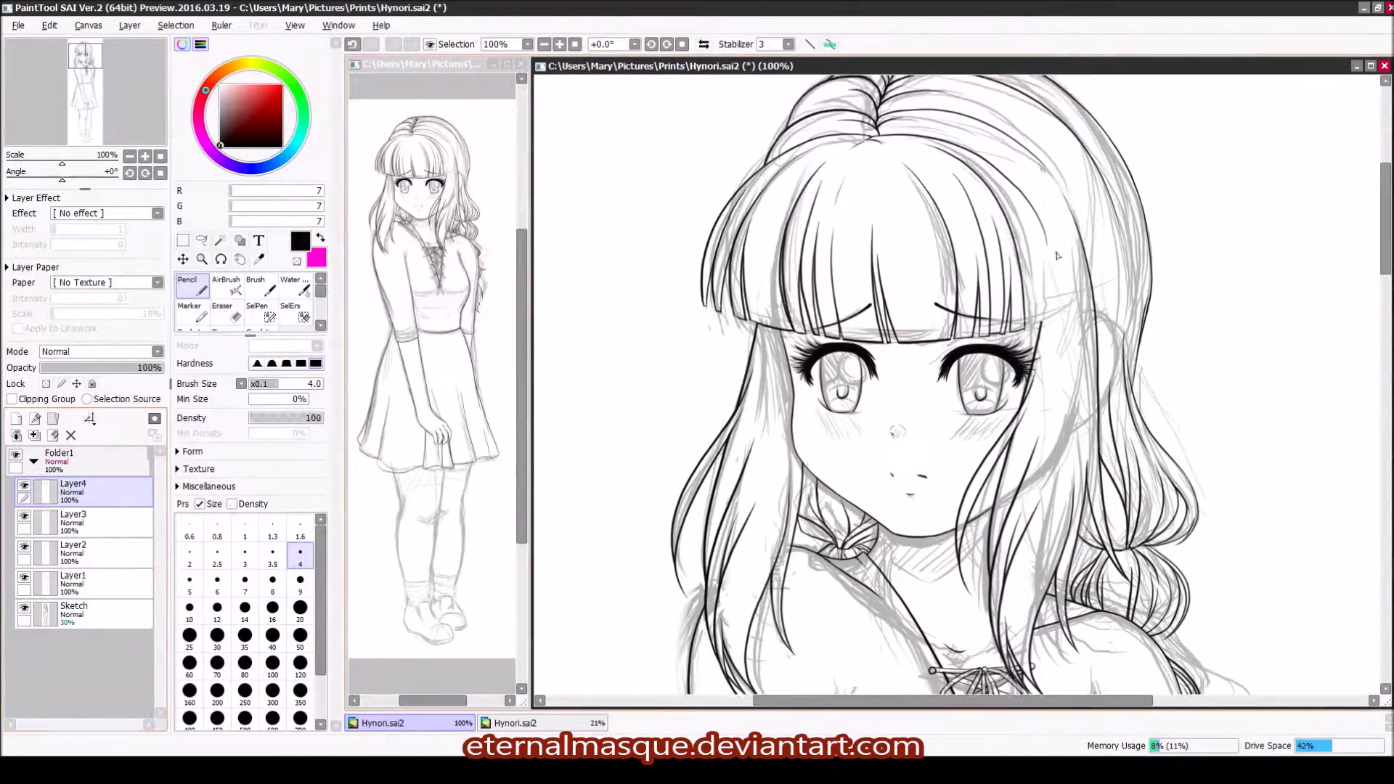
pyautogui.scroll(2, 1098, 257)
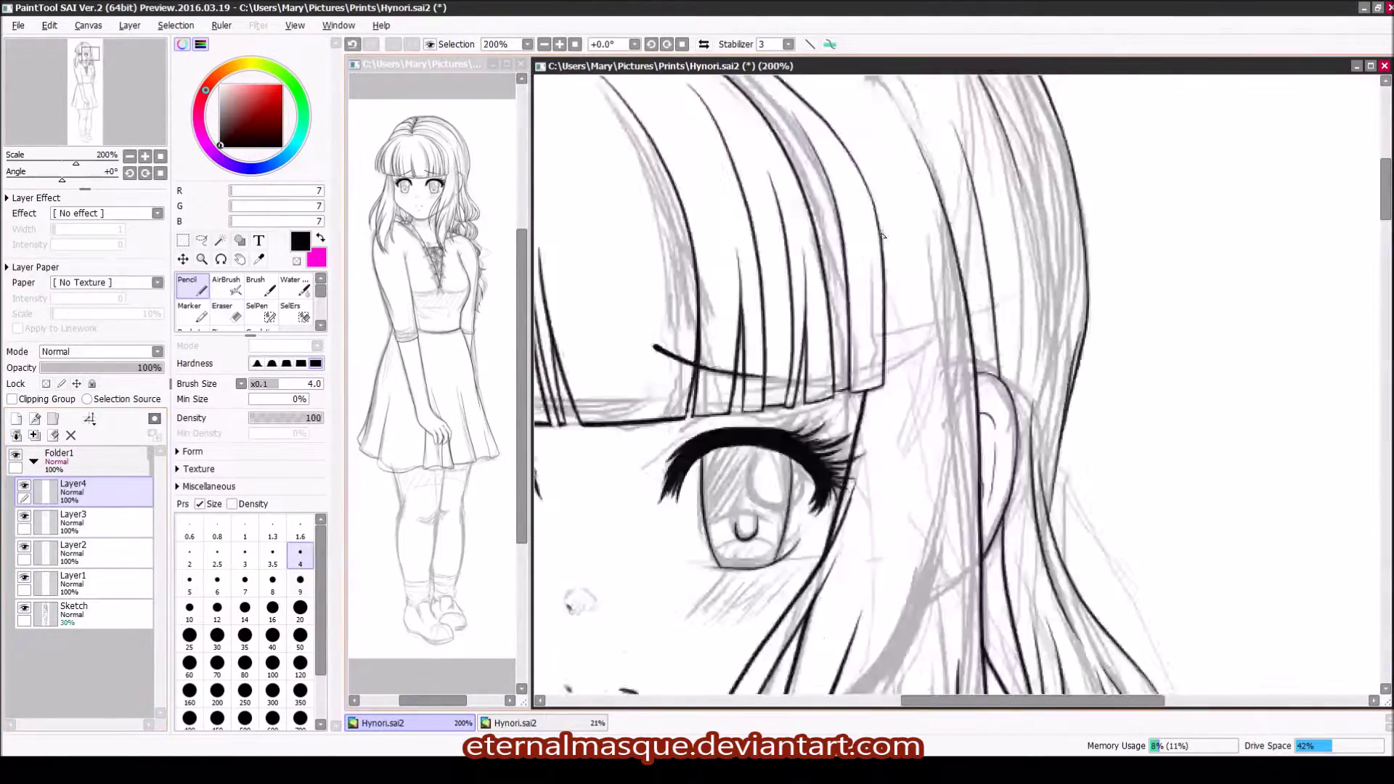
pyautogui.press('e')
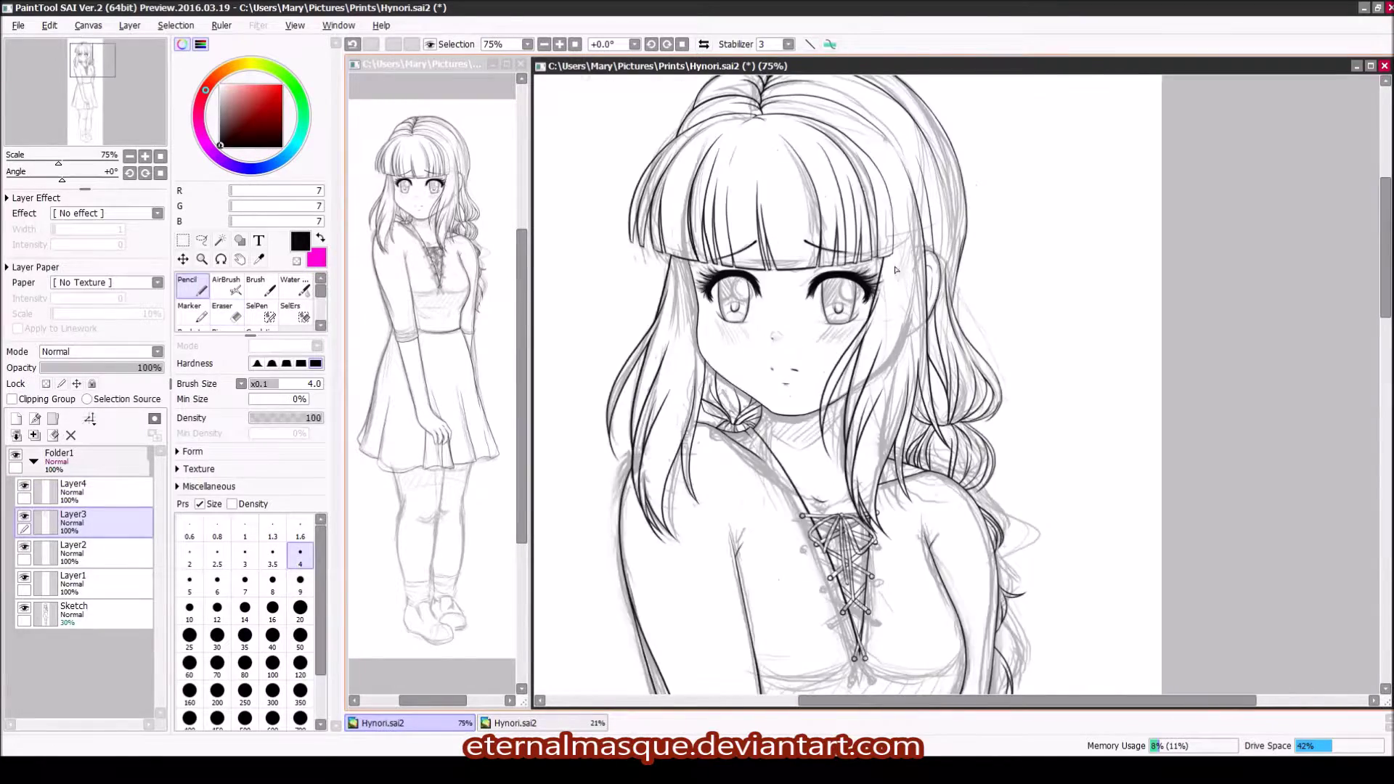
# Step: Draw a hair clip on Layer5 beside the outer eye, with thin curved bands and a five-pointed star outline
pyautogui.moveTo(942, 341)
pyautogui.mouseDown()
pyautogui.moveTo(942, 372)
pyautogui.moveTo(954, 351)
pyautogui.moveTo(976, 376)
pyautogui.mouseUp()
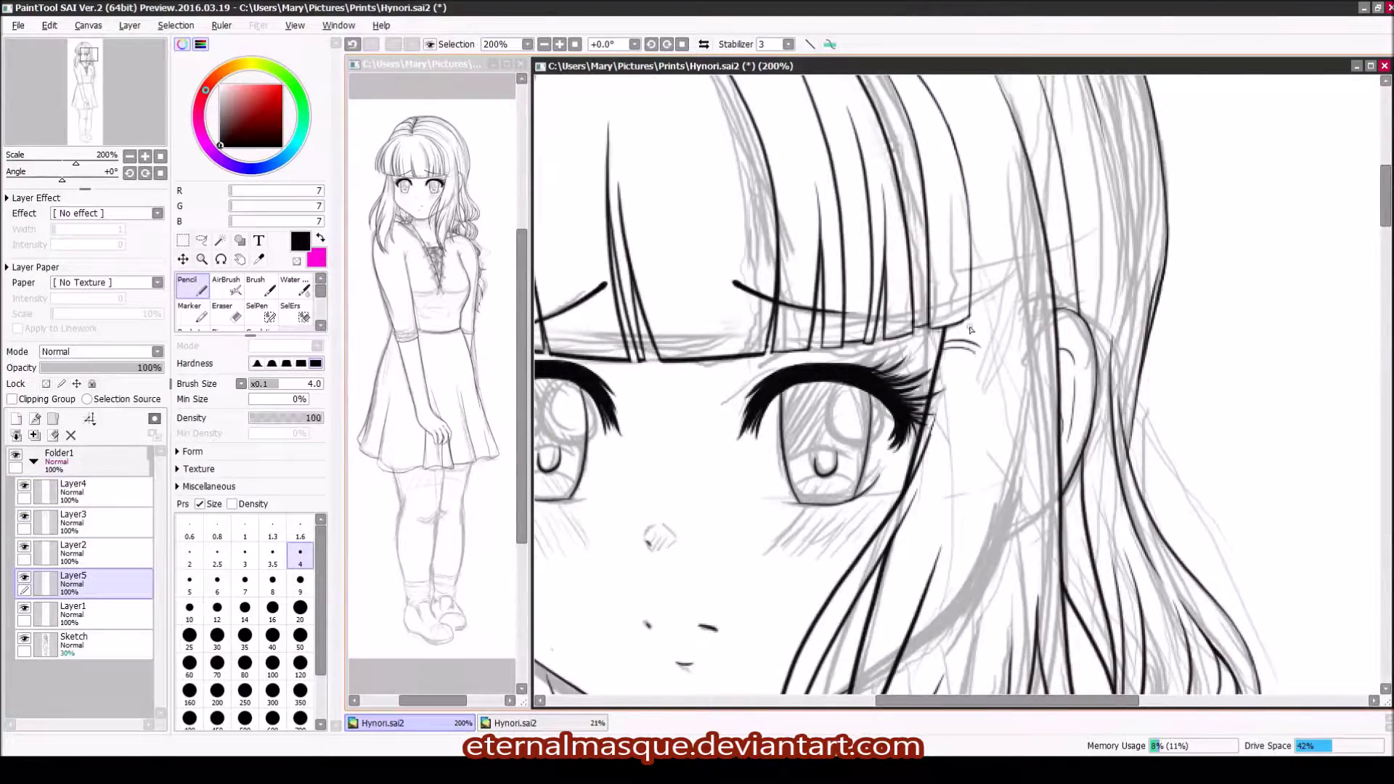
pyautogui.scroll(2, 971, 330)
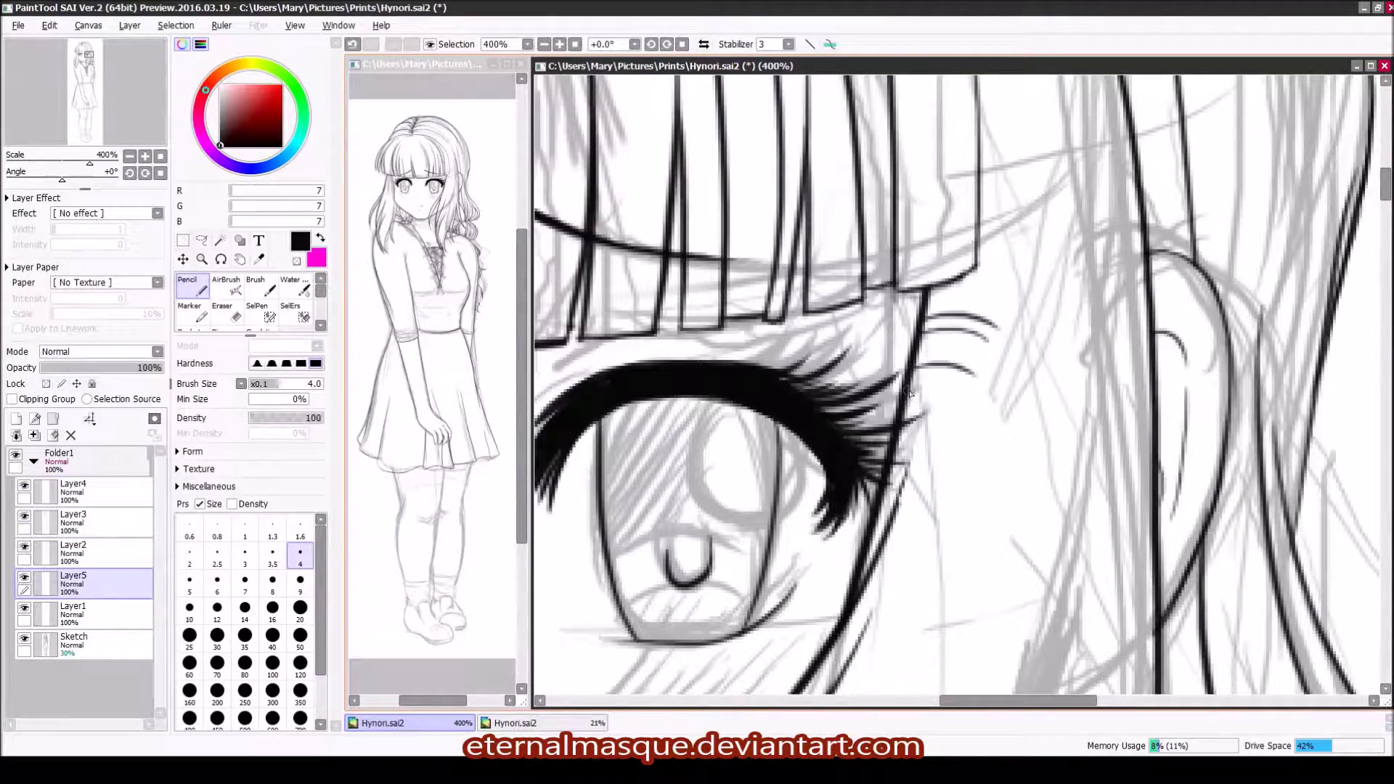
pyautogui.hotkey('ctrl', 'z')
pyautogui.moveTo(1053, 462); pyautogui.dragTo(975, 440)
pyautogui.scroll(-1, 1076, 437)
pyautogui.press('s')
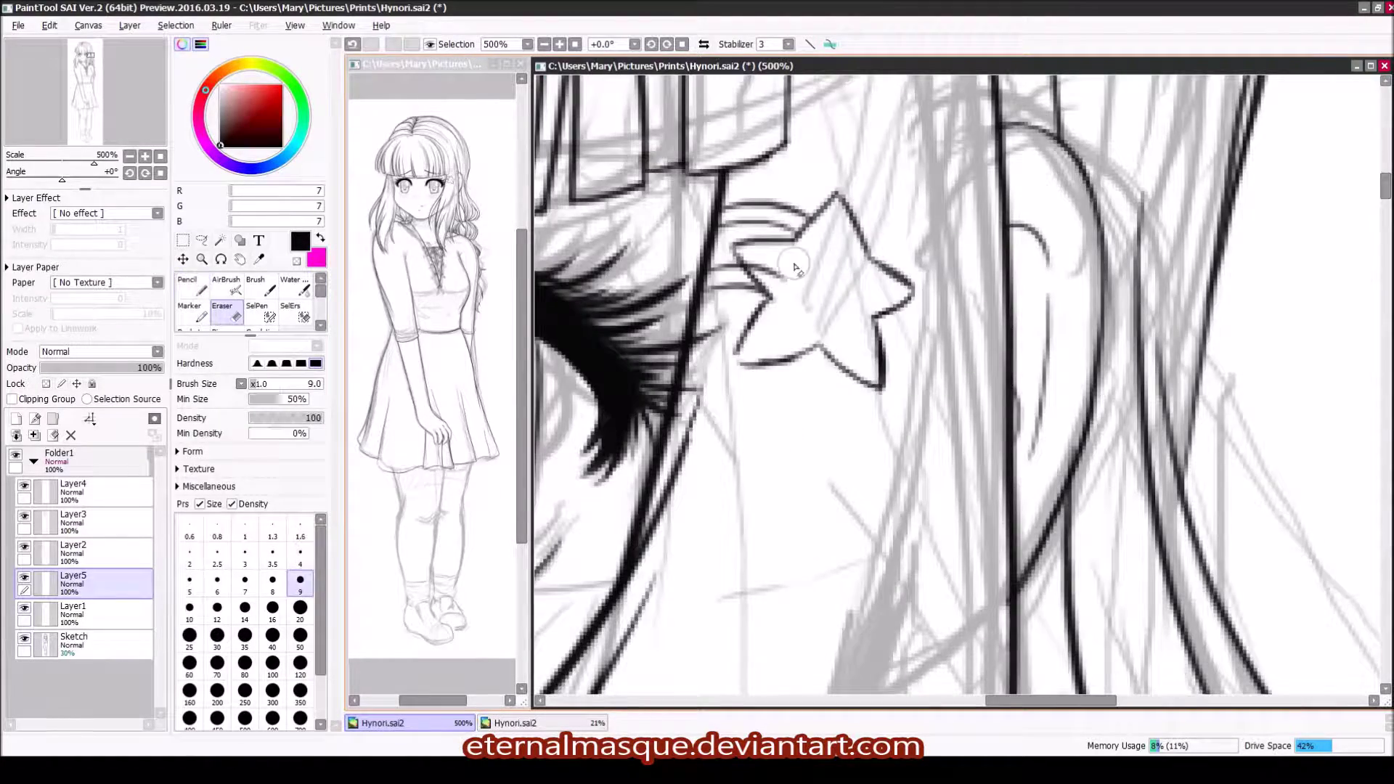
pyautogui.moveTo(848, 265); pyautogui.dragTo(816, 335)
# Step: Select the hair clip's star for transforming, deselect it, and rework its points with the pencil and eraser
pyautogui.press('ctrl')
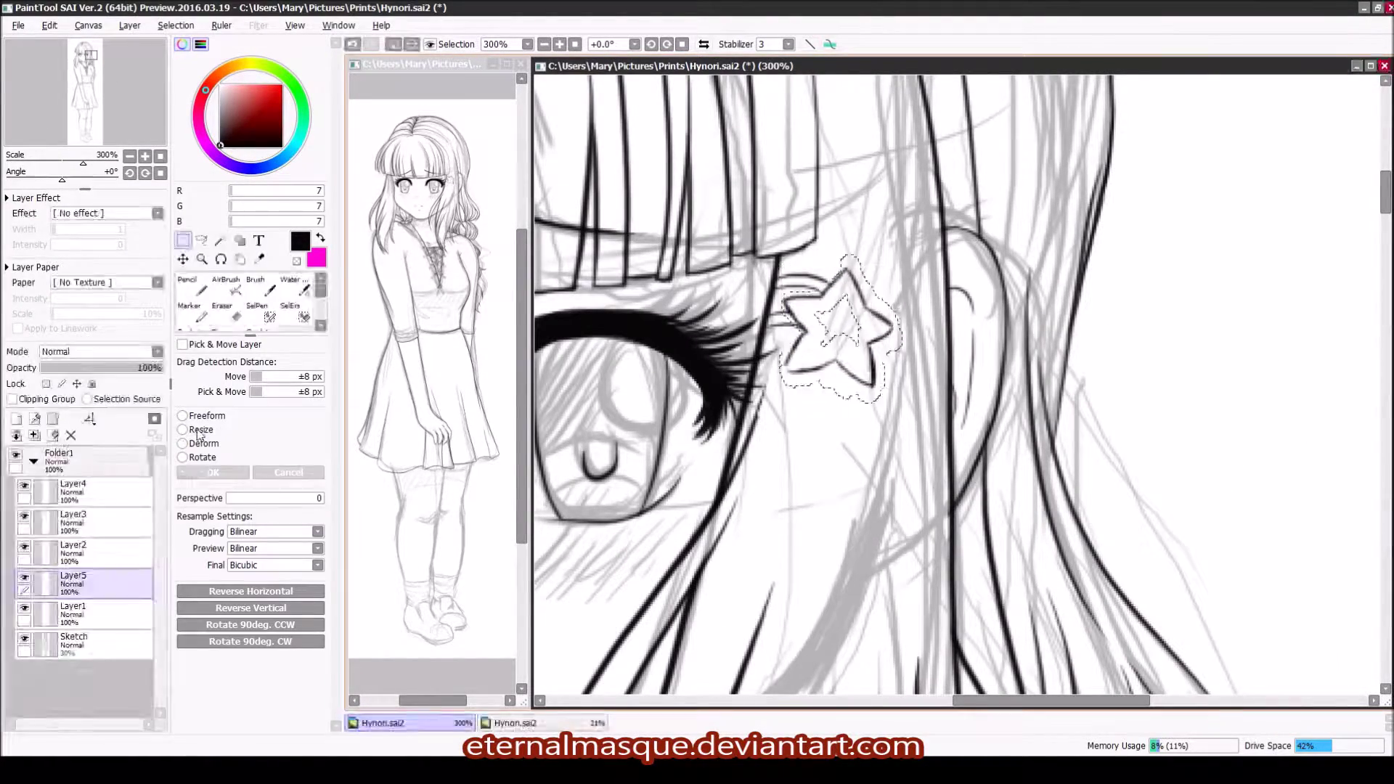
pyautogui.hotkey('ctrl', 'd')
pyautogui.press('n')
pyautogui.scroll(1, 801, 383)
pyautogui.press('Delete')
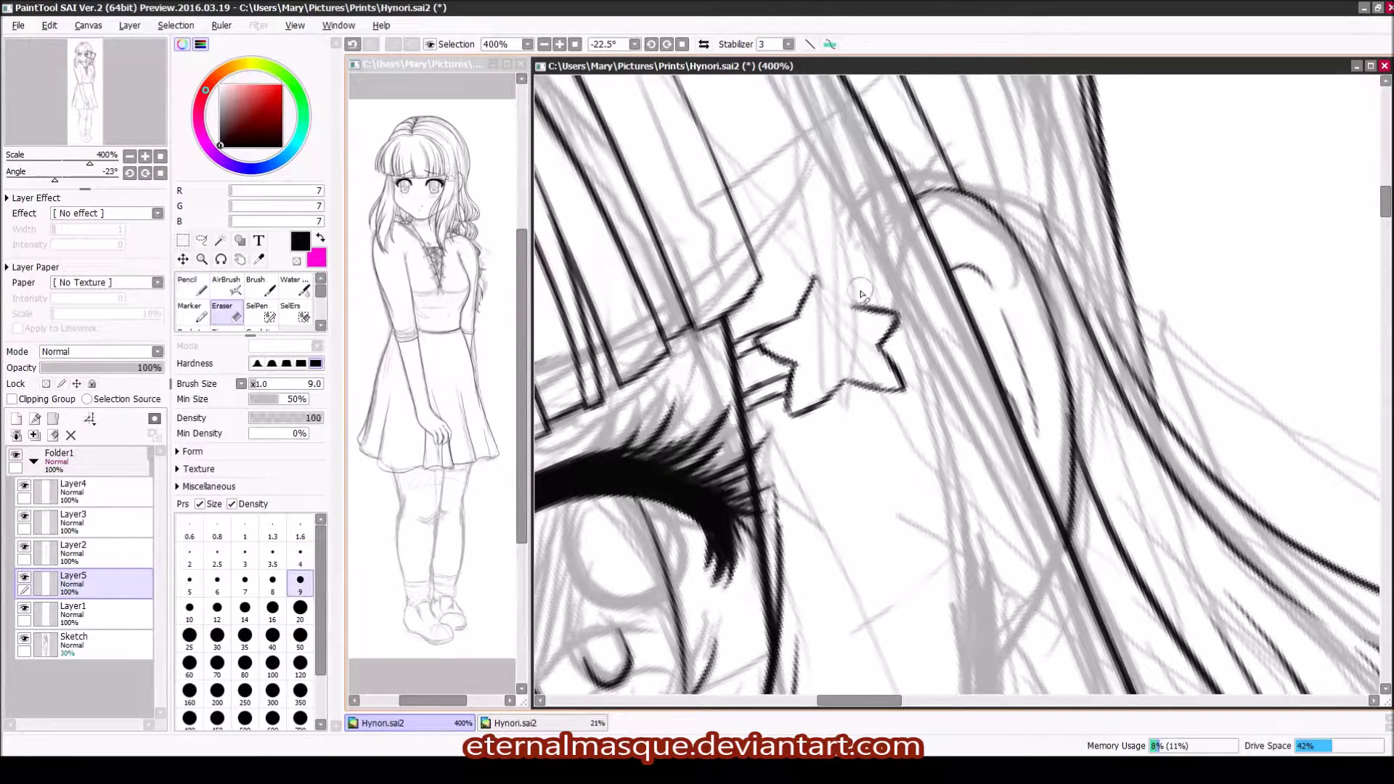
pyautogui.press('e')
pyautogui.press('Delete')
# Step: Move Layer5 with the hair clip to the top of the folder's layer stack
pyautogui.scroll(-6, 857, 309)
pyautogui.scroll(4, 857, 308)
pyautogui.scroll(-4, 857, 309)
pyautogui.scroll(-5, 836, 313)
pyautogui.scroll(-2, 837, 313)
pyautogui.moveTo(105, 552); pyautogui.dragTo(105, 484)
# Step: Ink the outer contour of the rear leg from skirt to sock, adjust it with a transform and erase the excess
pyautogui.scroll(3, 837, 363)
pyautogui.moveTo(951, 80); pyautogui.dragTo(857, 653)
pyautogui.press('ctrl')
pyautogui.hotkey('ctrl', 't')
pyautogui.press('Return')
pyautogui.press('e')
pyautogui.scroll(-5, 857, 363)
pyautogui.scroll(5, 865, 343)
# Step: Ink the inner calf line of the rear leg down to the ankle and merge its layer into the one below
pyautogui.press('n')
pyautogui.moveTo(795, 395); pyautogui.dragTo(814, 574)
pyautogui.hotkey('ctrl', 'e')
pyautogui.scroll(3, 922, 309)
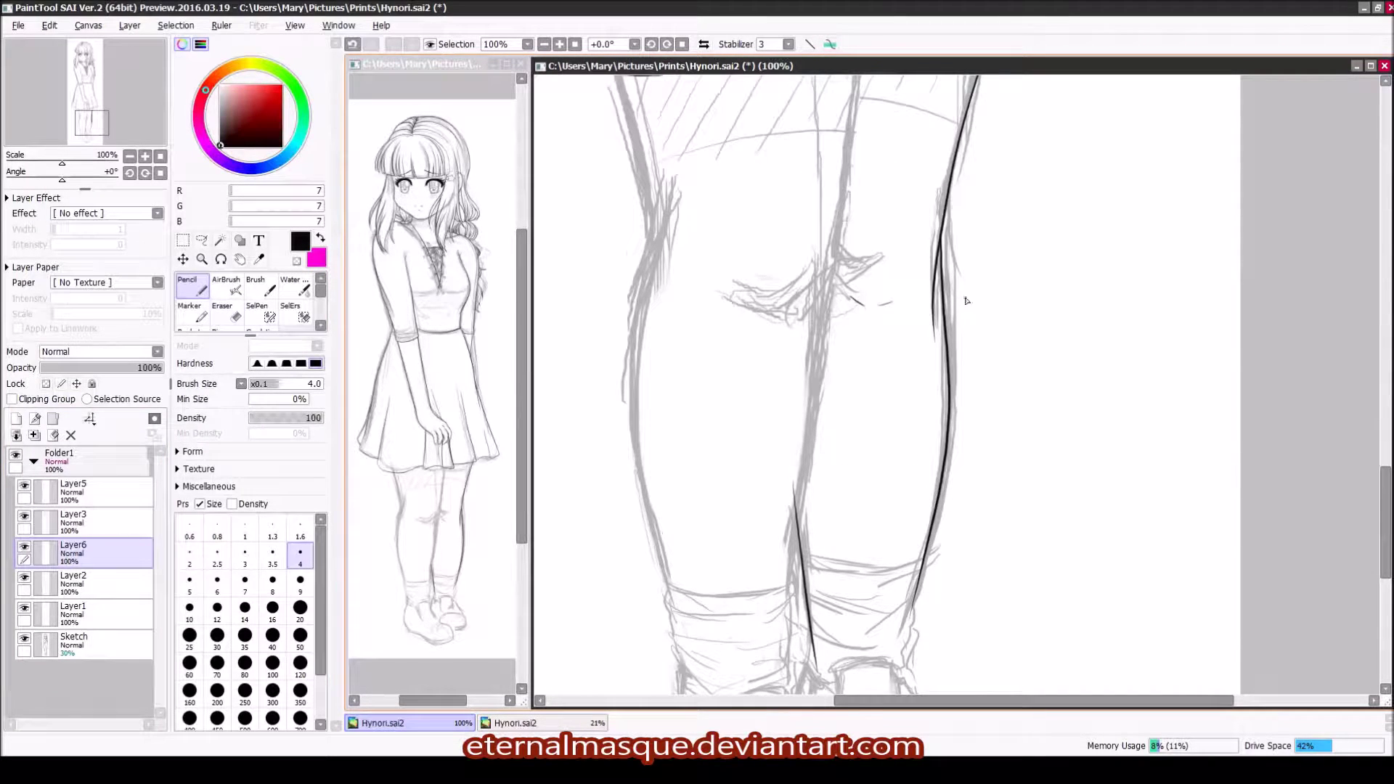
# Step: Ink the outer thigh and calf lines of the front leg, adjust them with a transform and trim their crossing at the knee
pyautogui.scroll(-2, 885, 316)
pyautogui.scroll(1, 885, 316)
pyautogui.hotkey('ctrl', 't')
pyautogui.moveTo(831, 592); pyautogui.dragTo(842, 586)
pyautogui.press('Return')
pyautogui.press('e')
pyautogui.scroll(3, 807, 398)
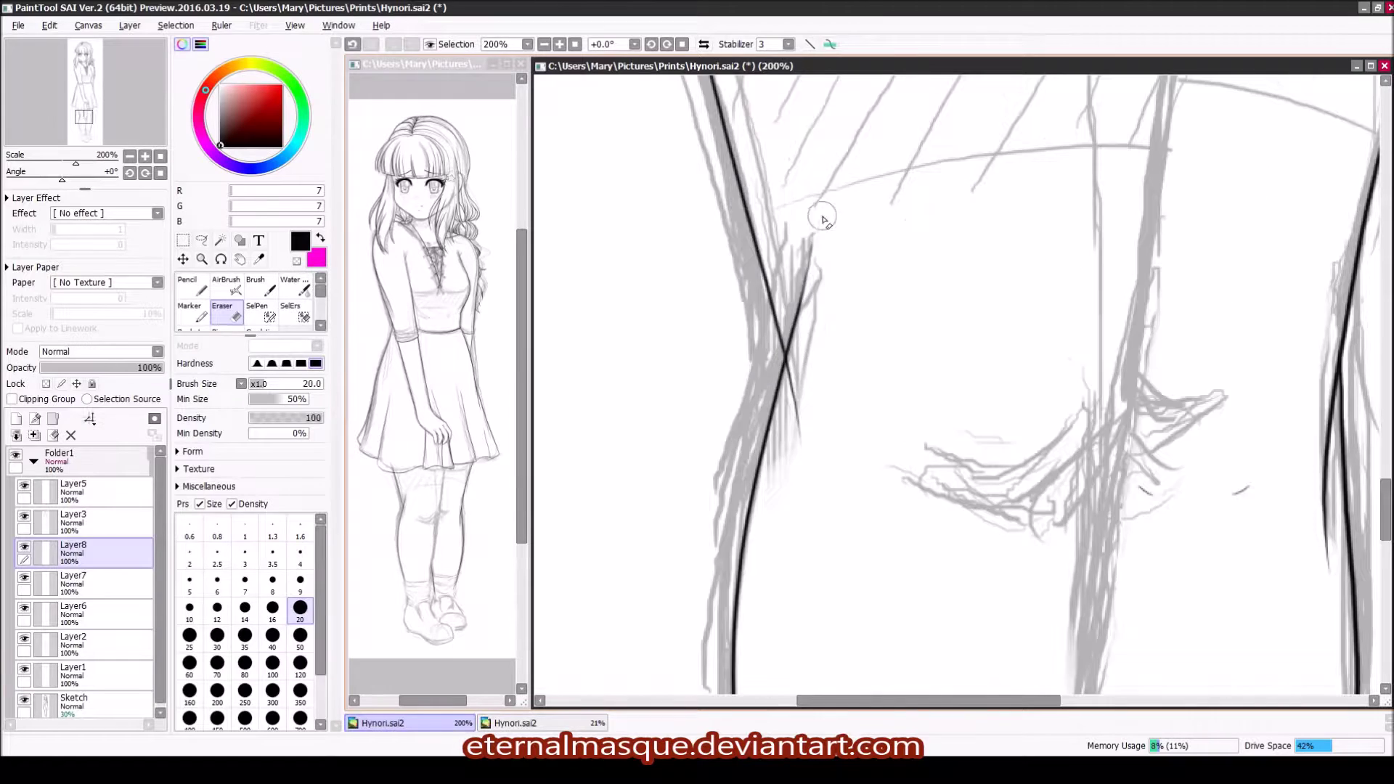
# Step: Ink the long inner line between the legs from the skirt hem to the ankle on Layer7
pyautogui.scroll(-3, 808, 398)
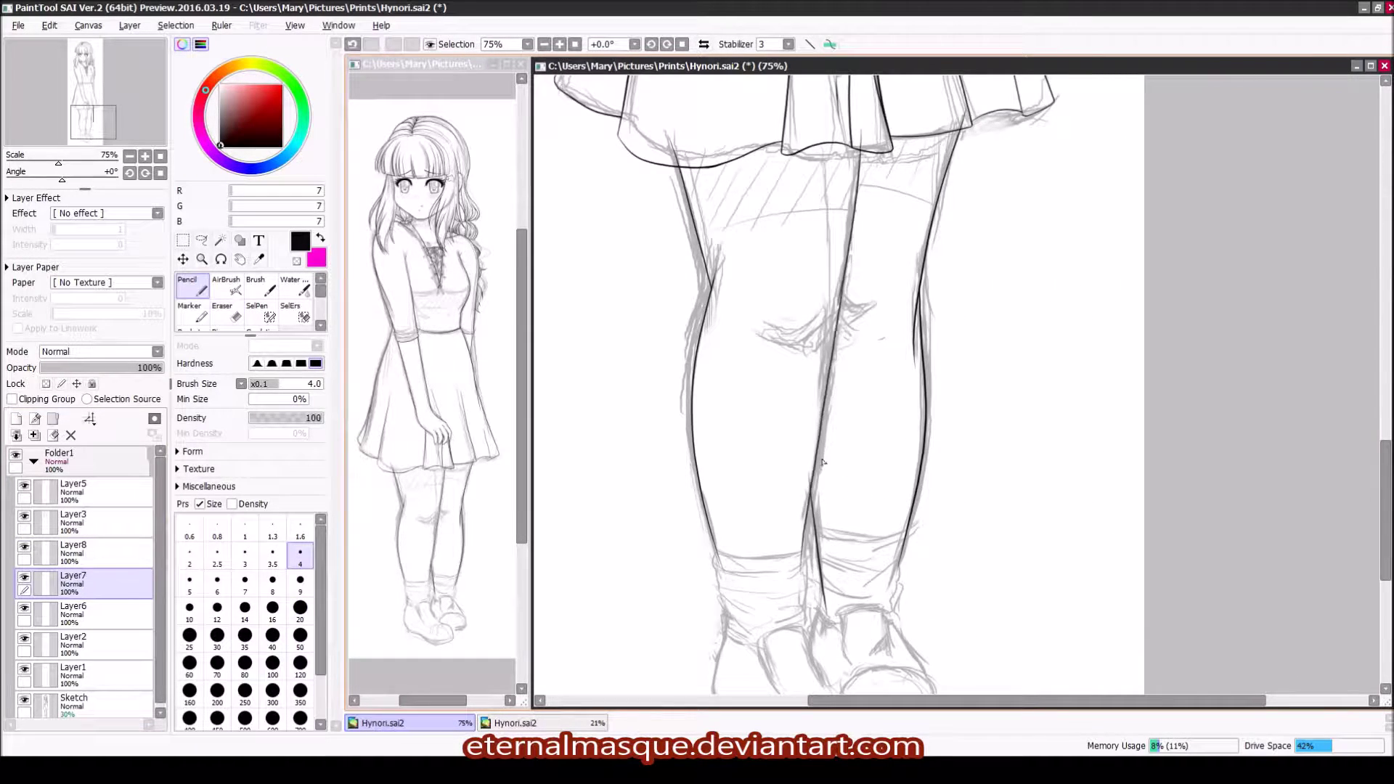
pyautogui.scroll(2, 823, 462)
pyautogui.scroll(-1, 823, 462)
# Step: Erase the rough knee and leg guide lines on the Sketch layer and return to Layer6 with the pencil
pyautogui.press('e')
pyautogui.click(73, 701)
pyautogui.moveTo(893, 464)
pyautogui.mouseDown()
pyautogui.moveTo(716, 467)
pyautogui.moveTo(900, 610)
pyautogui.mouseUp()
pyautogui.scroll(2, 897, 419)
pyautogui.click(72, 579)
pyautogui.click(73, 610)
pyautogui.press('n')
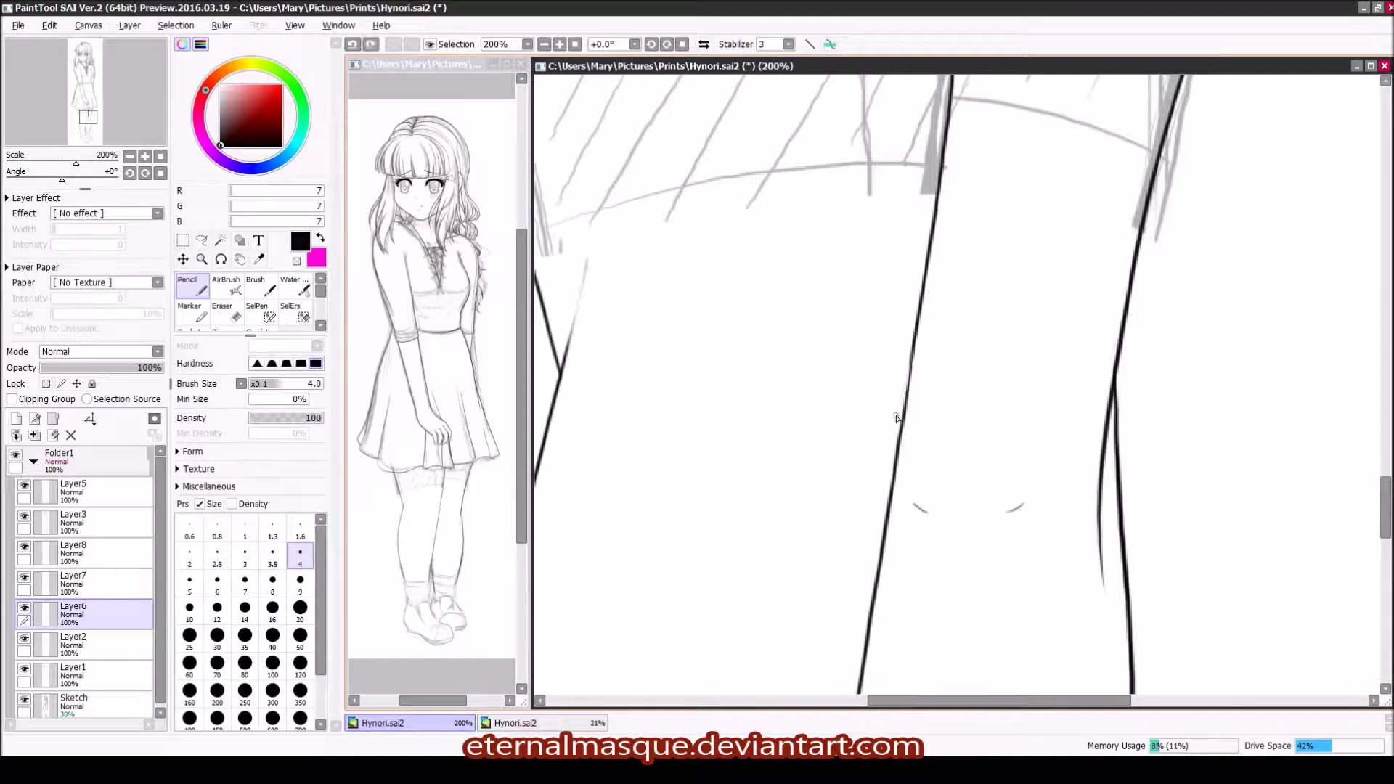
pyautogui.scroll(-1, 875, 412)
pyautogui.moveTo(875, 412); pyautogui.dragTo(793, 331)
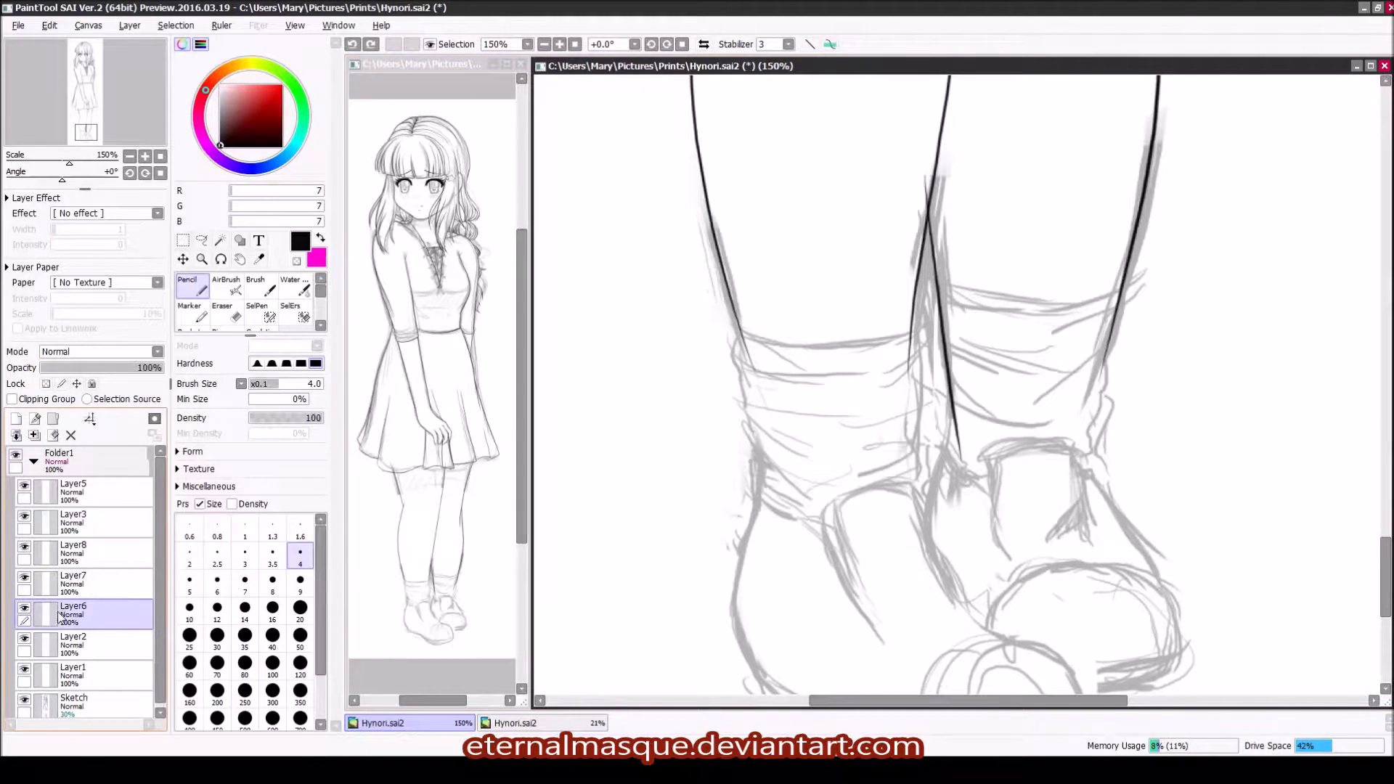
# Step: Merge the leg line layers Layer8 and Layer7 down into Layer6
pyautogui.click(73, 548)
pyautogui.hotkey('ctrl', 'e')
pyautogui.hotkey('ctrl', 'e')
pyautogui.scroll(3, 669, 445)
pyautogui.scroll(-3, 668, 444)
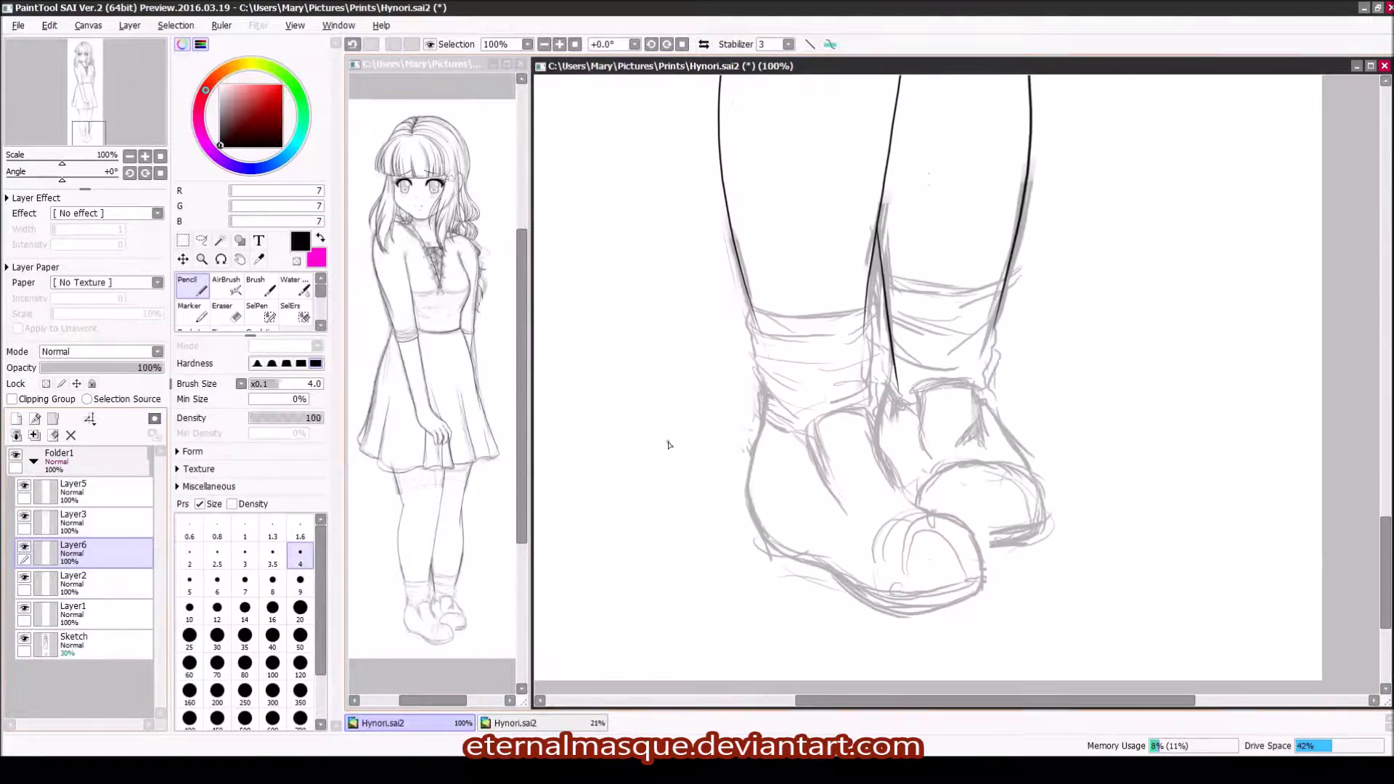
# Step: Ink the rear foot's sock on a new layer, with its curved cuff, wrinkled sides and fold lines
pyautogui.hotkey('ctrl', 'shift', 'n')
pyautogui.scroll(2, 901, 290)
pyautogui.moveTo(843, 248); pyautogui.dragTo(1129, 243)
pyautogui.moveTo(997, 299); pyautogui.dragTo(1122, 251)
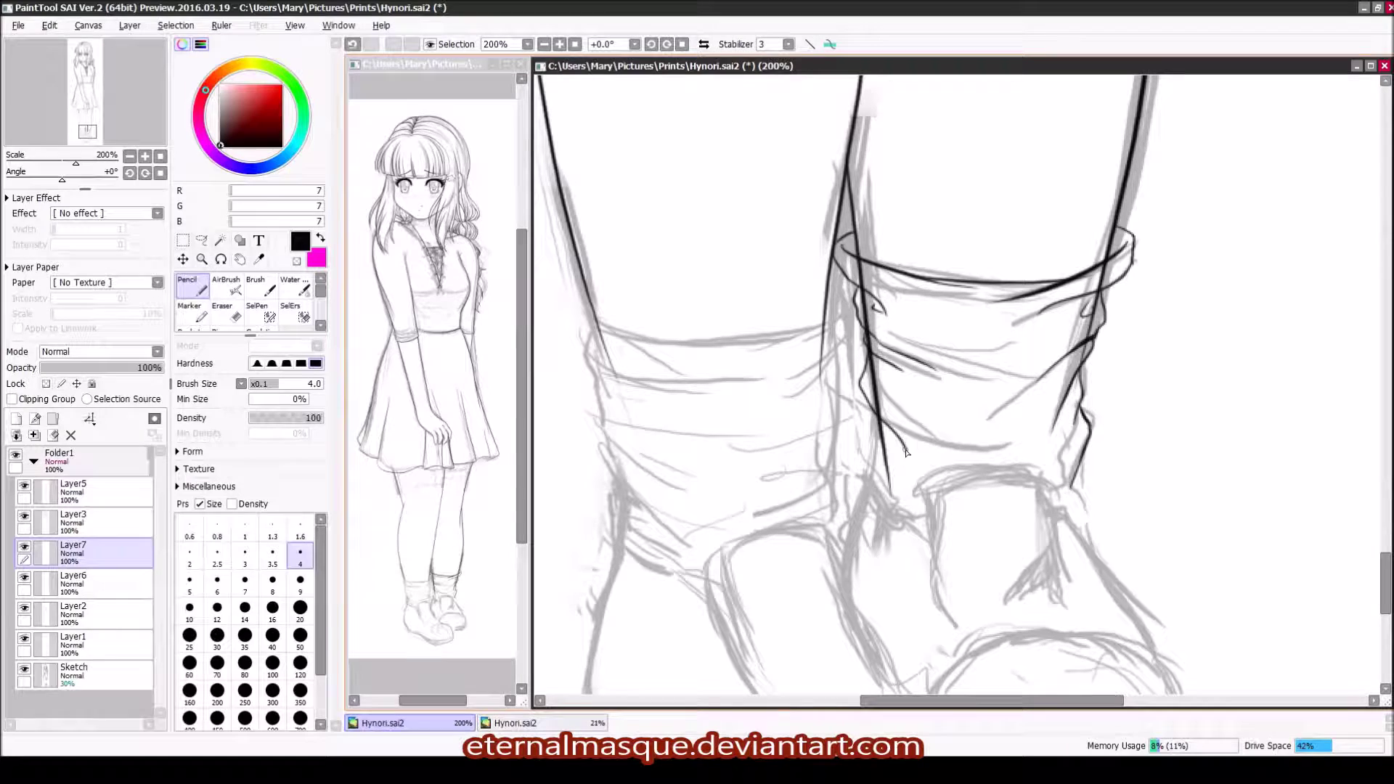
# Step: Add Layer8 and ink the rear shoe's tongue with its top edge, sides and short crease marks
pyautogui.hotkey('ctrl', 'shift', 'n')
pyautogui.moveTo(917, 490); pyautogui.dragTo(964, 471)
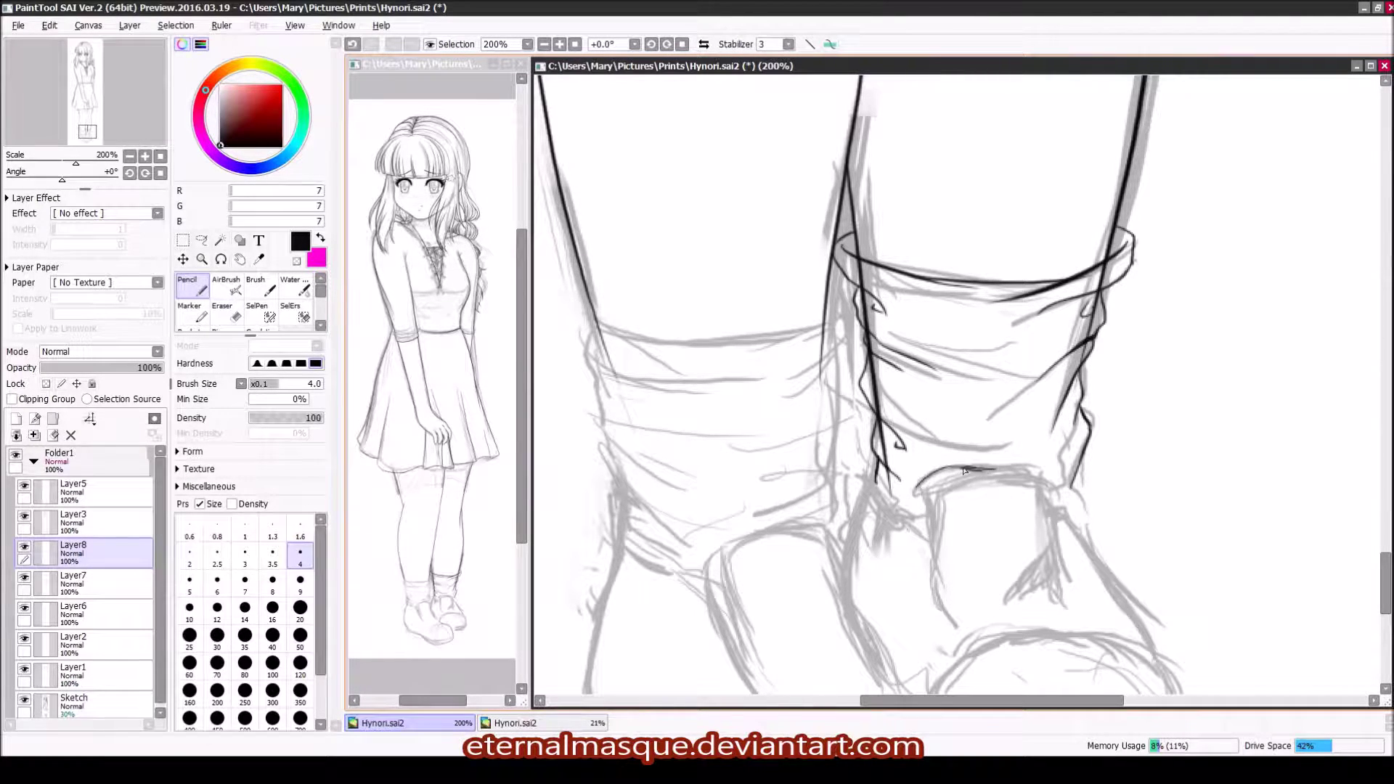
pyautogui.moveTo(1045, 588); pyautogui.dragTo(984, 516)
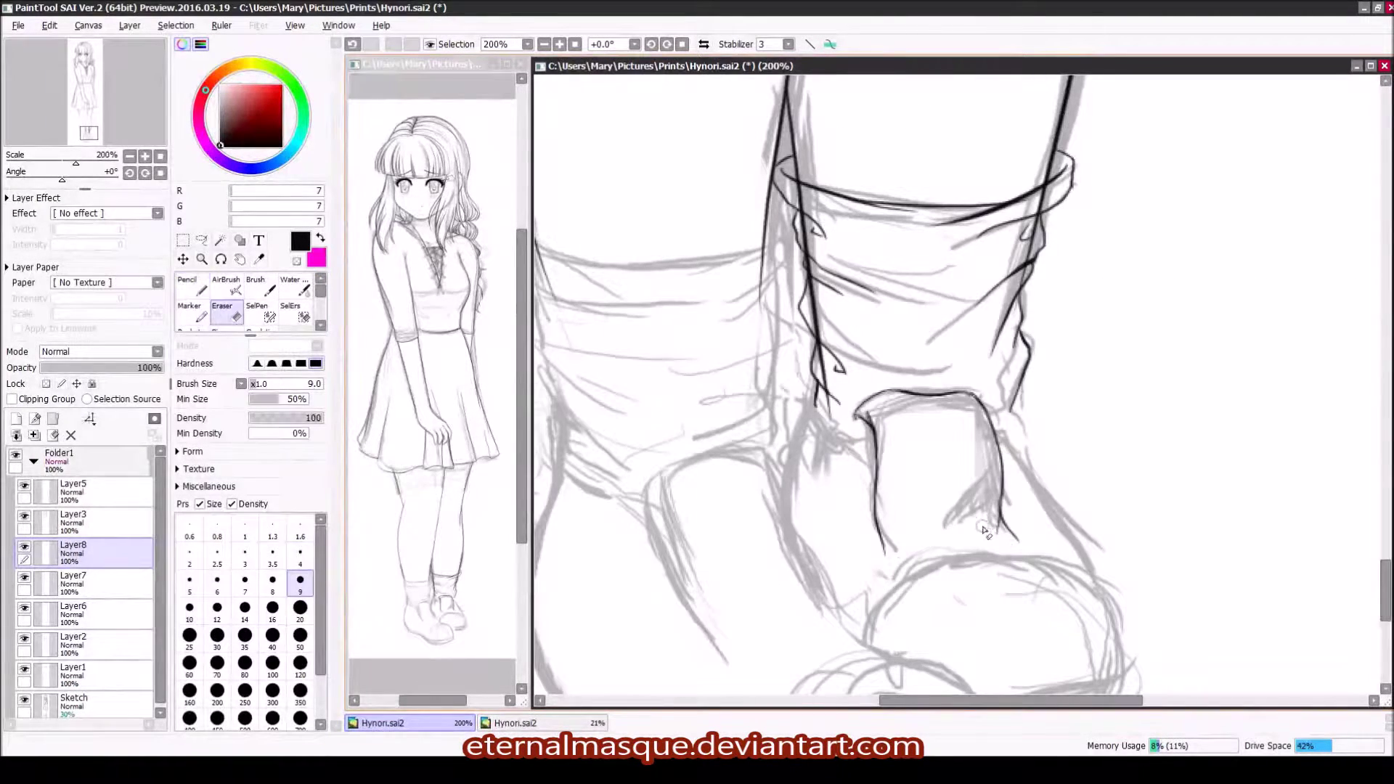
pyautogui.moveTo(860, 464); pyautogui.dragTo(986, 428)
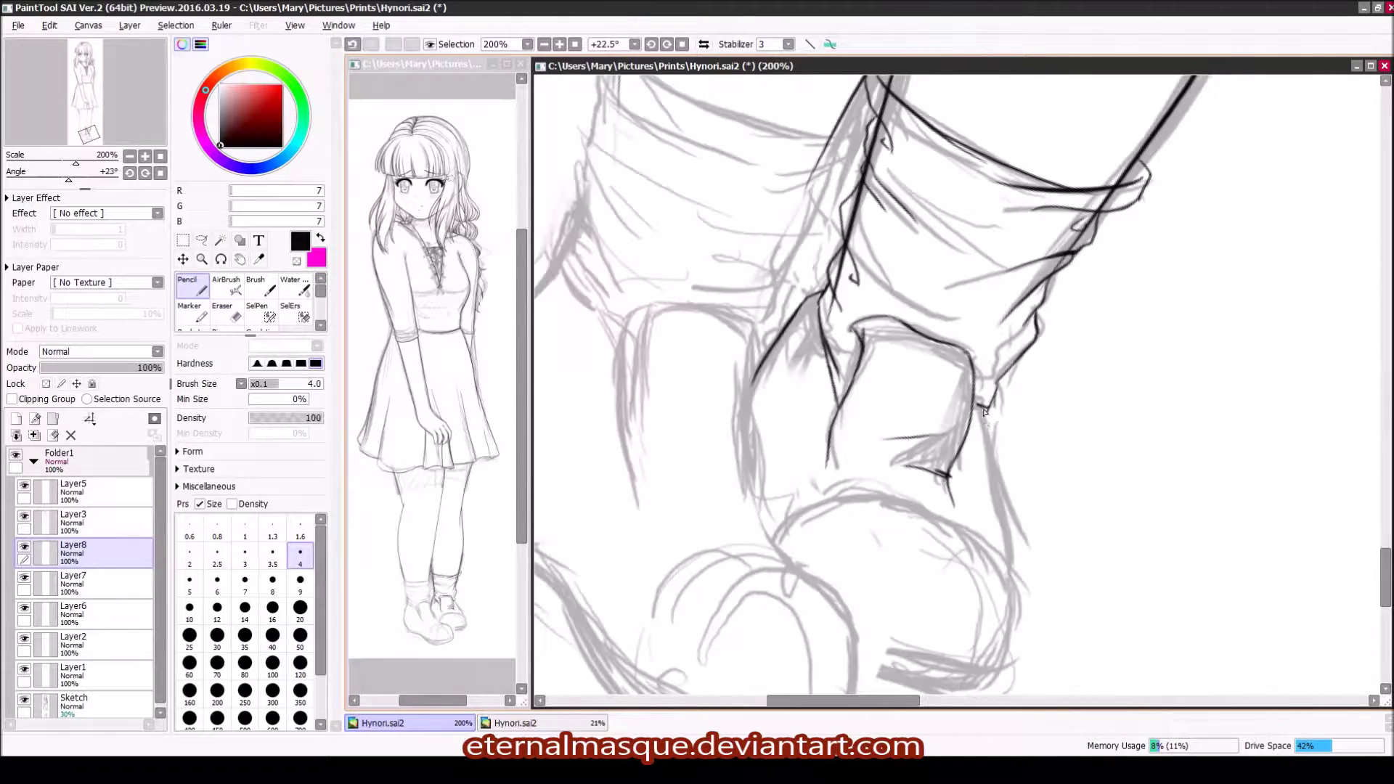
# Step: Ink the rear shoe's outer side down around the toe and add the double line of its sole
pyautogui.press('Home')
pyautogui.hotkey('ctrl', '+')
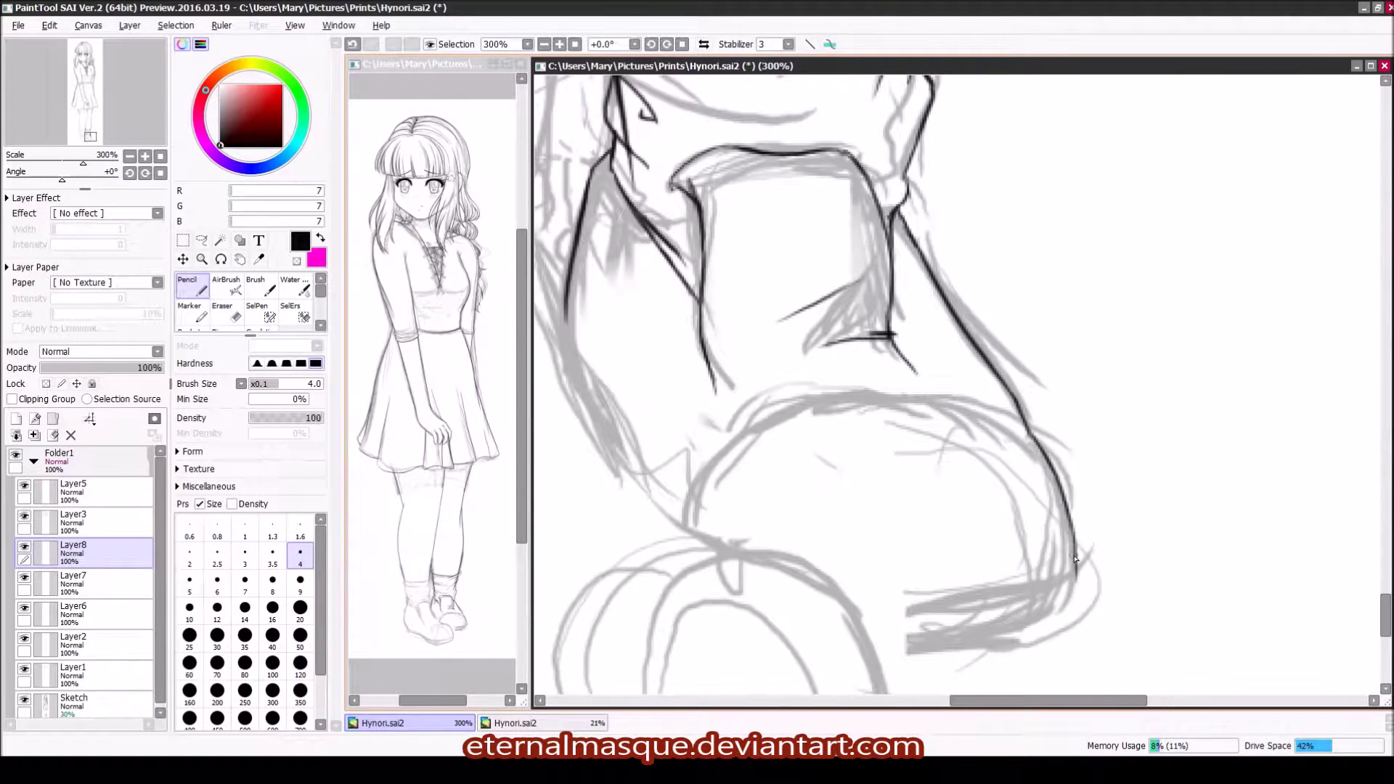
pyautogui.moveTo(1046, 645)
pyautogui.mouseDown()
pyautogui.moveTo(697, 276)
pyautogui.moveTo(740, 564)
pyautogui.moveTo(922, 420)
pyautogui.mouseUp()
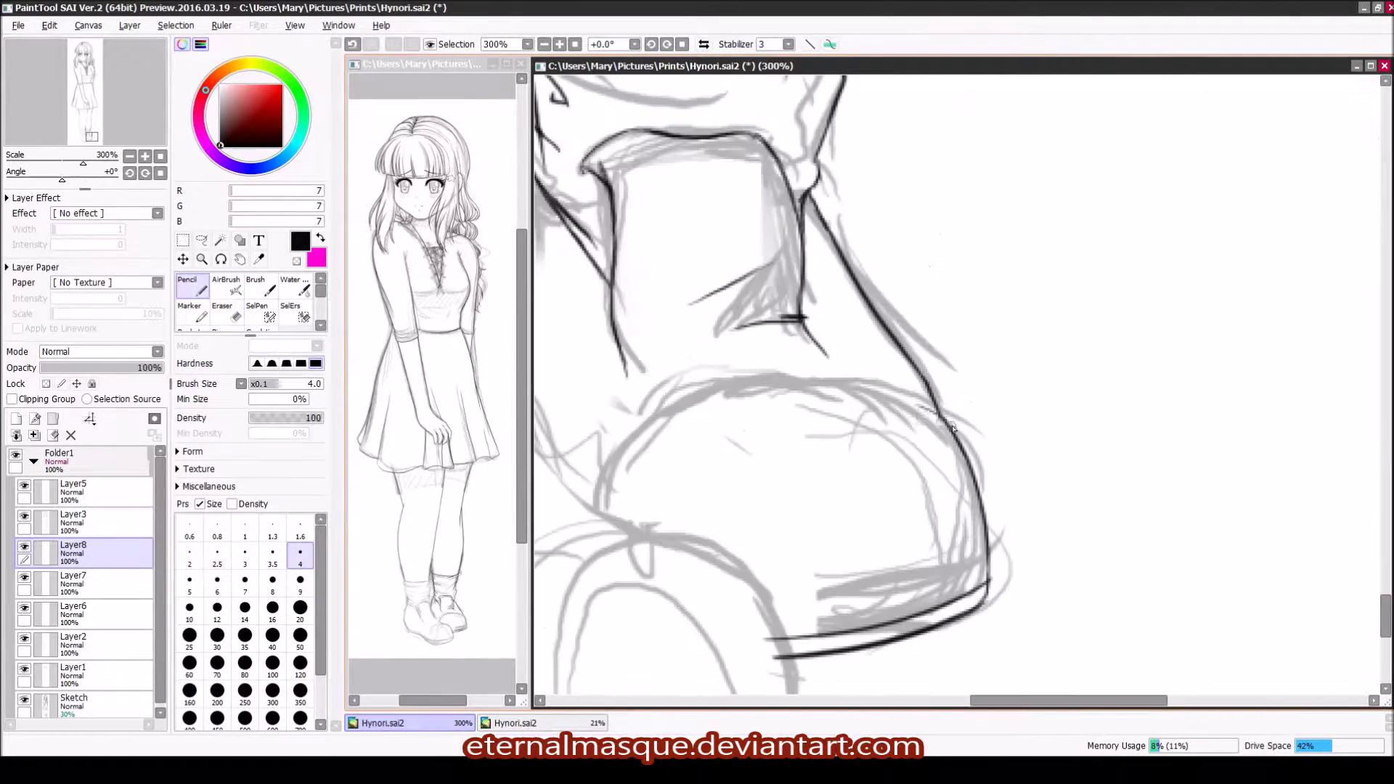
pyautogui.moveTo(735, 422); pyautogui.dragTo(727, 386)
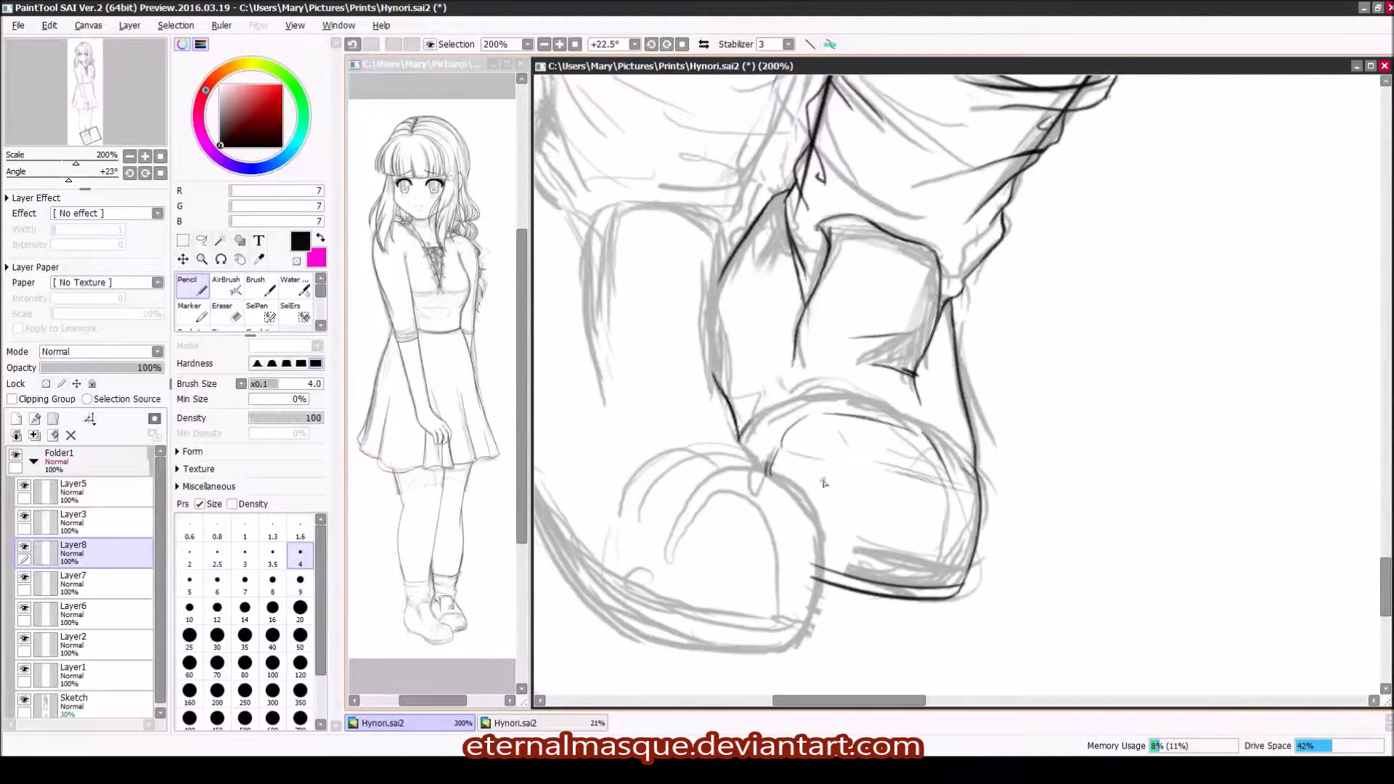
# Step: Add the crease lines on the rear shoe's toe, finish its inner side and erase stray line ends
pyautogui.press('Home')
pyautogui.hotkey('ctrl', '+')
pyautogui.moveTo(955, 460)
pyautogui.mouseDown()
pyautogui.moveTo(1046, 447)
pyautogui.moveTo(877, 482)
pyautogui.mouseUp()
pyautogui.hotkey('ctrl', '-')
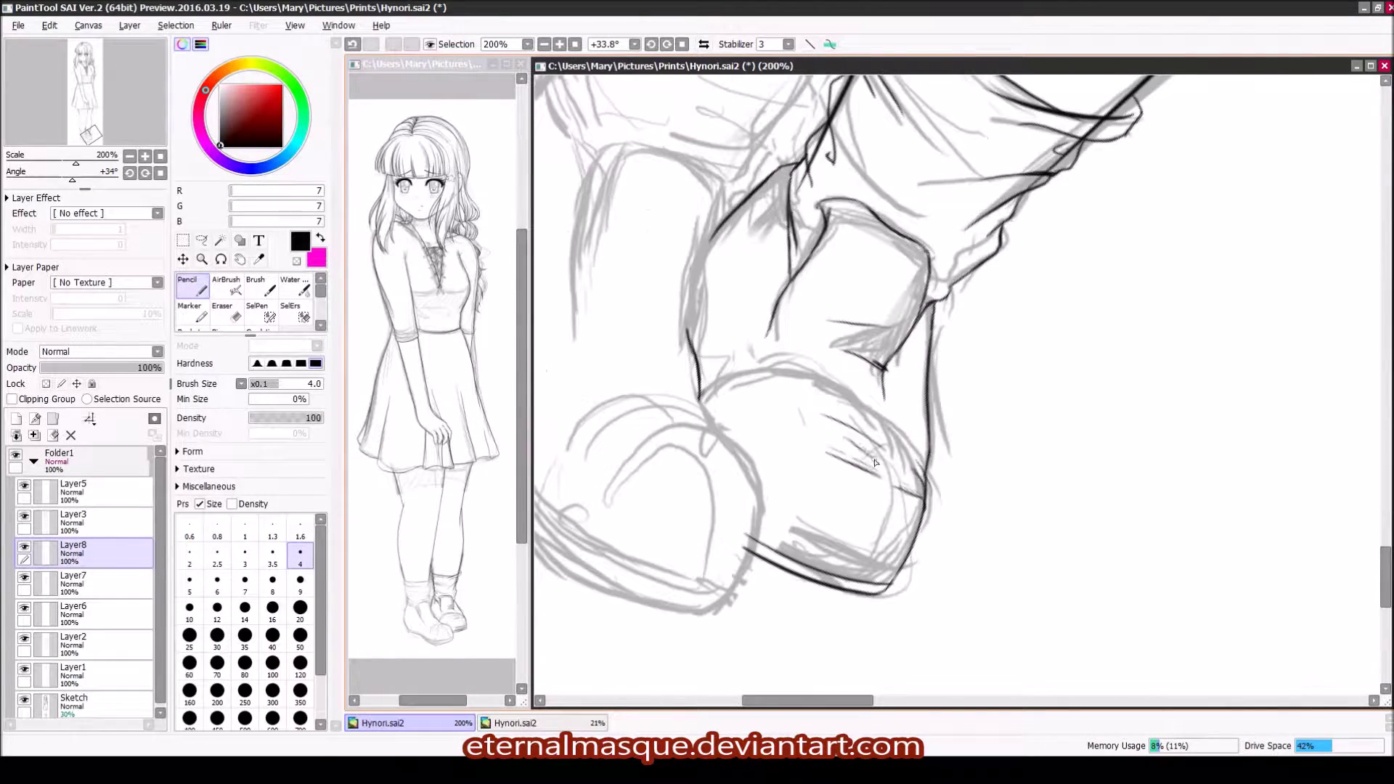
pyautogui.moveTo(690, 306); pyautogui.dragTo(708, 423)
pyautogui.press('e')
pyautogui.hotkey('ctrl', '+')
pyautogui.hotkey('ctrl', '-')
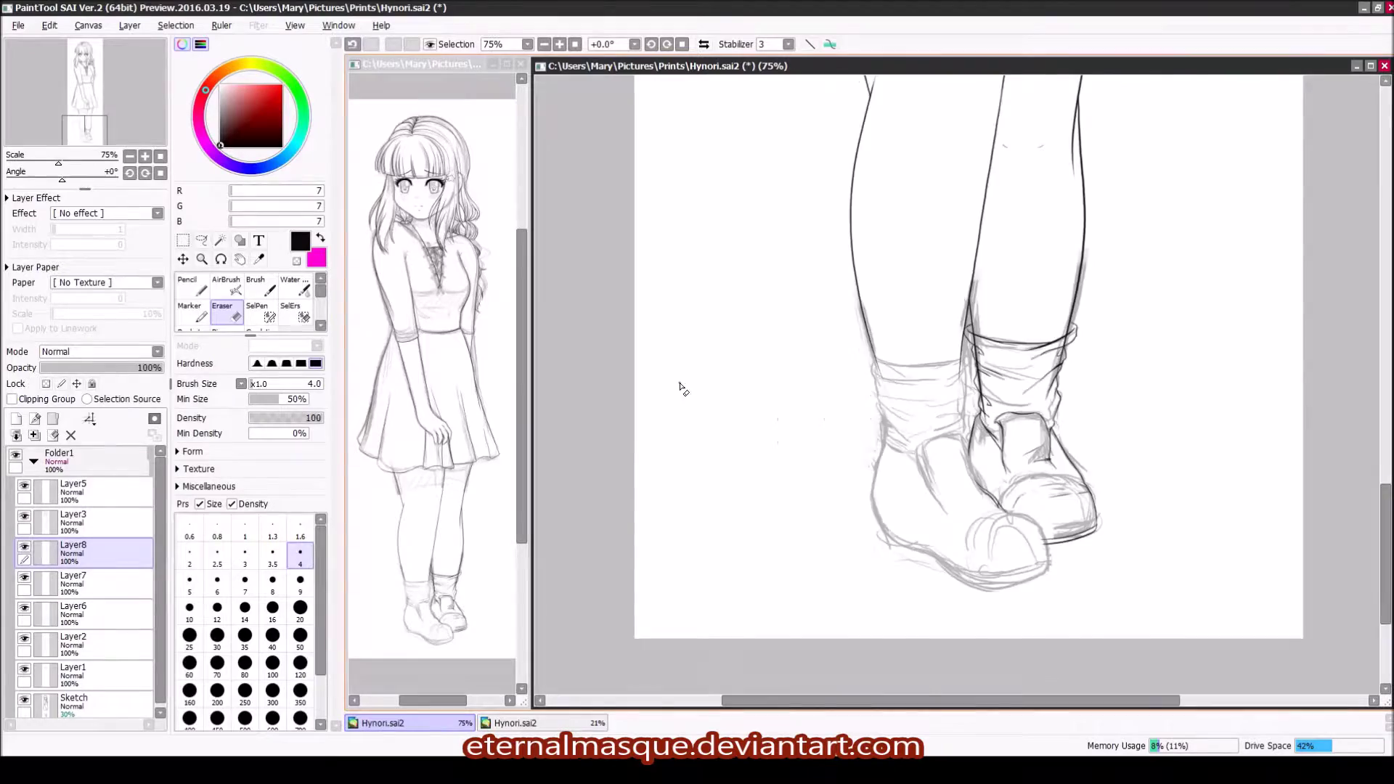
# Step: Ink the front shoe's outer contour from the heel along the bottom of the sole to the toe
pyautogui.press('n')
pyautogui.press('End')
pyautogui.moveTo(681, 399); pyautogui.dragTo(708, 653)
pyautogui.hotkey('ctrl', '+')
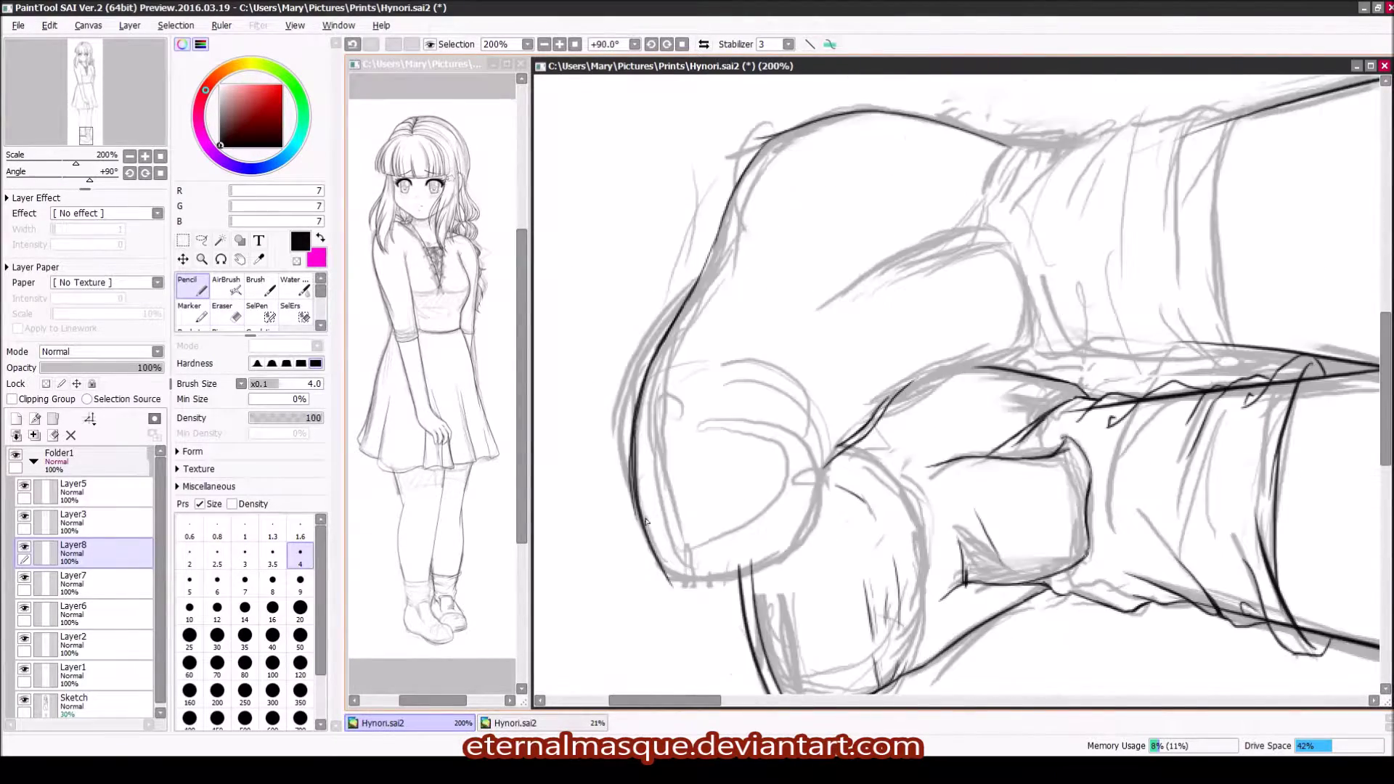
# Step: Ink the rounded toe of the front shoe and its inner side edge, trimming lines where the shoes overlap
pyautogui.press('End')
pyautogui.press('n')
pyautogui.press('Home')
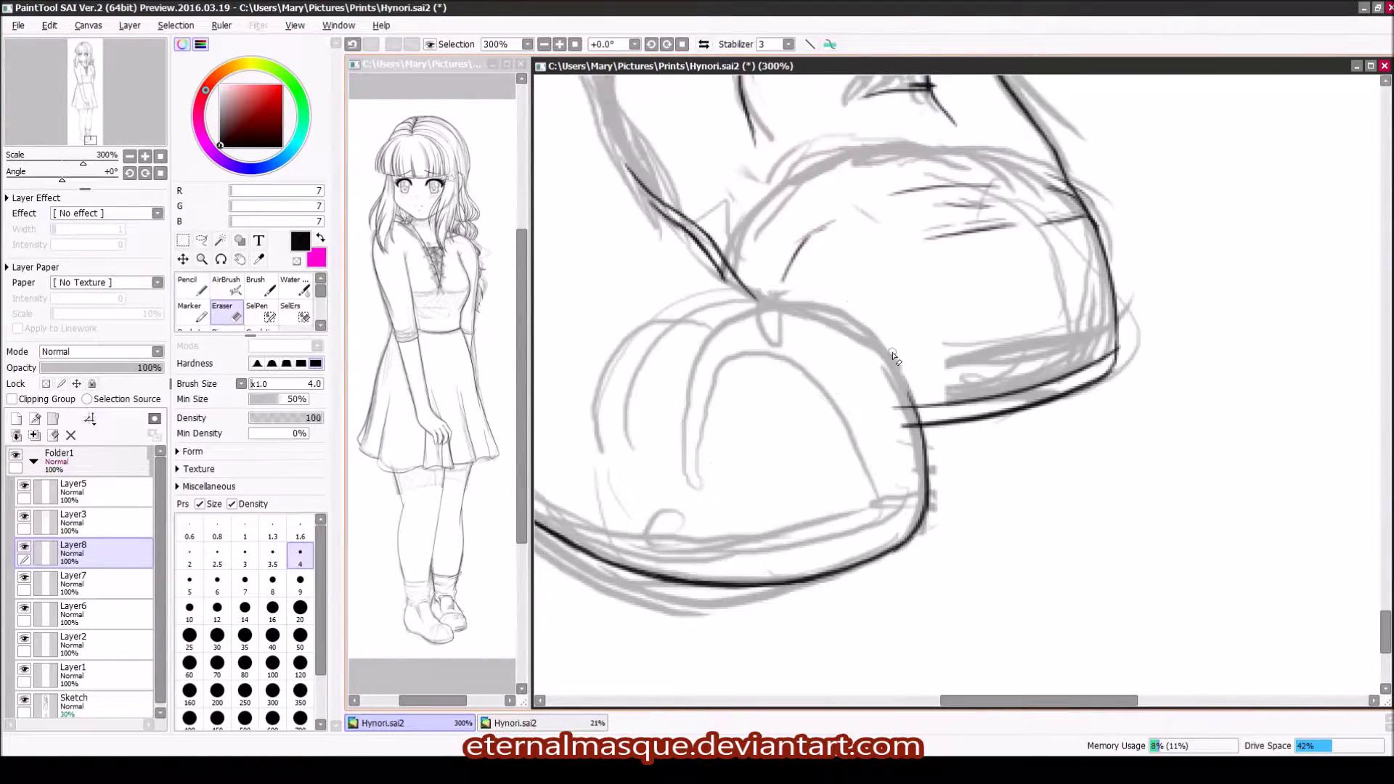
pyautogui.press('n')
pyautogui.hotkey('ctrl', '+')
pyautogui.press('End')
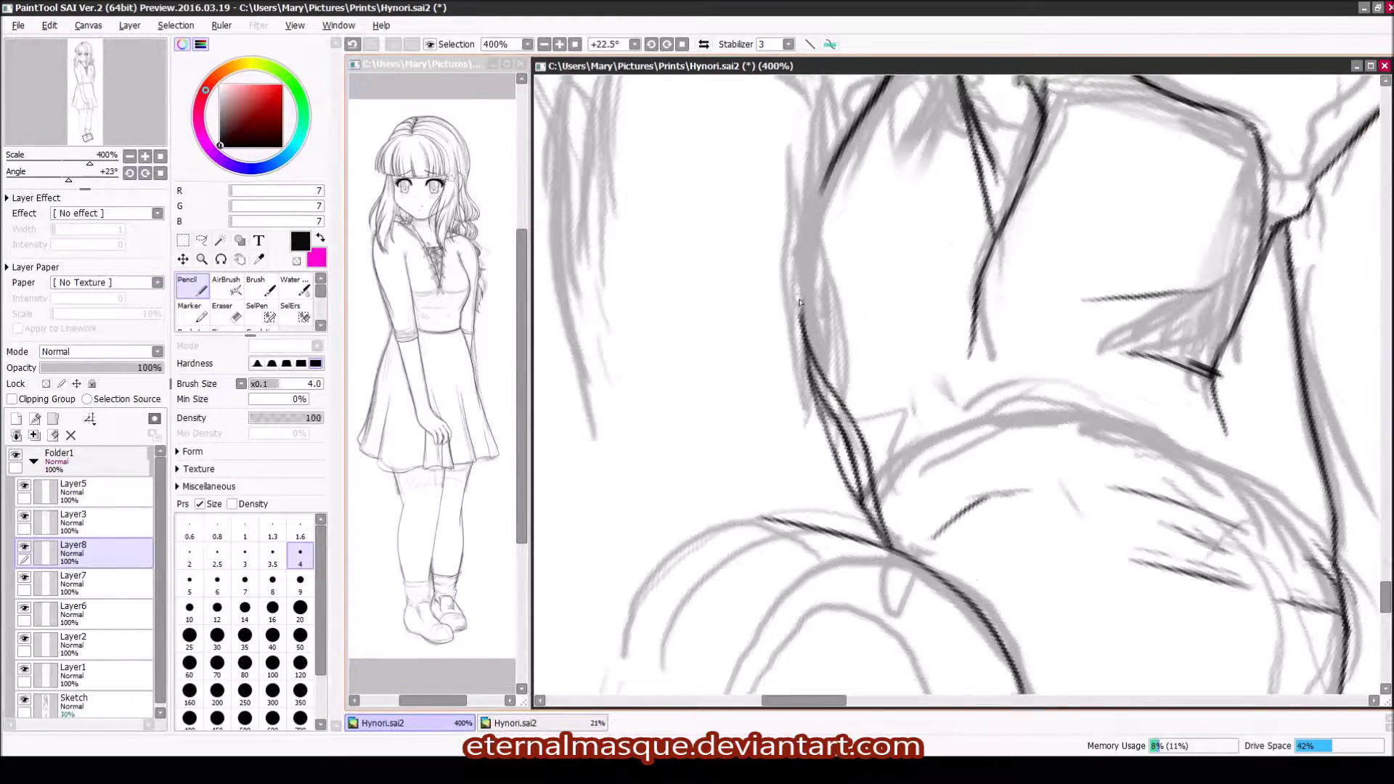
# Step: Ink the front shoe's tongue with its curved top edge and side lines and clean up the corners
pyautogui.scroll(3, 800, 302)
pyautogui.hotkey('ctrl', '-')
pyautogui.hotkey('ctrl', '+')
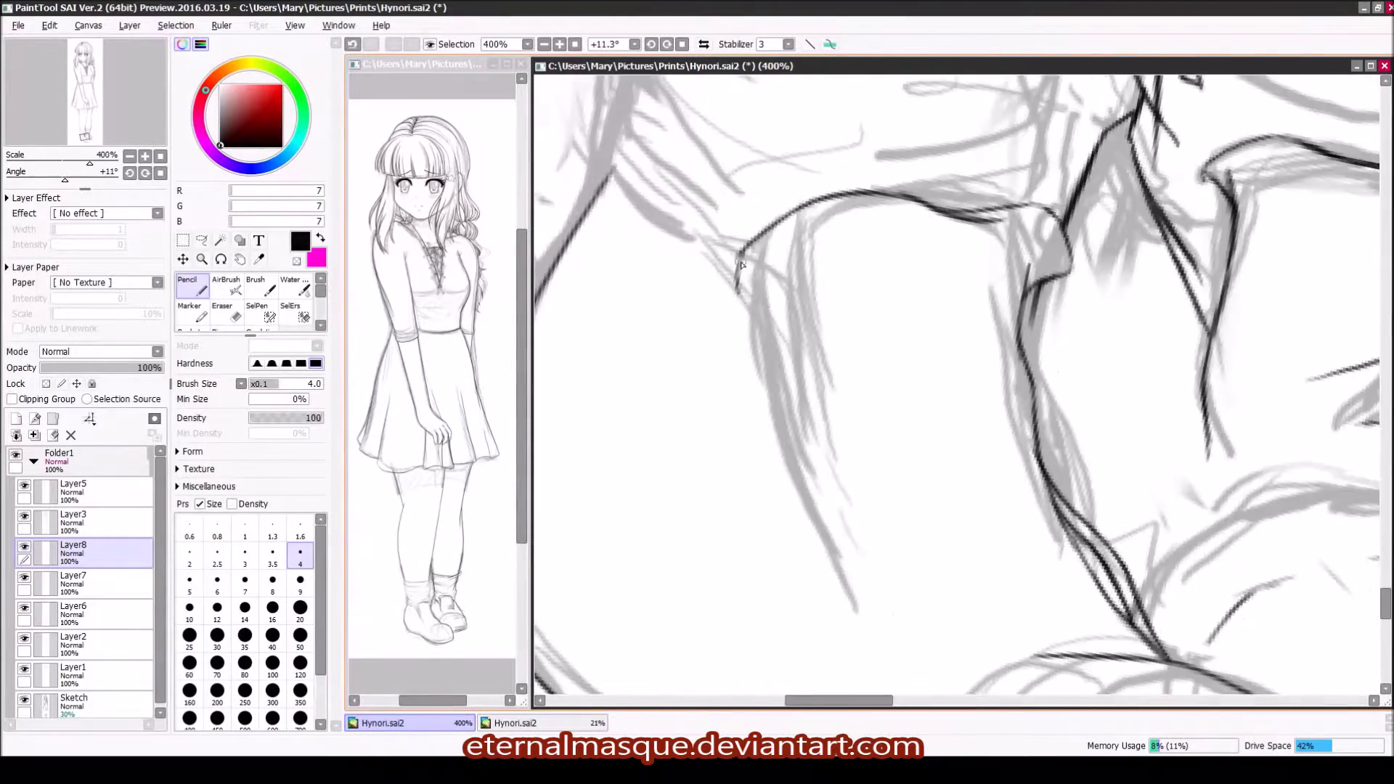
pyautogui.press('End')
pyautogui.press('e')
pyautogui.scroll(4, 766, 312)
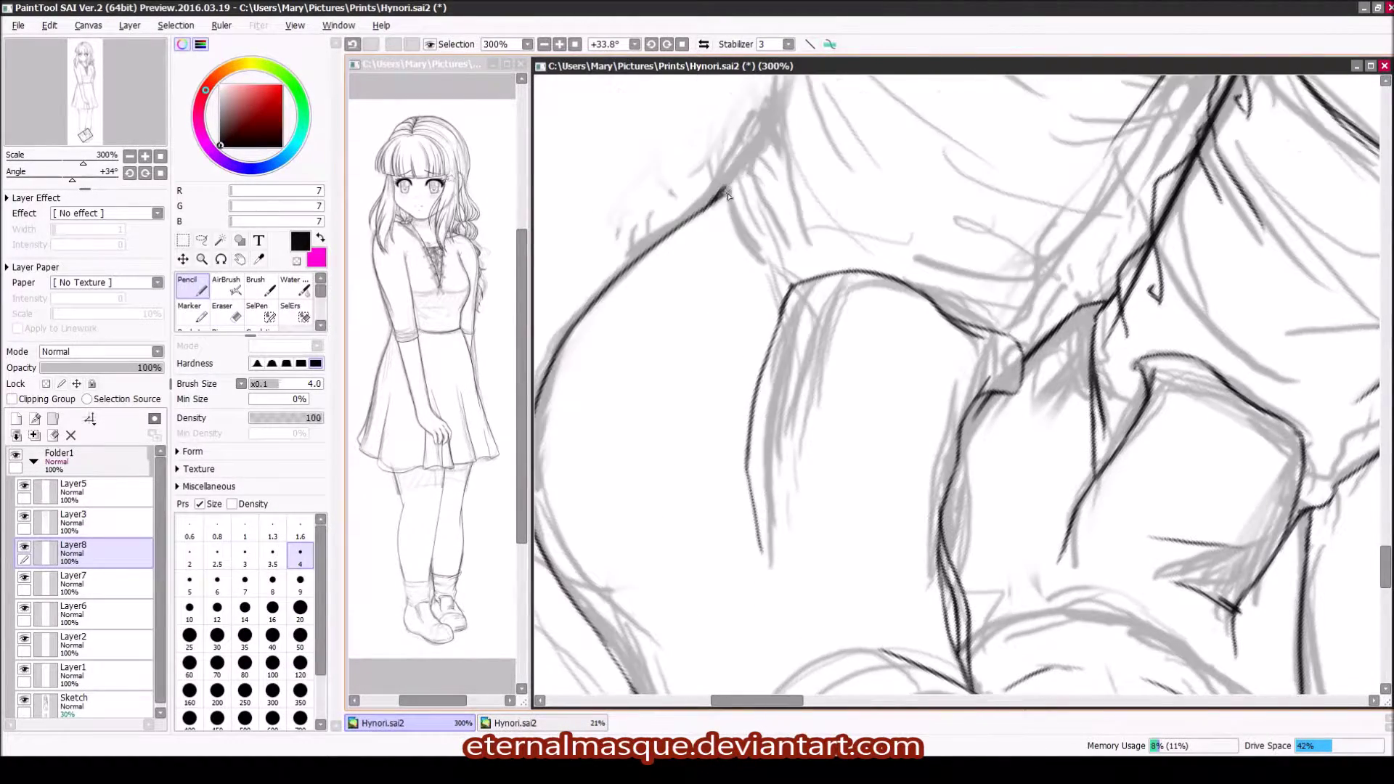
# Step: Ink the front shoe's opening edge from the back of the heel to the tongue
pyautogui.press('End')
pyautogui.press('End')
pyautogui.press('End')
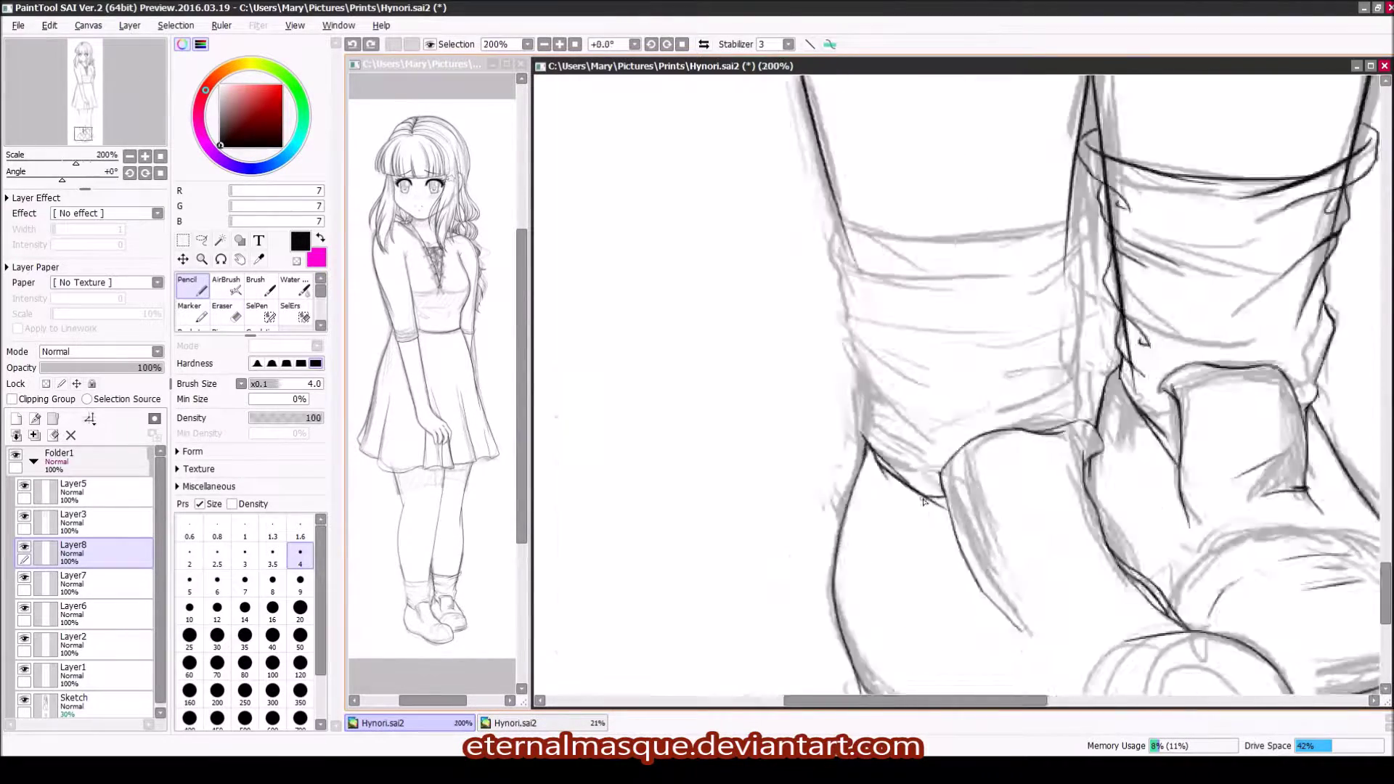
# Step: Add the inner sole line along the front shoe and refine the shoe's opening edge beside the tongue
pyautogui.press('End')
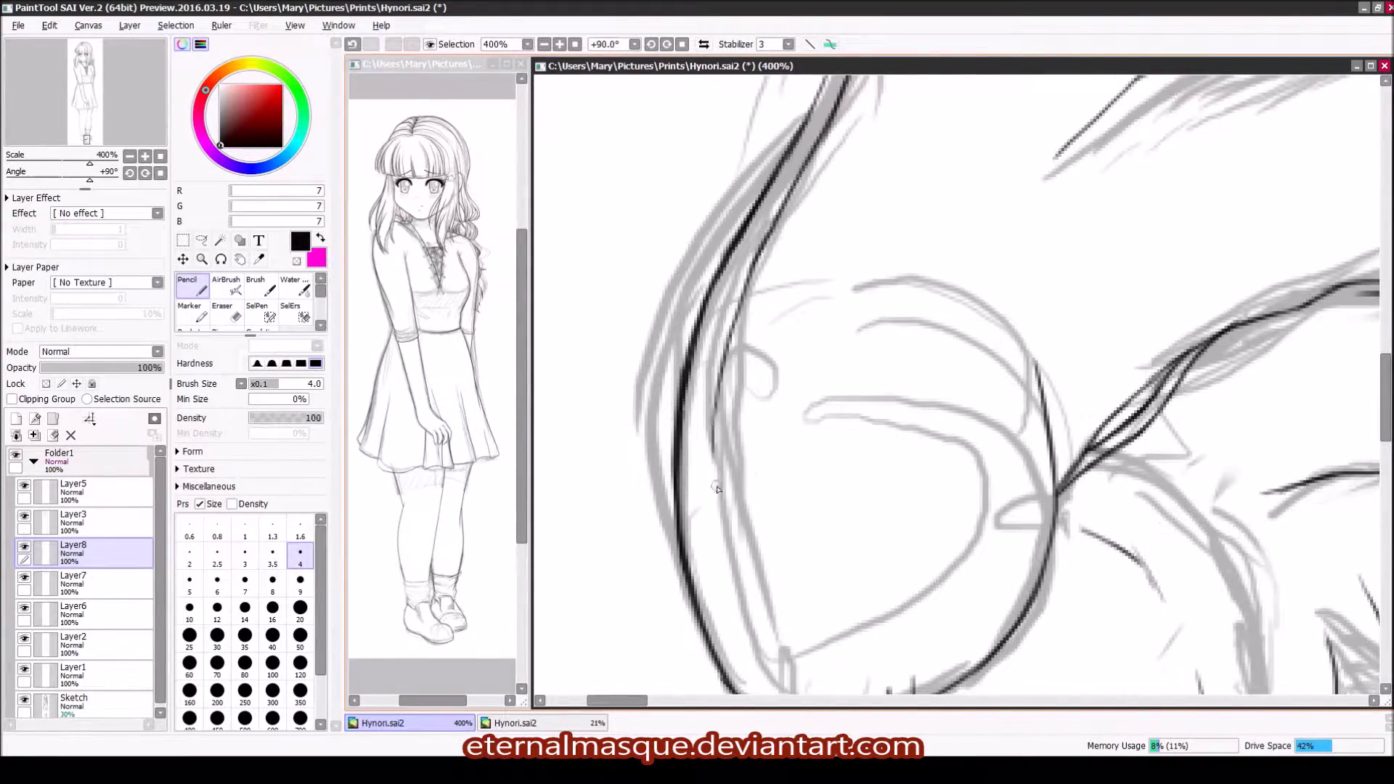
pyautogui.hotkey('ctrl', '+')
pyautogui.press('Delete')
pyautogui.press('Home')
pyautogui.hotkey('ctrl', '-')
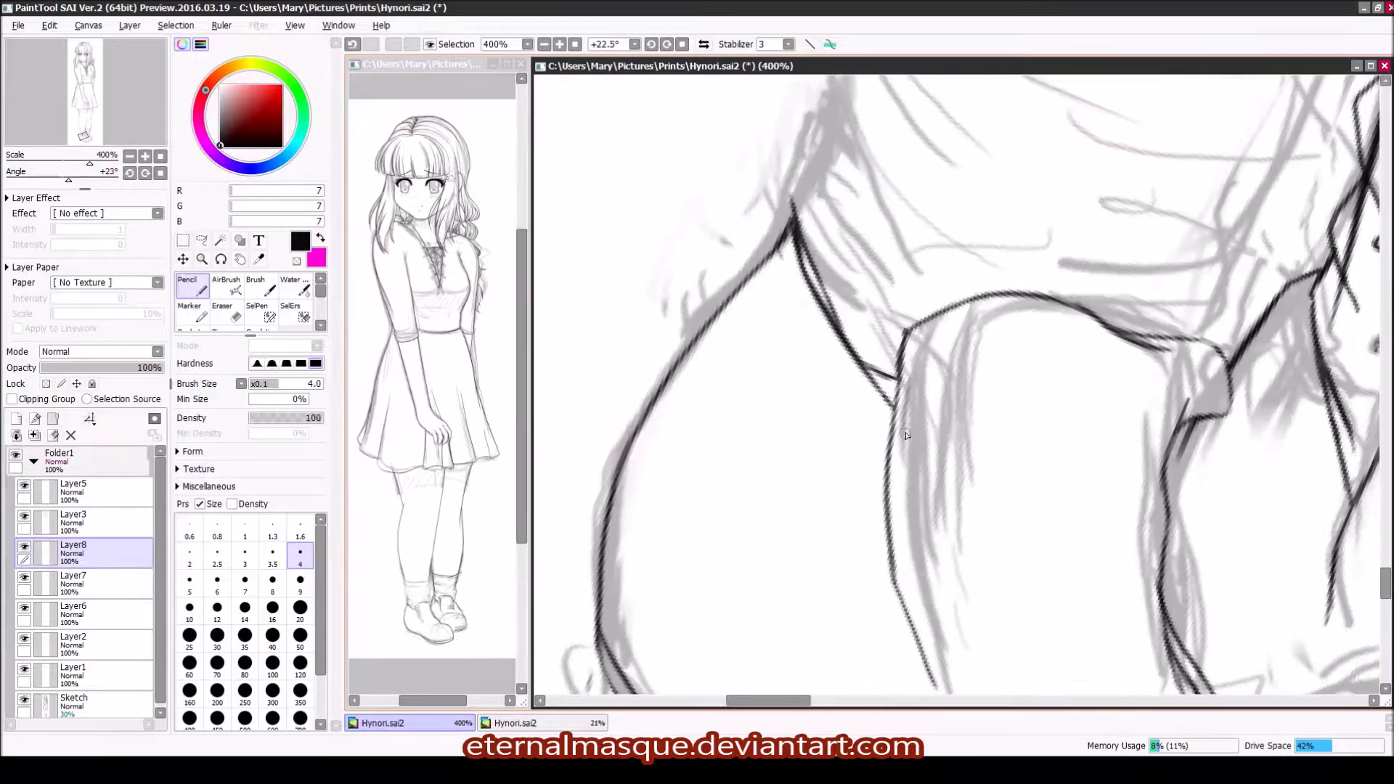
# Step: Ink the folded cuffs, uneven side edges and wrinkles of both socks with the Pencil on a new layer
pyautogui.press('n')
pyautogui.press('Home')
pyautogui.scroll(4, 944, 574)
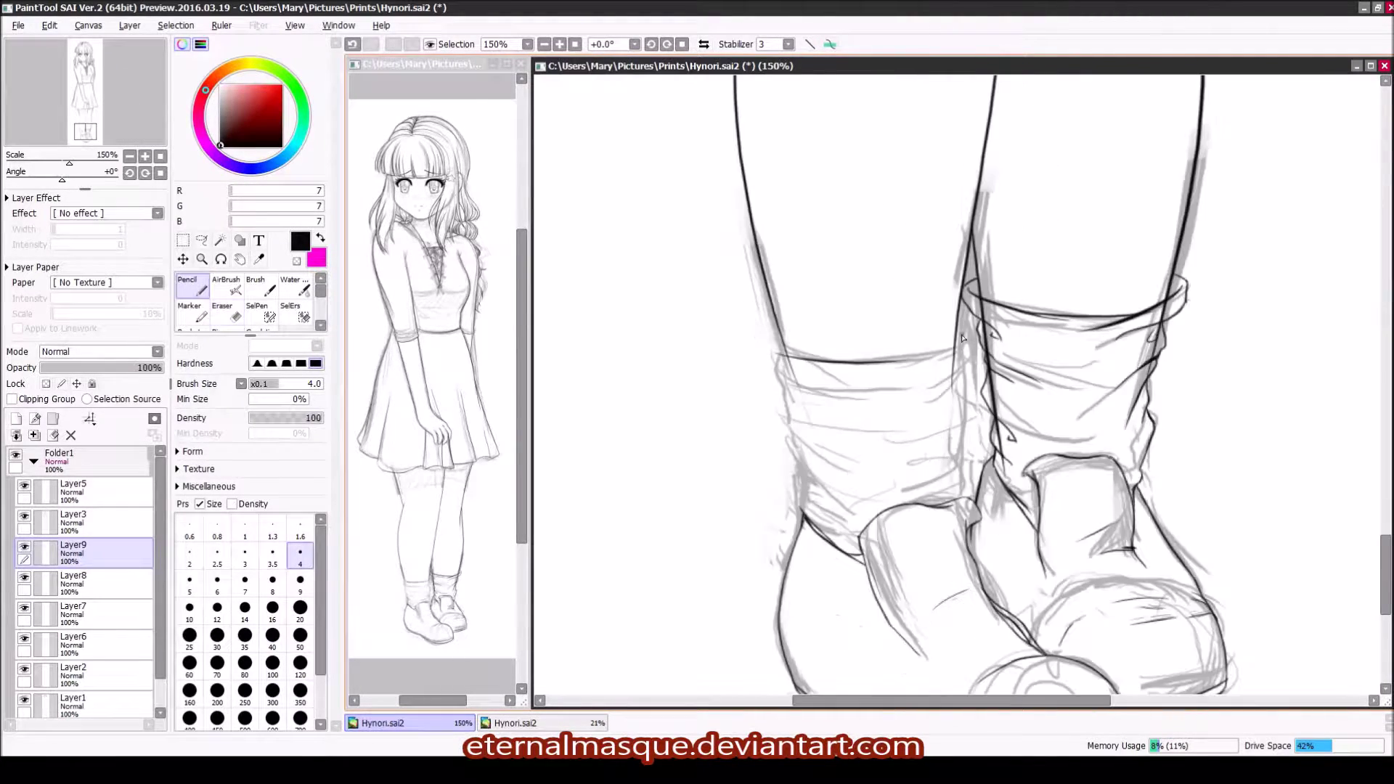
pyautogui.hotkey('ctrl', 'shift', 'n')
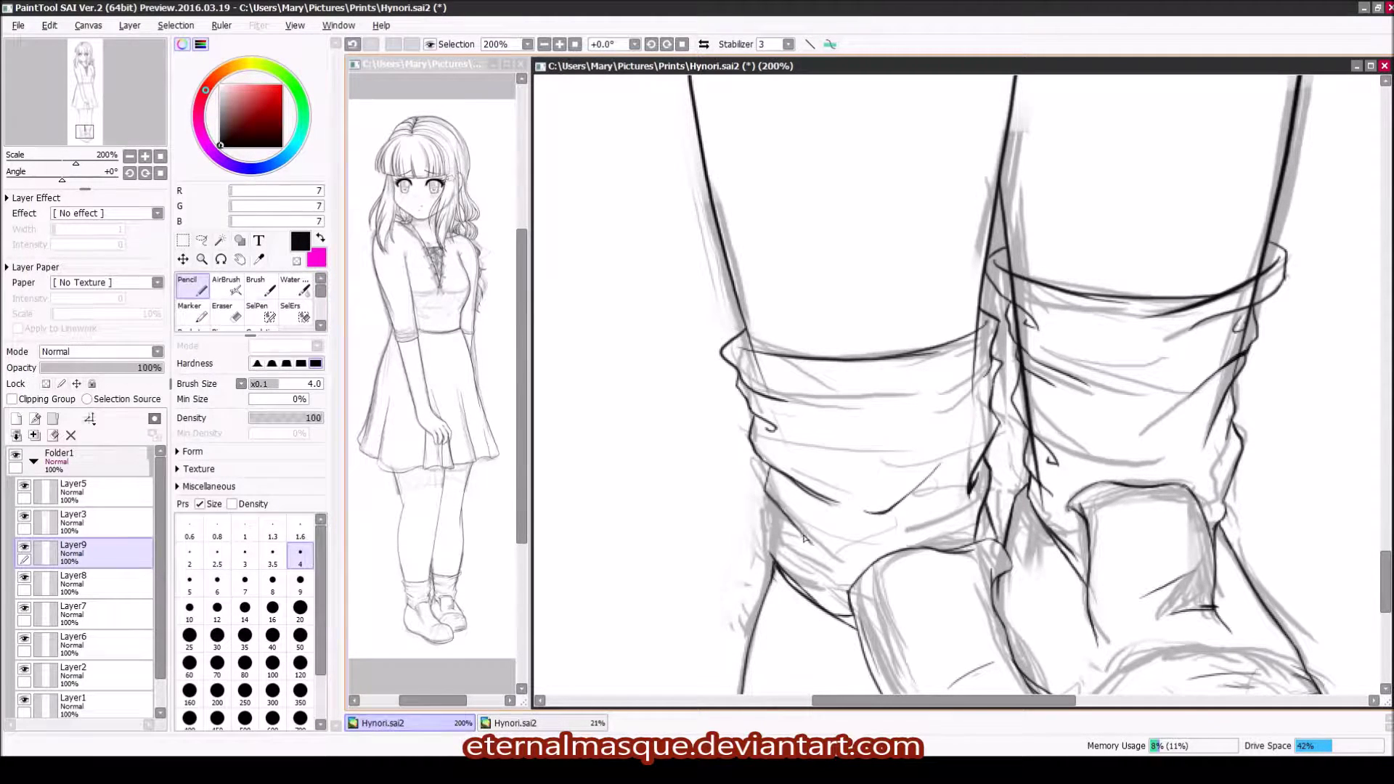
pyautogui.hotkey('ctrl', '-')
# Step: Erase the overlapping line art on Layer6 where the leg lines run into the socks
pyautogui.click(72, 644)
pyautogui.hotkey('ctrl', '+')
pyautogui.press('e')
pyautogui.hotkey('ctrl', '-')
pyautogui.hotkey('ctrl', '-')
pyautogui.hotkey('ctrl', '-')
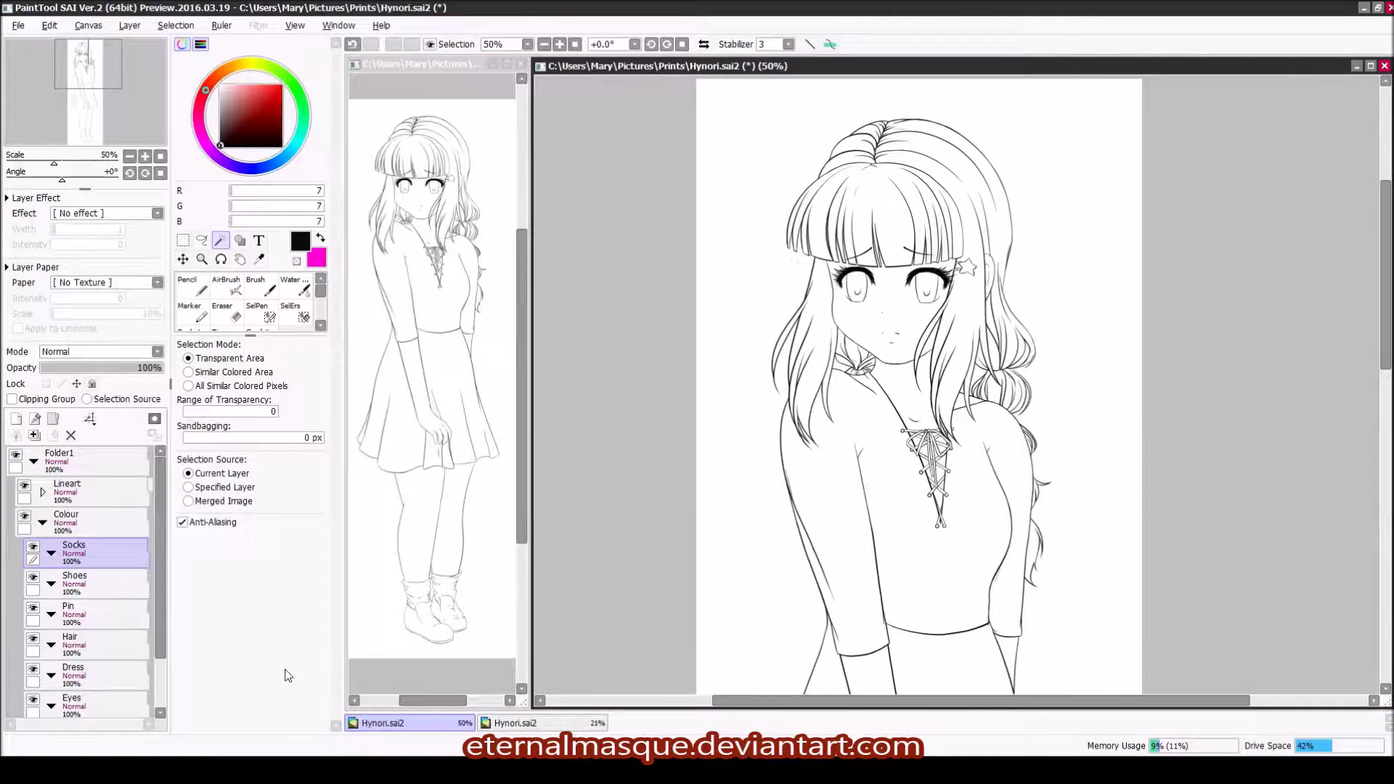
# Step: Select the hair areas from the line art with the Magic Wand and fill them with RGB 174, 125, 120 in the Hair folder
pyautogui.click(230, 88)
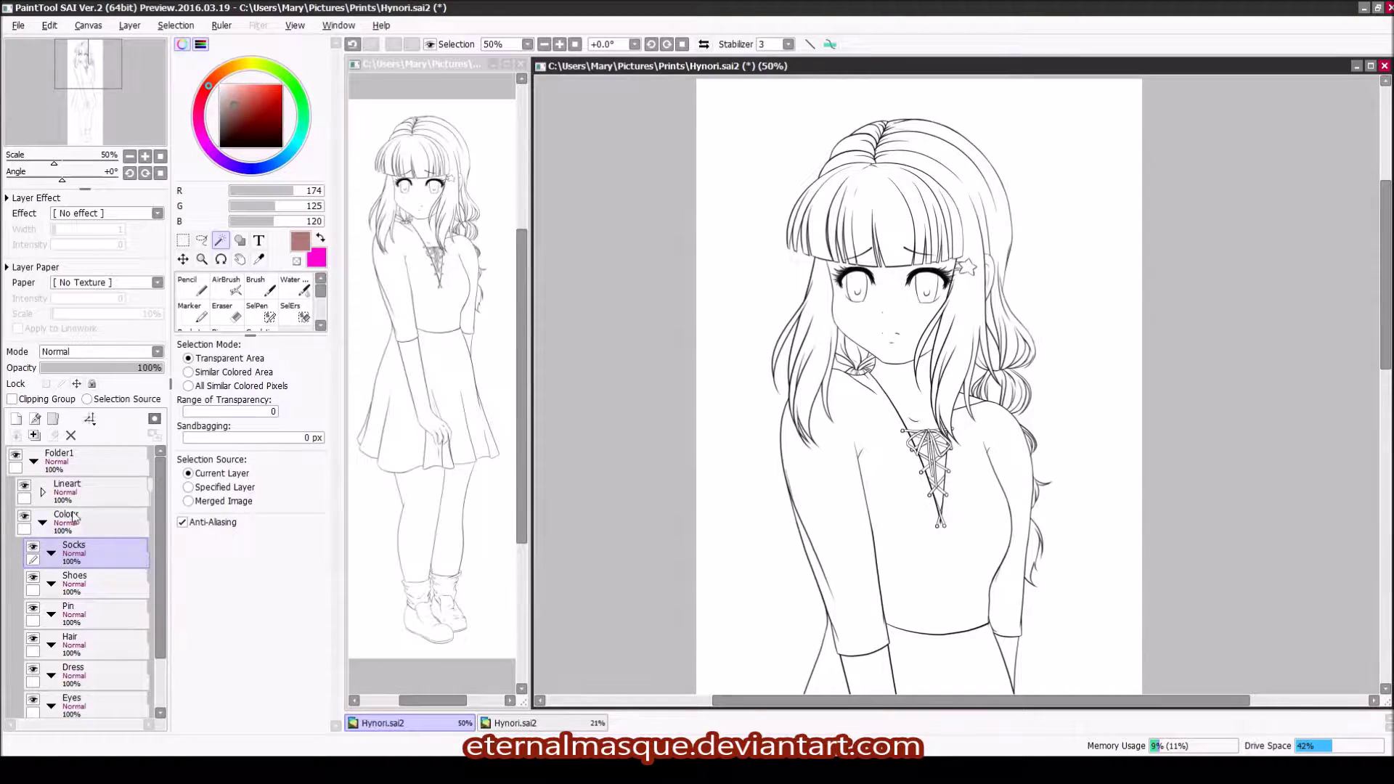
pyautogui.click(67, 488)
pyautogui.click(901, 181)
pyautogui.click(860, 374)
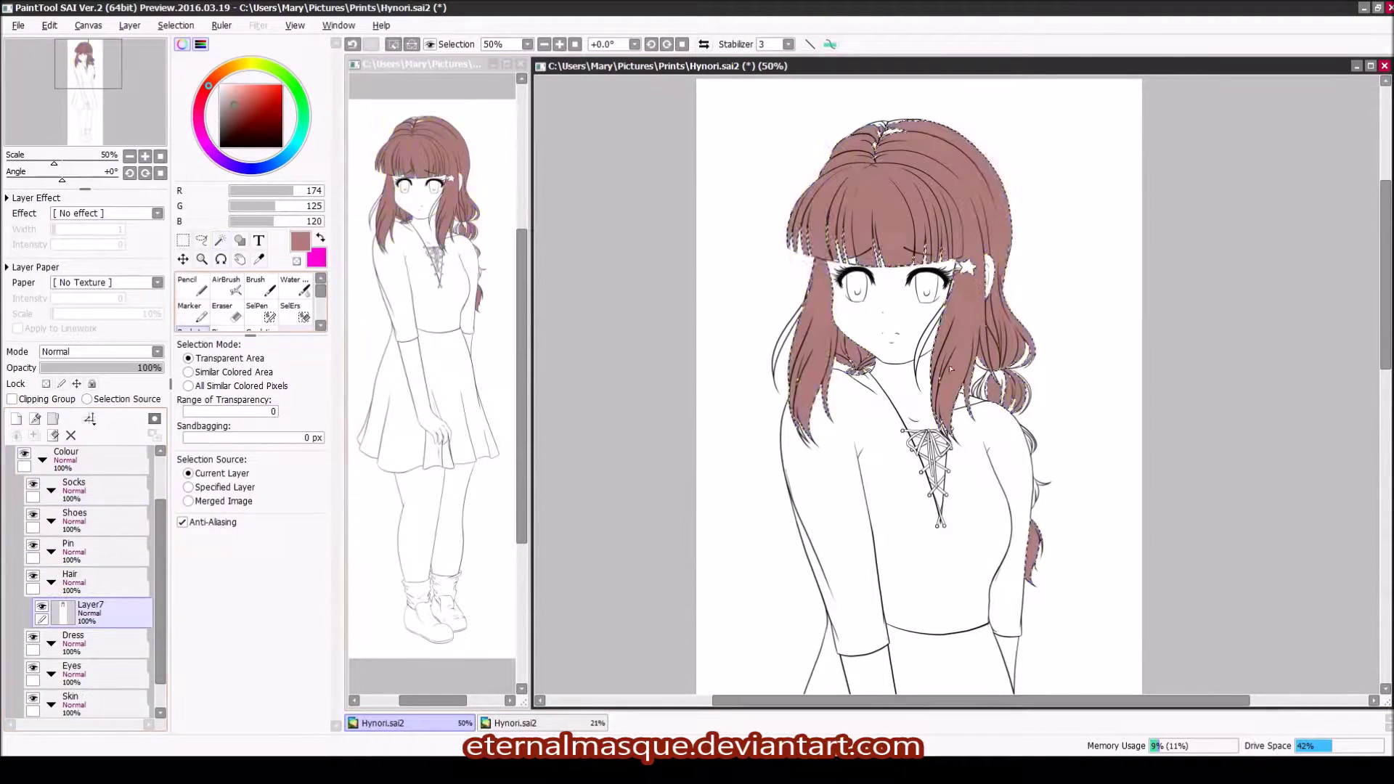
# Step: Fill the skin with RGB 249, 228, 216 and the shoes with dark grey RGB 58, 58, 58 in their own folders
pyautogui.scroll(3, 903, 266)
pyautogui.scroll(-6, 903, 266)
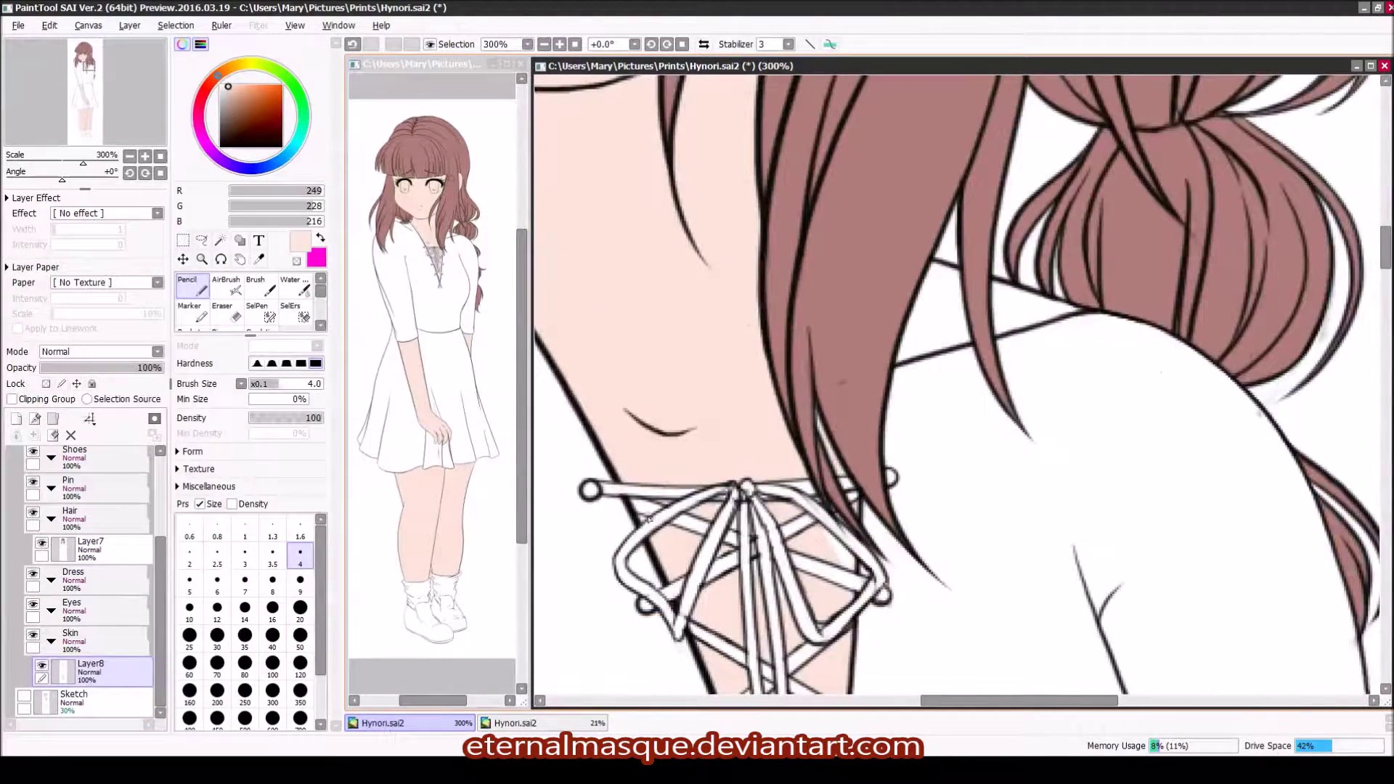
pyautogui.scroll(-15, 719, 506)
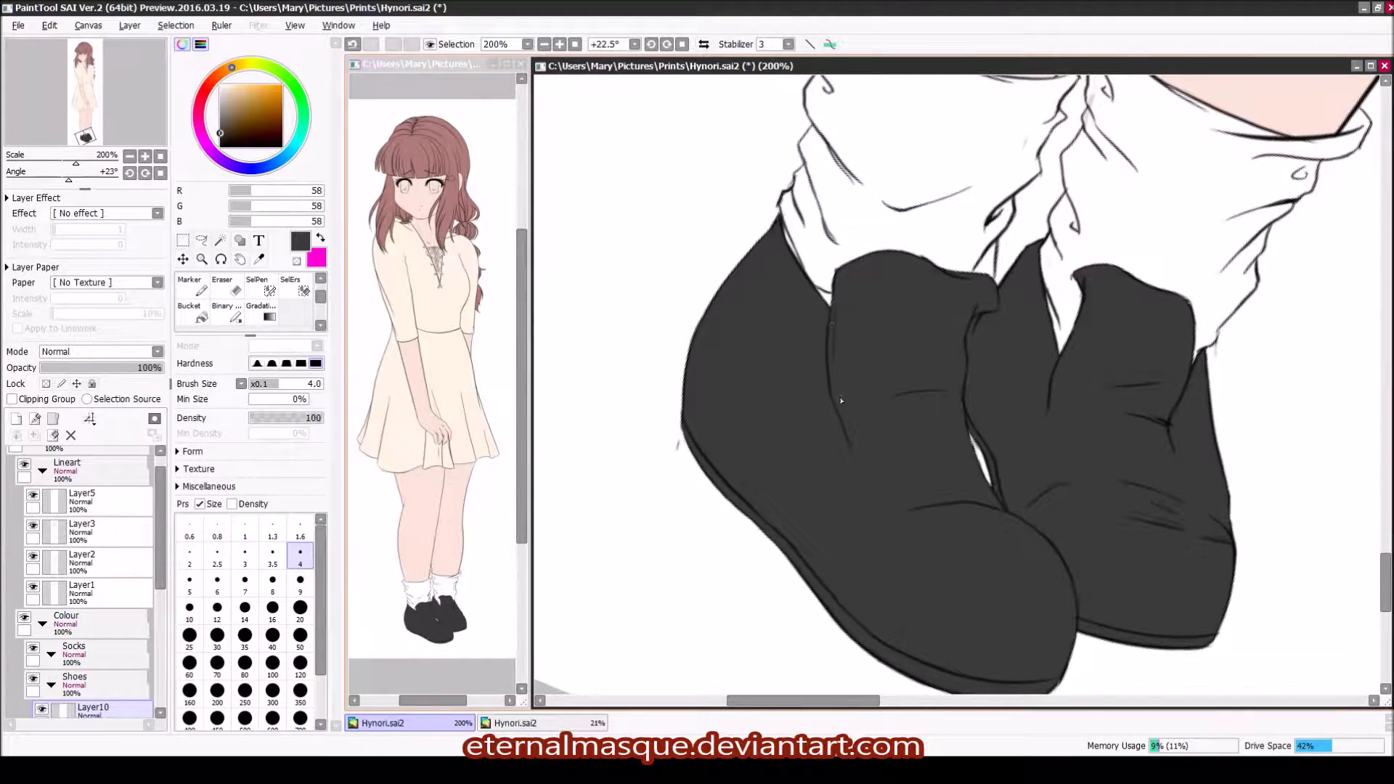
# Step: Add a clipped Multiply layer at 55% opacity above the hair base and shade the tied hair and adjoining thin strand with RGB 154, 97, 91
pyautogui.click(87, 663)
pyautogui.click(16, 418)
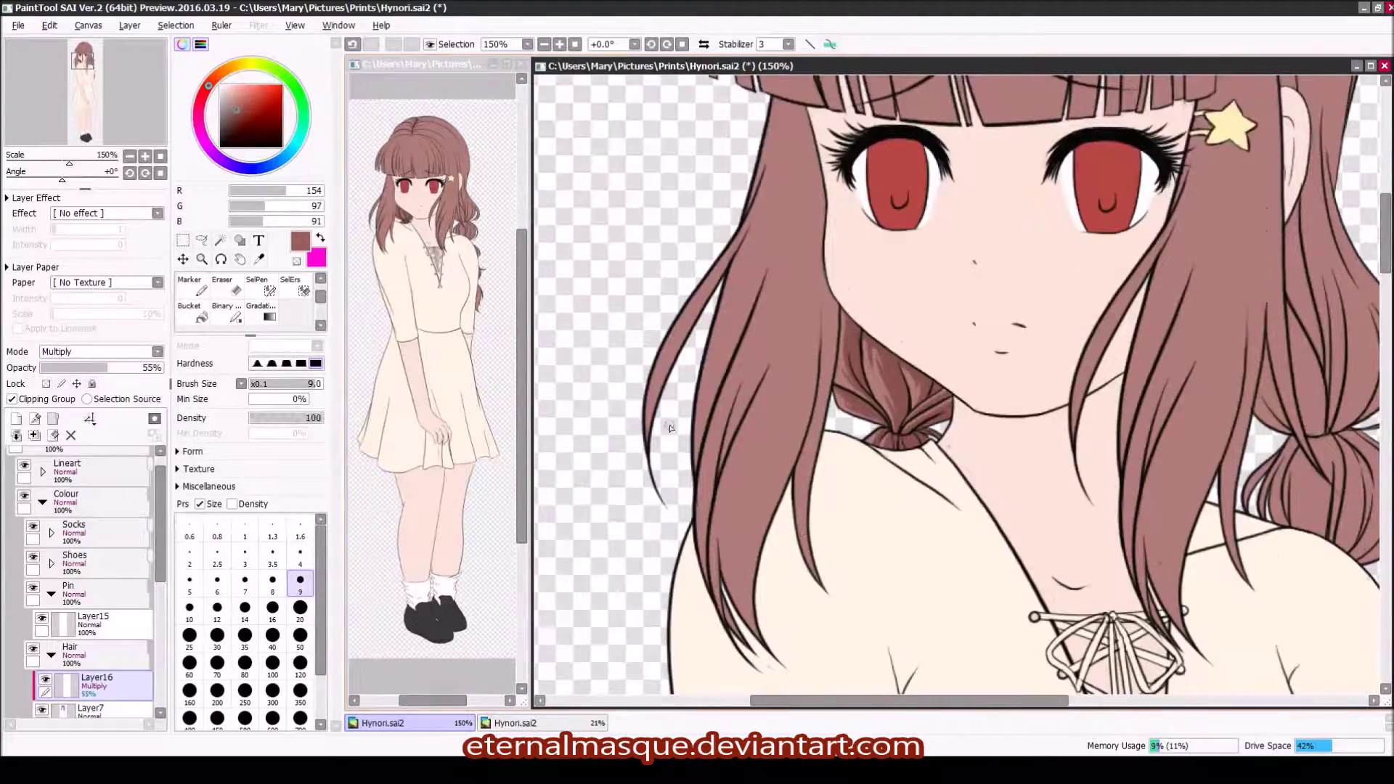
pyautogui.scroll(-3, 893, 350)
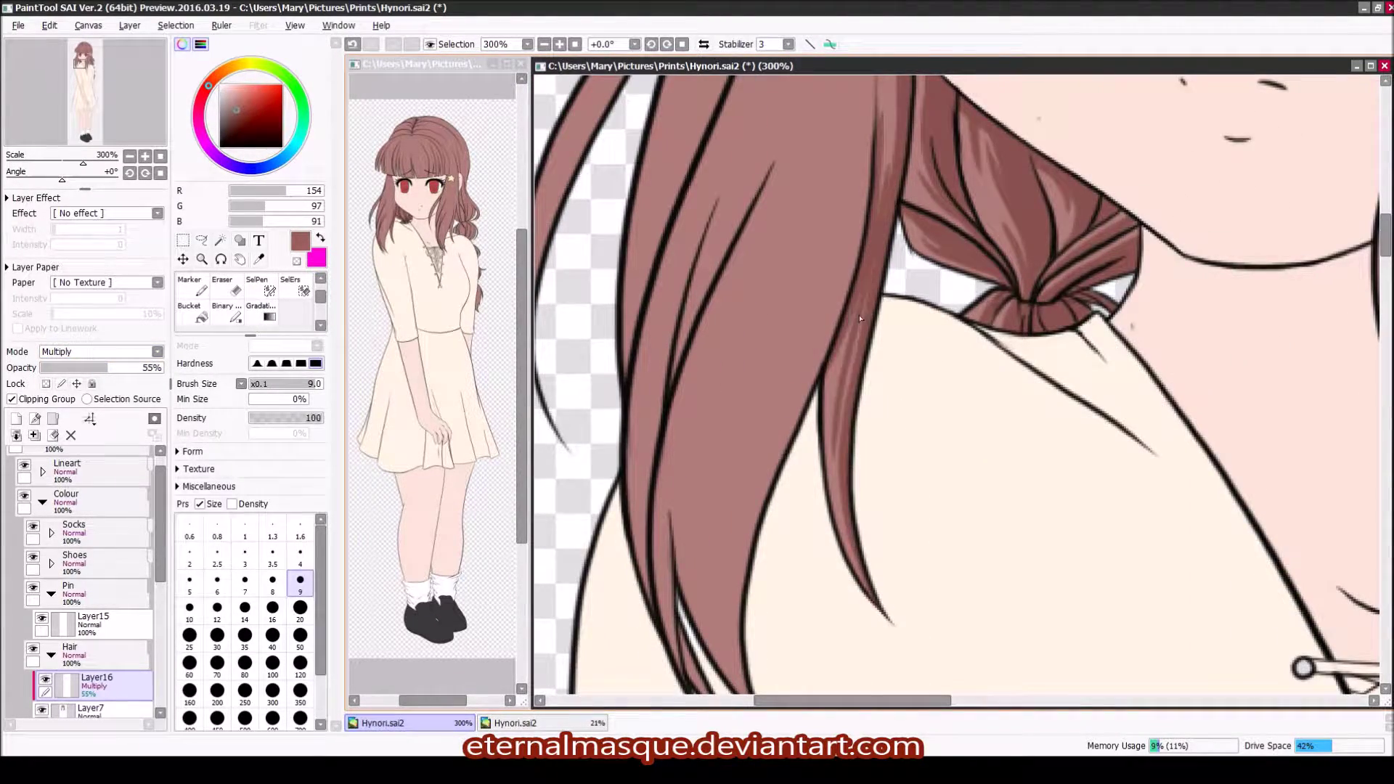
pyautogui.scroll(-2, 847, 358)
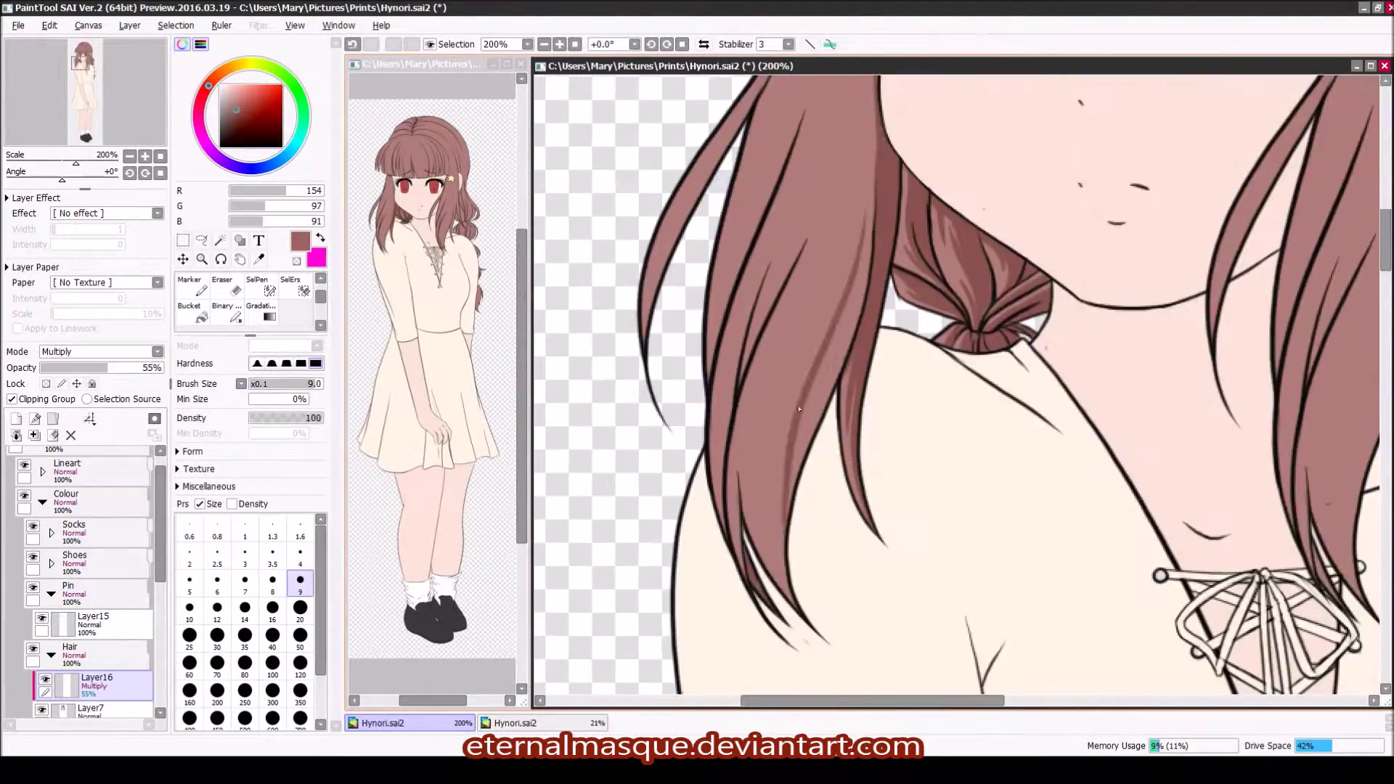
# Step: Shade the lower half of the wide front lock opposite the star clip, following the strand lines down to the tips
pyautogui.scroll(2, 838, 320)
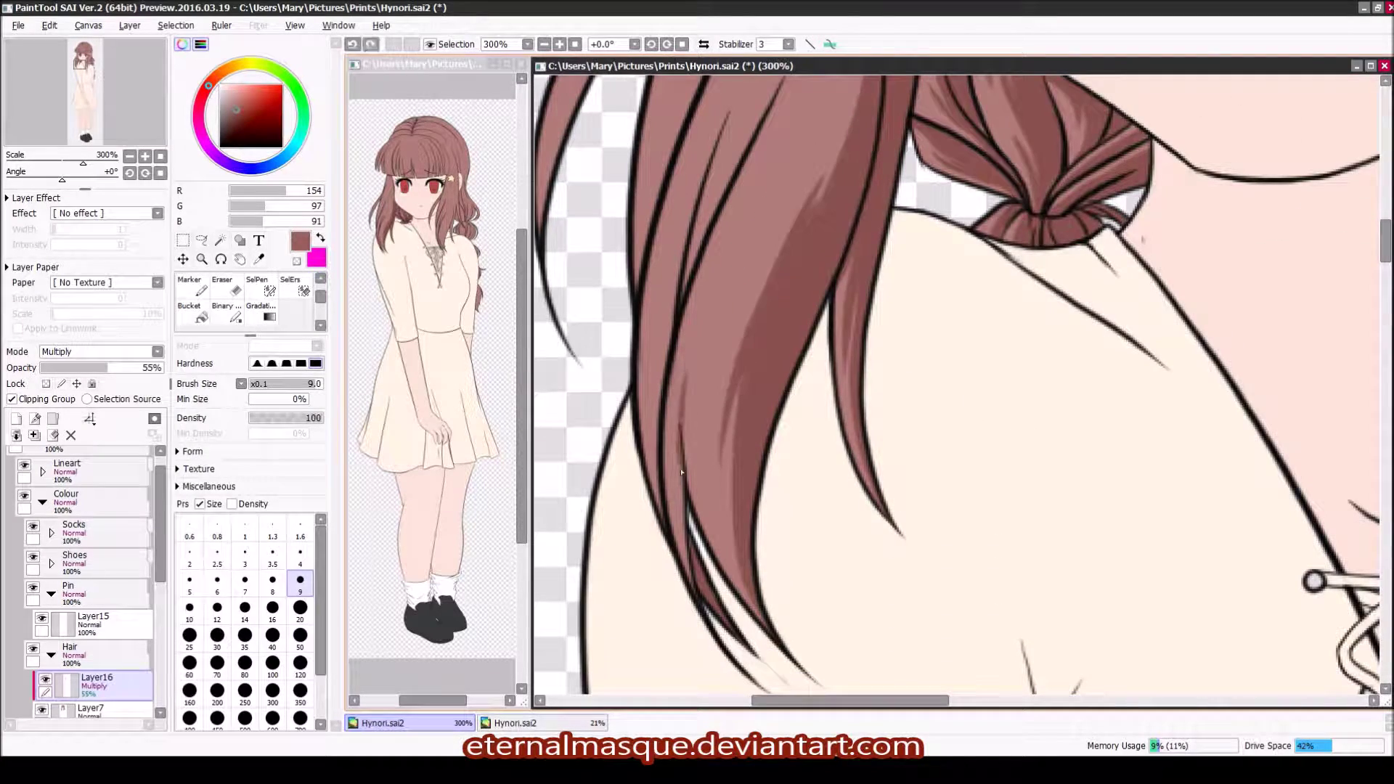
pyautogui.scroll(-6, 894, 266)
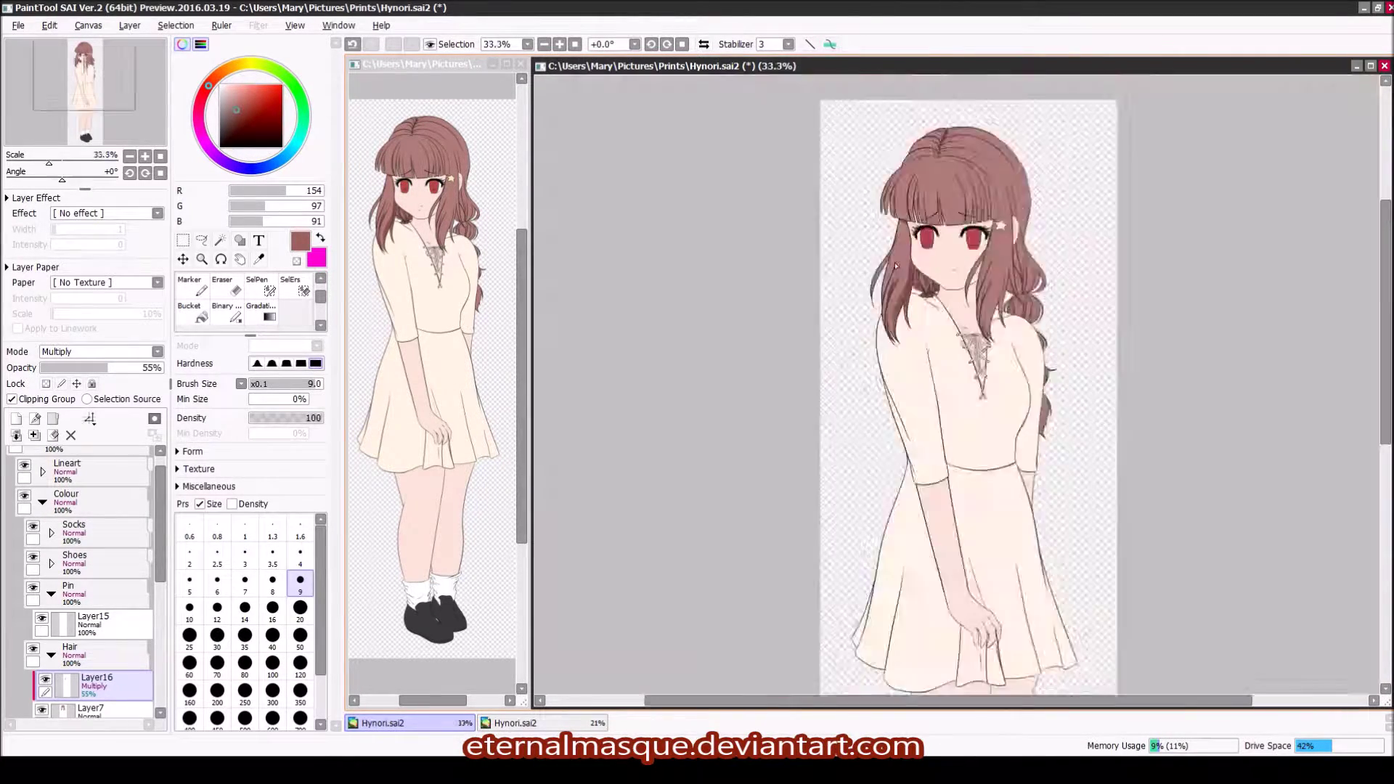
pyautogui.scroll(6, 897, 266)
pyautogui.moveTo(835, 323); pyautogui.dragTo(790, 450)
pyautogui.moveTo(835, 315); pyautogui.dragTo(795, 402)
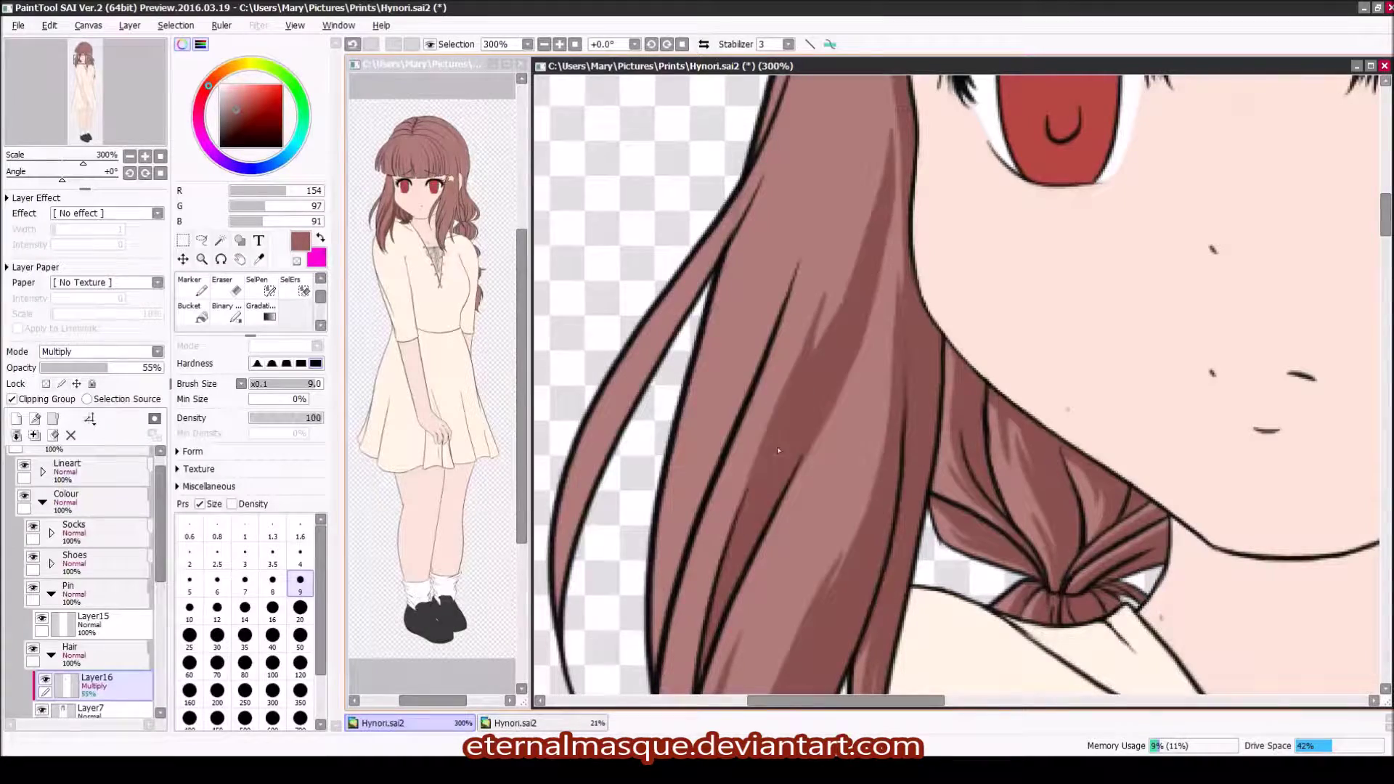
# Step: Extend the shading with long tapered strokes up the front lock beside the cheek
pyautogui.scroll(-3, 854, 374)
pyautogui.scroll(3, 799, 326)
pyautogui.moveTo(802, 185); pyautogui.dragTo(701, 451)
pyautogui.scroll(-3, 733, 496)
pyautogui.scroll(3, 835, 399)
pyautogui.scroll(-2, 871, 421)
pyautogui.scroll(2, 828, 435)
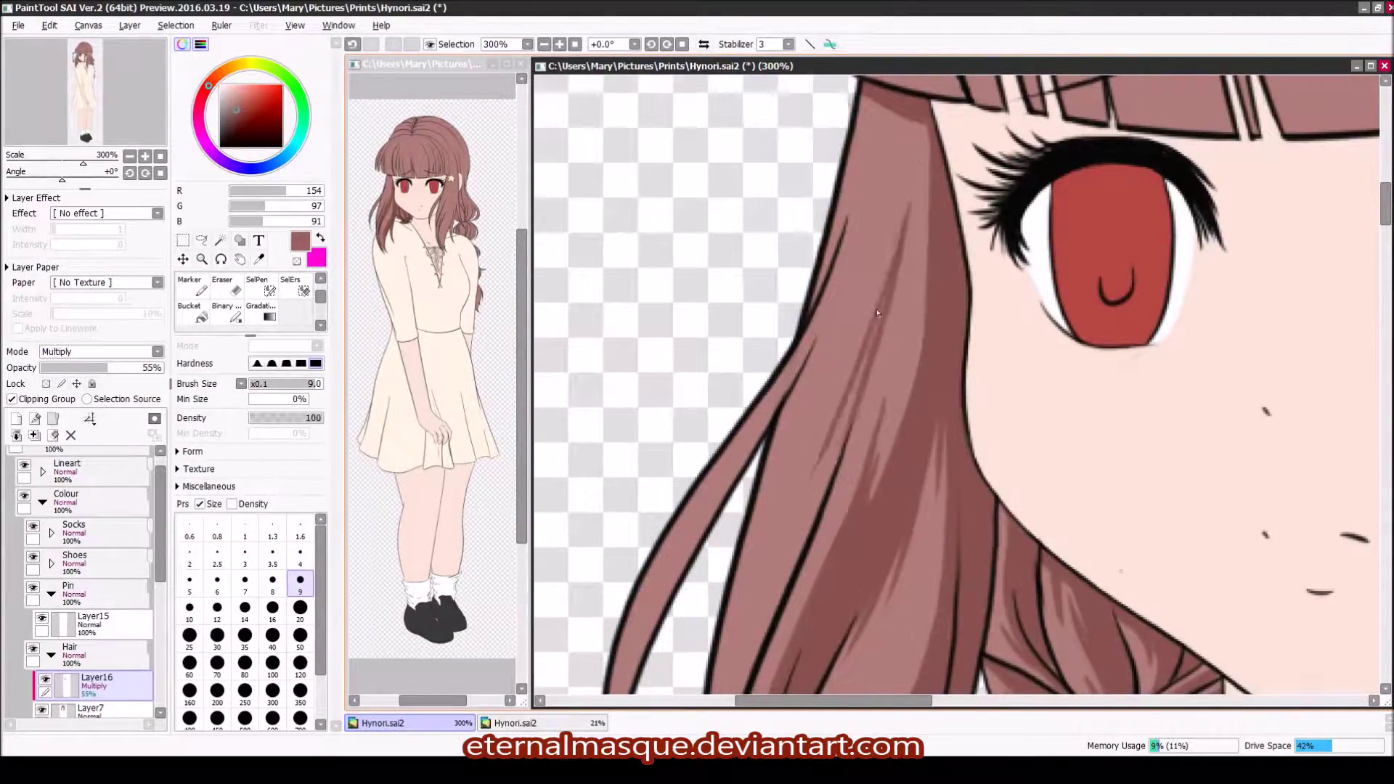
# Step: Shade the upper part of the cheek-side lock under the fringe, joining it with the strand shadows below
pyautogui.scroll(-1, 783, 440)
pyautogui.scroll(-1, 782, 440)
pyautogui.moveTo(819, 302); pyautogui.dragTo(764, 456)
pyautogui.scroll(-2, 732, 514)
pyautogui.scroll(2, 871, 363)
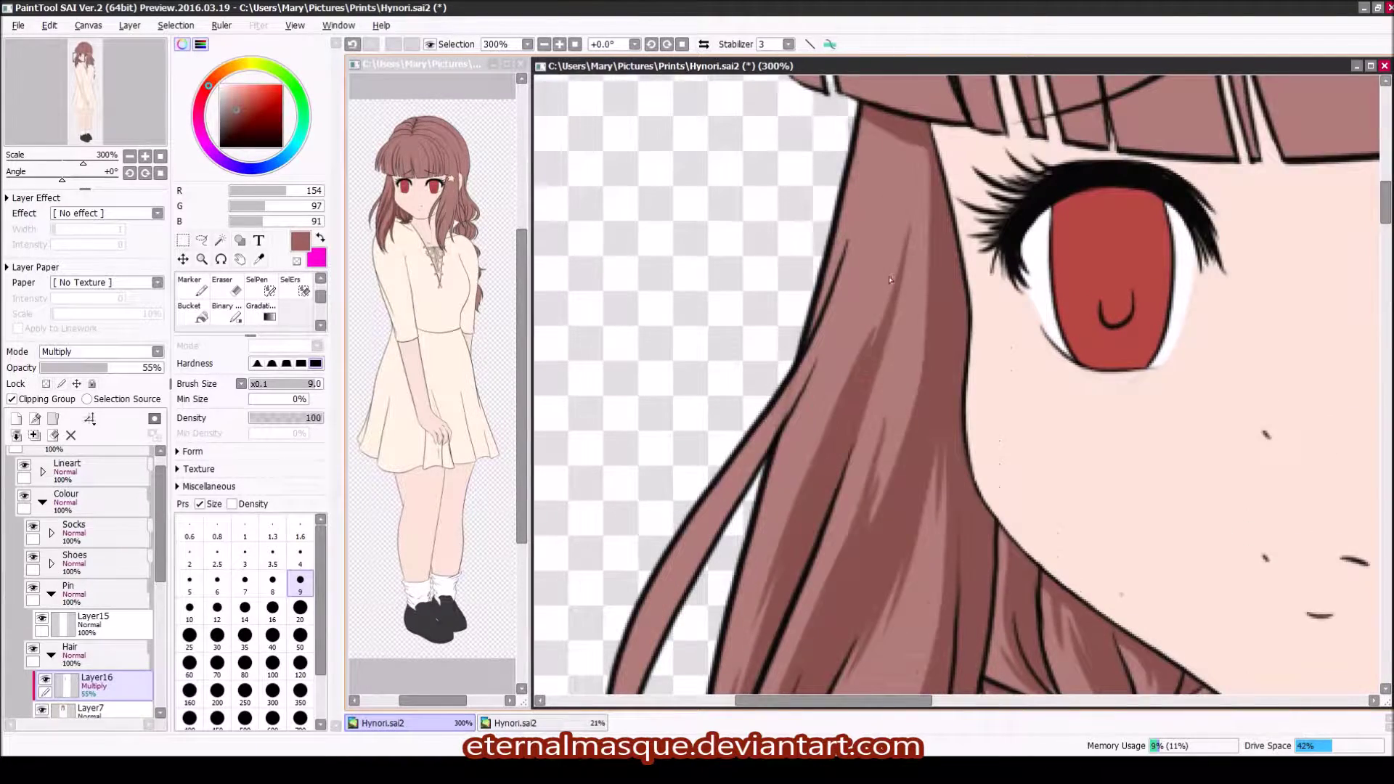
pyautogui.moveTo(944, 240); pyautogui.dragTo(969, 180)
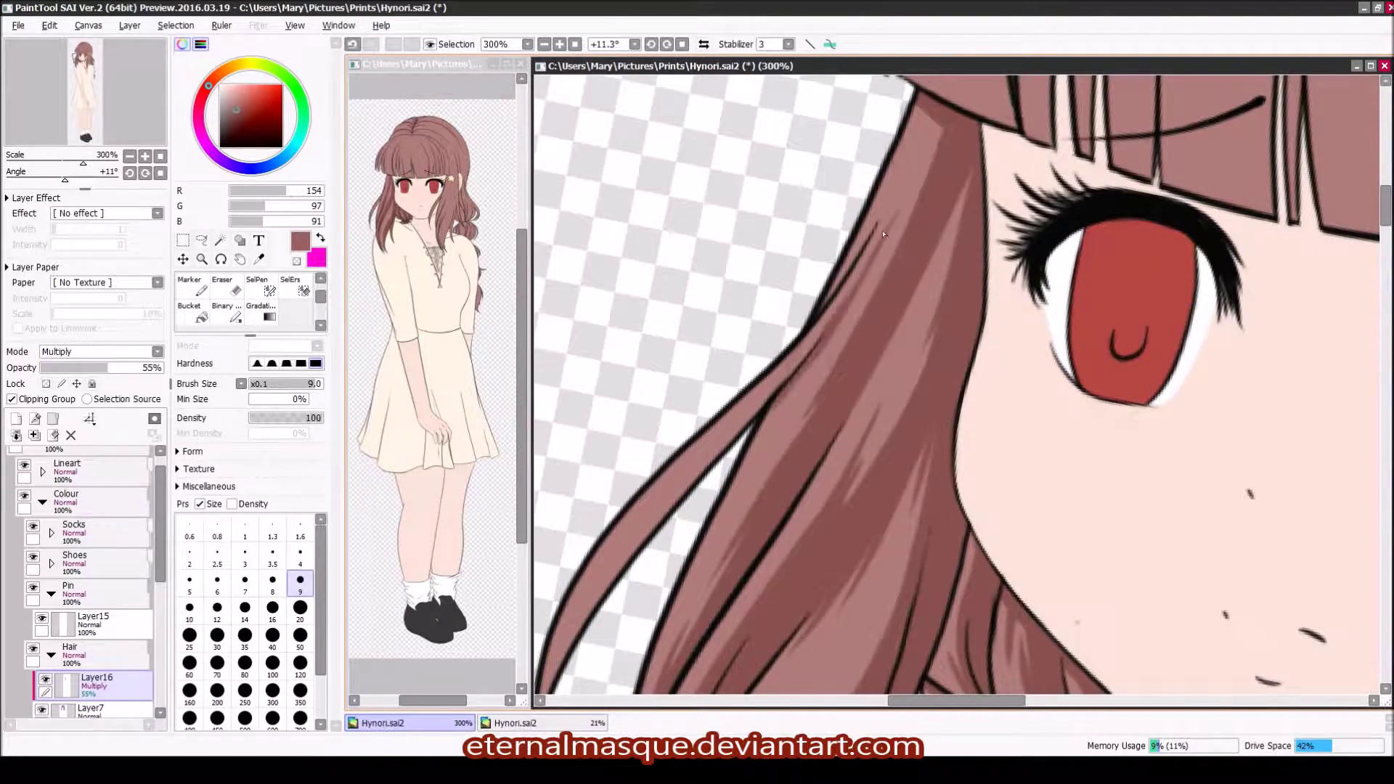
# Step: Shade the outer edge of the lock opposite the star clip and the thin strand branching off it
pyautogui.scroll(-3, 871, 229)
pyautogui.scroll(3, 857, 220)
pyautogui.press('Delete')
pyautogui.press('Delete')
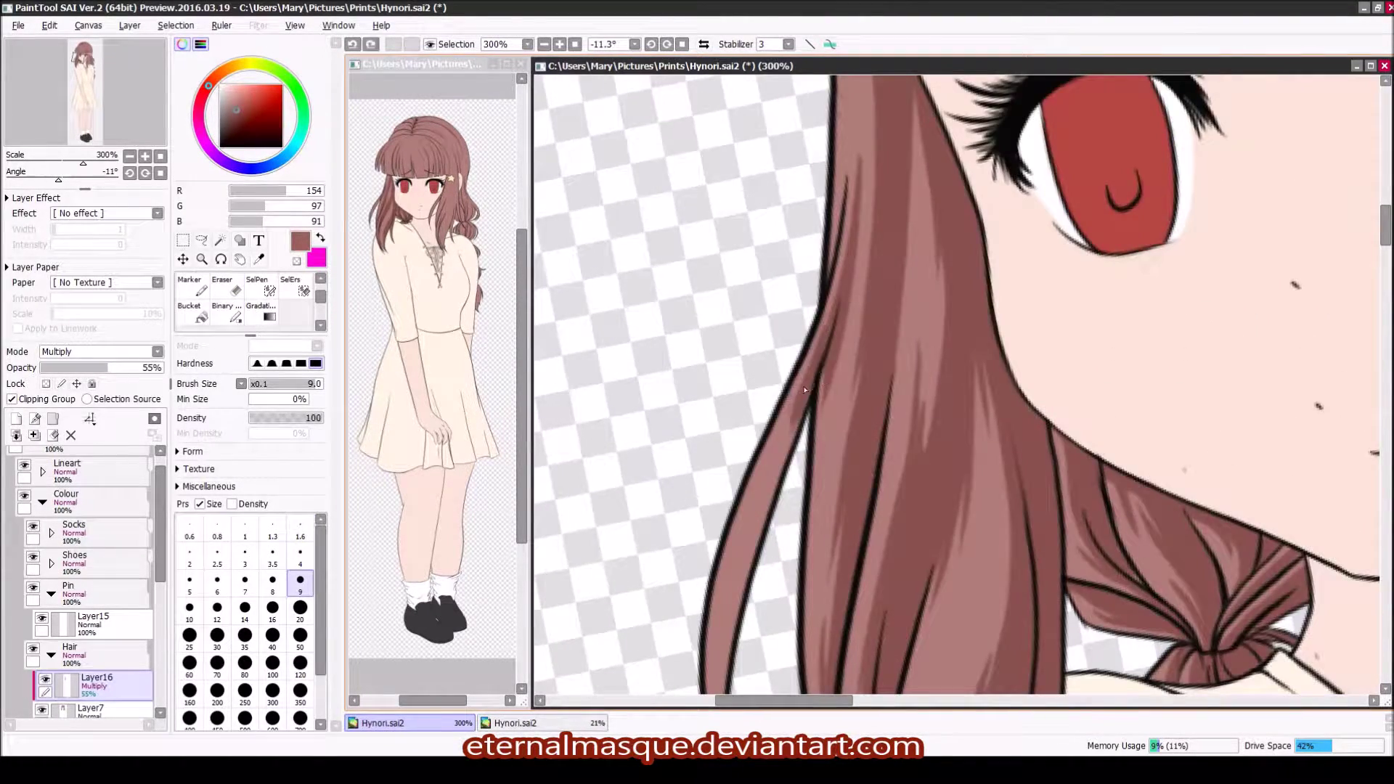
pyautogui.press('Home')
pyautogui.press('e')
pyautogui.scroll(-3, 823, 396)
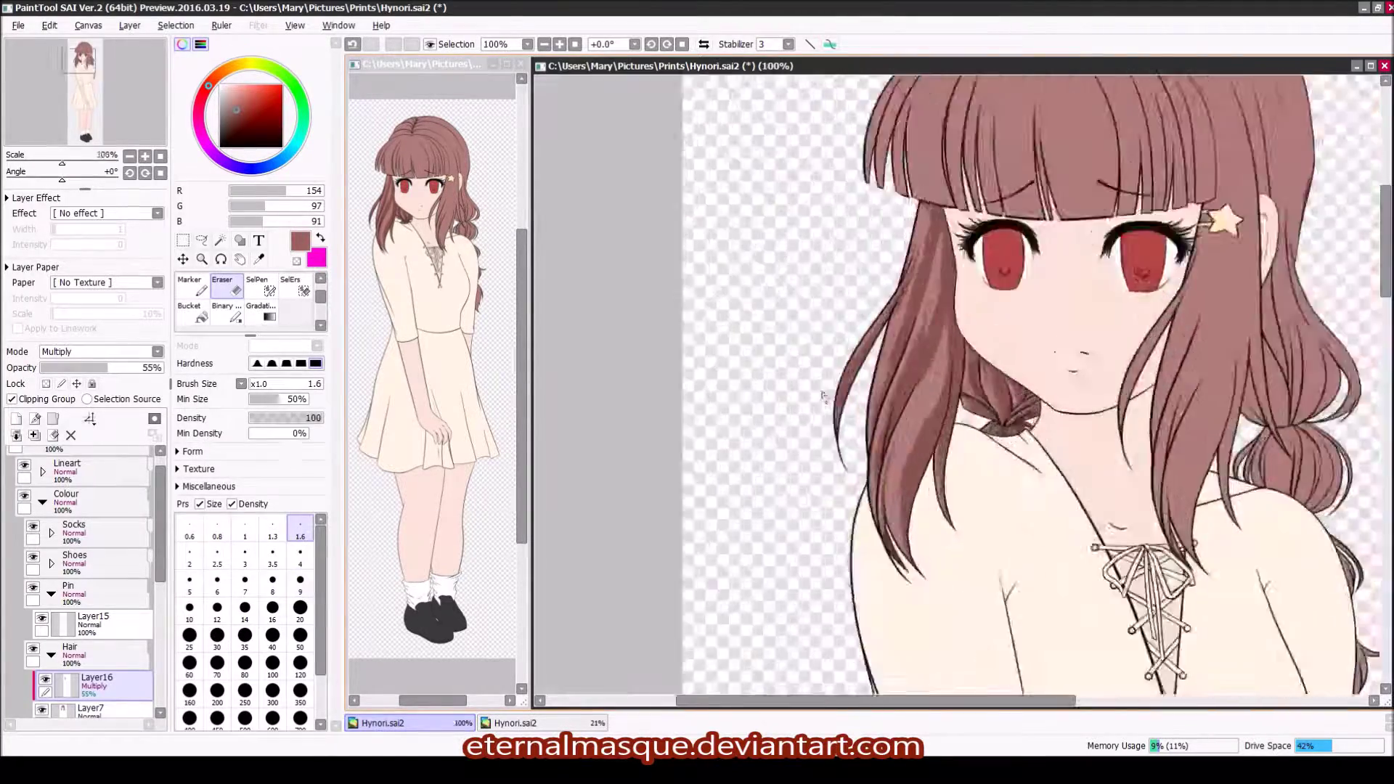
# Step: Shade the inner strands of the front lock on the star clip side, from cheek height down to the shoulder
pyautogui.press('n')
pyautogui.scroll(3, 823, 396)
pyautogui.scroll(-2, 820, 395)
pyautogui.scroll(2, 817, 394)
pyautogui.scroll(-1, 811, 393)
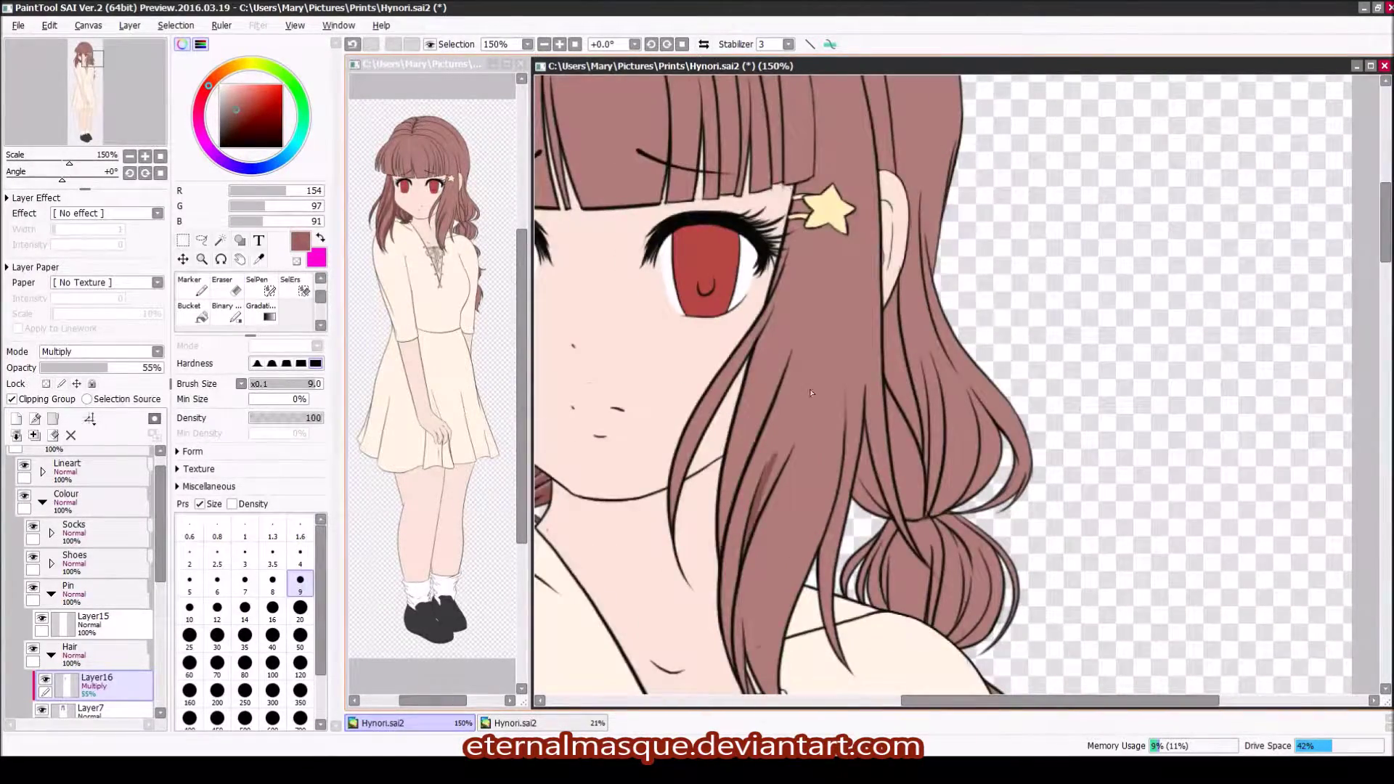
pyautogui.moveTo(811, 393); pyautogui.dragTo(759, 508)
pyautogui.scroll(1, 812, 393)
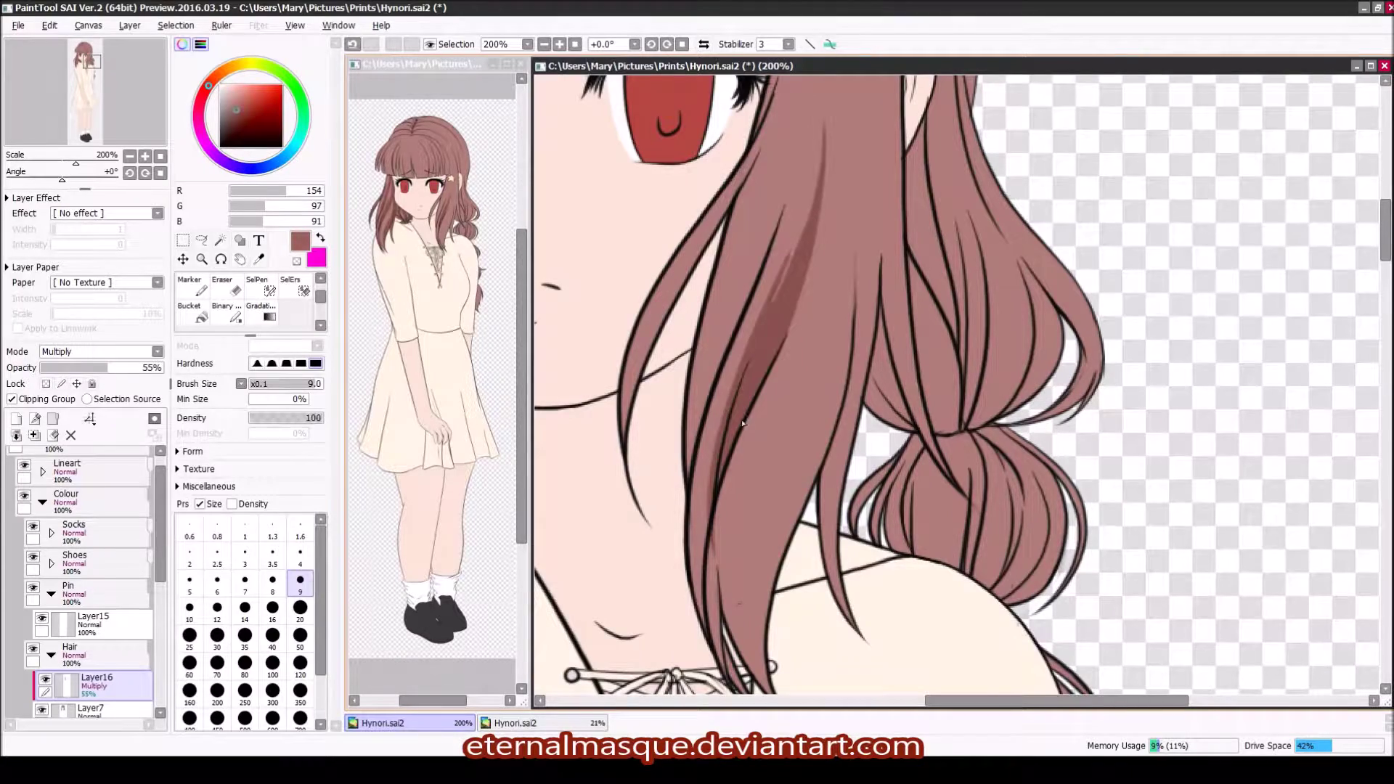
pyautogui.scroll(1, 743, 423)
pyautogui.moveTo(759, 312)
pyautogui.mouseDown()
pyautogui.moveTo(708, 522)
pyautogui.moveTo(699, 638)
pyautogui.mouseUp()
pyautogui.scroll(-1, 839, 249)
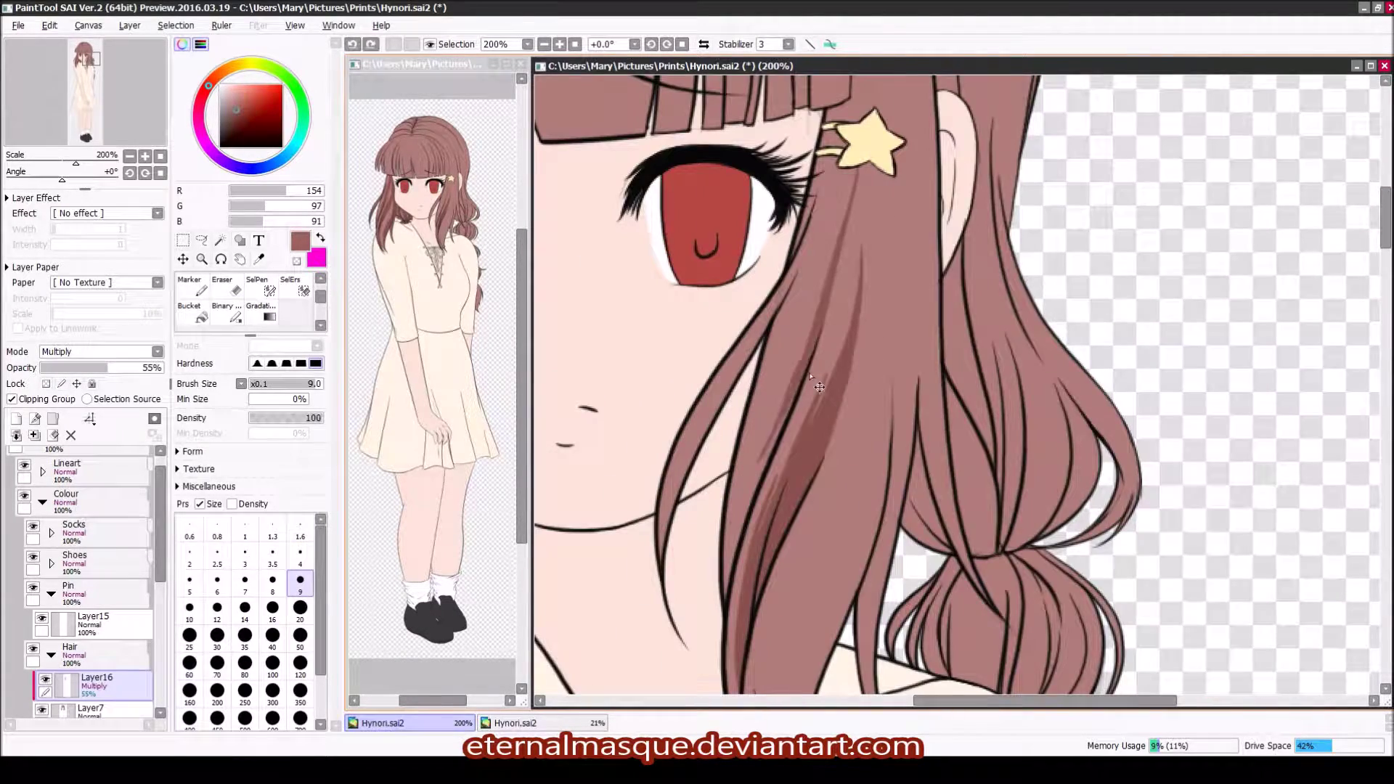
# Step: Shade the upper strands directly below the star clip and the thin strand curving beside the cheek
pyautogui.scroll(1, 780, 320)
pyautogui.moveTo(839, 193)
pyautogui.mouseDown()
pyautogui.moveTo(759, 367)
pyautogui.moveTo(774, 508)
pyautogui.mouseUp()
pyautogui.scroll(-1, 774, 508)
pyautogui.moveTo(795, 338); pyautogui.dragTo(749, 512)
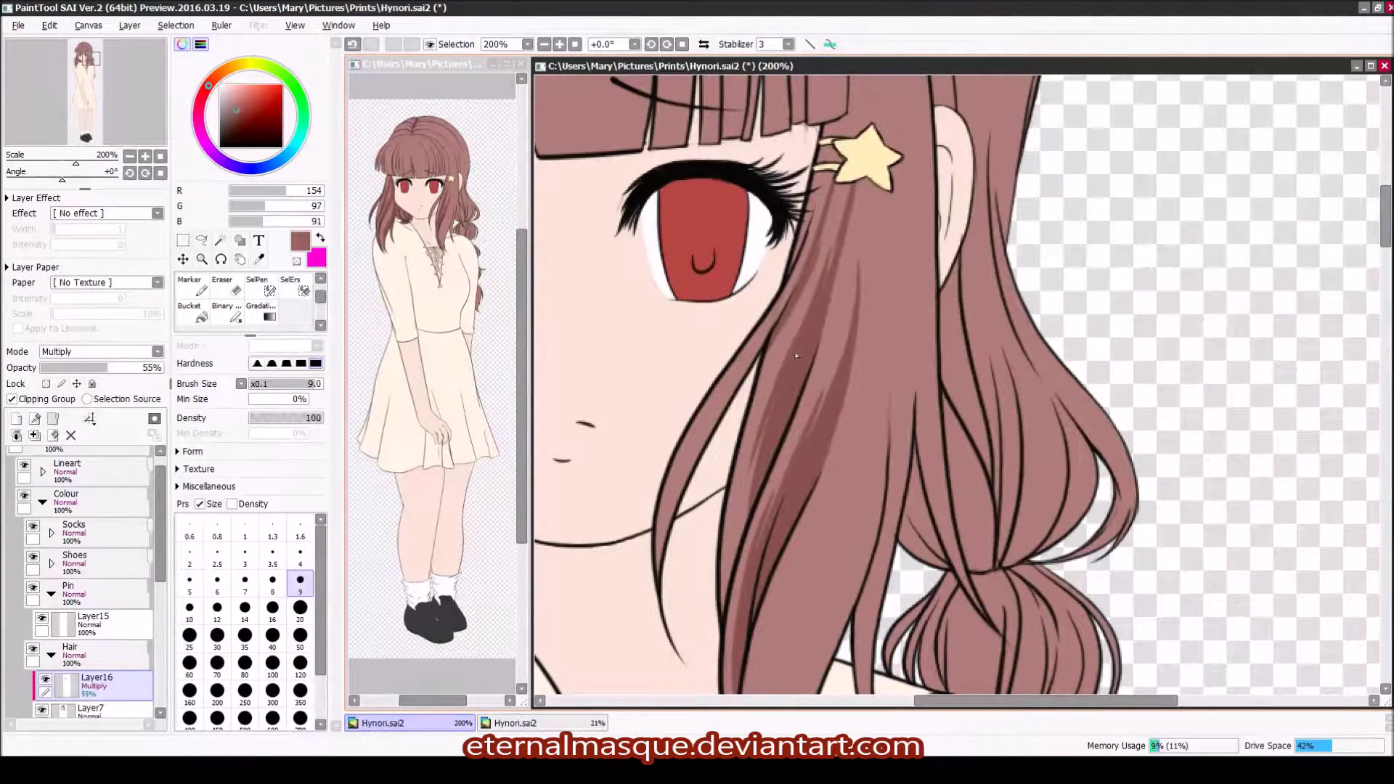
pyautogui.moveTo(835, 233); pyautogui.dragTo(791, 345)
pyautogui.moveTo(851, 178); pyautogui.dragTo(816, 260)
pyautogui.moveTo(831, 178); pyautogui.dragTo(657, 570)
pyautogui.scroll(1, 657, 571)
pyautogui.scroll(-1, 799, 244)
pyautogui.scroll(-1, 899, 374)
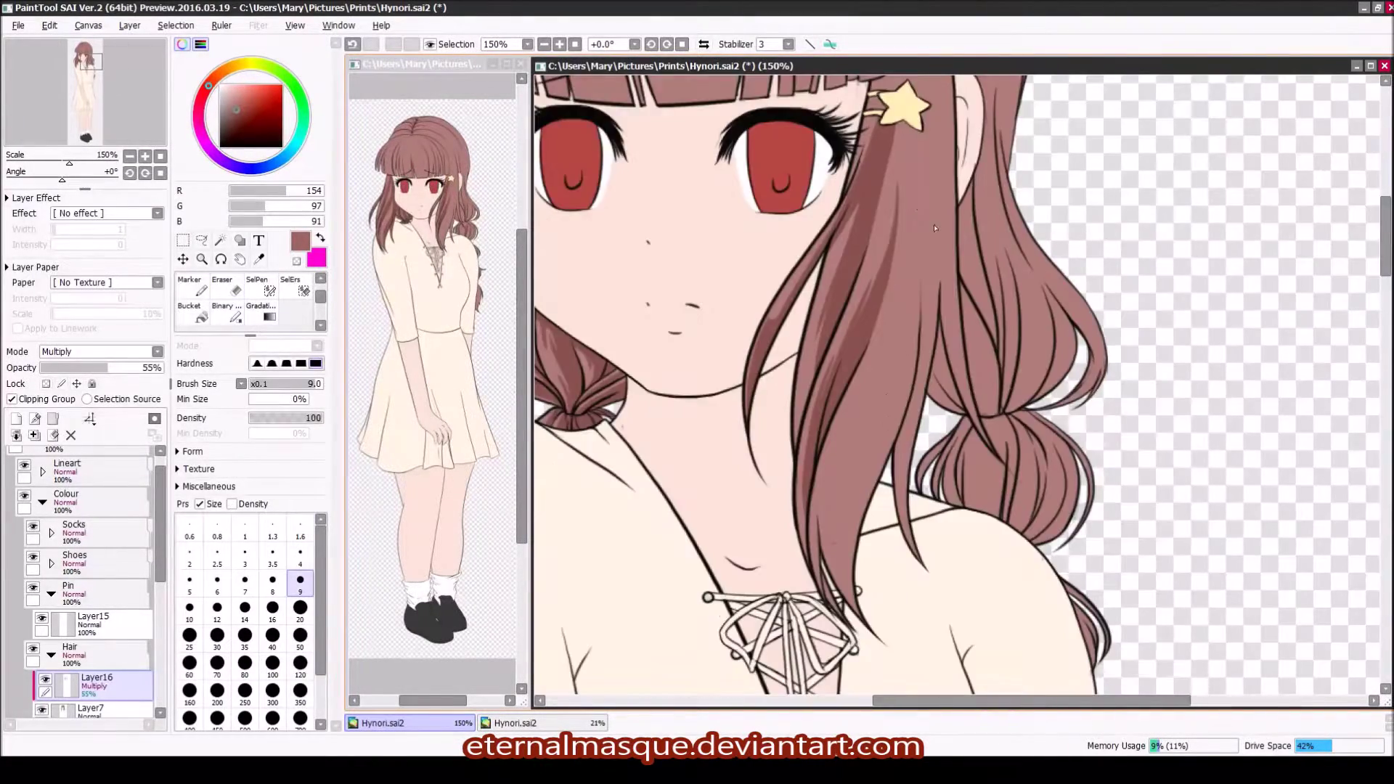
# Step: Shade the middle and lower strands of the lock under the star clip down to its tips
pyautogui.scroll(1, 899, 374)
pyautogui.moveTo(944, 243)
pyautogui.mouseDown()
pyautogui.moveTo(900, 639)
pyautogui.moveTo(872, 464)
pyautogui.mouseUp()
pyautogui.moveTo(879, 374)
pyautogui.mouseDown()
pyautogui.moveTo(850, 559)
pyautogui.moveTo(783, 634)
pyautogui.mouseUp()
pyautogui.press('Home')
pyautogui.moveTo(871, 188); pyautogui.dragTo(796, 556)
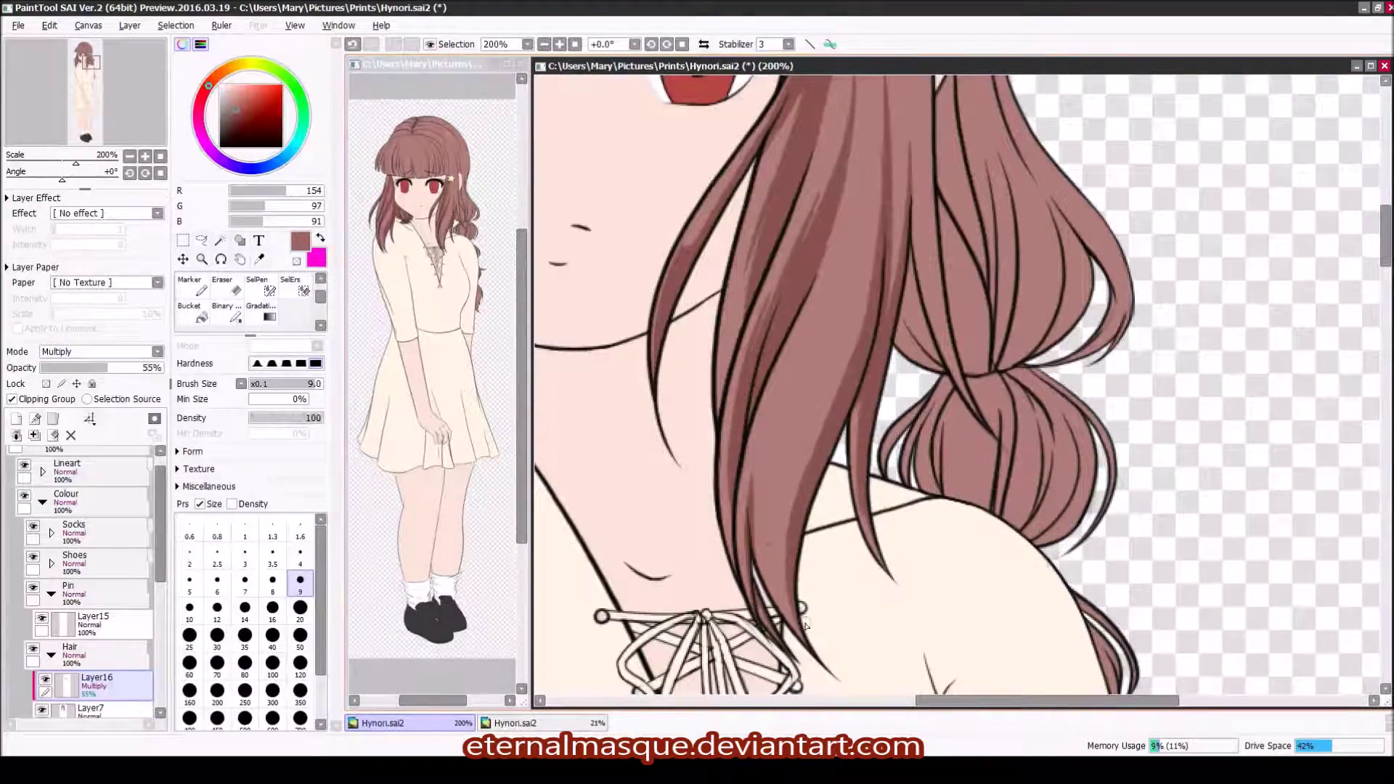
pyautogui.moveTo(853, 327); pyautogui.dragTo(802, 455)
# Step: Add long shadow strokes along the outer edge of the star clip side lock and the adjoining edge of the braid
pyautogui.scroll(1, 826, 414)
pyautogui.moveTo(860, 316); pyautogui.dragTo(806, 501)
pyautogui.moveTo(755, 446); pyautogui.dragTo(737, 660)
pyautogui.scroll(1, 936, 372)
pyautogui.moveTo(932, 283); pyautogui.dragTo(864, 581)
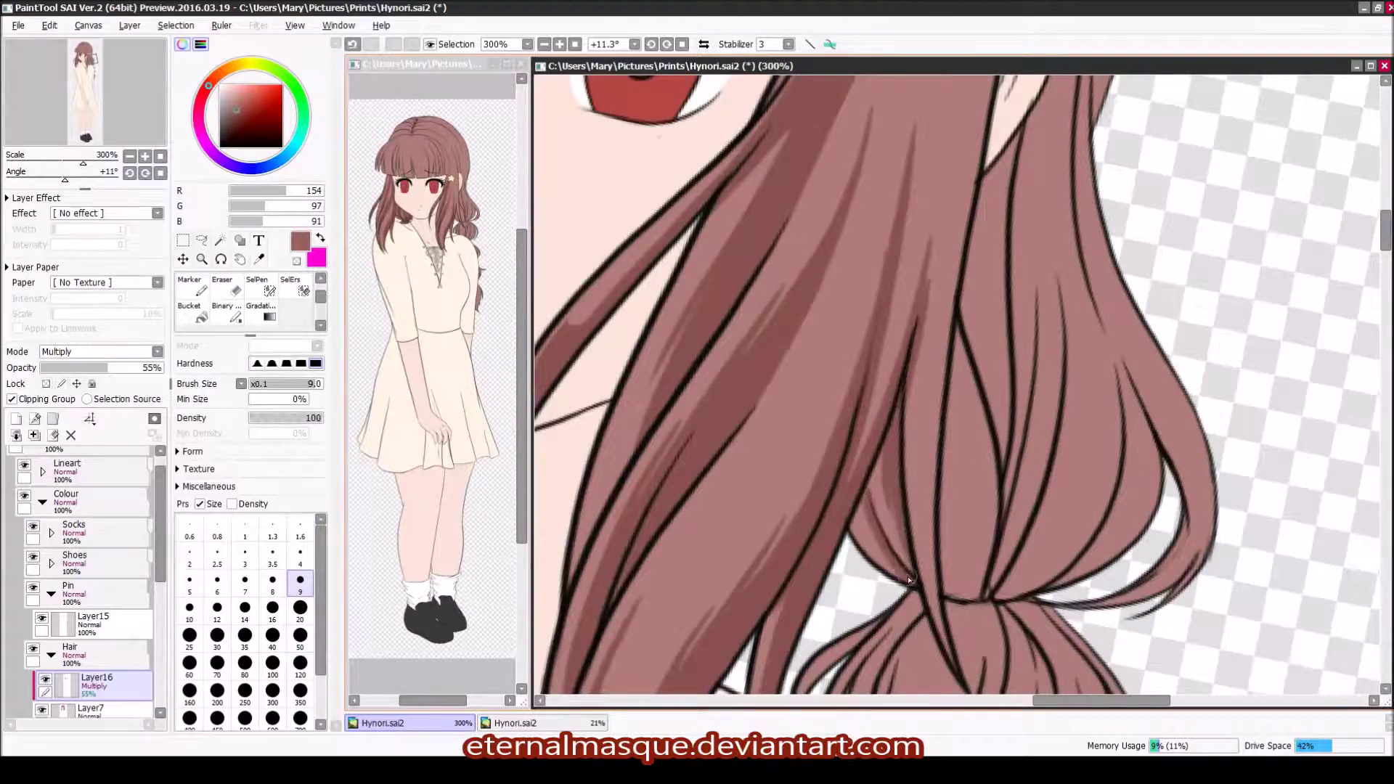
# Step: Darken the hair section behind the ear and shade the strands crossing the braid's first bulge
pyautogui.press('Home')
pyautogui.moveTo(998, 305); pyautogui.dragTo(966, 475)
pyautogui.moveTo(1111, 178)
pyautogui.mouseDown()
pyautogui.moveTo(987, 439)
pyautogui.moveTo(995, 399)
pyautogui.mouseUp()
pyautogui.scroll(-5, 895, 419)
pyautogui.scroll(3, 895, 419)
pyautogui.moveTo(814, 189); pyautogui.dragTo(806, 414)
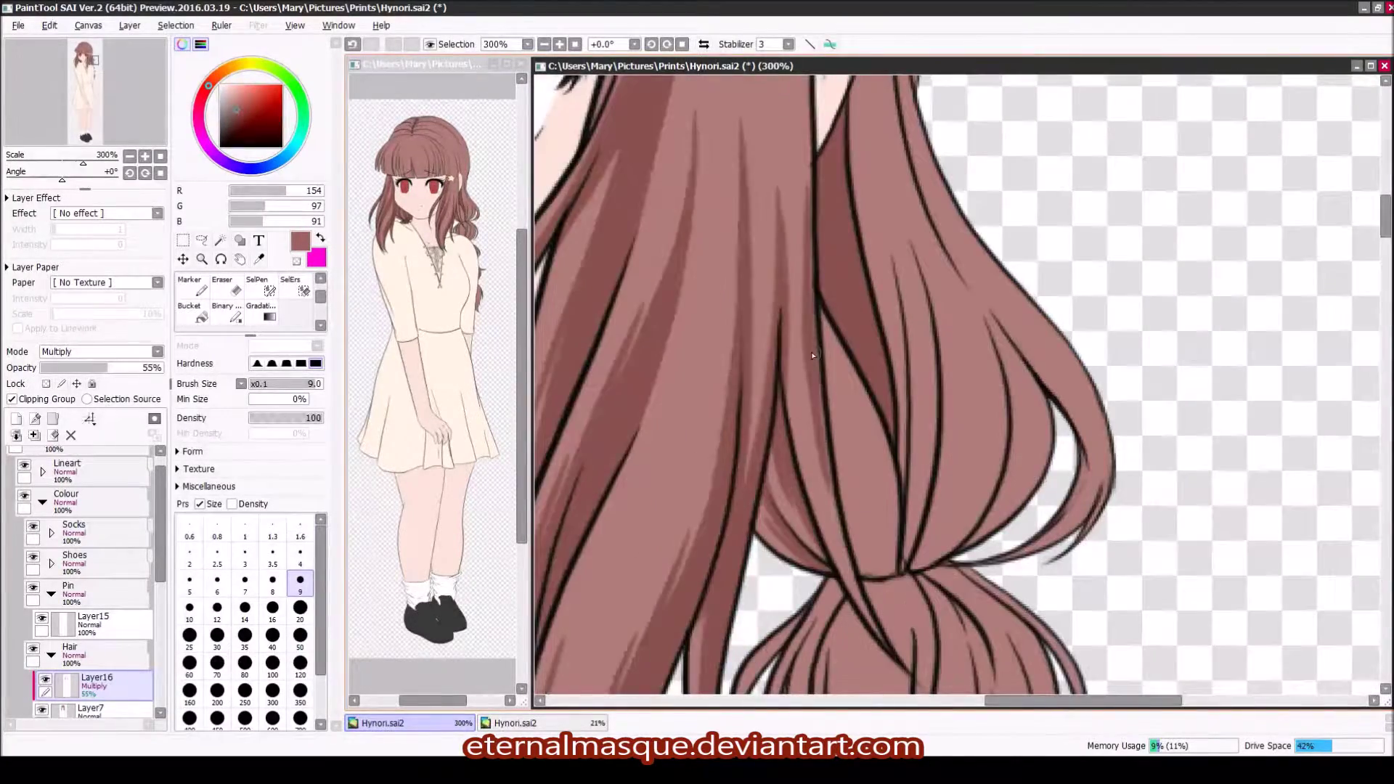
pyautogui.moveTo(836, 338); pyautogui.dragTo(806, 523)
pyautogui.moveTo(806, 370); pyautogui.dragTo(799, 475)
# Step: Shade the hair edge running in front of the ear up the head and add a shadow around the star clip
pyautogui.scroll(-1, 803, 398)
pyautogui.moveTo(806, 327); pyautogui.dragTo(796, 457)
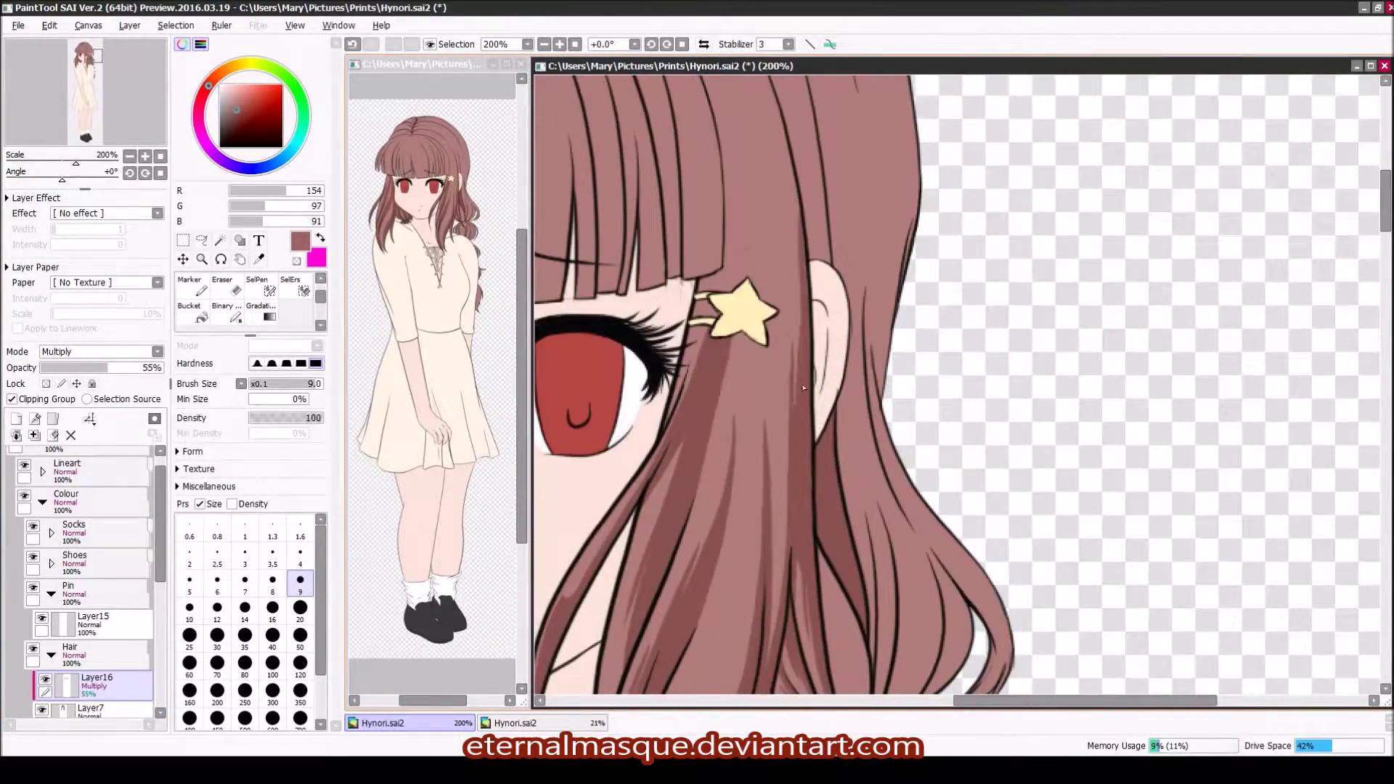
pyautogui.scroll(1, 804, 398)
pyautogui.moveTo(825, 98); pyautogui.dragTo(806, 385)
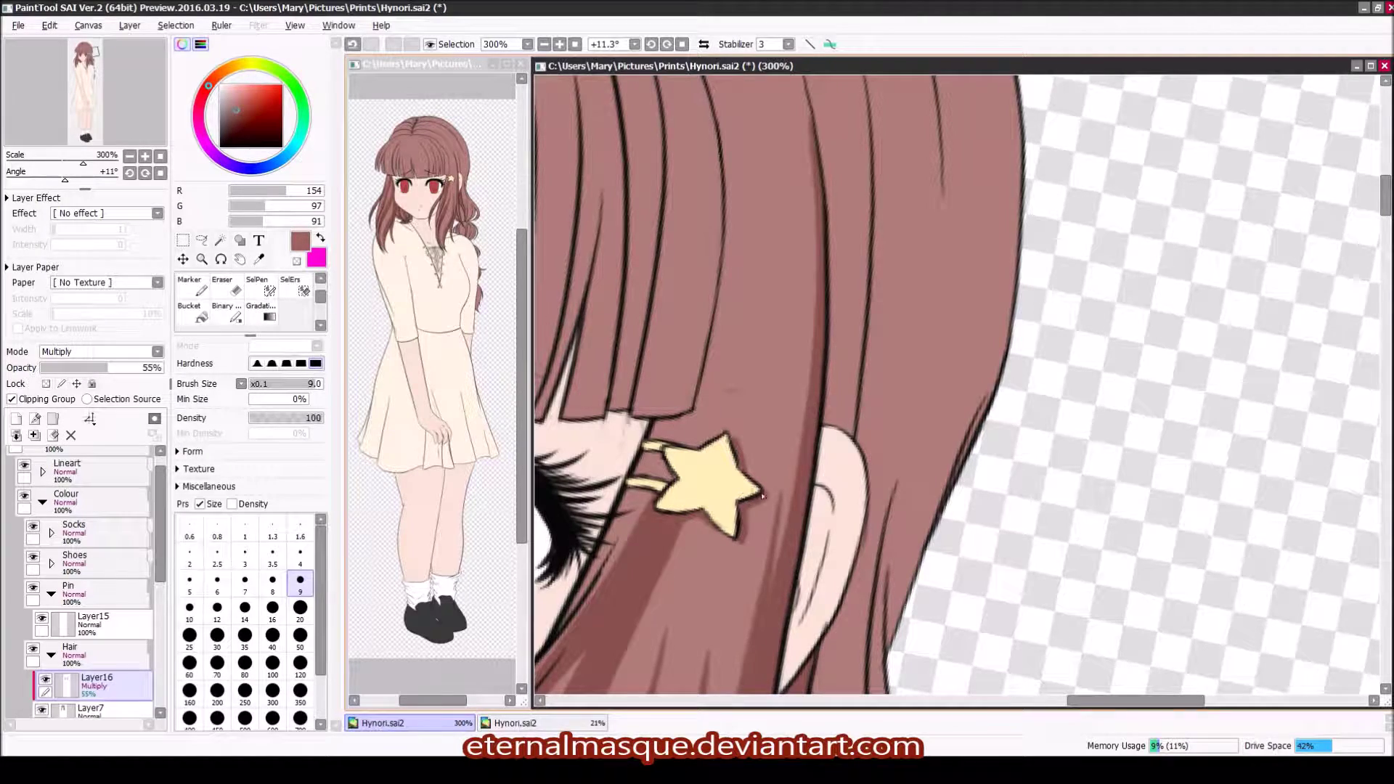
# Step: Shade the side hair along the fringe's outer edge and the strand line leading down towards the ear
pyautogui.press('End')
pyautogui.scroll(-1, 799, 436)
pyautogui.moveTo(907, 283)
pyautogui.mouseDown()
pyautogui.moveTo(886, 566)
pyautogui.moveTo(897, 548)
pyautogui.mouseUp()
pyautogui.scroll(1, 847, 458)
pyautogui.press('End')
pyautogui.press('End')
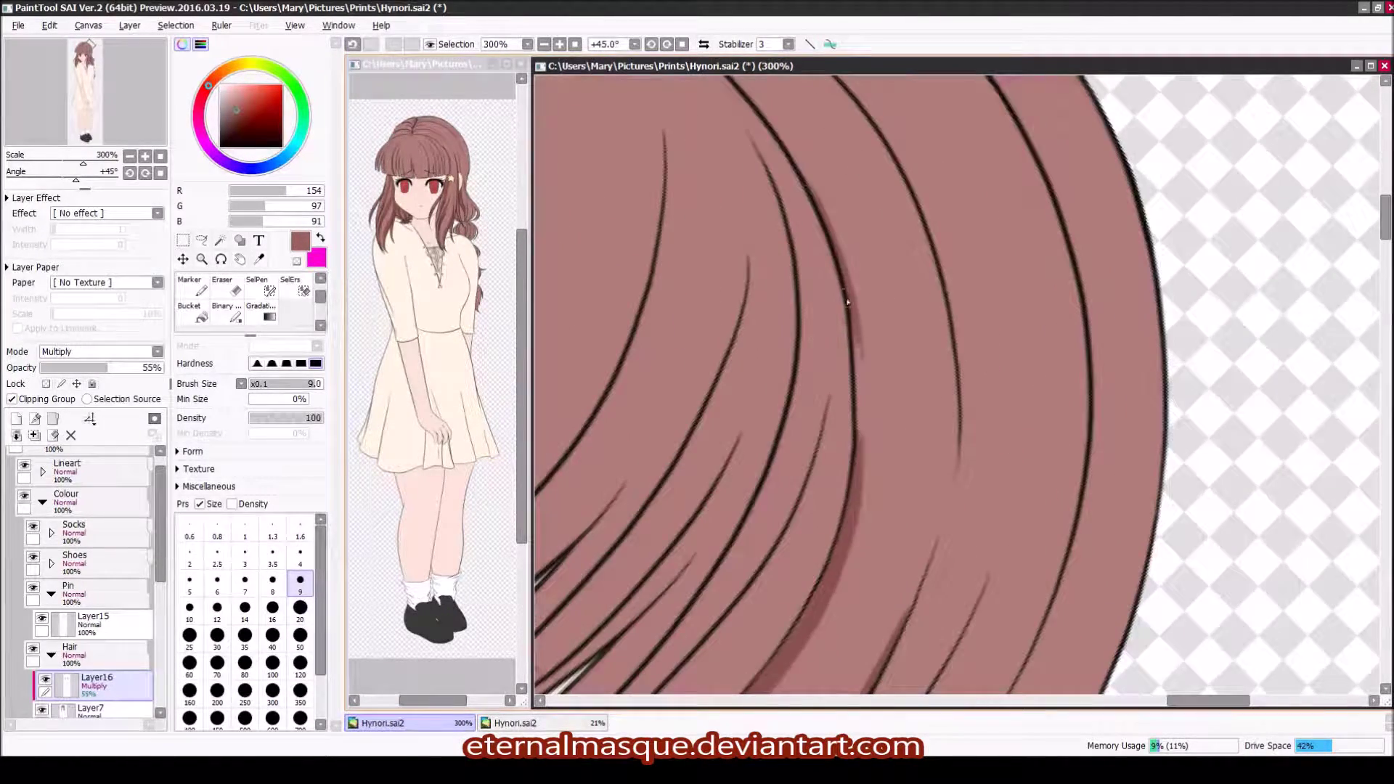
# Step: Paint a curved shadow band across the lower fringe, from one side of the forehead to the star clip
pyautogui.scroll(-3, 847, 302)
pyautogui.press('Delete')
pyautogui.press('Delete')
pyautogui.press('Delete')
pyautogui.press('Delete')
pyautogui.press('Delete')
pyautogui.press('Delete')
pyautogui.moveTo(621, 363)
pyautogui.mouseDown()
pyautogui.moveTo(959, 225)
pyautogui.moveTo(722, 330)
pyautogui.mouseUp()
pyautogui.press('[')
pyautogui.press('[')
pyautogui.press('[')
pyautogui.press('[')
pyautogui.press('[')
pyautogui.press('[')
pyautogui.press('[')
pyautogui.press('[')
pyautogui.press('[')
pyautogui.press('[')
pyautogui.scroll(2, 1032, 195)
pyautogui.press('Delete')
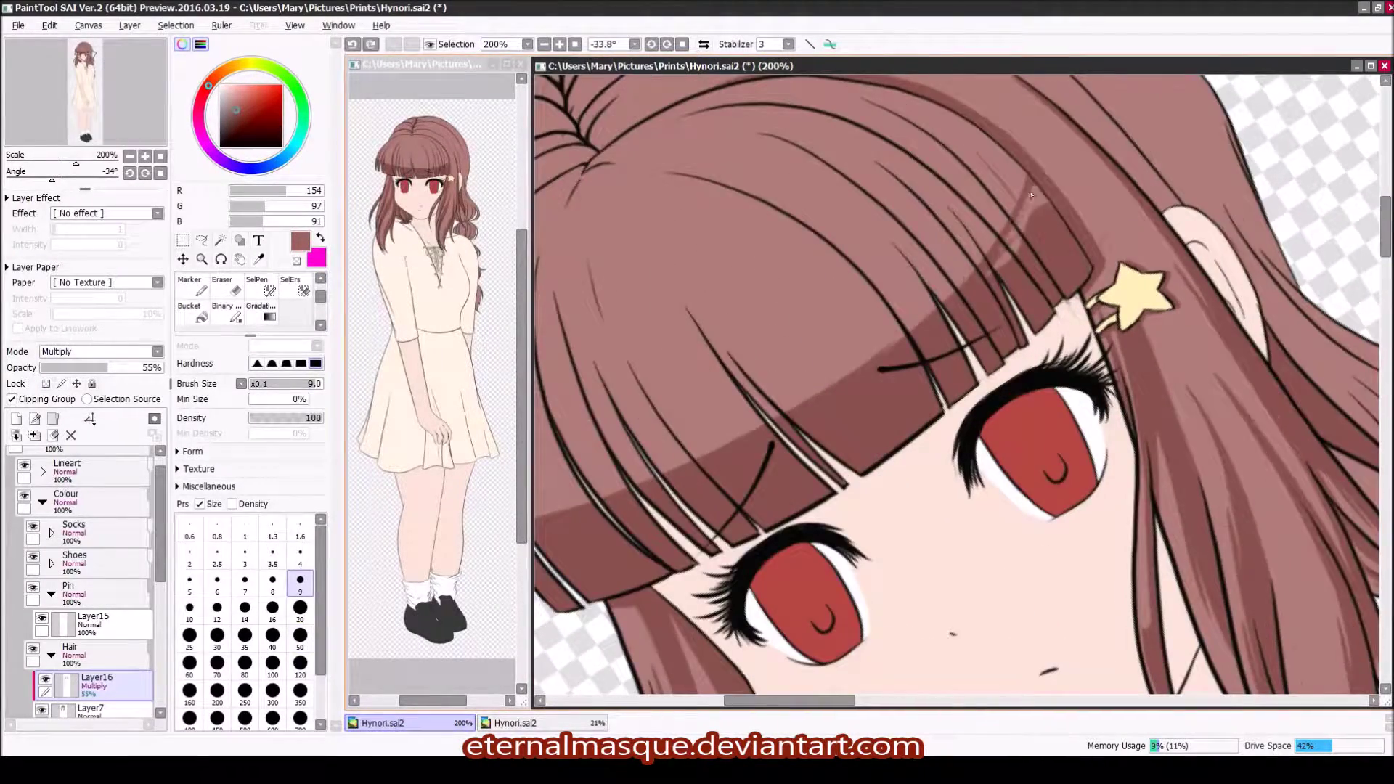
pyautogui.press('Home')
pyautogui.scroll(-2, 900, 368)
pyautogui.scroll(3, 968, 302)
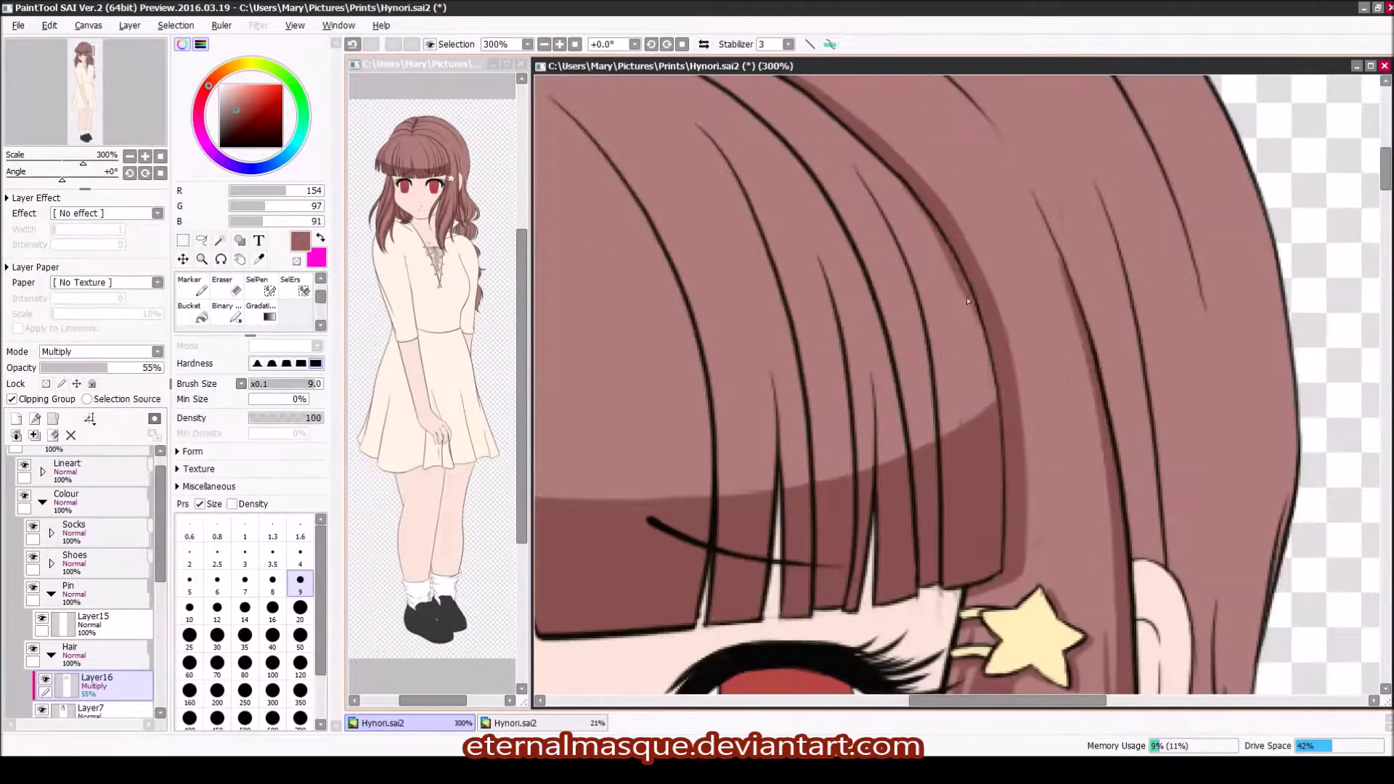
# Step: Add tapered strand shadows rising from the fringe's shadow band near its outer edge on the star clip side
pyautogui.press('End')
pyautogui.press('End')
pyautogui.moveTo(952, 188)
pyautogui.mouseDown()
pyautogui.moveTo(960, 305)
pyautogui.moveTo(944, 436)
pyautogui.mouseUp()
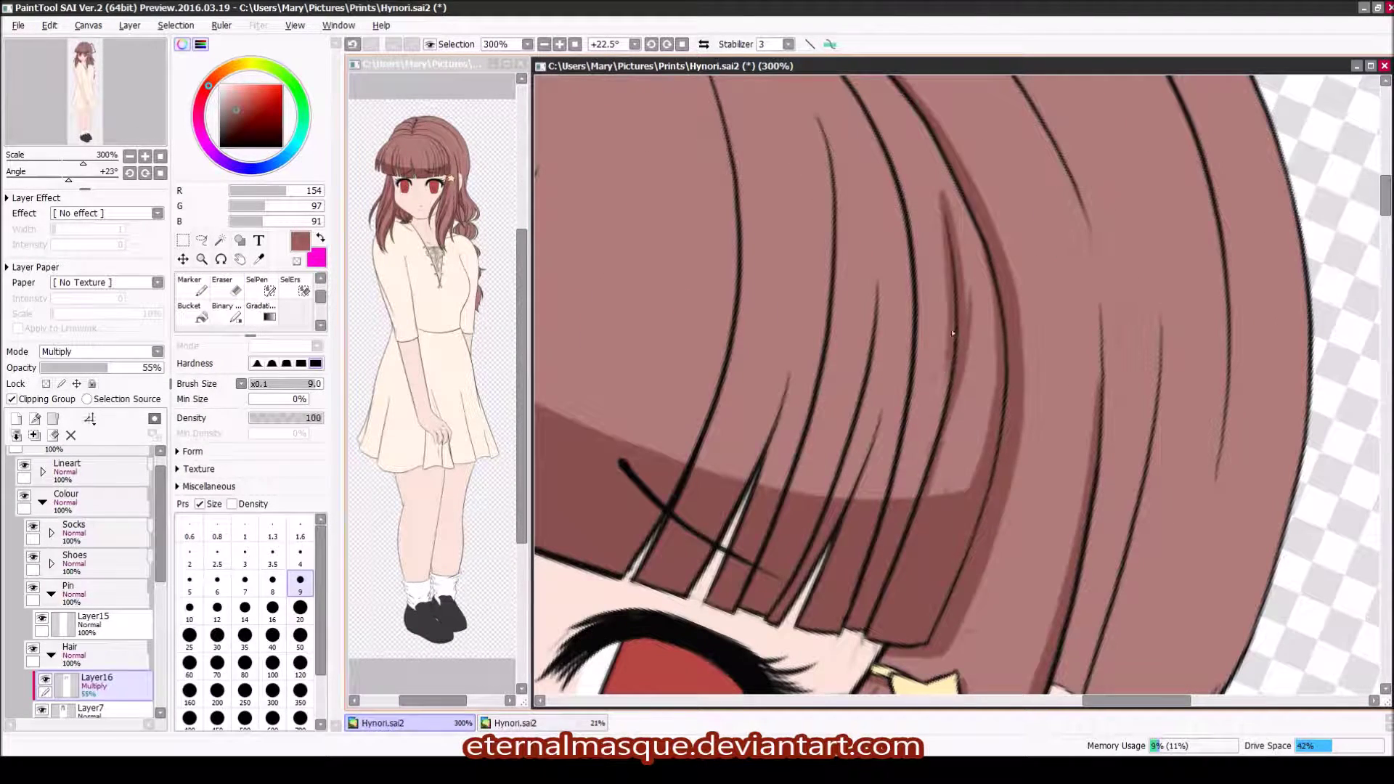
pyautogui.moveTo(952, 333); pyautogui.dragTo(913, 499)
pyautogui.moveTo(895, 366); pyautogui.dragTo(855, 498)
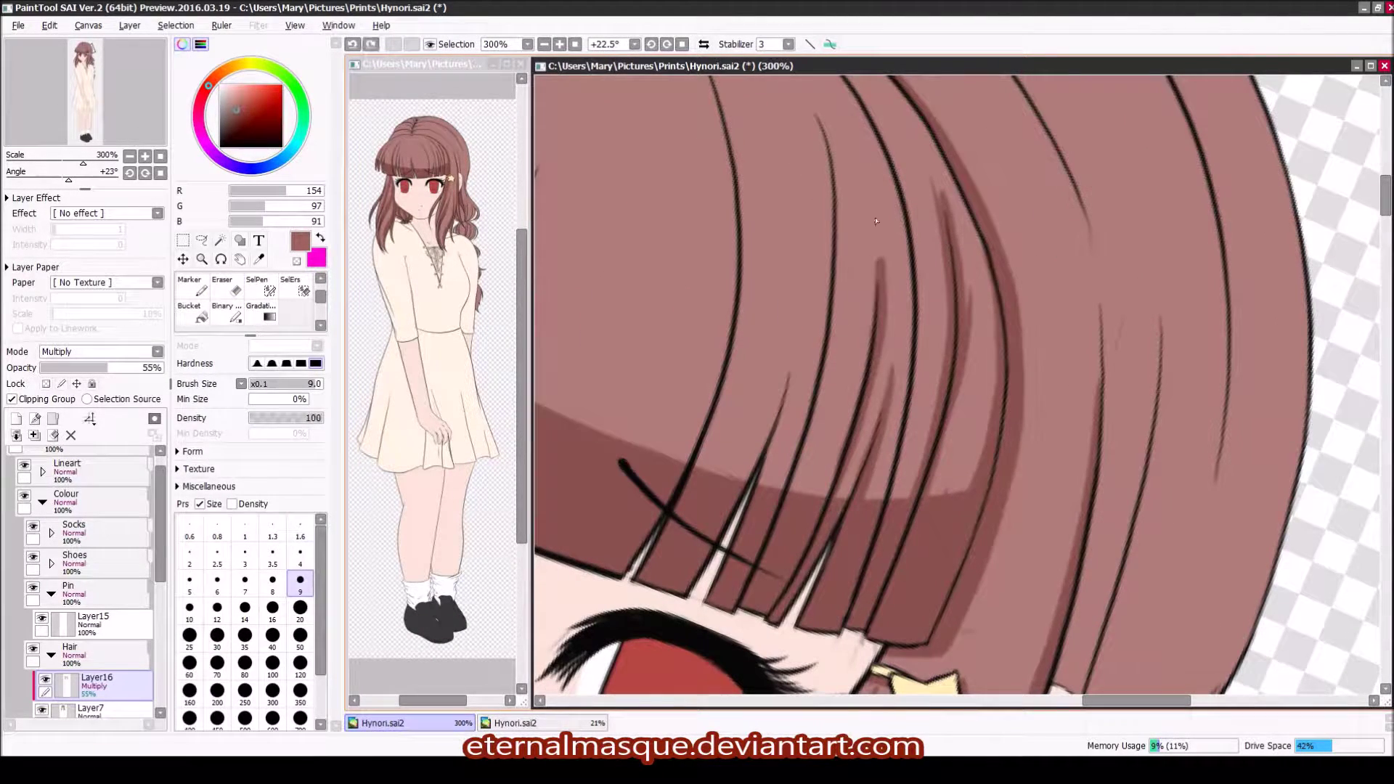
pyautogui.moveTo(871, 311); pyautogui.dragTo(820, 495)
# Step: Add more tapered strand shadows to the fringe on the star clip side, following its strand lines up towards the parting
pyautogui.press('End')
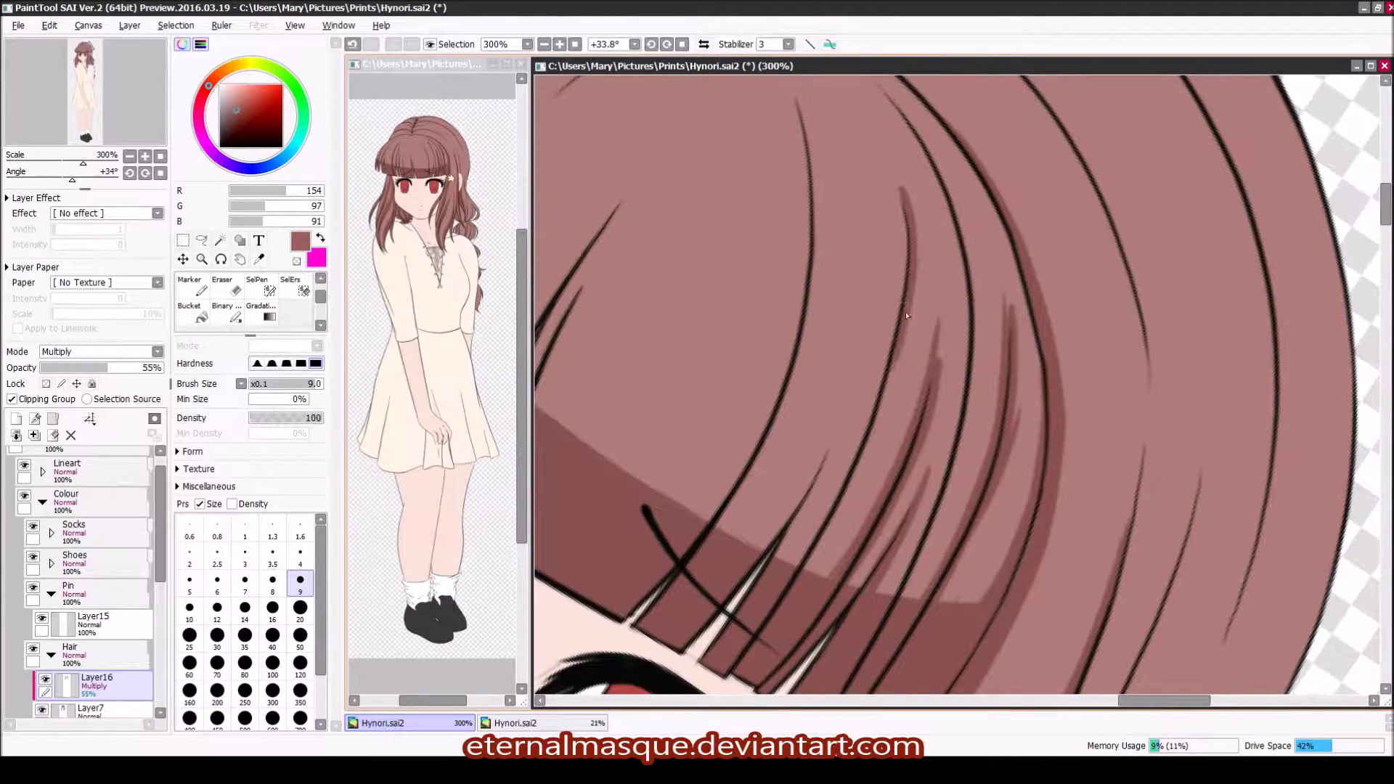
pyautogui.moveTo(924, 535); pyautogui.dragTo(886, 596)
pyautogui.press('End')
pyautogui.press('End')
pyautogui.press('End')
pyautogui.press('End')
pyautogui.press('End')
pyautogui.press('End')
pyautogui.press('End')
pyautogui.press('End')
pyautogui.press('End')
pyautogui.press('End')
pyautogui.press('End')
pyautogui.press('End')
pyautogui.press('End')
pyautogui.press('End')
pyautogui.press('End')
pyautogui.press('End')
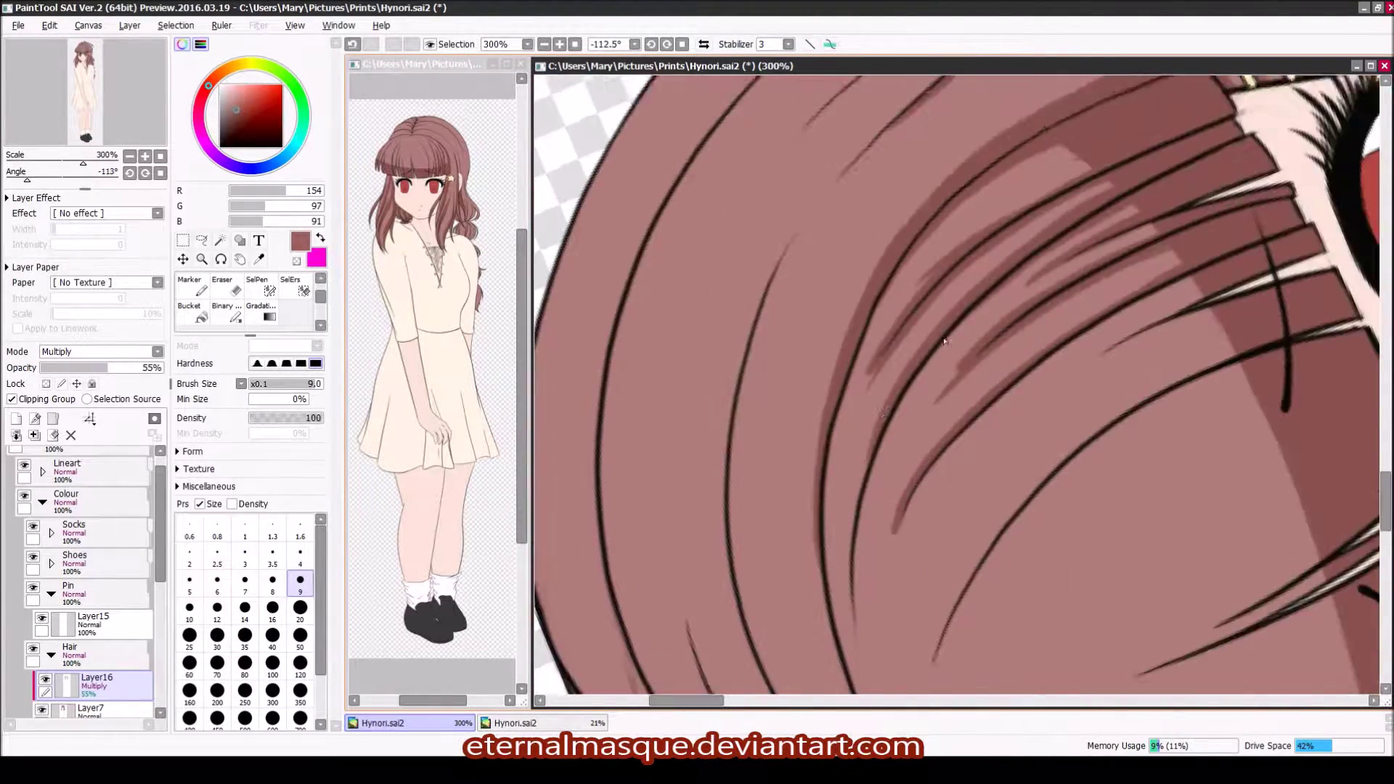
pyautogui.moveTo(1133, 189)
pyautogui.mouseDown()
pyautogui.moveTo(1036, 300)
pyautogui.moveTo(1071, 370)
pyautogui.mouseUp()
pyautogui.hotkey('ctrl', '-')
pyautogui.press('Delete')
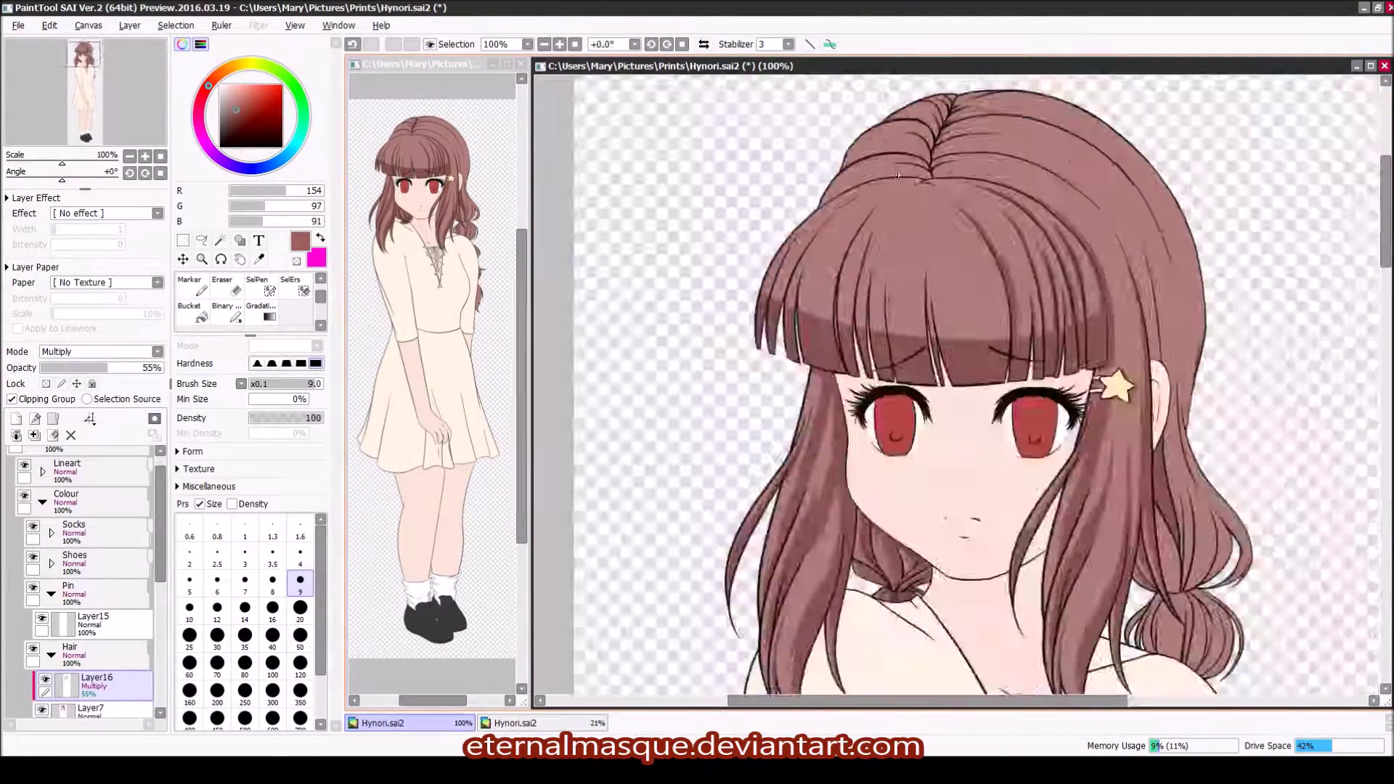
# Step: Shade both sides of the long fringe strand line running from the shadow band up to the parting
pyautogui.moveTo(897, 275); pyautogui.dragTo(865, 405)
pyautogui.moveTo(863, 517); pyautogui.dragTo(896, 298)
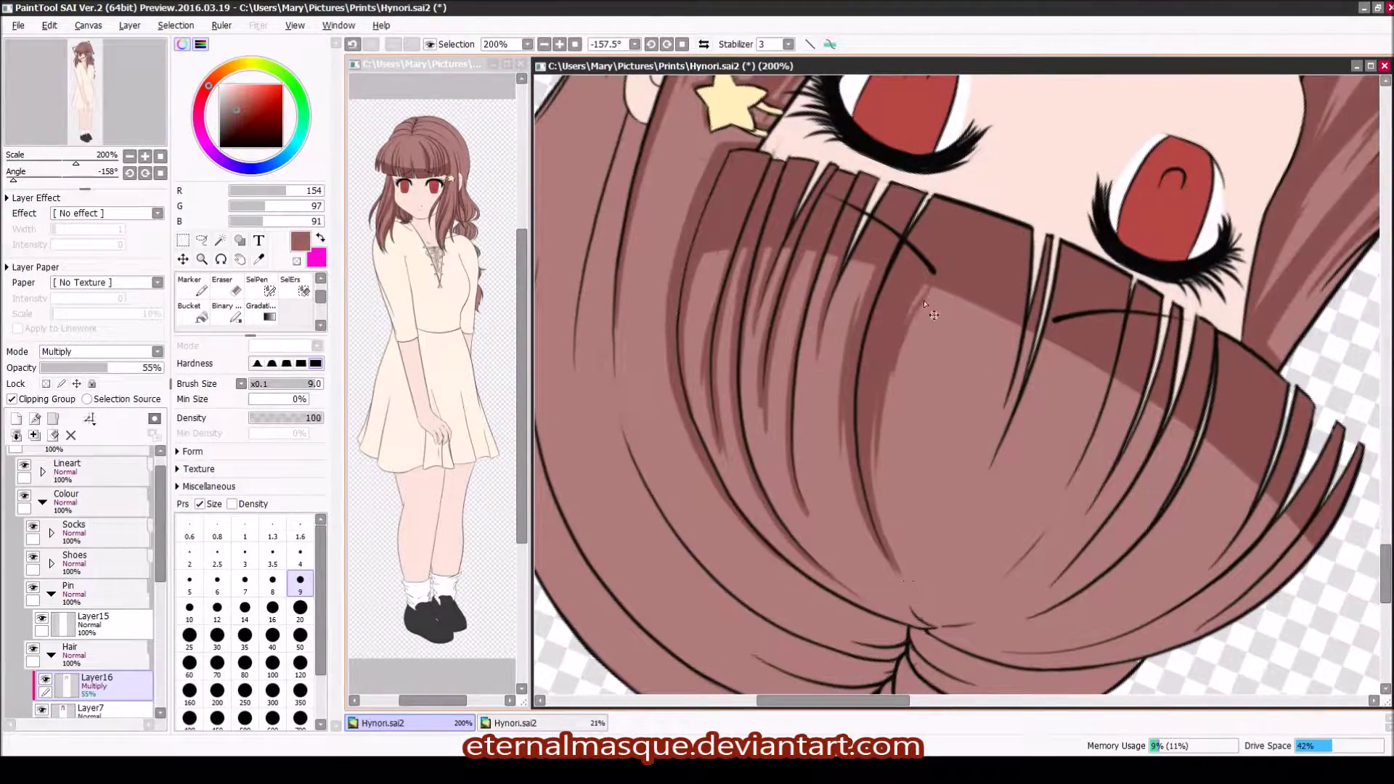
pyautogui.moveTo(1026, 359); pyautogui.dragTo(989, 472)
pyautogui.press('Delete')
pyautogui.press('Delete')
pyautogui.press('Delete')
pyautogui.press('Delete')
pyautogui.press('Delete')
pyautogui.moveTo(751, 254)
pyautogui.mouseDown()
pyautogui.moveTo(701, 442)
pyautogui.moveTo(853, 327)
pyautogui.mouseUp()
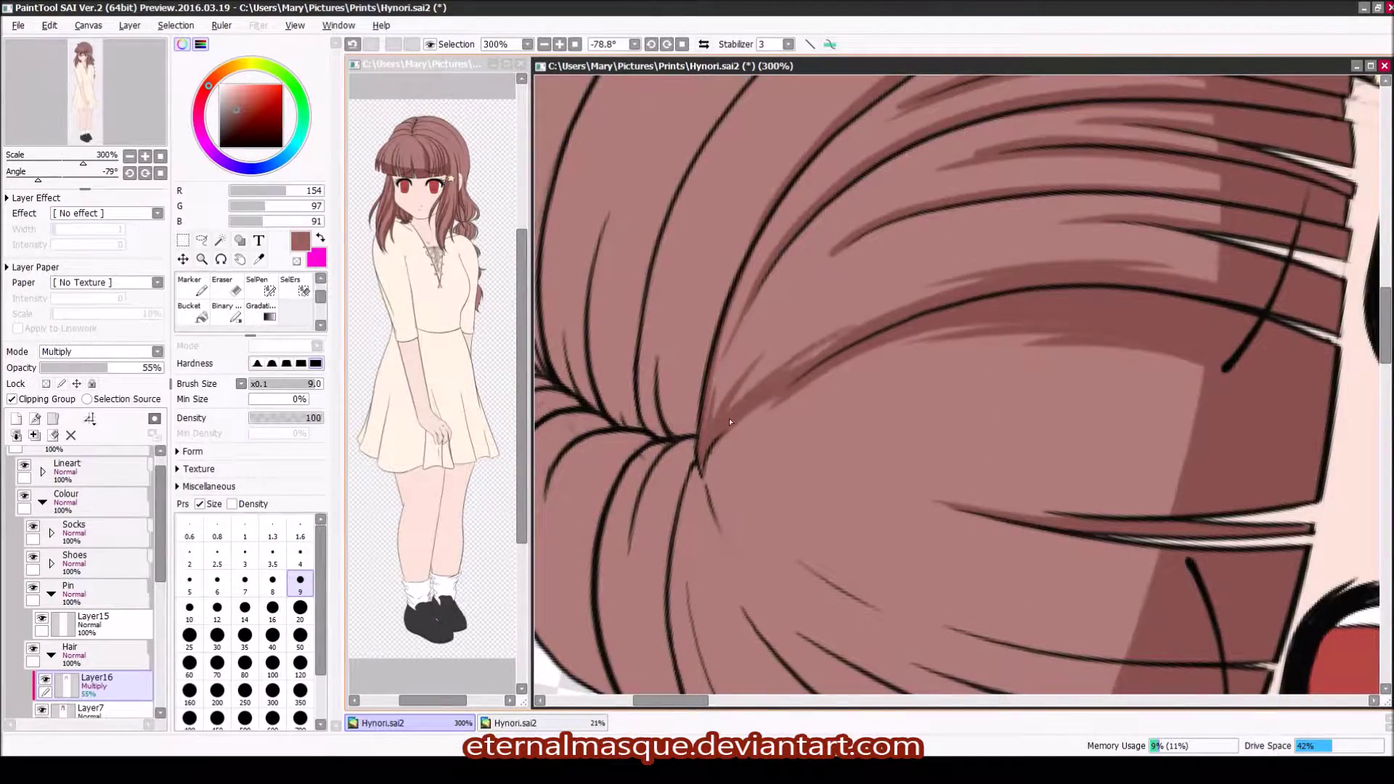
pyautogui.moveTo(786, 371); pyautogui.dragTo(893, 307)
# Step: Add tapered strand shadows to the middle of the fringe, along its central gap and the neighbouring strand line
pyautogui.press('Home')
pyautogui.scroll(-2, 893, 224)
pyautogui.moveTo(740, 294); pyautogui.dragTo(701, 476)
pyautogui.moveTo(780, 247); pyautogui.dragTo(746, 372)
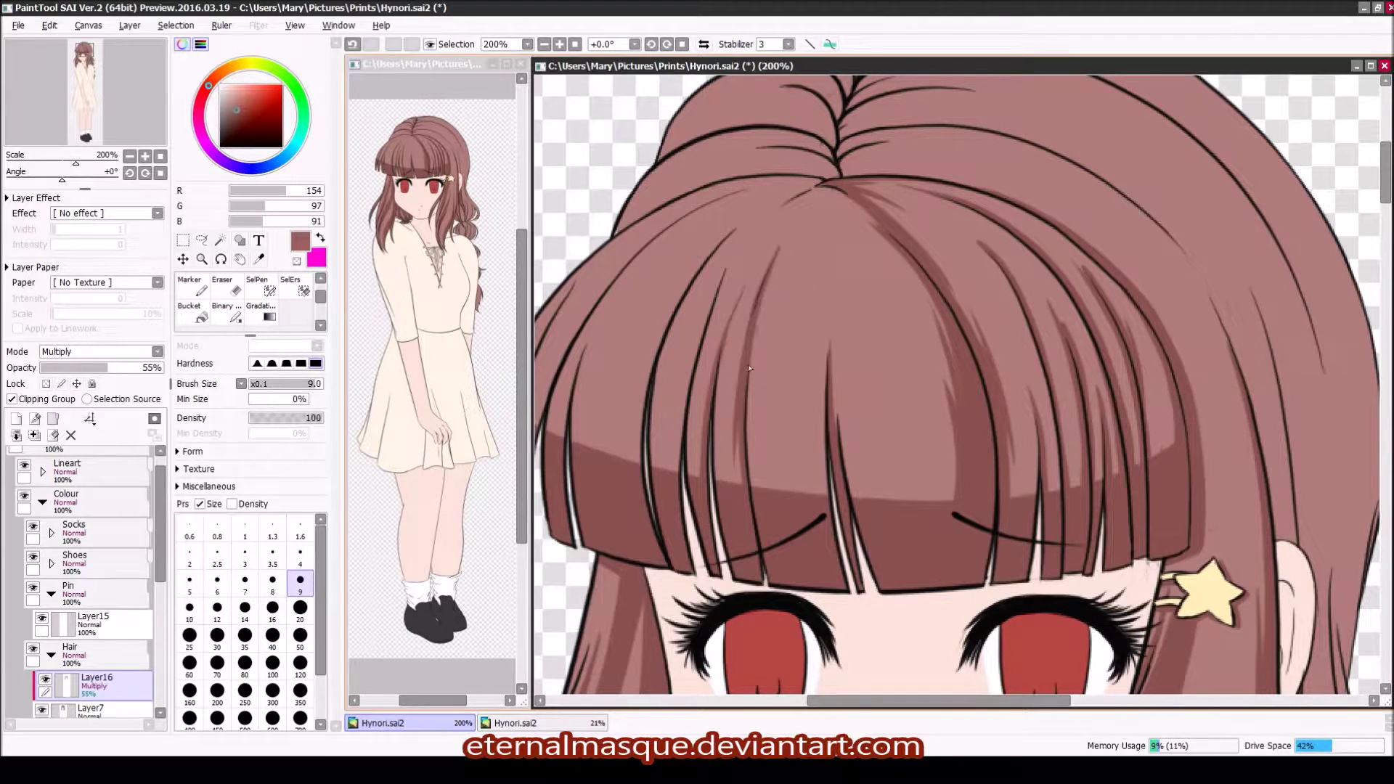
pyautogui.moveTo(819, 498); pyautogui.dragTo(843, 250)
pyautogui.press('e')
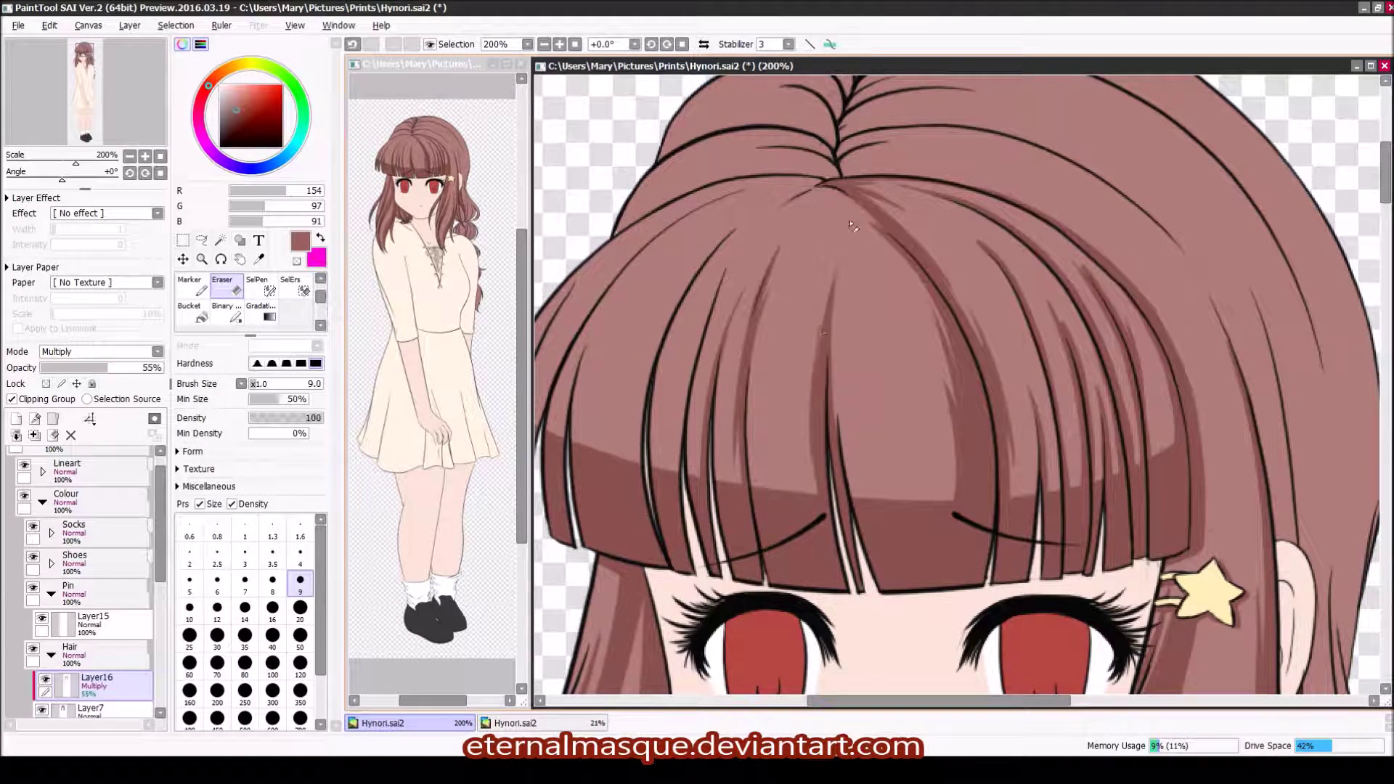
pyautogui.press('n')
# Step: Shade the fringe strands on the side opposite the star clip with long tapered strokes curving from the parting
pyautogui.hscroll(-2, 726, 452)
pyautogui.moveTo(776, 258); pyautogui.dragTo(727, 452)
pyautogui.press('e')
pyautogui.press('n')
pyautogui.moveTo(791, 221); pyautogui.dragTo(682, 461)
pyautogui.press('Delete')
pyautogui.moveTo(755, 263); pyautogui.dragTo(734, 461)
pyautogui.hscroll(-4, 784, 312)
pyautogui.moveTo(875, 199); pyautogui.dragTo(766, 405)
pyautogui.moveTo(923, 180); pyautogui.dragTo(776, 369)
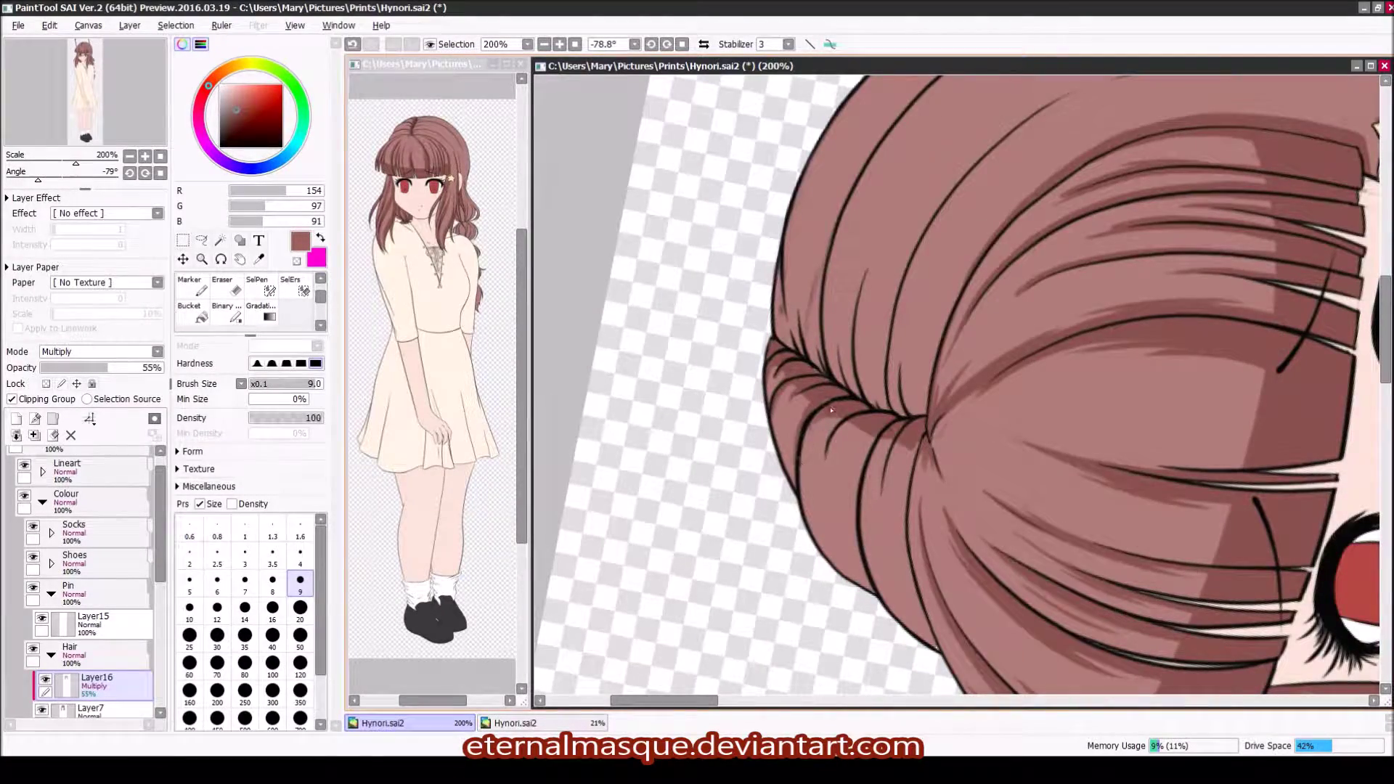
# Step: Shade the crown strands where they meet the parting on the side opposite the star clip
pyautogui.moveTo(807, 368)
pyautogui.mouseDown()
pyautogui.moveTo(850, 446)
pyautogui.moveTo(828, 391)
pyautogui.moveTo(883, 343)
pyautogui.moveTo(871, 406)
pyautogui.mouseUp()
pyautogui.press('Home')
pyautogui.press('e')
pyautogui.scroll(2, 1033, 195)
pyautogui.press('b')
pyautogui.keyDown('ctrl'); pyautogui.keyDown('shift'); pyautogui.click(1033, 195); pyautogui.keyUp('shift'); pyautogui.keyUp('ctrl')
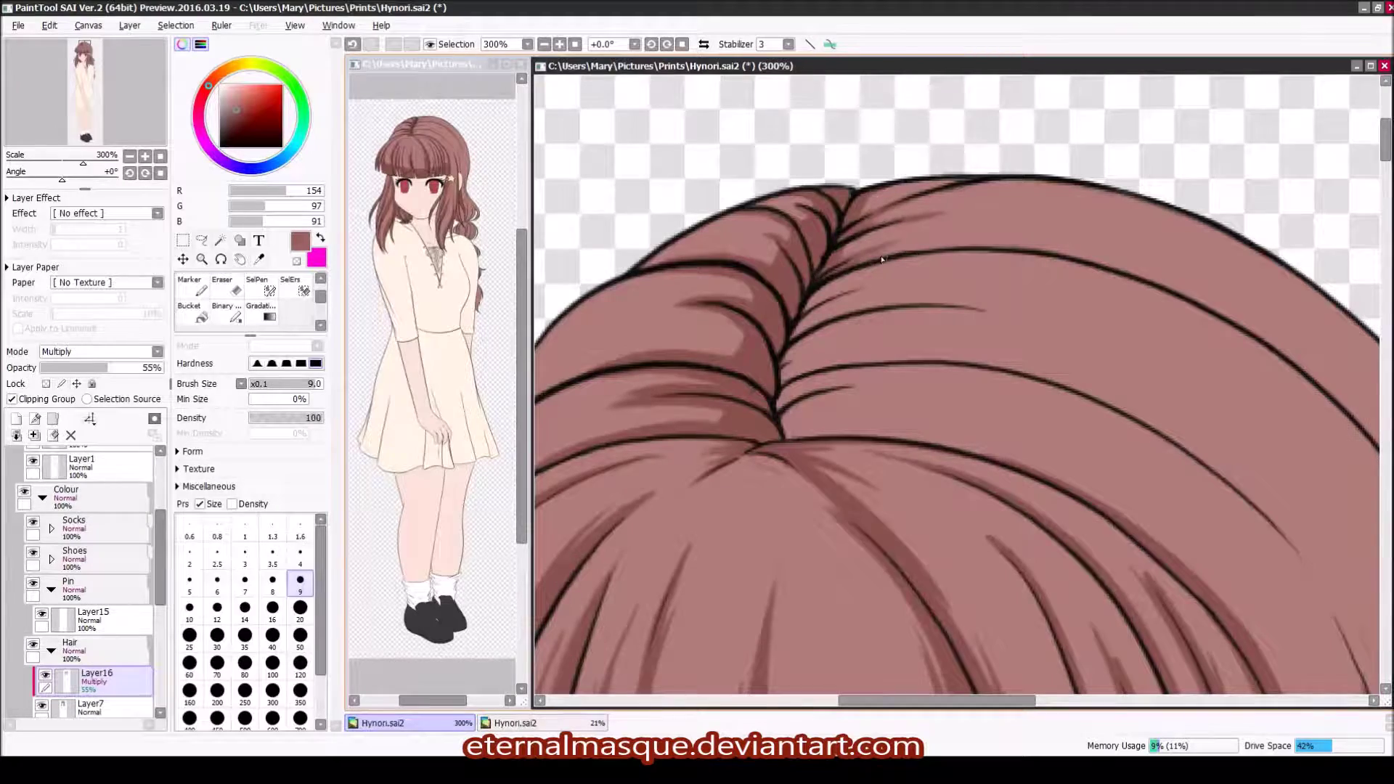
# Step: Add tapered shadows fanning out from the parting along the crown strands on the star clip side
pyautogui.moveTo(819, 290); pyautogui.dragTo(785, 436)
pyautogui.moveTo(828, 326); pyautogui.dragTo(958, 280)
pyautogui.moveTo(835, 309); pyautogui.dragTo(1010, 247)
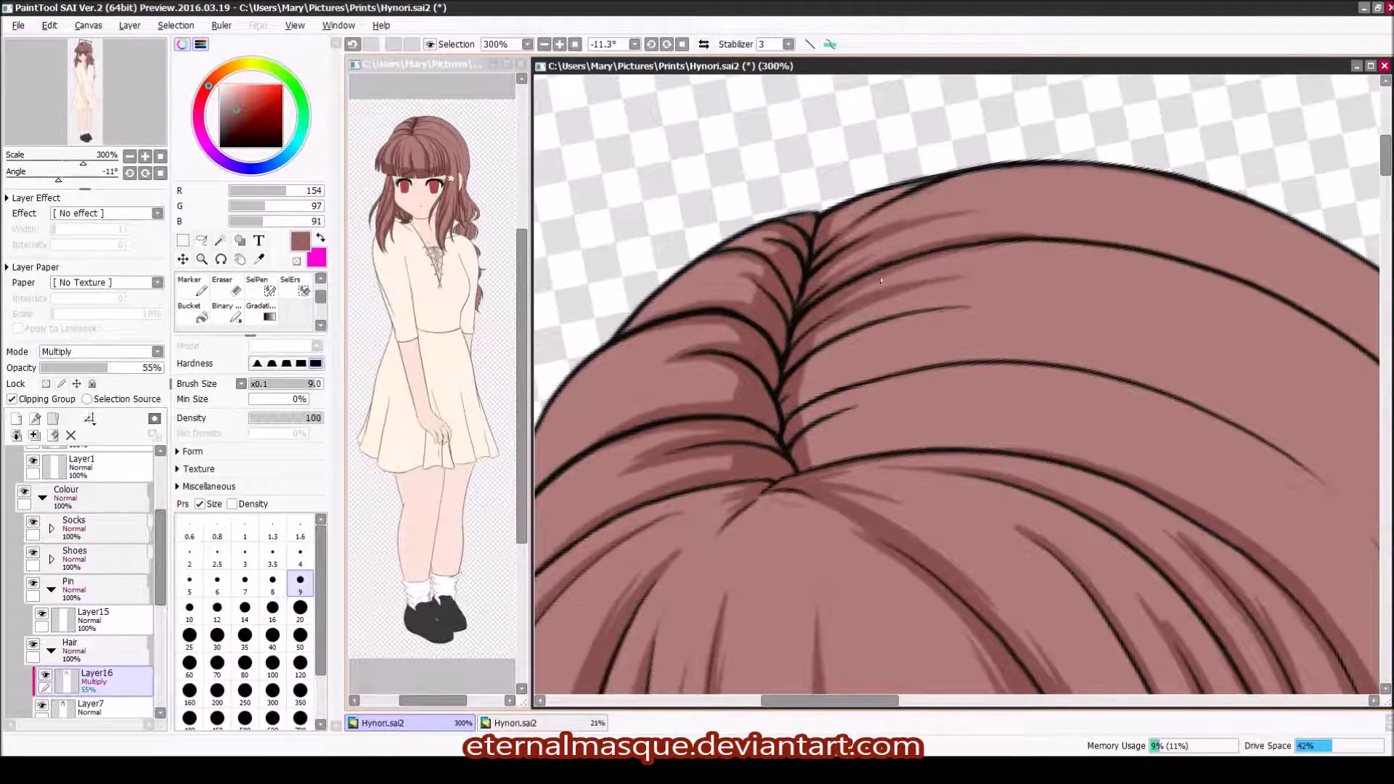
pyautogui.moveTo(813, 363); pyautogui.dragTo(951, 305)
pyautogui.press('Delete')
pyautogui.press('Delete')
pyautogui.press('Delete')
pyautogui.moveTo(900, 508)
pyautogui.mouseDown()
pyautogui.moveTo(959, 370)
pyautogui.moveTo(926, 515)
pyautogui.mouseUp()
pyautogui.press('Home')
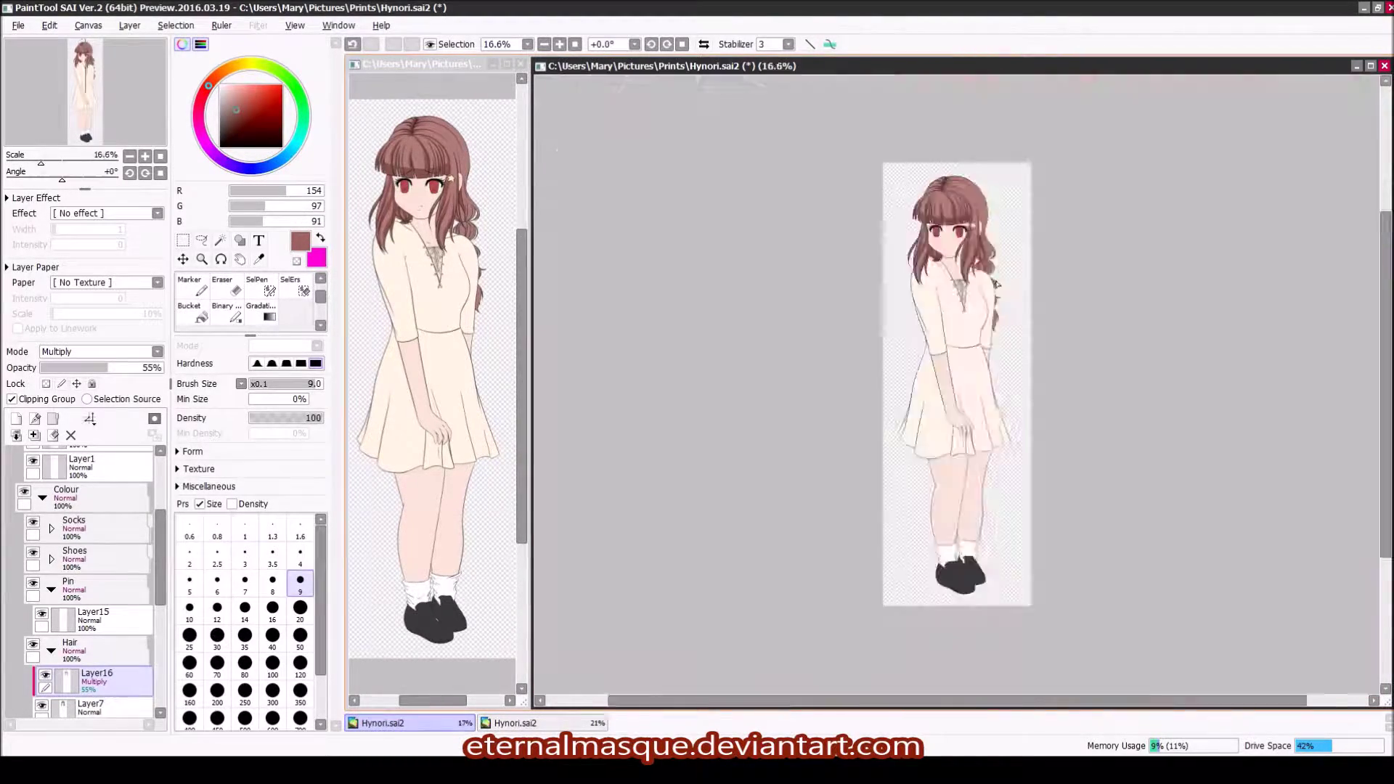
# Step: Paint a curved shadow band across the hair above the ear, from the fringe to the head's outer edge, with brush size 20
pyautogui.scroll(5, 1014, 588)
pyautogui.moveTo(1046, 152); pyautogui.dragTo(1017, 305)
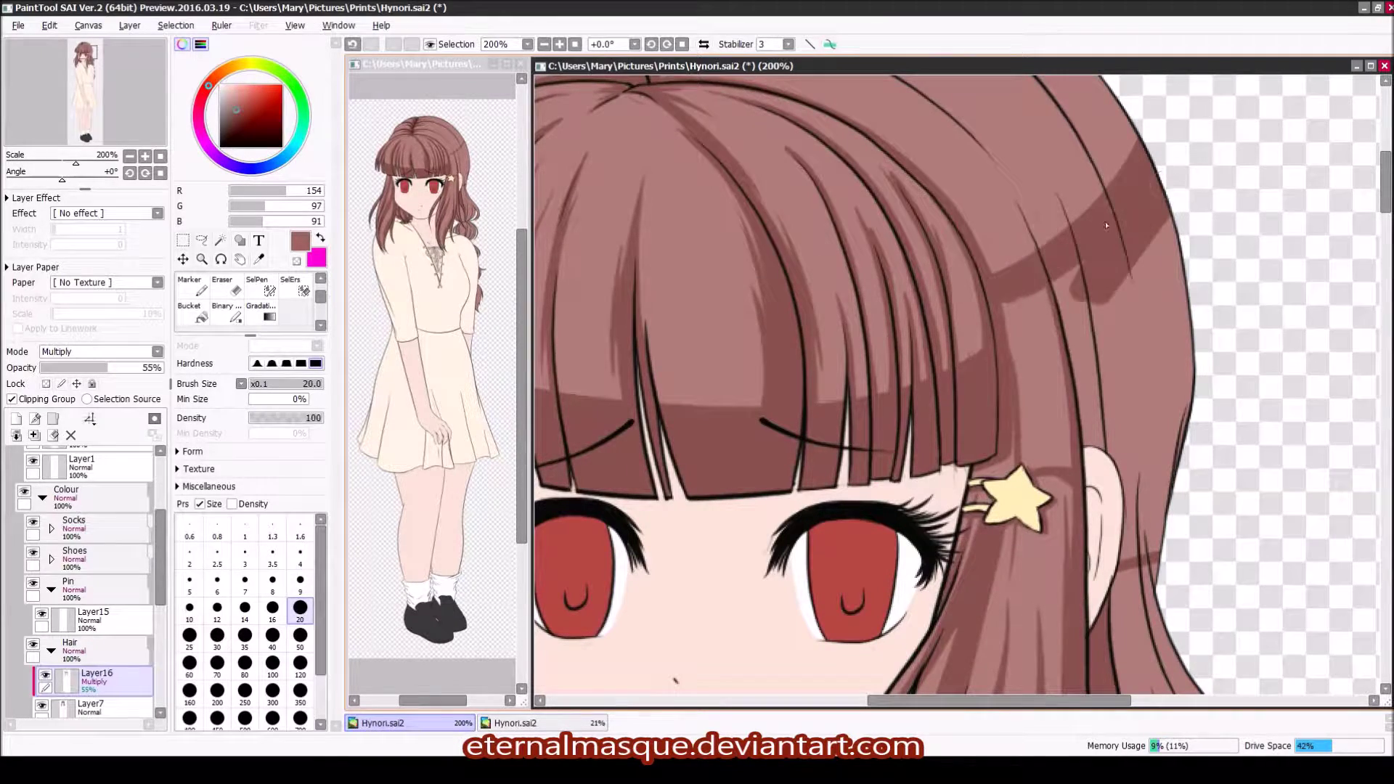
pyautogui.moveTo(1082, 269); pyautogui.dragTo(1046, 464)
pyautogui.moveTo(1162, 218); pyautogui.dragTo(1118, 559)
pyautogui.scroll(1, 1051, 309)
pyautogui.moveTo(1057, 229); pyautogui.dragTo(1040, 458)
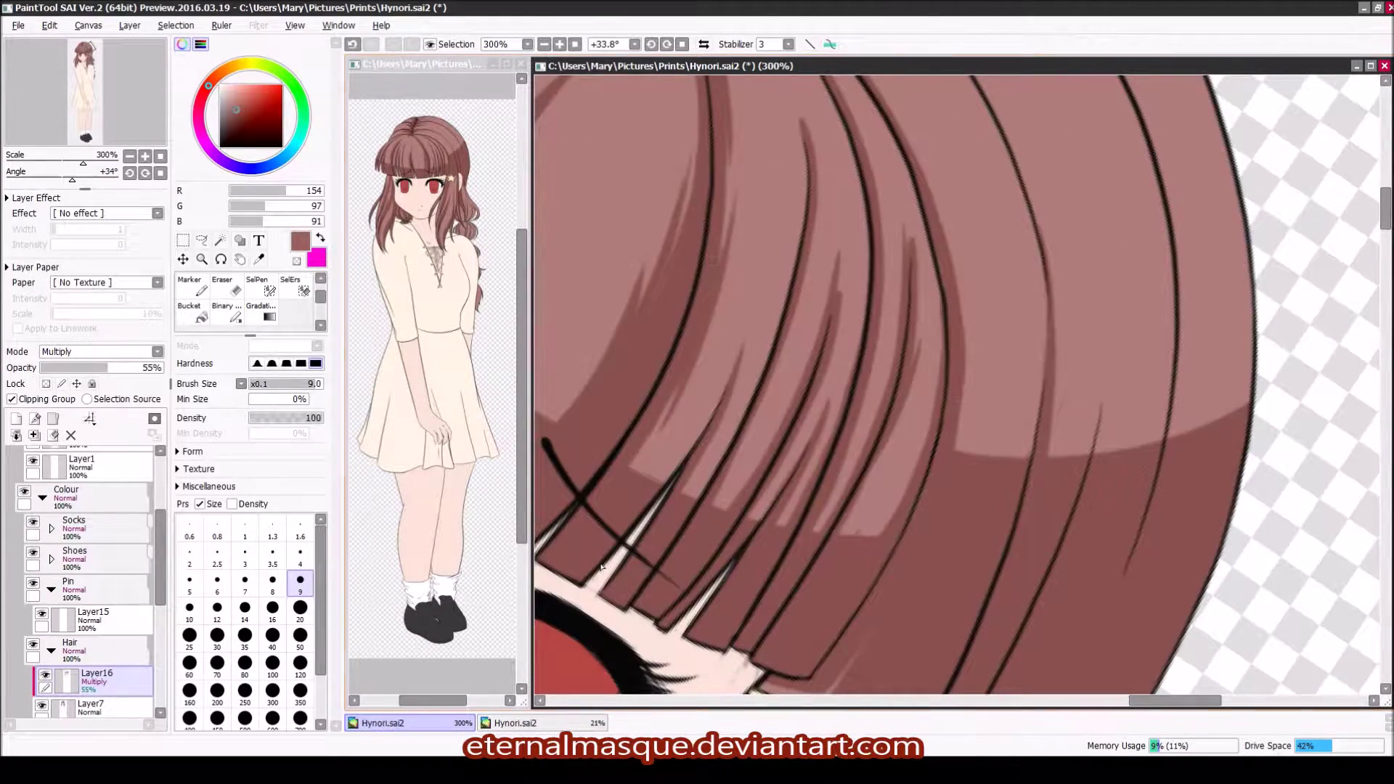
# Step: Draw tapered strand shadows rising from the shadow band above the ear along the hair lines, with brush size 9
pyautogui.press('End')
pyautogui.moveTo(1121, 342); pyautogui.dragTo(1072, 479)
pyautogui.hotkey('ctrl', 'z')
pyautogui.moveTo(1115, 258); pyautogui.dragTo(1073, 475)
pyautogui.moveTo(1089, 398); pyautogui.dragTo(1067, 465)
pyautogui.press('End')
pyautogui.moveTo(973, 250); pyautogui.dragTo(933, 487)
pyautogui.hotkey('ctrl', 'z')
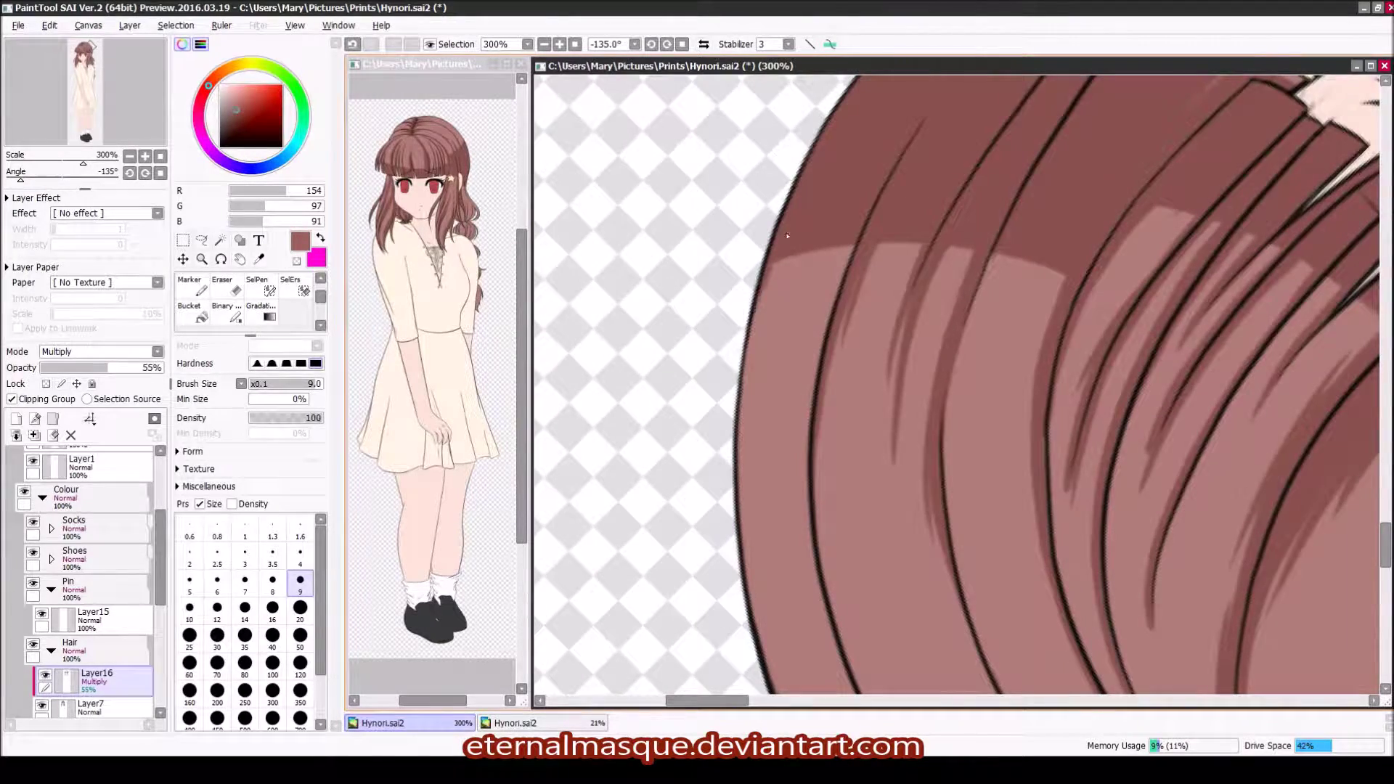
# Step: On a new clipped Normal layer, paint highlights in RGB 207, 147, 140 on both long side locks and the tied hair behind the neck
pyautogui.press('Home')
pyautogui.hotkey('ctrl', '-')
pyautogui.hotkey('ctrl', '-')
pyautogui.hotkey('ctrl', '-')
pyautogui.scroll(4, 932, 384)
pyautogui.moveTo(798, 654); pyautogui.dragTo(837, 328)
pyautogui.press('e')
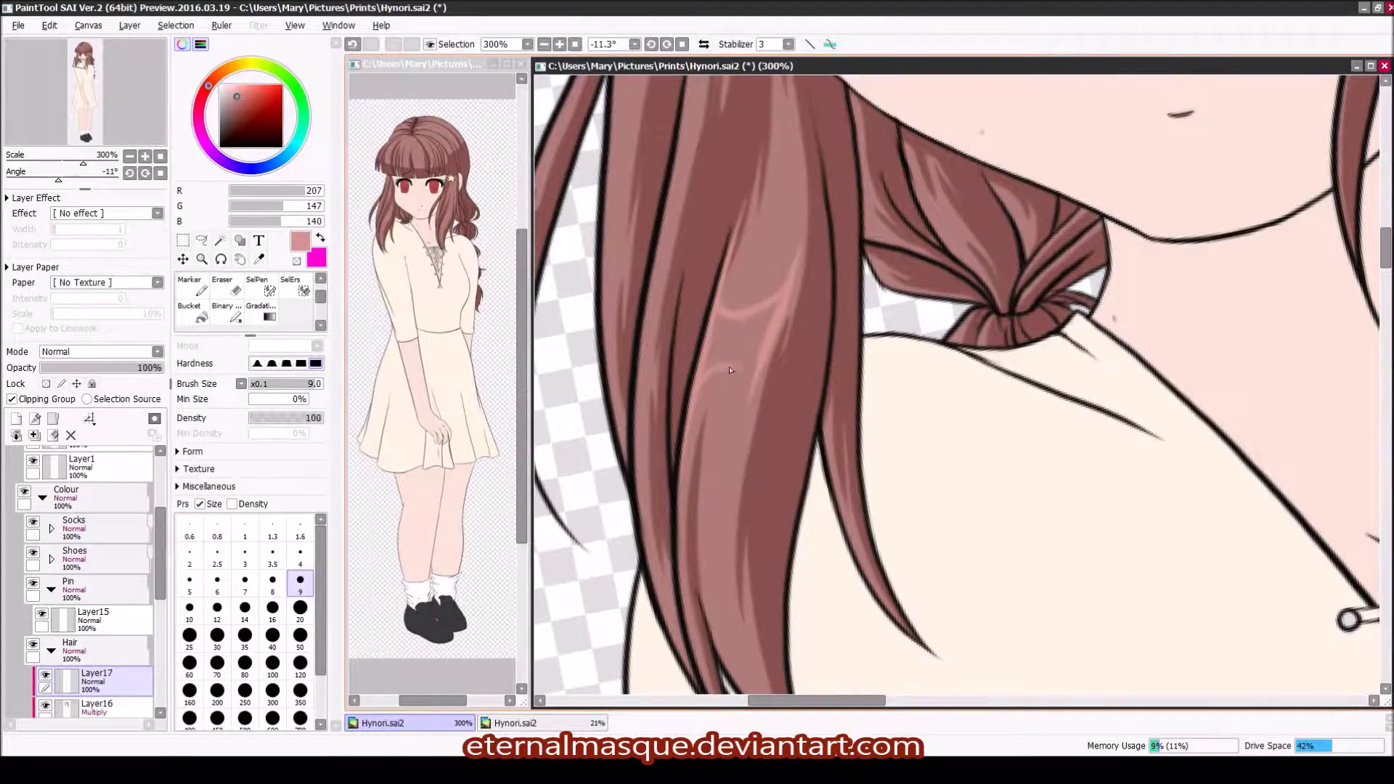
pyautogui.moveTo(722, 380); pyautogui.dragTo(743, 337)
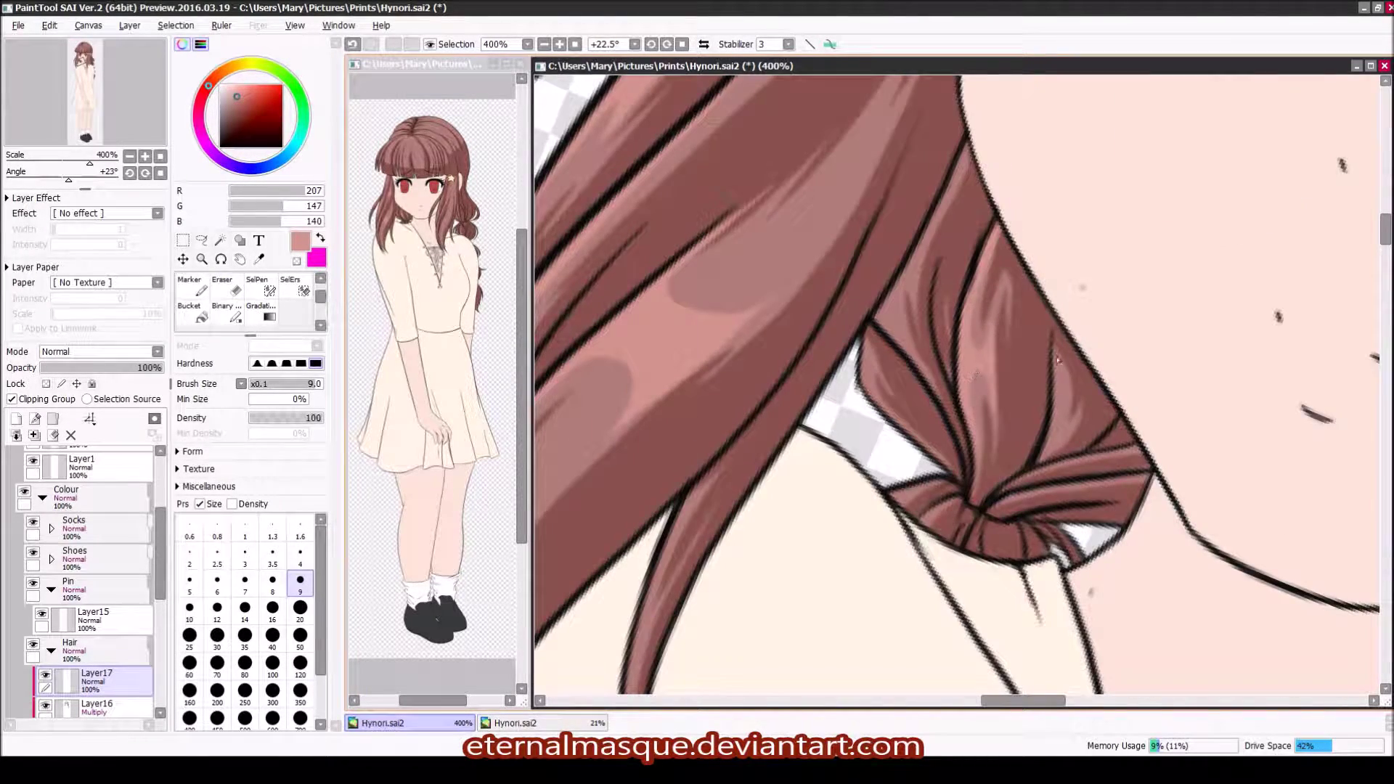
pyautogui.moveTo(918, 392); pyautogui.dragTo(899, 293)
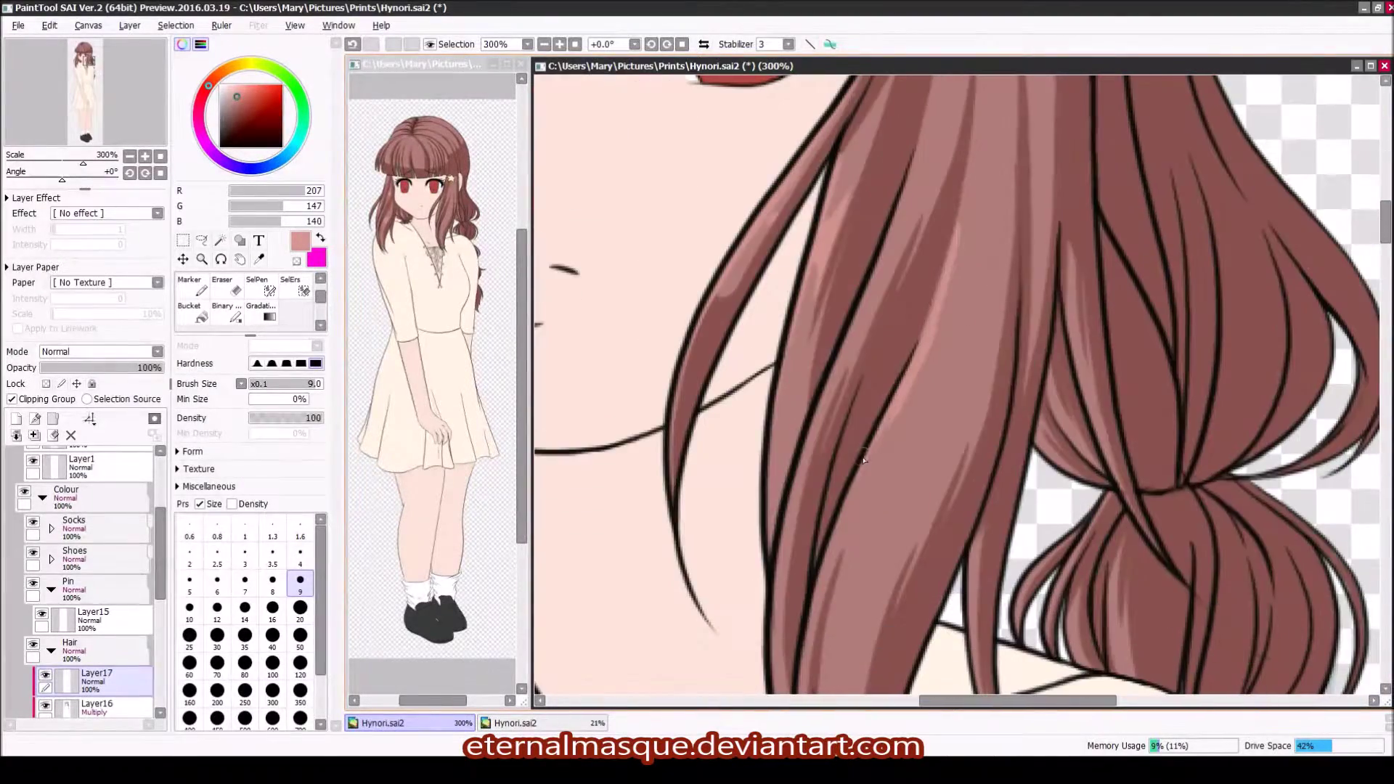
pyautogui.moveTo(980, 298); pyautogui.dragTo(843, 574)
pyautogui.moveTo(878, 508); pyautogui.dragTo(968, 376)
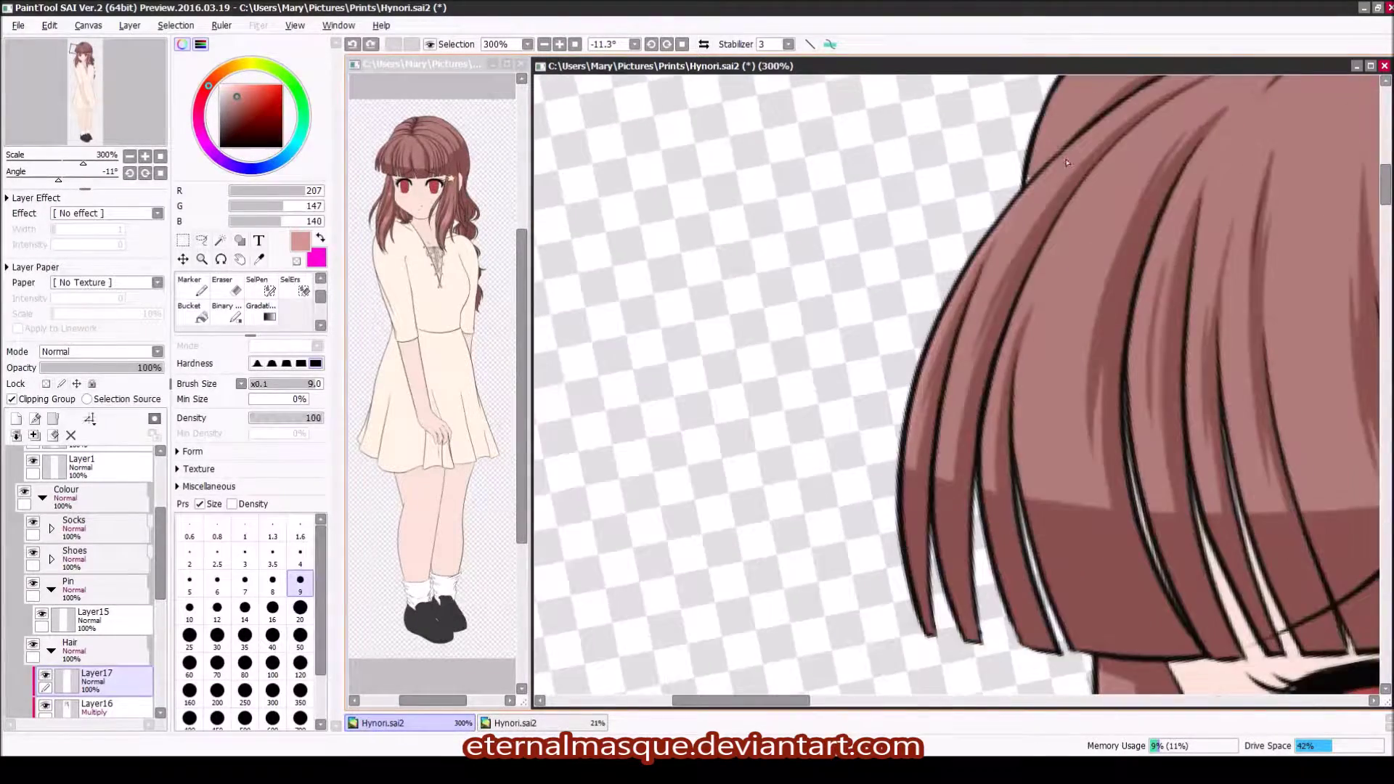
# Step: Paint curved highlights on the fringe strands from the edge opposite the star clip to the middle of the forehead
pyautogui.moveTo(999, 307)
pyautogui.mouseDown()
pyautogui.moveTo(1039, 407)
pyautogui.moveTo(1059, 371)
pyautogui.mouseUp()
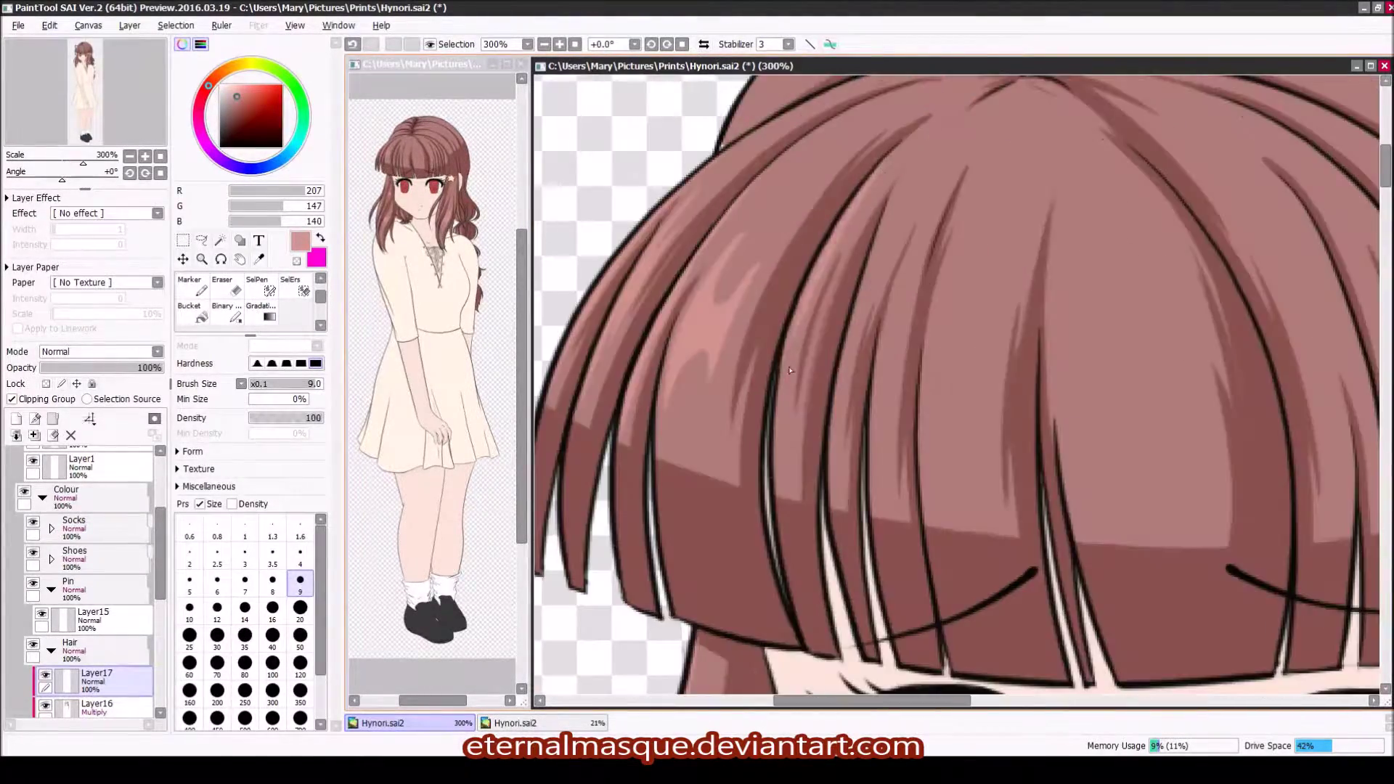
pyautogui.moveTo(803, 240)
pyautogui.mouseDown()
pyautogui.moveTo(828, 407)
pyautogui.moveTo(884, 353)
pyautogui.mouseUp()
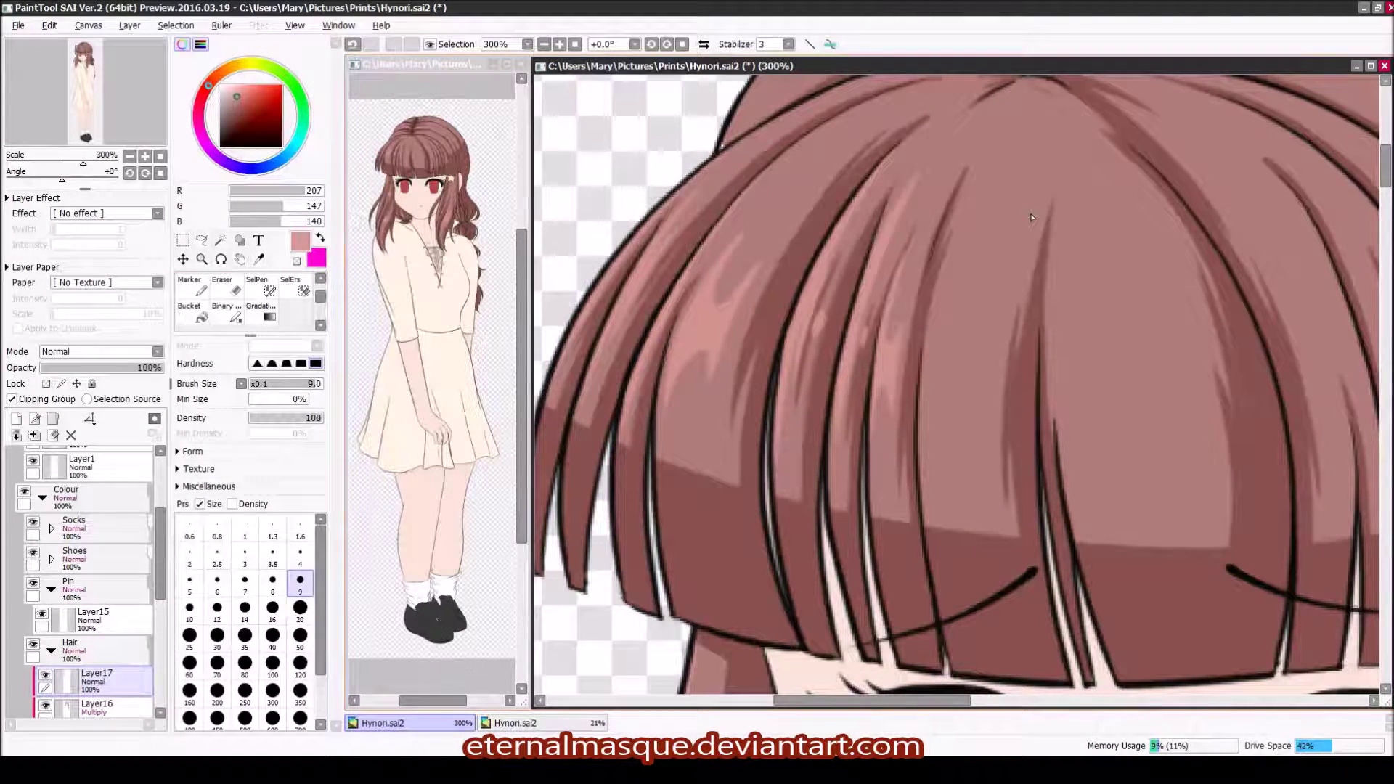
pyautogui.moveTo(954, 227); pyautogui.dragTo(944, 450)
pyautogui.moveTo(937, 352); pyautogui.dragTo(966, 429)
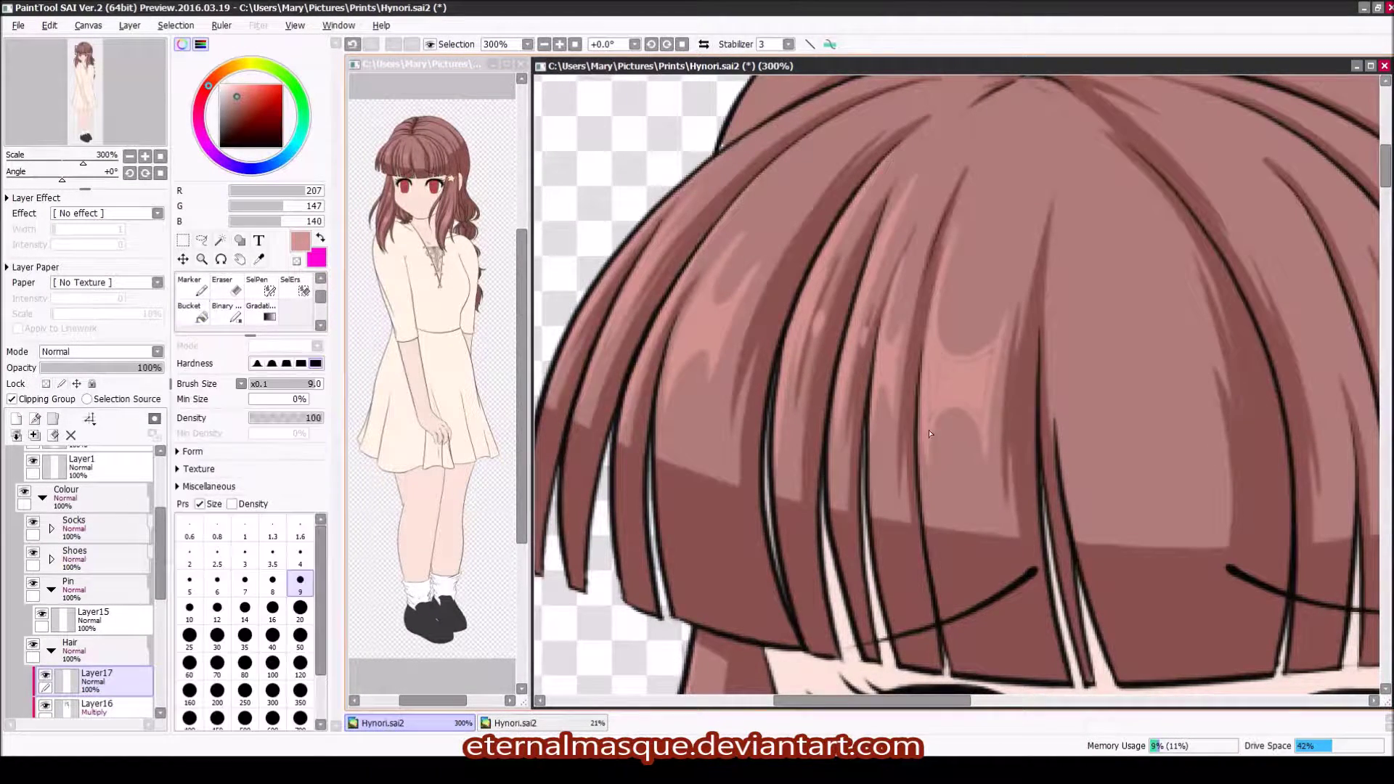
pyautogui.moveTo(901, 320)
pyautogui.mouseDown()
pyautogui.moveTo(984, 381)
pyautogui.moveTo(992, 461)
pyautogui.mouseUp()
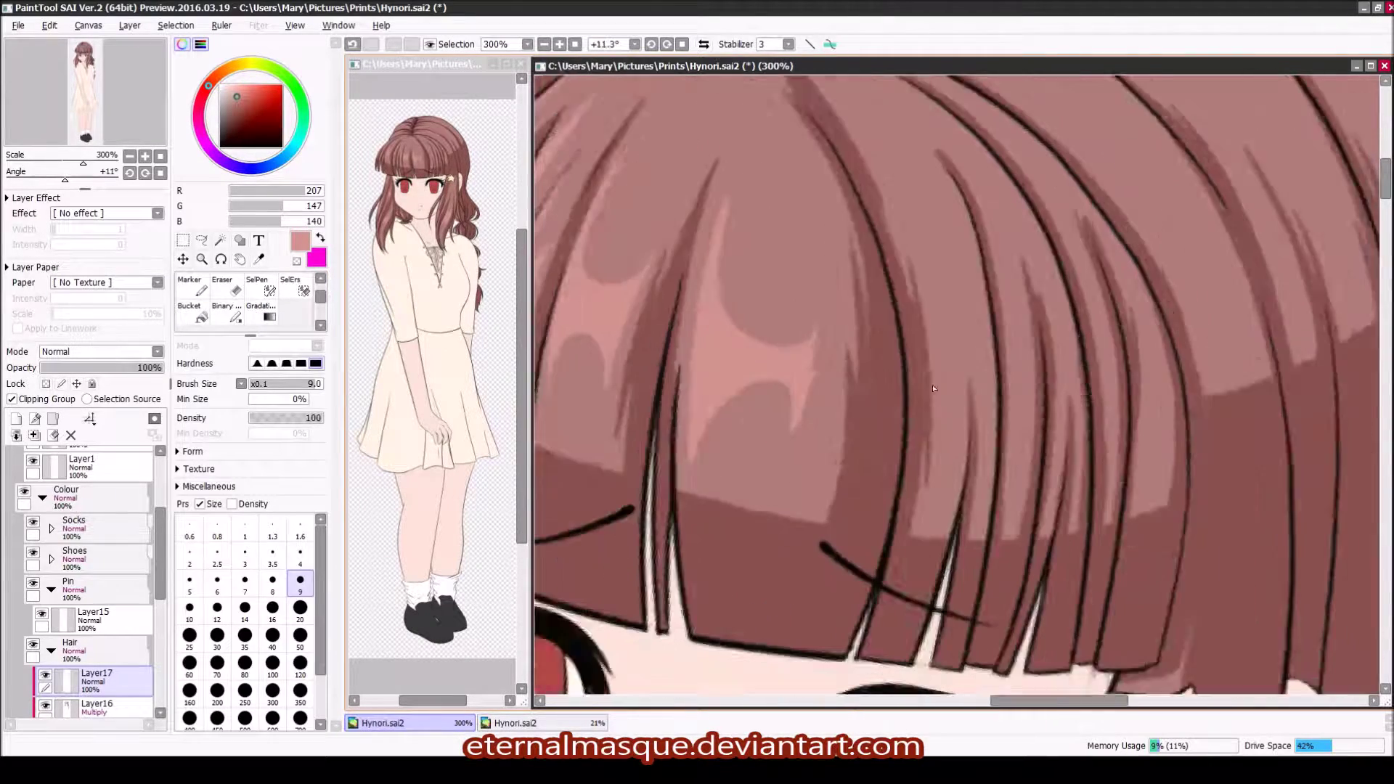
# Step: Add highlights to the narrow fringe strands on the star clip side
pyautogui.press('End')
pyautogui.moveTo(951, 434)
pyautogui.mouseDown()
pyautogui.moveTo(945, 410)
pyautogui.moveTo(976, 443)
pyautogui.mouseUp()
pyautogui.moveTo(1018, 396); pyautogui.dragTo(1008, 461)
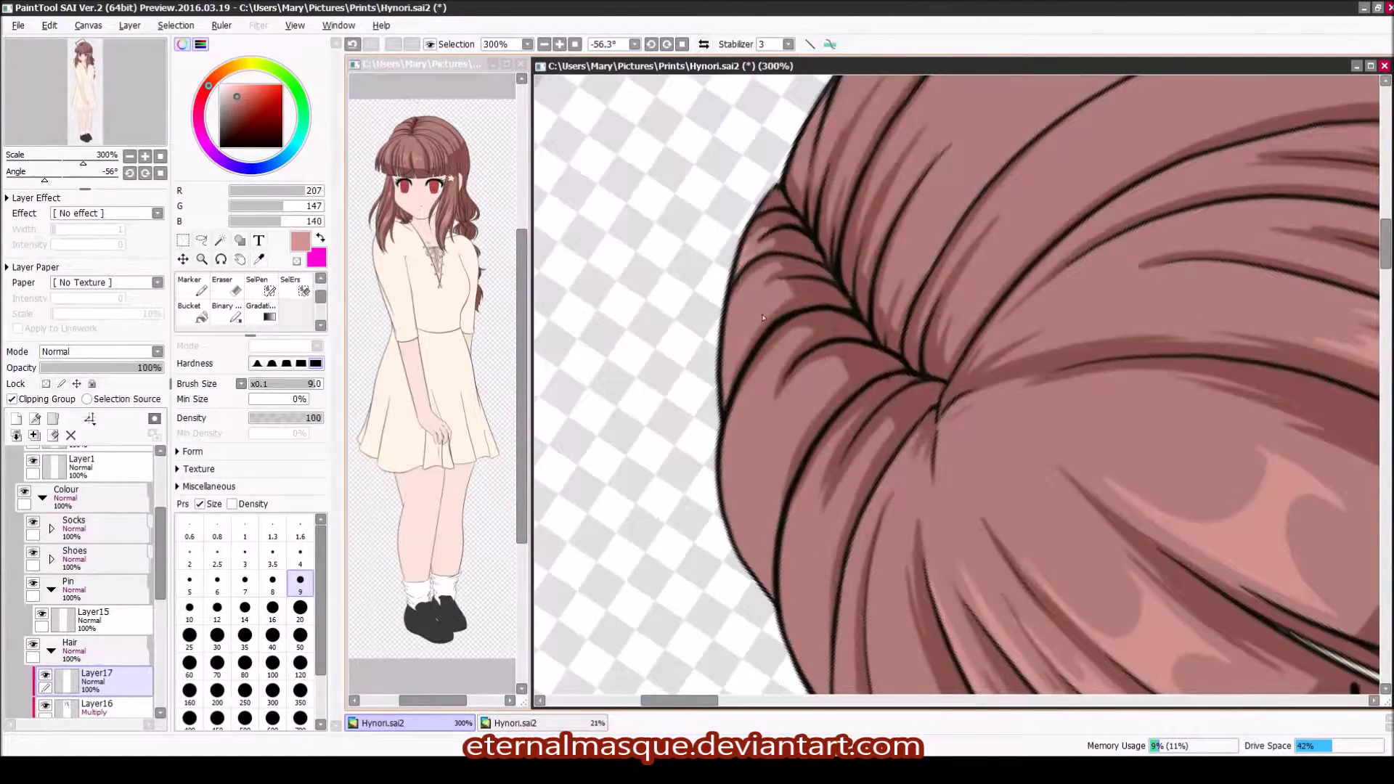
# Step: Paint highlights on the crown strands beside the parting, on the side opposite the star clip
pyautogui.moveTo(738, 445); pyautogui.dragTo(763, 581)
pyautogui.scroll(-3, 755, 436)
pyautogui.moveTo(792, 363); pyautogui.dragTo(813, 588)
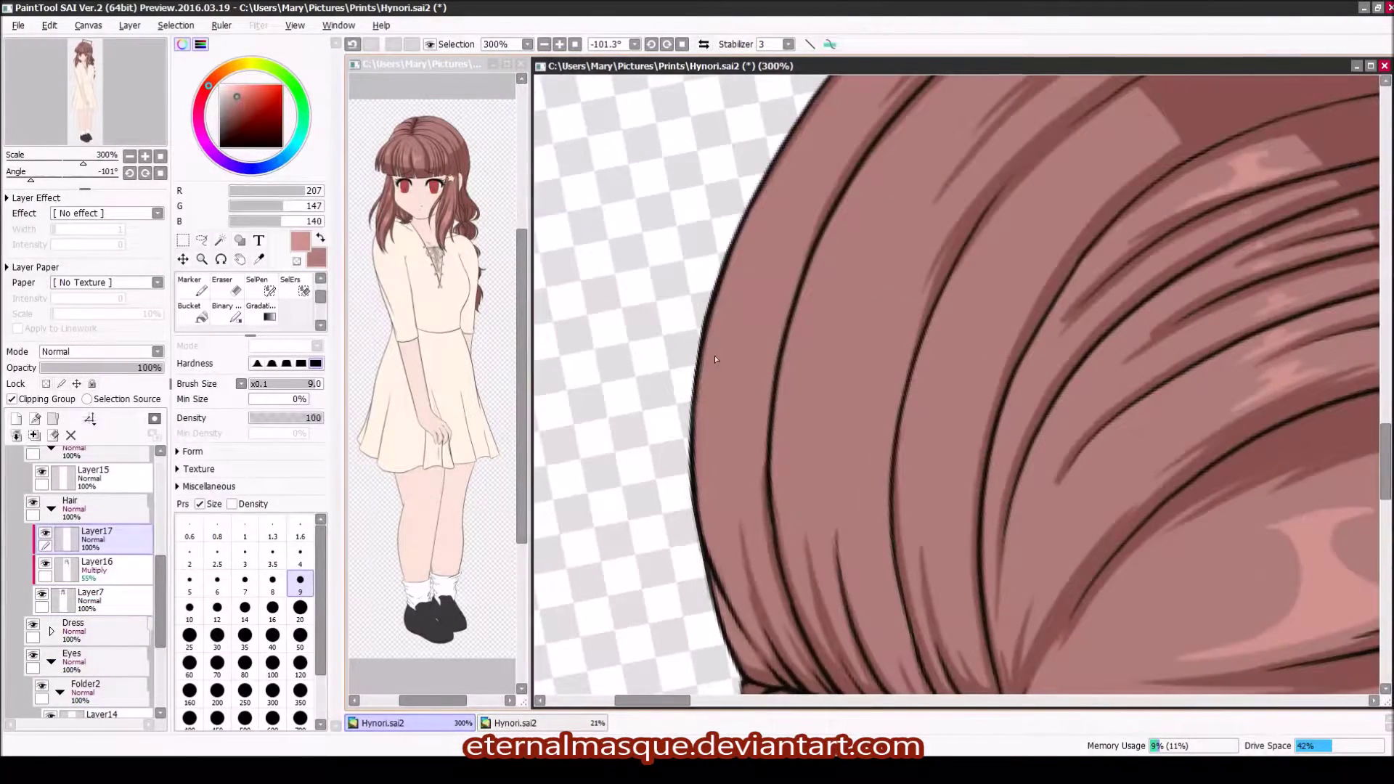
# Step: Paint a band of highlights across the crown strands on the star clip side, from the head's outer edge inwards
pyautogui.moveTo(722, 305); pyautogui.dragTo(705, 523)
pyautogui.moveTo(759, 367)
pyautogui.mouseDown()
pyautogui.moveTo(744, 454)
pyautogui.moveTo(716, 403)
pyautogui.mouseUp()
pyautogui.moveTo(748, 377); pyautogui.dragTo(711, 456)
pyautogui.moveTo(791, 305); pyautogui.dragTo(784, 490)
pyautogui.moveTo(800, 343); pyautogui.dragTo(901, 347)
pyautogui.moveTo(879, 405); pyautogui.dragTo(871, 471)
pyautogui.moveTo(868, 406)
pyautogui.mouseDown()
pyautogui.moveTo(799, 450)
pyautogui.moveTo(808, 477)
pyautogui.mouseUp()
pyautogui.press('e')
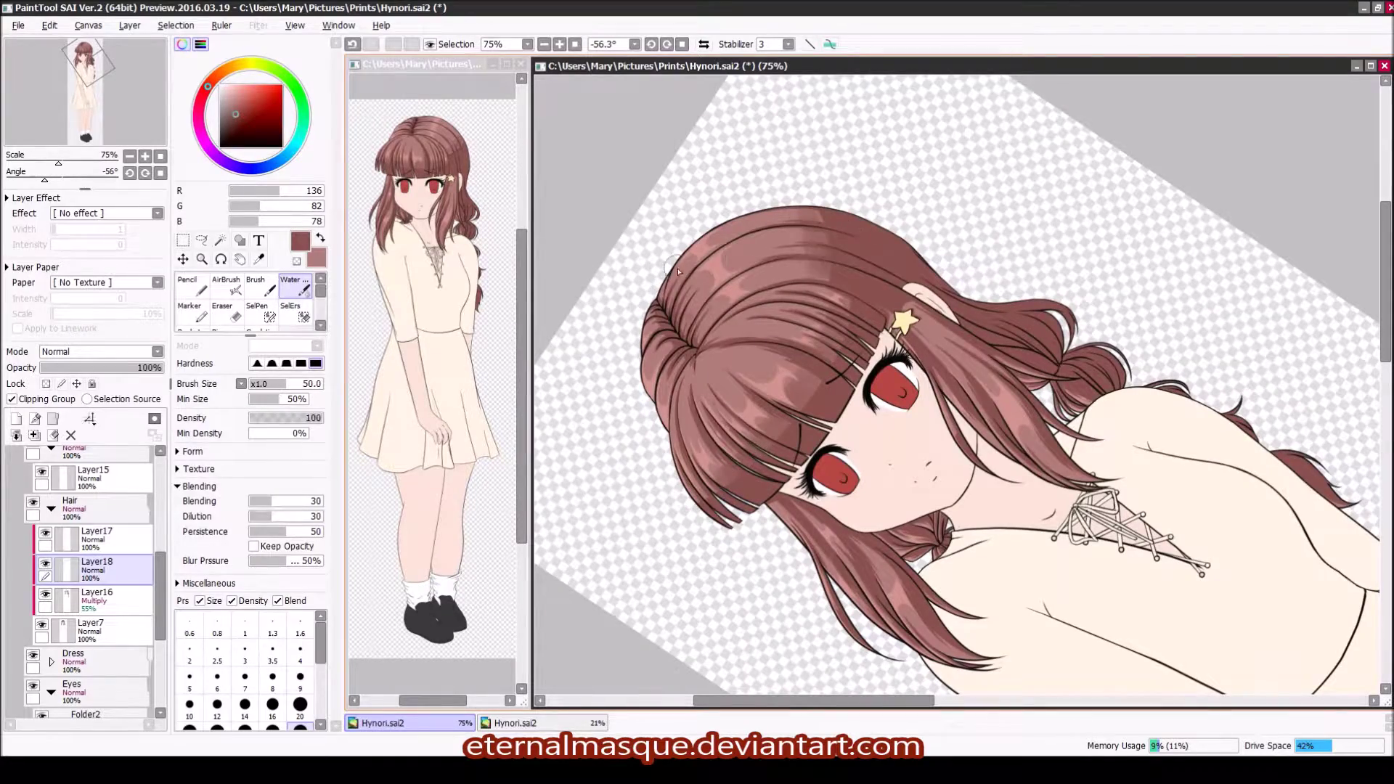
# Step: Refine the soft shading on the clipped layer below the highlights and add dark strands in RGB 115, 58, 54 to the hair beside the neck
pyautogui.press('e')
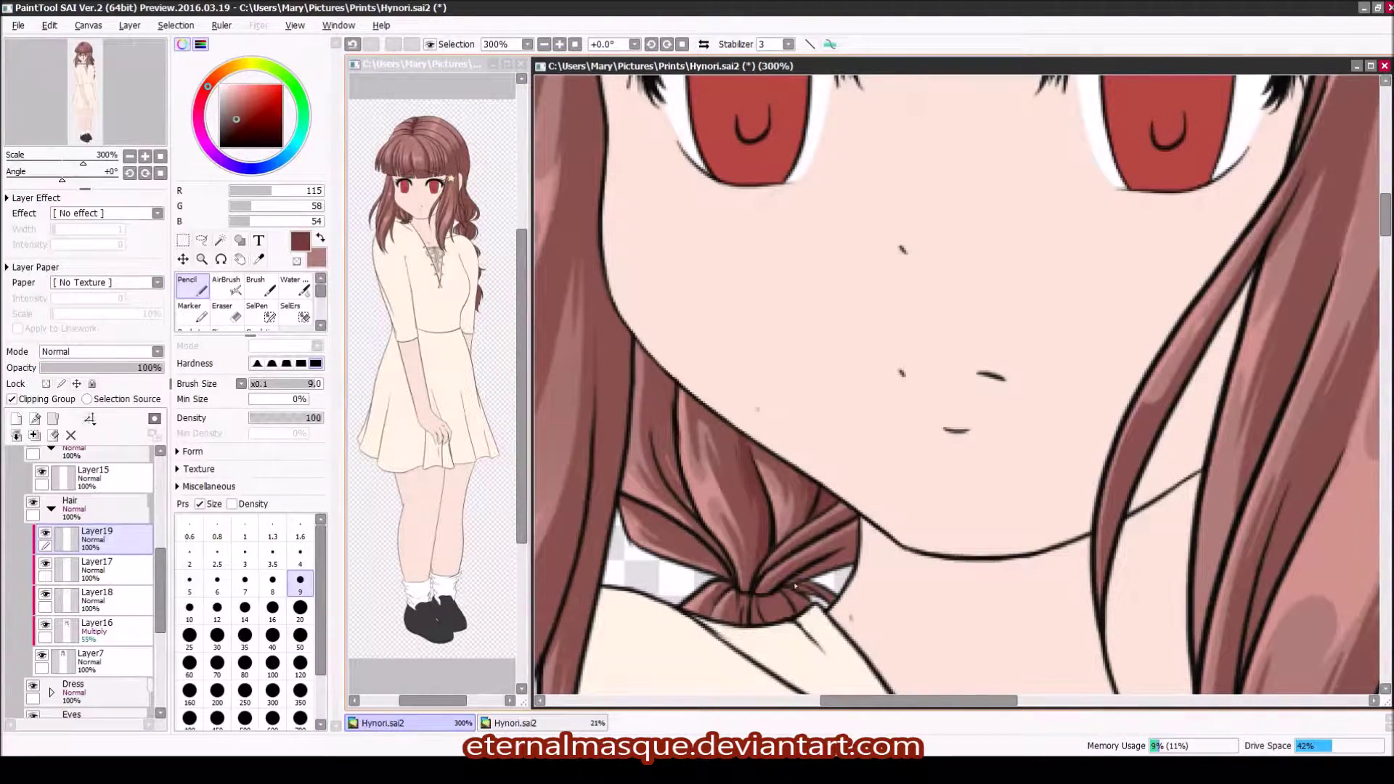
pyautogui.scroll(-2, 719, 552)
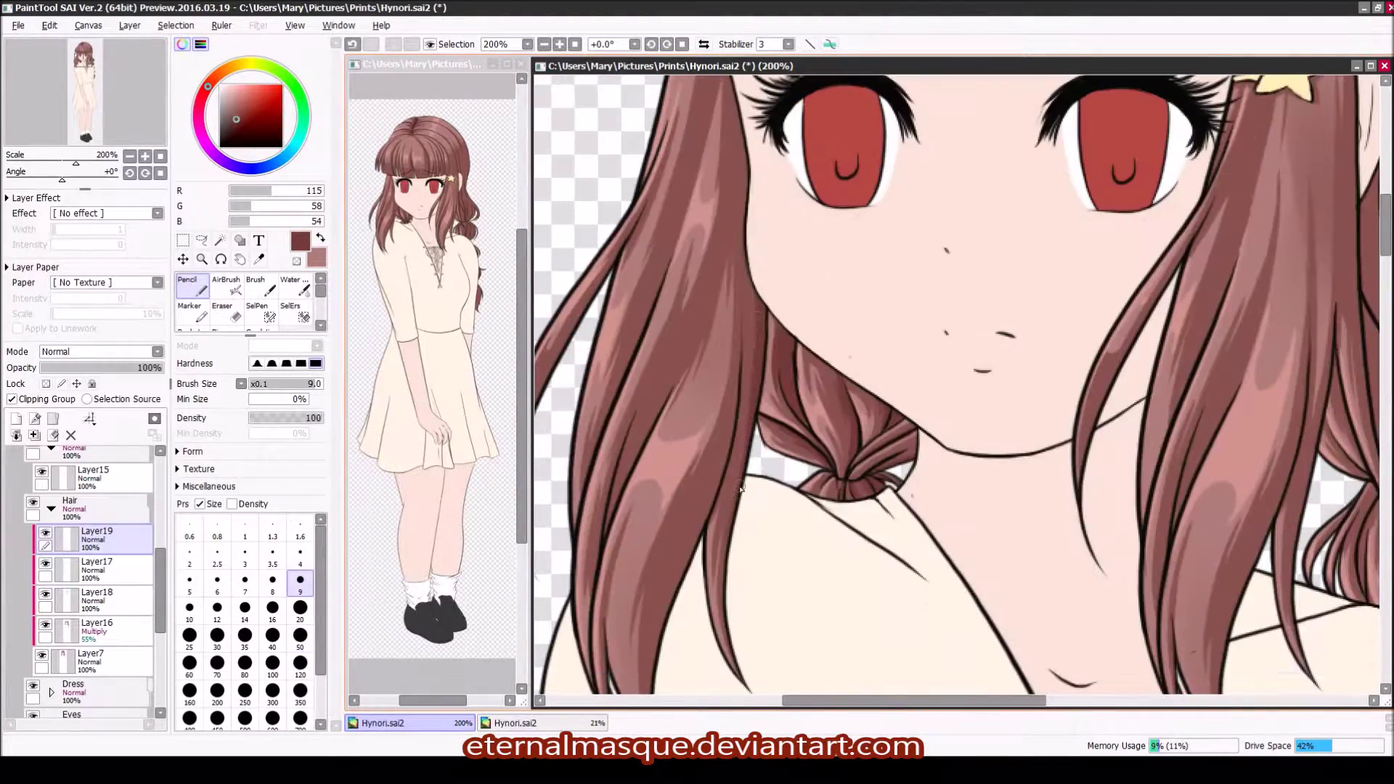
pyautogui.scroll(-2, 721, 459)
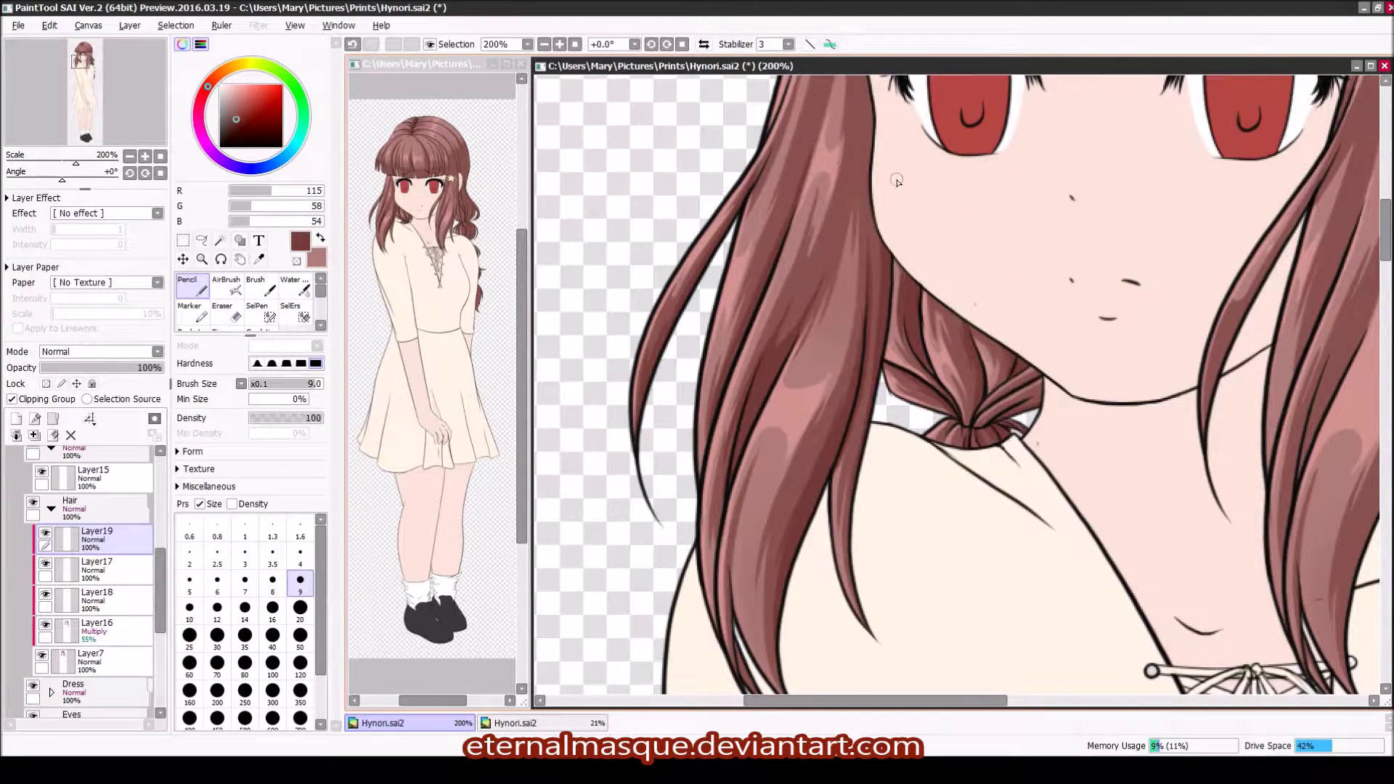
# Step: Draw dark strands in RGB 115, 58, 54 on the long lock below the star clip and on the tied sections behind it
pyautogui.scroll(2, 835, 240)
pyautogui.scroll(-1, 841, 195)
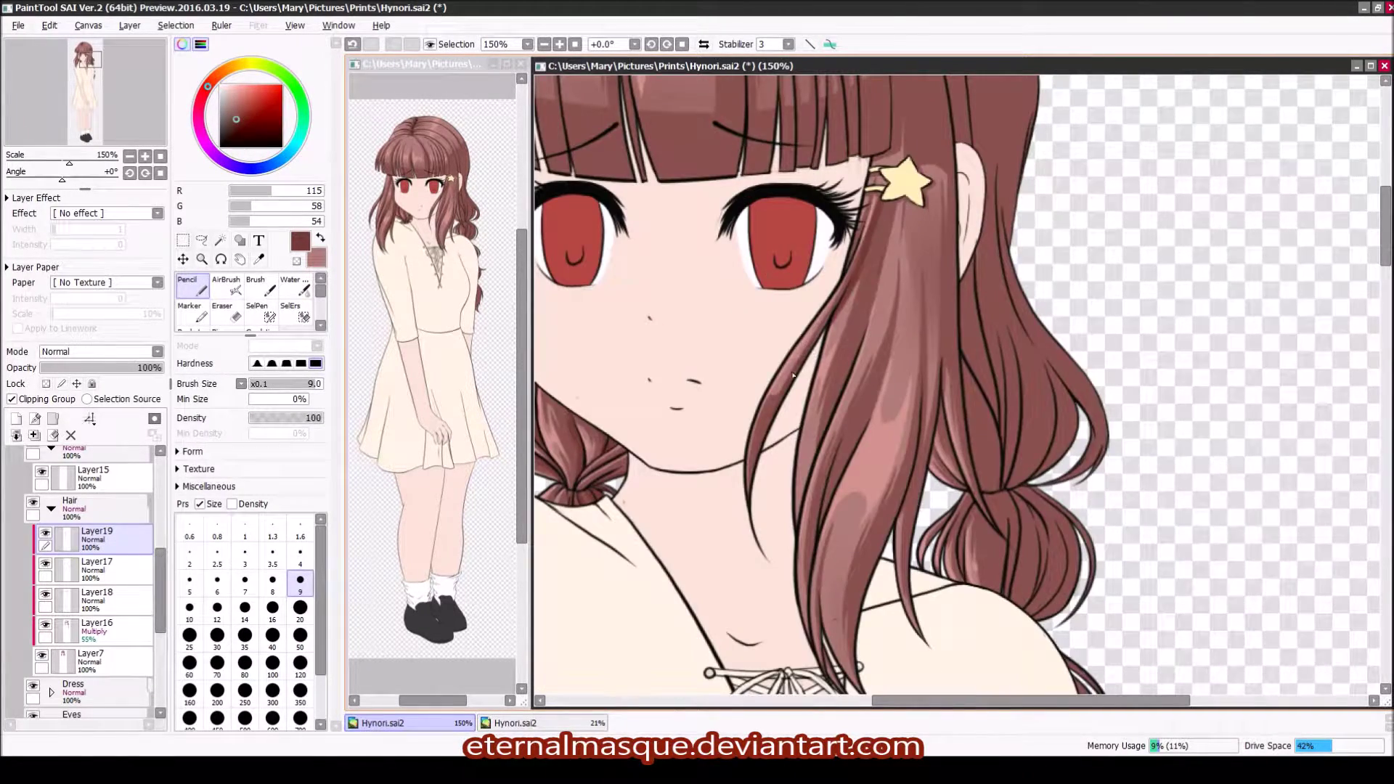
pyautogui.scroll(-2, 852, 450)
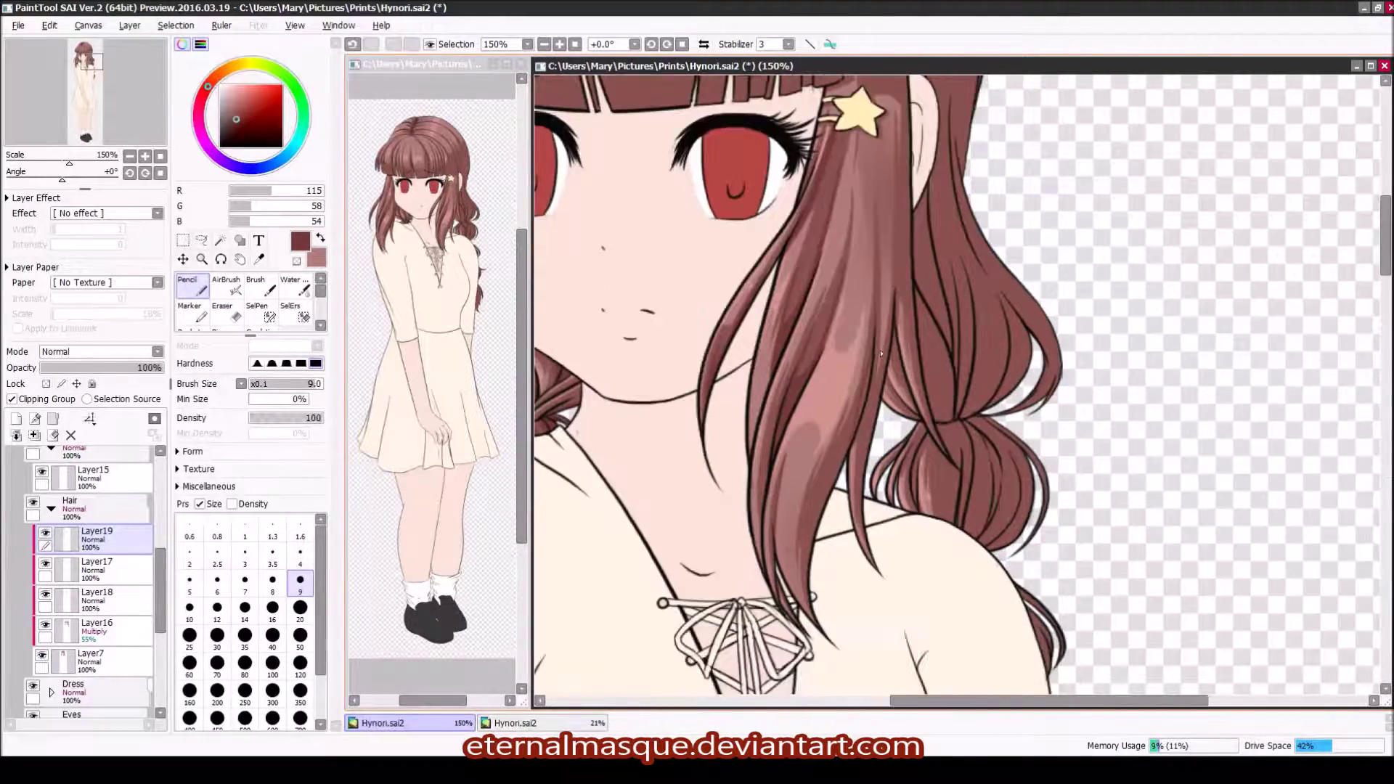
pyautogui.hscroll(3, 874, 403)
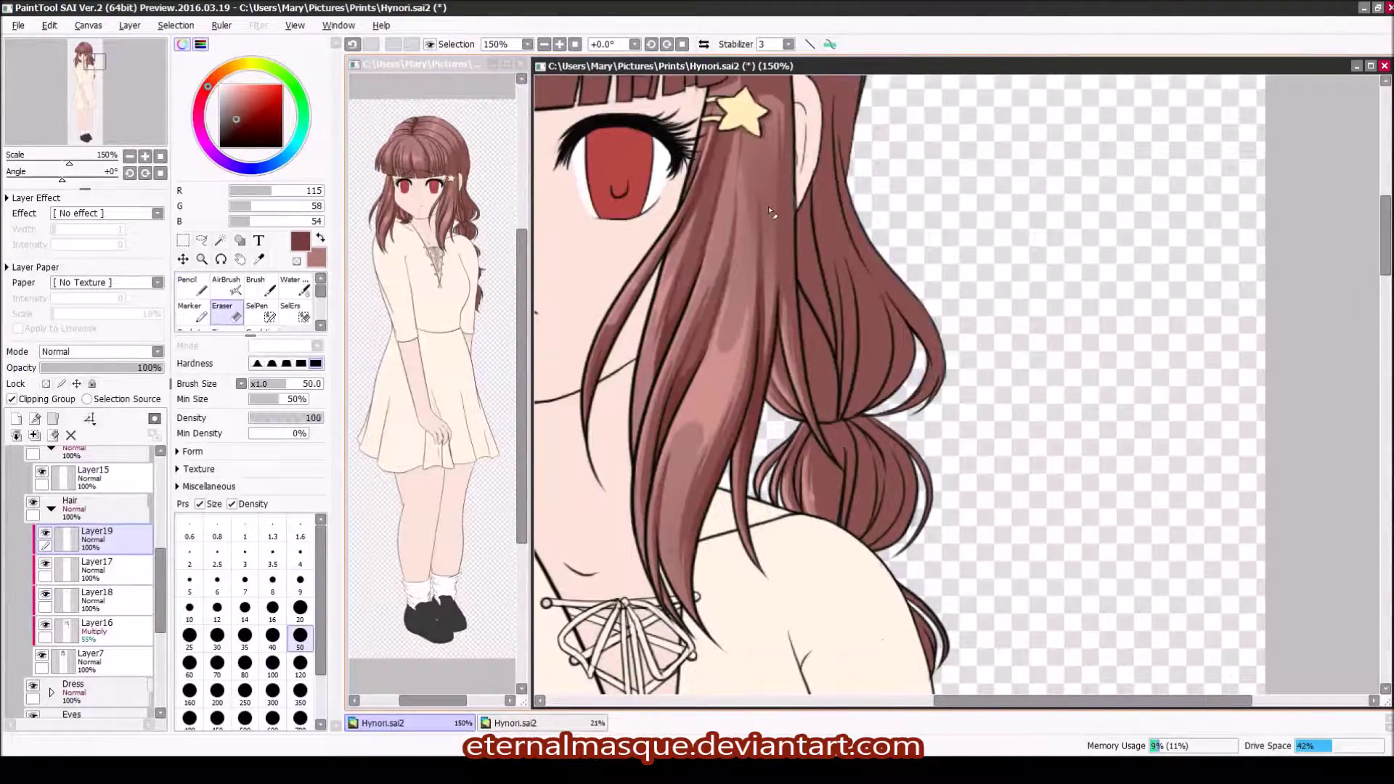
pyautogui.scroll(1, 874, 293)
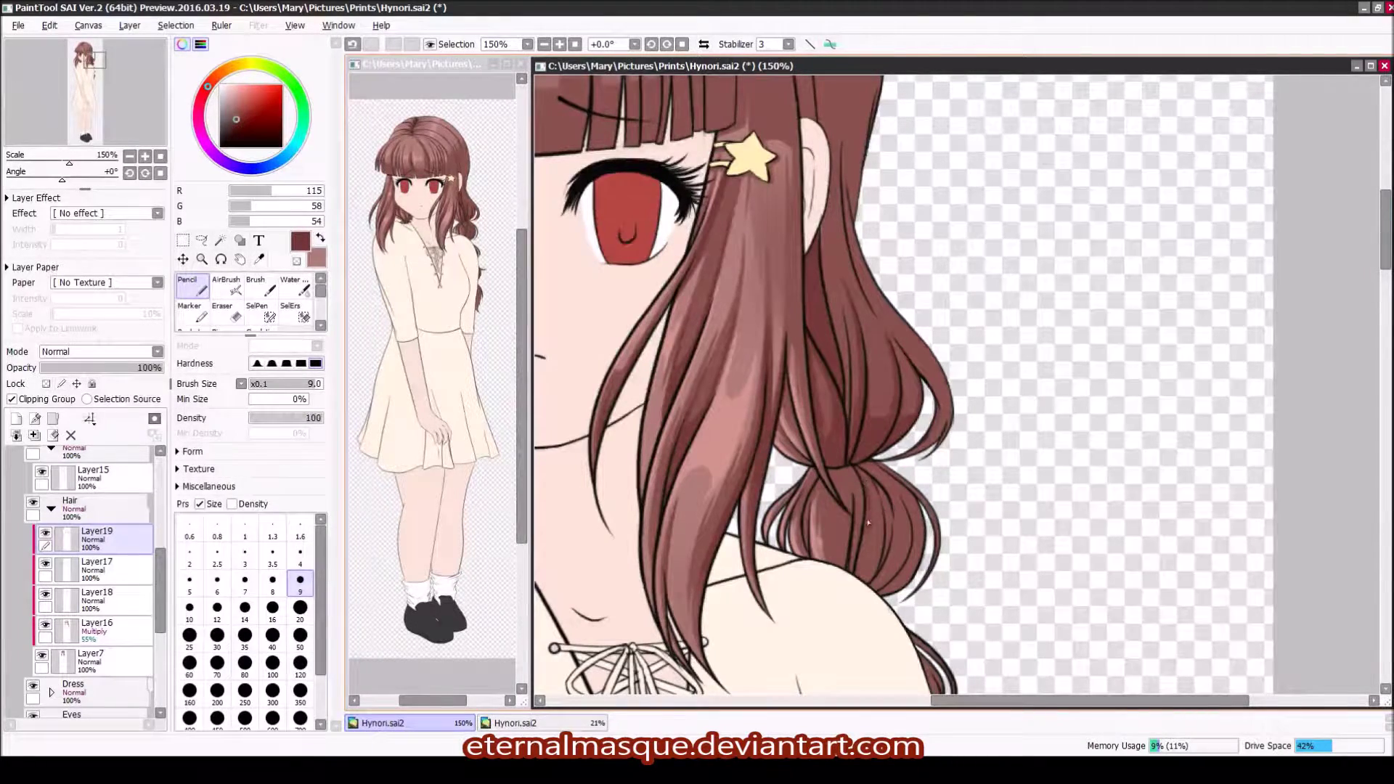
pyautogui.scroll(1, 902, 466)
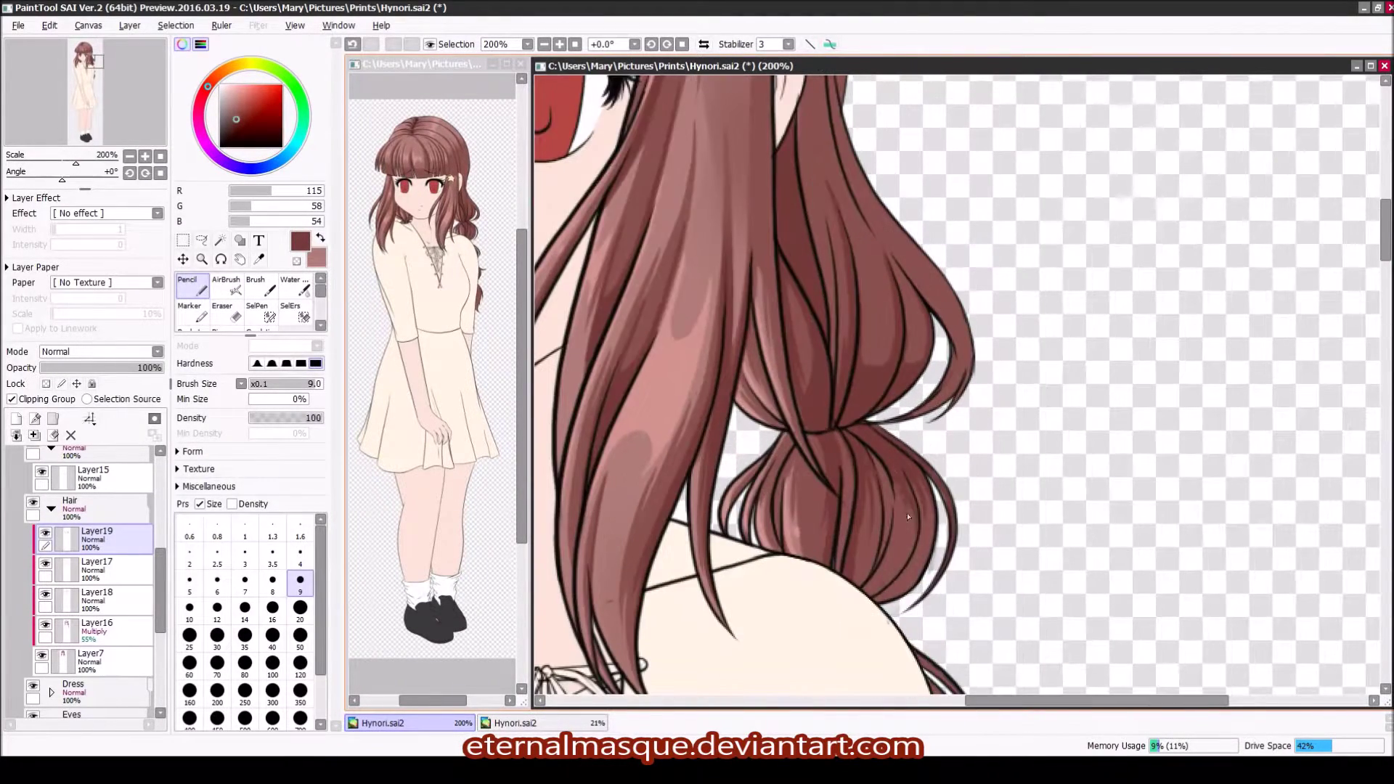
pyautogui.scroll(-5, 887, 539)
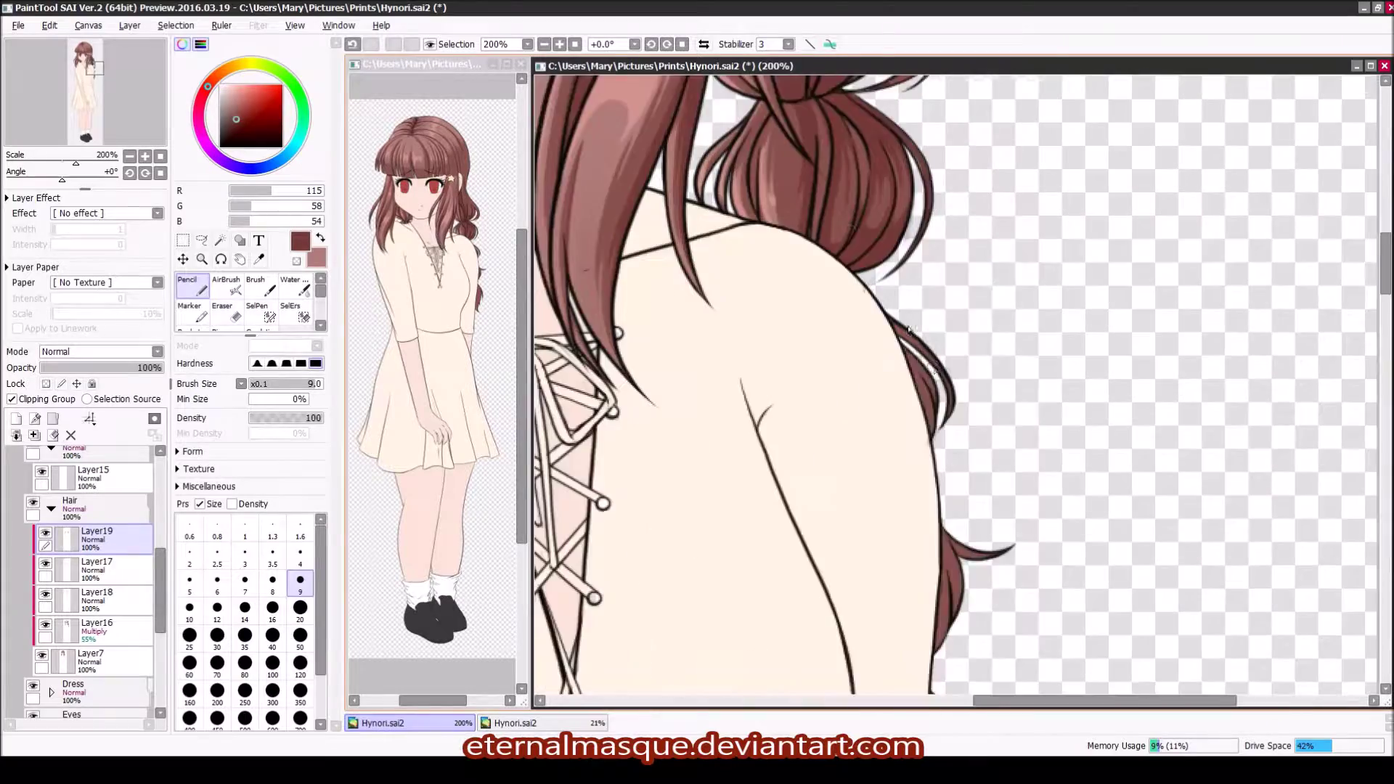
pyautogui.scroll(5, 943, 531)
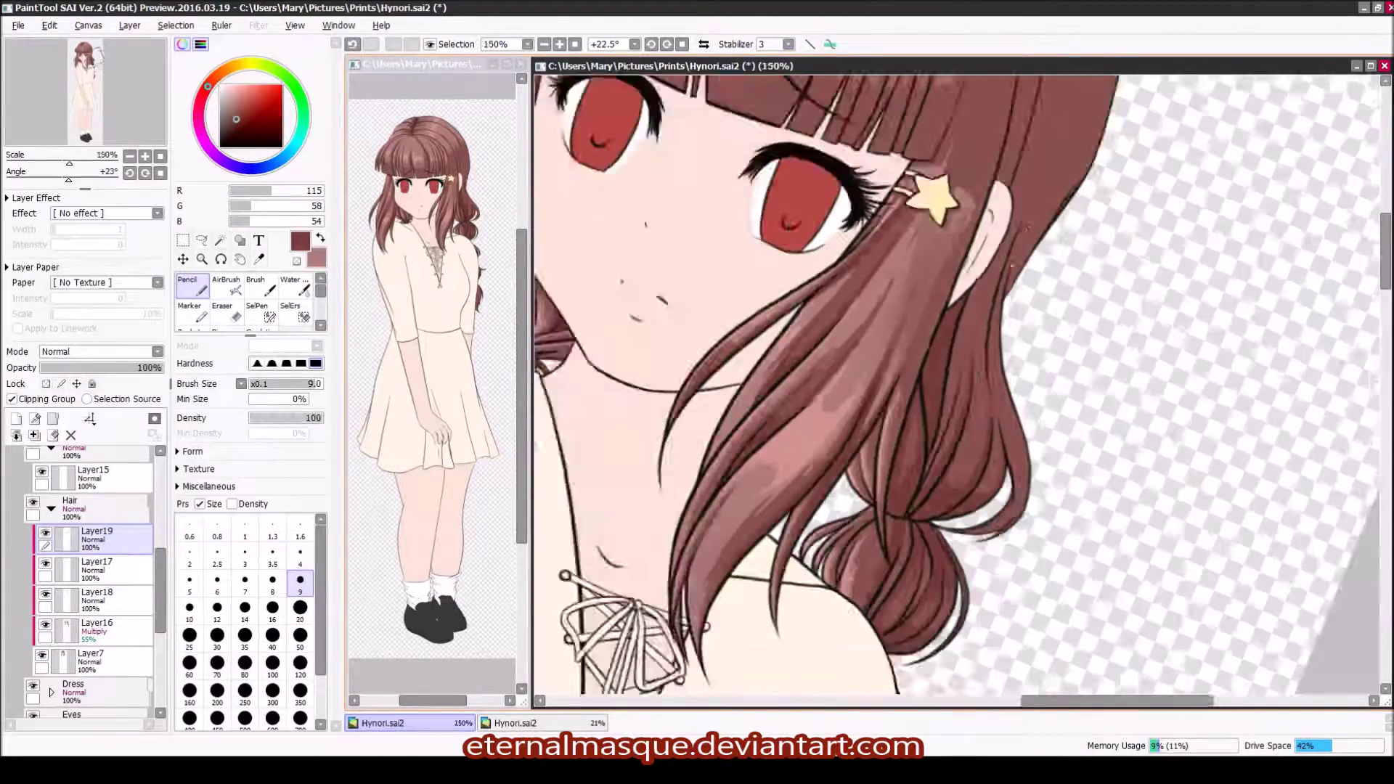
# Step: Draw dark strands in RGB 115, 58, 54 on the side hair above the ear and around the crown parting
pyautogui.scroll(1, 1018, 329)
pyautogui.scroll(3, 1017, 328)
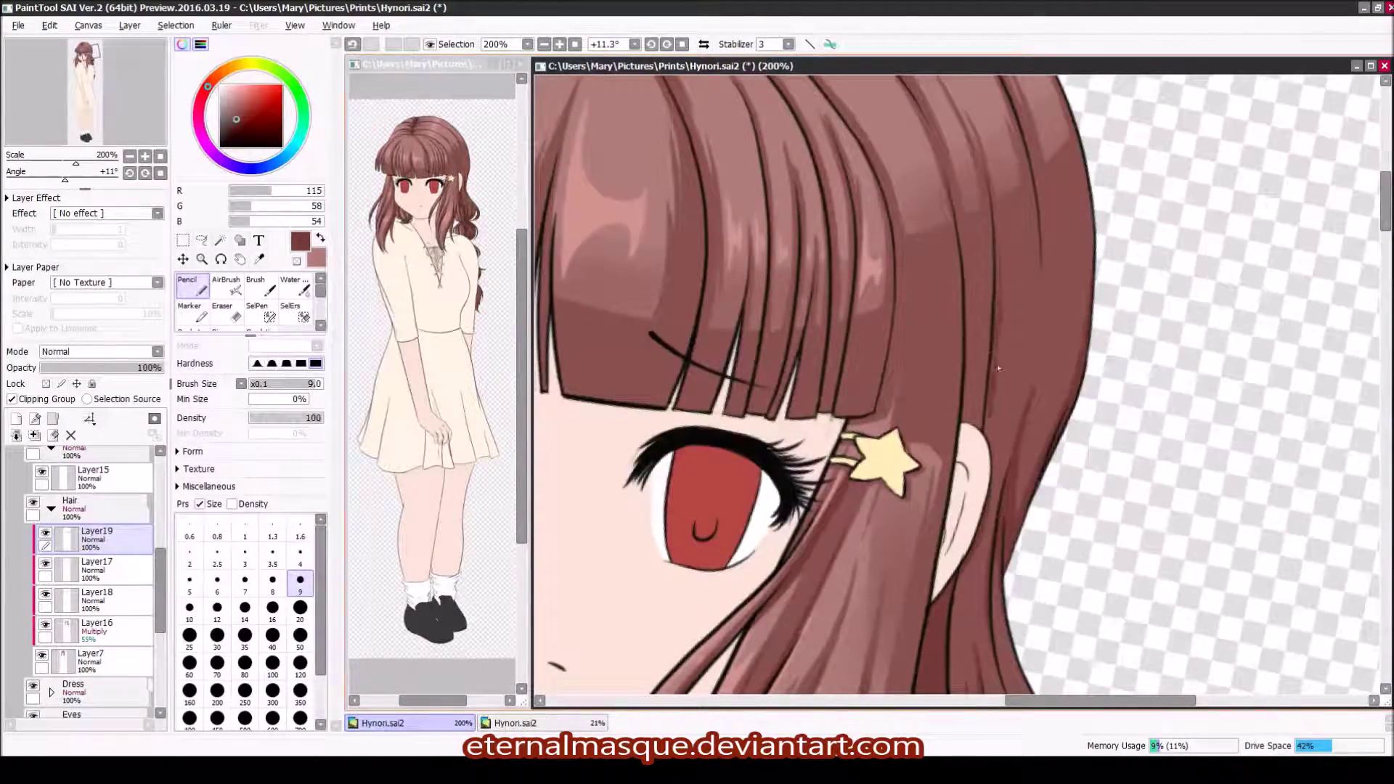
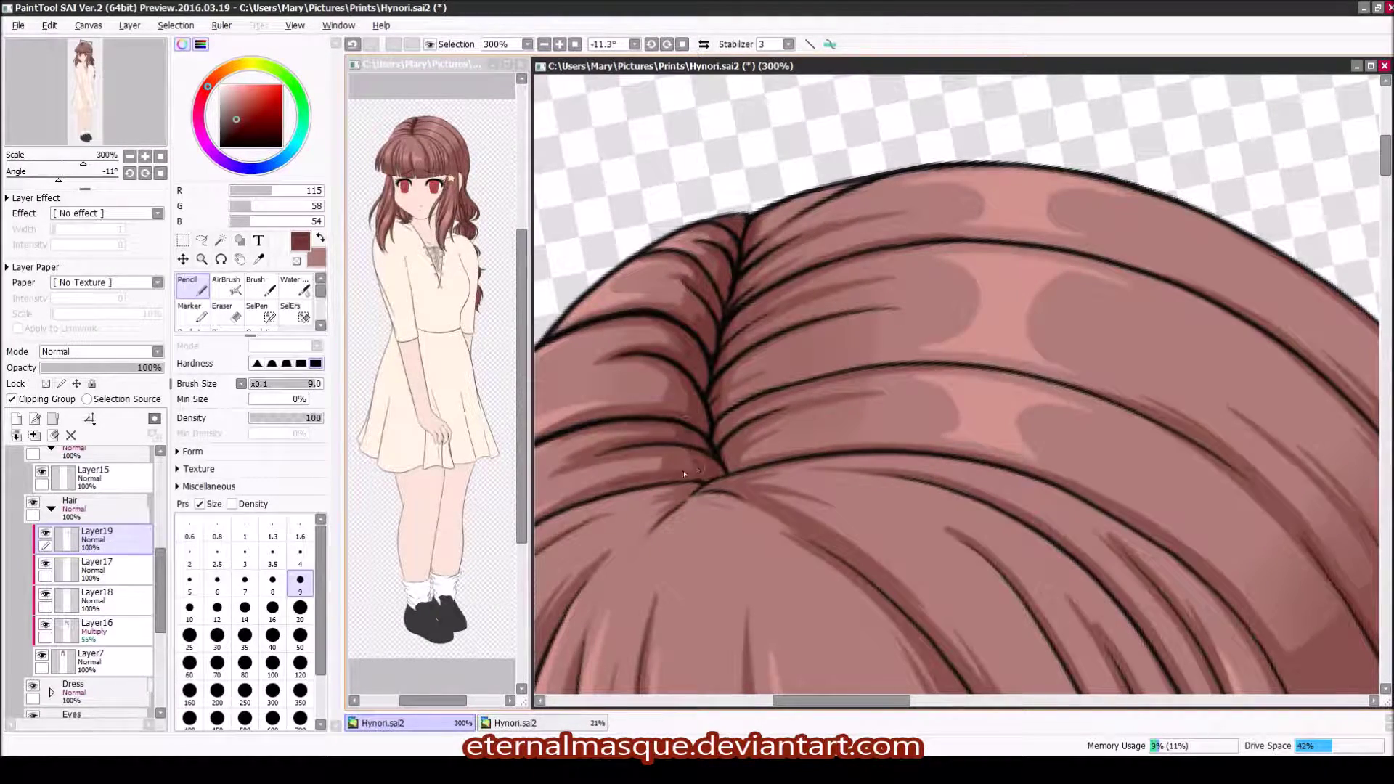
pyautogui.scroll(5, 1049, 194)
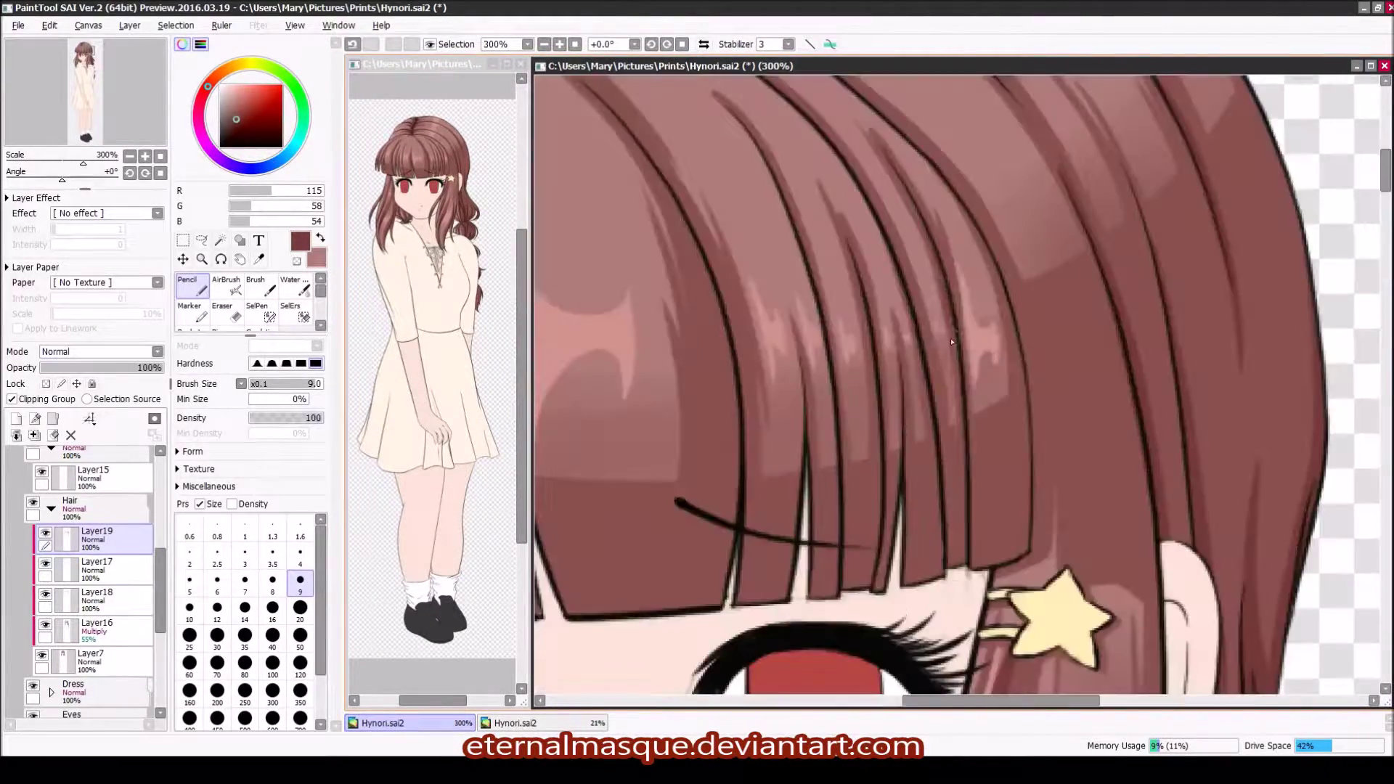
pyautogui.scroll(-3, 922, 393)
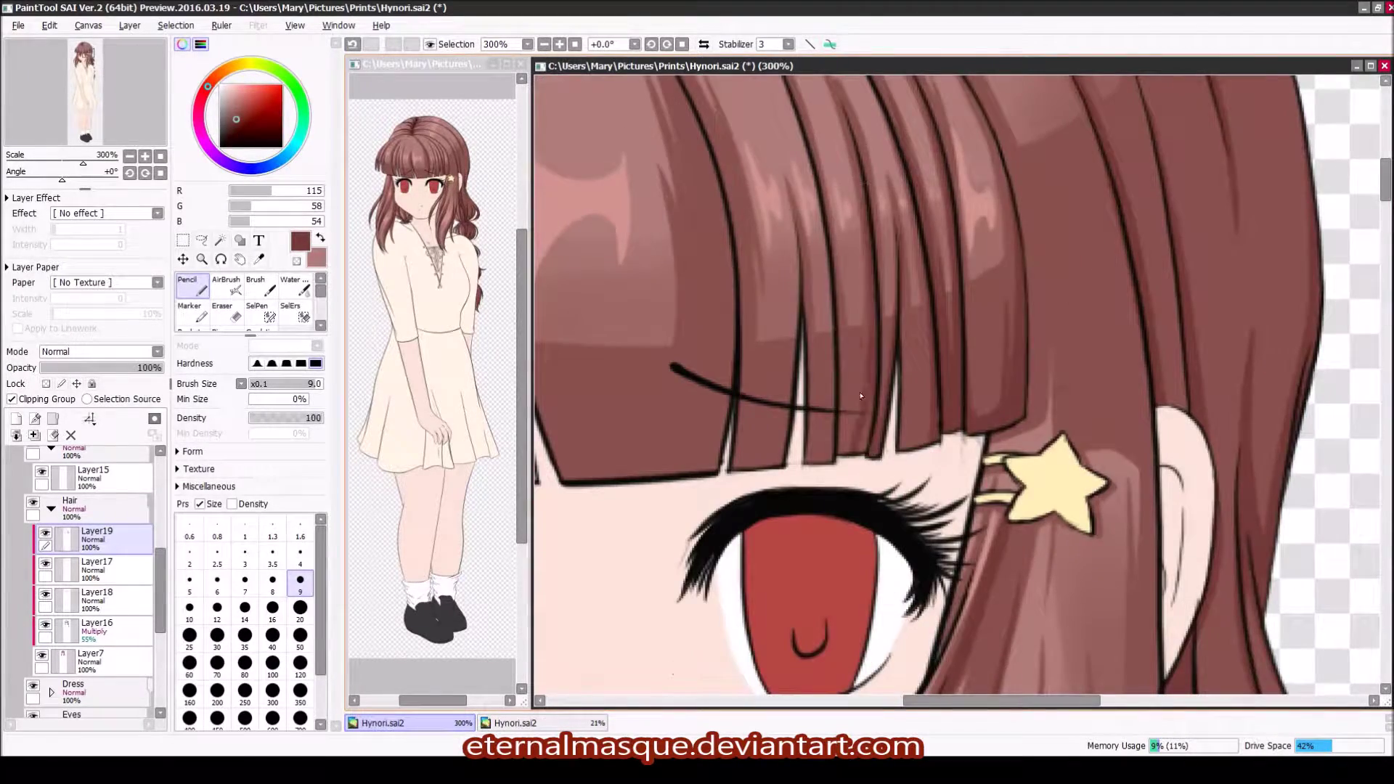
# Step: Draw dark strands in RGB 115, 58, 54 through the fringe sections, from the star clip side across to the opposite outer end
pyautogui.press('End')
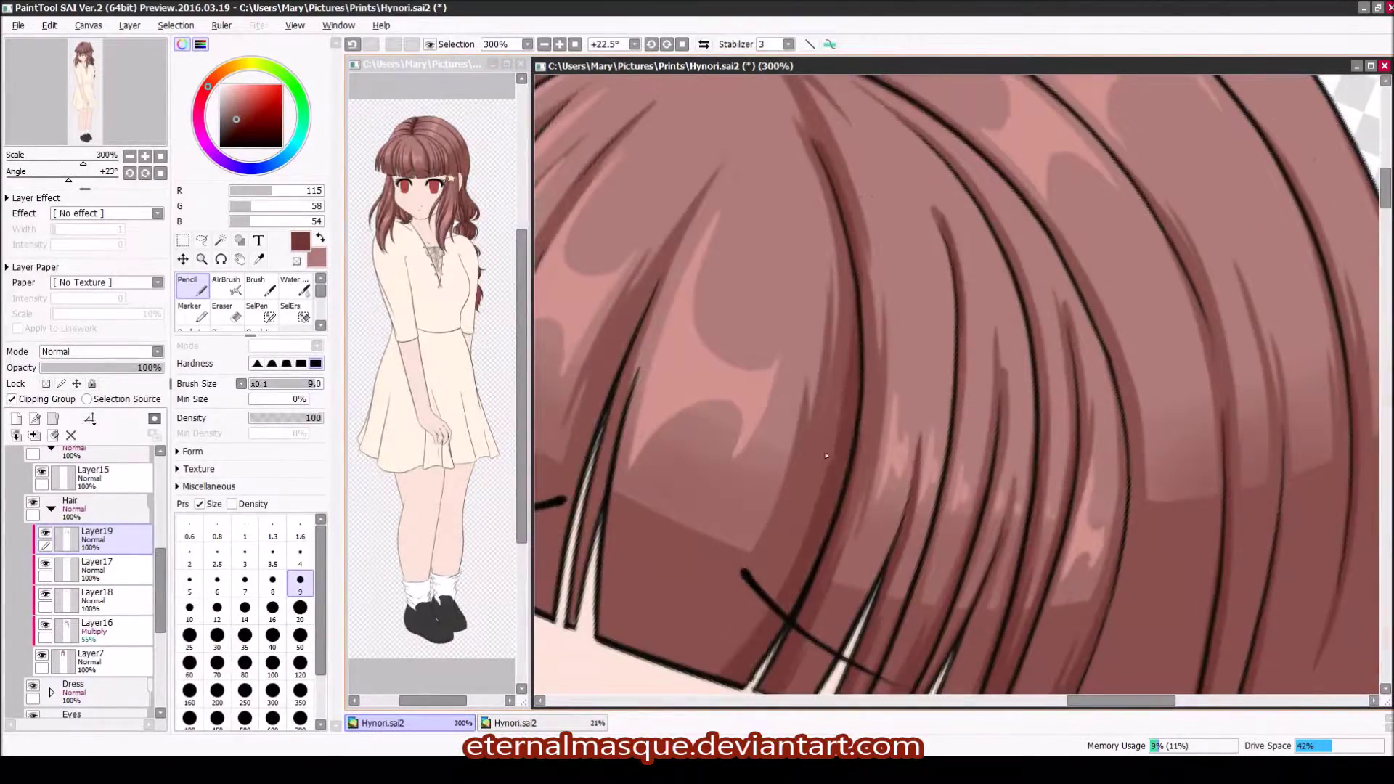
pyautogui.press('Home')
pyautogui.scroll(-1, 814, 266)
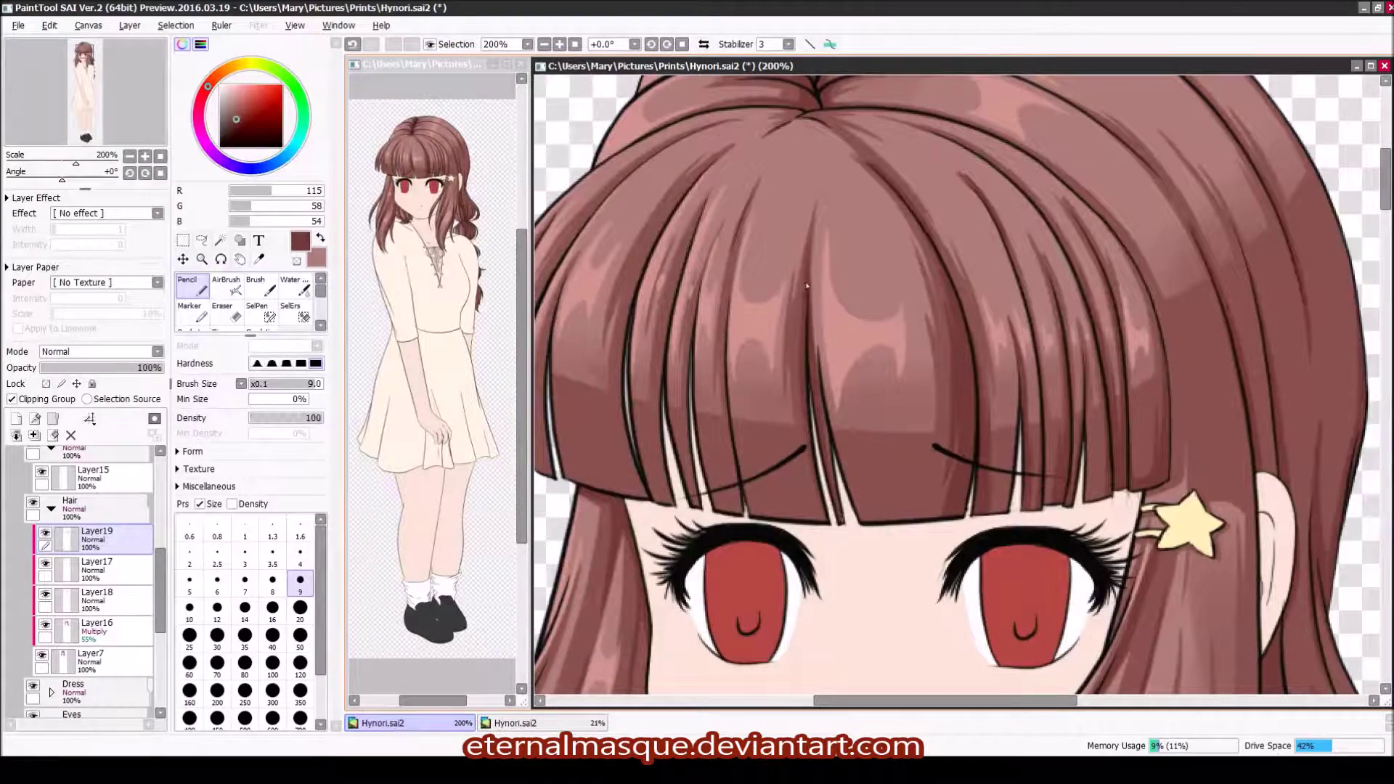
pyautogui.moveTo(722, 230); pyautogui.dragTo(734, 471)
pyautogui.moveTo(693, 229); pyautogui.dragTo(648, 505)
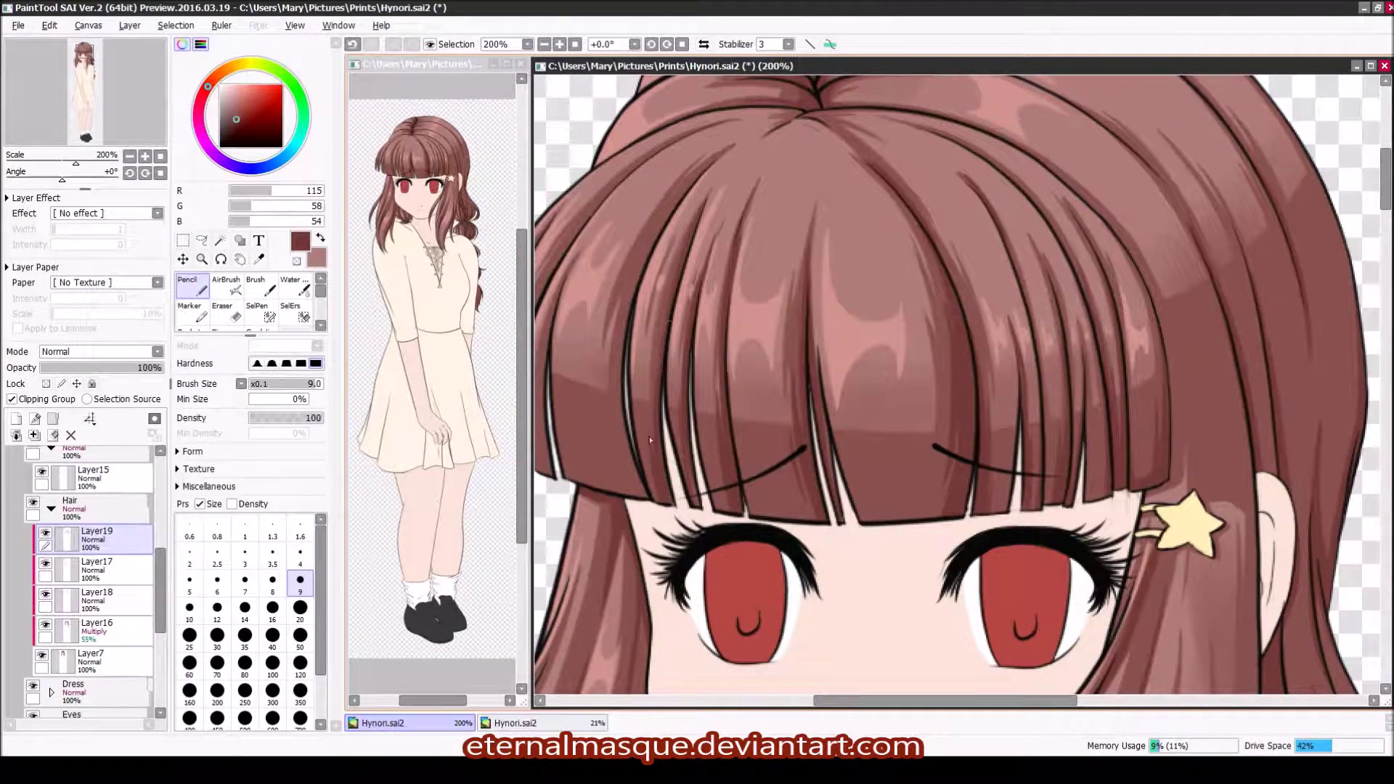
pyautogui.moveTo(608, 434); pyautogui.dragTo(703, 442)
pyautogui.moveTo(671, 248); pyautogui.dragTo(630, 476)
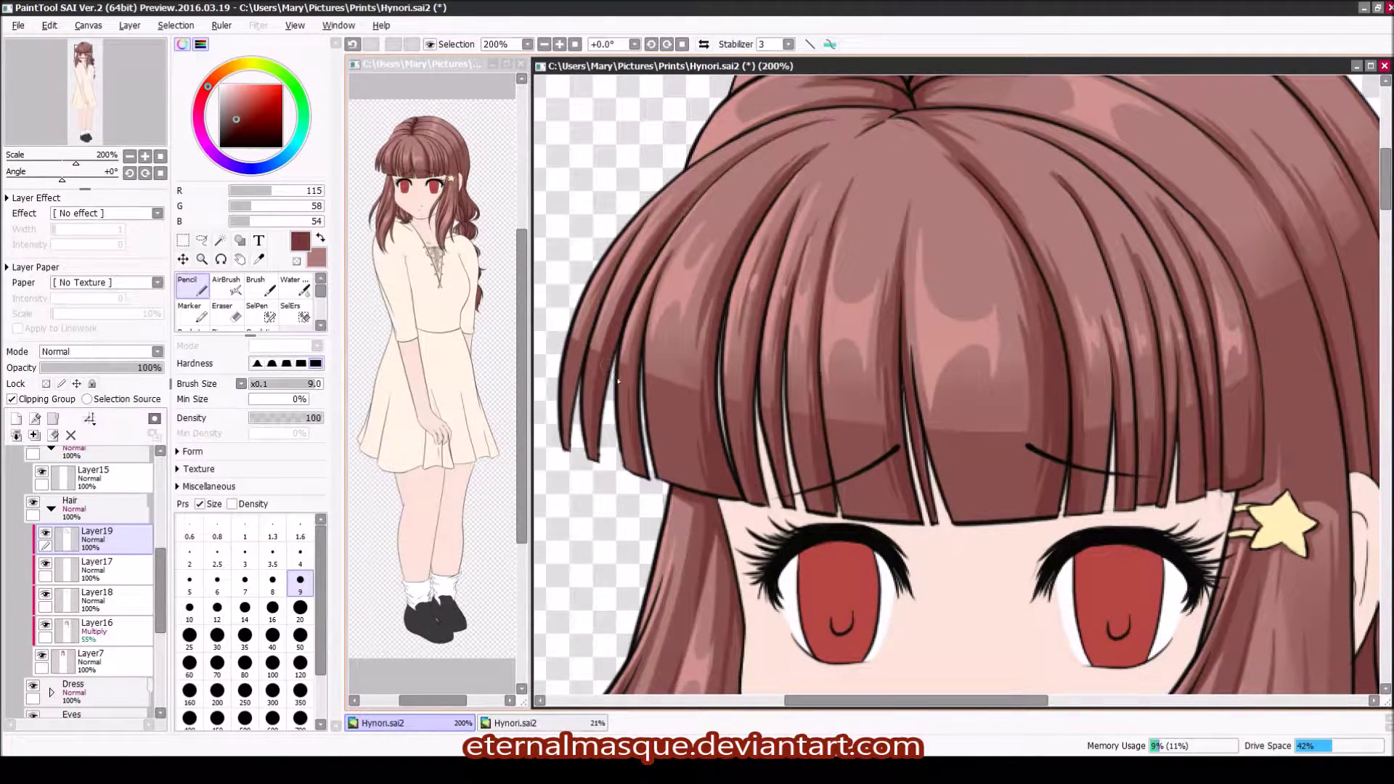
pyautogui.scroll(-1, 967, 284)
pyautogui.press('End')
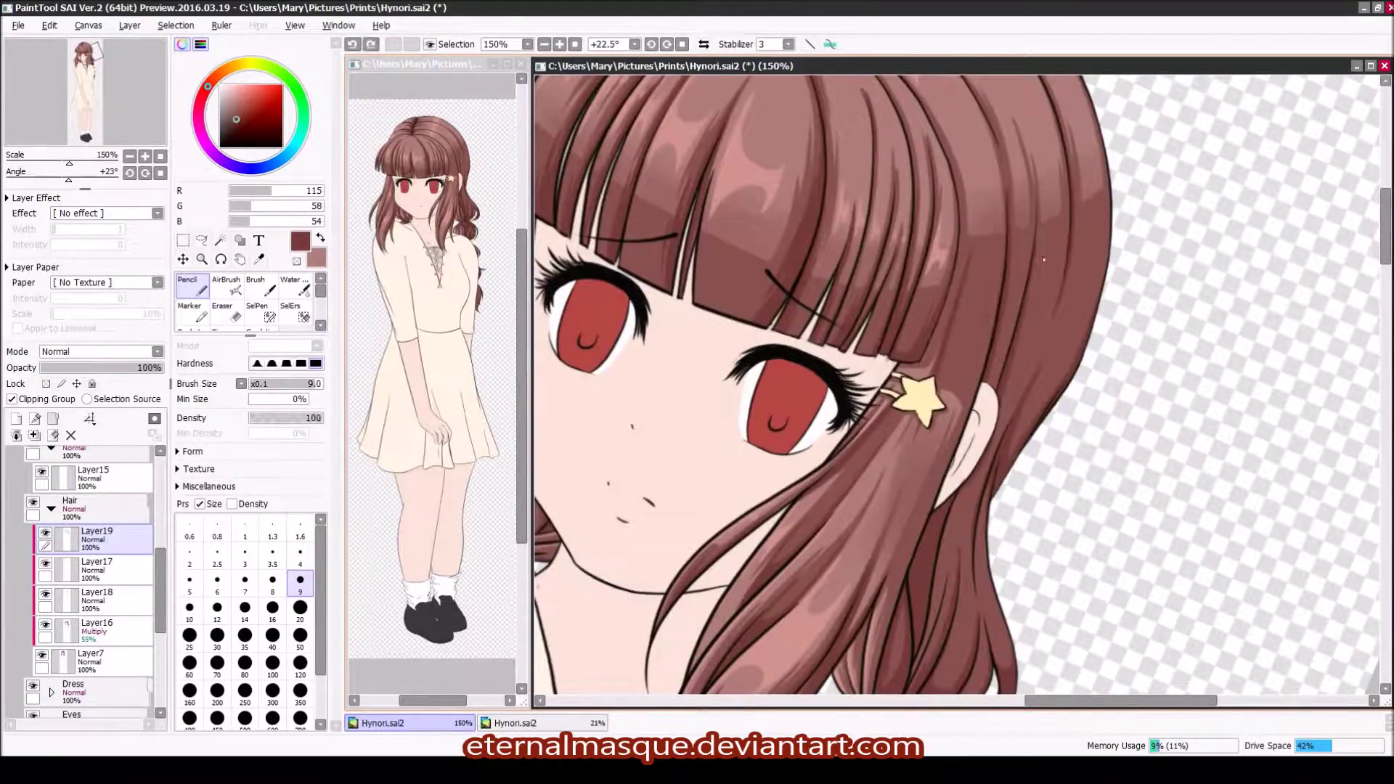
# Step: On a new clipped layer above the skin base, paint shadows in RGB 180, 140, 137 on the face, neck and neckline
pyautogui.press('Home')
pyautogui.scroll(-1, 1017, 322)
pyautogui.keyDown('alt'); pyautogui.click(792, 235); pyautogui.keyUp('alt')
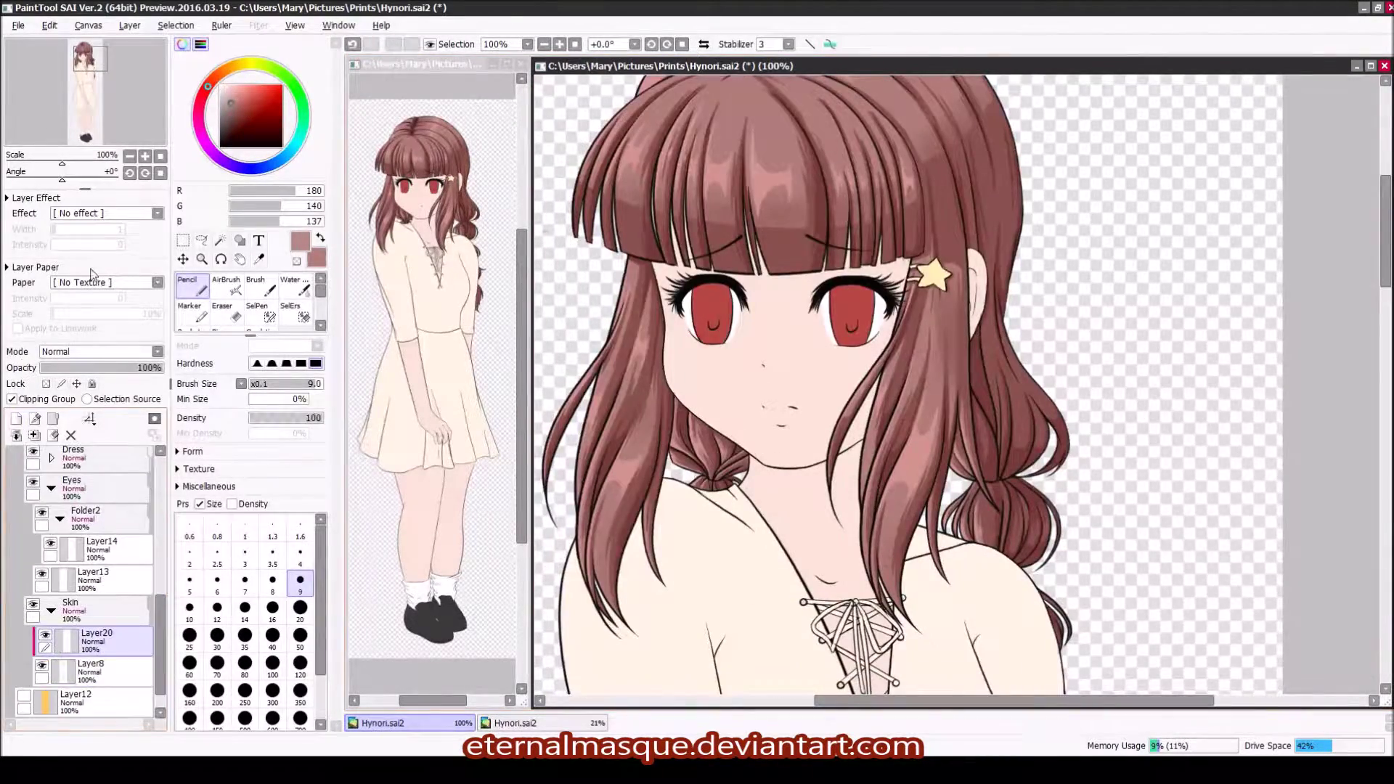
pyautogui.moveTo(792, 235); pyautogui.dragTo(846, 277)
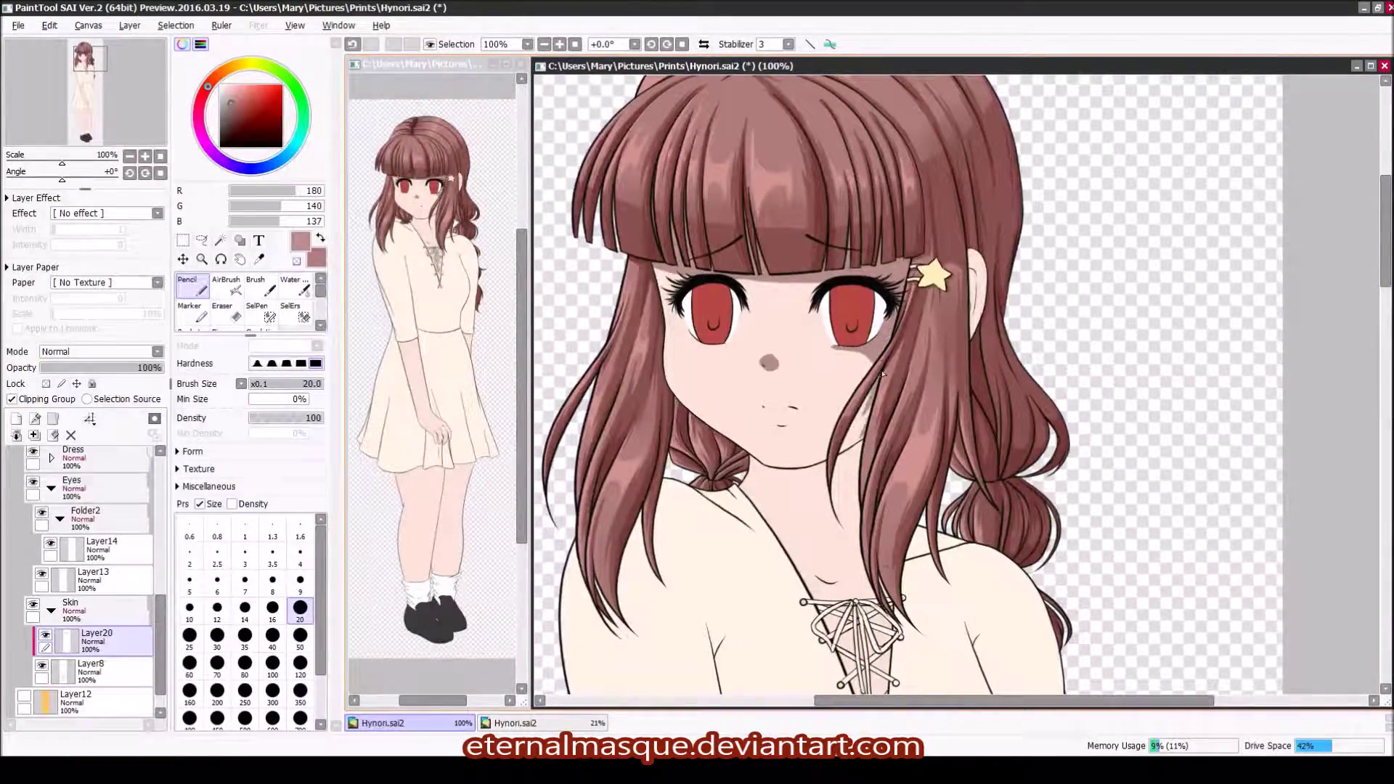
pyautogui.moveTo(752, 458); pyautogui.dragTo(848, 476)
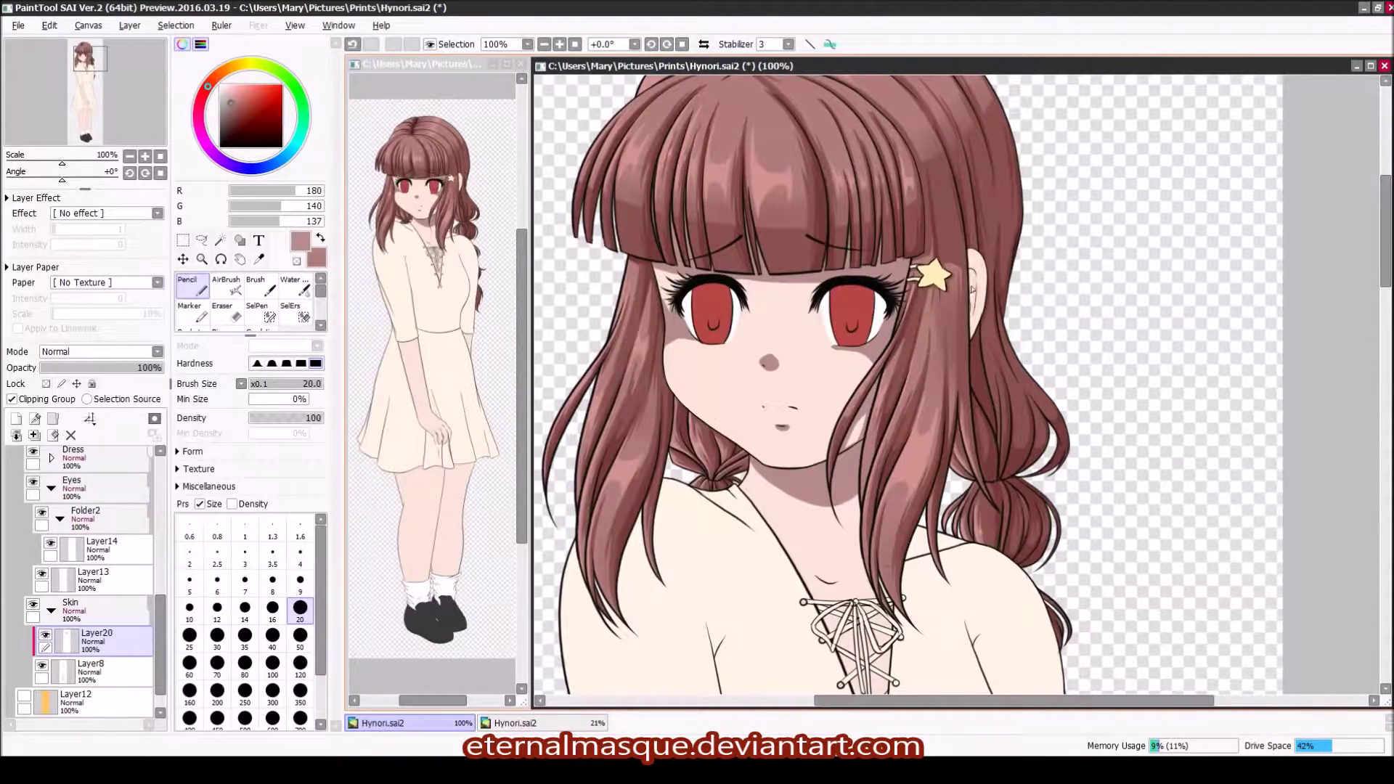
pyautogui.scroll(-2, 919, 533)
pyautogui.hotkey('ctrl', 'z')
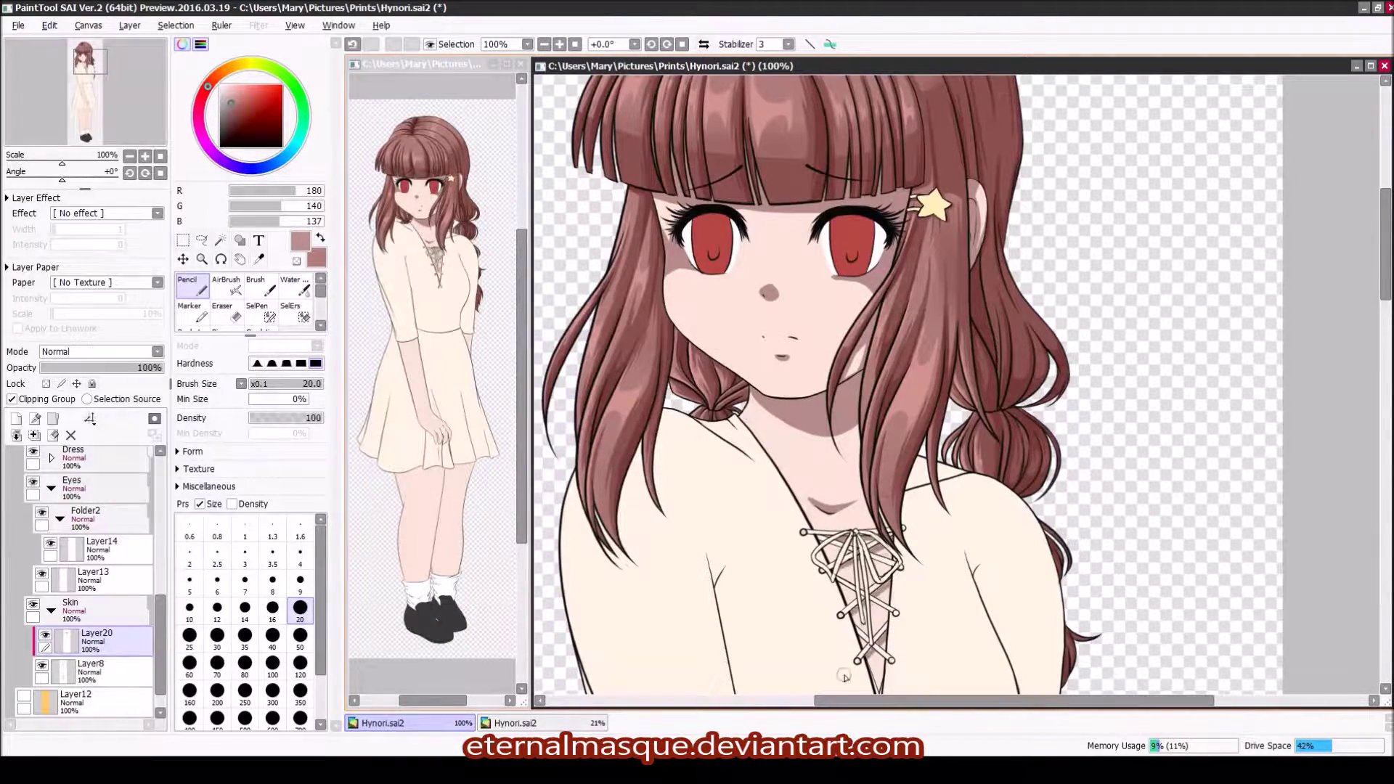
pyautogui.scroll(-3, 884, 602)
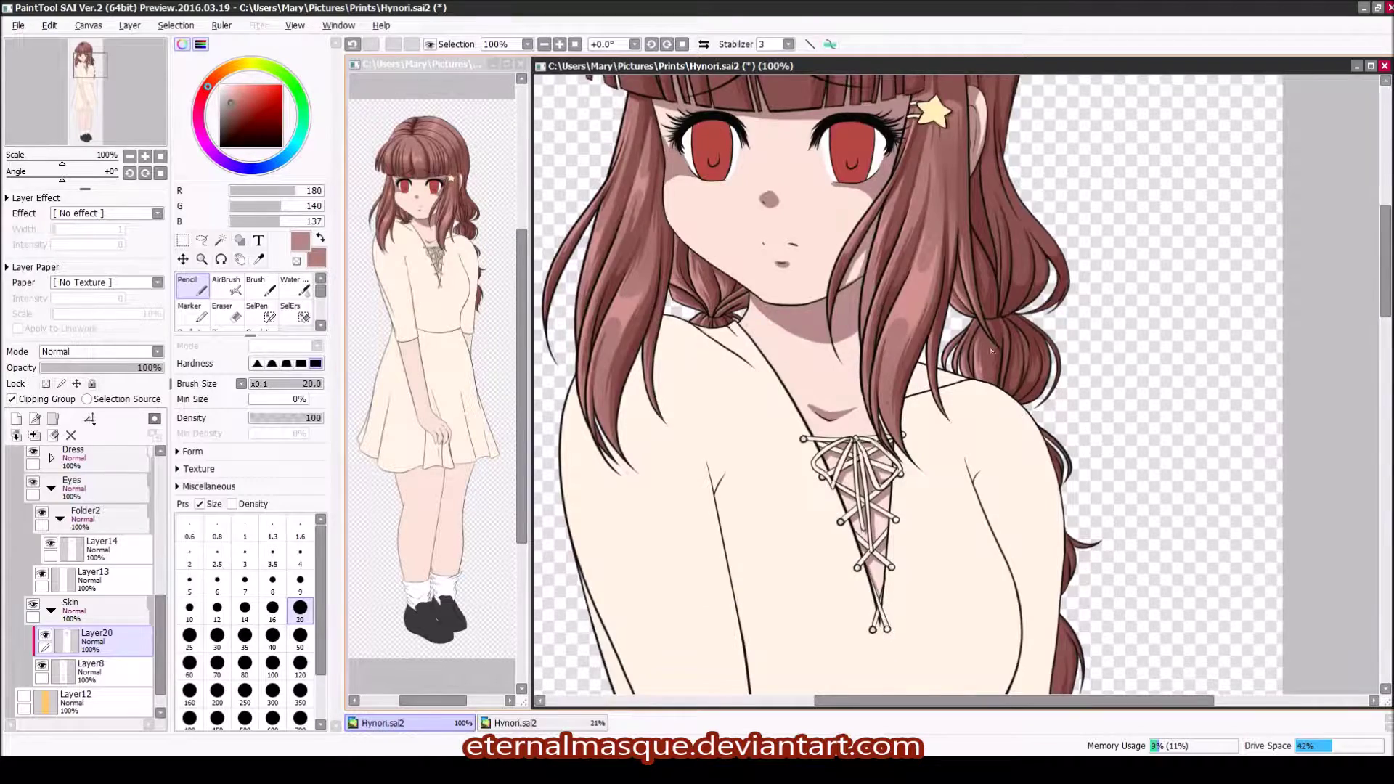
# Step: Paint skin shadows along the inner edge of the front forearm, over the fingers and on the rear arm below the sleeve
pyautogui.press('End')
pyautogui.scroll(-10, 944, 327)
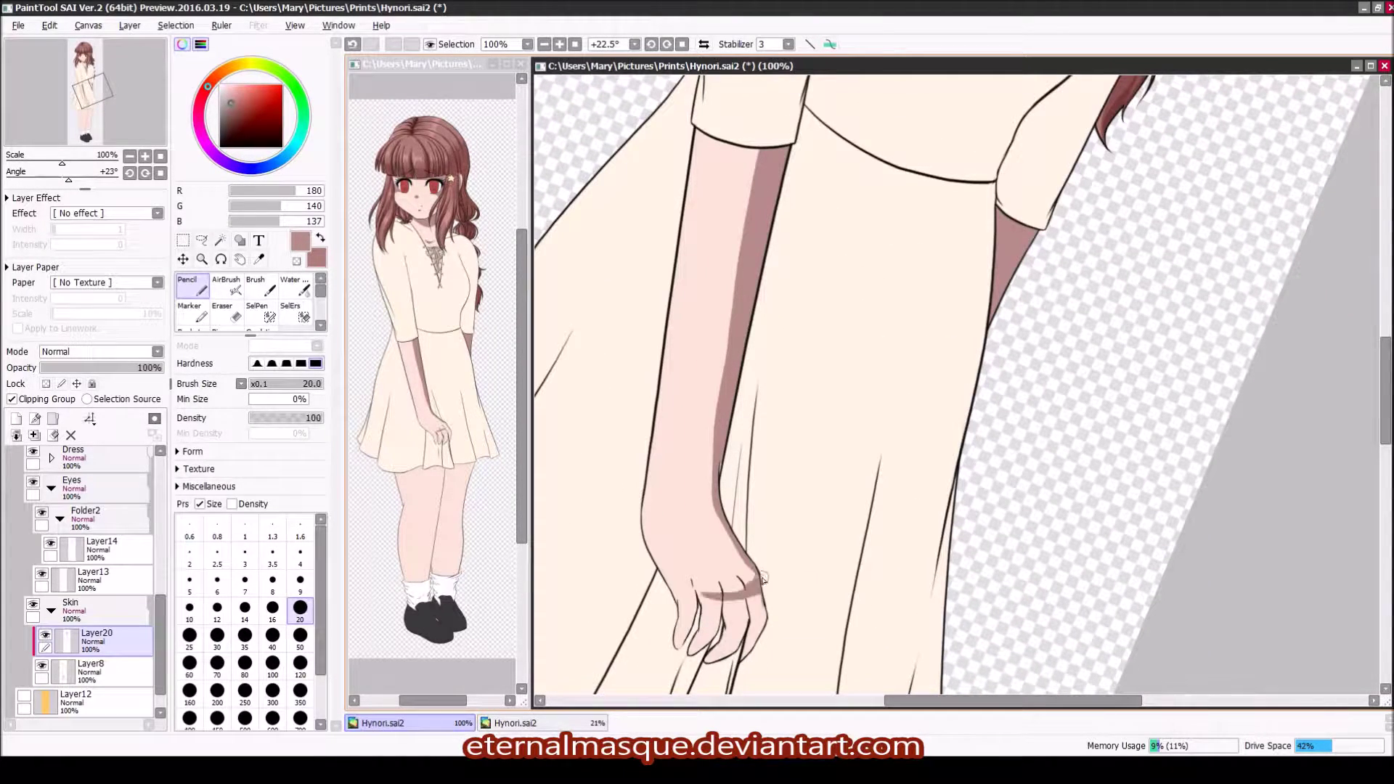
pyautogui.moveTo(764, 579); pyautogui.dragTo(701, 625)
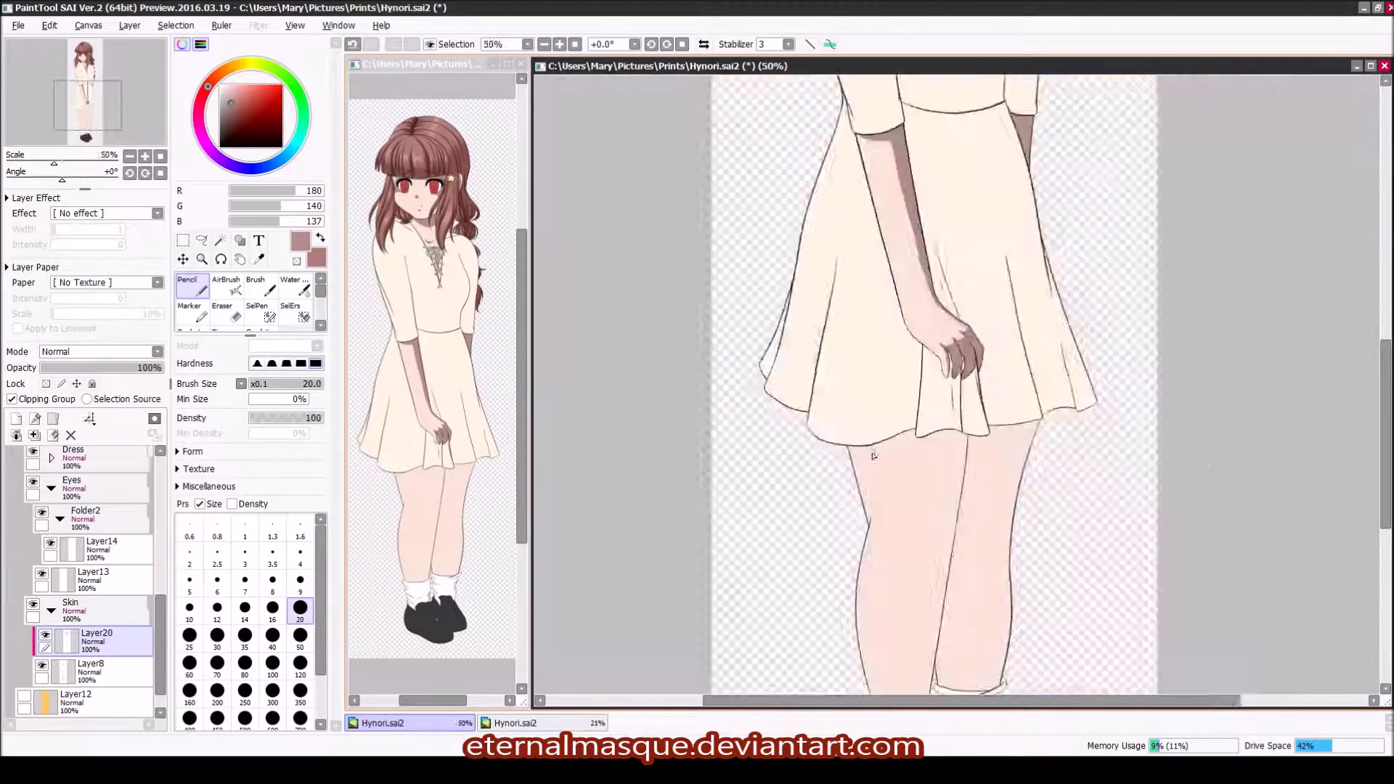
# Step: Paint leg shadows below the skirt hem, along the leg edges and on the knees, and trim the outer thigh shadow with the Eraser
pyautogui.moveTo(919, 415); pyautogui.dragTo(1034, 403)
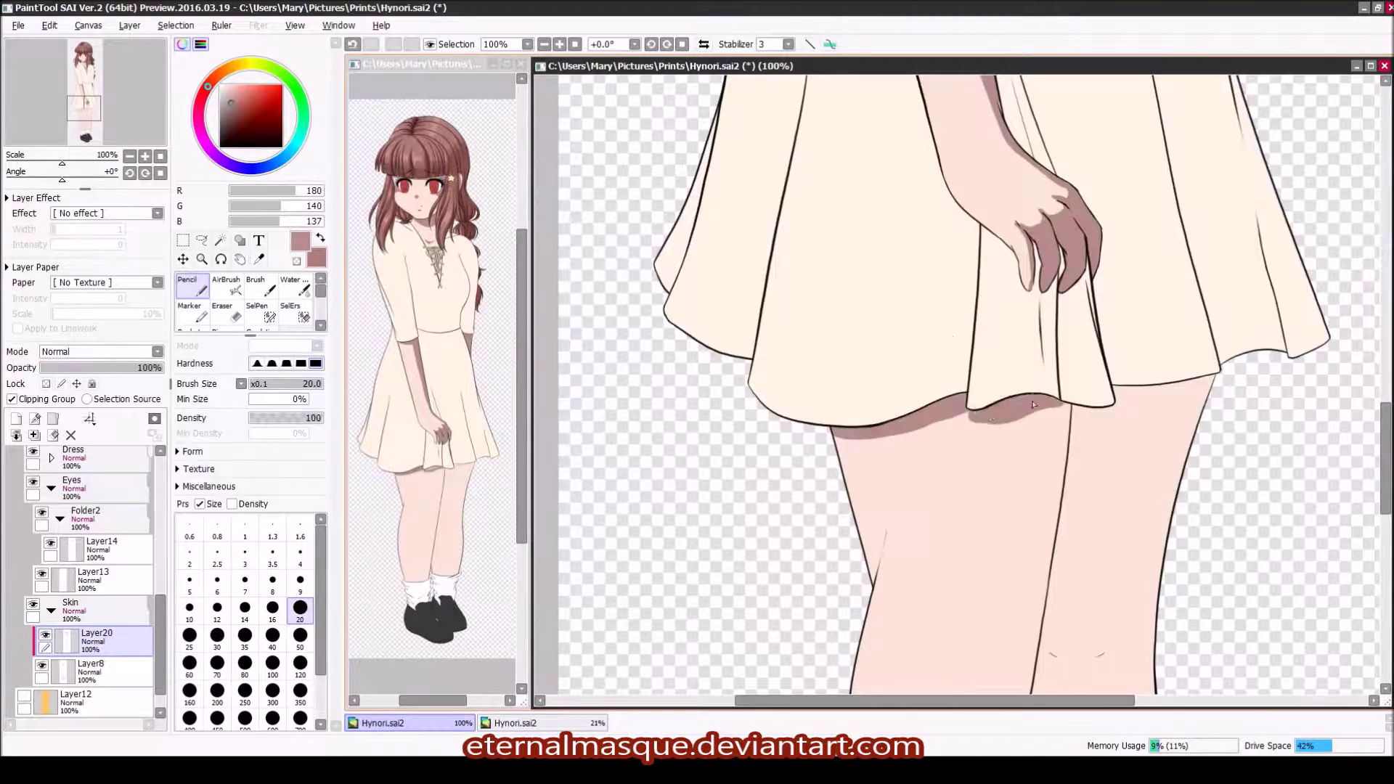
pyautogui.scroll(-1, 1148, 400)
pyautogui.moveTo(1175, 244); pyautogui.dragTo(1150, 434)
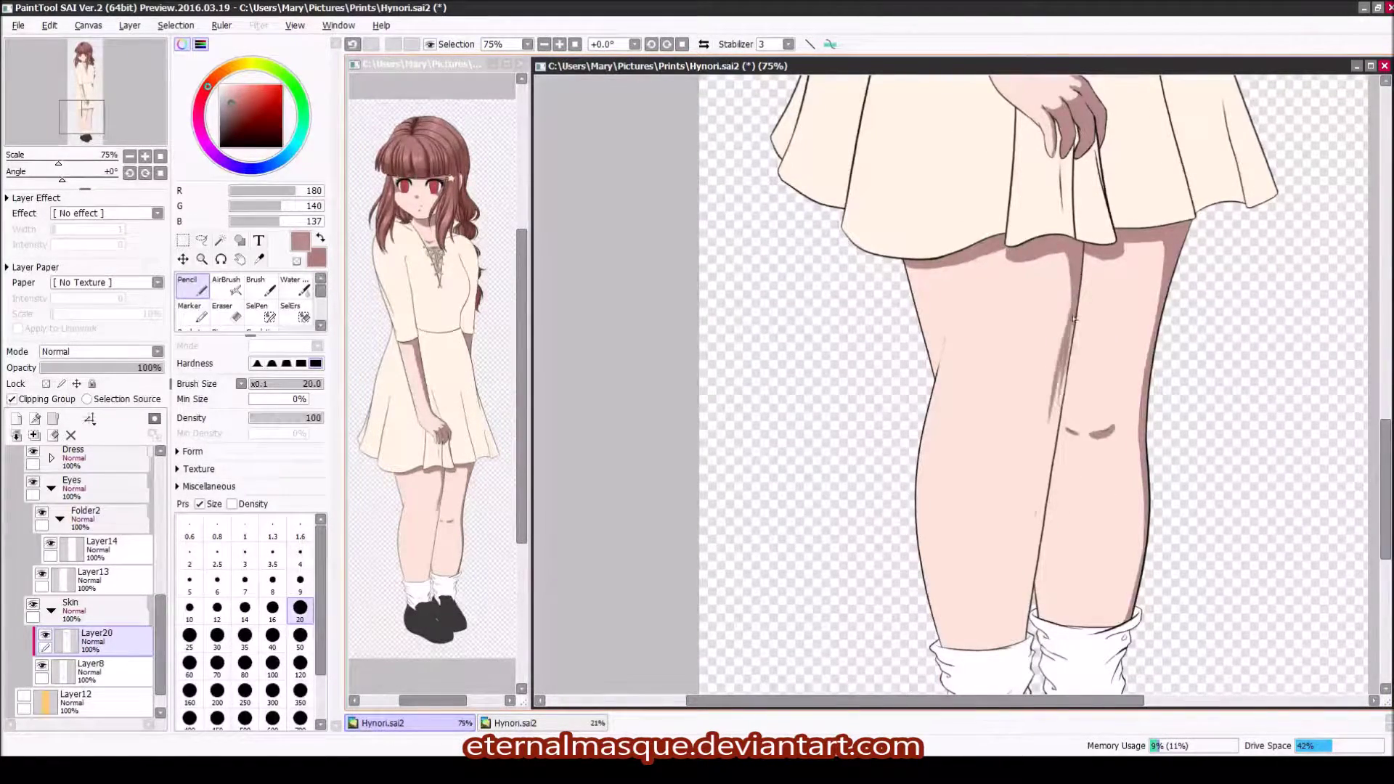
pyautogui.moveTo(1075, 318); pyautogui.dragTo(1032, 588)
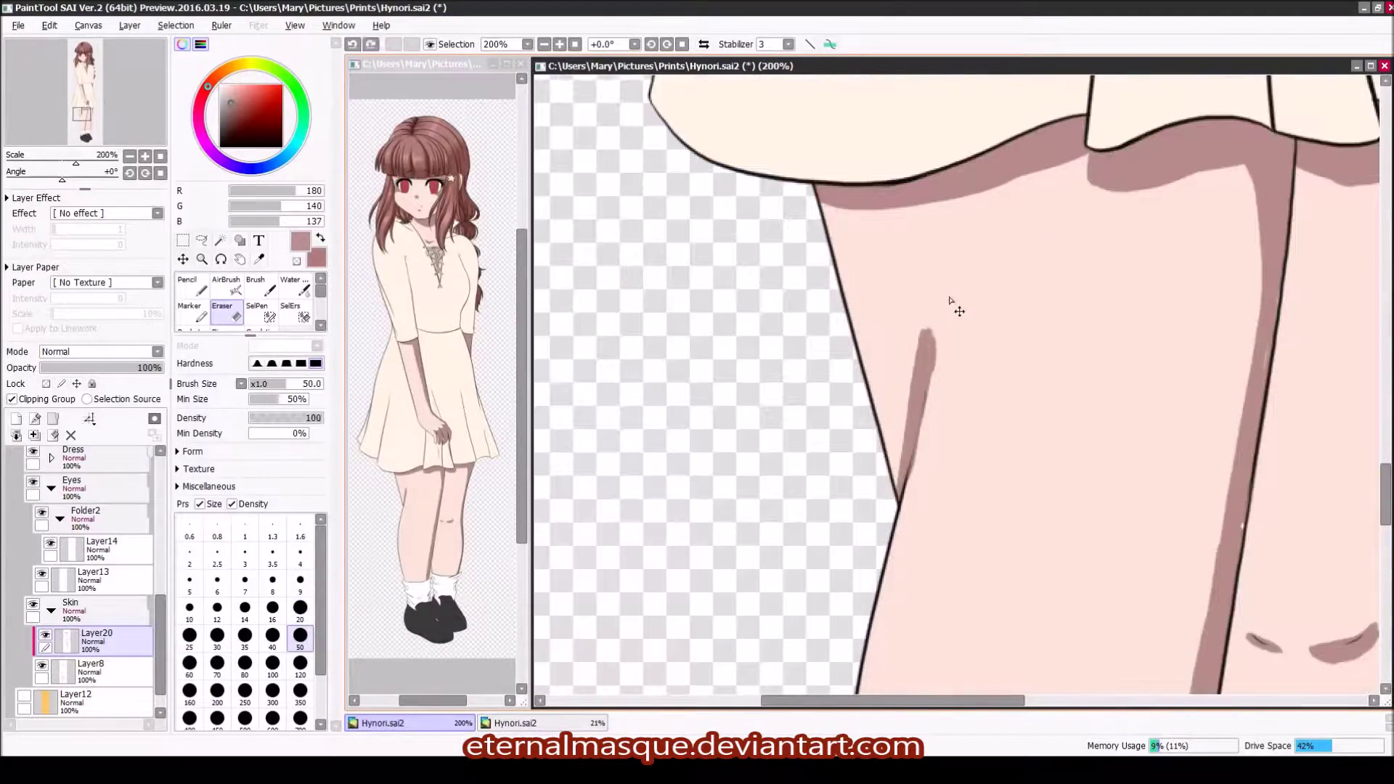
pyautogui.moveTo(952, 324); pyautogui.dragTo(895, 472)
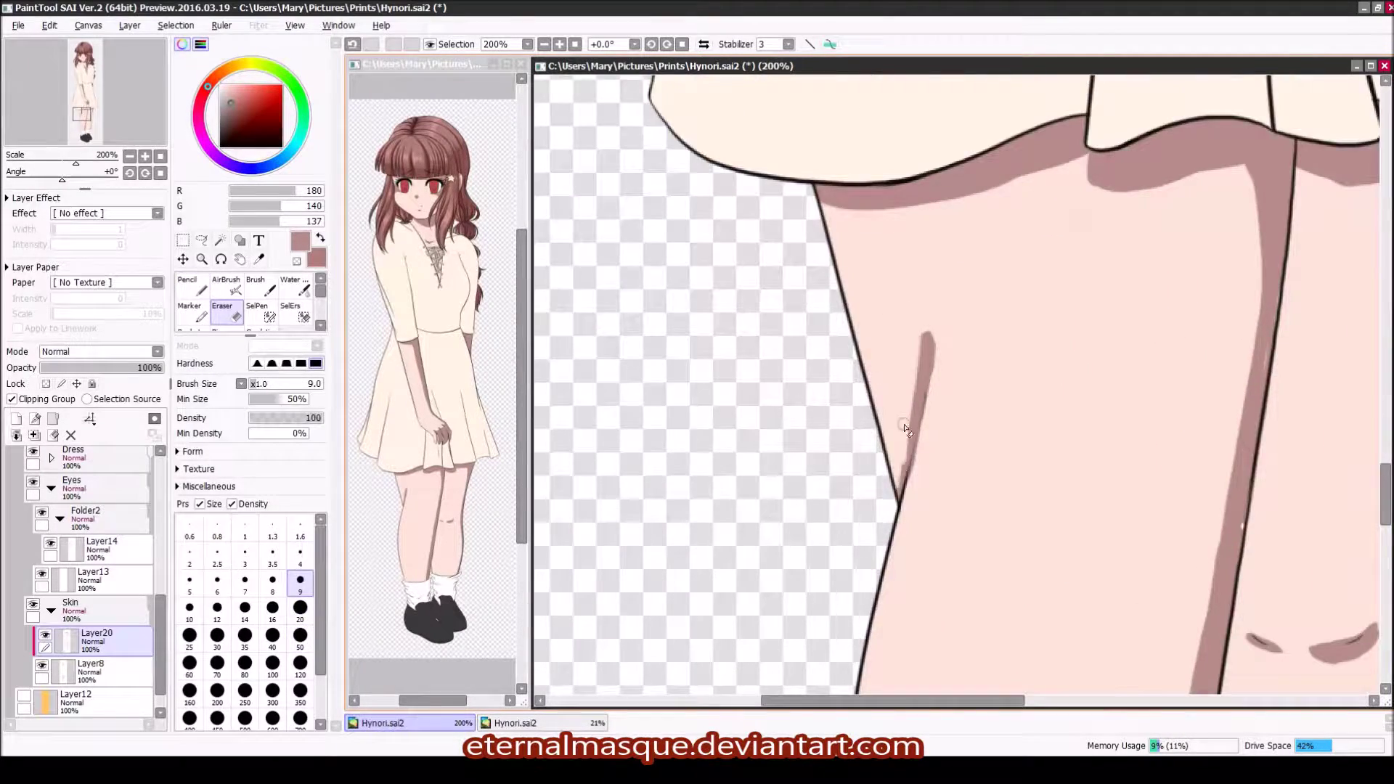
# Step: Add a layer above the skin shadows and blend the face, arm and hand shadows with the Water brush at size 50
pyautogui.scroll(-3, 1030, 280)
pyautogui.scroll(4, 915, 145)
pyautogui.press('w')
pyautogui.hotkey('ctrl', 'shift', 'n')
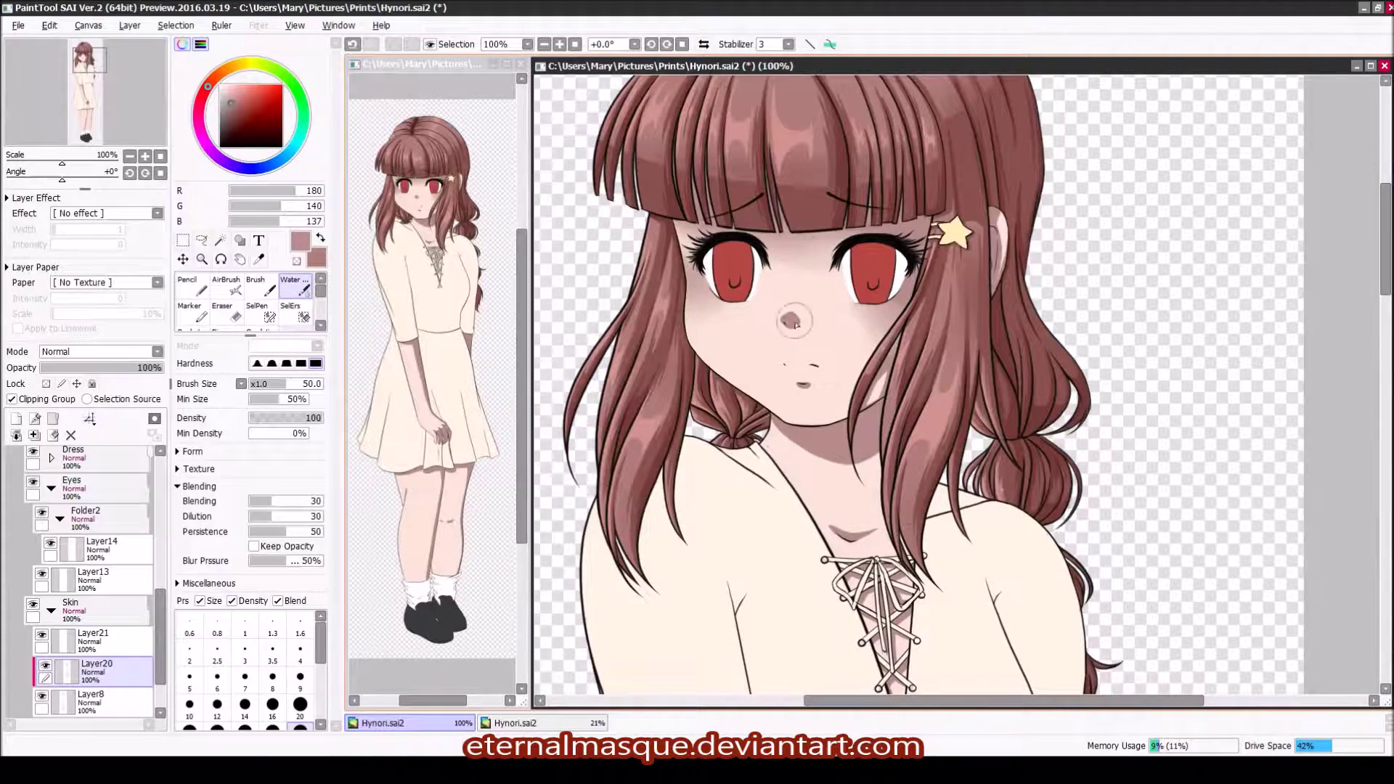
pyautogui.scroll(-4, 864, 464)
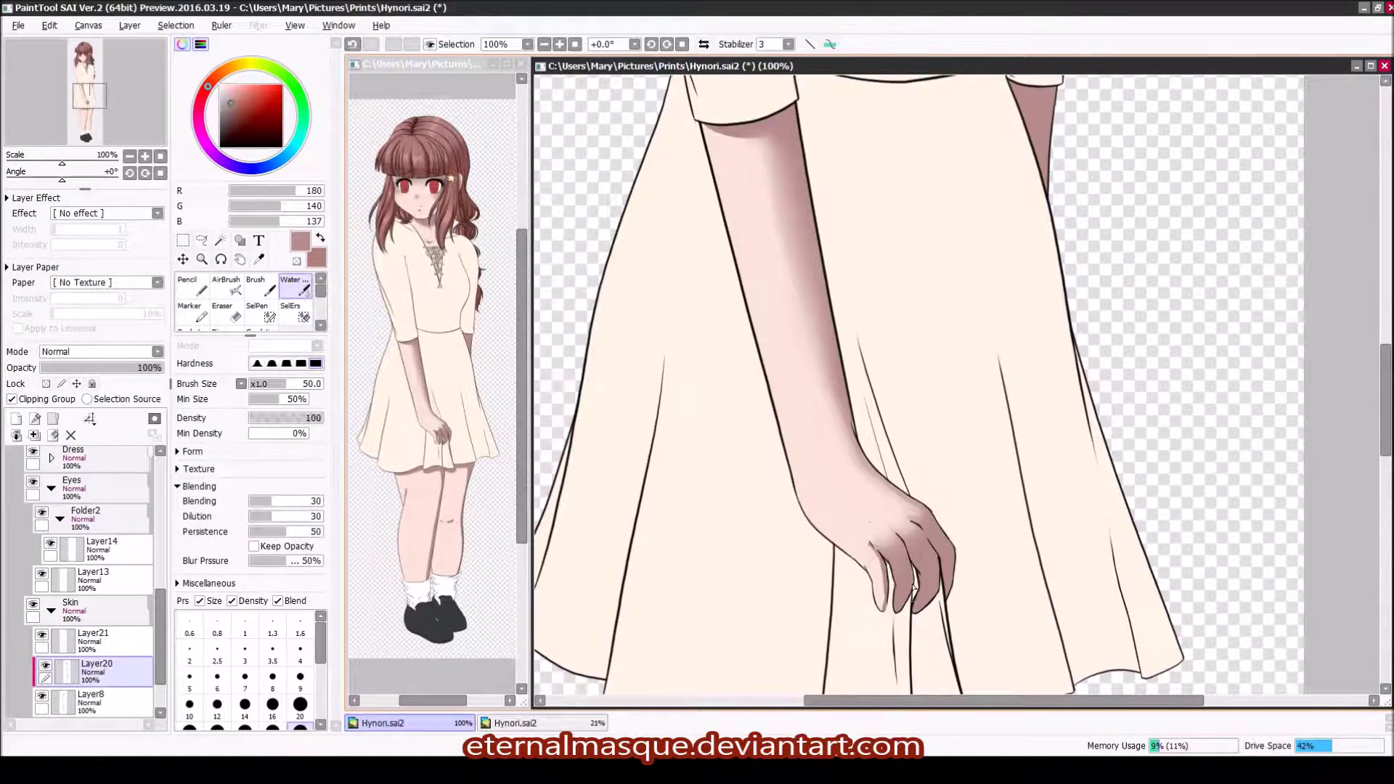
# Step: Blend the shadows under the skirt hem and on the upper thighs with the Water brush at size 120
pyautogui.scroll(-3, 877, 504)
pyautogui.press(']')
pyautogui.press(']')
pyautogui.press(']')
pyautogui.press(']')
pyautogui.press(']')
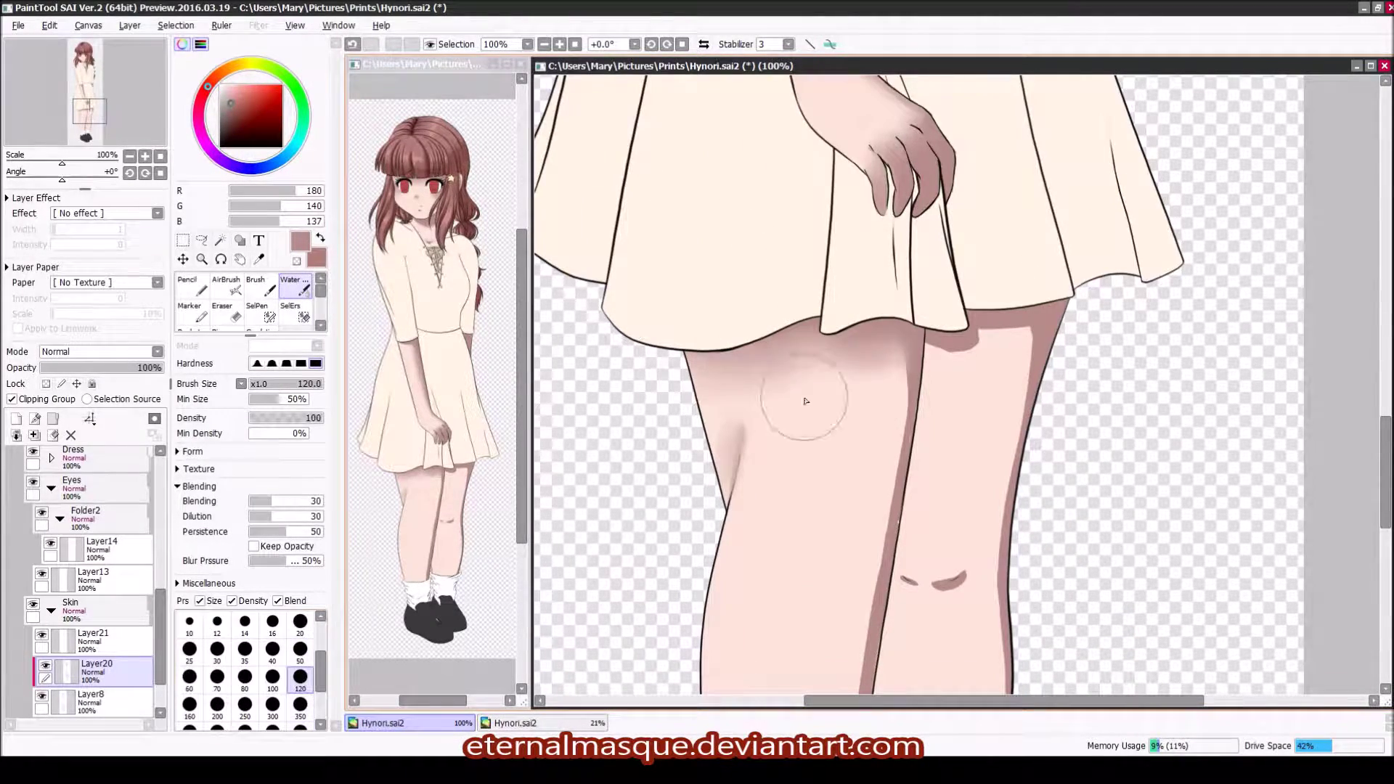
pyautogui.moveTo(1016, 330); pyautogui.dragTo(763, 348)
# Step: Soften the shadows along the edges of both legs down to the socks with the Water brush at size 50
pyautogui.press('[')
pyautogui.press('[')
pyautogui.press('[')
pyautogui.press('[')
pyautogui.press('[')
pyautogui.scroll(-3, 872, 435)
pyautogui.moveTo(849, 479)
pyautogui.mouseDown()
pyautogui.moveTo(799, 617)
pyautogui.moveTo(877, 341)
pyautogui.moveTo(835, 523)
pyautogui.mouseUp()
pyautogui.moveTo(980, 313); pyautogui.dragTo(944, 581)
pyautogui.scroll(2, 965, 363)
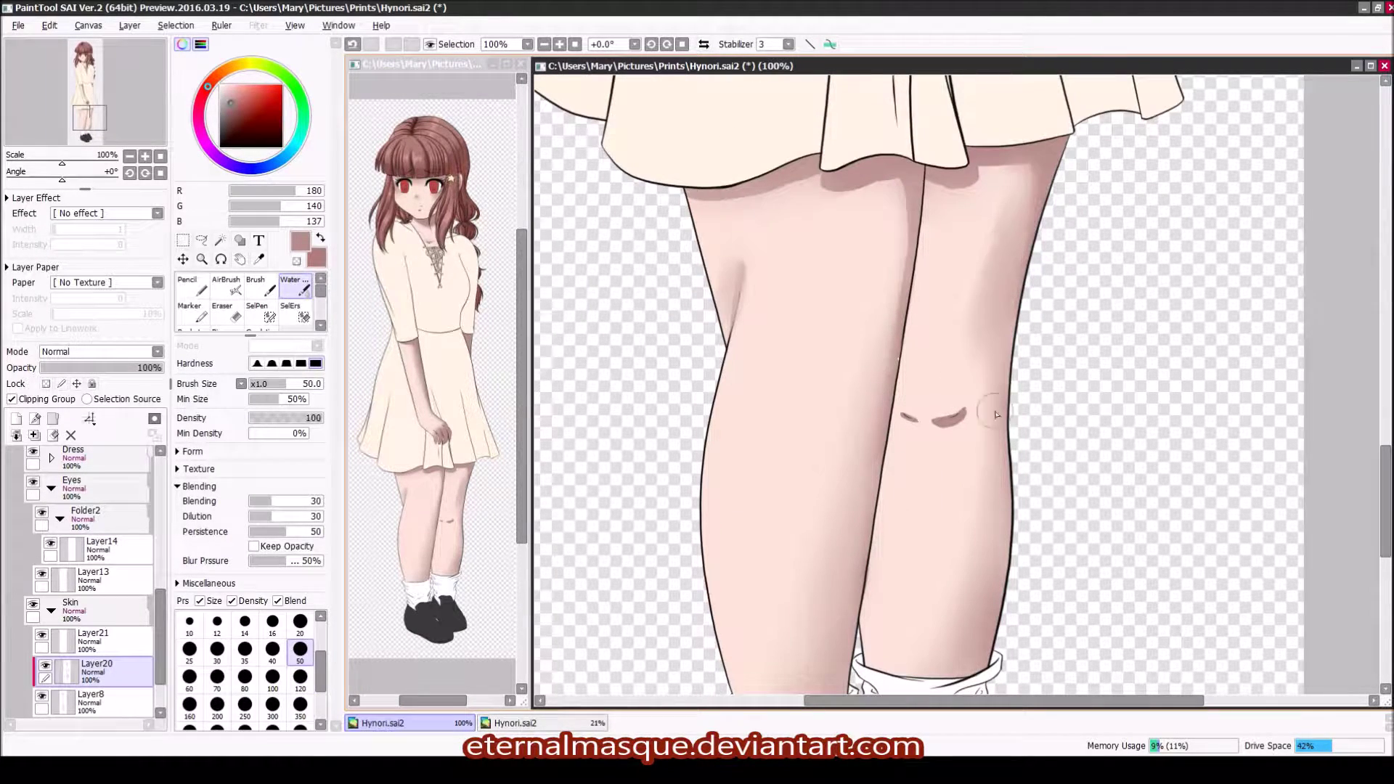
pyautogui.moveTo(977, 334); pyautogui.dragTo(1015, 267)
# Step: Set the Water brush to size 120 and Blending 100, and choose a pinker colour, RGB 180, 114, 137
pyautogui.scroll(3, 843, 465)
pyautogui.hotkey('ctrl', '-')
pyautogui.press(']')
pyautogui.press(']')
pyautogui.press(']')
pyautogui.press(']')
pyautogui.press(']')
pyautogui.click(198, 108)
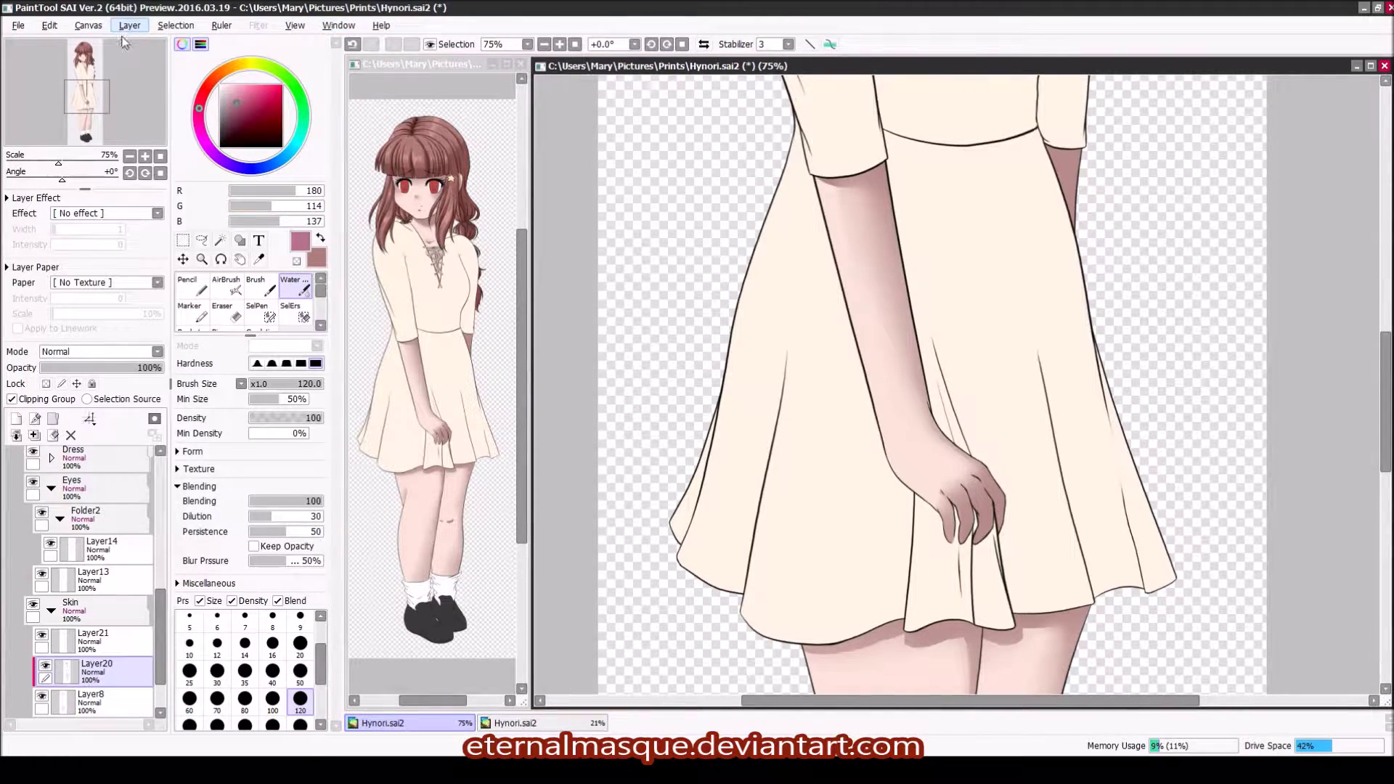
pyautogui.hotkey('ctrl', '-')
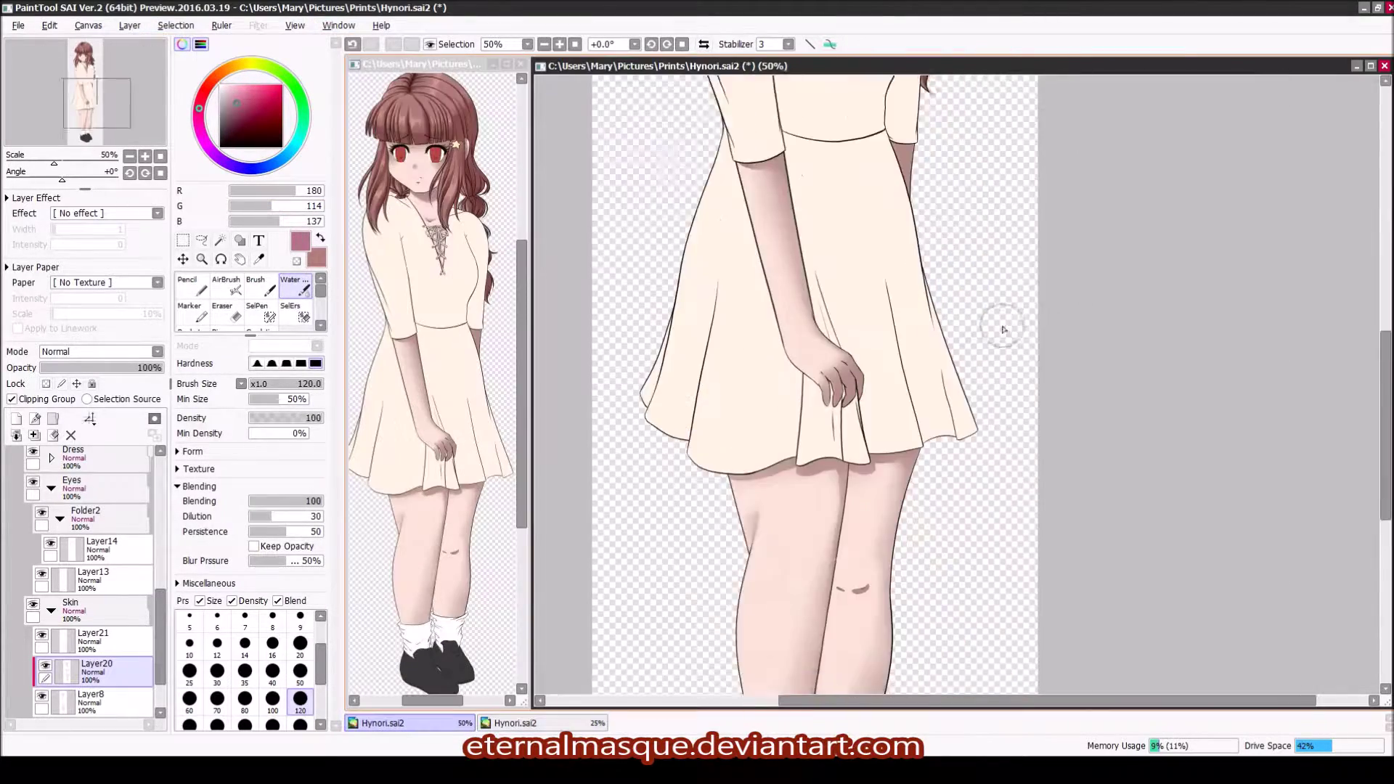
# Step: Add a clipped layer above the dress base for shadows and ready the Pencil in RGB 228, 214, 190
pyautogui.scroll(5, 1002, 321)
pyautogui.keyDown('alt'); pyautogui.click(835, 472); pyautogui.keyUp('alt')
pyautogui.click(94, 575)
pyautogui.click(16, 419)
pyautogui.press('n')
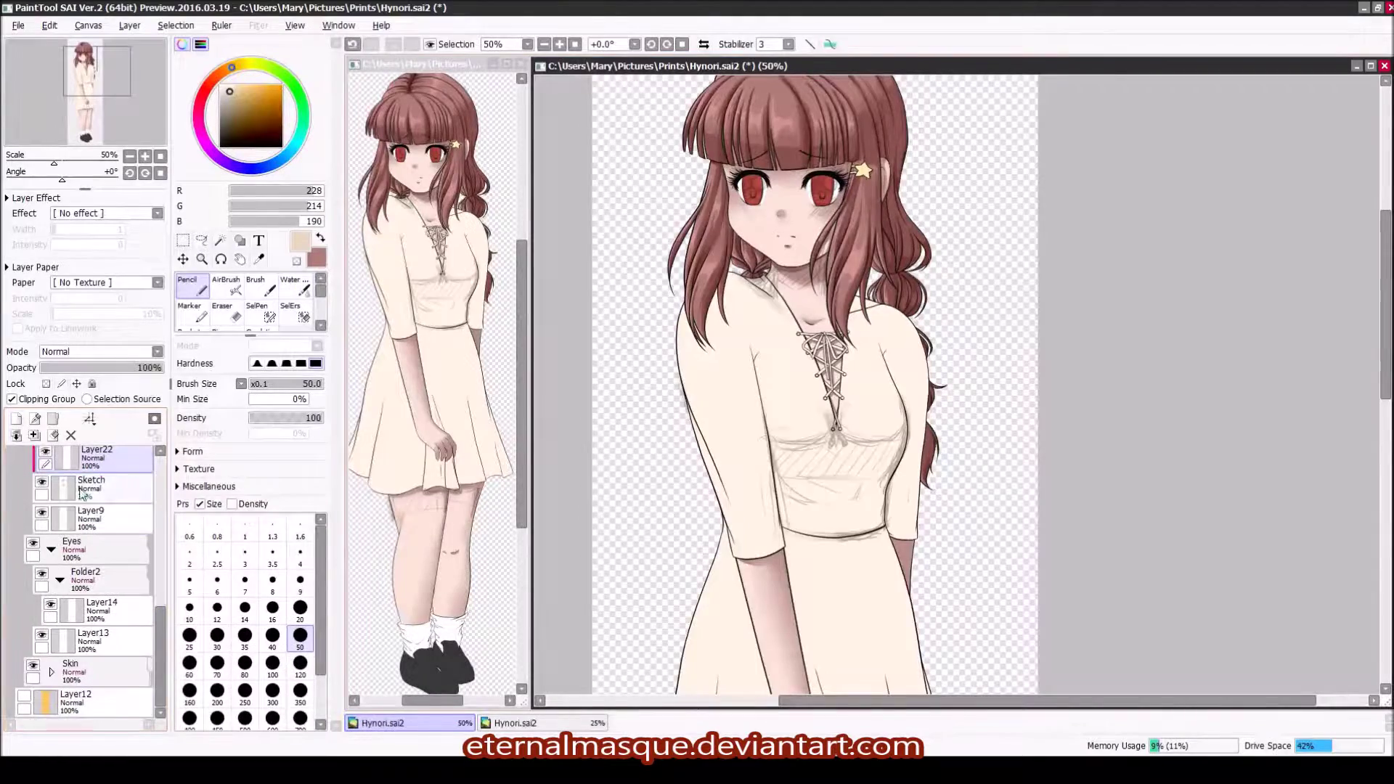
# Step: Outline the shadow band under the bust along the sketch guides with the Pencil at size 50
pyautogui.hotkey('ctrl', '+')
pyautogui.hotkey('ctrl', '+')
pyautogui.hotkey('ctrl', '+')
pyautogui.moveTo(947, 412); pyautogui.dragTo(1137, 384)
pyautogui.moveTo(741, 534); pyautogui.dragTo(1097, 526)
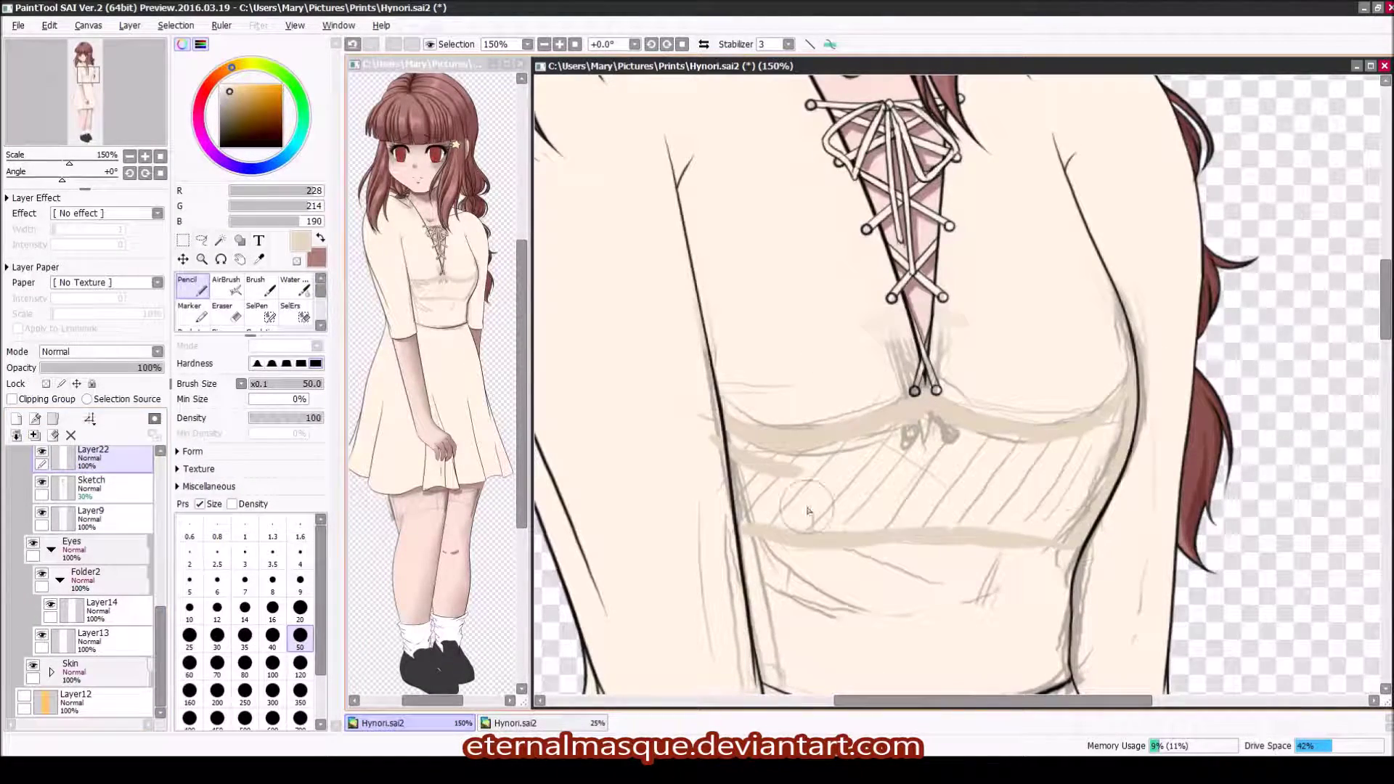
pyautogui.moveTo(748, 429); pyautogui.dragTo(748, 640)
# Step: Hide the sketch layer and fill the outlined shadow band under the bust in RGB 228, 214, 190
pyautogui.click(300, 608)
pyautogui.scroll(-2, 959, 385)
pyautogui.click(192, 332)
pyautogui.click(41, 481)
pyautogui.click(1016, 406)
pyautogui.click(871, 399)
# Step: Paint shadows on the side and waist folds of the bodice and on the skirt beside the forearm with the Pencil at size 20
pyautogui.press('n')
pyautogui.moveTo(941, 363); pyautogui.dragTo(780, 428)
pyautogui.moveTo(945, 608); pyautogui.dragTo(792, 577)
pyautogui.hotkey('ctrl', '-')
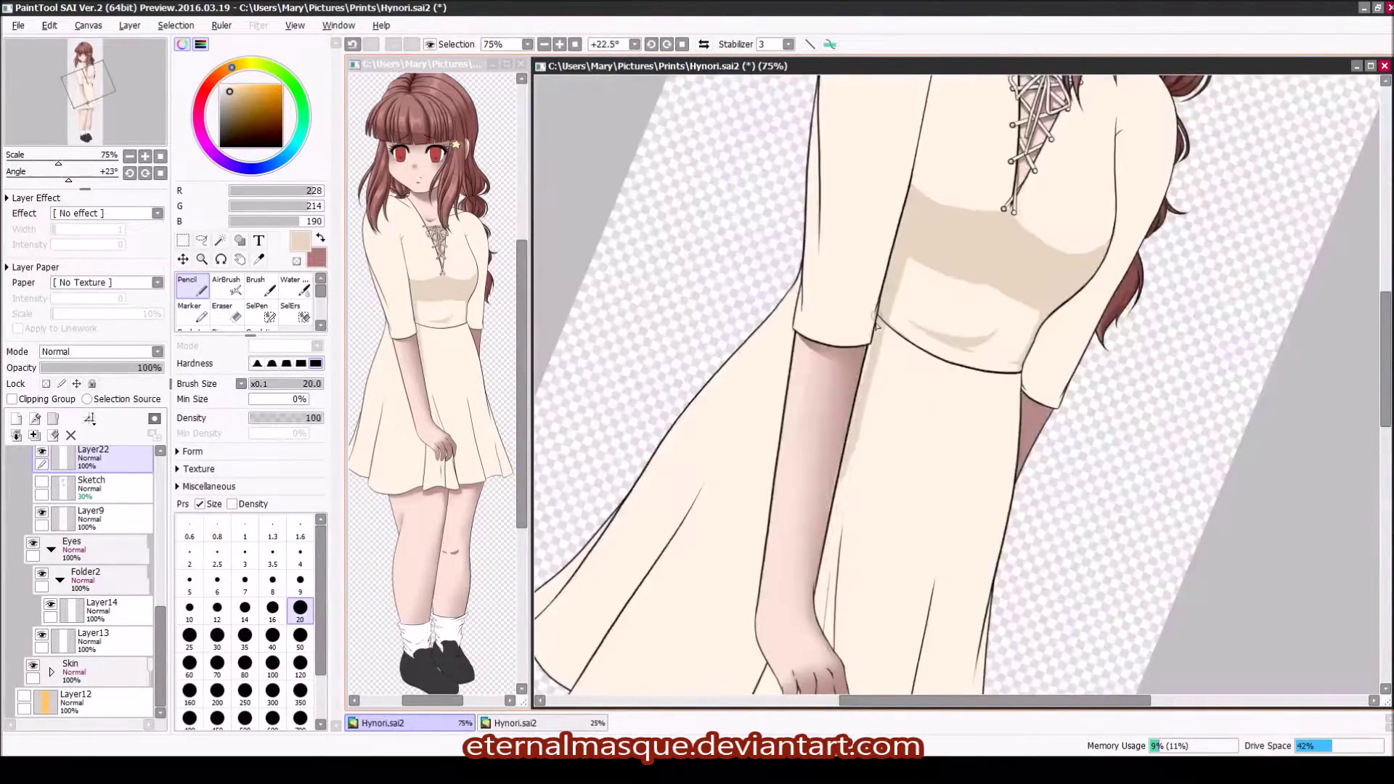
# Step: Move the Sketch layer below the Skin folder and clip the dress shadow layer to the dress base
pyautogui.moveTo(91, 483); pyautogui.dragTo(90, 671)
pyautogui.click(12, 398)
# Step: Paint dress shadows on the collar, shoulders, armpit folds and both sleeves with the Pencil at size 20
pyautogui.scroll(4, 944, 363)
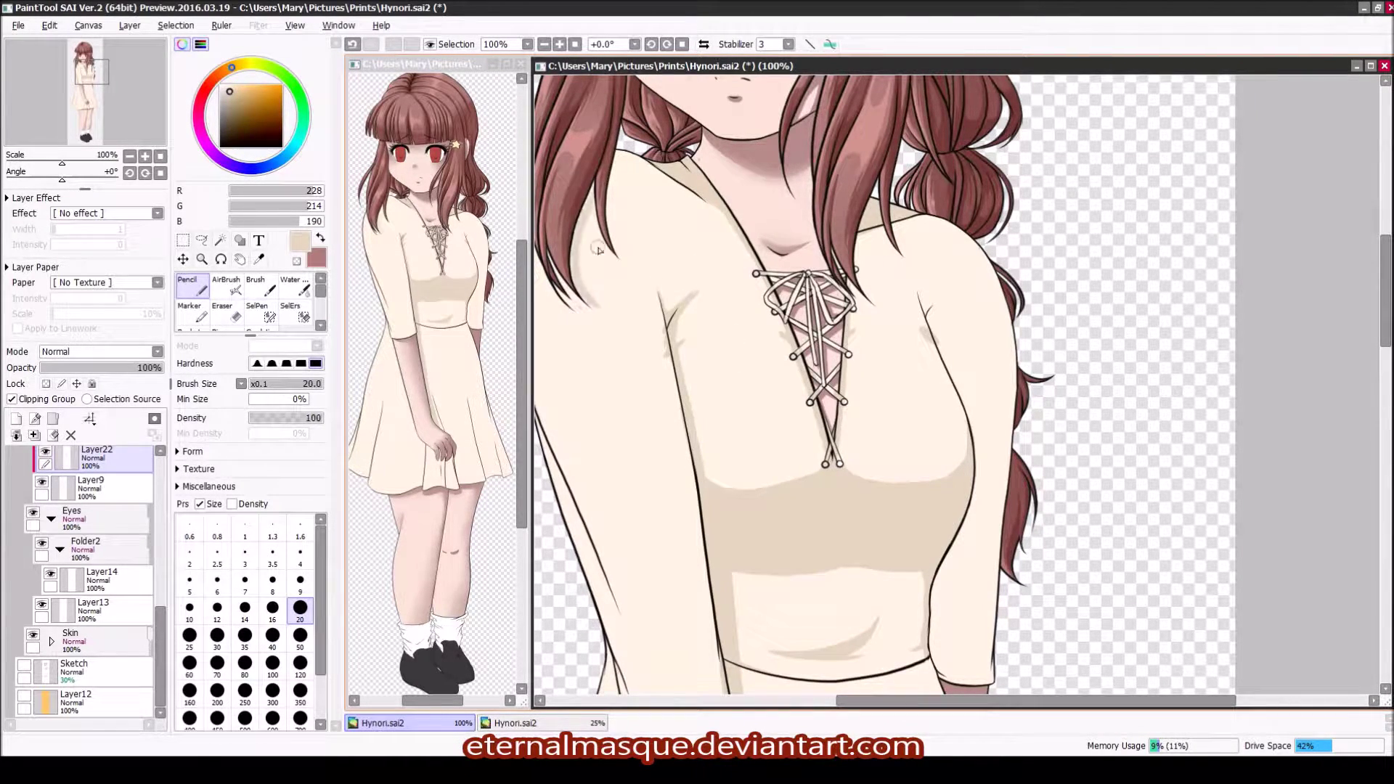
pyautogui.hscroll(-1, 893, 179)
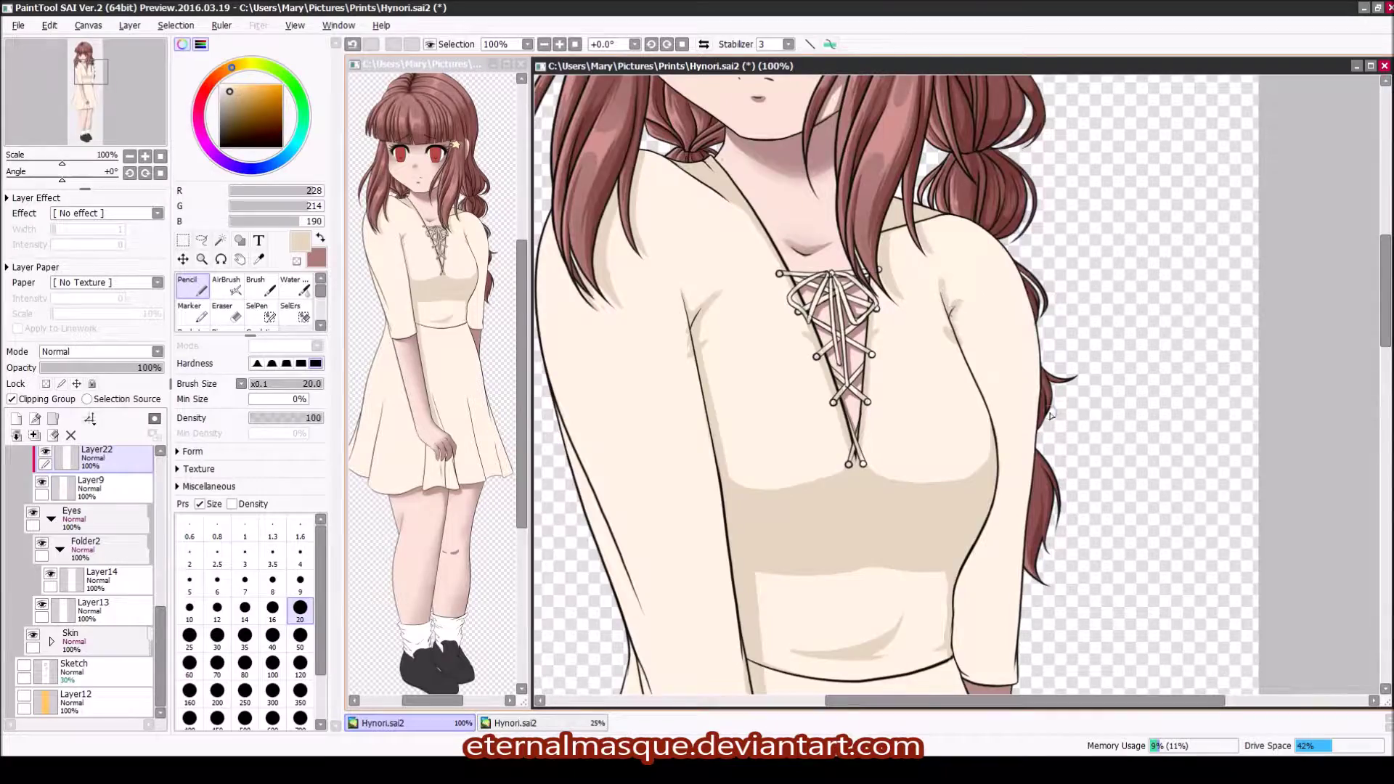
pyautogui.press('End')
pyautogui.moveTo(864, 581)
pyautogui.mouseDown()
pyautogui.moveTo(966, 407)
pyautogui.moveTo(1032, 349)
pyautogui.mouseUp()
pyautogui.moveTo(641, 301); pyautogui.dragTo(827, 363)
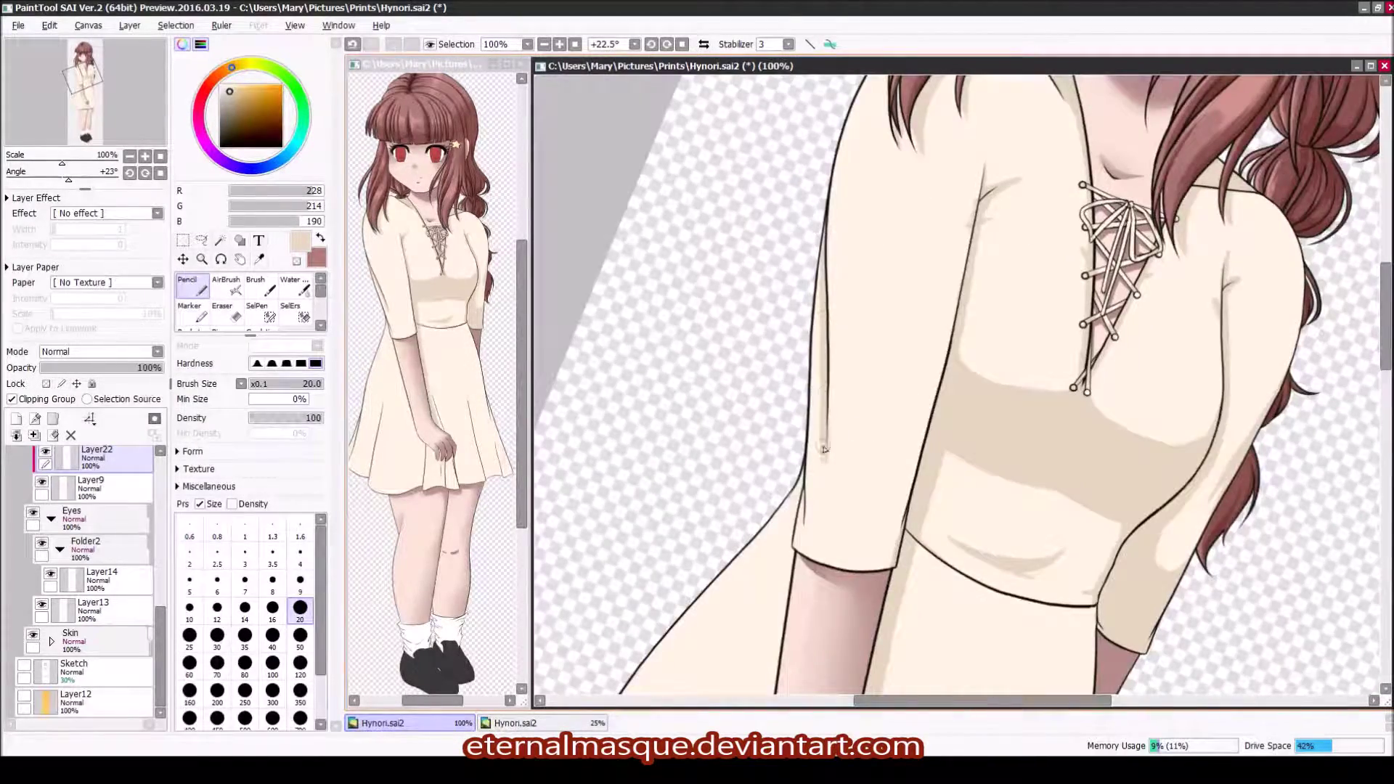
pyautogui.moveTo(922, 407); pyautogui.dragTo(810, 538)
# Step: Shade the skirt folds on the star clip side and the gathered fabric below the hand
pyautogui.scroll(-1, 872, 472)
pyautogui.moveTo(901, 350); pyautogui.dragTo(880, 454)
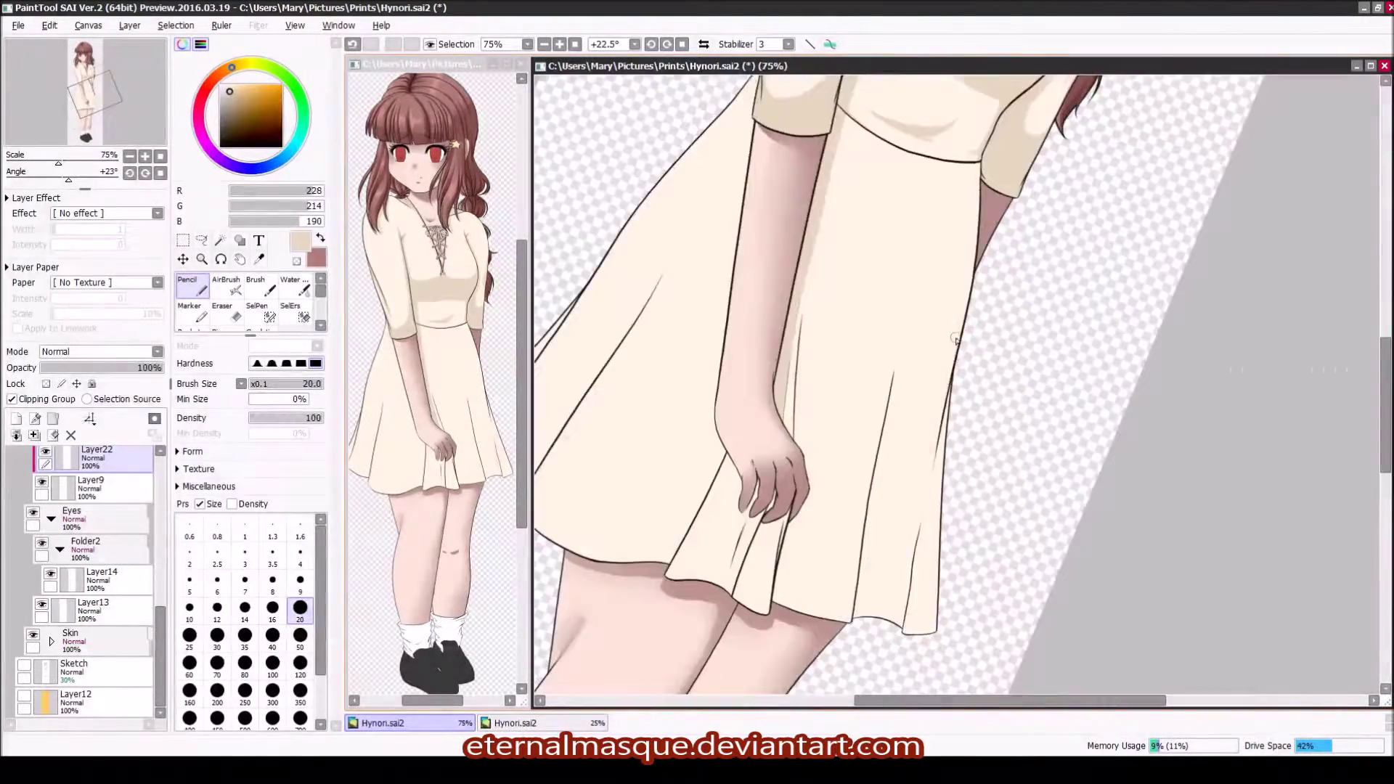
pyautogui.moveTo(873, 625); pyautogui.dragTo(935, 443)
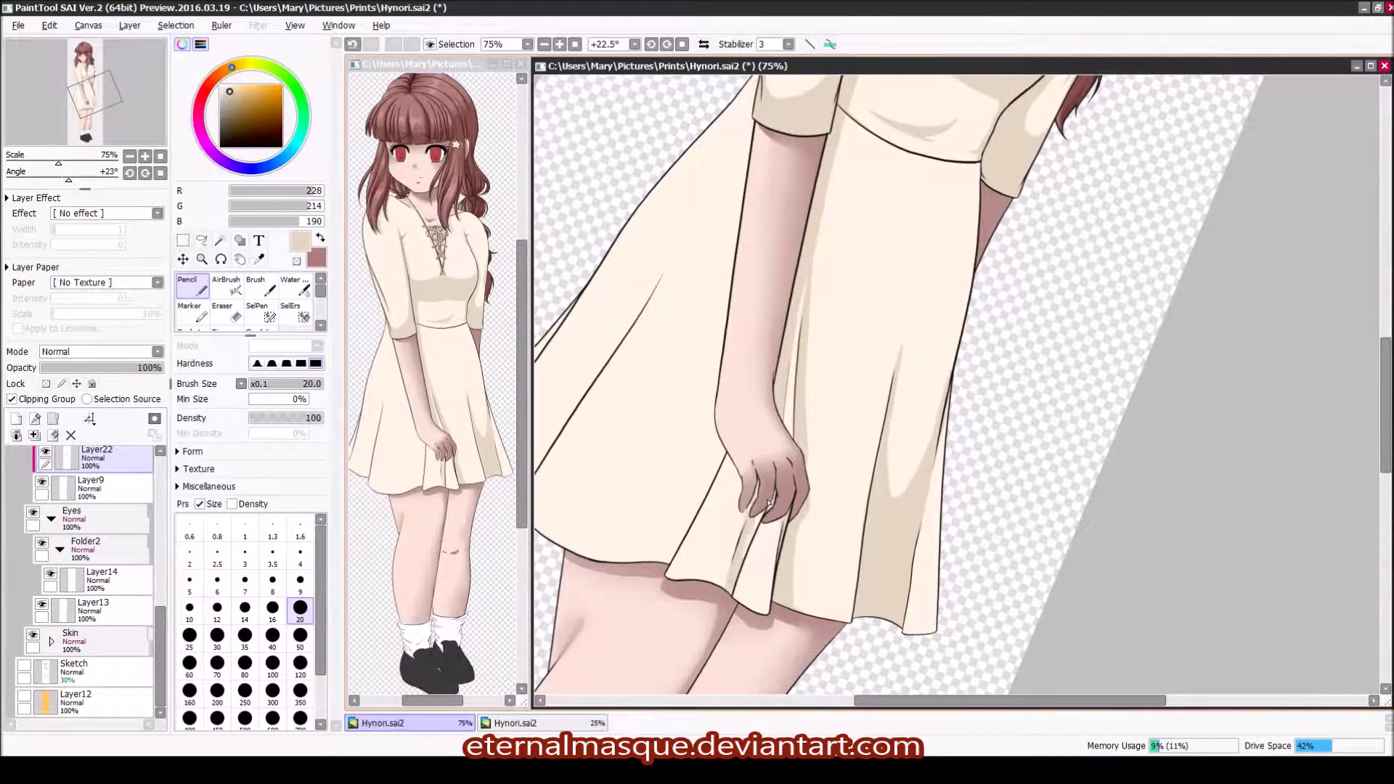
pyautogui.moveTo(735, 581); pyautogui.dragTo(744, 466)
# Step: Shade the skirt beside the front forearm and the folds out to the hem on the side opposite the star clip
pyautogui.press('Home')
pyautogui.hscroll(-3, 871, 436)
pyautogui.moveTo(930, 472); pyautogui.dragTo(865, 171)
pyautogui.moveTo(842, 595); pyautogui.dragTo(781, 312)
pyautogui.moveTo(795, 597); pyautogui.dragTo(757, 439)
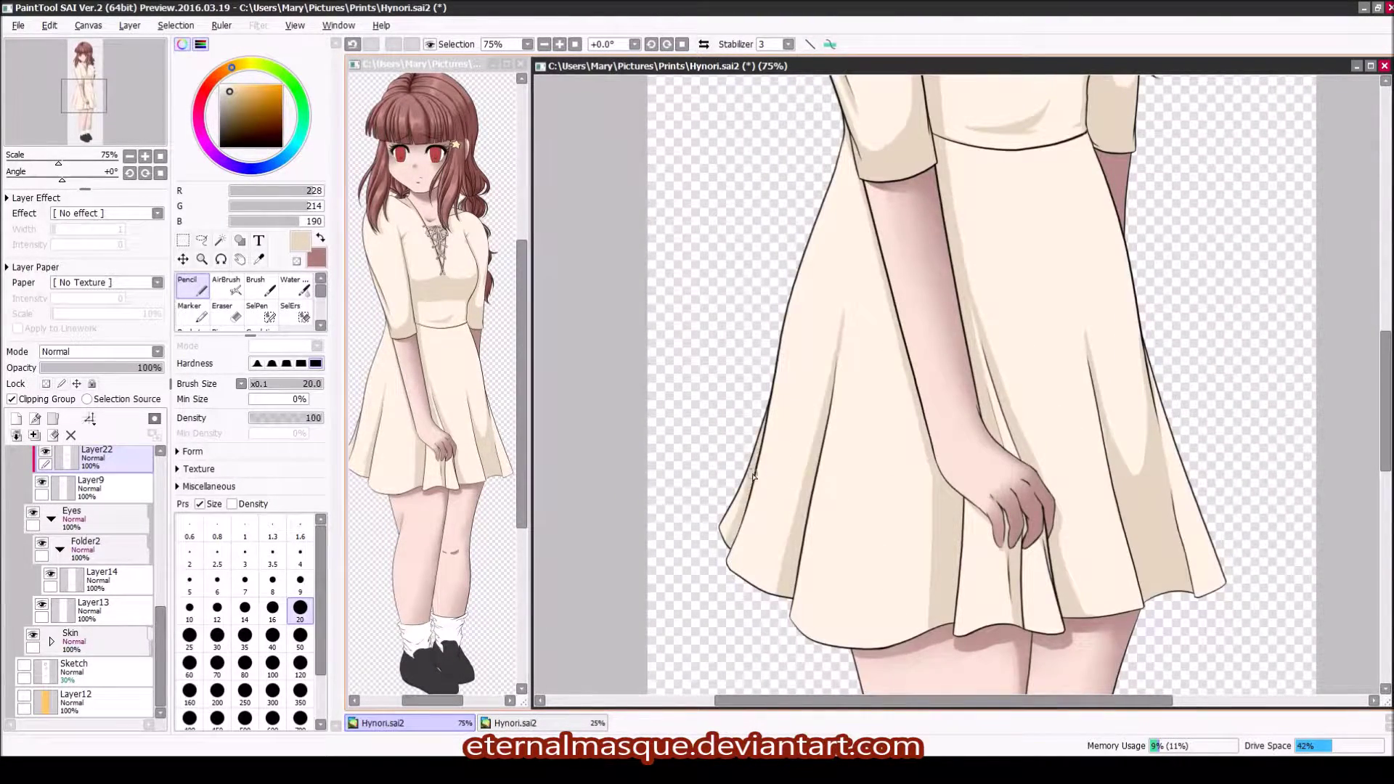
# Step: Undo the last skirt shadow stroke and paint dark red shadows in the upper irises on a new layer clipped to the iris base
pyautogui.hotkey('ctrl', 'z')
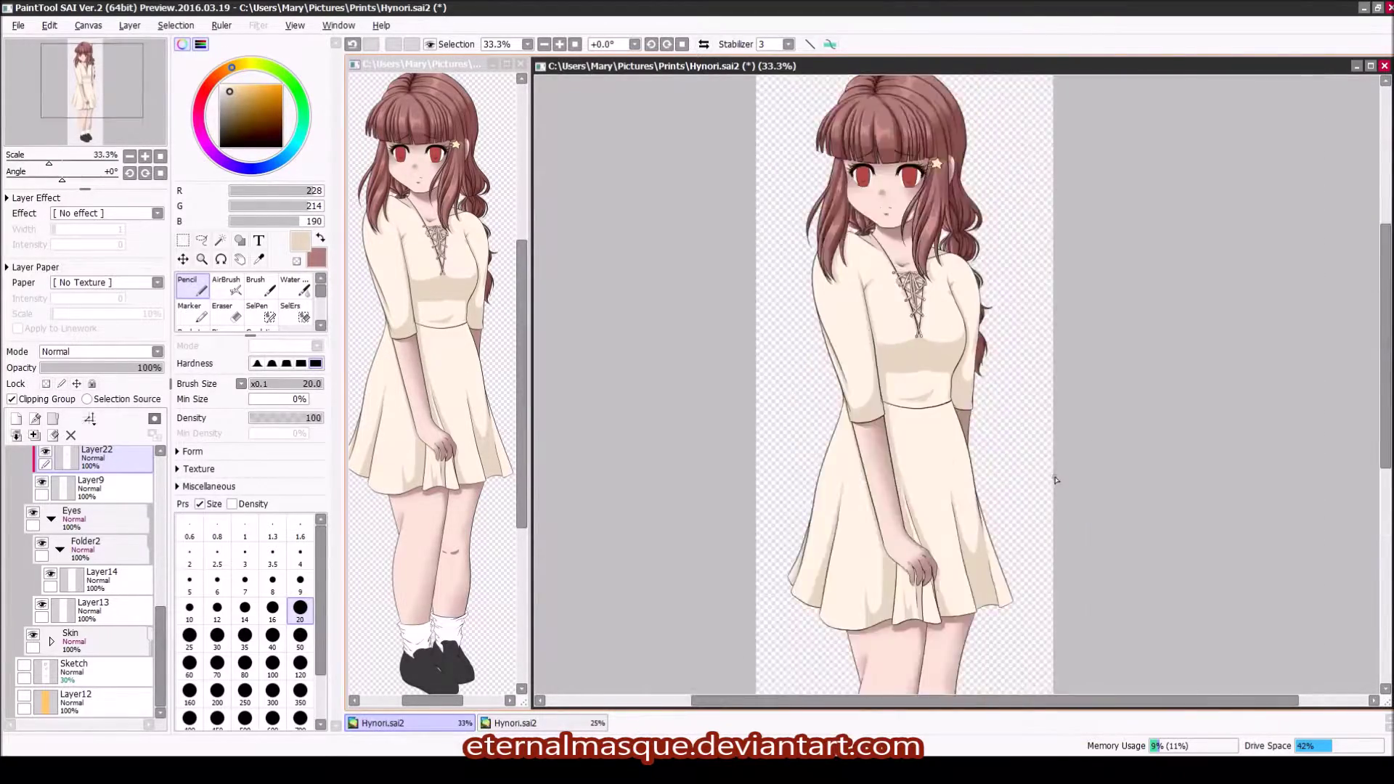
pyautogui.scroll(5, 1011, 517)
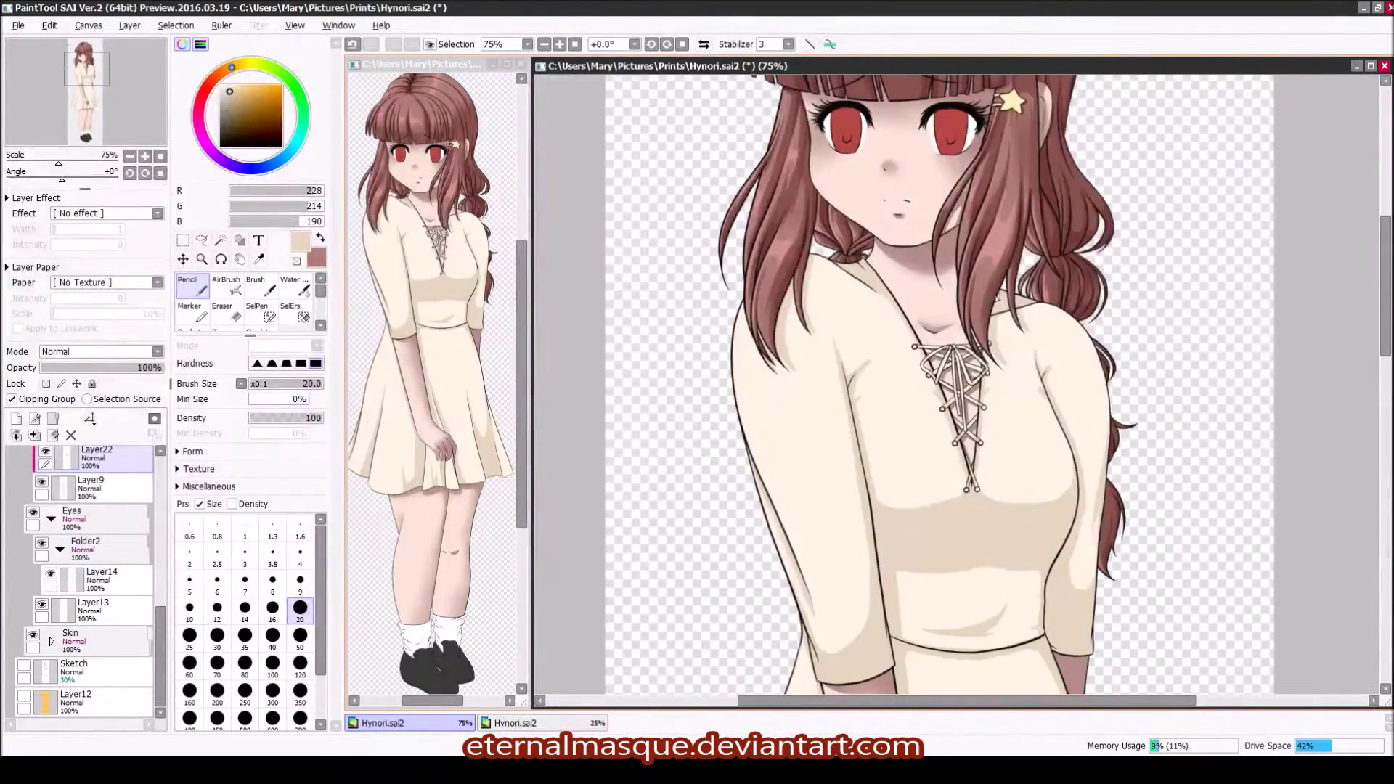
pyautogui.scroll(3, 1031, 274)
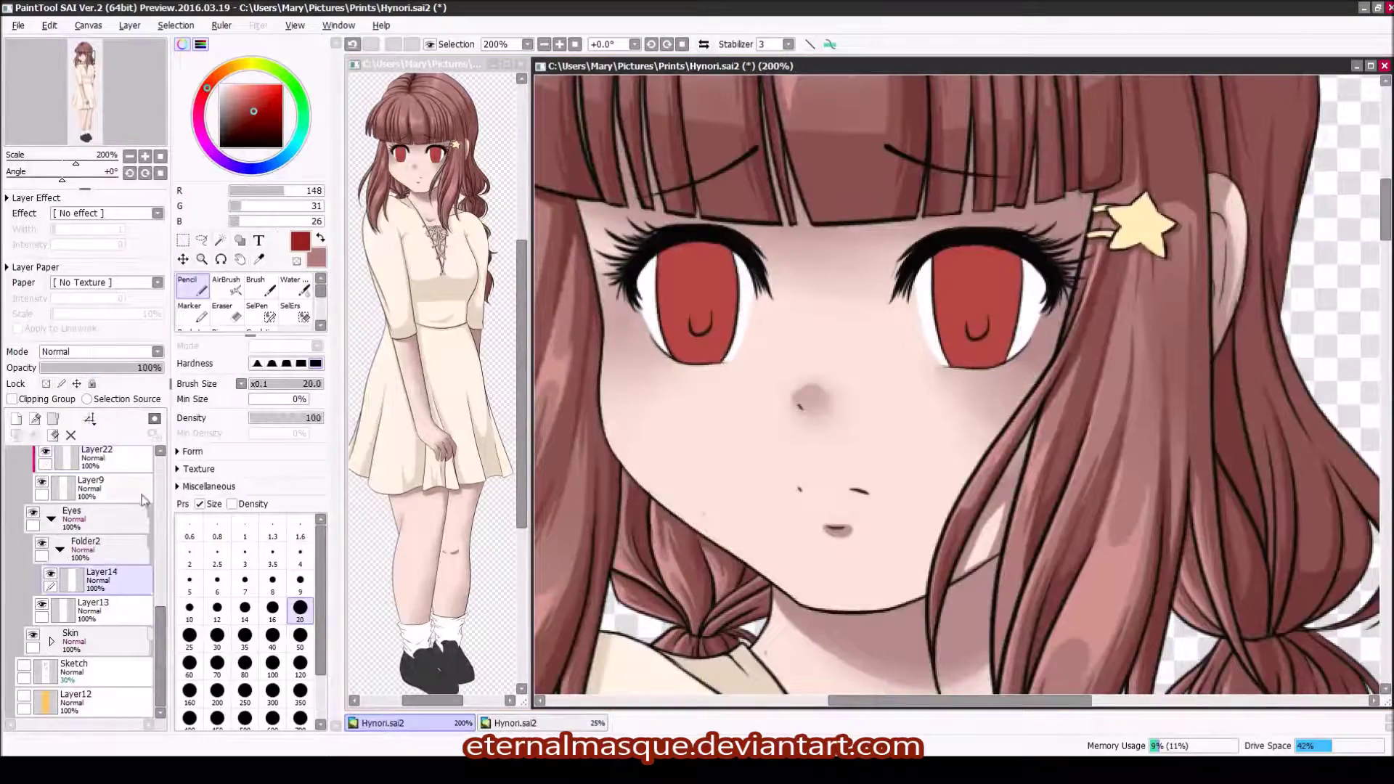
pyautogui.click(16, 418)
pyautogui.moveTo(937, 305); pyautogui.dragTo(1009, 319)
pyautogui.moveTo(668, 291); pyautogui.dragTo(733, 305)
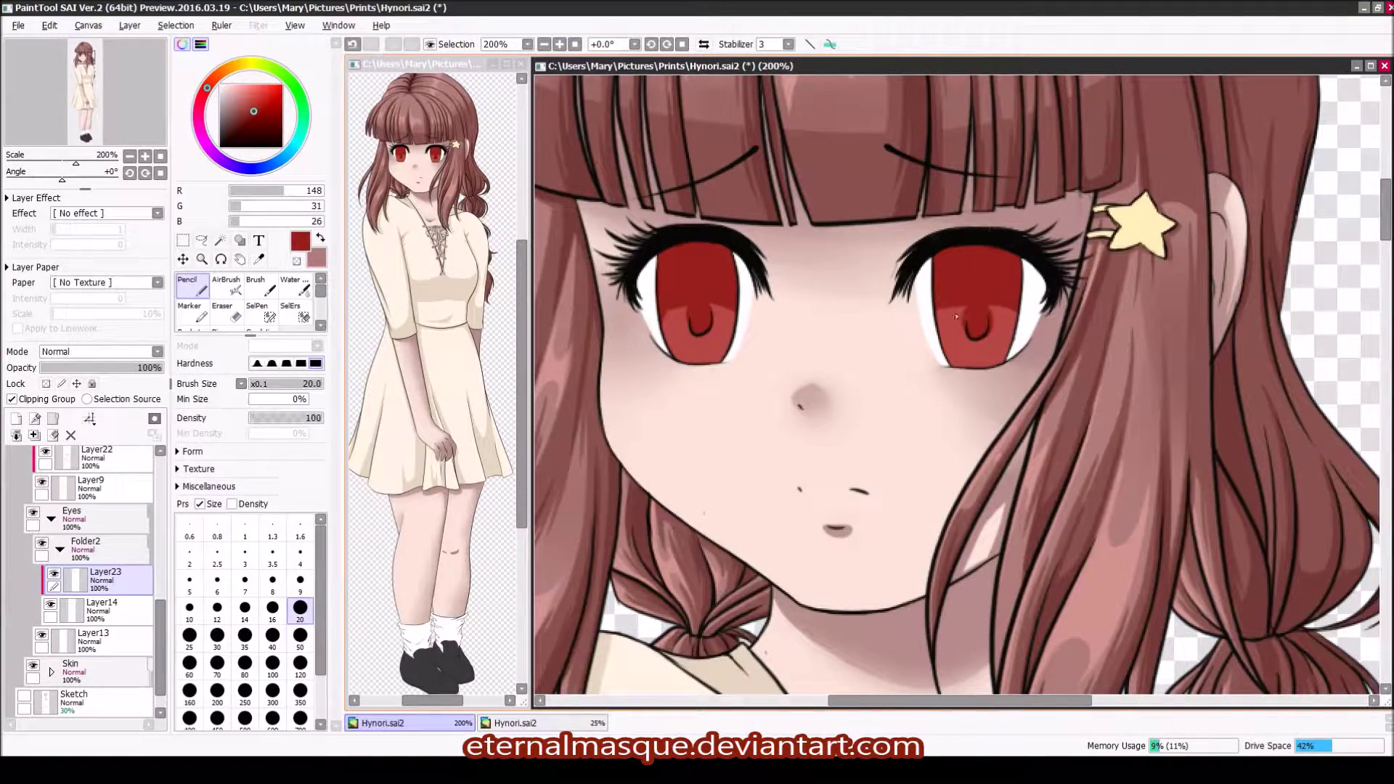
# Step: Shade the upper eye whites in greyish brown on a new clipped layer and soften the shadows with the Water brush at size 20
pyautogui.click(16, 418)
pyautogui.press('x')
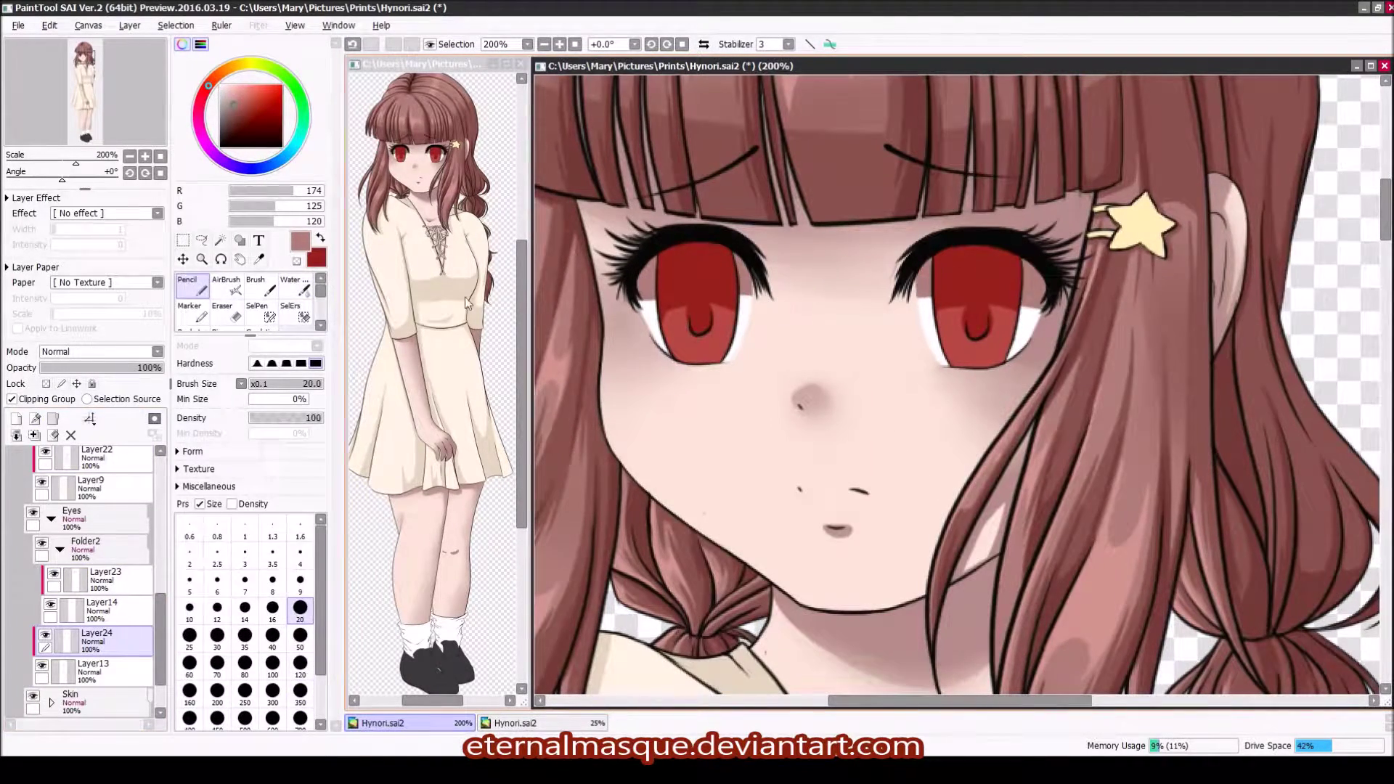
pyautogui.press('c')
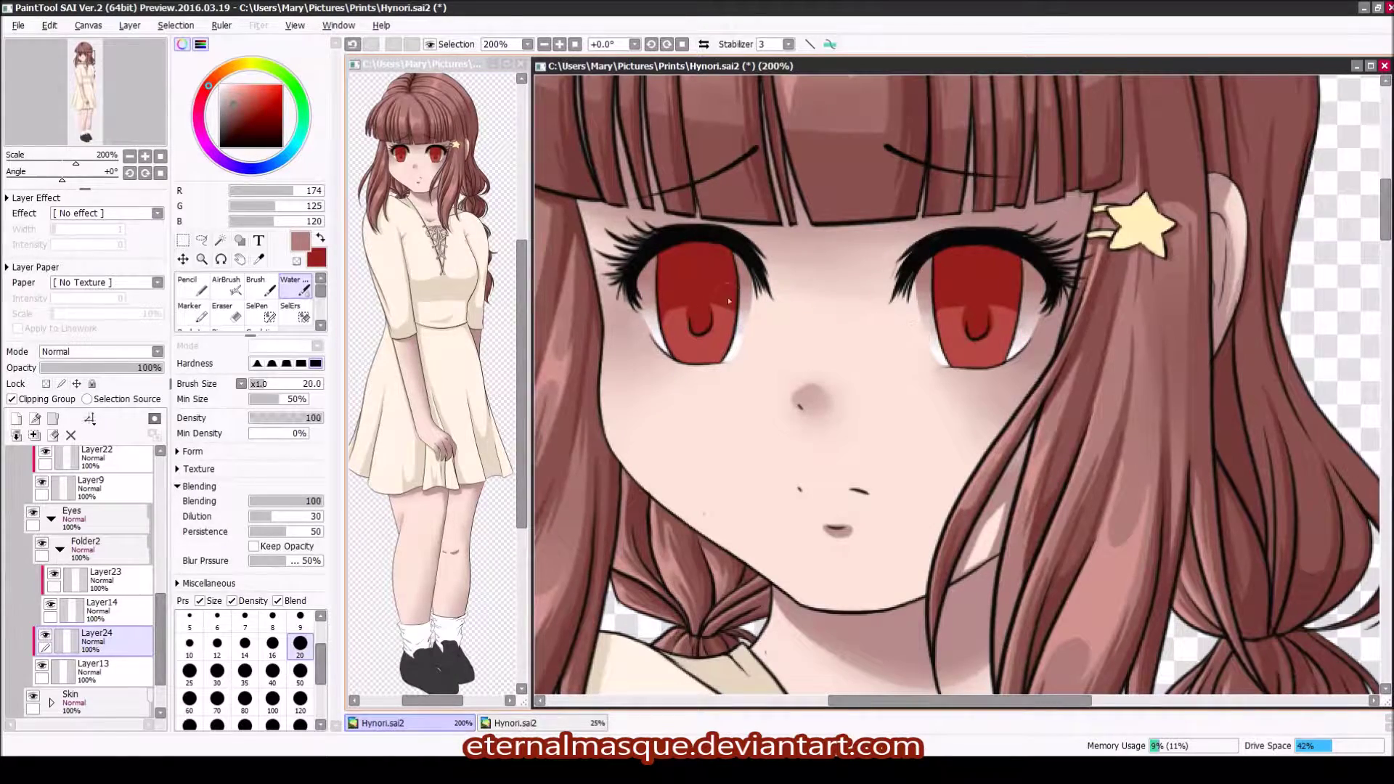
# Step: Paint white round highlights and small side glints on both eyes on a new layer above the Lineart folder, using the Pencil
pyautogui.scroll(-5, 133, 508)
pyautogui.click(16, 419)
pyautogui.click(190, 286)
pyautogui.click(220, 85)
pyautogui.scroll(2, 1010, 297)
pyautogui.moveTo(991, 327); pyautogui.dragTo(1009, 297)
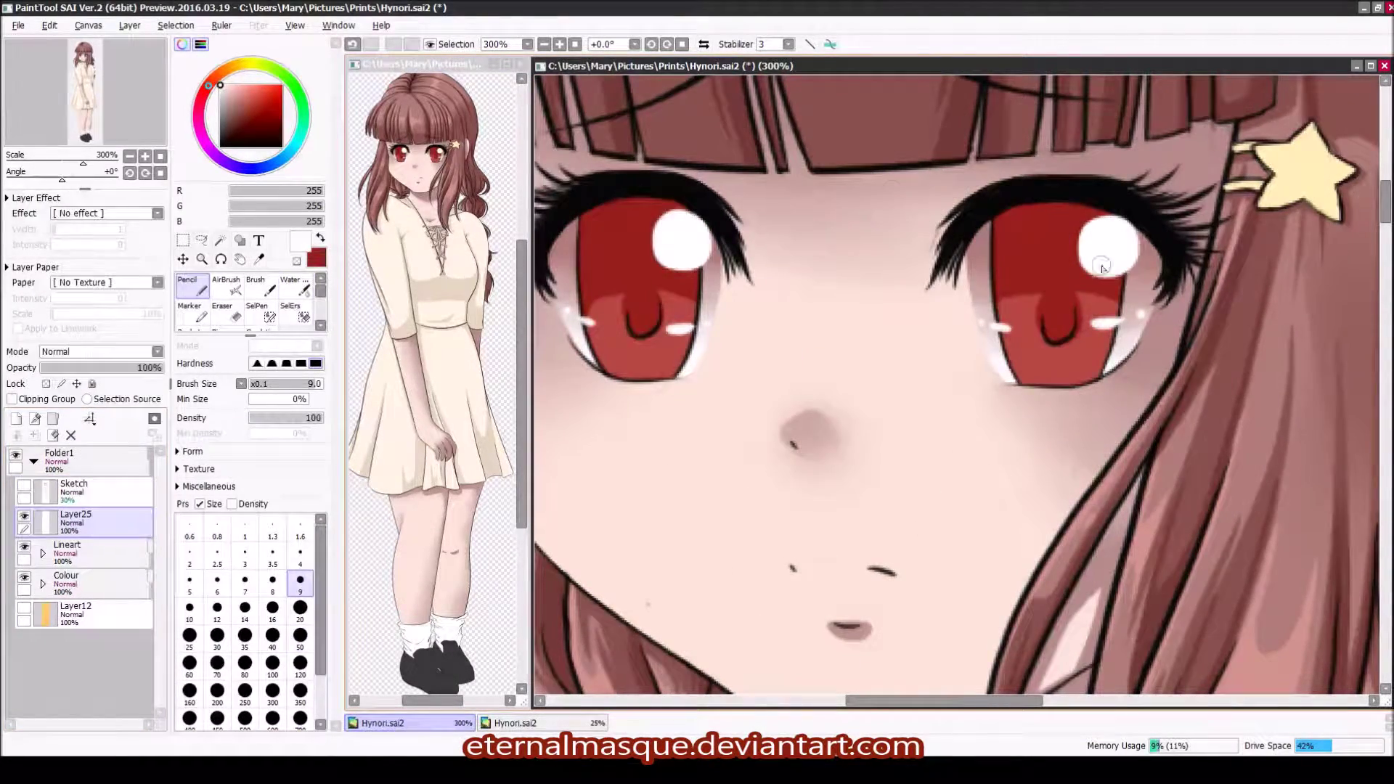
pyautogui.scroll(-4, 626, 298)
pyautogui.scroll(2, 827, 182)
# Step: Deepen the upper irises, their edges and the pupil outlines with a darker red, R 109, on the clipped iris shadow layer
pyautogui.click(43, 585)
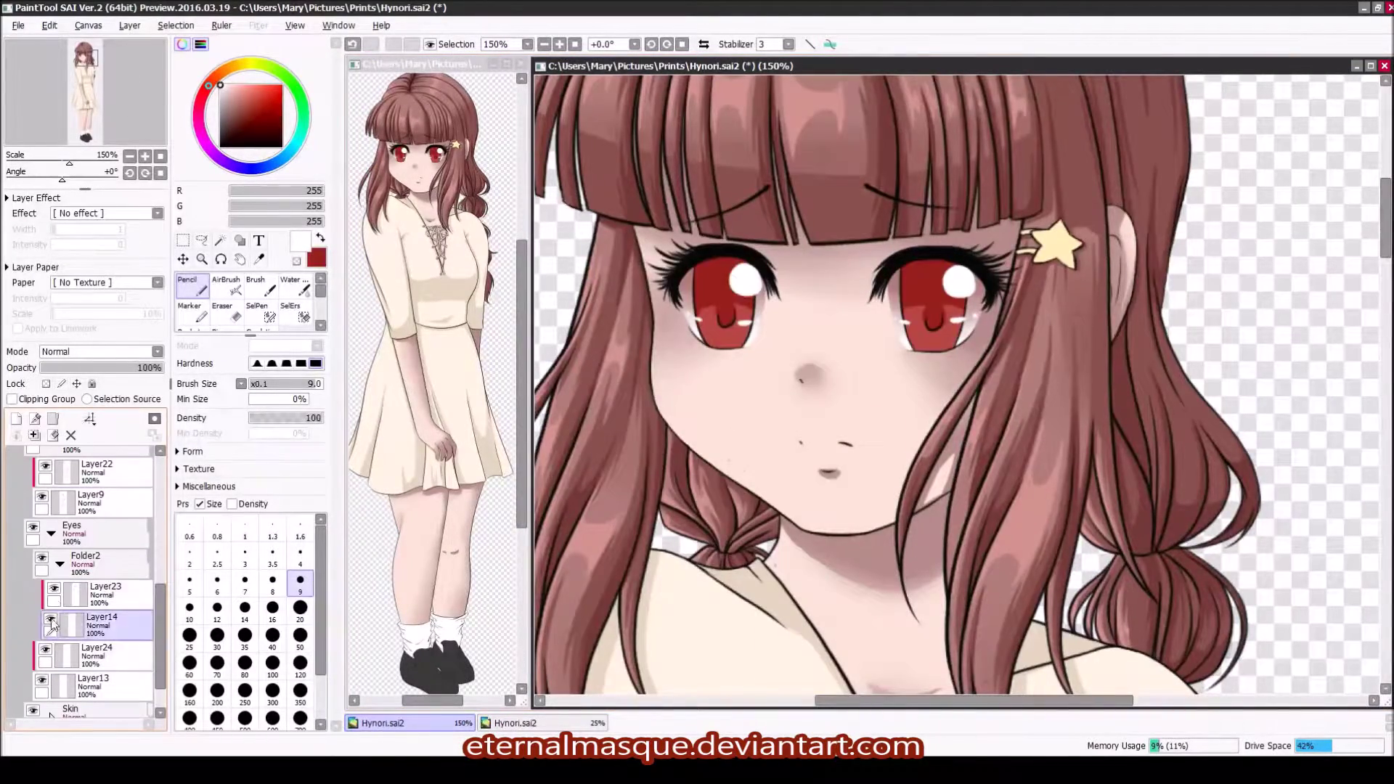
pyautogui.scroll(2, 703, 298)
pyautogui.moveTo(697, 299)
pyautogui.mouseDown()
pyautogui.moveTo(1118, 297)
pyautogui.moveTo(1081, 354)
pyautogui.mouseUp()
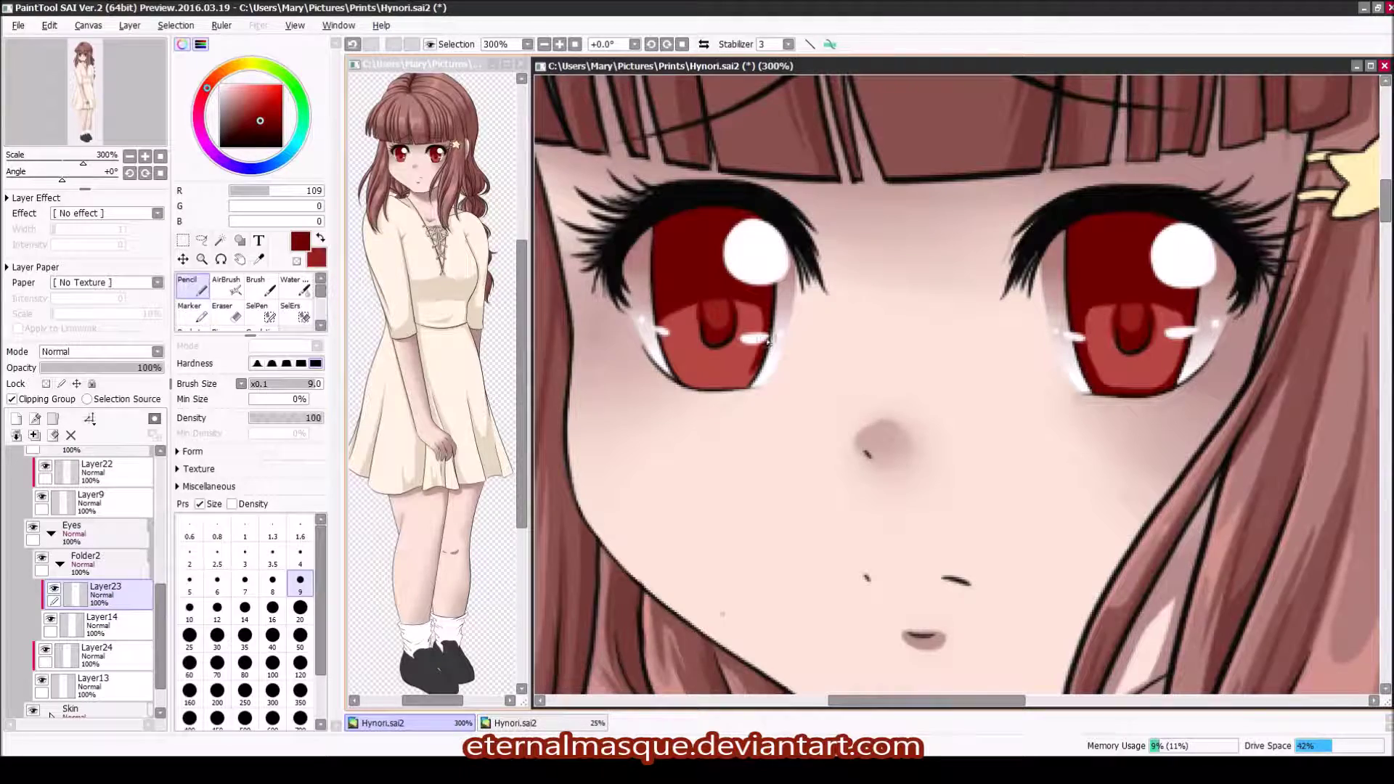
pyautogui.scroll(-2, 1099, 309)
# Step: Blend very dark red gradients into the upper irises on two more clipped layers with the Water brush at sizes 50 and 20
pyautogui.click(16, 418)
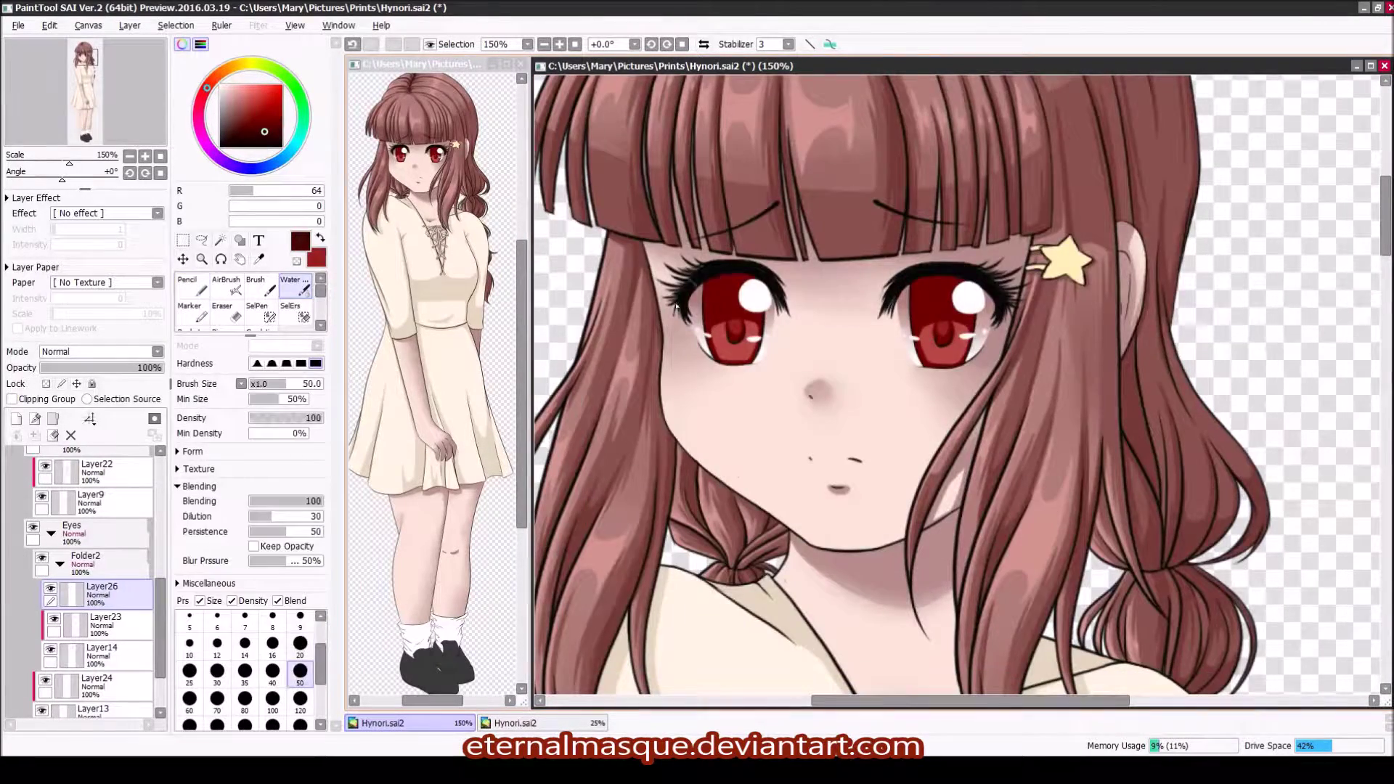
pyautogui.click(294, 284)
pyautogui.hotkey('ctrl', 'shift', 'n')
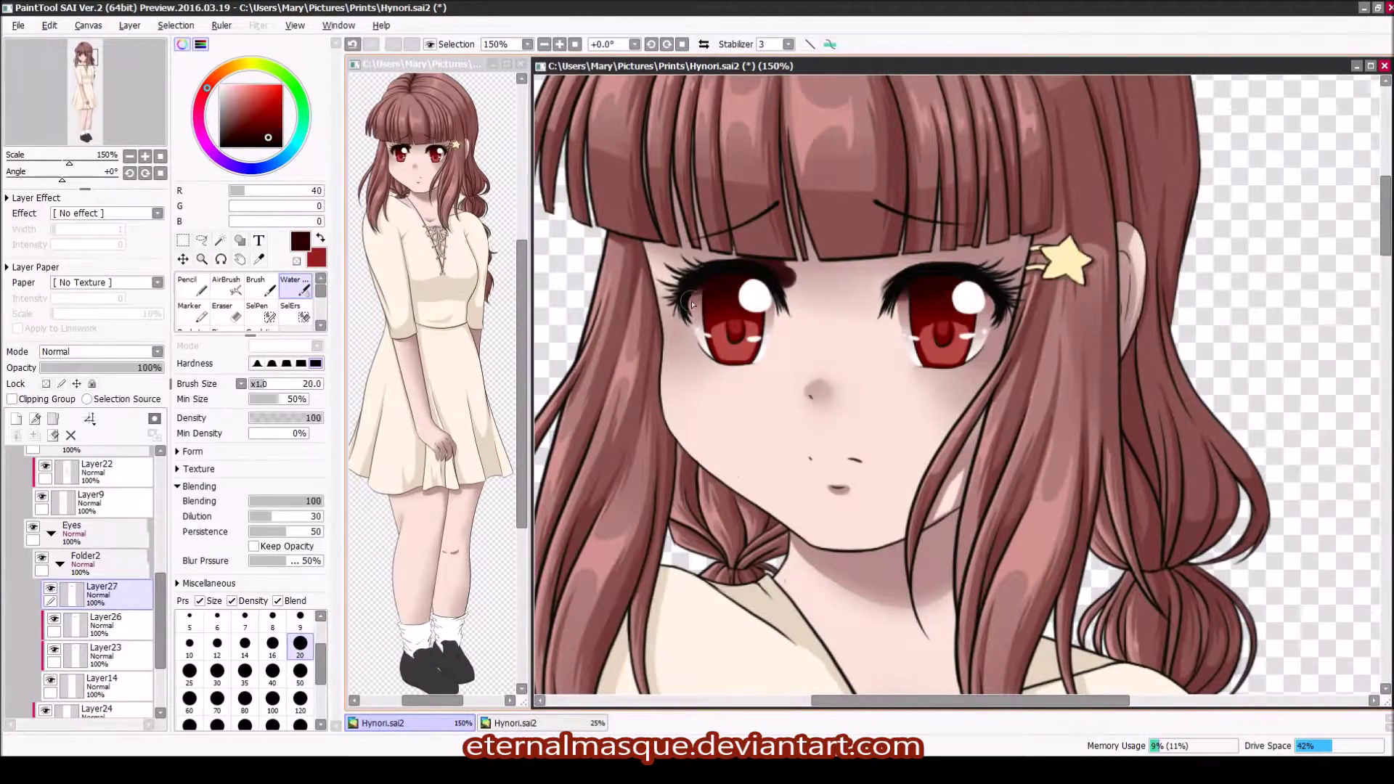
pyautogui.scroll(1, 725, 305)
pyautogui.press('n')
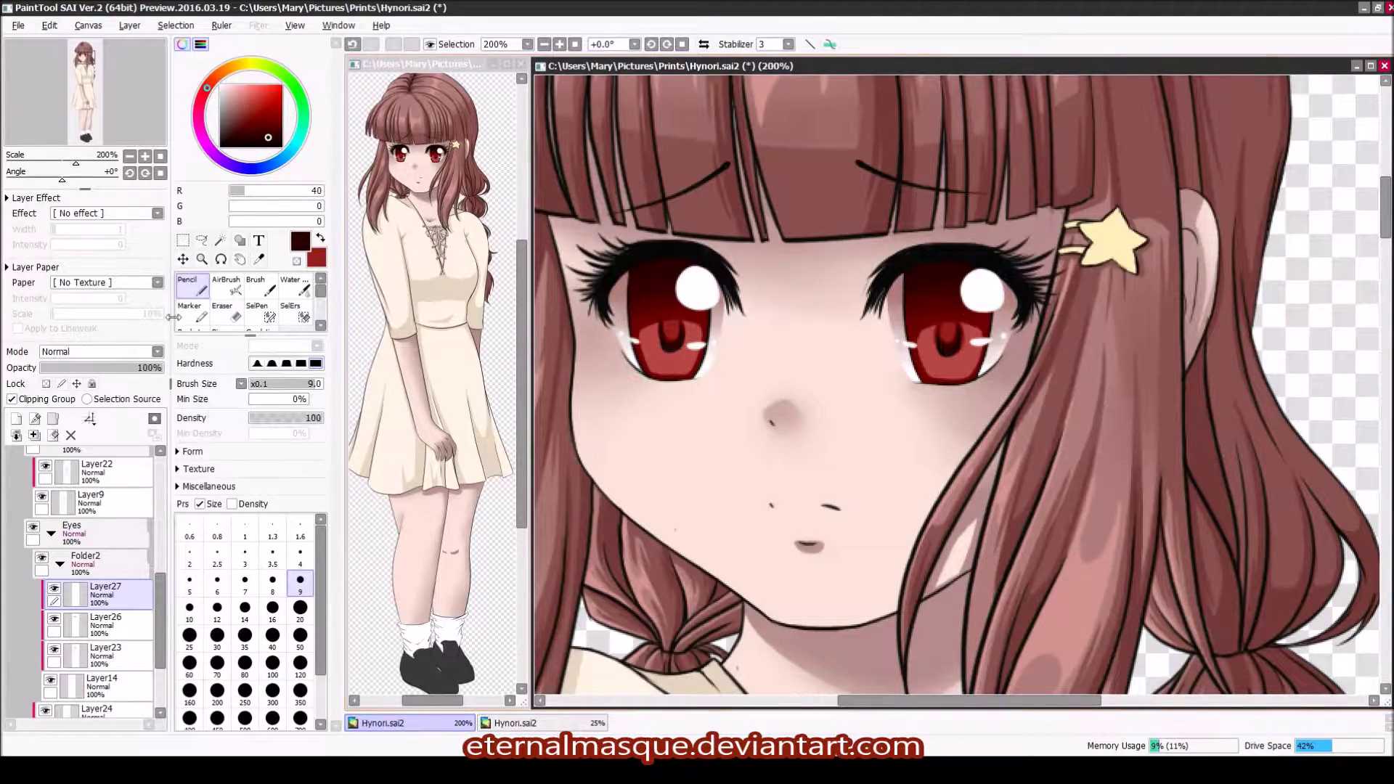
# Step: Airbrush a hot pink glow over the lower irises on a new clipped layer set to Shine at 63% opacity
pyautogui.hotkey('ctrl', 'shift', 'n')
pyautogui.click(226, 286)
pyautogui.click(300, 636)
pyautogui.moveTo(640, 341); pyautogui.dragTo(697, 370)
pyautogui.moveTo(915, 341); pyautogui.dragTo(981, 370)
pyautogui.scroll(-3, 1055, 256)
pyautogui.scroll(5, 1055, 256)
# Step: Dot hot pink sparkles around both irises with the Pencil at size 9 on a new layer set to Shine at 50% opacity
pyautogui.hotkey('ctrl', 'shift', 'n')
pyautogui.press('n')
pyautogui.click(300, 580)
pyautogui.click(53, 618)
pyautogui.click(637, 322)
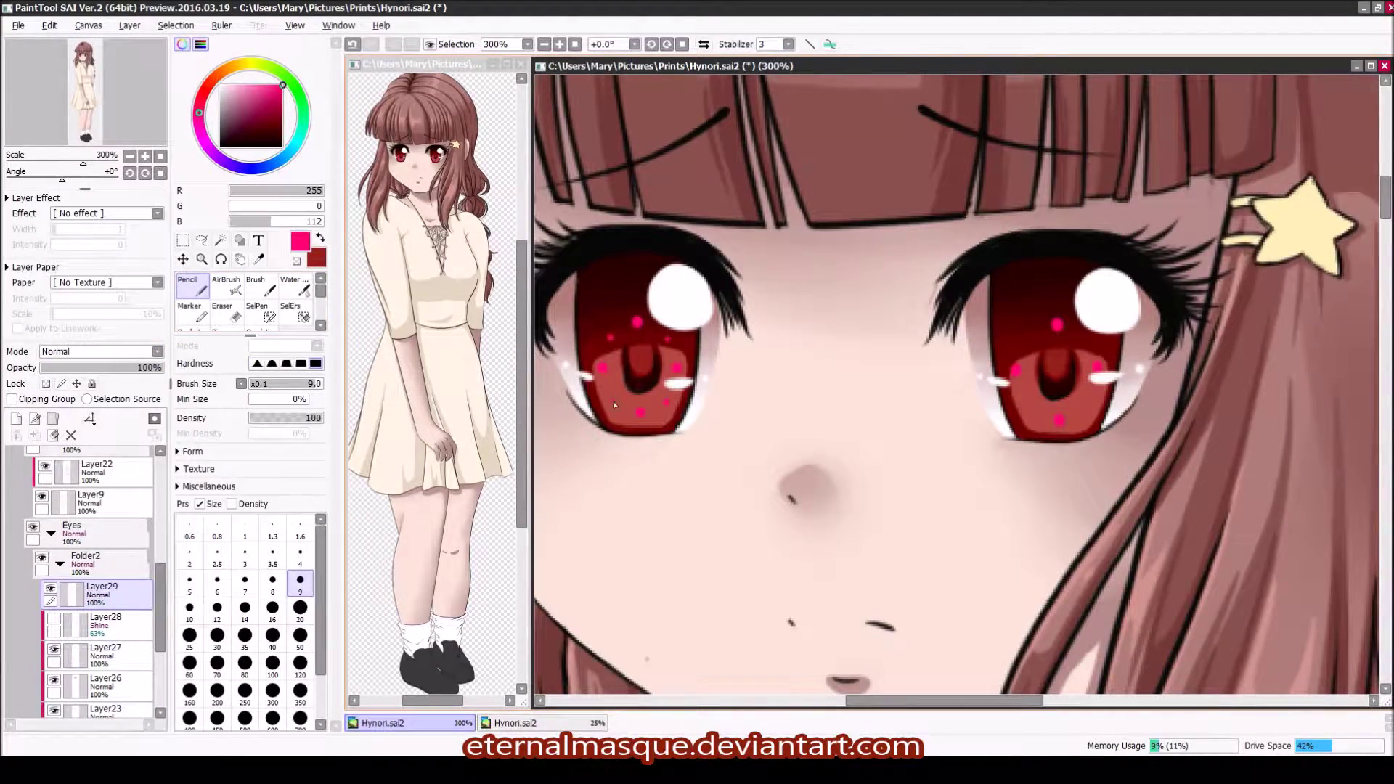
pyautogui.click(102, 352)
pyautogui.moveTo(153, 368); pyautogui.dragTo(102, 368)
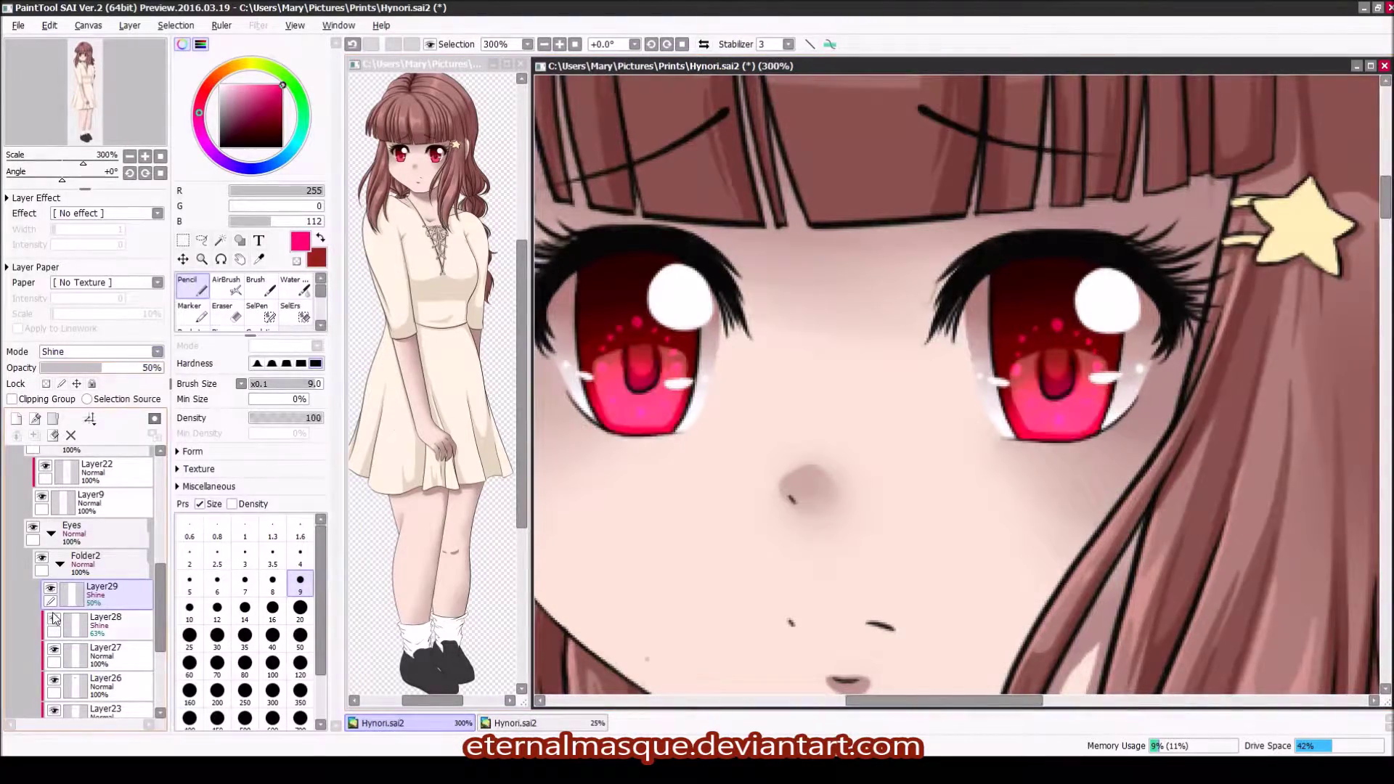
# Step: Add light pink sparkle dots to the lower irises of both eyes on a new layer
pyautogui.scroll(-1, 944, 363)
pyautogui.hotkey('ctrl', 'shift', 'n')
pyautogui.click(239, 85)
pyautogui.scroll(1, 641, 400)
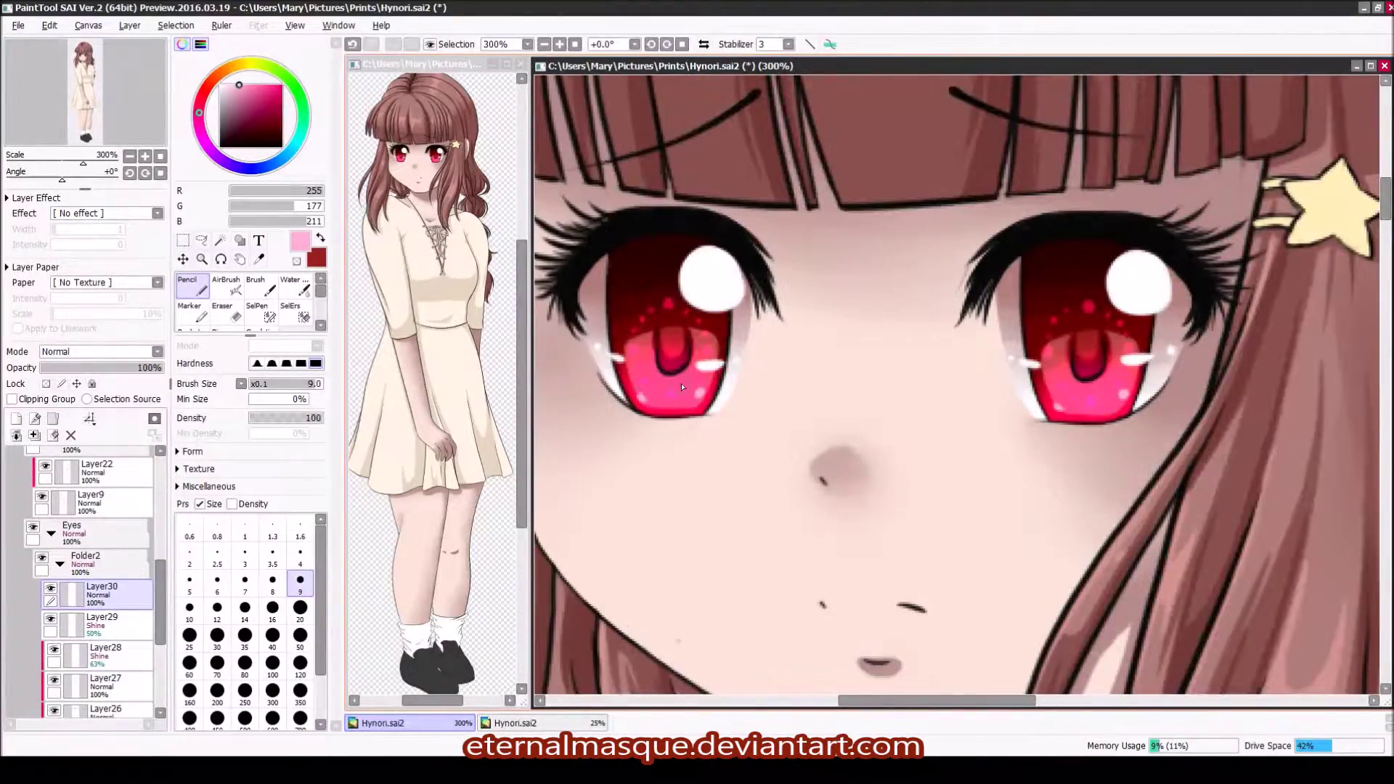
# Step: Dot tiny pink sparkles inside both pupils on another new layer with the Pencil at size 4
pyautogui.scroll(-1, 1075, 374)
pyautogui.hotkey('ctrl', 'shift', 'n')
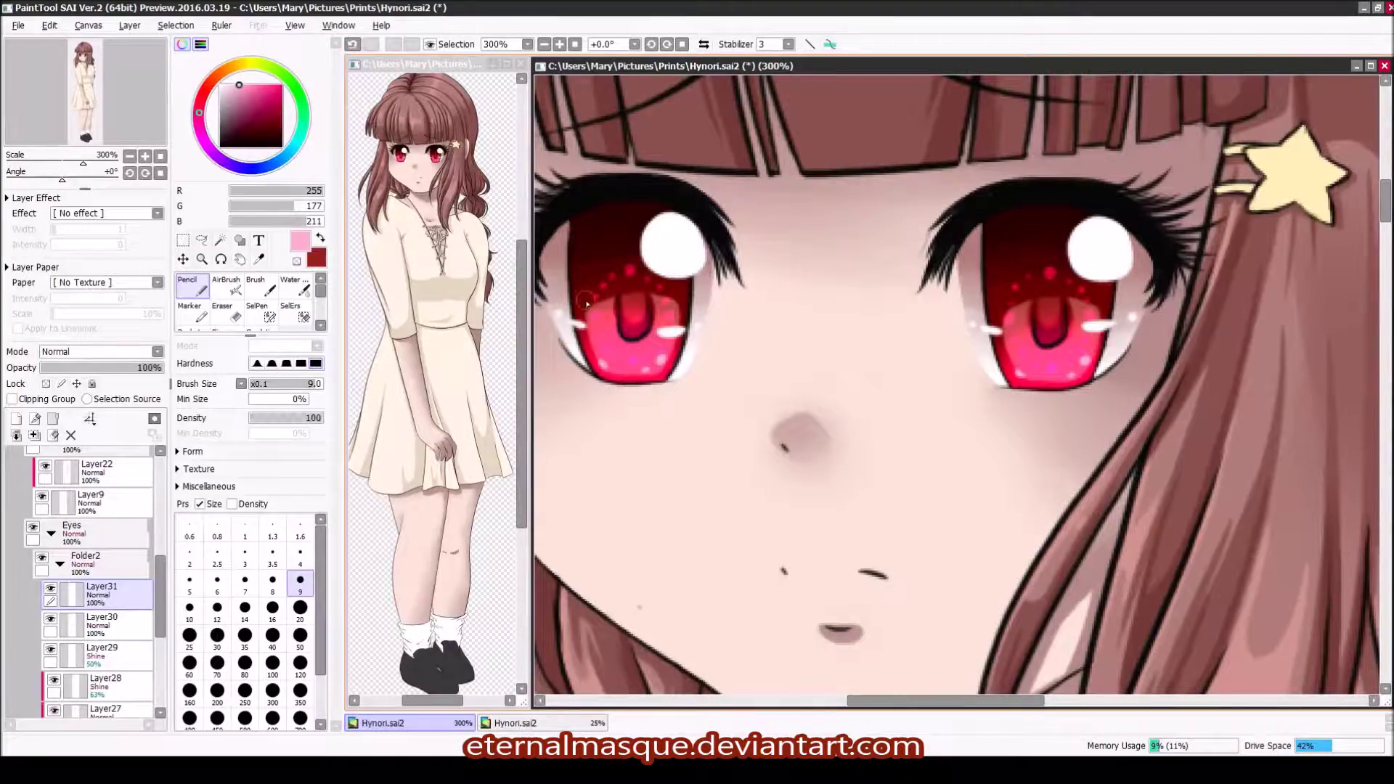
pyautogui.press('x')
pyautogui.click(300, 557)
pyautogui.click(322, 239)
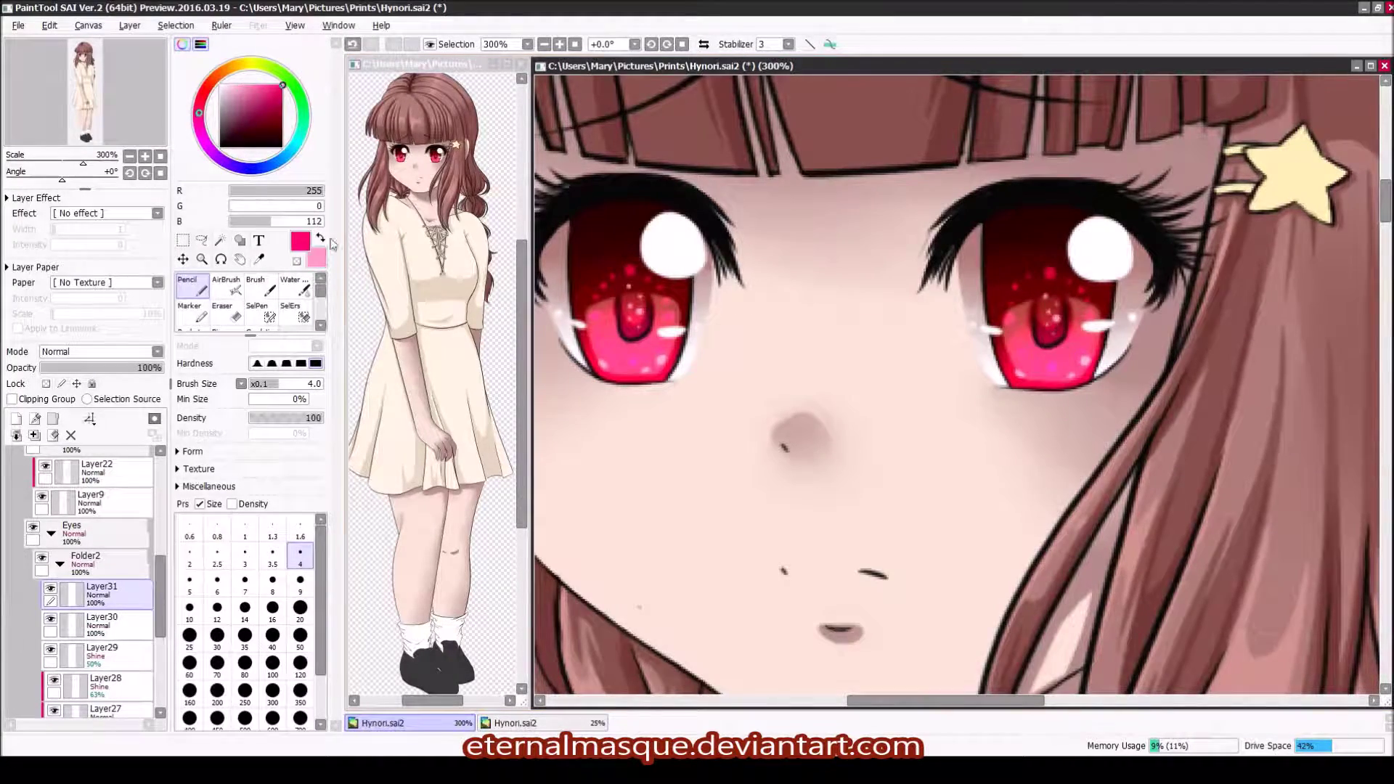
# Step: Deepen the shadows on the eye whites with a darker greyish brown using the Water brush at size 20
pyautogui.scroll(-2, 894, 249)
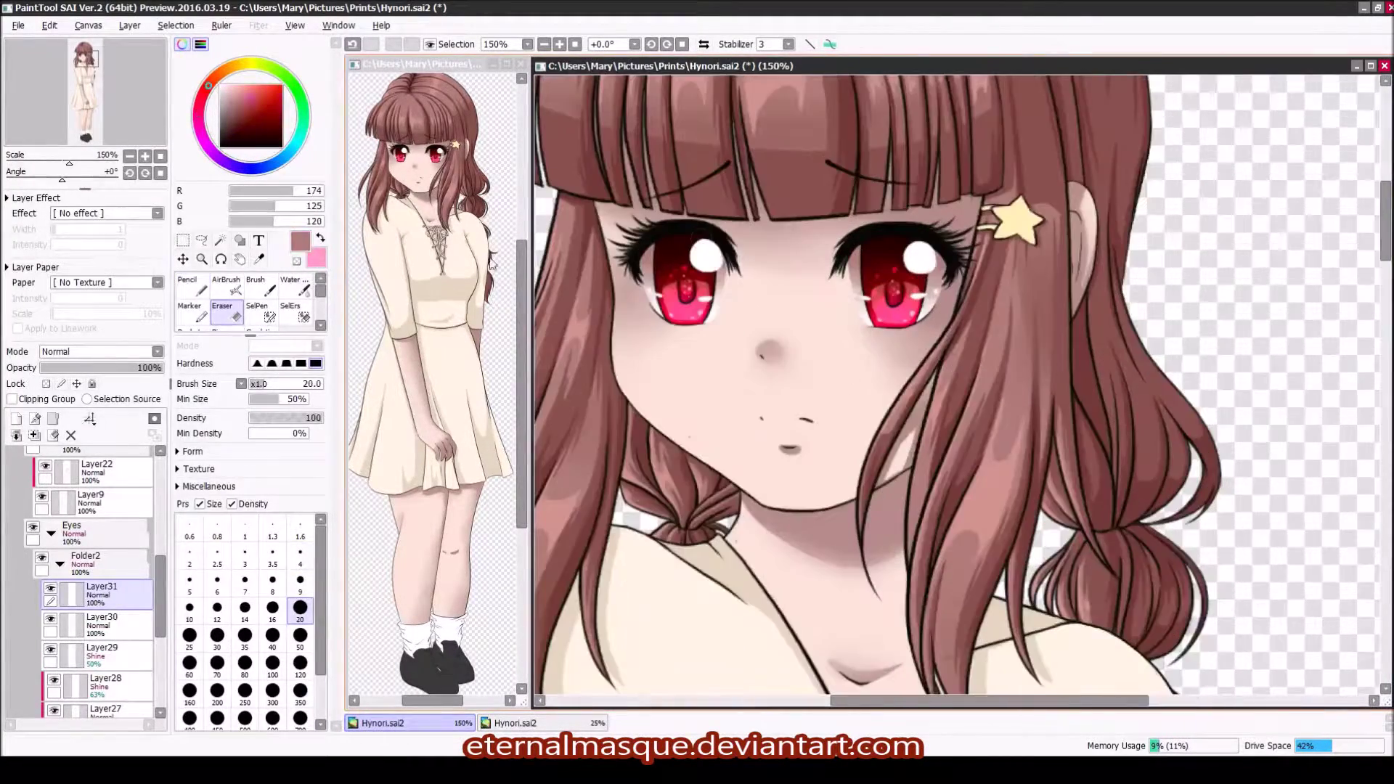
pyautogui.keyDown('alt'); pyautogui.click(646, 256); pyautogui.keyUp('alt')
pyautogui.press('c')
pyautogui.scroll(-1, 939, 271)
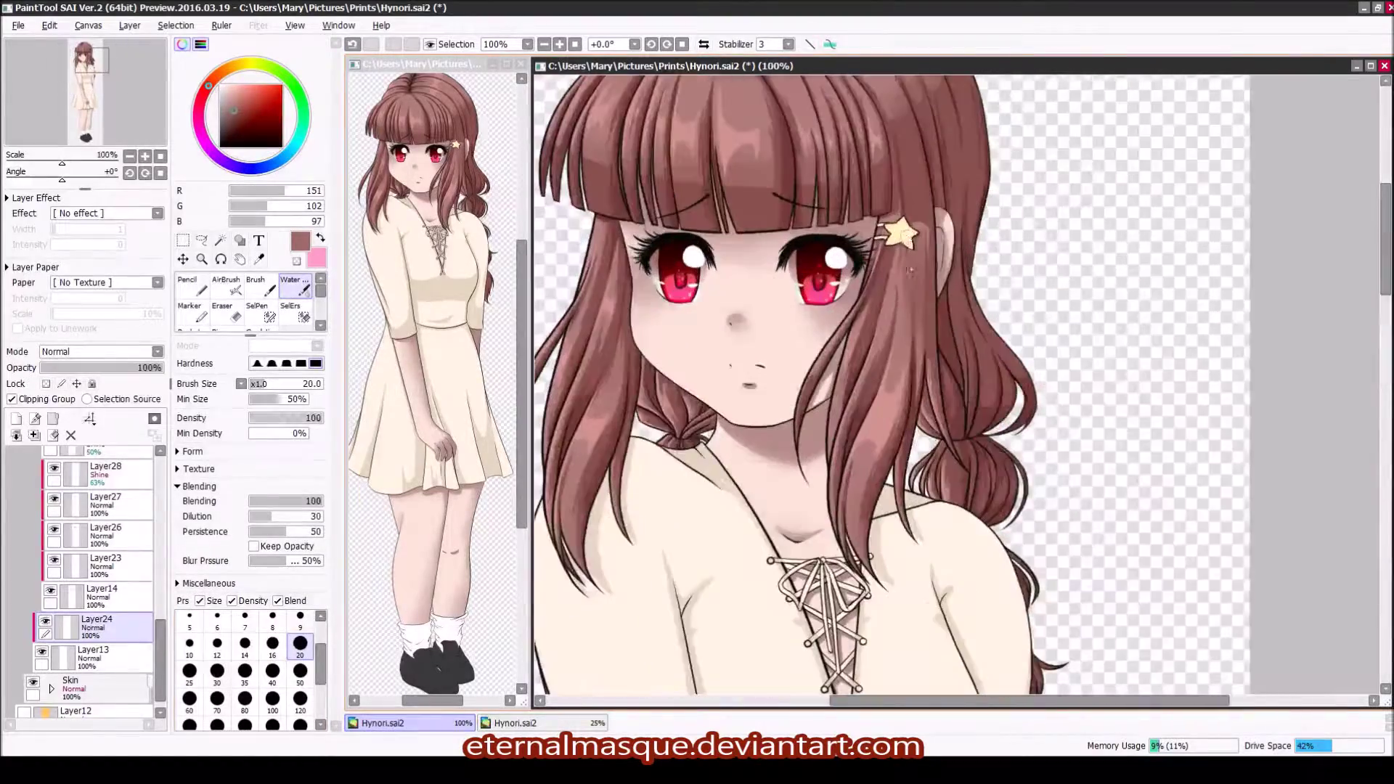
# Step: Darken the pupils of both eyes with dark maroon, R 60 G 14 B 18, using the Pencil at size 9
pyautogui.scroll(3, 148, 550)
pyautogui.scroll(4, 679, 269)
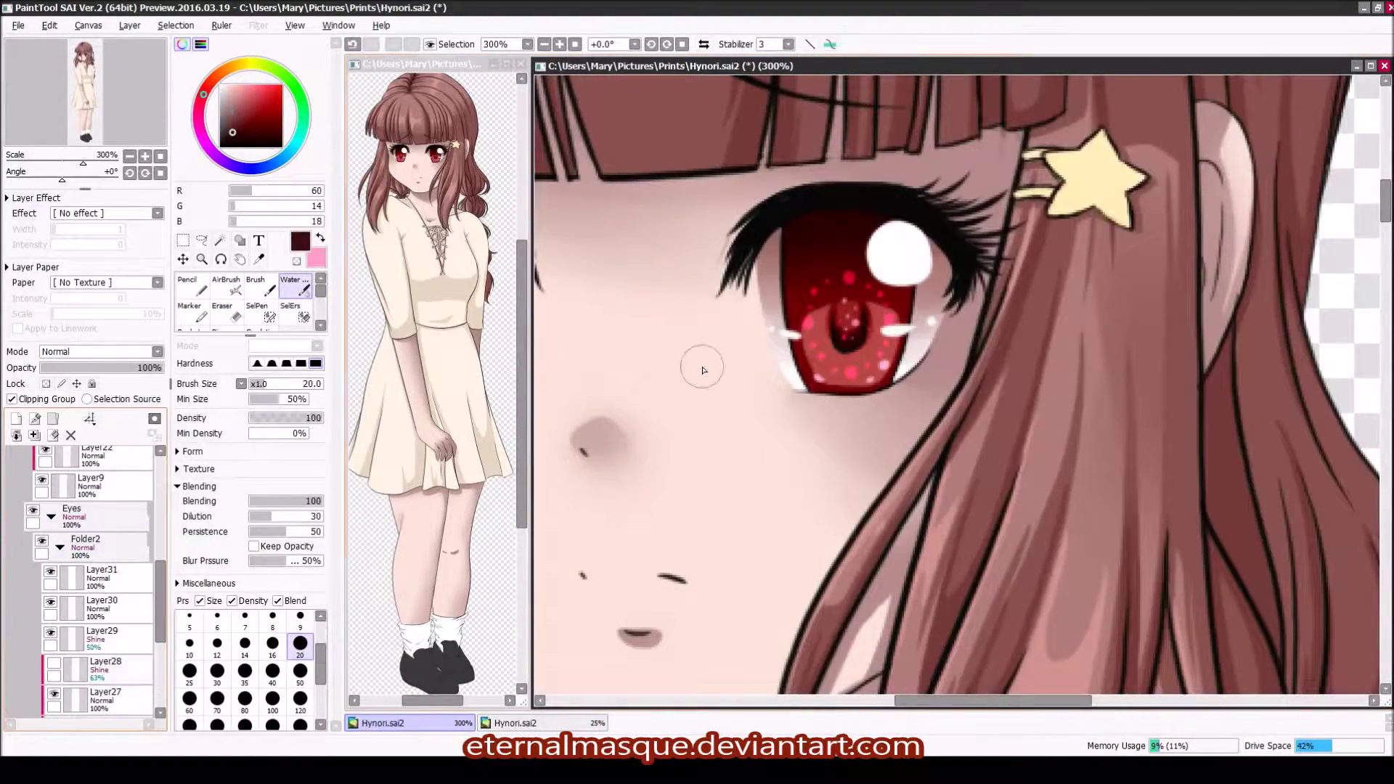
pyautogui.press('n')
pyautogui.scroll(-4, 963, 390)
pyautogui.moveTo(1042, 302); pyautogui.dragTo(996, 301)
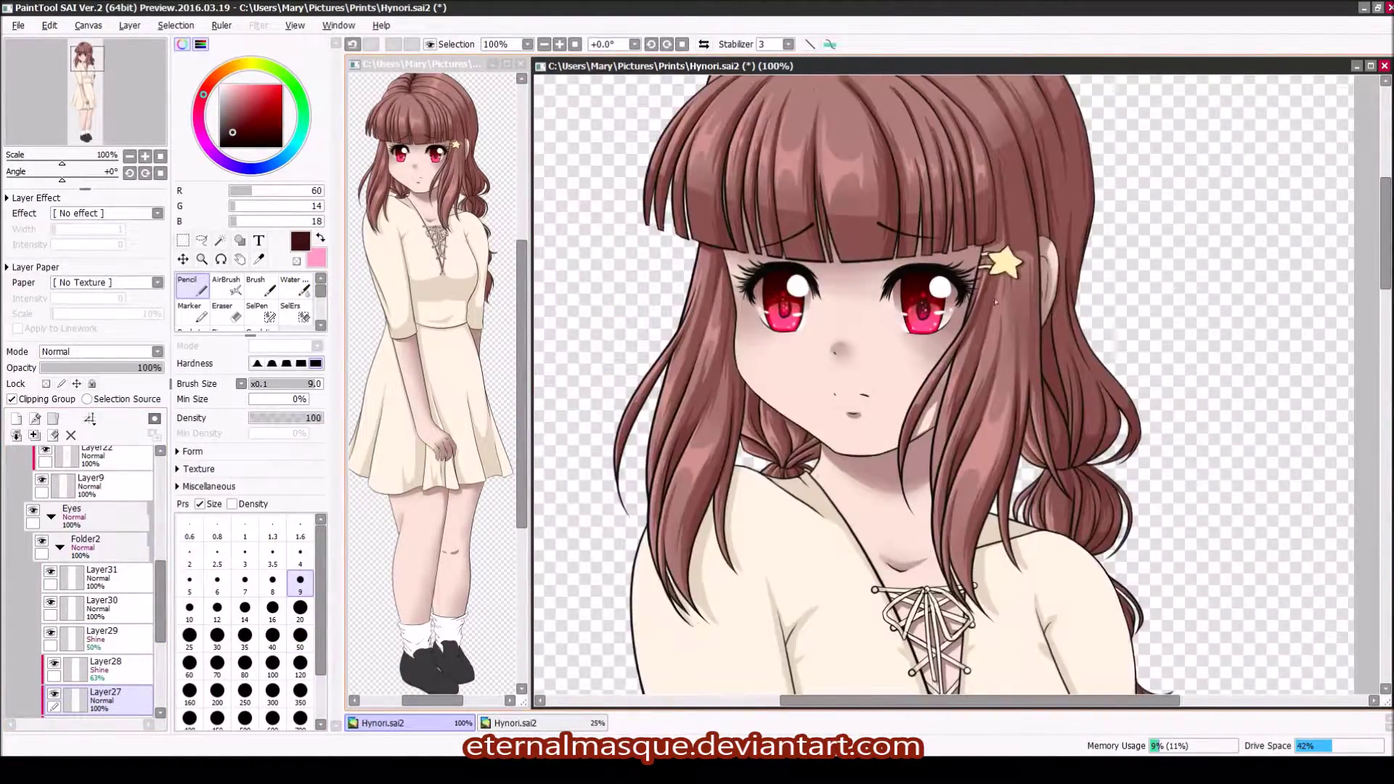
pyautogui.scroll(4, 803, 302)
pyautogui.scroll(-6, 729, 335)
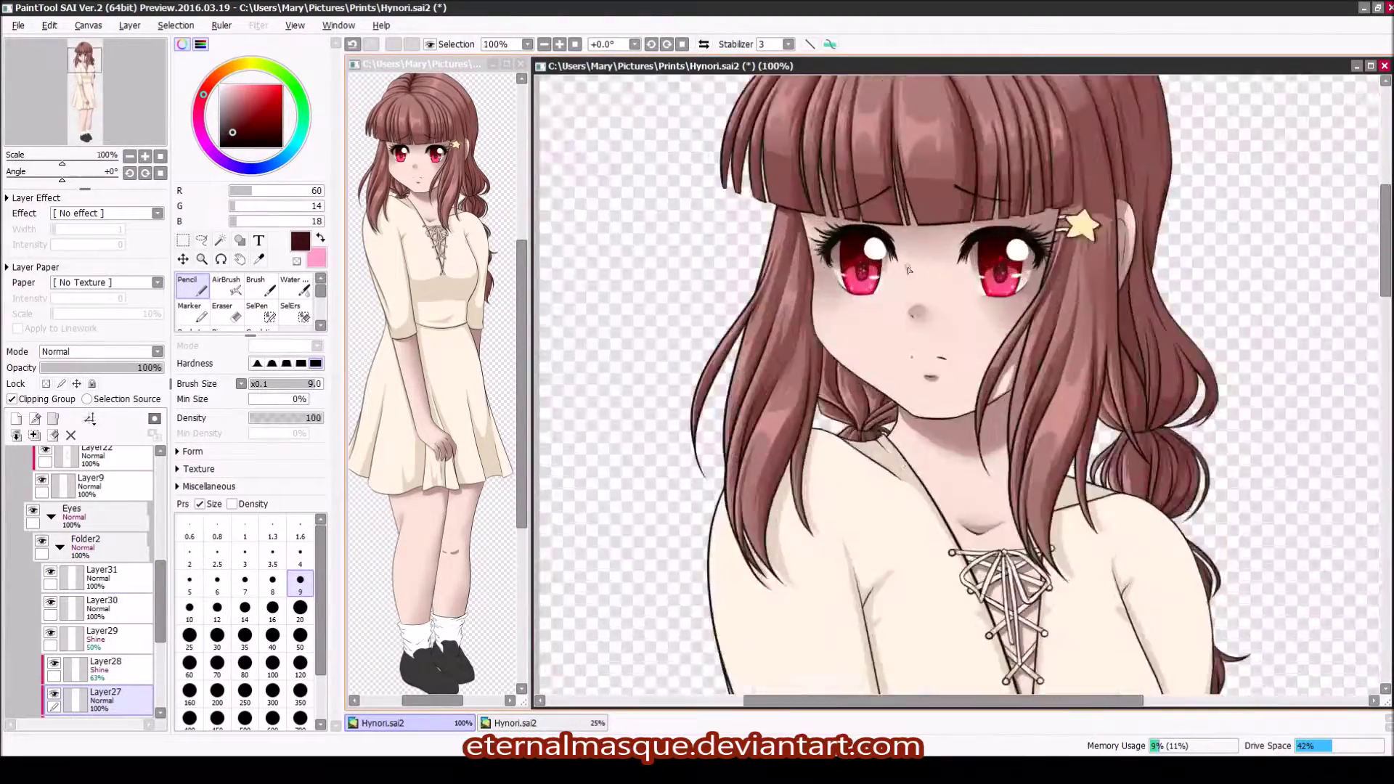
# Step: Blend soft beige shading over the bodice and skirt on a new layer above the dress shadows with the Water brush at size 120
pyautogui.click(50, 517)
pyautogui.click(96, 577)
pyautogui.click(16, 419)
pyautogui.click(300, 699)
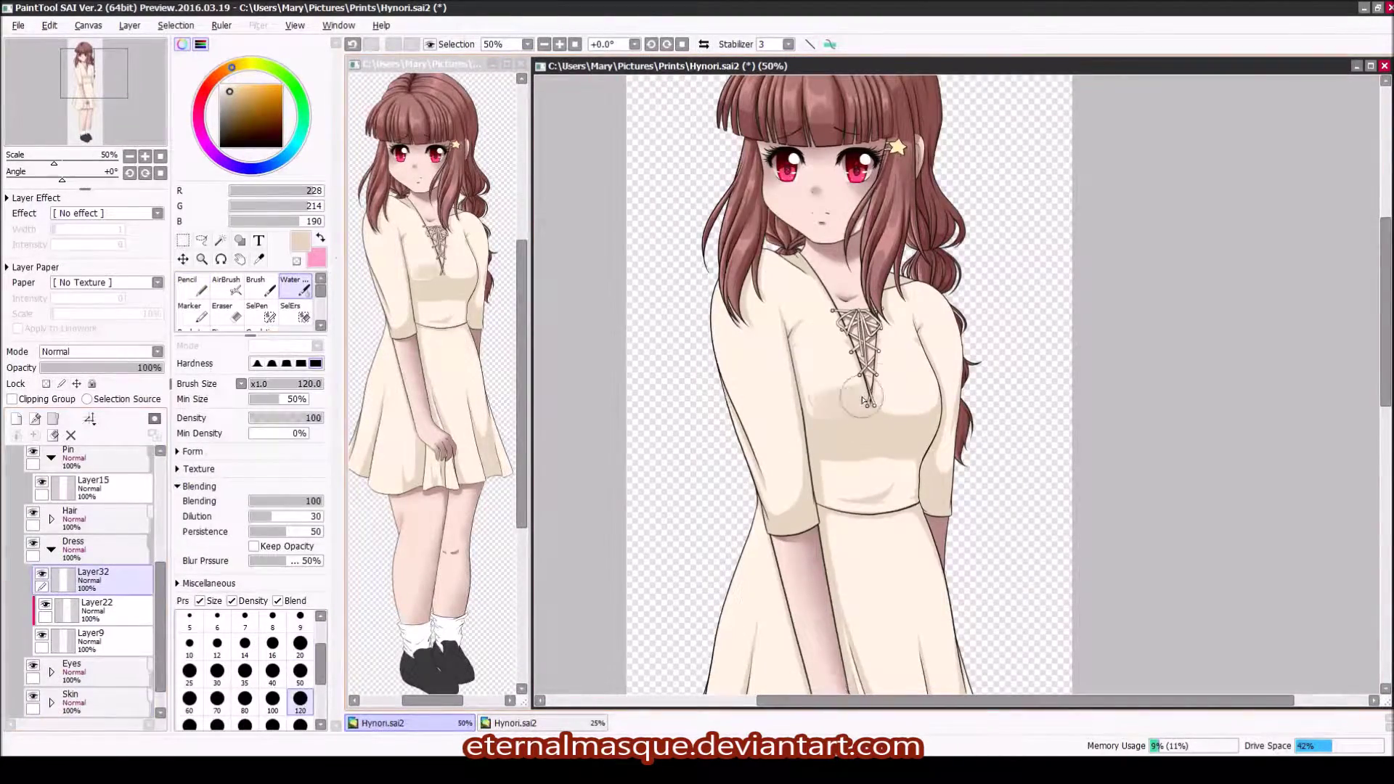
pyautogui.scroll(-4, 949, 502)
pyautogui.moveTo(949, 501)
pyautogui.mouseDown()
pyautogui.moveTo(905, 340)
pyautogui.moveTo(861, 348)
pyautogui.moveTo(908, 356)
pyautogui.mouseUp()
pyautogui.moveTo(806, 624); pyautogui.dragTo(726, 479)
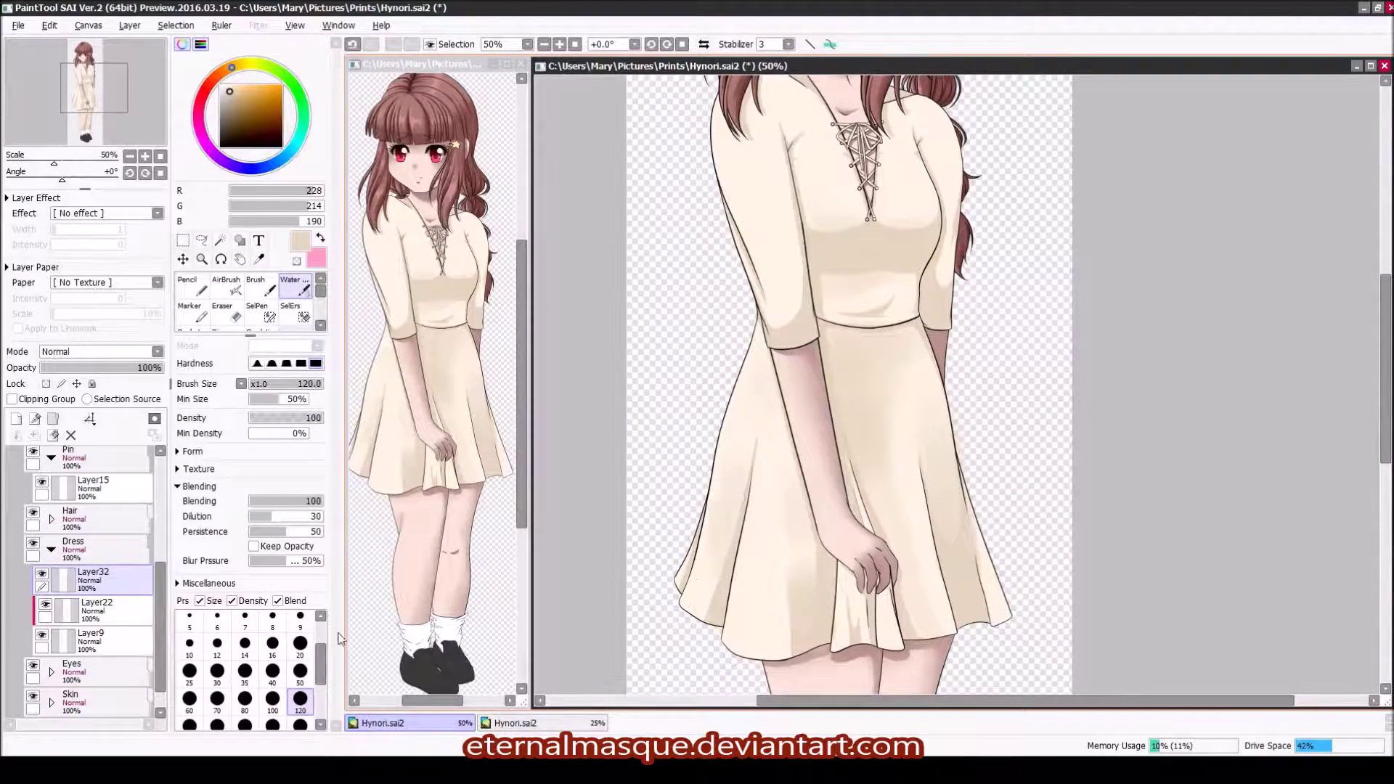
# Step: Shade the narrow skirt folds with a smaller Water brush, then soften the sleeves and bodice at size 120
pyautogui.press('[')
pyautogui.press('[')
pyautogui.press('[')
pyautogui.press('[')
pyautogui.press('[')
pyautogui.moveTo(708, 617); pyautogui.dragTo(740, 520)
pyautogui.scroll(1, 726, 326)
pyautogui.press(']')
pyautogui.press(']')
pyautogui.press(']')
pyautogui.press(']')
pyautogui.press(']')
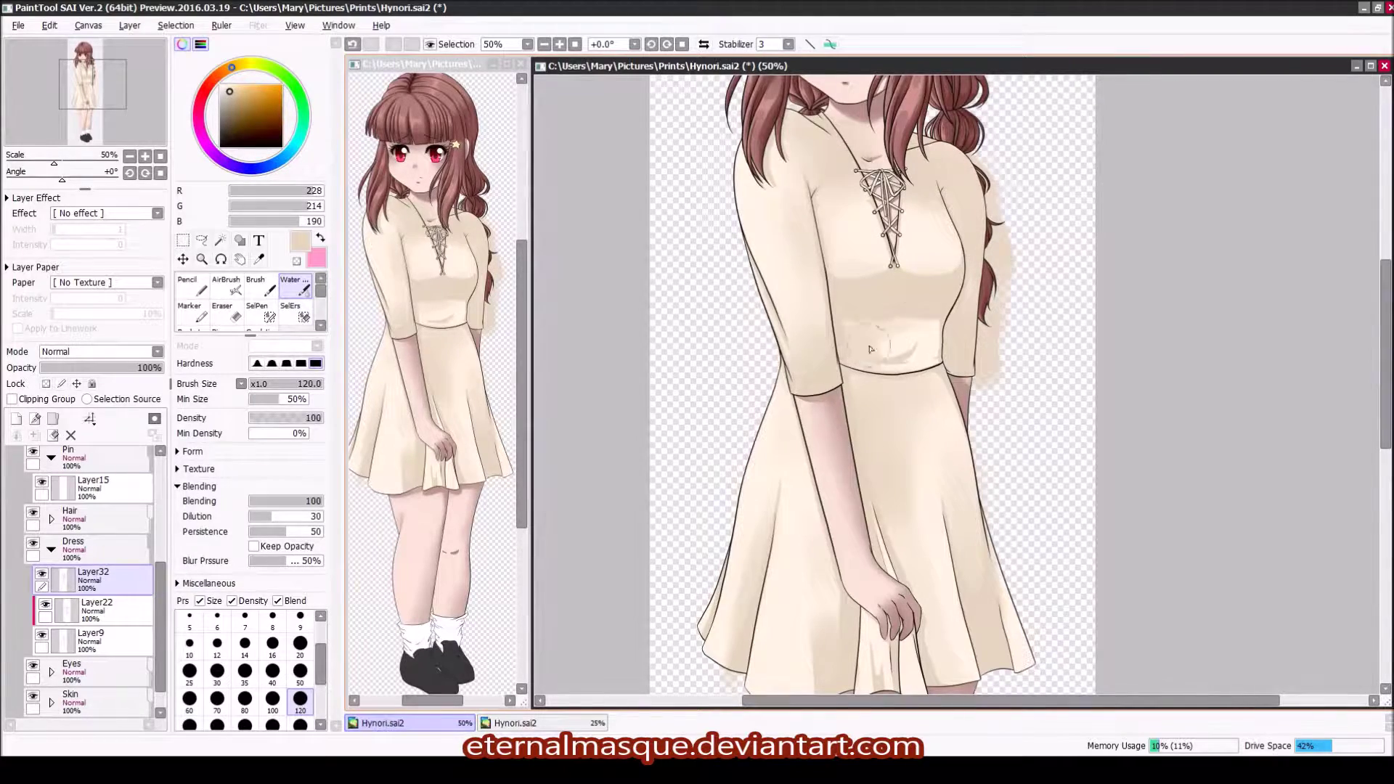
# Step: Clip the soft shading layer to the dress and tidy the shading with the Eraser at size 50
pyautogui.scroll(-1, 887, 311)
pyautogui.hscroll(-1, 887, 311)
pyautogui.click(12, 399)
pyautogui.press('e')
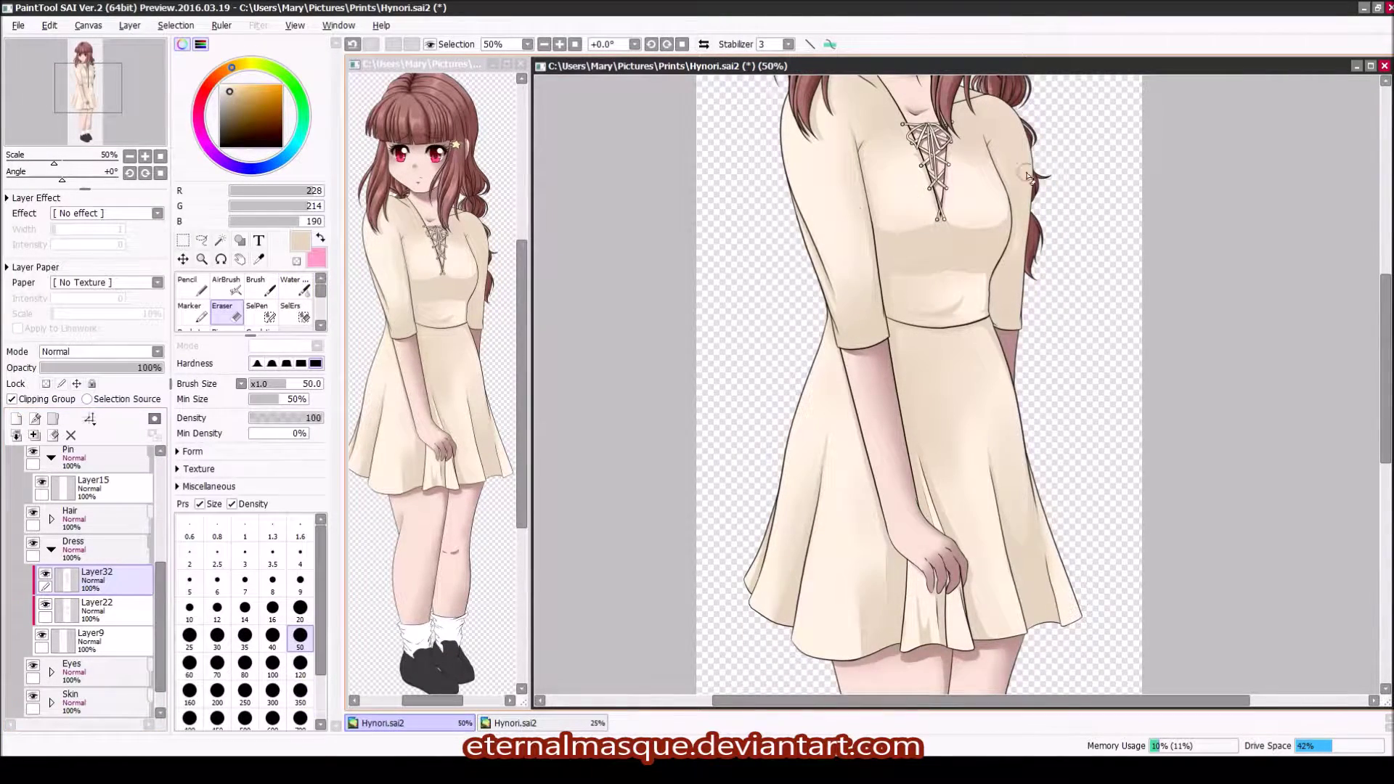
pyautogui.press('c')
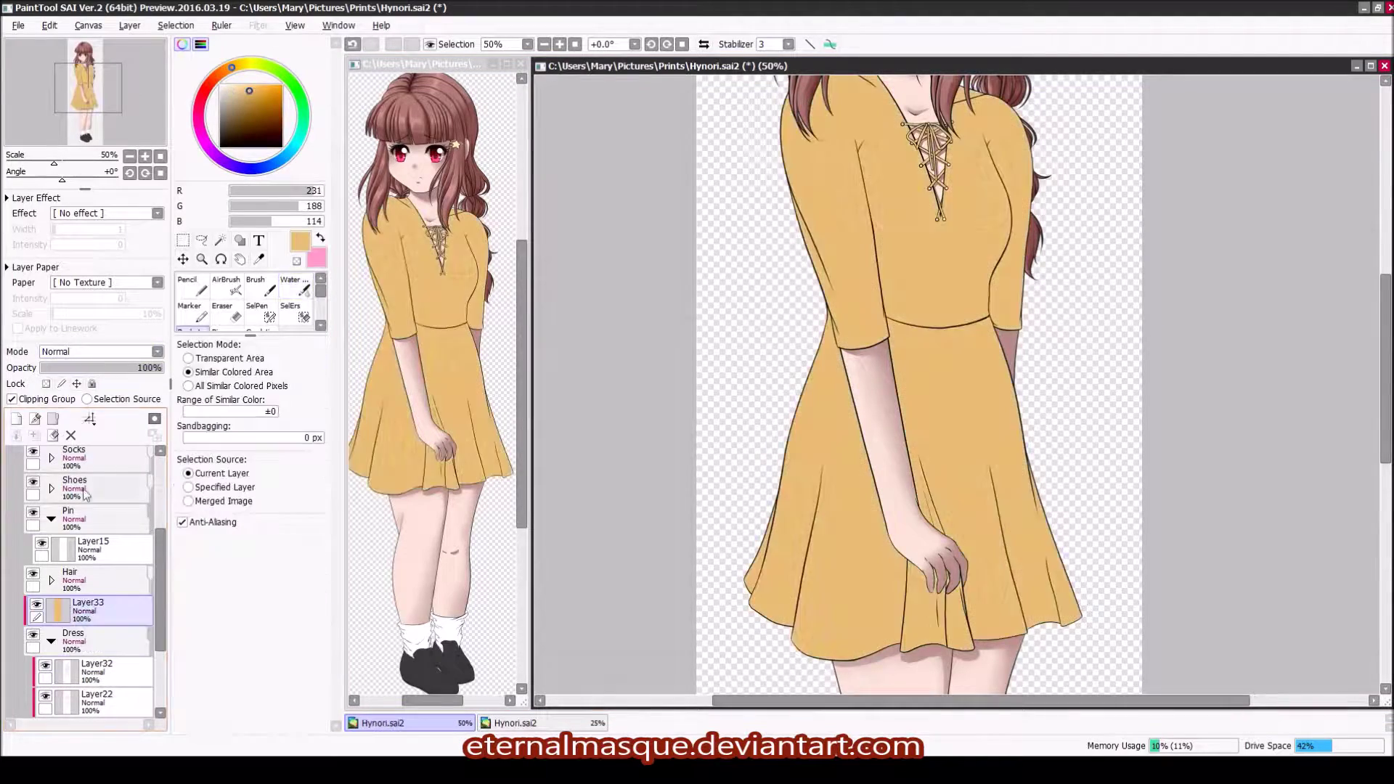
# Step: Set the colour fill layer above the Dress folder to Hue mode and try a light blue tint on the dress
pyautogui.click(157, 352)
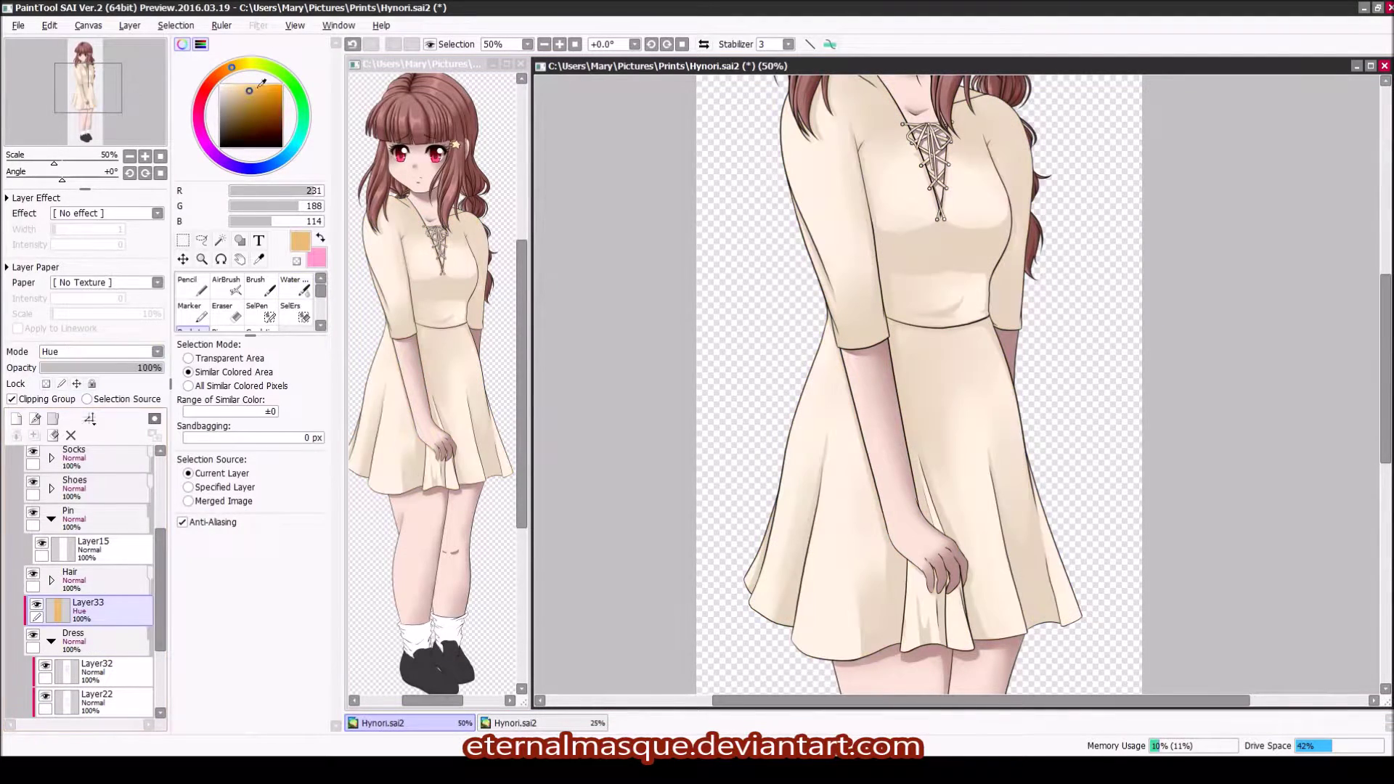
pyautogui.click(239, 82)
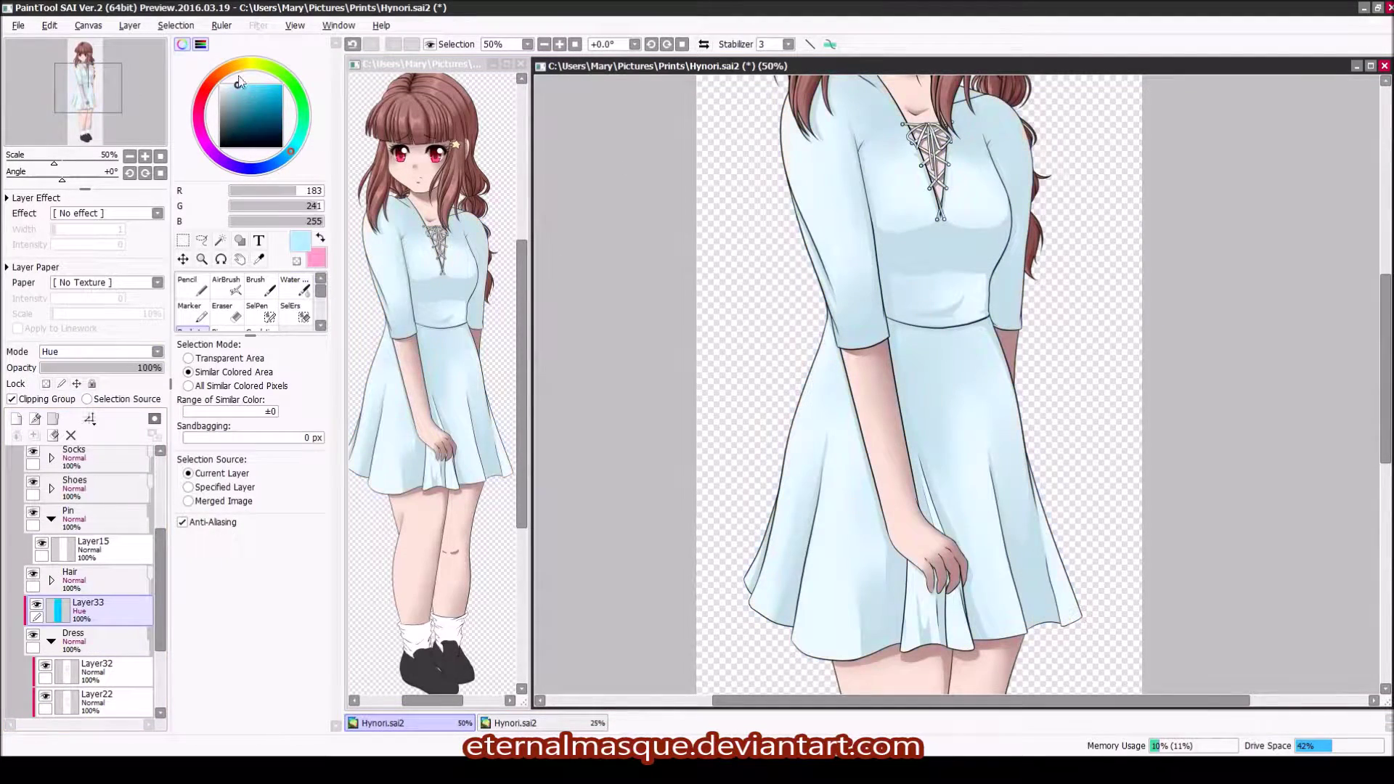
# Step: Lighten the soft shading on the dress with the Eraser at size 120 and blend it with the Water brush
pyautogui.click(50, 672)
pyautogui.press('e')
pyautogui.scroll(2, 950, 416)
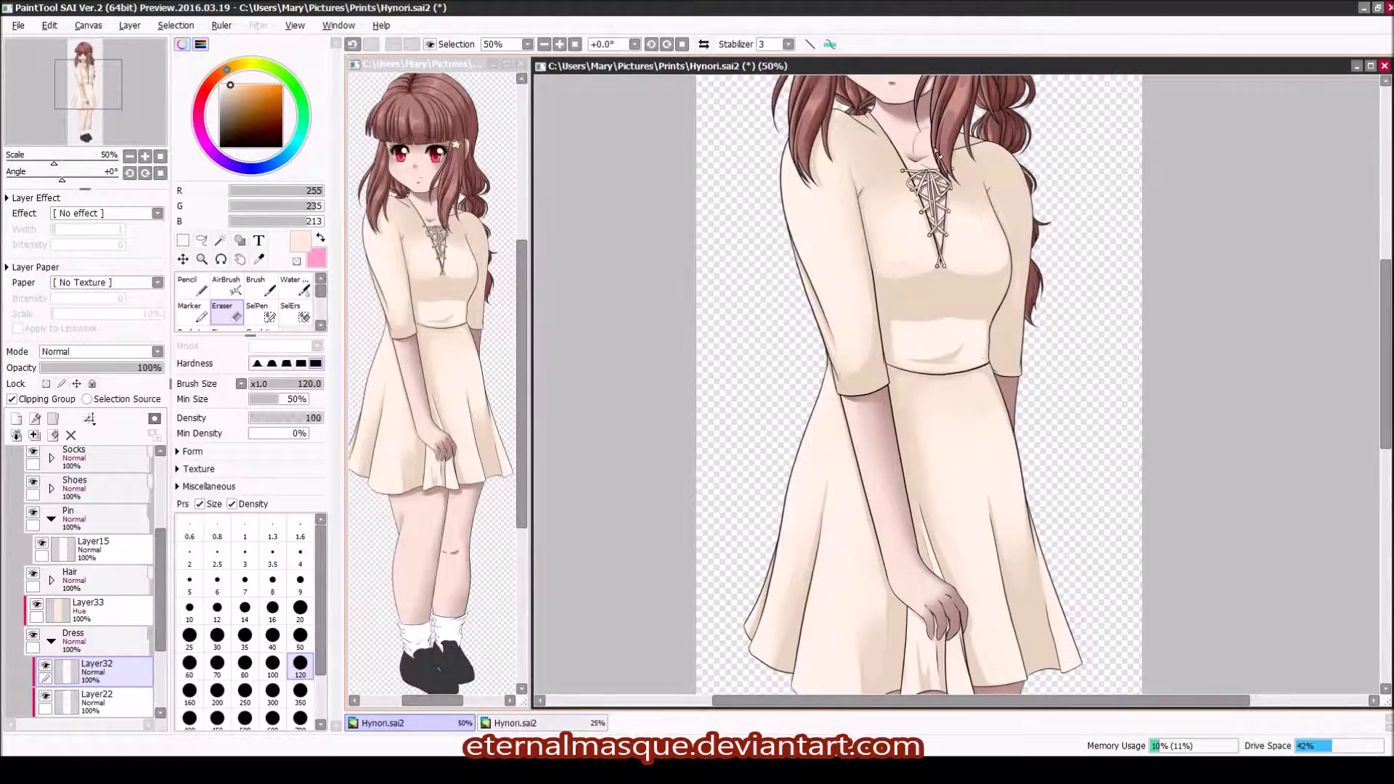
pyautogui.press('c')
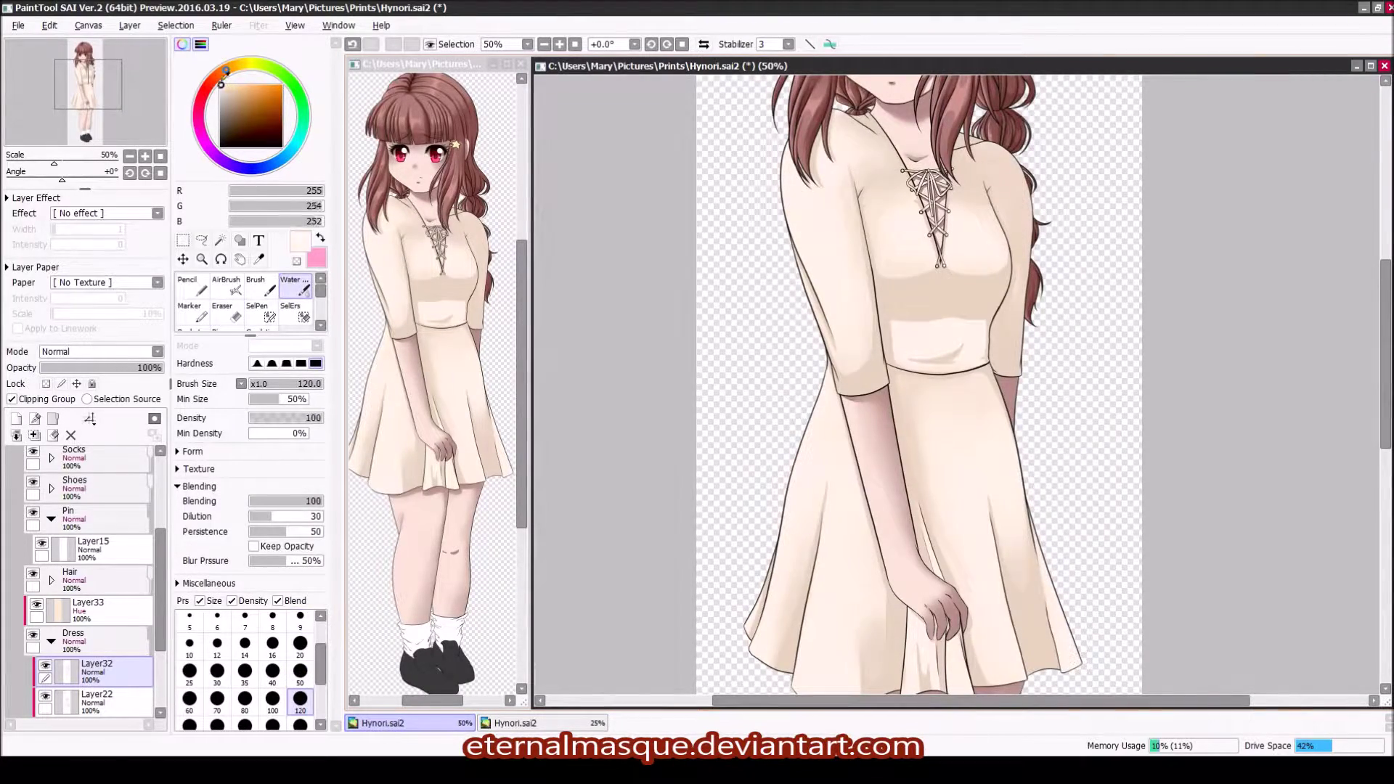
# Step: Add a clipped layer above the hue overlay and trace thin pale yellow edge highlights along the dress lines with the Pencil at size 9
pyautogui.hotkey('ctrl', '+')
pyautogui.hotkey('ctrl', 'shift', 'n')
pyautogui.press('e')
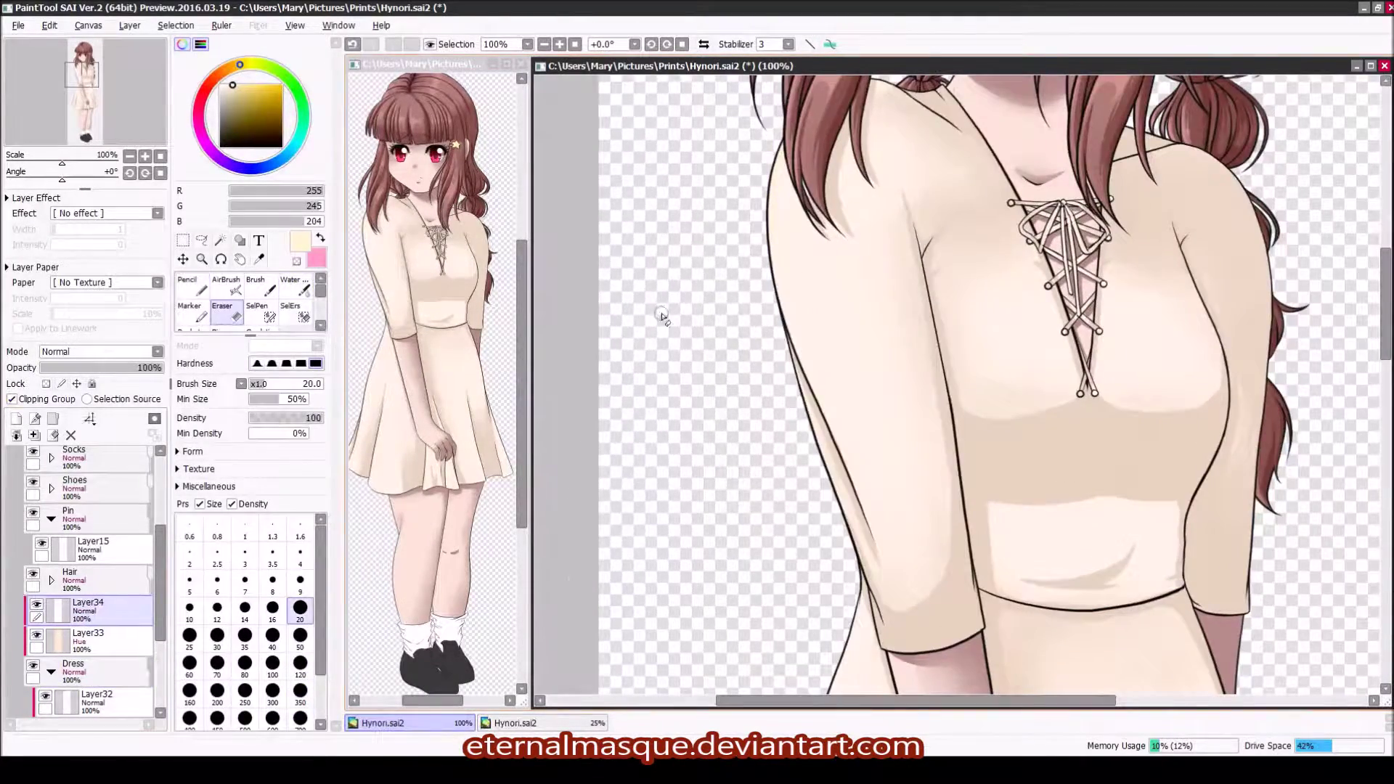
pyautogui.press('n')
pyautogui.scroll(7, 663, 317)
pyautogui.scroll(-5, 726, 276)
pyautogui.hotkey('ctrl', '+')
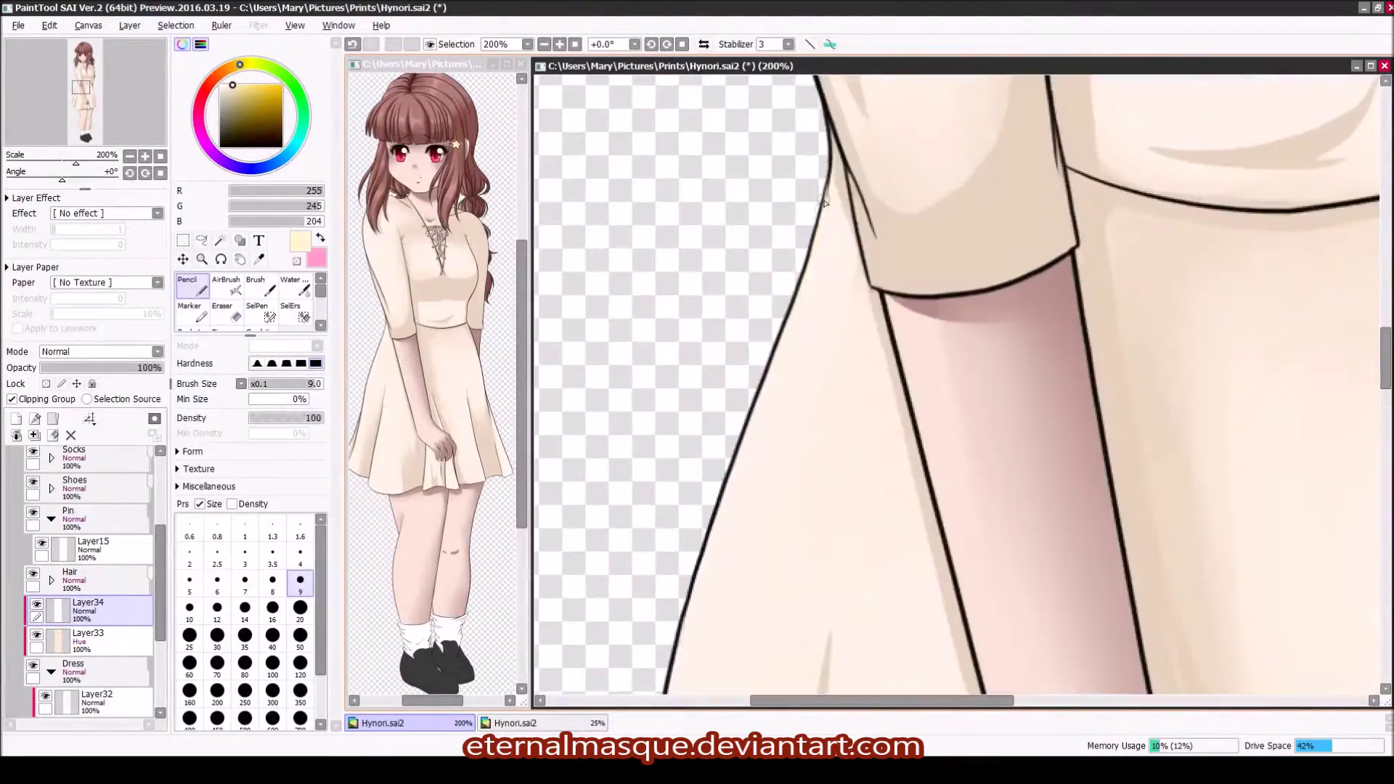
pyautogui.scroll(-10, 731, 385)
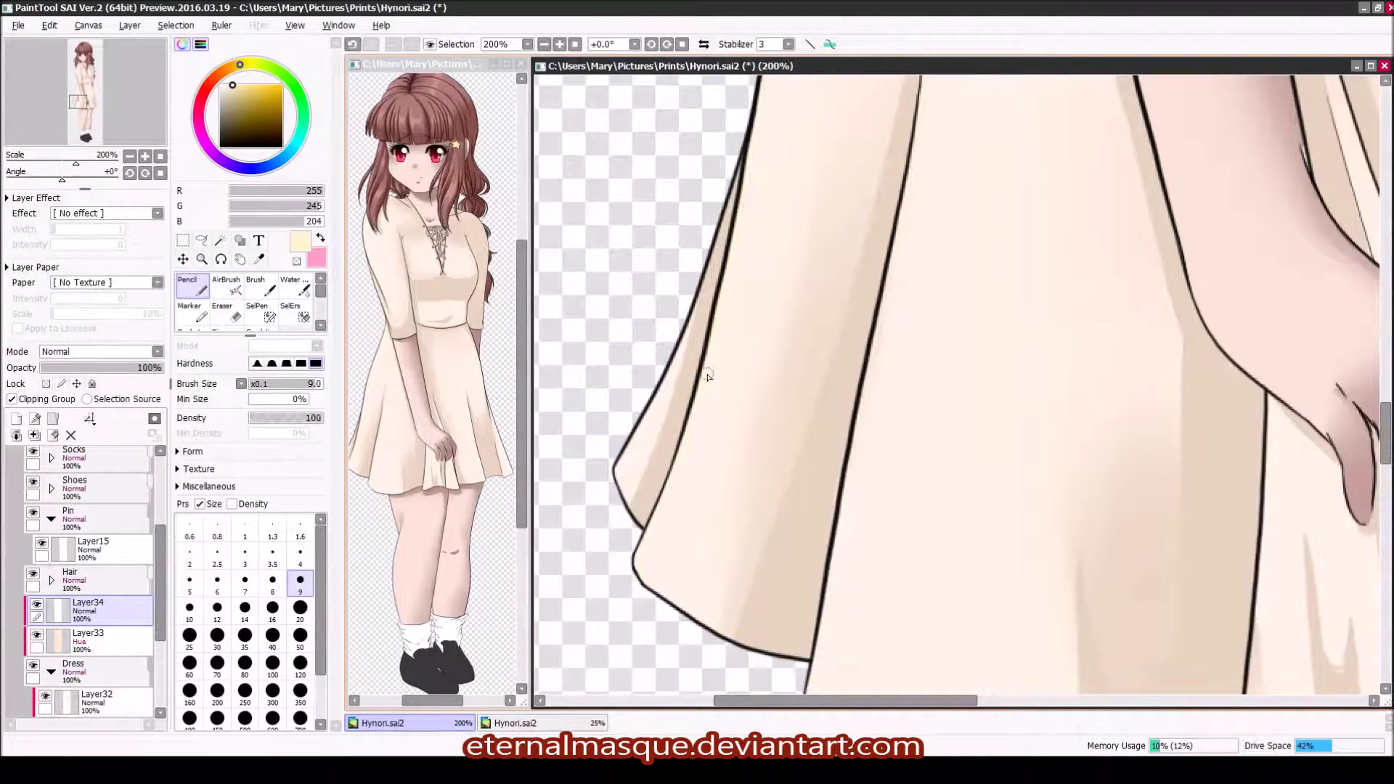
pyautogui.hscroll(6, 708, 376)
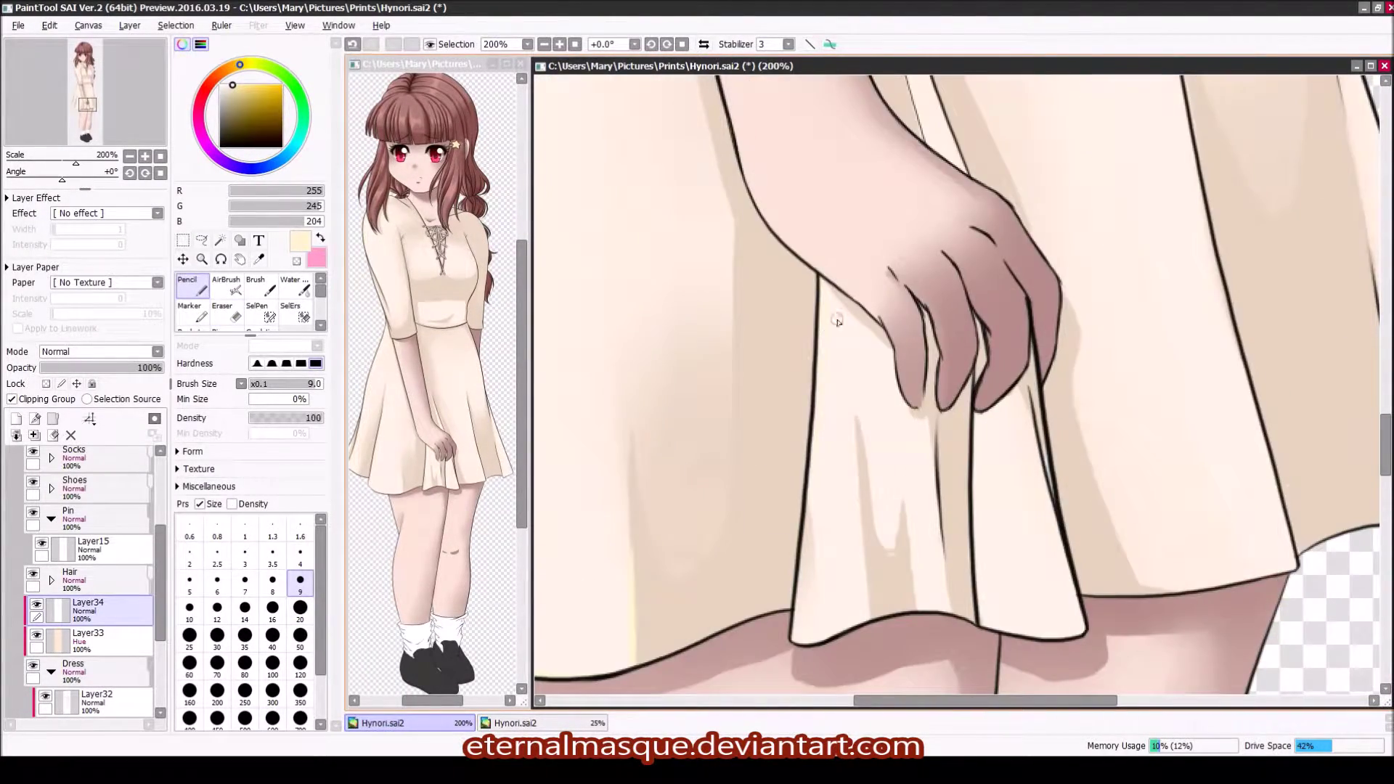
pyautogui.scroll(10, 824, 654)
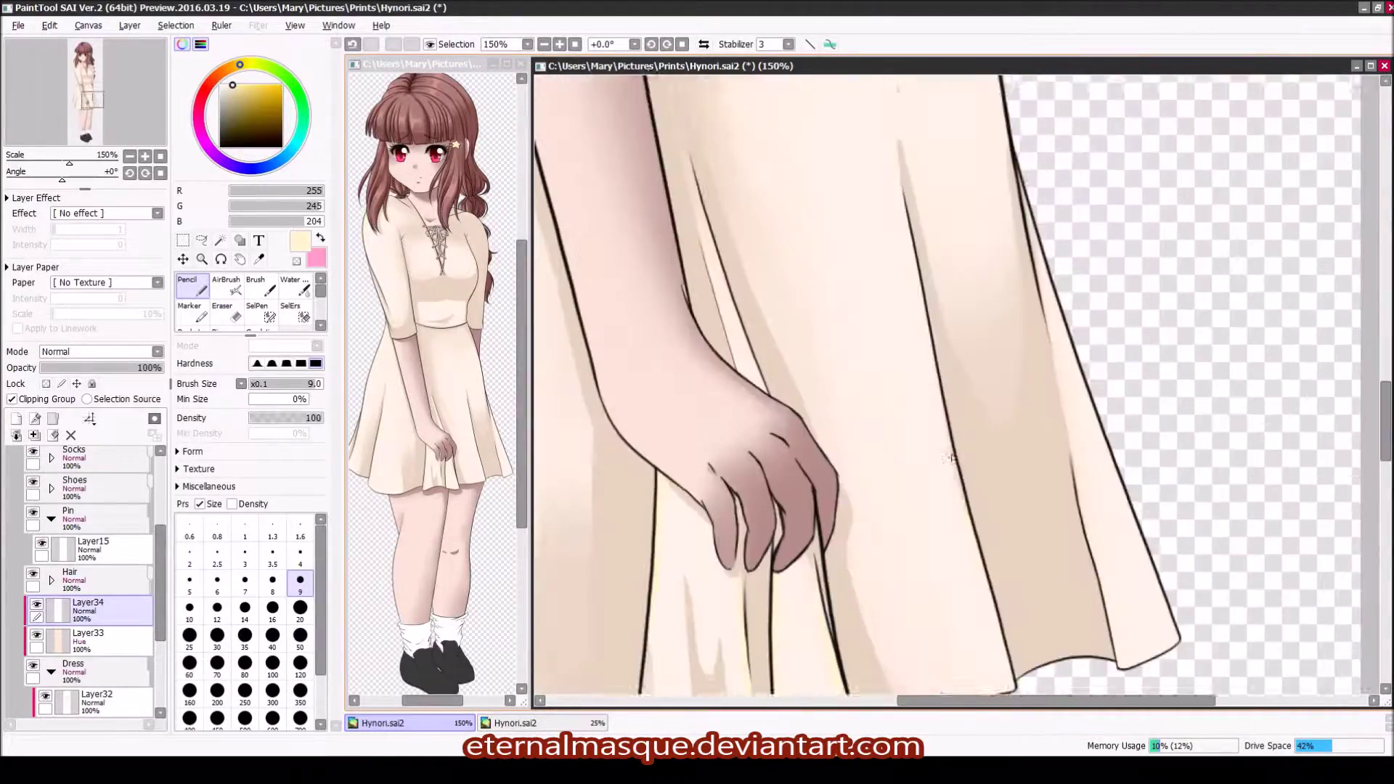
pyautogui.hotkey('ctrl', '+')
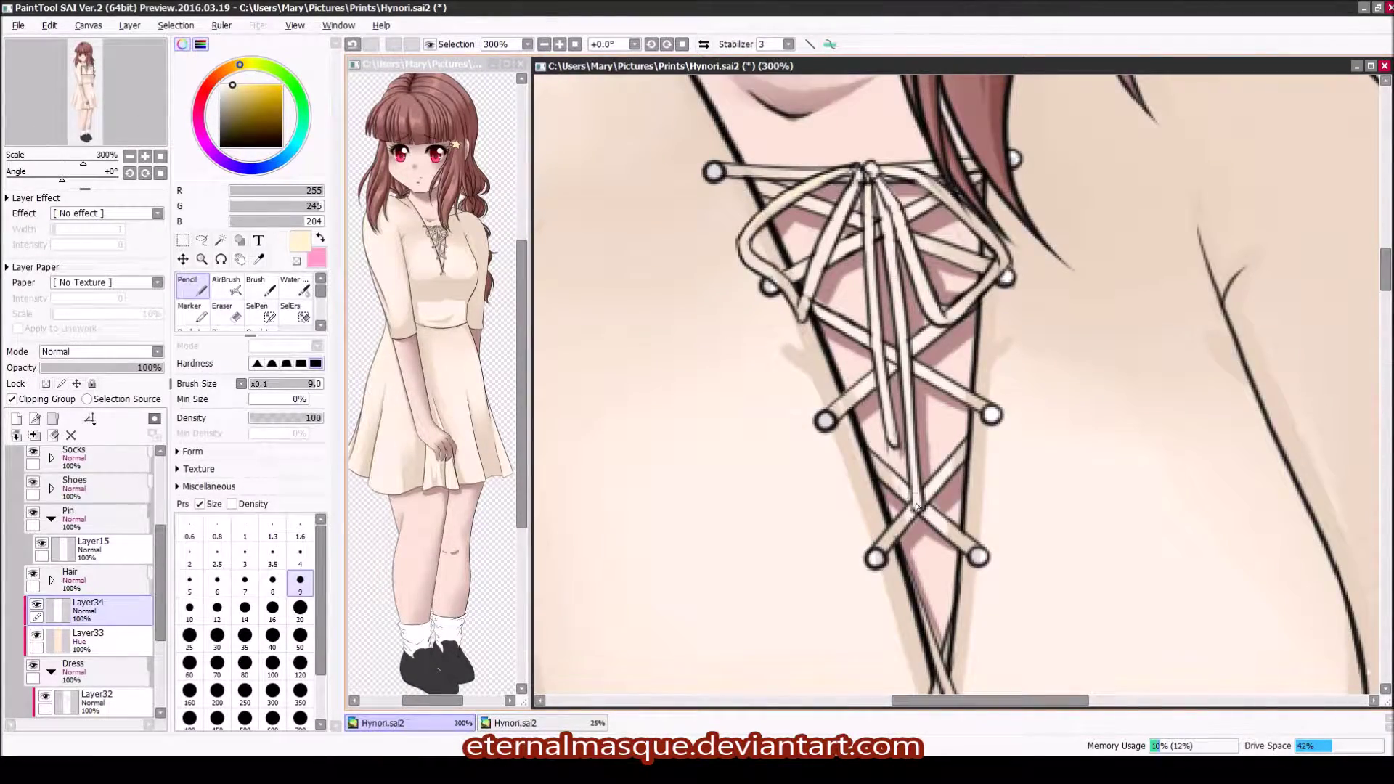
pyautogui.hotkey('ctrl', '-')
pyautogui.hotkey('ctrl', '-')
# Step: Add a layer above the dress's soft shading, dab white Pencil highlights on the chest and blend them with the Water brush at size 120
pyautogui.click(226, 286)
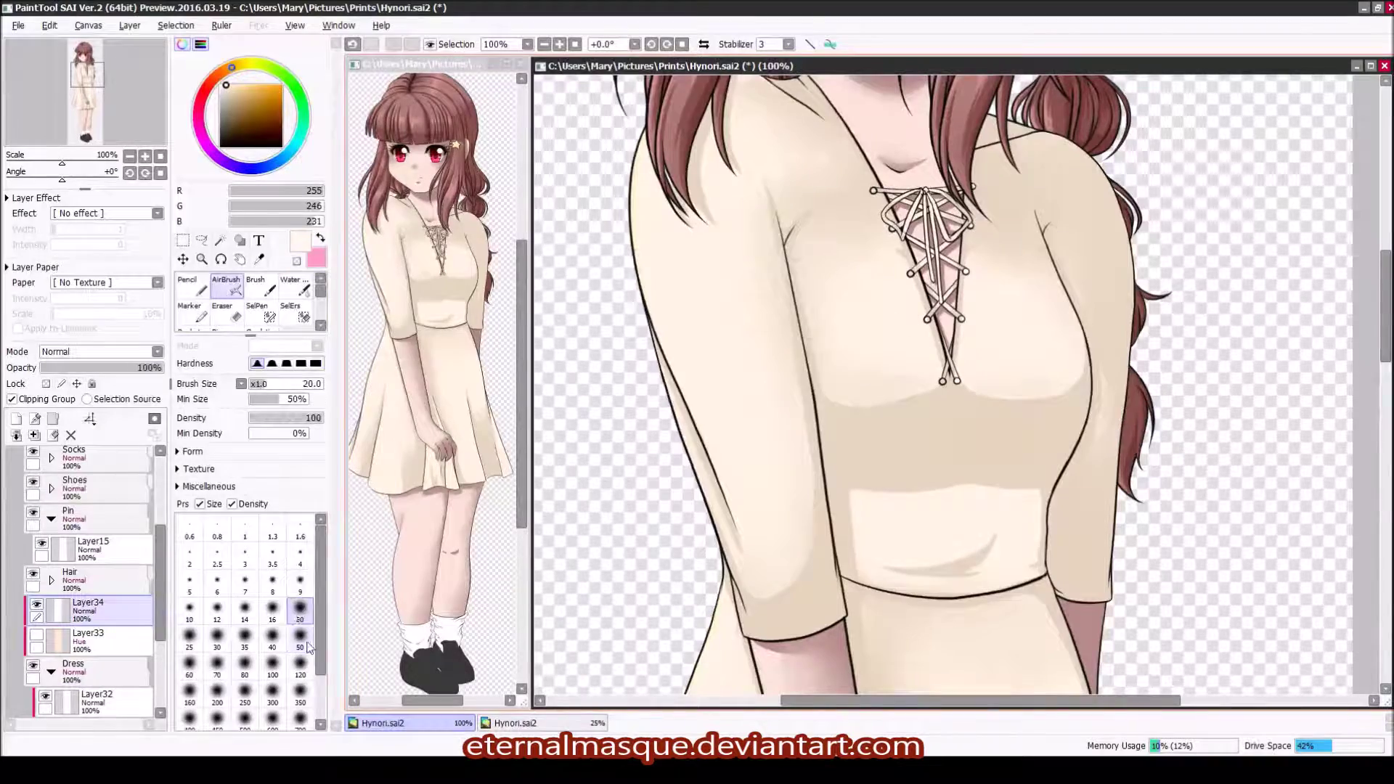
pyautogui.press('c')
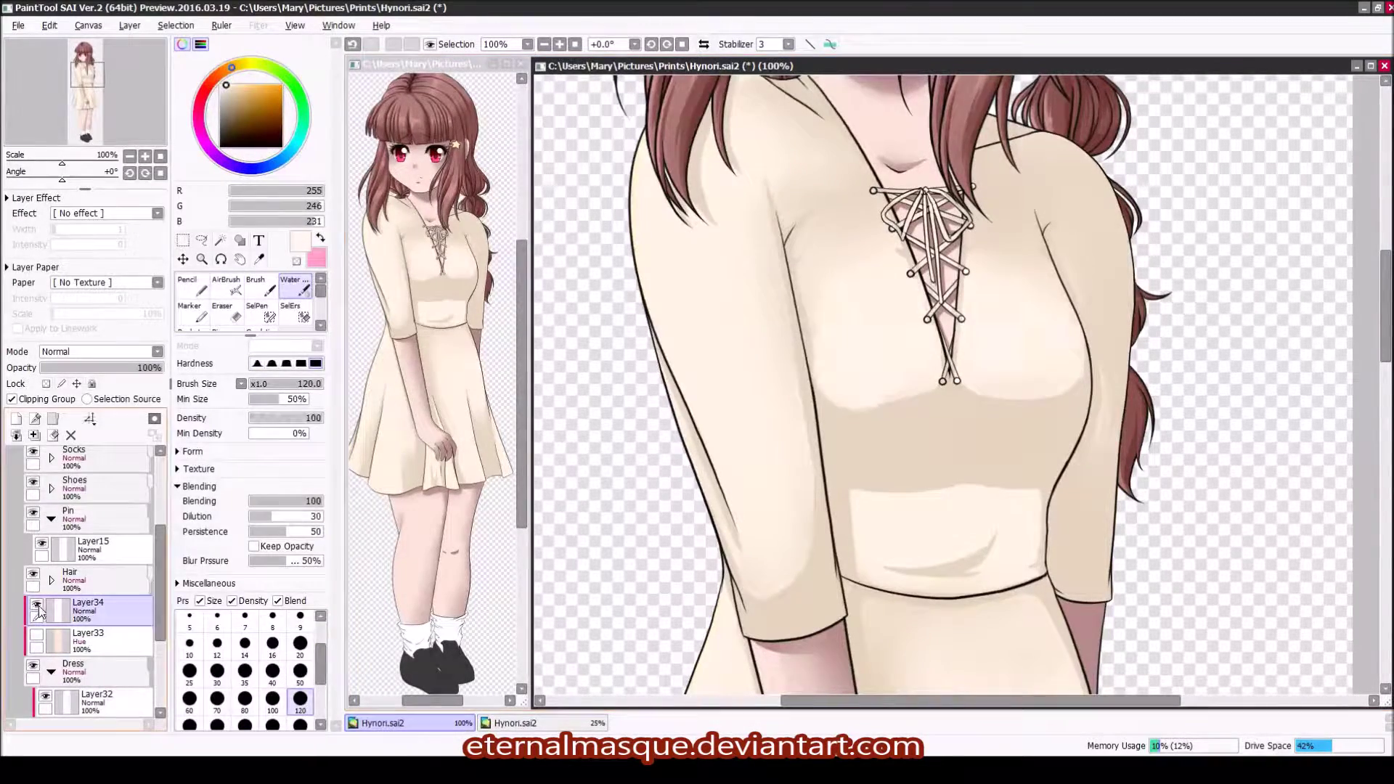
pyautogui.click(102, 698)
pyautogui.click(16, 418)
pyautogui.click(189, 287)
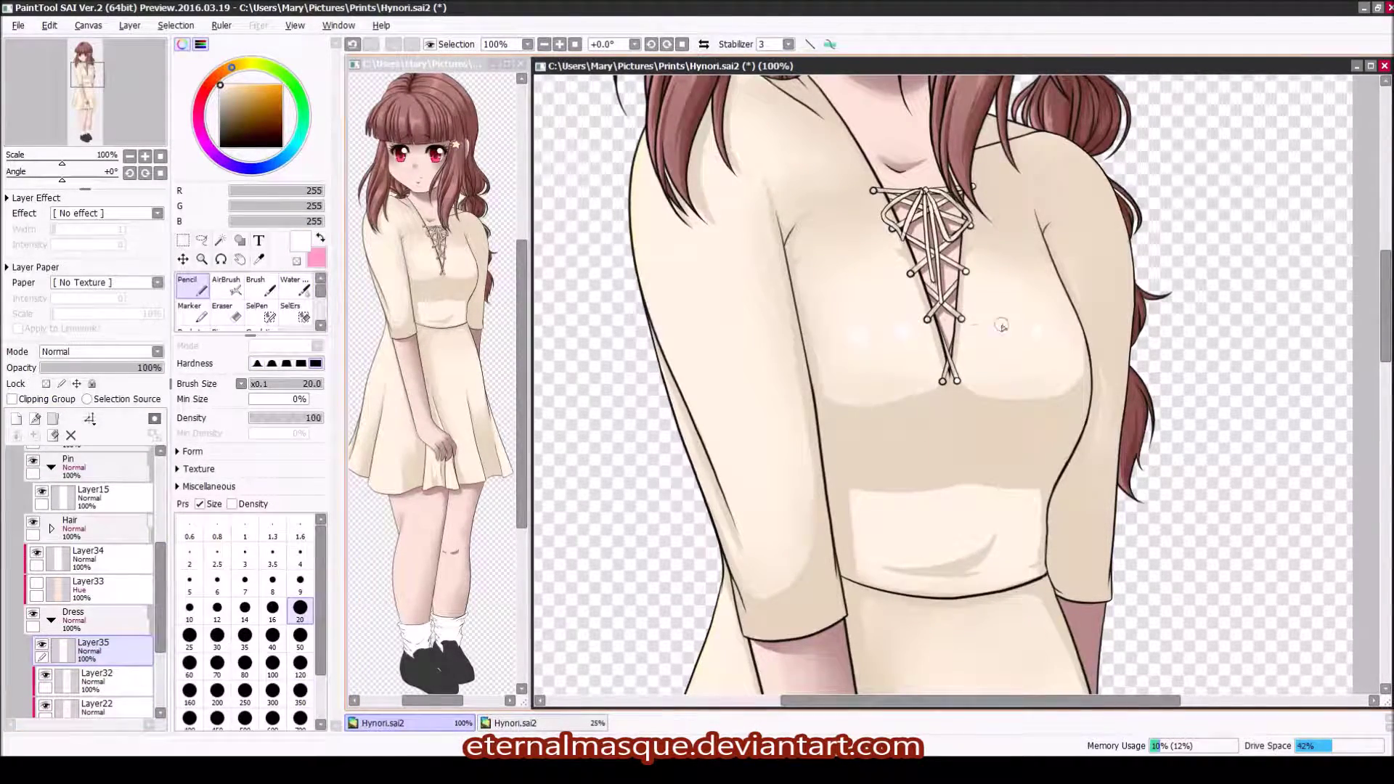
pyautogui.press('c')
pyautogui.hotkey('ctrl', '-')
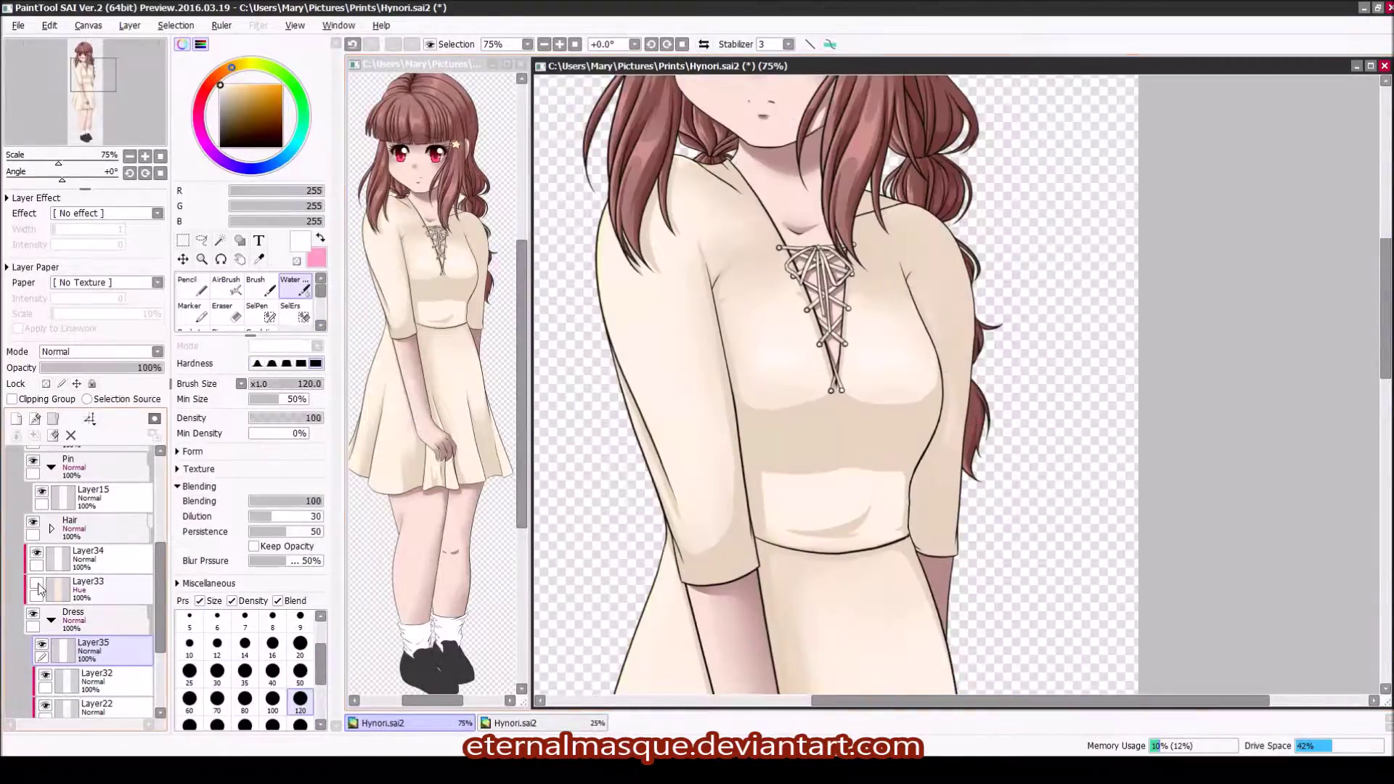
pyautogui.scroll(2, 784, 484)
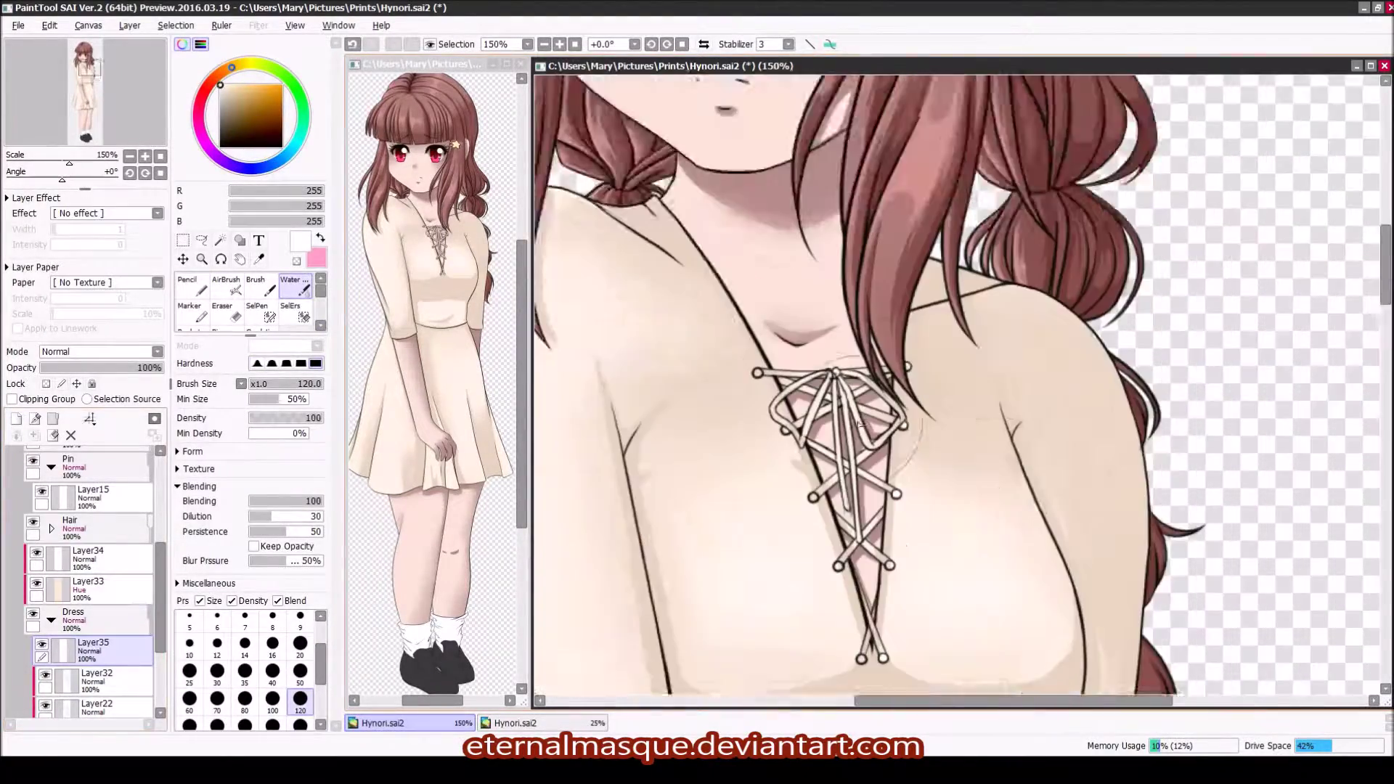
# Step: Add a clipped layer beneath the existing skin shading and paint beige (225, 195, 178) shadows on the nose, mouth and neck
pyautogui.click(51, 620)
pyautogui.click(52, 671)
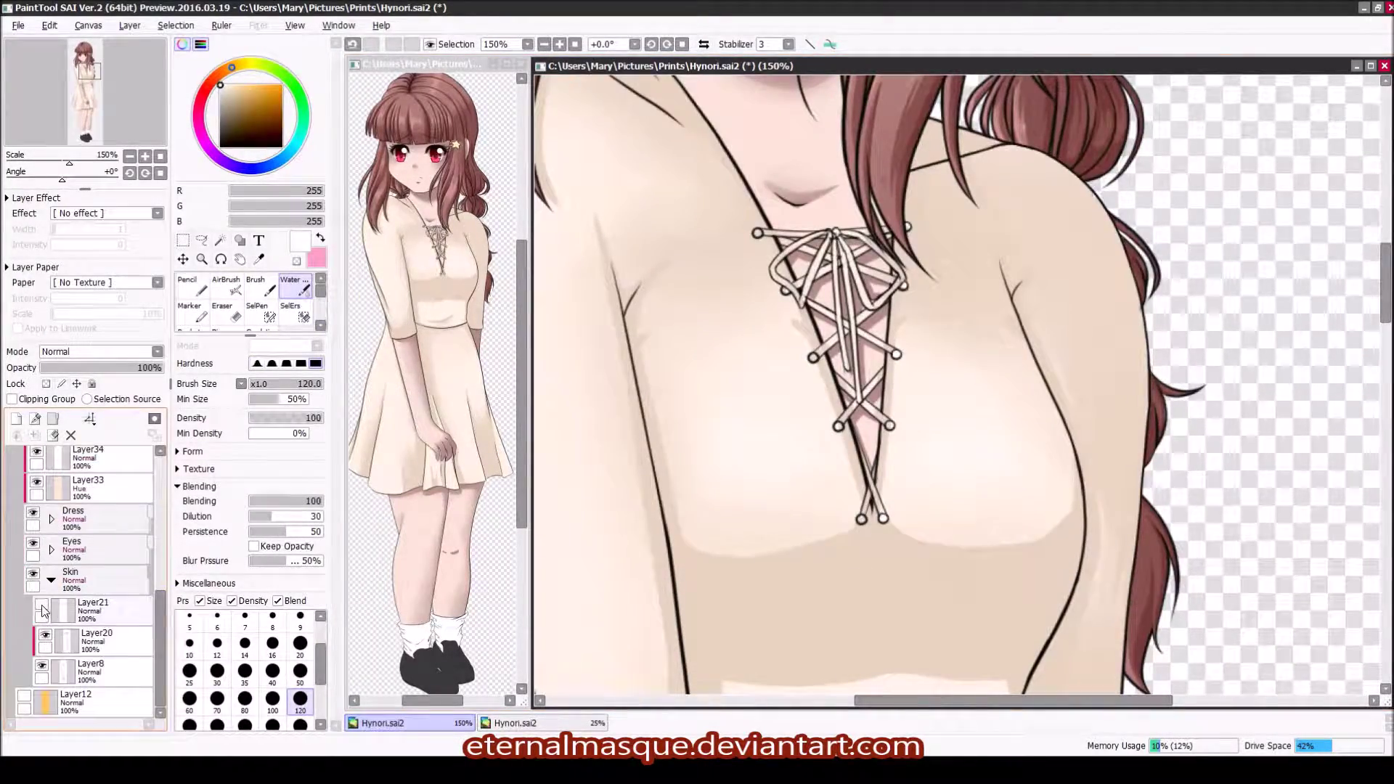
pyautogui.scroll(-1, 799, 290)
pyautogui.keyDown('alt'); pyautogui.click(802, 257); pyautogui.keyUp('alt')
pyautogui.click(97, 639)
pyautogui.click(300, 671)
pyautogui.click(232, 93)
pyautogui.click(16, 418)
pyautogui.moveTo(893, 232)
pyautogui.mouseDown()
pyautogui.moveTo(727, 211)
pyautogui.moveTo(779, 215)
pyautogui.moveTo(799, 265)
pyautogui.mouseUp()
pyautogui.press('e')
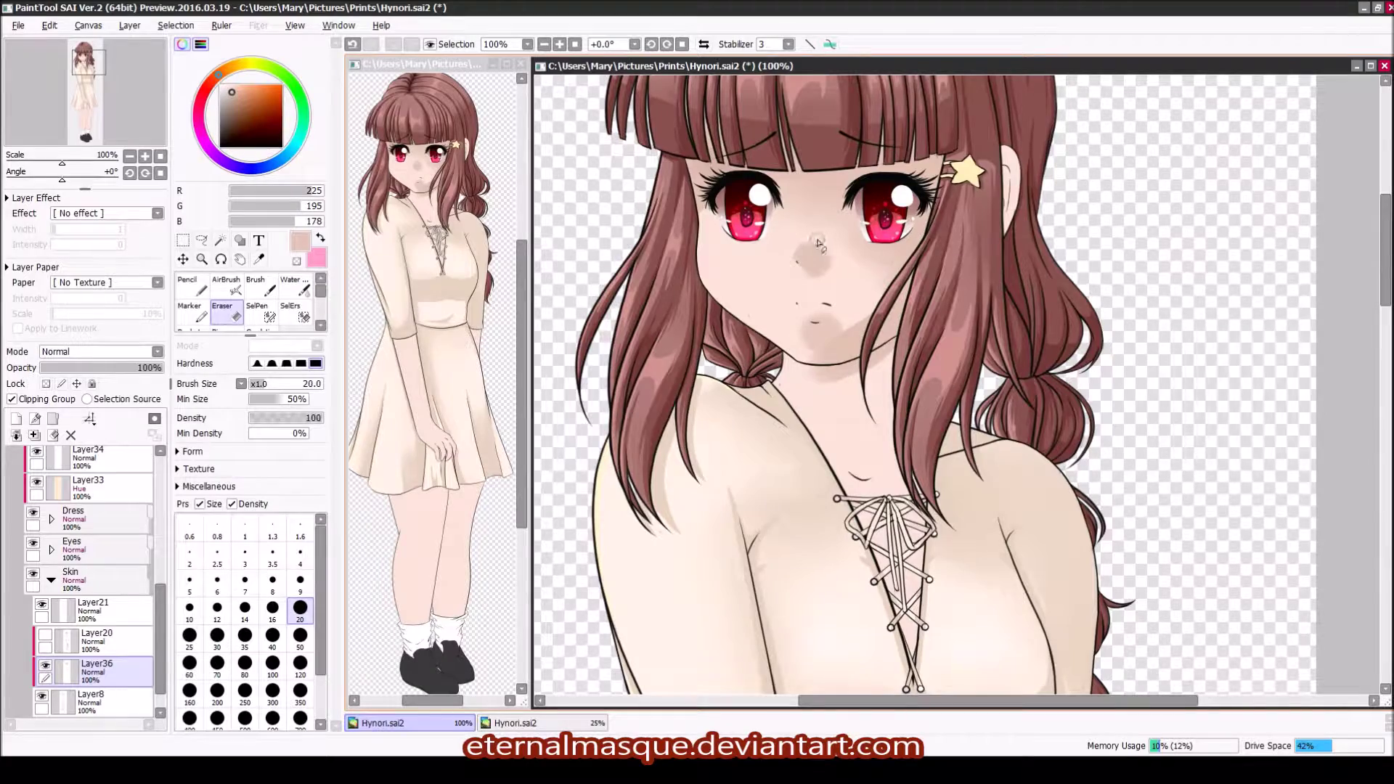
pyautogui.press('n')
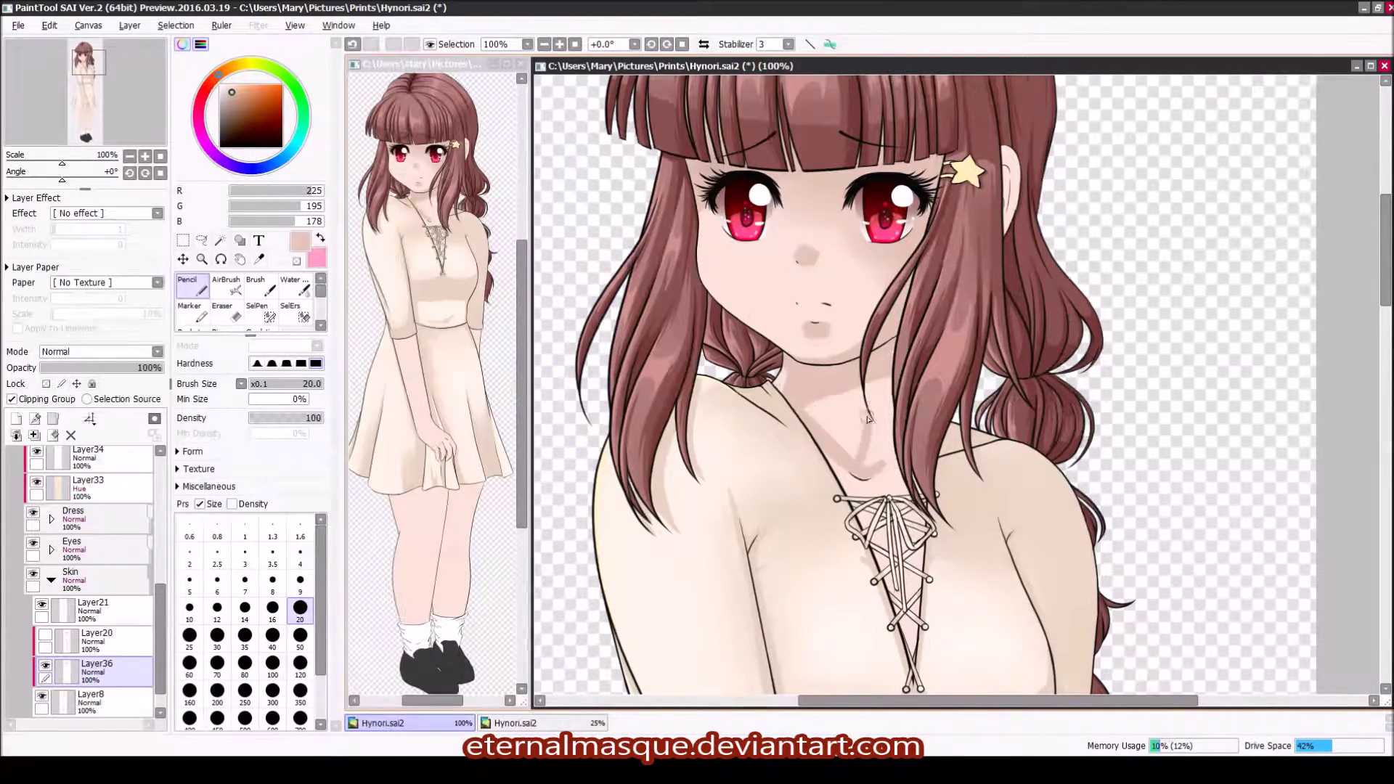
# Step: Shade the arms, hand and legs in the same beige and blend the shadows with the Water brush at size 120
pyautogui.scroll(-10, 895, 635)
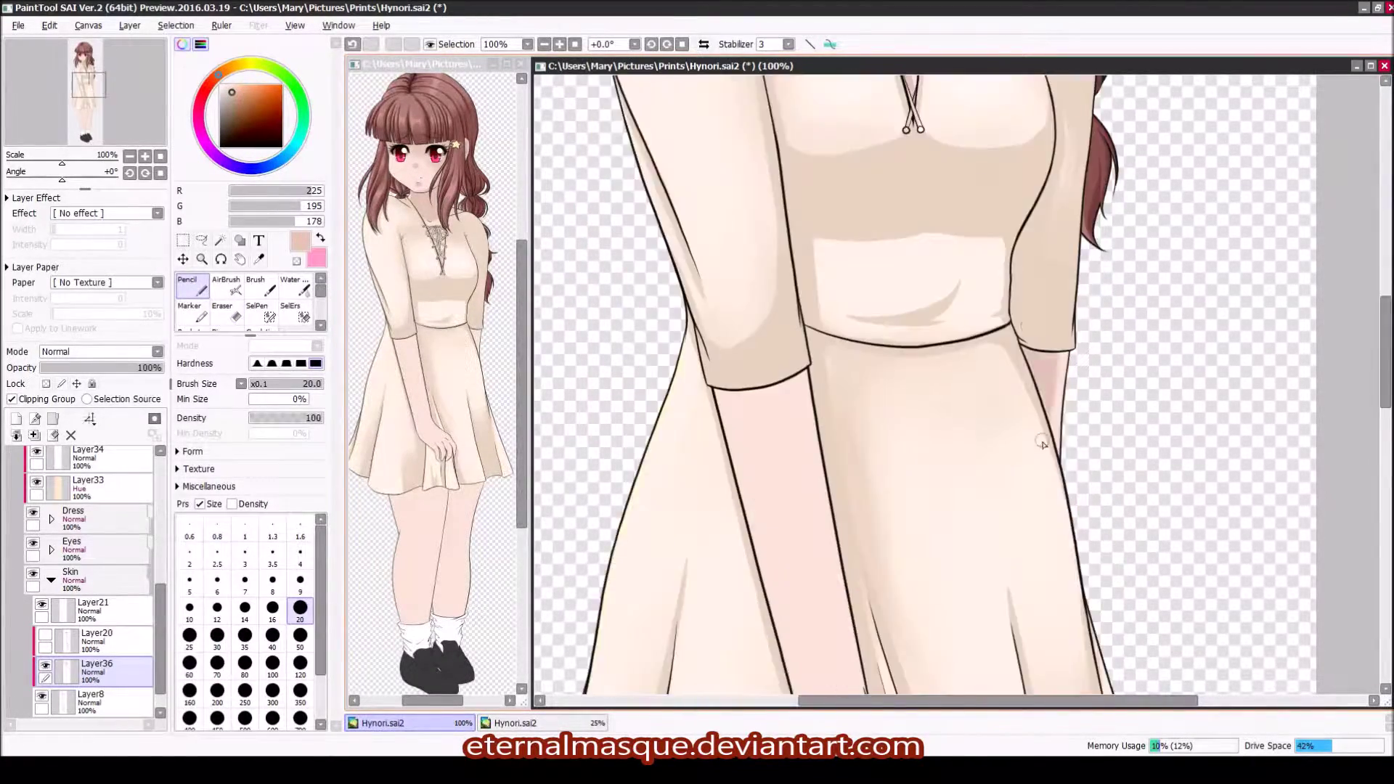
pyautogui.press('End')
pyautogui.press('Home')
pyautogui.press('pagedown')
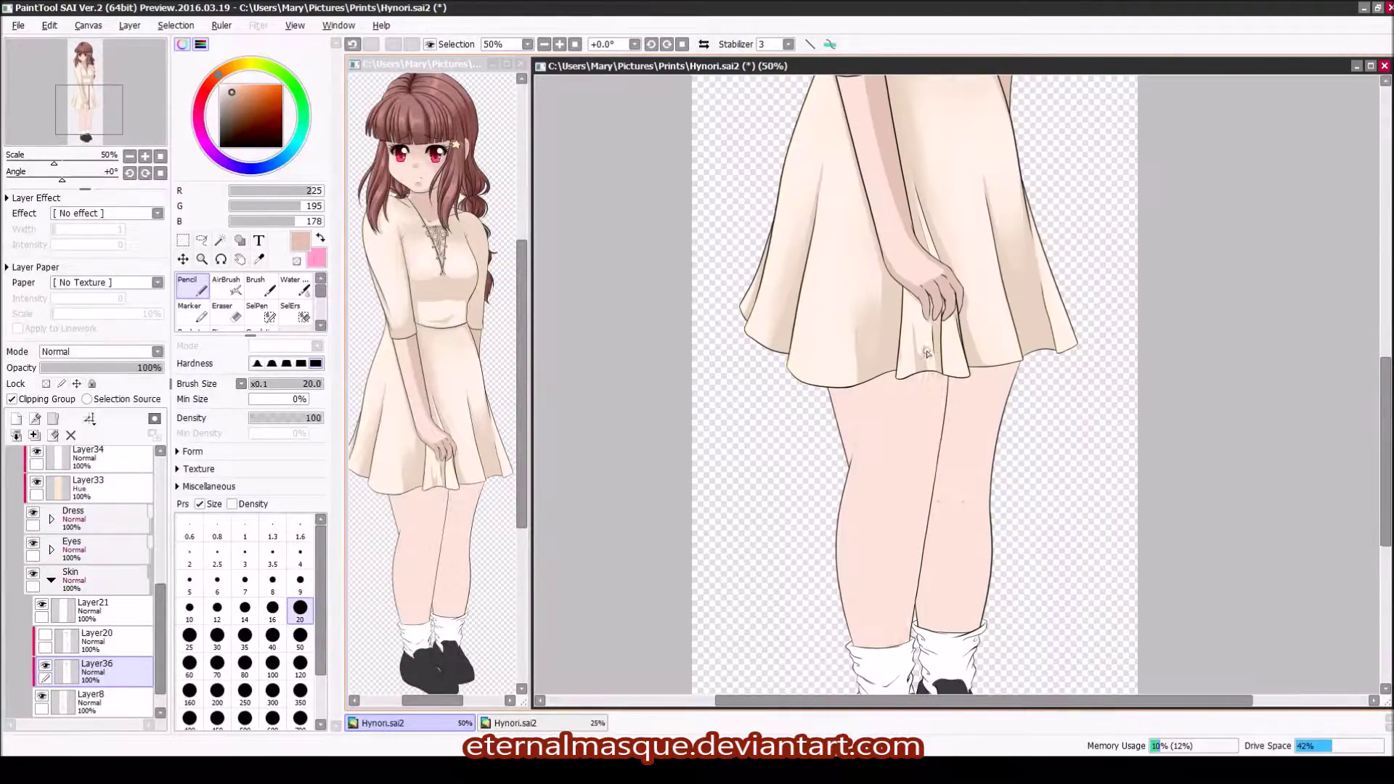
pyautogui.press('c')
pyautogui.moveTo(893, 407); pyautogui.dragTo(897, 639)
pyautogui.moveTo(959, 407); pyautogui.dragTo(965, 588)
pyautogui.moveTo(977, 472); pyautogui.dragTo(982, 556)
pyautogui.scroll(3, 937, 509)
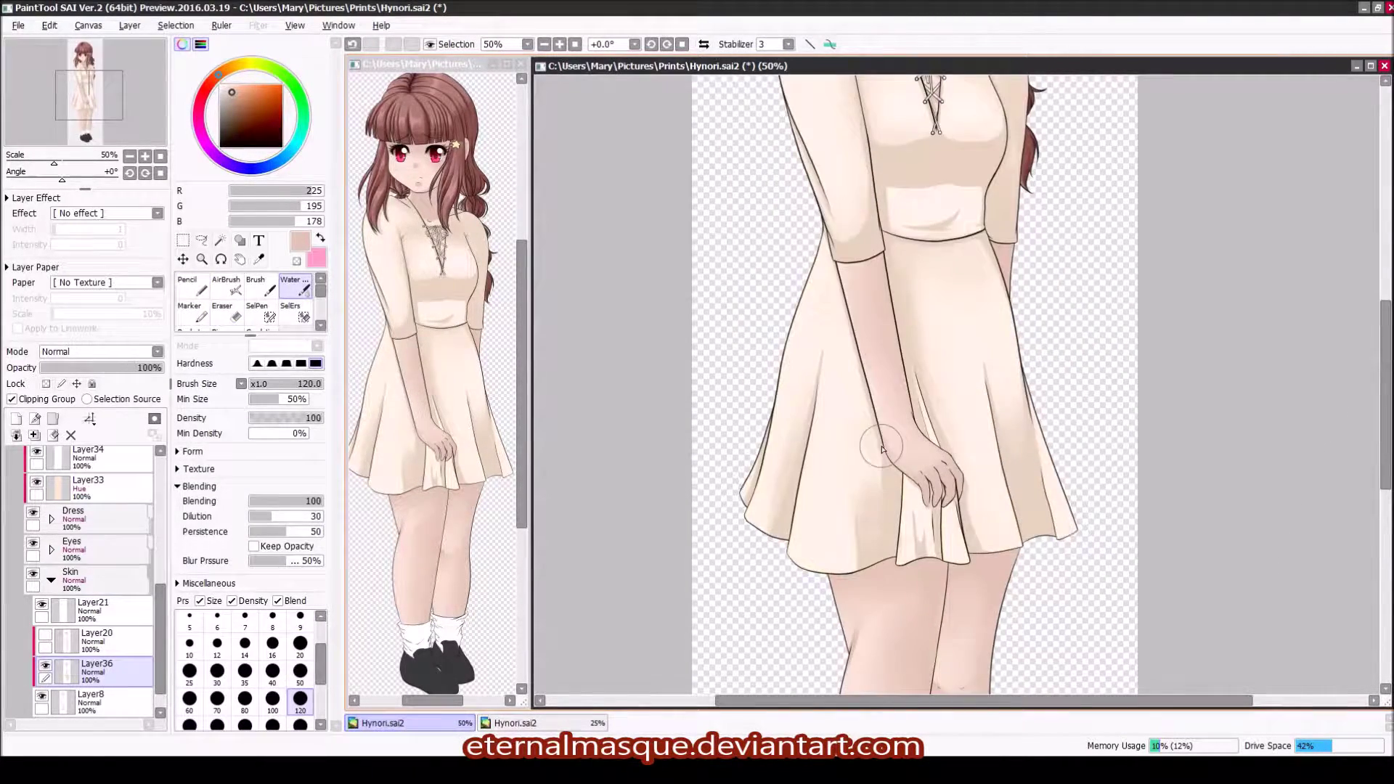
# Step: Soften the nose and mouth shadows on the face with the Water brush at size 50
pyautogui.press('pageup')
pyautogui.scroll(5, 907, 265)
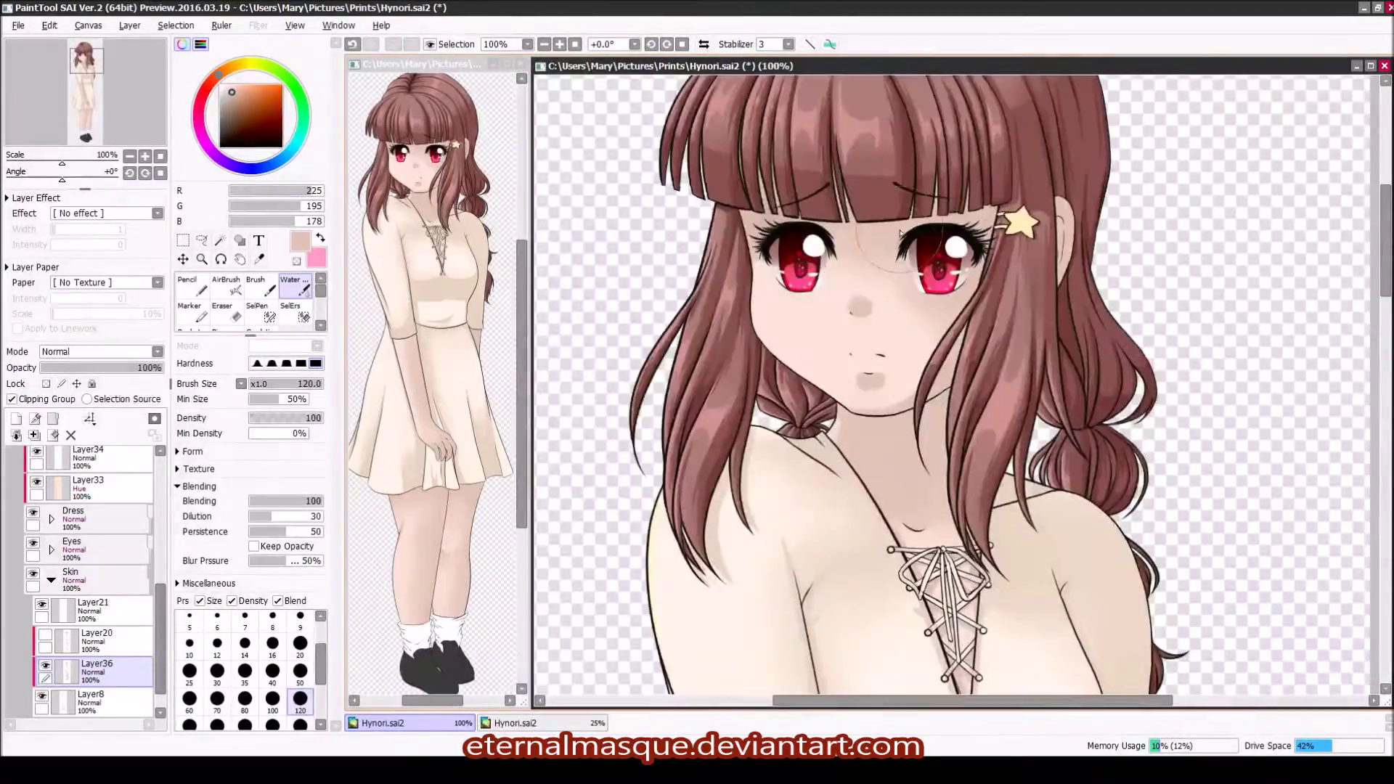
pyautogui.press('[')
pyautogui.press('[')
pyautogui.press('[')
pyautogui.press('[')
pyautogui.press('[')
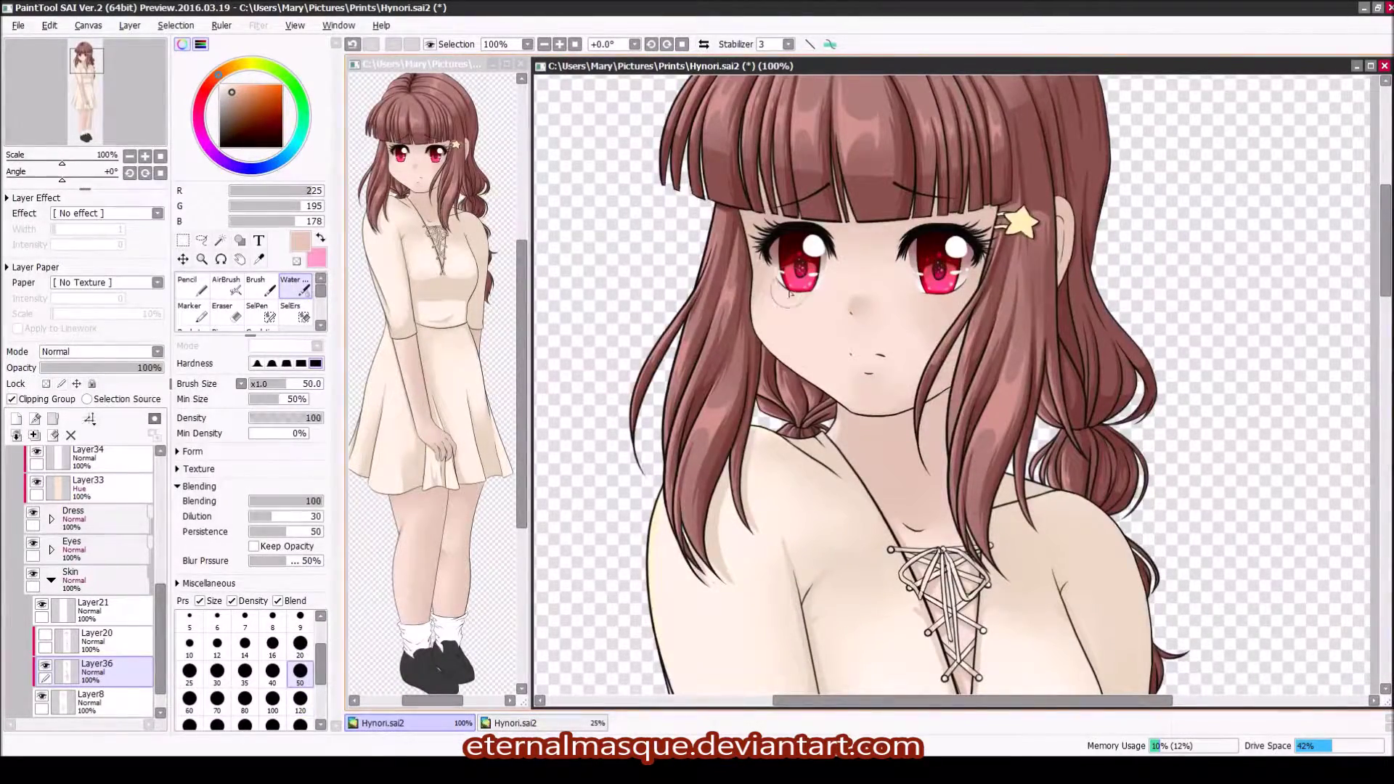
# Step: Show the original skin shading layer again, trim it with the Eraser at size 50 and blend the knee shadow with the Water brush
pyautogui.click(94, 639)
pyautogui.press('e')
pyautogui.scroll(-10, 985, 445)
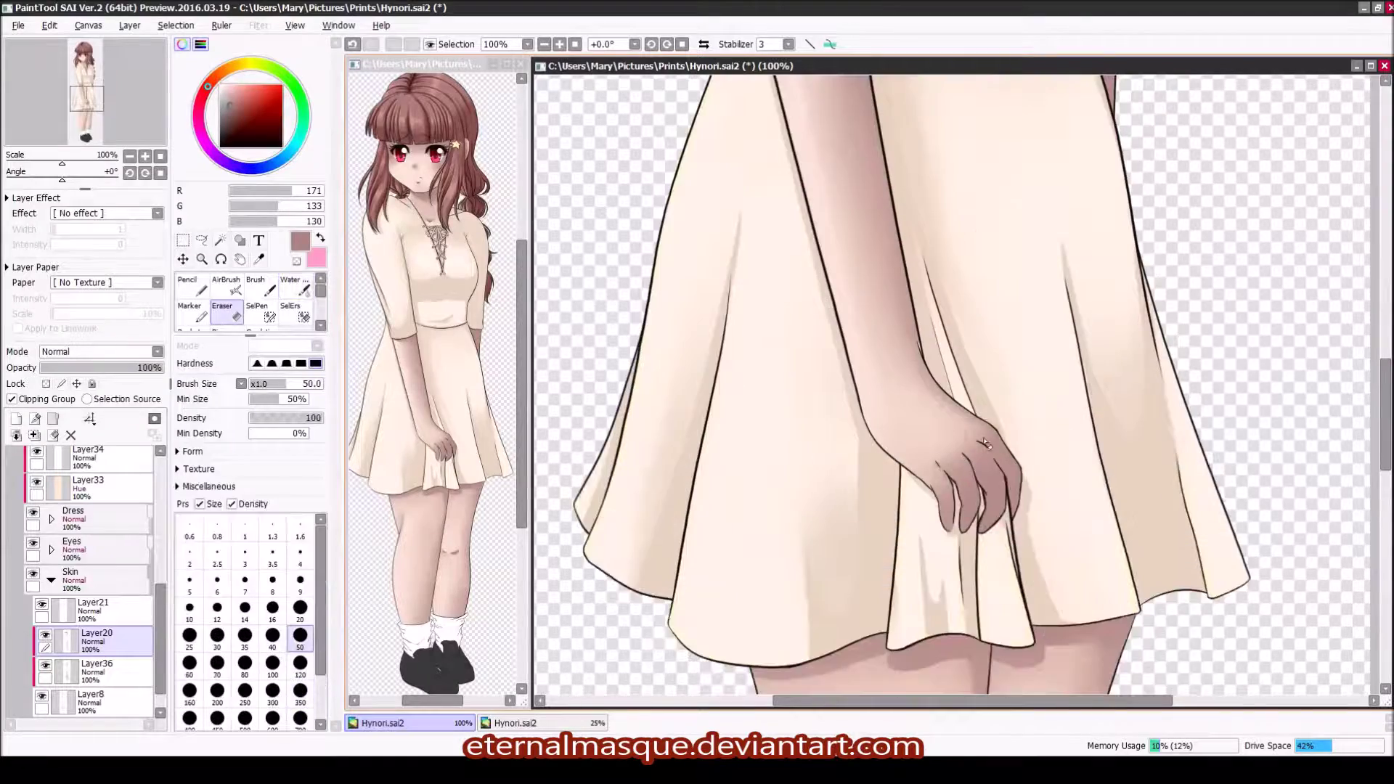
pyautogui.press('w')
pyautogui.press('pagedown')
pyautogui.scroll(-3, 1080, 402)
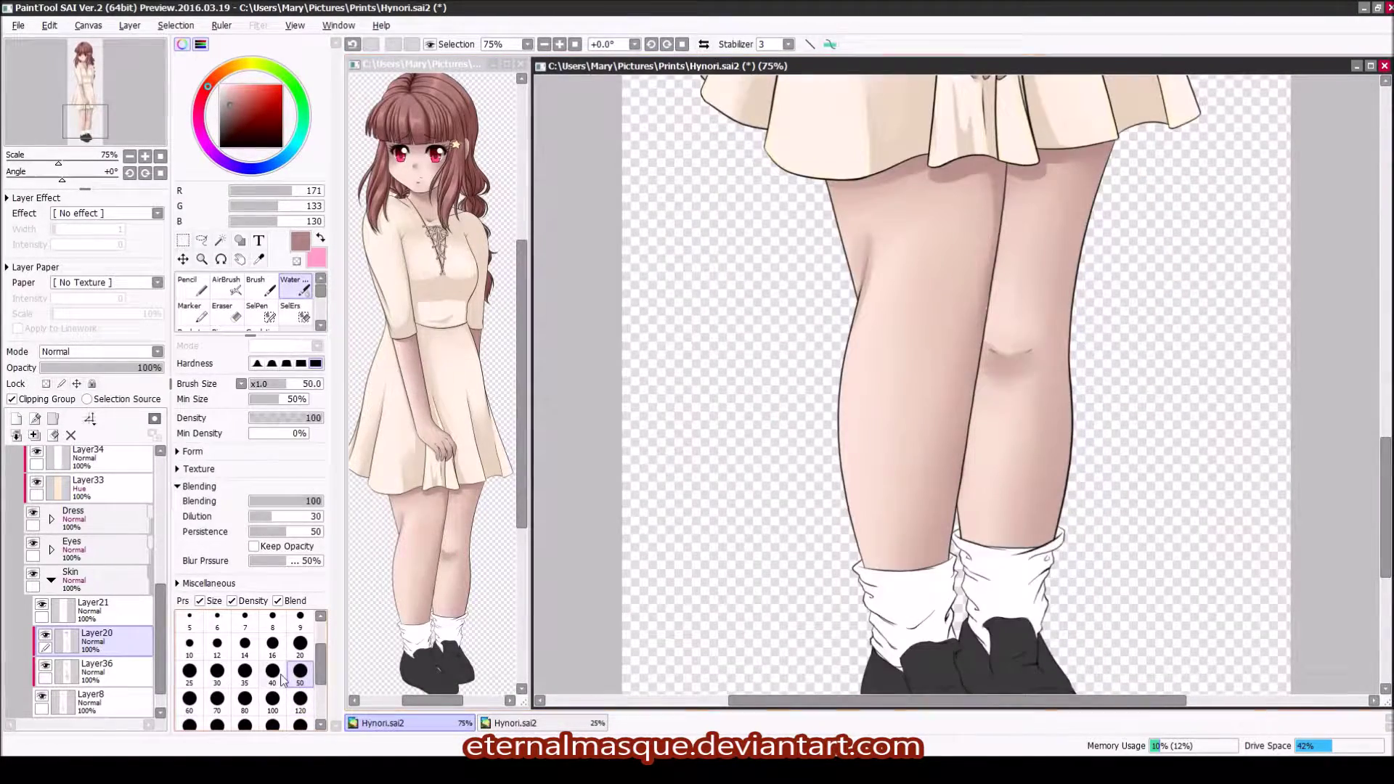
# Step: Add a clipped reddish fill layer over the skin shading, compare it on and off in Hue mode, and adjust the tint in Color mode
pyautogui.click(16, 419)
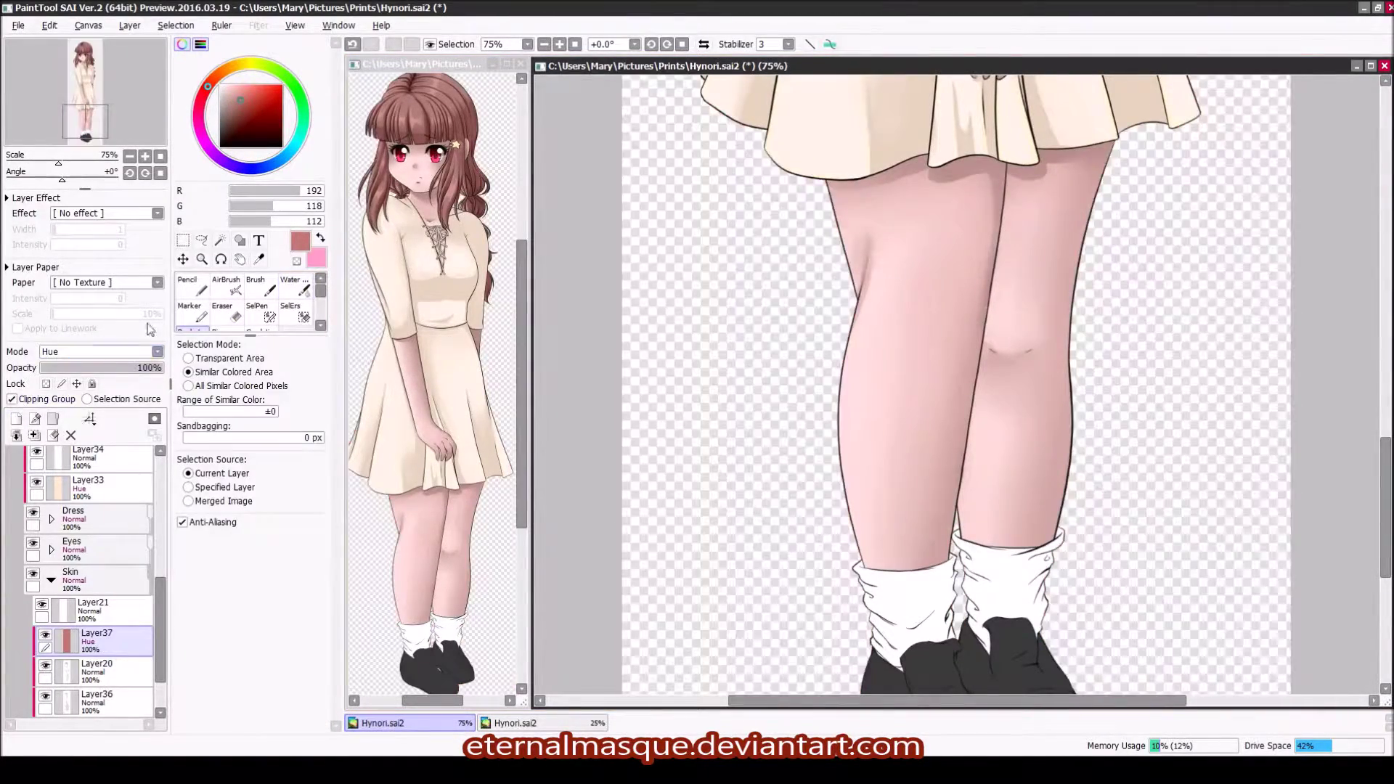
pyautogui.click(45, 634)
pyautogui.click(45, 634)
pyautogui.click(45, 634)
pyautogui.click(45, 635)
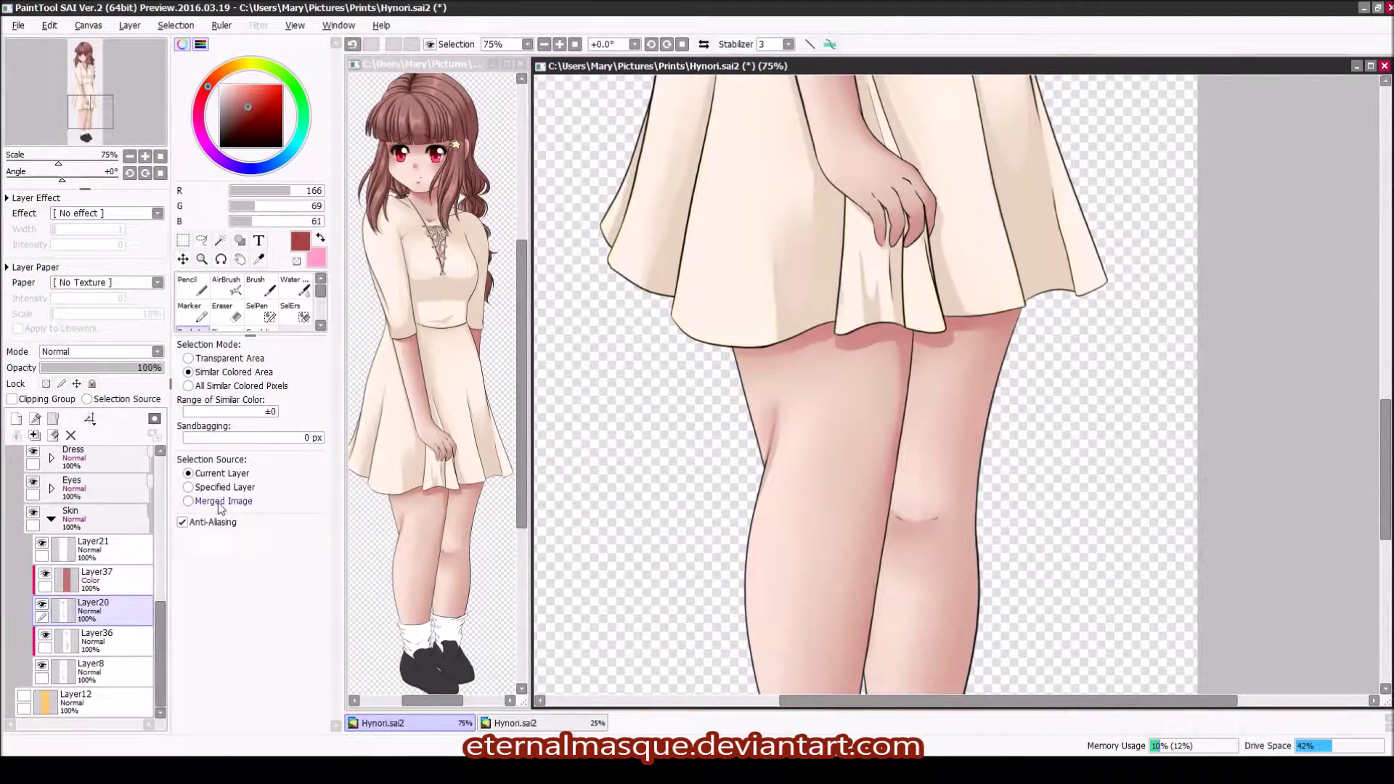
pyautogui.hotkey('ctrl', 'z')
pyautogui.click(248, 117)
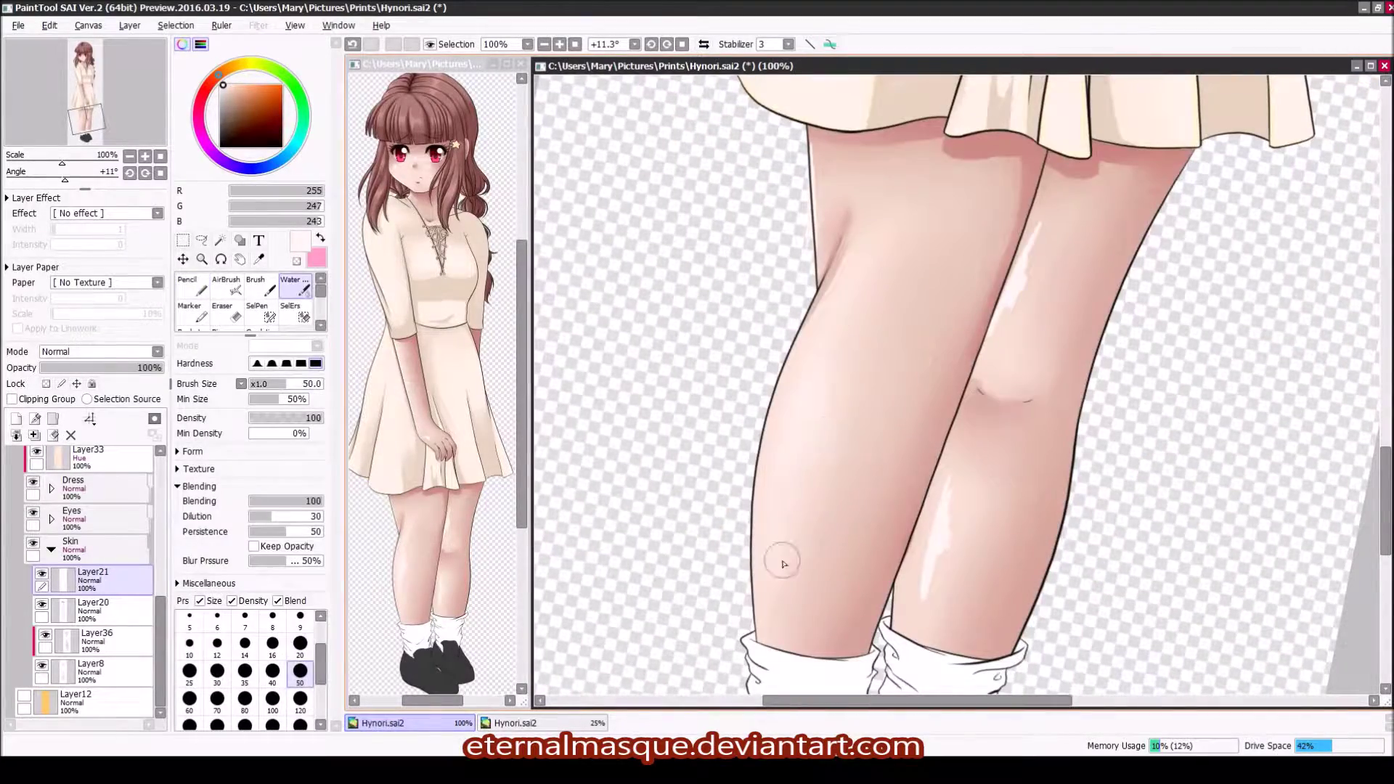
# Step: Paint and blend near-white (255, 247, 243) highlights on the legs and cheeks with the Water brush at size 50
pyautogui.moveTo(784, 564); pyautogui.dragTo(835, 407)
pyautogui.moveTo(966, 501); pyautogui.dragTo(1016, 435)
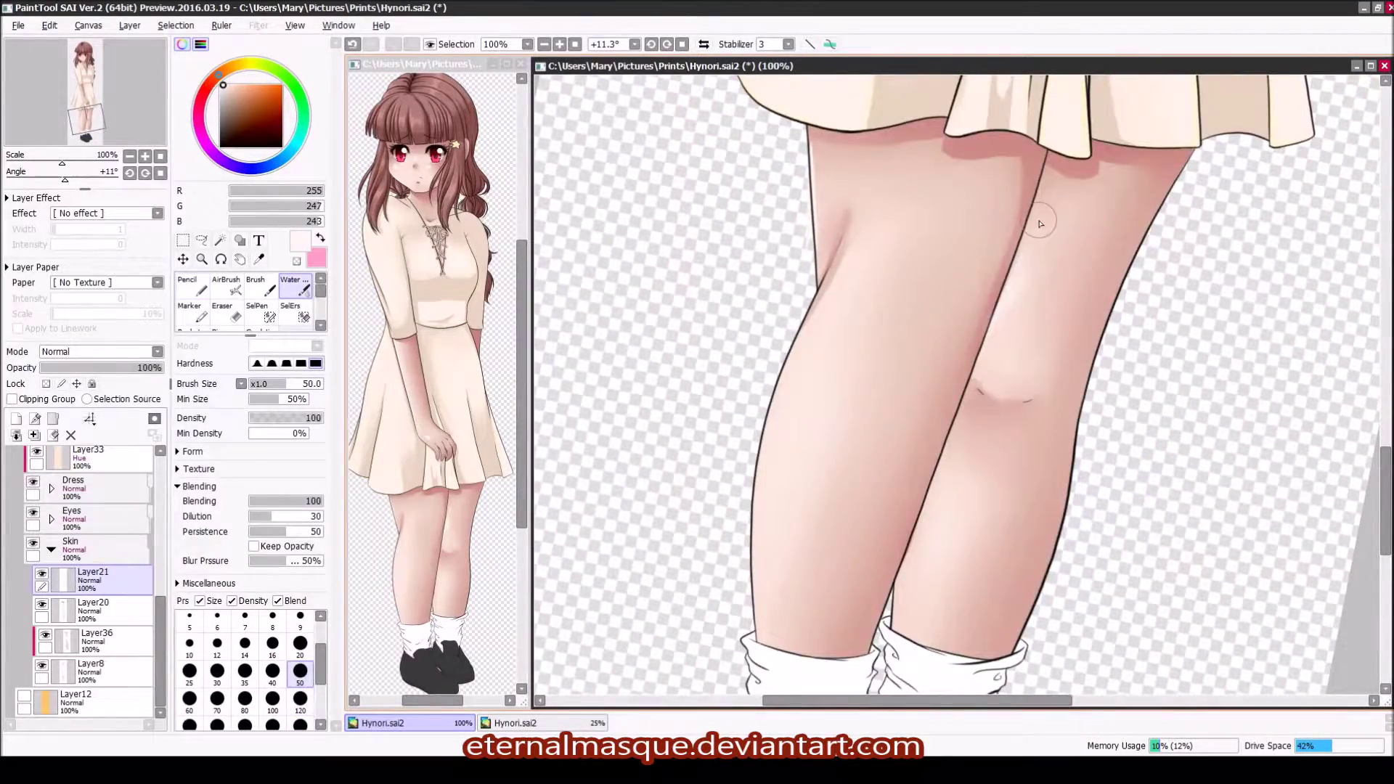
pyautogui.press('Home')
pyautogui.scroll(10, 944, 363)
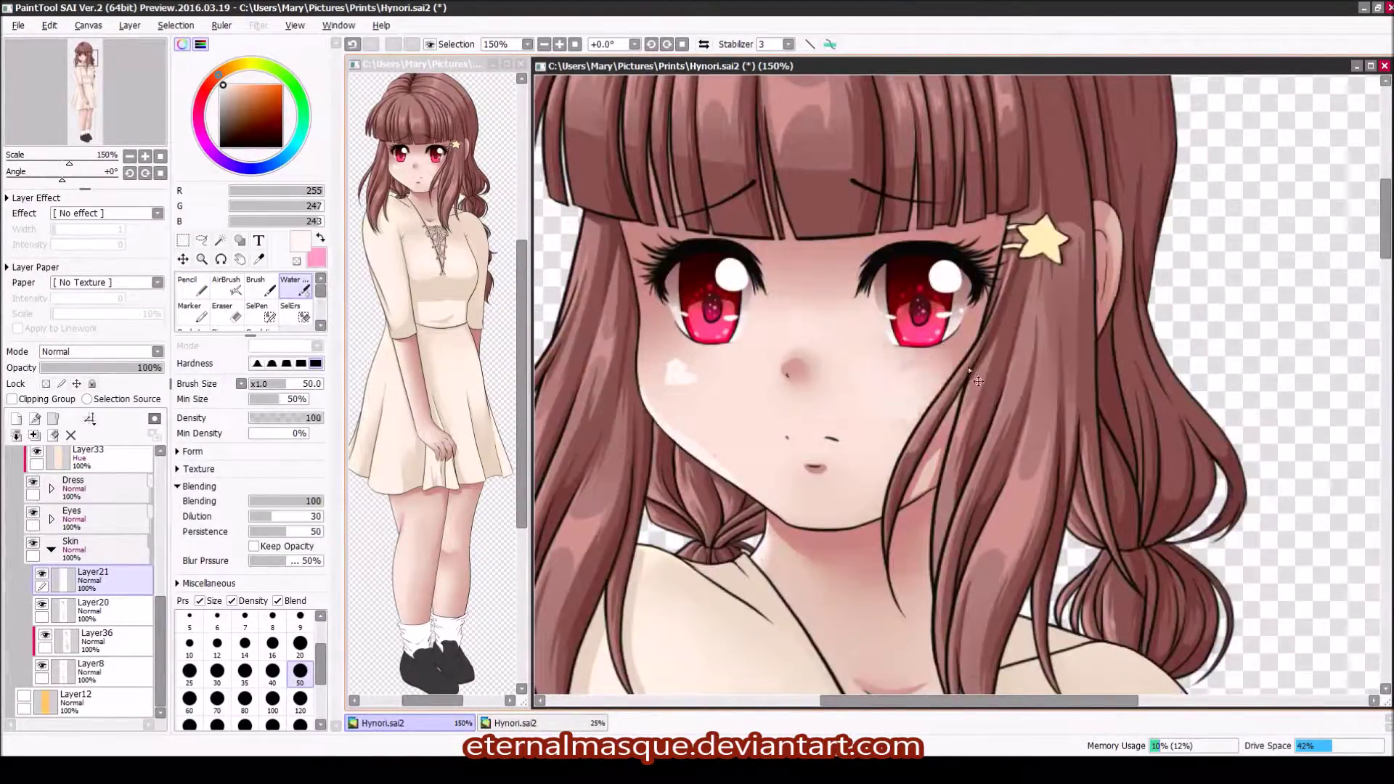
pyautogui.moveTo(944, 377); pyautogui.dragTo(900, 407)
pyautogui.moveTo(726, 363); pyautogui.dragTo(675, 392)
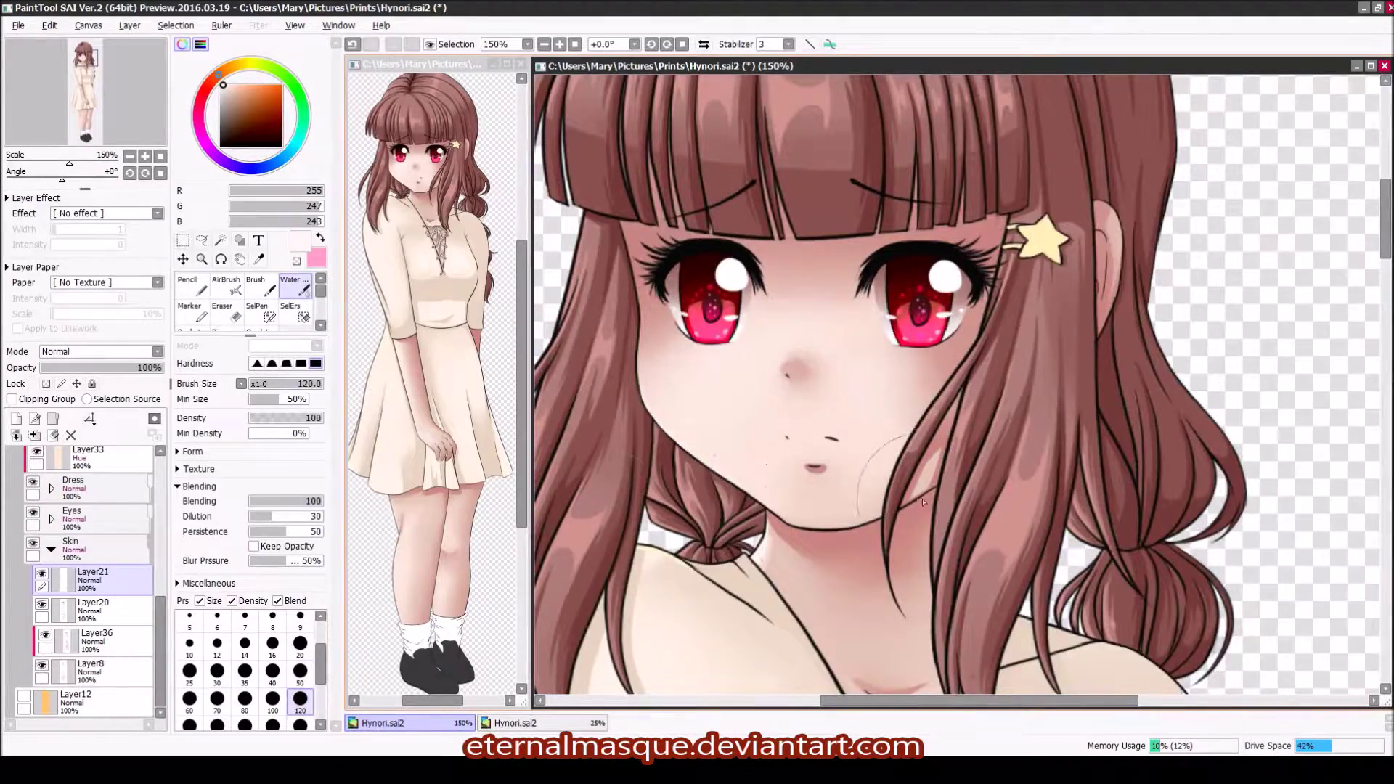
# Step: Add a layer above the skin highlights and brush a soft pink (240, 168, 160) blush on the cheeks at size 120
pyautogui.press(']')
pyautogui.press(']')
pyautogui.press(']')
pyautogui.press(']')
pyautogui.press(']')
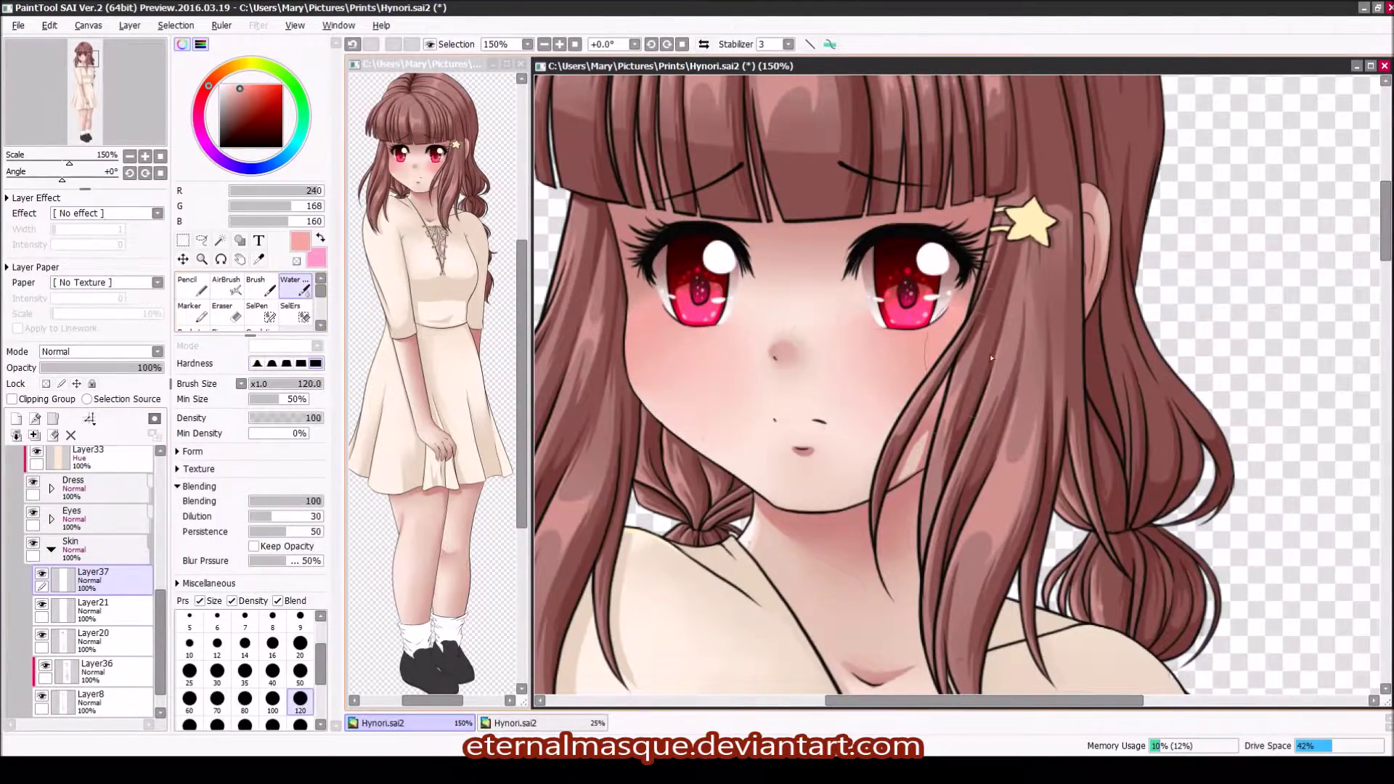
pyautogui.moveTo(872, 334)
pyautogui.mouseDown()
pyautogui.moveTo(846, 421)
pyautogui.moveTo(857, 414)
pyautogui.mouseUp()
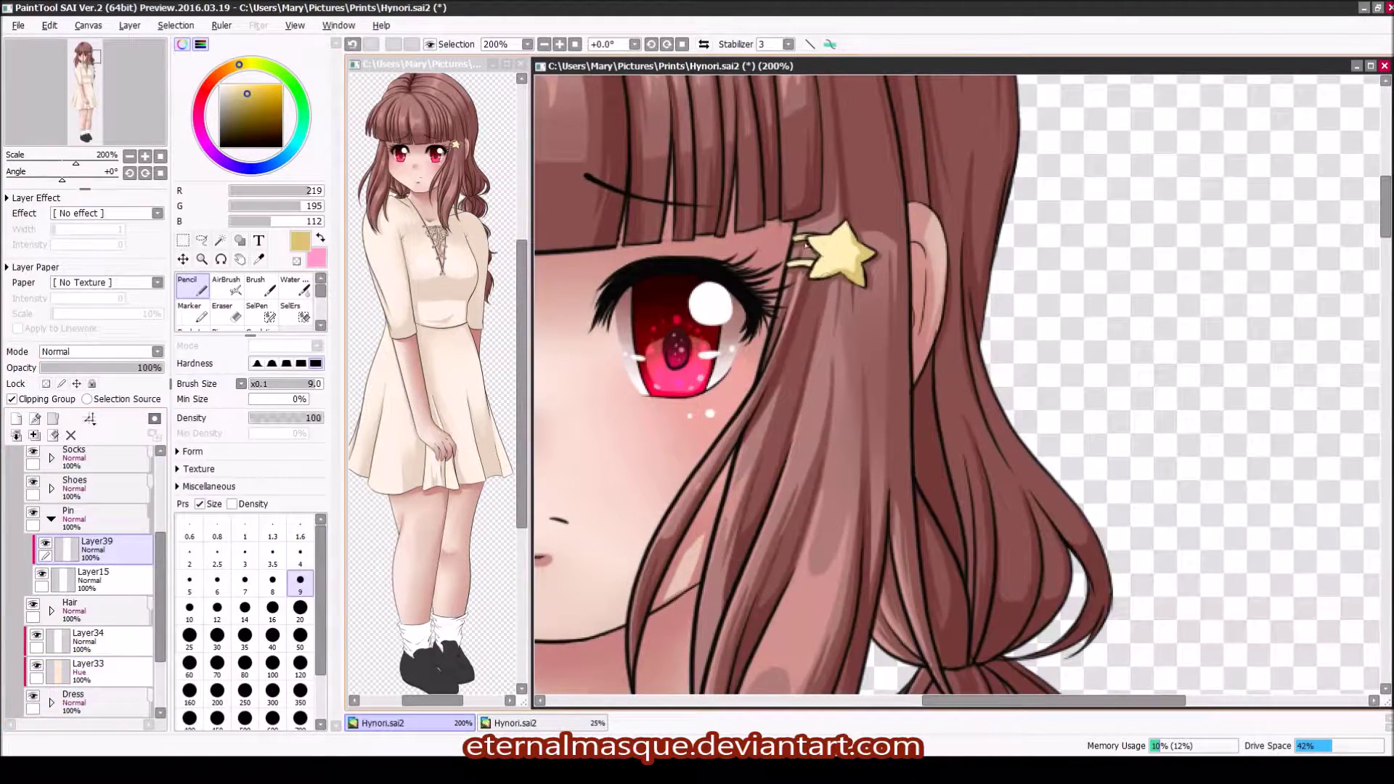
# Step: Shade the star hair pin with golden tones on a clipped layer, blending with the Water brush at size 20
pyautogui.press('w')
pyautogui.moveTo(835, 247)
pyautogui.mouseDown()
pyautogui.moveTo(875, 258)
pyautogui.moveTo(818, 284)
pyautogui.moveTo(872, 279)
pyautogui.moveTo(871, 305)
pyautogui.moveTo(854, 253)
pyautogui.mouseUp()
pyautogui.keyDown('alt'); pyautogui.click(864, 268); pyautogui.keyUp('alt')
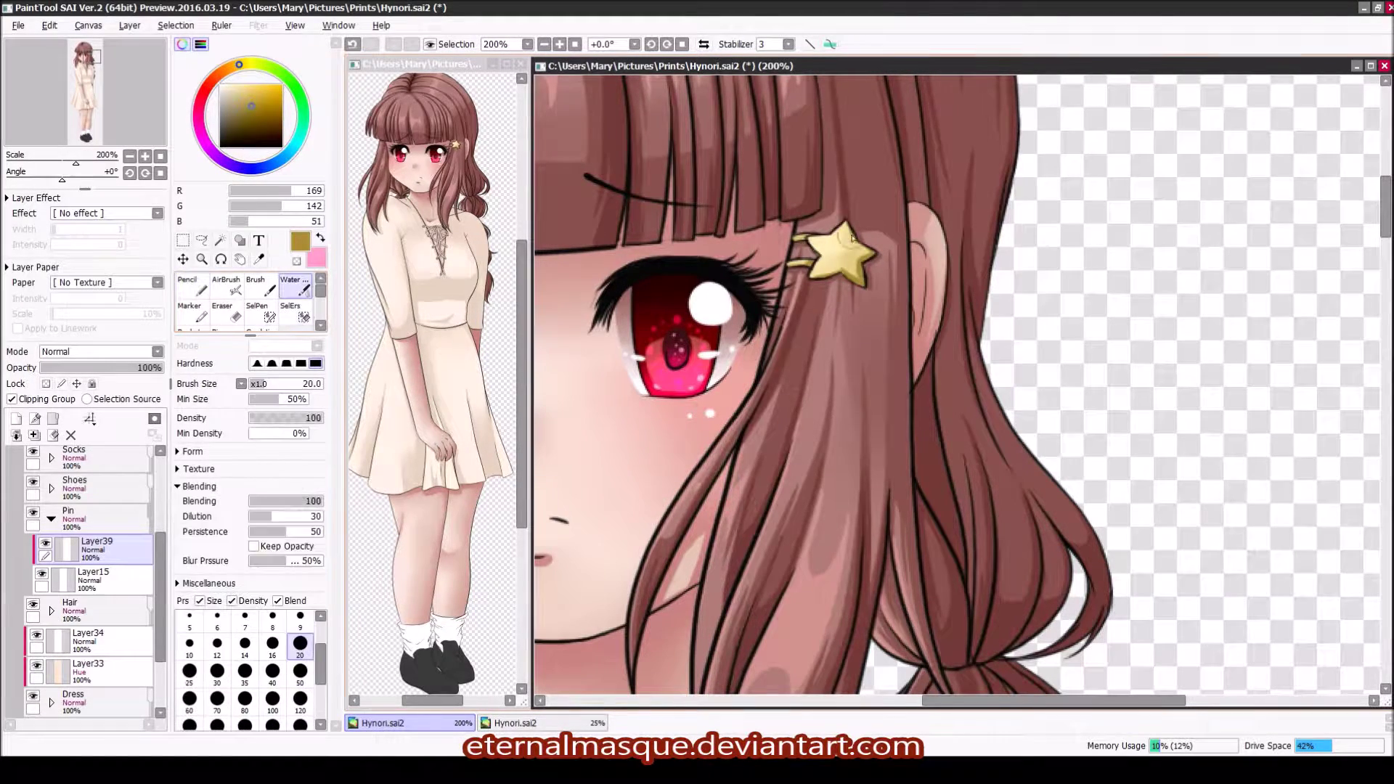
# Step: Add a clipped layer above the pin's shading and paint pale yellow highlights on the star with the Pencil
pyautogui.click(16, 418)
pyautogui.click(187, 287)
pyautogui.click(234, 85)
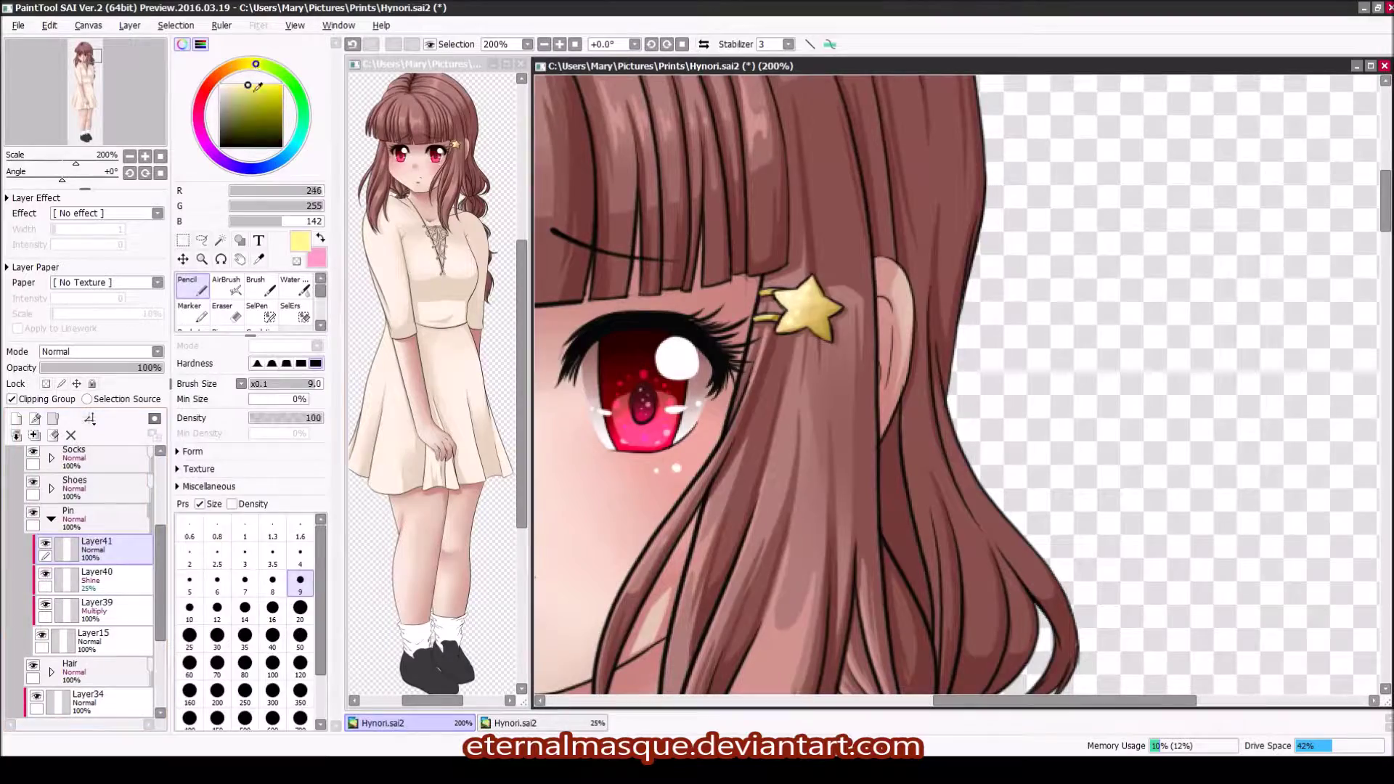
pyautogui.click(36, 513)
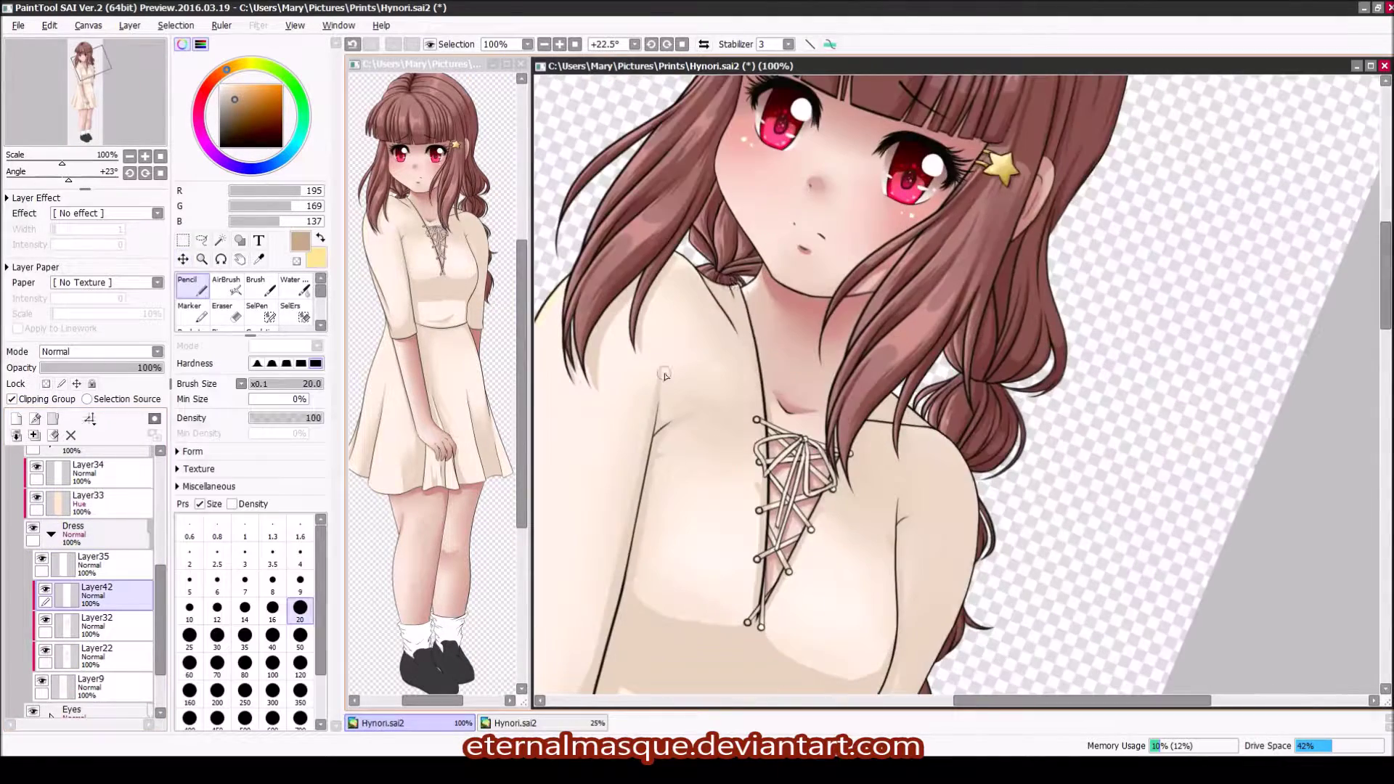
# Step: Shade the collar and neckline of the dress with darker tan (195, 169, 137) using the Pencil at size 9
pyautogui.press('[')
pyautogui.press('[')
pyautogui.press('[')
pyautogui.press('[')
pyautogui.press('[')
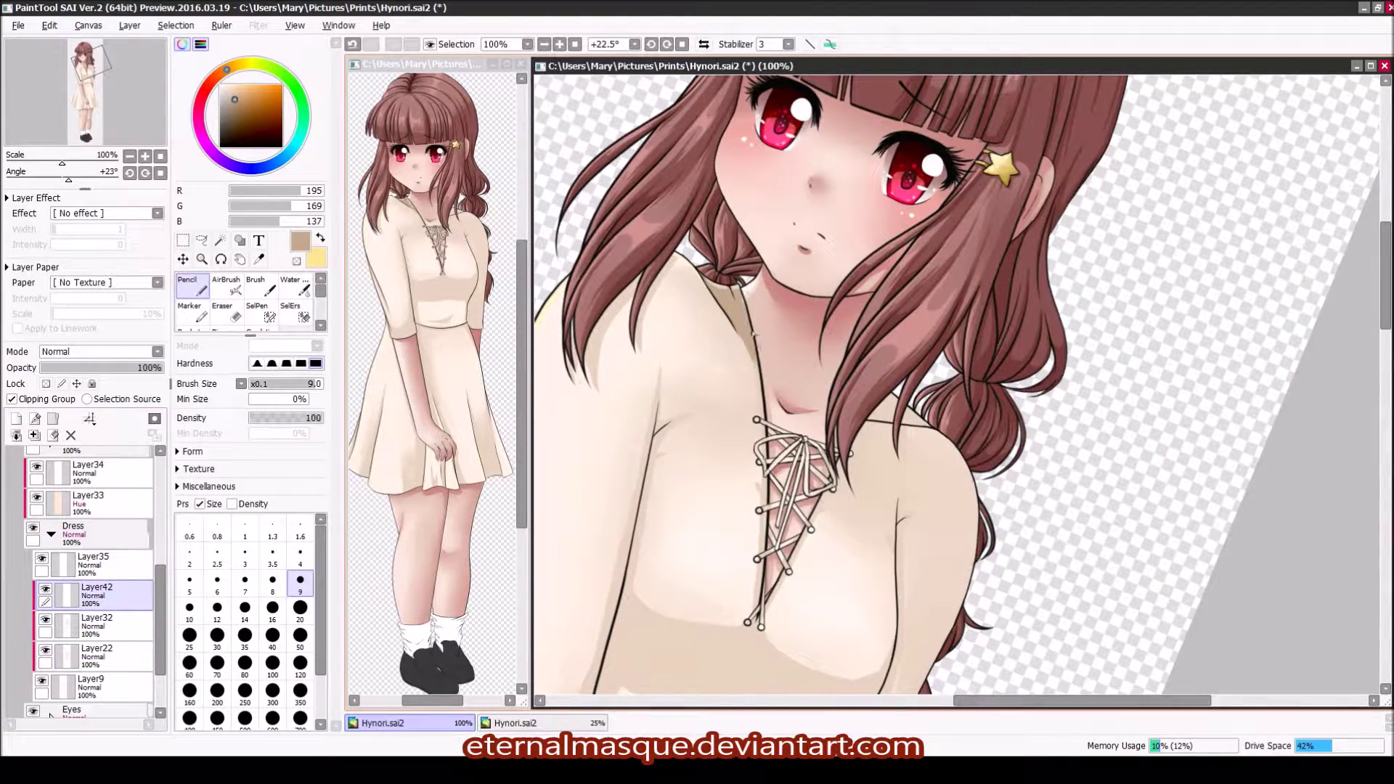
pyautogui.press('End')
pyautogui.scroll(-5, 871, 472)
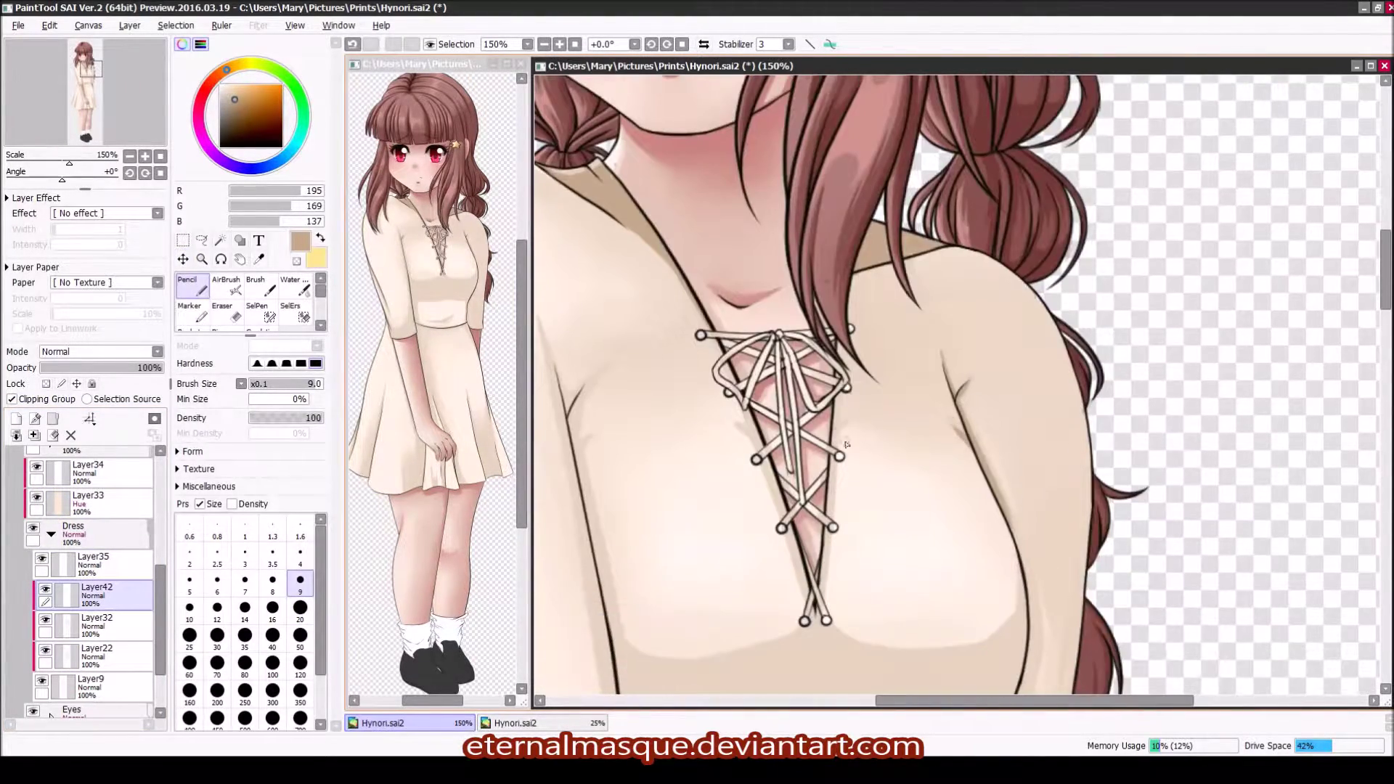
# Step: Outline and fill the tan shadow beneath the bust across the dress bodice
pyautogui.scroll(-5, 571, 425)
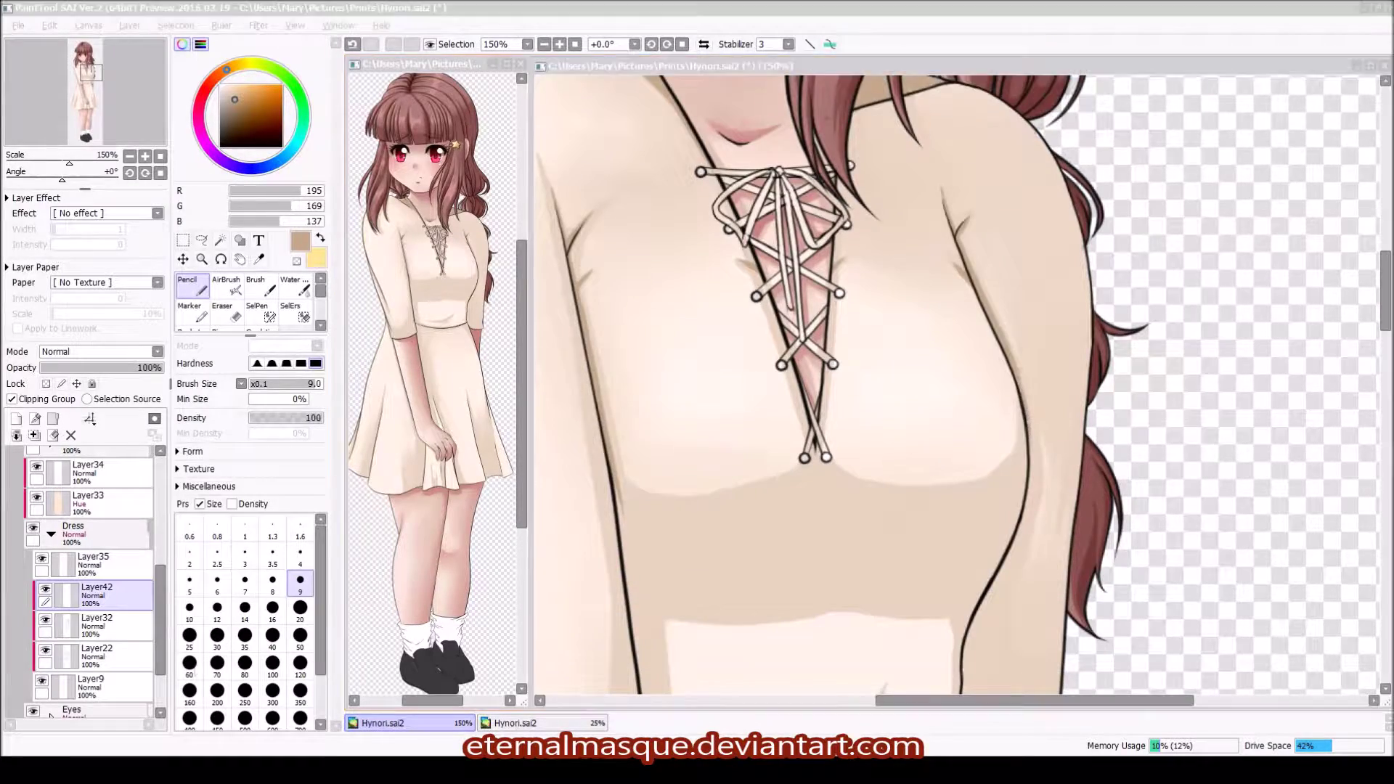
pyautogui.moveTo(1017, 515); pyautogui.dragTo(799, 232)
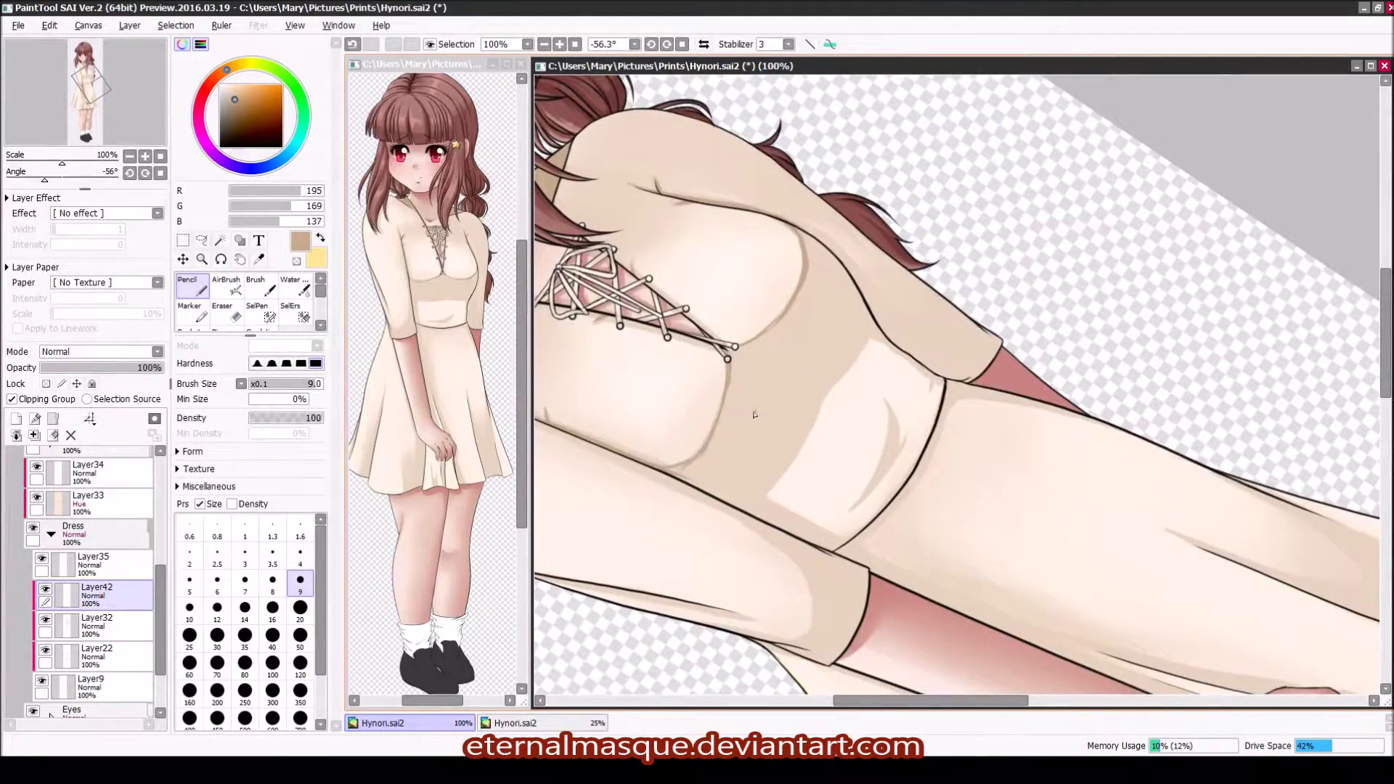
pyautogui.press('End')
pyautogui.moveTo(788, 452); pyautogui.dragTo(1155, 428)
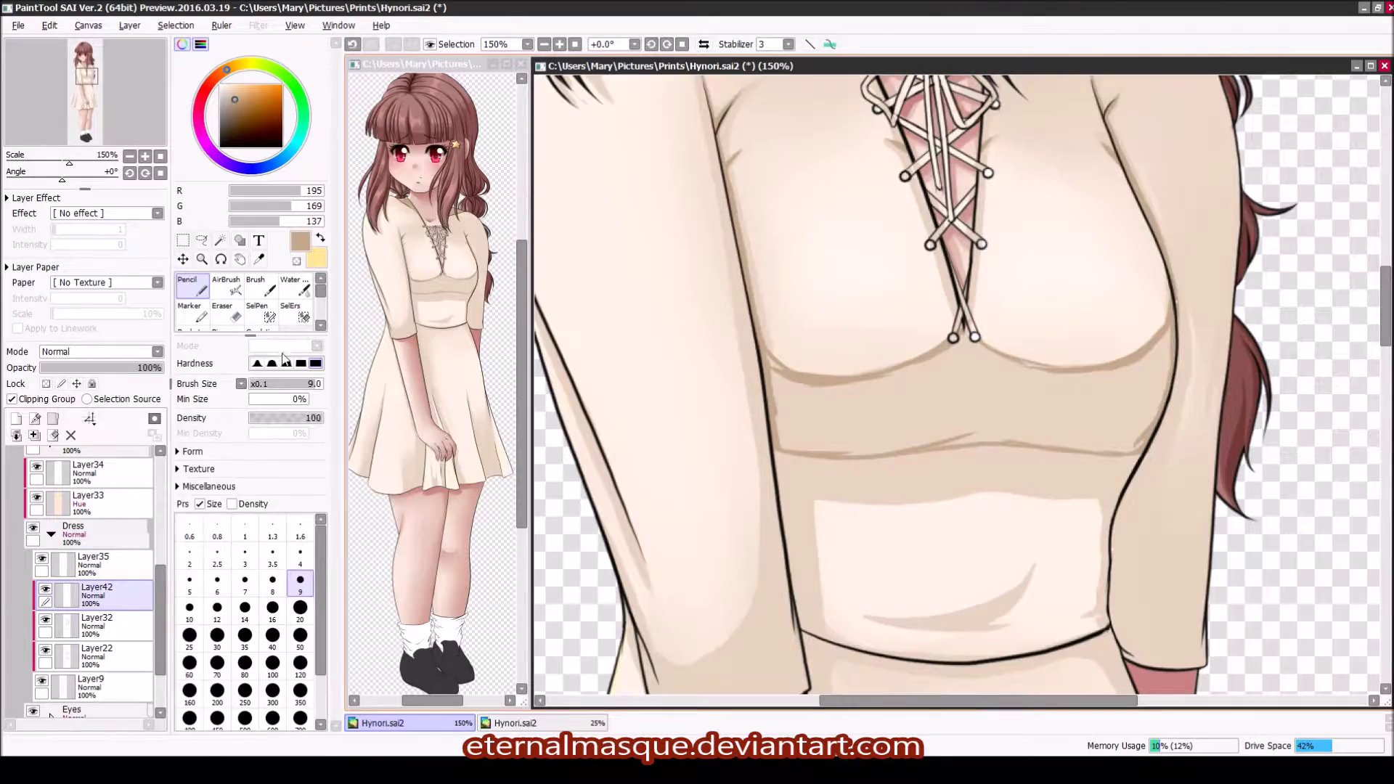
pyautogui.moveTo(1063, 375)
pyautogui.mouseDown()
pyautogui.moveTo(825, 386)
pyautogui.moveTo(795, 448)
pyautogui.mouseUp()
pyautogui.moveTo(998, 440); pyautogui.dragTo(1129, 347)
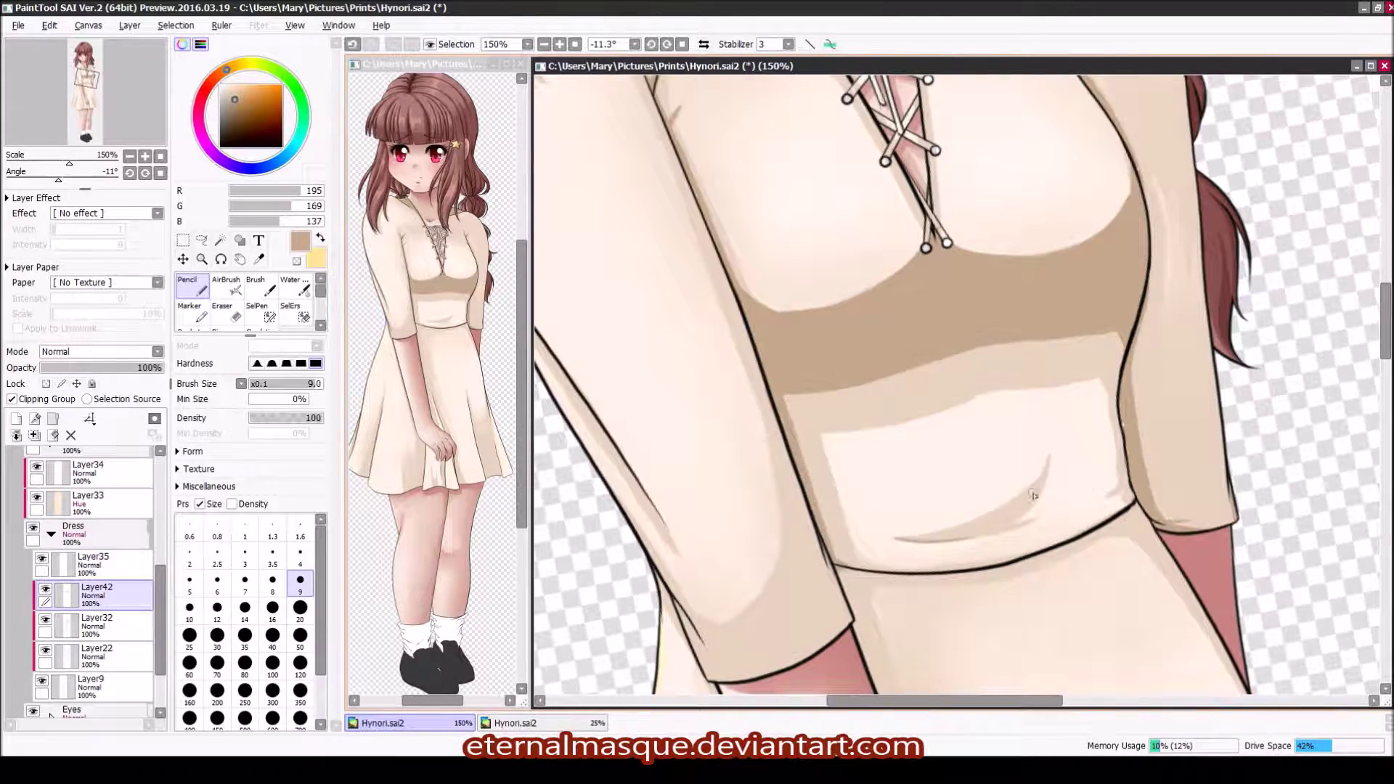
# Step: Paint tan shadows along the bodice fold and the waist seam of the dress
pyautogui.scroll(-5, 1014, 524)
pyautogui.scroll(6, 944, 406)
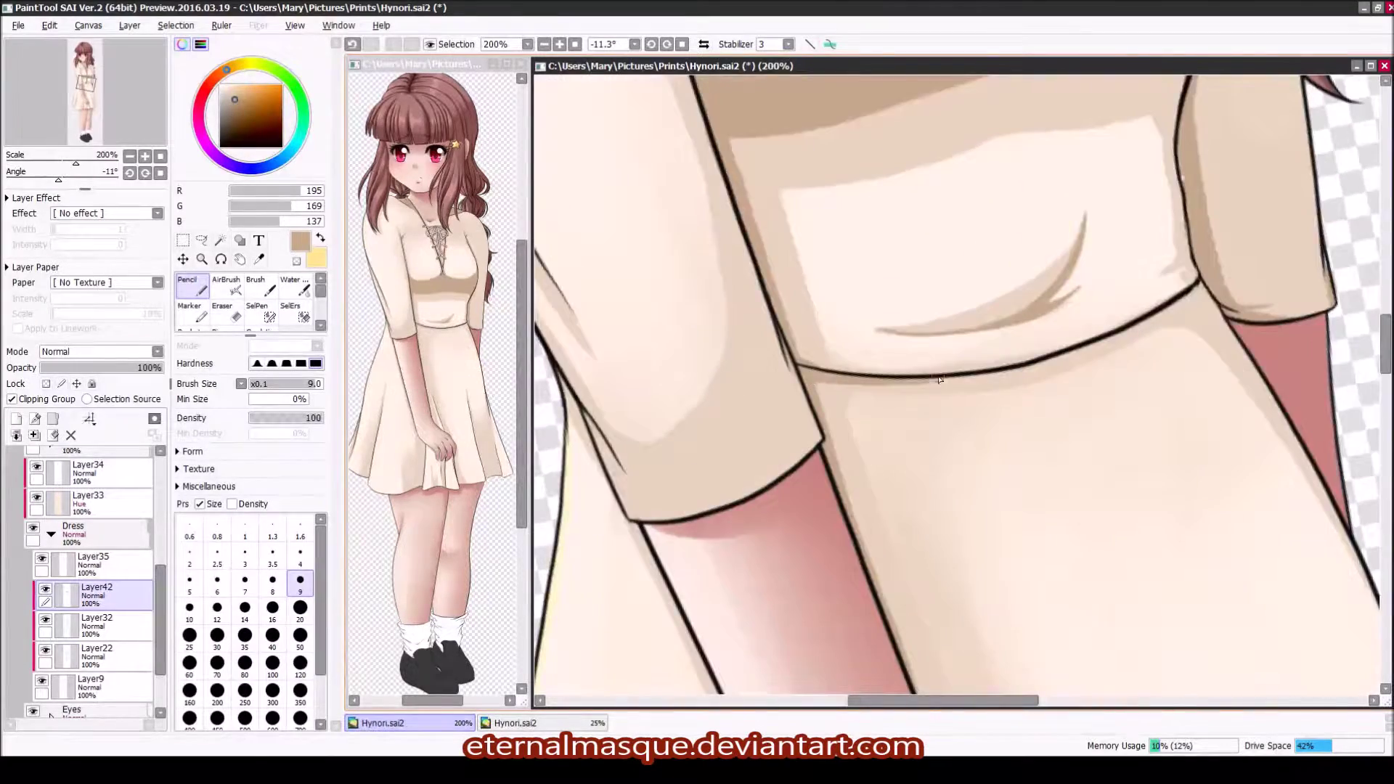
pyautogui.press('Home')
# Step: Shade the folds on the right side of the skirt with tan using the Pencil at size 20
pyautogui.scroll(-2, 1062, 321)
pyautogui.moveTo(944, 436); pyautogui.dragTo(945, 218)
pyautogui.moveTo(1031, 422); pyautogui.dragTo(1067, 639)
pyautogui.moveTo(1096, 421)
pyautogui.mouseDown()
pyautogui.moveTo(1120, 446)
pyautogui.moveTo(1090, 610)
pyautogui.mouseUp()
pyautogui.moveTo(1100, 327)
pyautogui.mouseDown()
pyautogui.moveTo(1114, 435)
pyautogui.moveTo(1082, 596)
pyautogui.mouseUp()
pyautogui.moveTo(1002, 320); pyautogui.dragTo(1067, 581)
pyautogui.moveTo(1031, 407); pyautogui.dragTo(1089, 573)
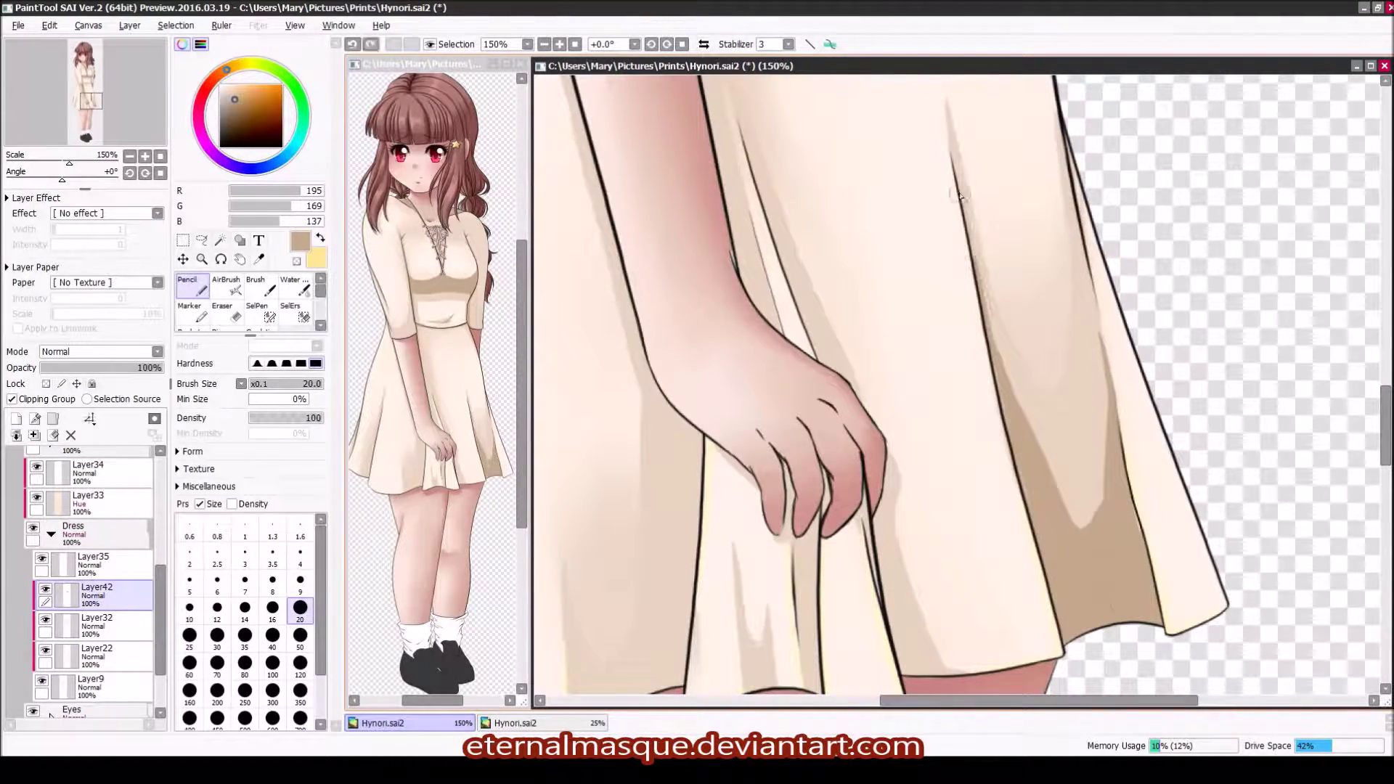
# Step: Paint tan shadows in the skirt folds beneath the hand and across the left side of the skirt
pyautogui.moveTo(902, 513)
pyautogui.mouseDown()
pyautogui.moveTo(793, 477)
pyautogui.moveTo(814, 668)
pyautogui.mouseUp()
pyautogui.moveTo(687, 392); pyautogui.dragTo(676, 664)
pyautogui.moveTo(653, 435); pyautogui.dragTo(784, 356)
pyautogui.moveTo(581, 436); pyautogui.dragTo(626, 605)
pyautogui.moveTo(639, 435); pyautogui.dragTo(821, 570)
pyautogui.moveTo(573, 146); pyautogui.dragTo(654, 429)
pyautogui.moveTo(675, 348); pyautogui.dragTo(726, 530)
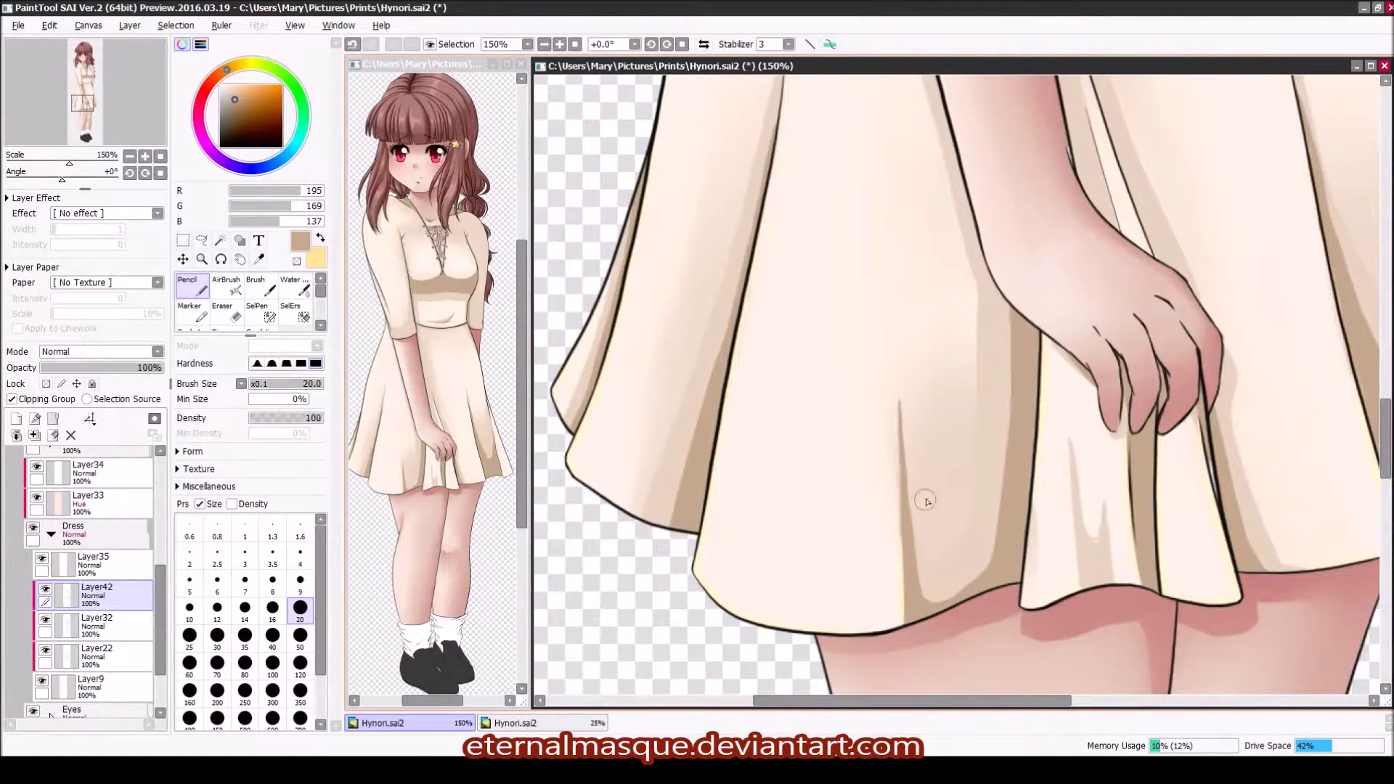
# Step: Shade the laces and bow on the chest with tan using the Pencil at size 9
pyautogui.scroll(5, 899, 398)
pyautogui.hscroll(-3, 726, 400)
pyautogui.scroll(4, 910, 313)
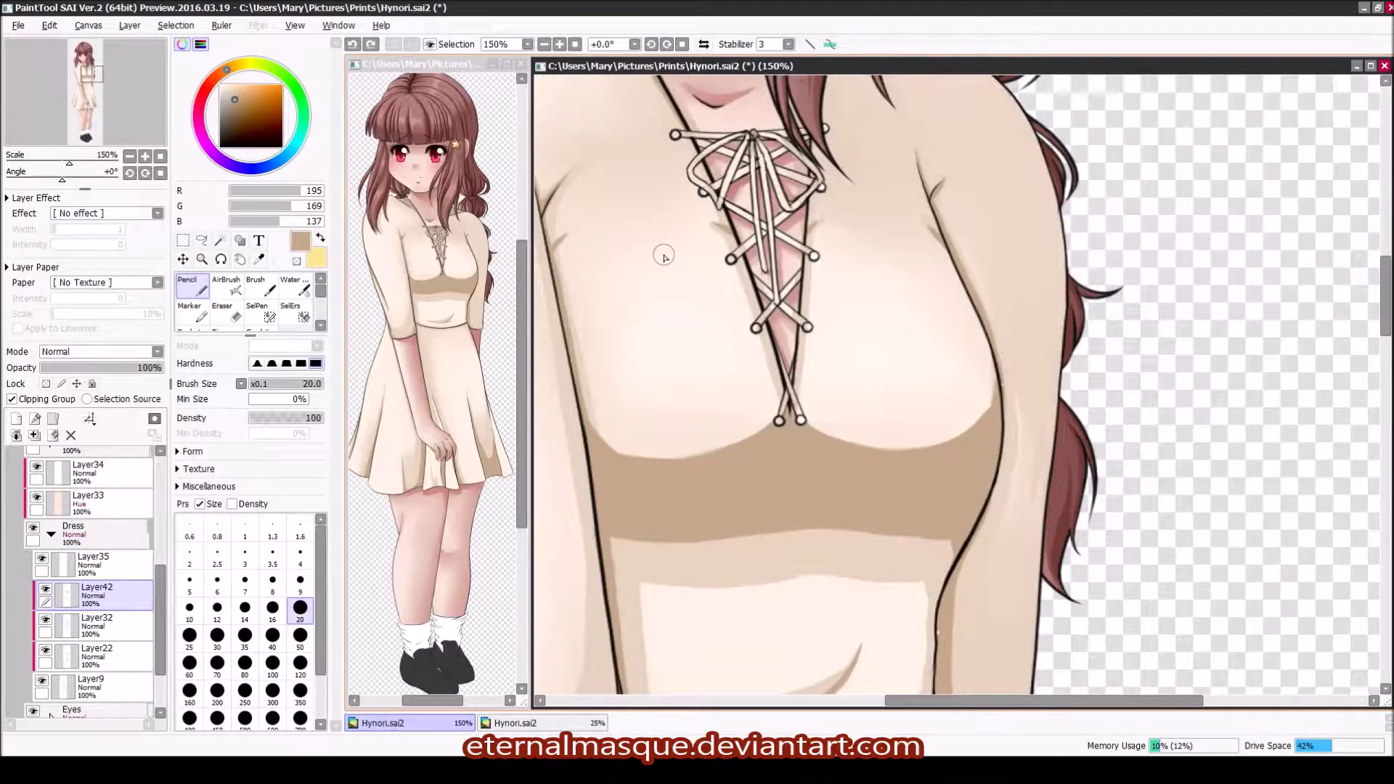
pyautogui.scroll(2, 664, 257)
pyautogui.press('[')
pyautogui.press('[')
pyautogui.press('[')
pyautogui.press('[')
pyautogui.press('[')
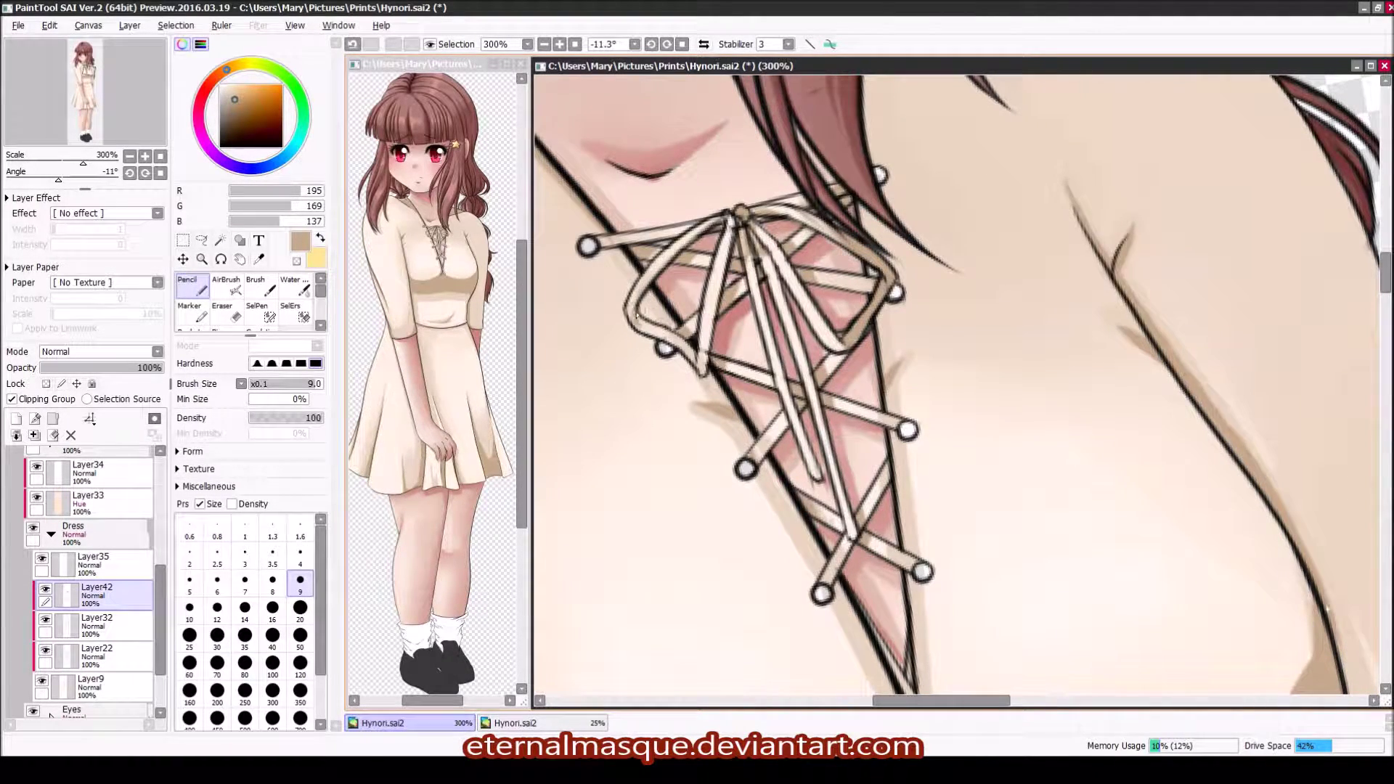
# Step: Add a clipped layer above the darker dress shading and try soft Water brush shading on it, cleaning up with the Eraser
pyautogui.scroll(-4, 681, 229)
pyautogui.press('Delete')
pyautogui.press('w')
pyautogui.hotkey('ctrl', 'shift', 'n')
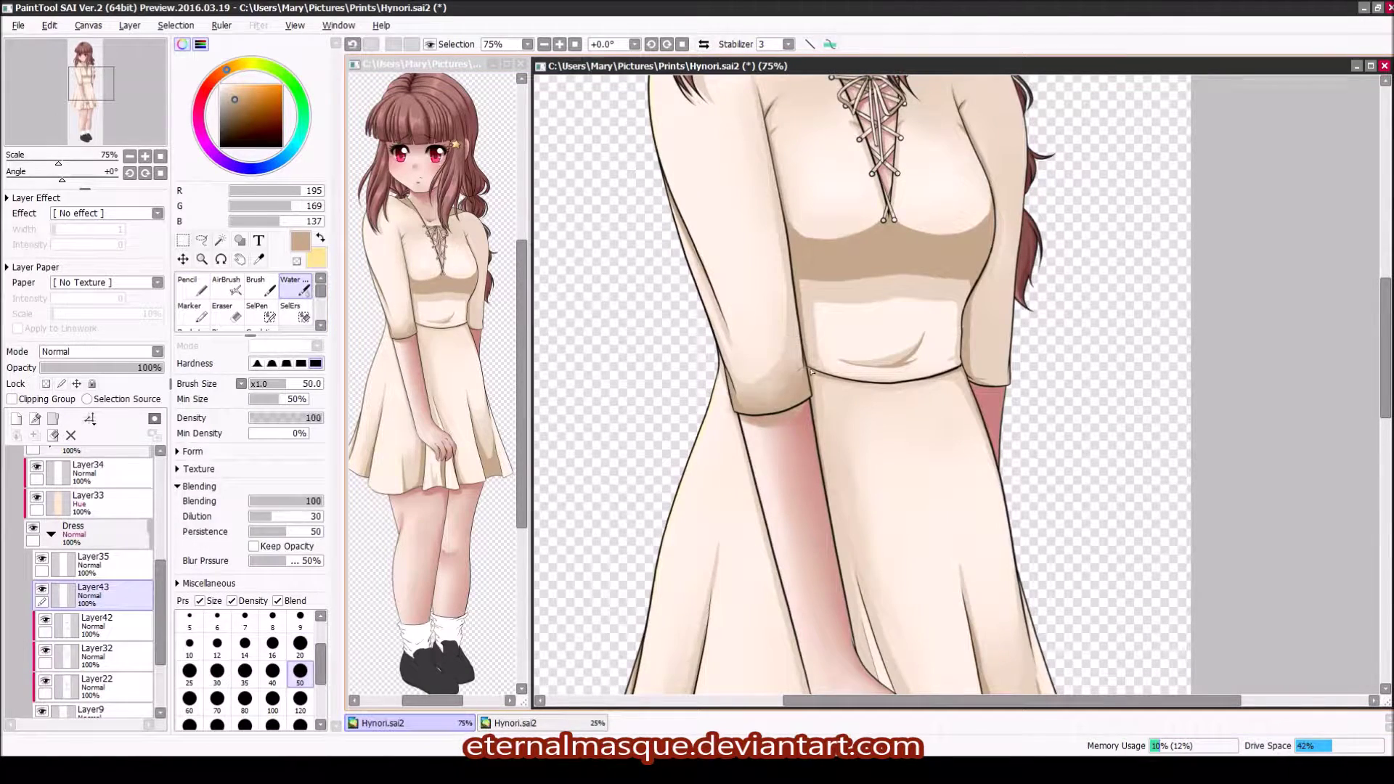
pyautogui.press('e')
pyautogui.hotkey('ctrl', 'alt', 'g')
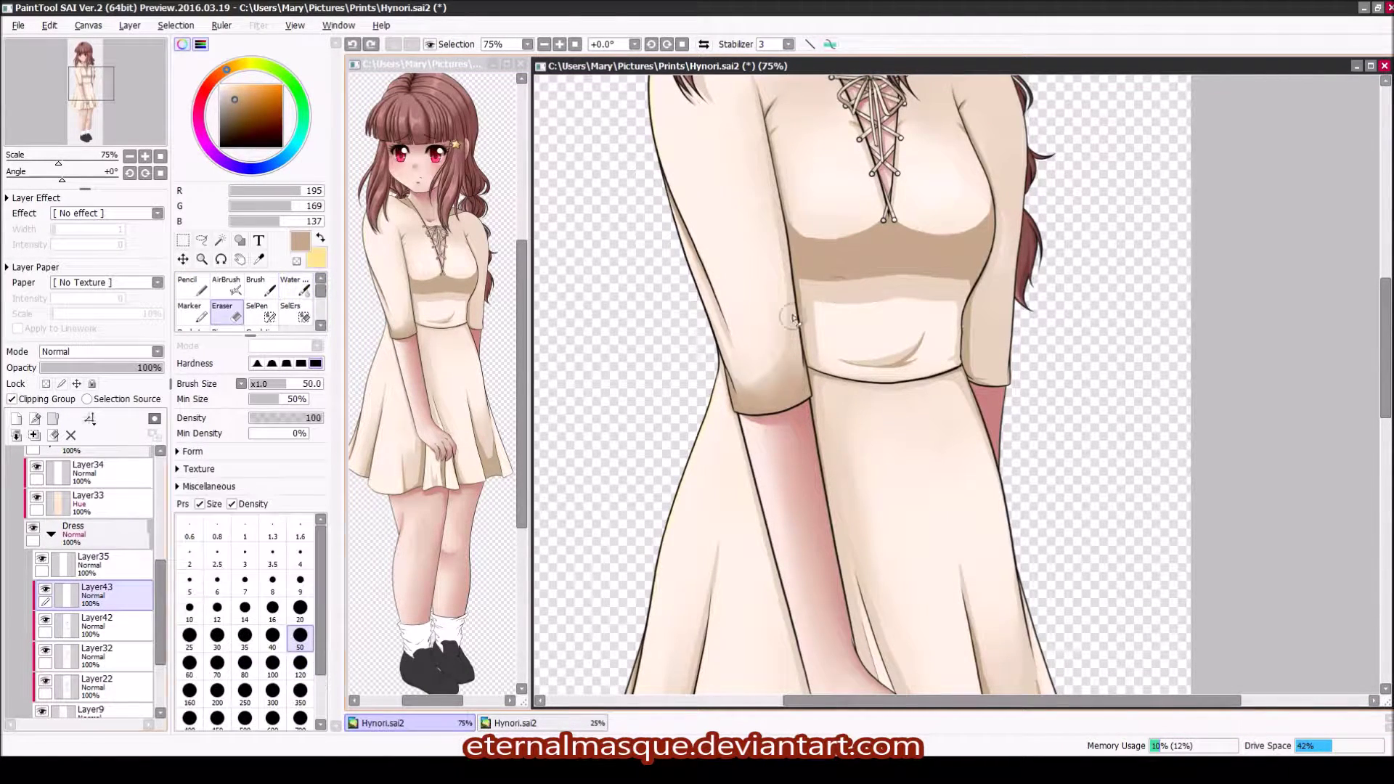
# Step: Blend the darker shadows under the bust and on the skirt on Layer42 with the Water brush at size 50
pyautogui.press('w')
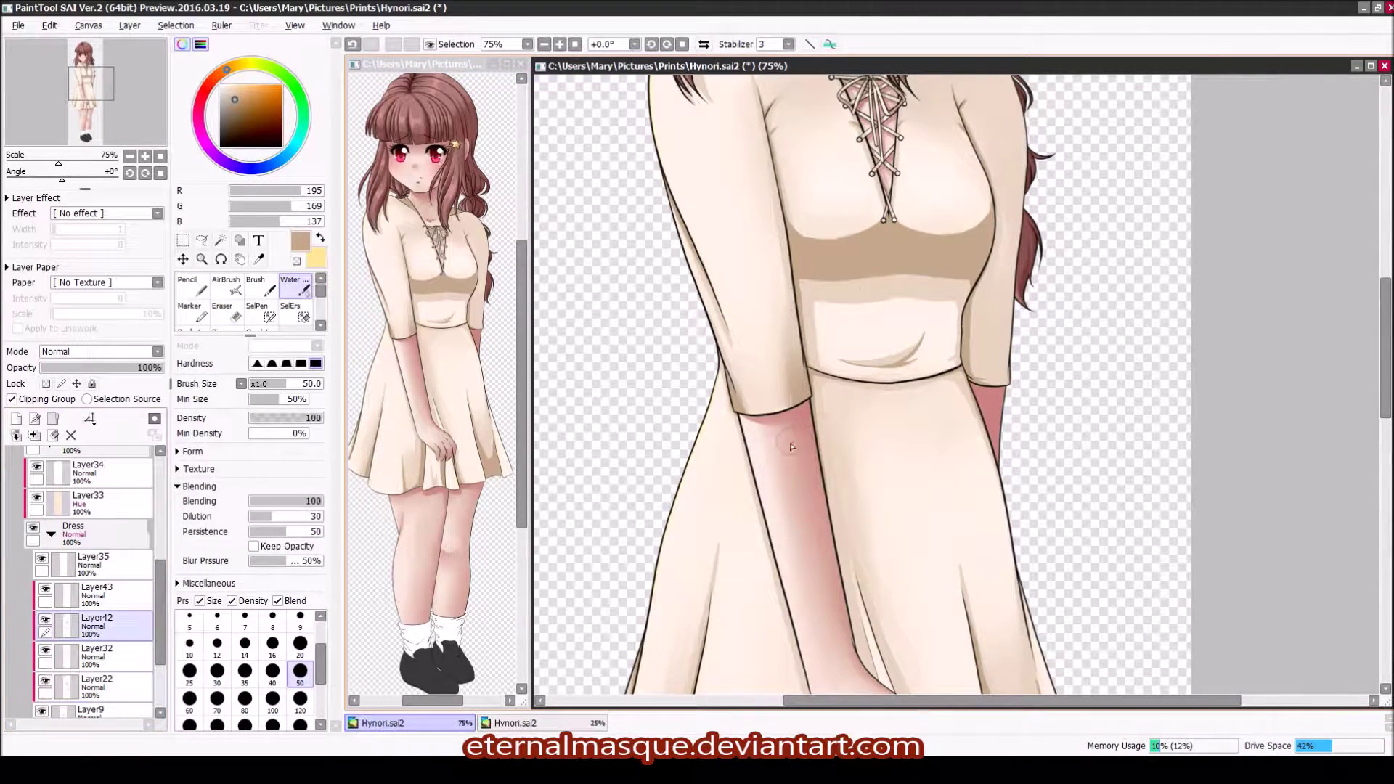
pyautogui.press('e')
pyautogui.press('w')
pyautogui.click(62, 626)
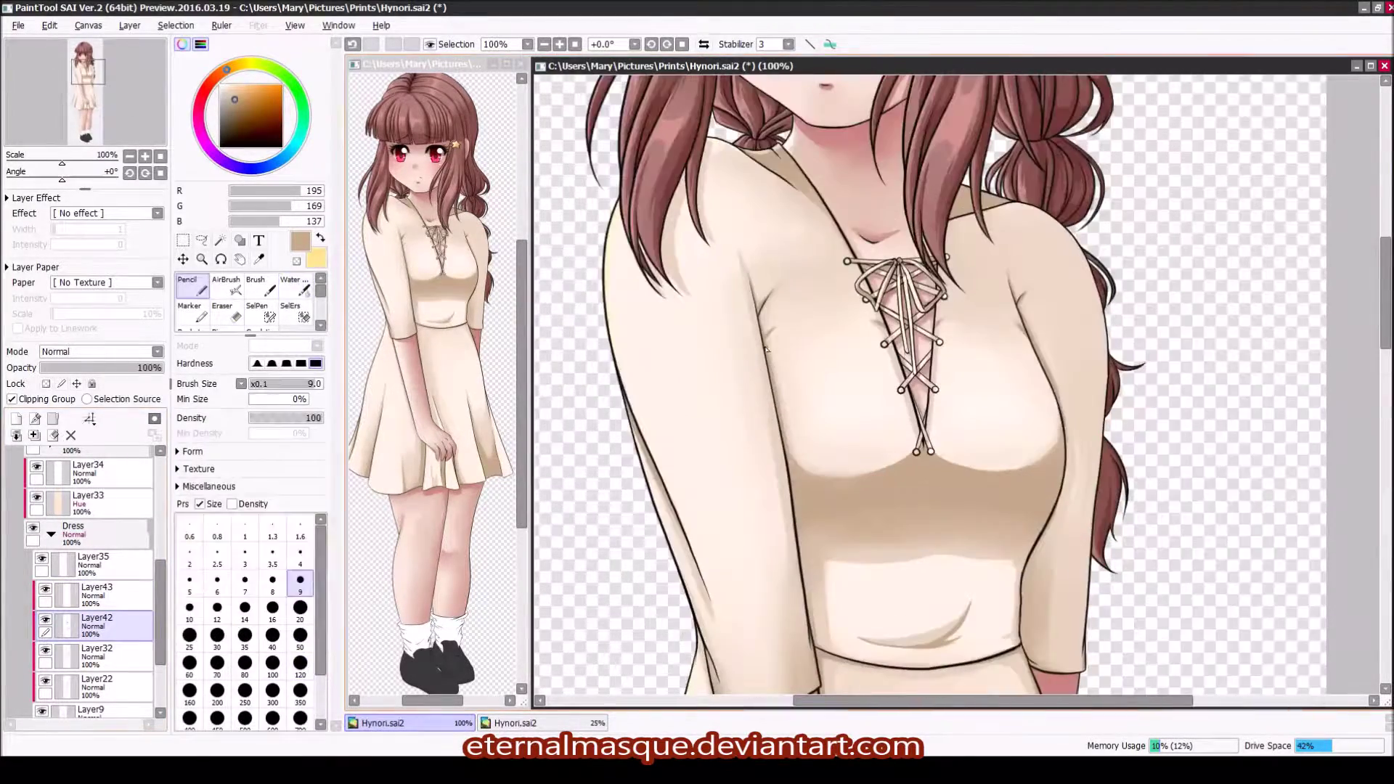
# Step: Paint white highlights on the bust on Layer35 and trim them with the Eraser at size 50
pyautogui.press('e')
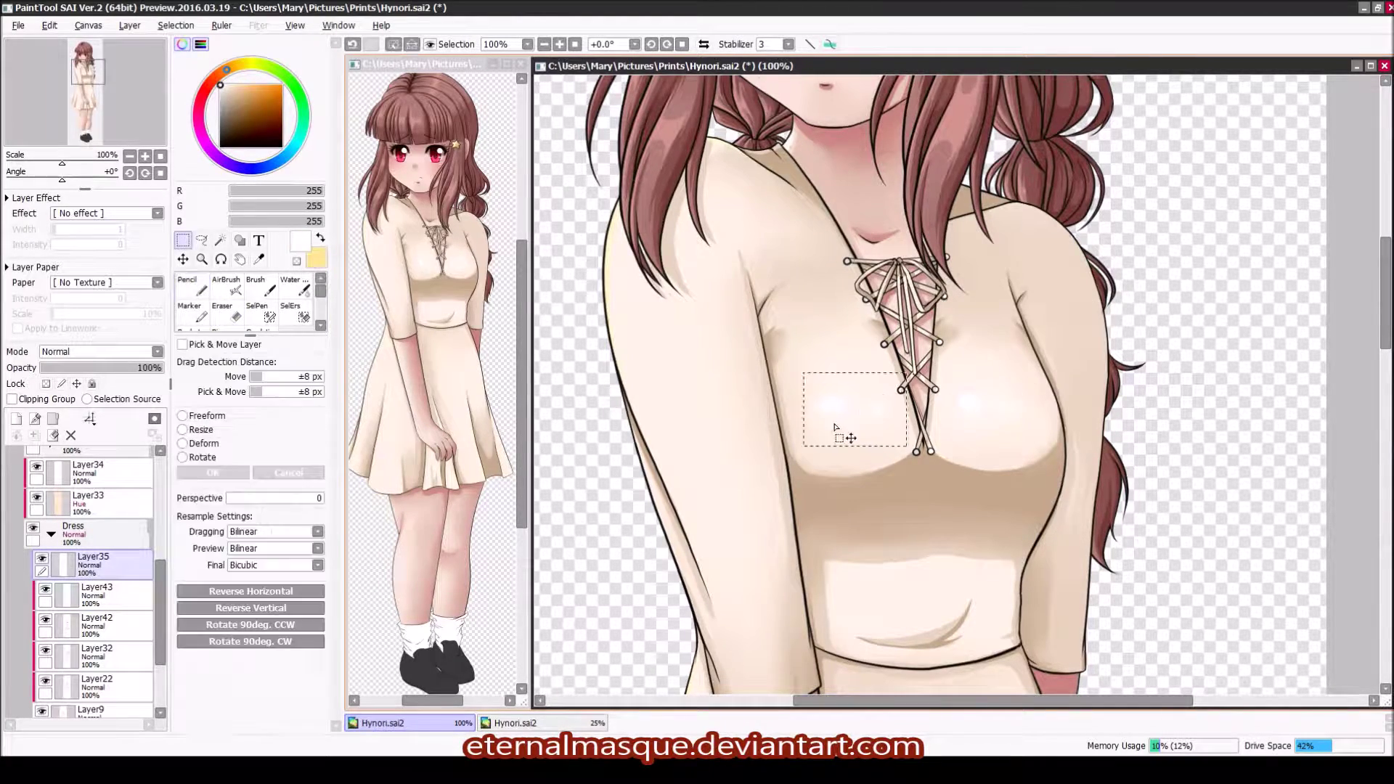
pyautogui.press('a')
pyautogui.hotkey('ctrl', '+')
pyautogui.hotkey('ctrl', '+')
pyautogui.hotkey('ctrl', '+')
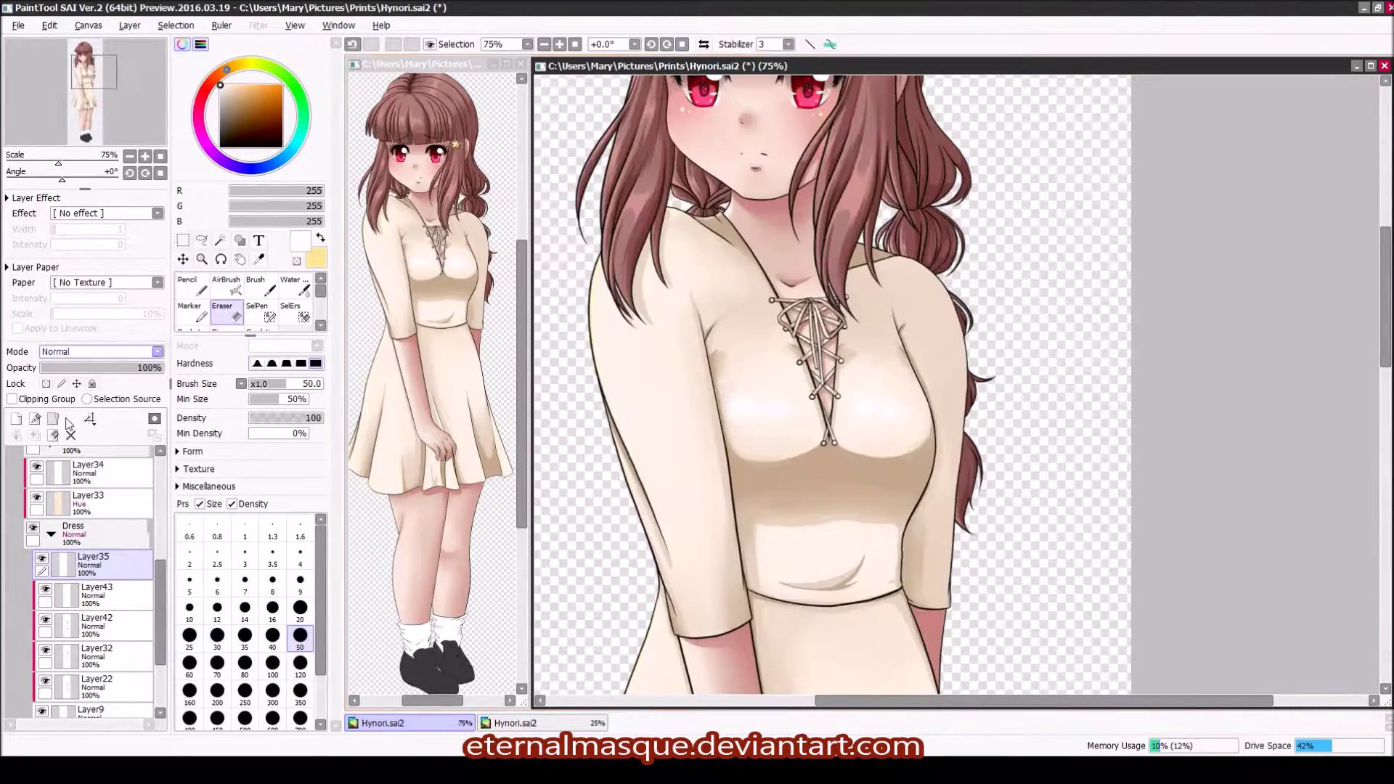
# Step: Set the highlight layer to Shine mode at 5% opacity and soften the dress highlights with the Water brush at size 50
pyautogui.click(45, 371)
pyautogui.press('[')
pyautogui.press('[')
pyautogui.press('[')
pyautogui.hotkey('ctrl', '+')
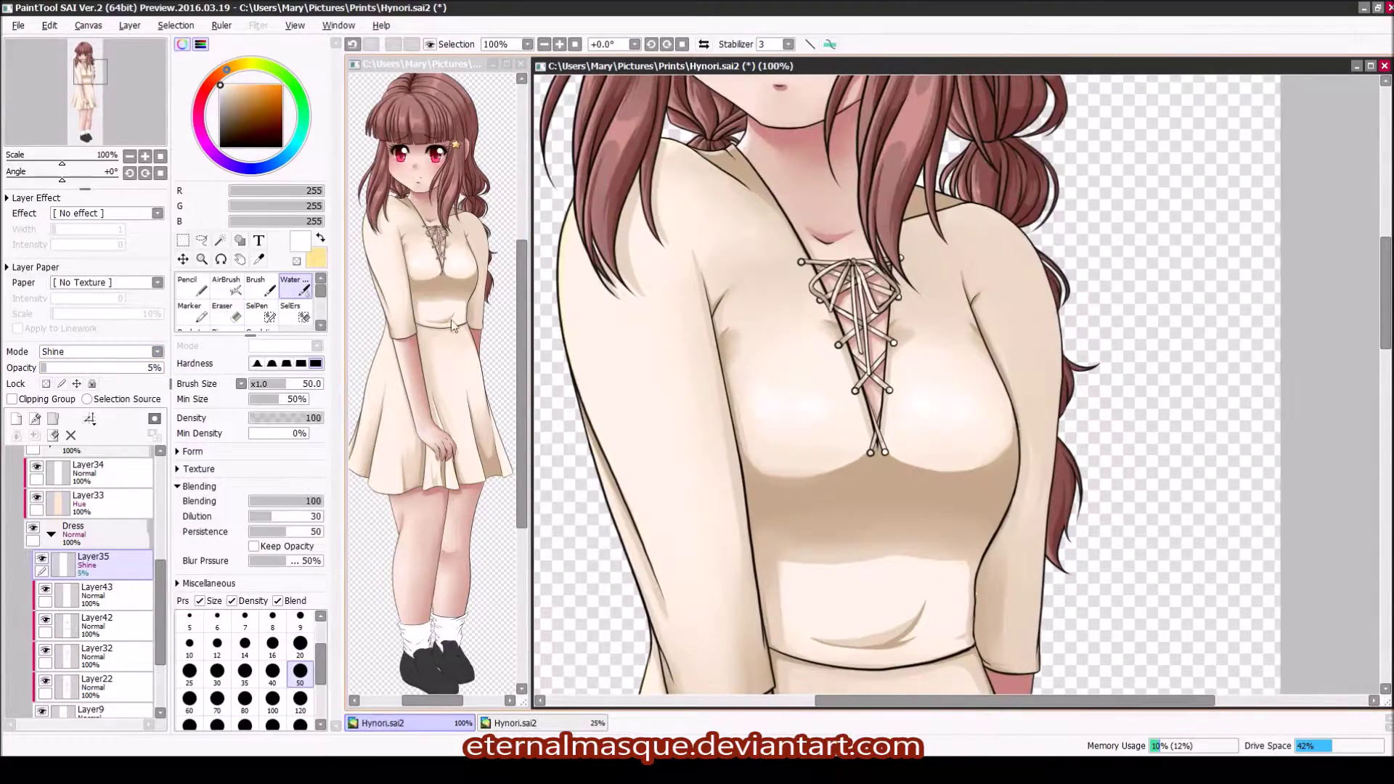
pyautogui.press('[')
pyautogui.press('[')
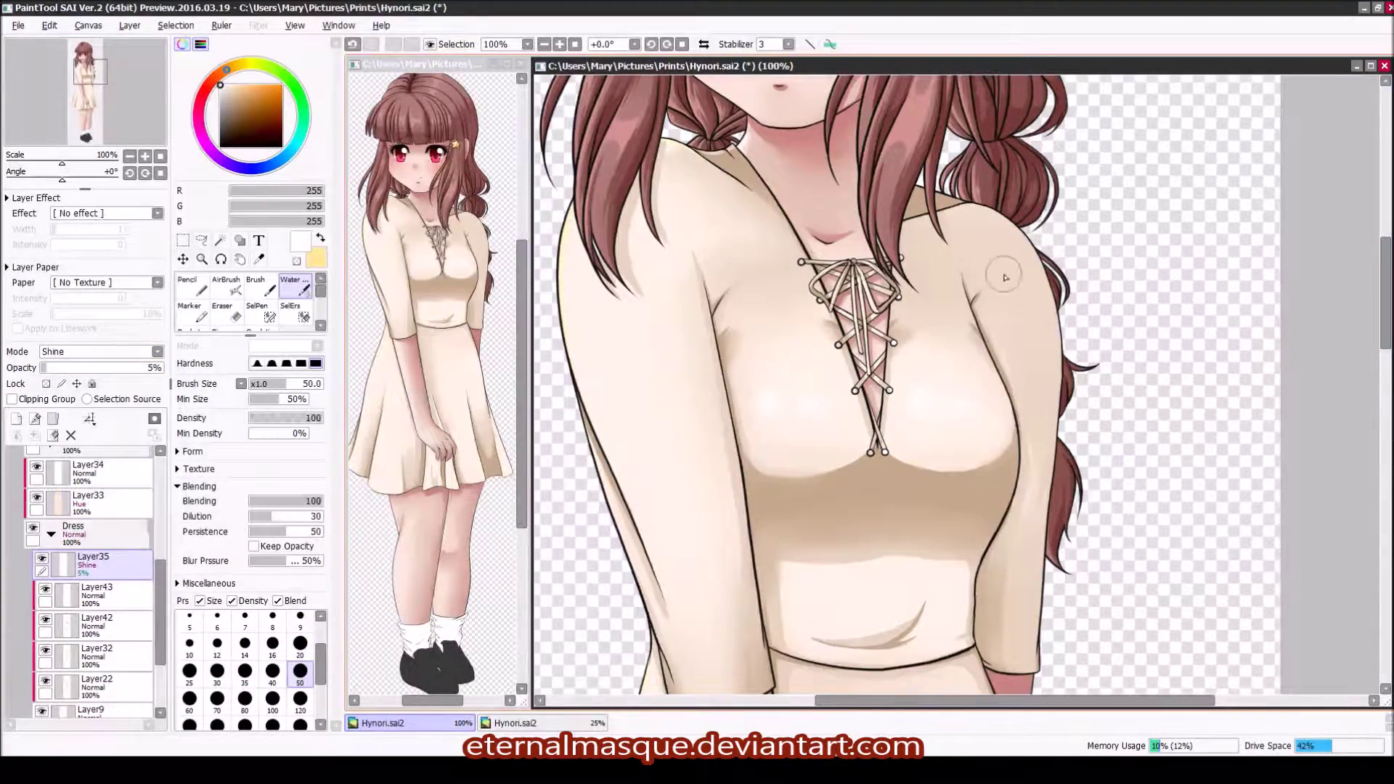
# Step: Add a clipped layer above the socks' base and shade the right sock and the inner edge of the left with beige (213, 196, 184)
pyautogui.hotkey('ctrl', '+')
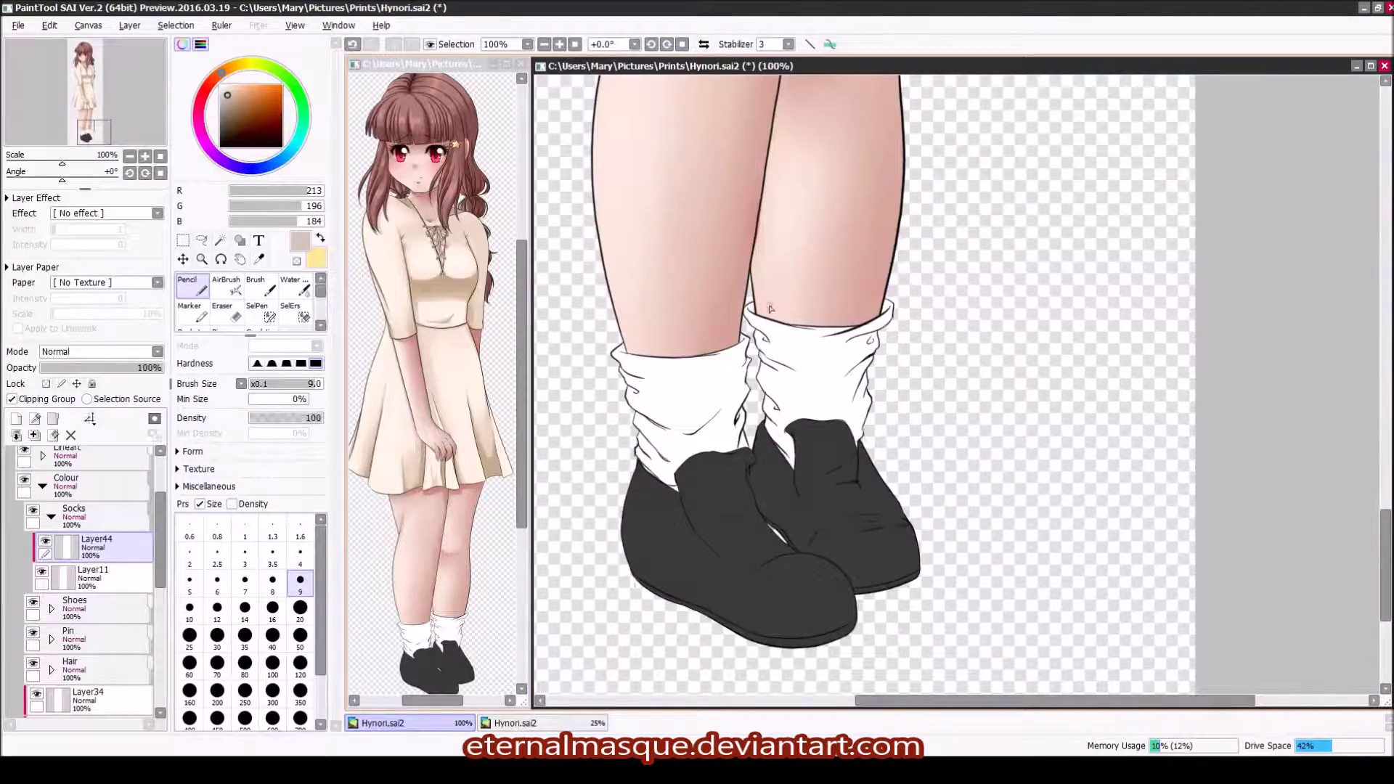
pyautogui.scroll(2, 771, 309)
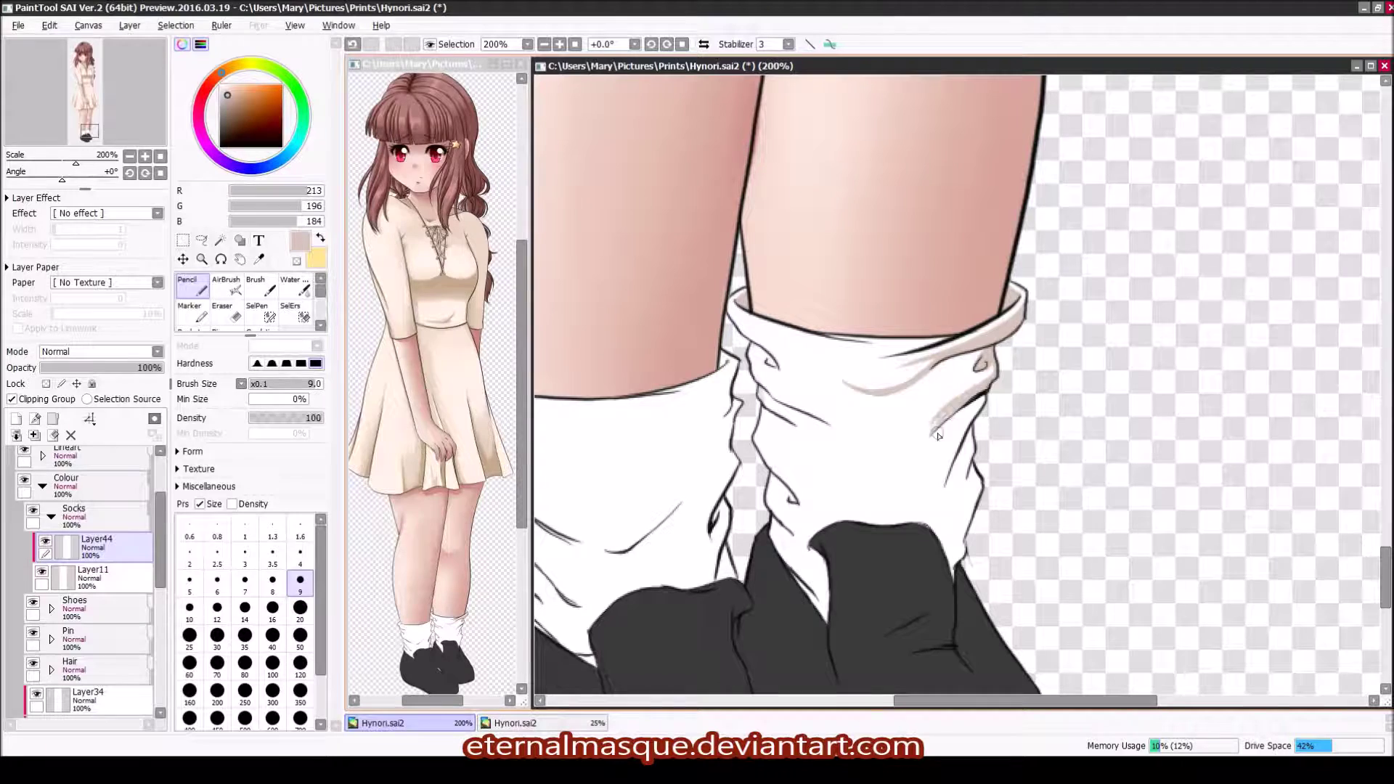
pyautogui.moveTo(996, 372)
pyautogui.mouseDown()
pyautogui.moveTo(958, 508)
pyautogui.moveTo(944, 450)
pyautogui.moveTo(966, 581)
pyautogui.mouseUp()
pyautogui.moveTo(682, 581); pyautogui.dragTo(724, 364)
pyautogui.moveTo(789, 500); pyautogui.dragTo(838, 610)
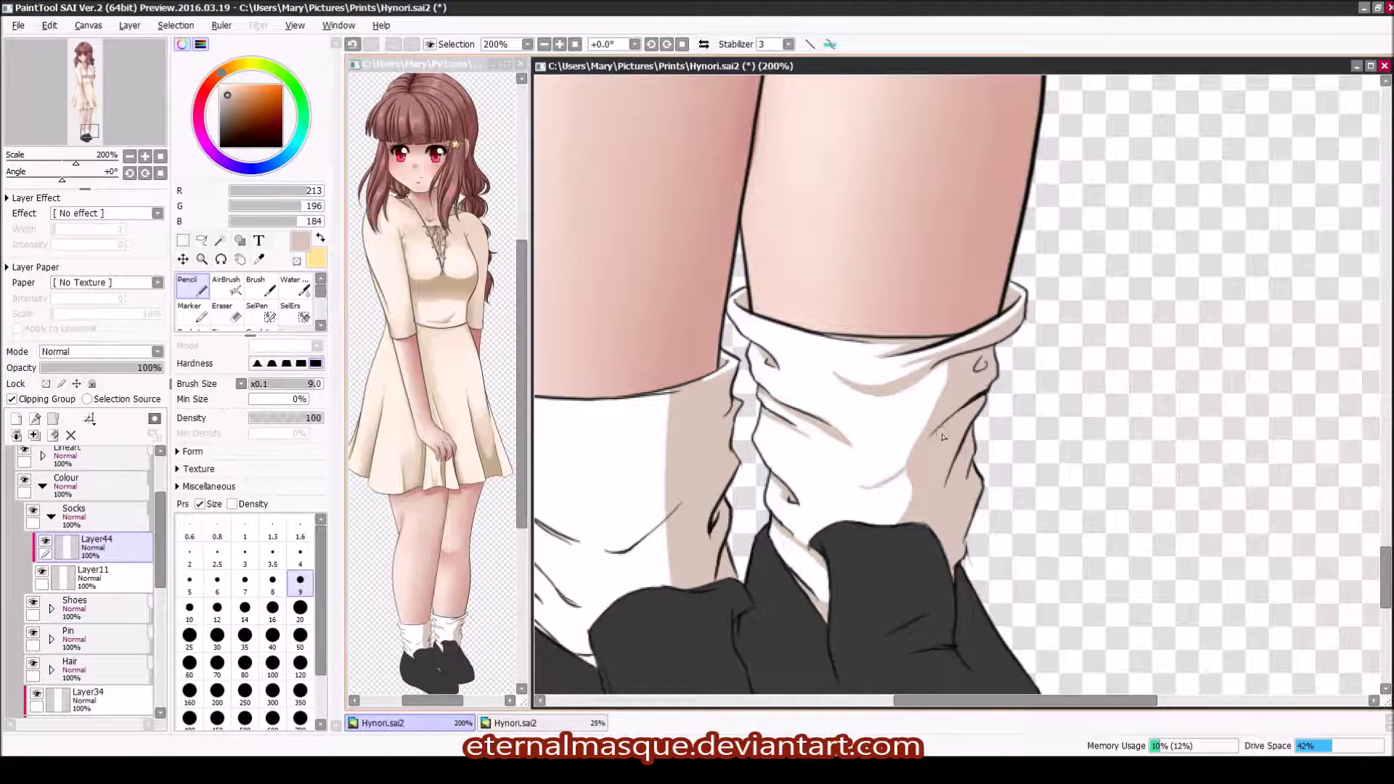
# Step: Paint beige shadows along the folds of the left sock
pyautogui.hscroll(-3, 709, 514)
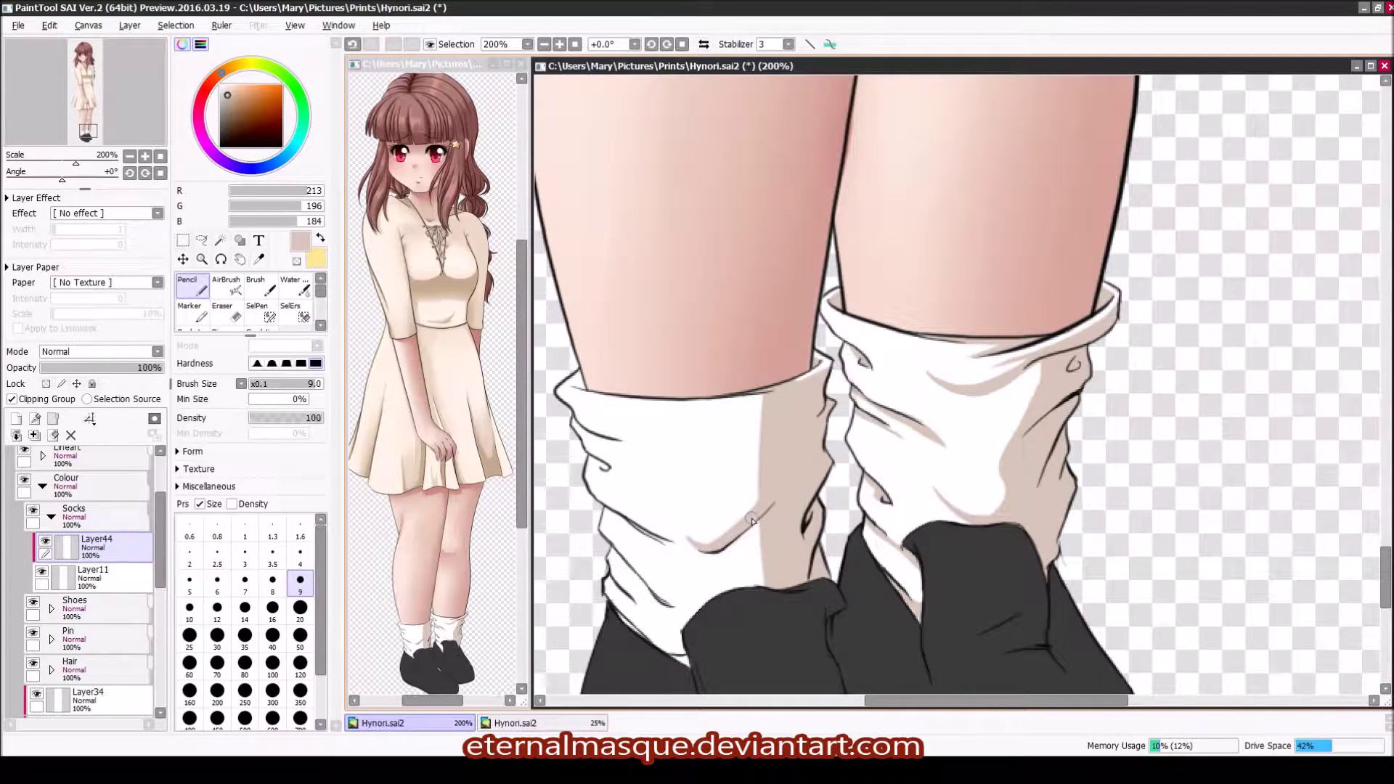
pyautogui.moveTo(752, 520); pyautogui.dragTo(631, 570)
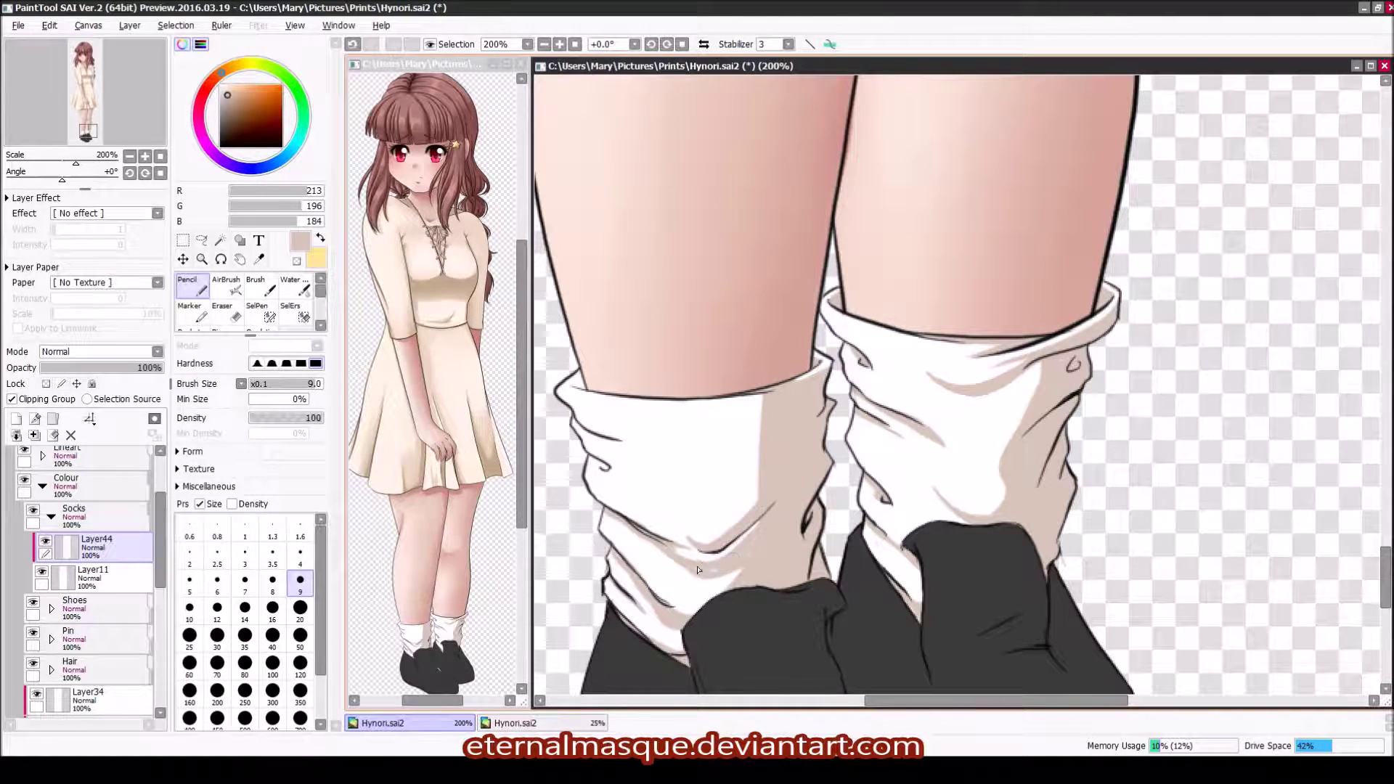
pyautogui.moveTo(581, 434); pyautogui.dragTo(672, 444)
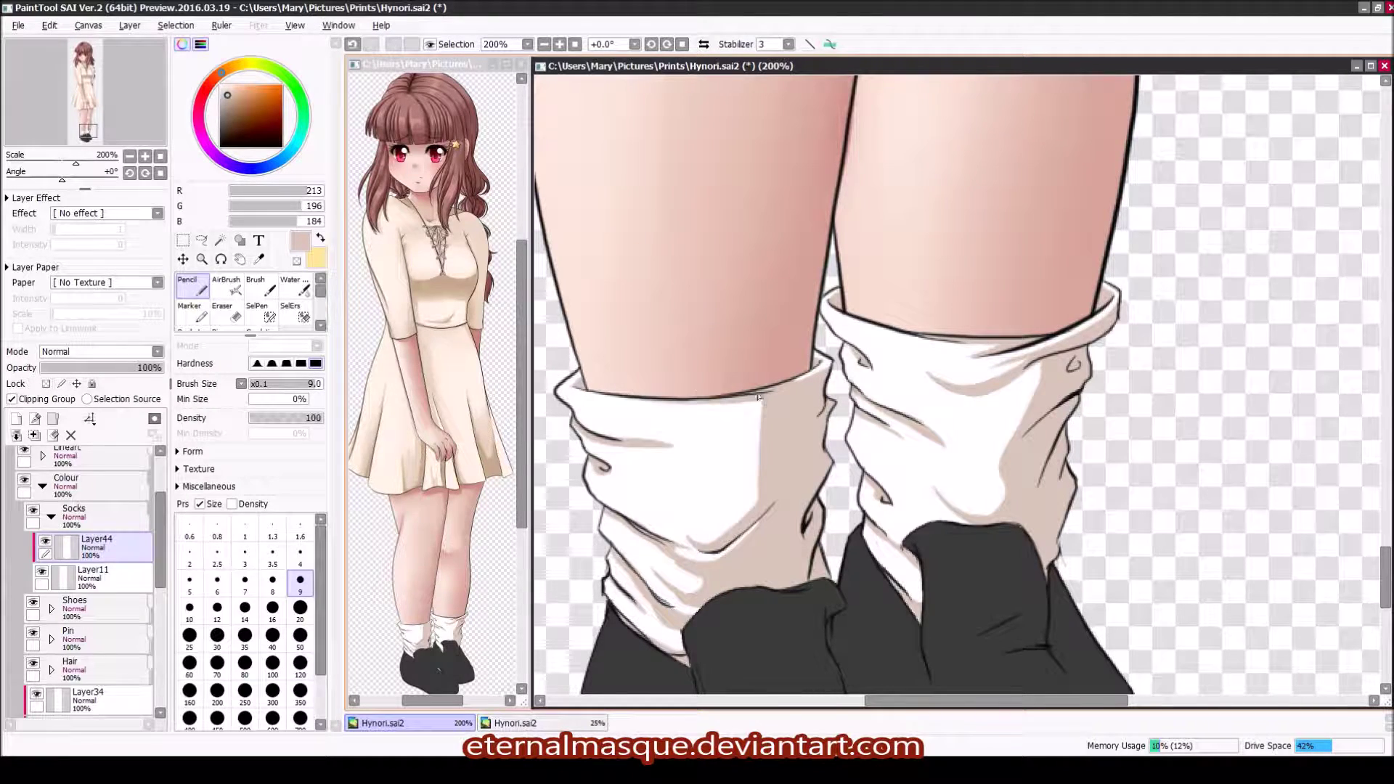
# Step: Blend the sock shading smoothly with the Water brush
pyautogui.press('w')
pyautogui.moveTo(742, 416)
pyautogui.mouseDown()
pyautogui.moveTo(719, 501)
pyautogui.moveTo(726, 479)
pyautogui.mouseUp()
pyautogui.scroll(-1, 901, 501)
# Step: Add a layer above the sock shading and paint darker (183, 160, 143) fold shadows with the Pencil at size 9
pyautogui.press('n')
pyautogui.moveTo(780, 313); pyautogui.dragTo(790, 318)
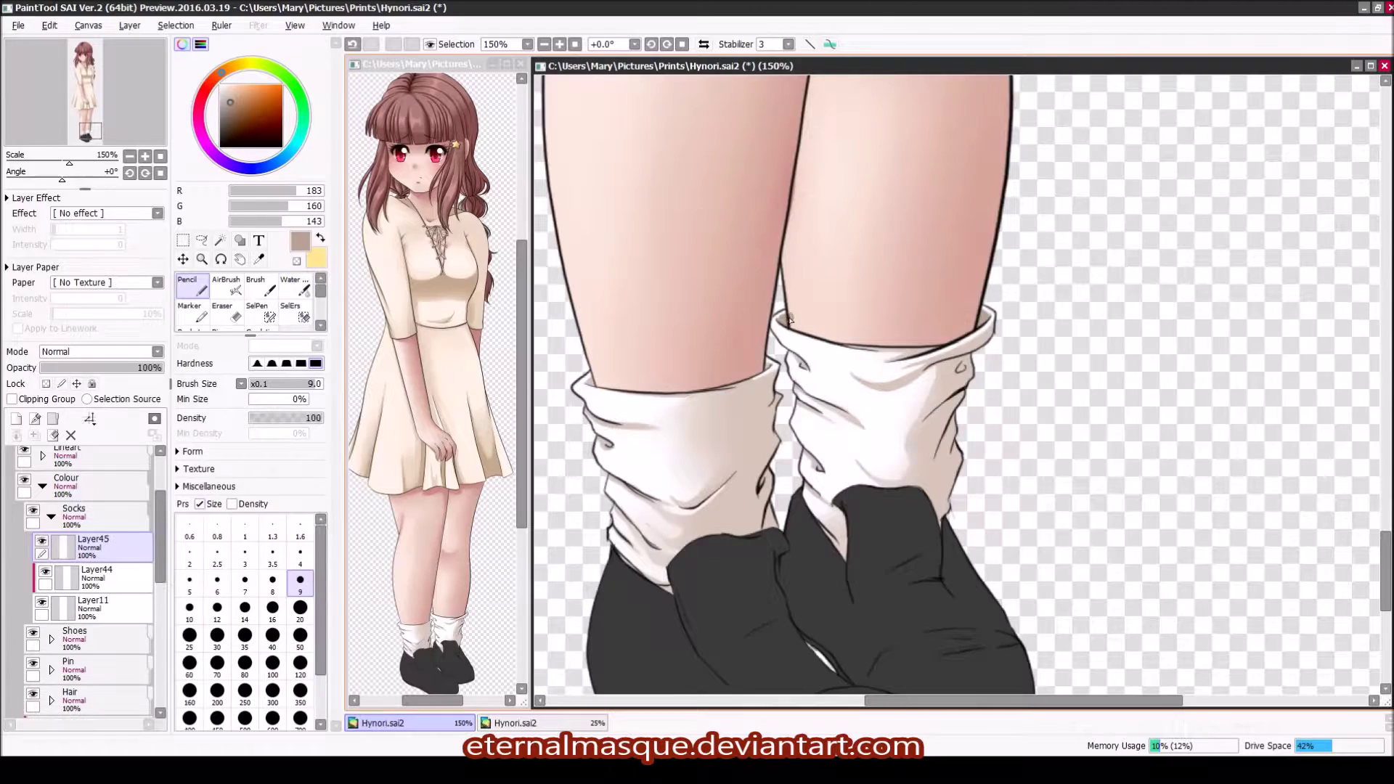
pyautogui.scroll(1, 594, 387)
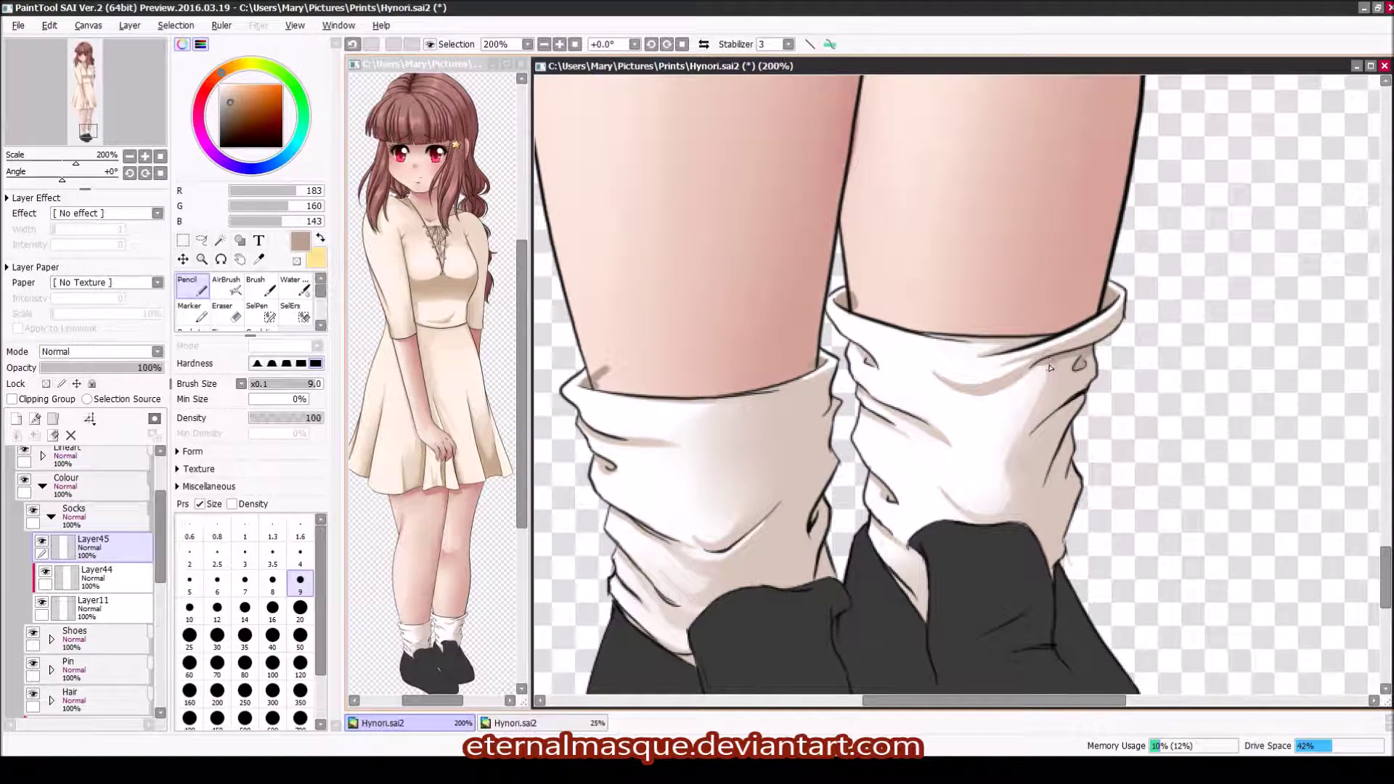
pyautogui.moveTo(1068, 402); pyautogui.dragTo(1053, 592)
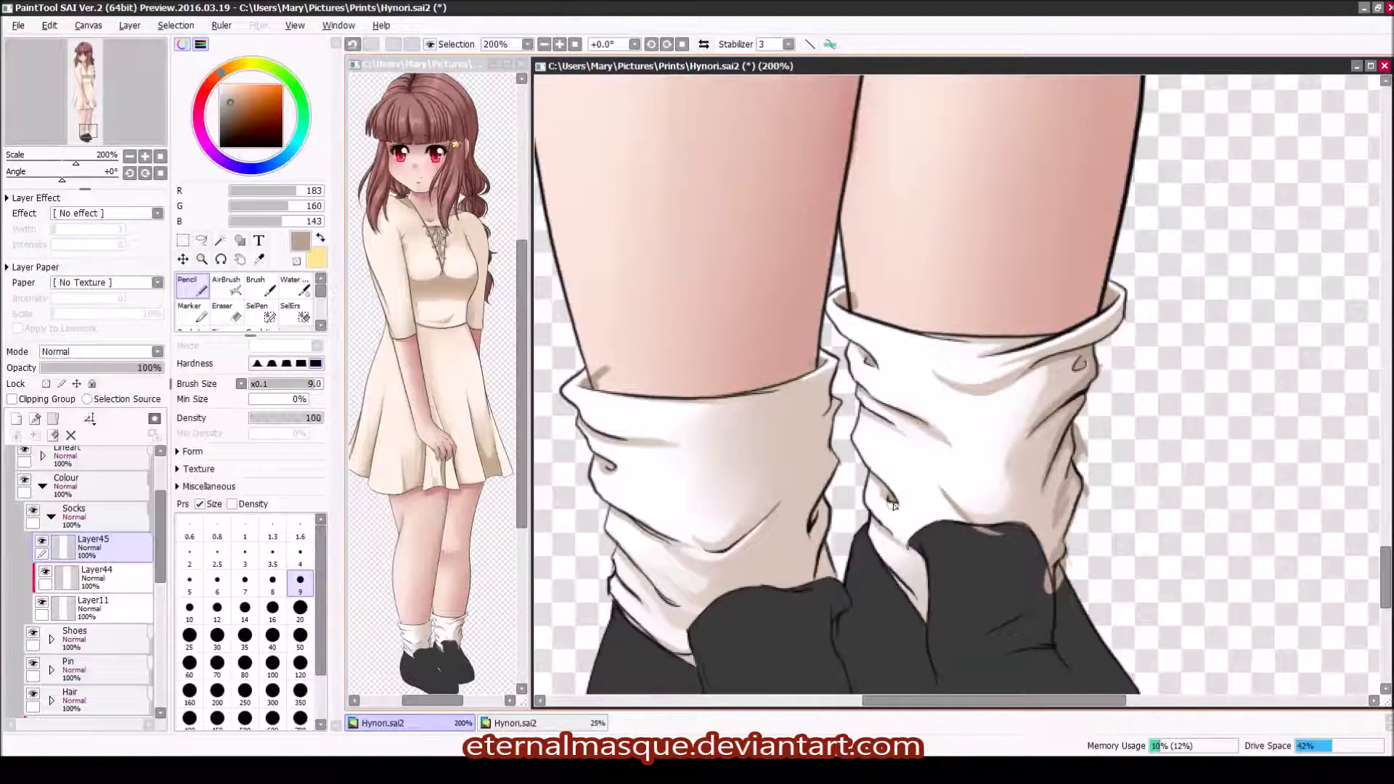
# Step: Try darker strokes along the lower edges of both socks, and undo those three strokes
pyautogui.moveTo(893, 504); pyautogui.dragTo(933, 614)
pyautogui.moveTo(835, 529); pyautogui.dragTo(820, 592)
pyautogui.moveTo(679, 655); pyautogui.dragTo(710, 673)
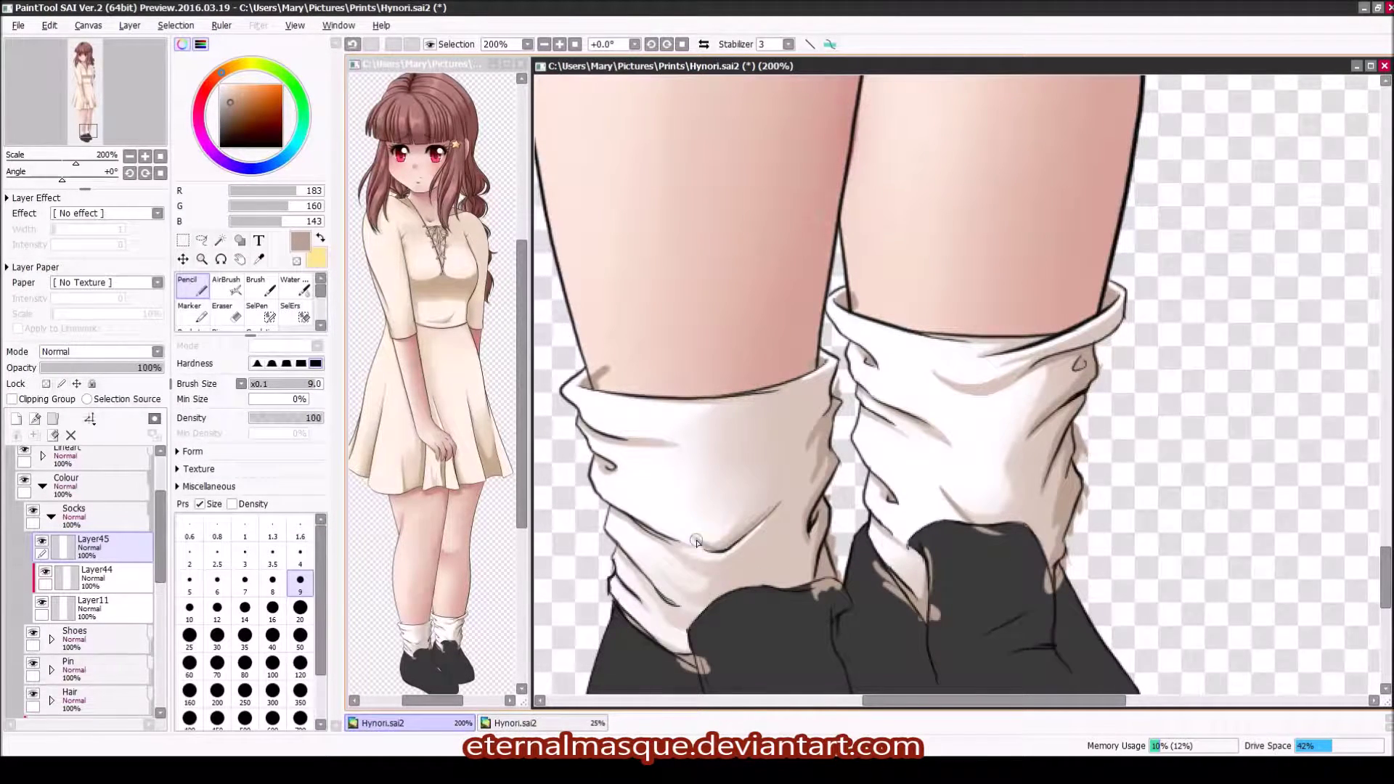
pyautogui.hotkey('ctrl', 'z')
pyautogui.hotkey('ctrl', 'z')
pyautogui.hotkey('ctrl', 'z')
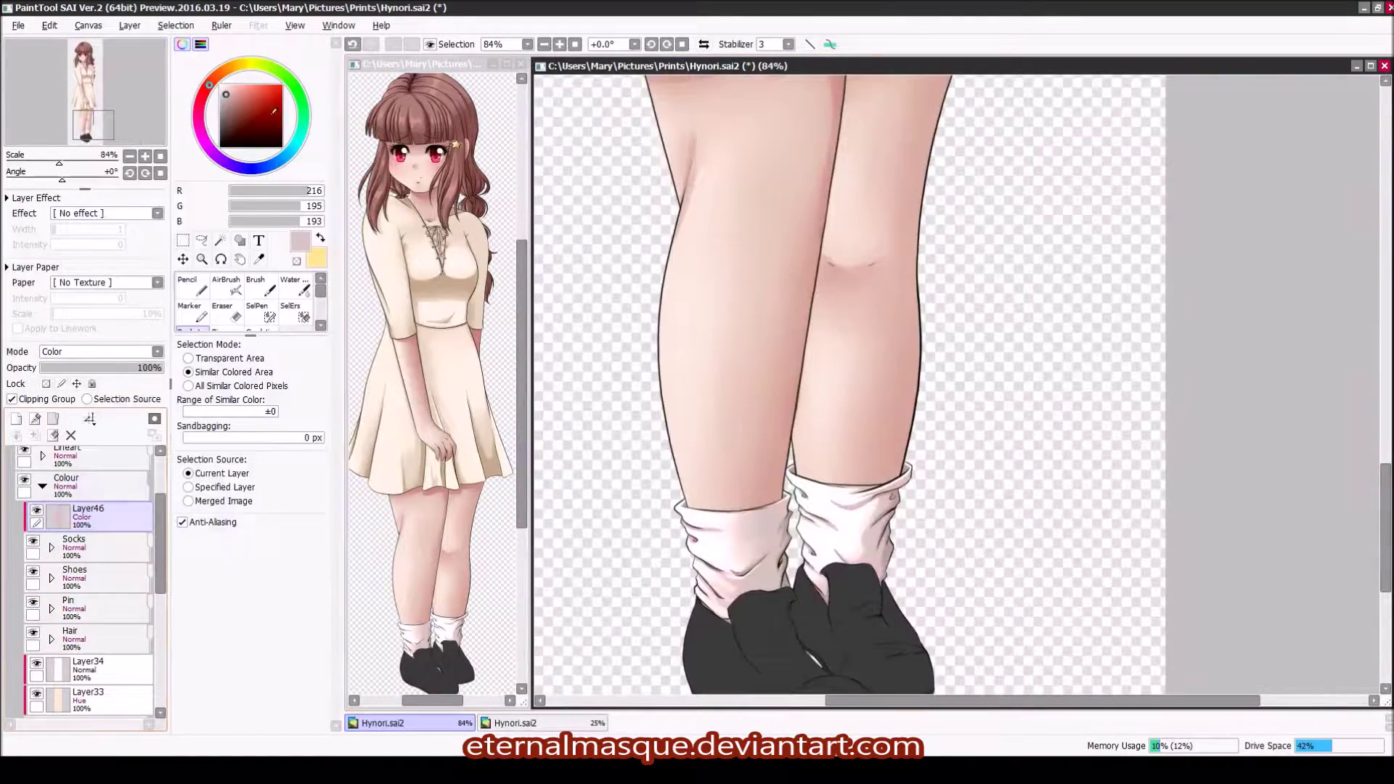
# Step: Try a stronger pink (225, 170, 166) fill on the clipped Color-mode overlay layer, and undo it
pyautogui.click(101, 352)
pyautogui.click(145, 581)
pyautogui.keyDown('alt'); pyautogui.click(810, 554); pyautogui.keyUp('alt')
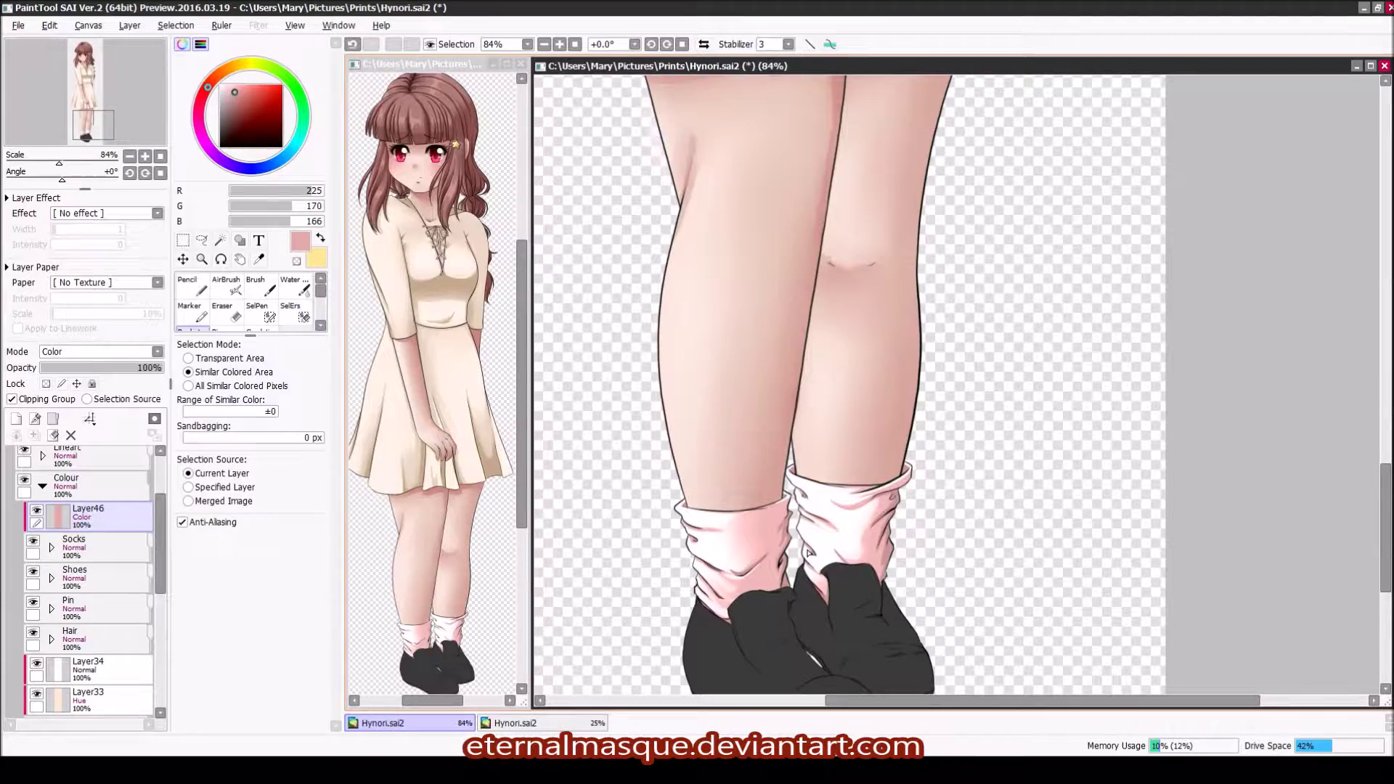
pyautogui.hotkey('ctrl', 'z')
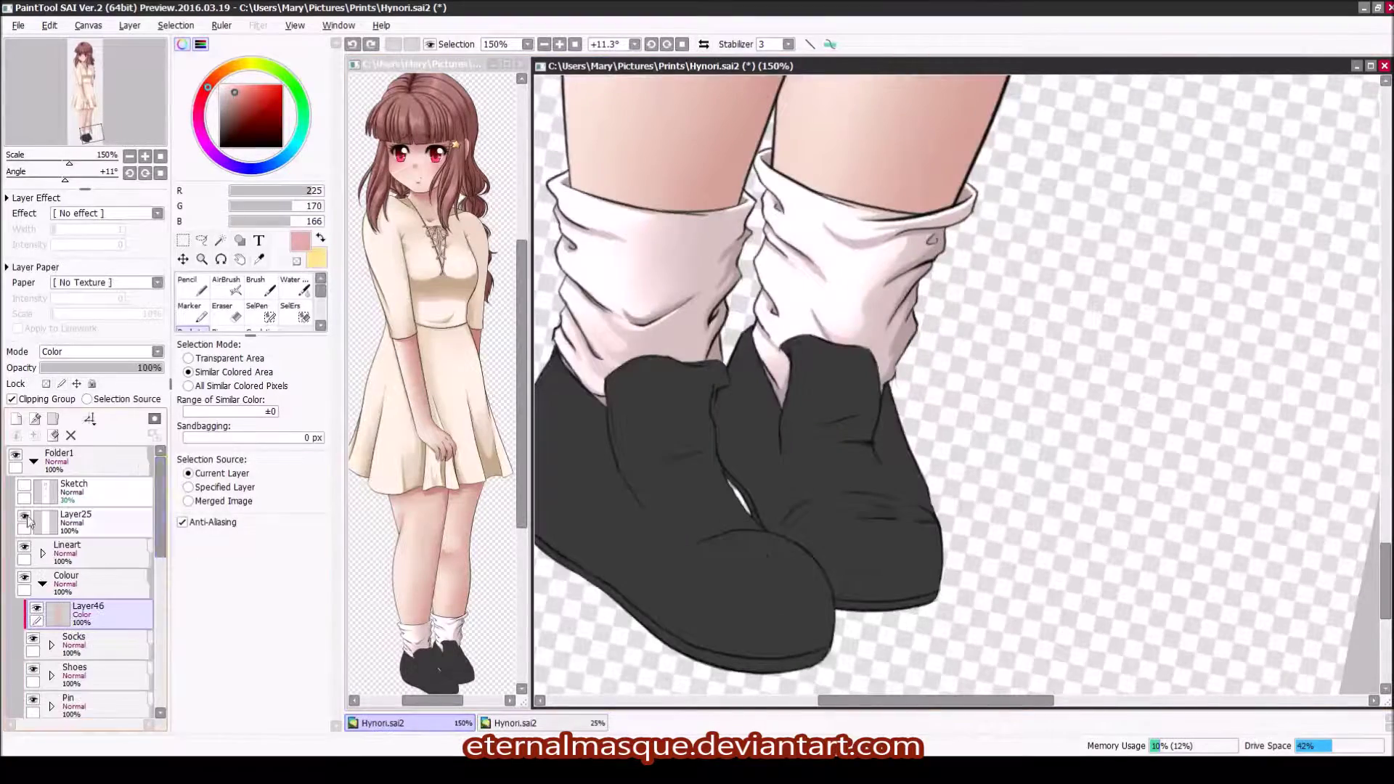
# Step: Add a clipped layer in the Shoes folder and shade the right shoe with near-black (34, 31, 31) using the Pencil at size 9
pyautogui.press('n')
pyautogui.moveTo(874, 445); pyautogui.dragTo(927, 502)
pyautogui.moveTo(835, 348)
pyautogui.mouseDown()
pyautogui.moveTo(877, 398)
pyautogui.moveTo(897, 502)
pyautogui.mouseUp()
pyautogui.moveTo(929, 505); pyautogui.dragTo(937, 599)
pyautogui.moveTo(875, 497); pyautogui.dragTo(930, 626)
pyautogui.press('Home')
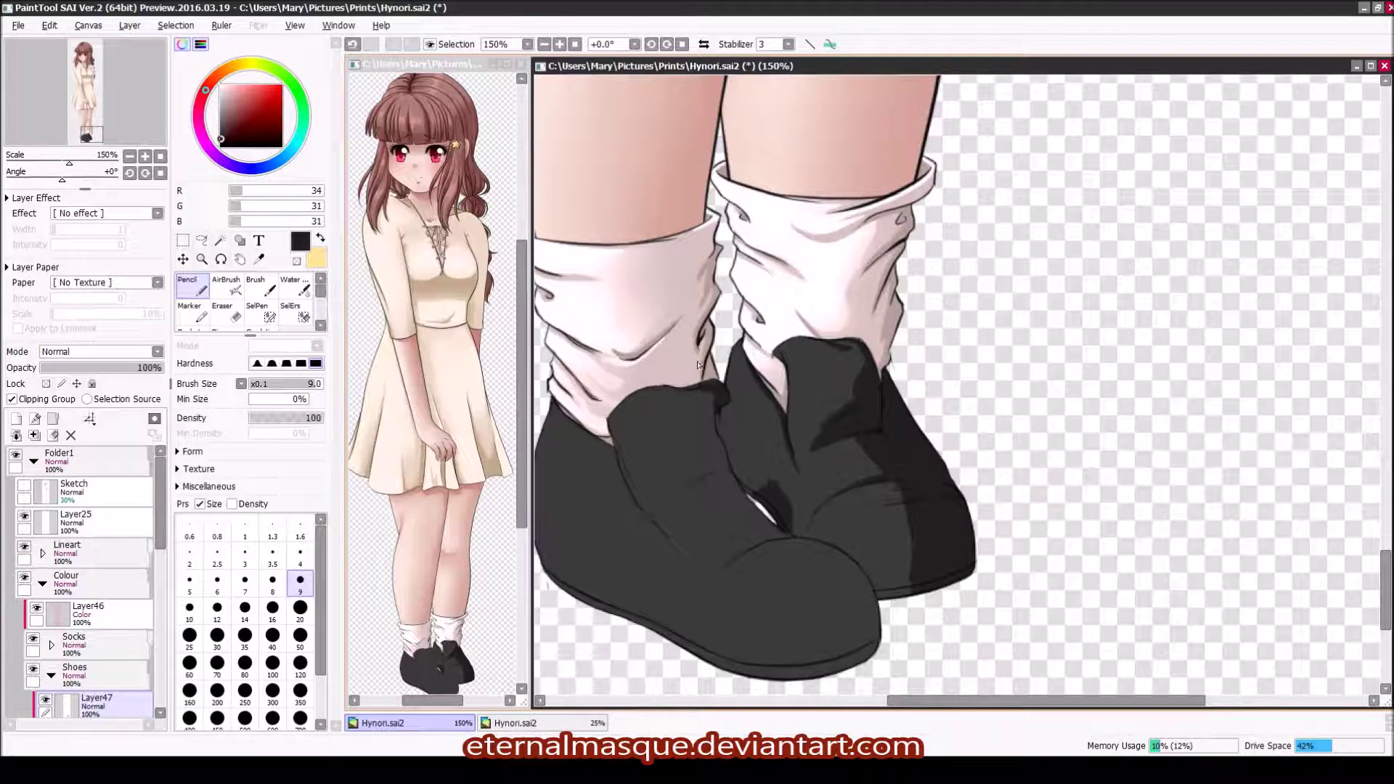
# Step: Shade the tongue folds and toe of the front shoe with near-black (34, 31, 31) using the Pencil at size 9
pyautogui.moveTo(718, 473); pyautogui.dragTo(732, 498)
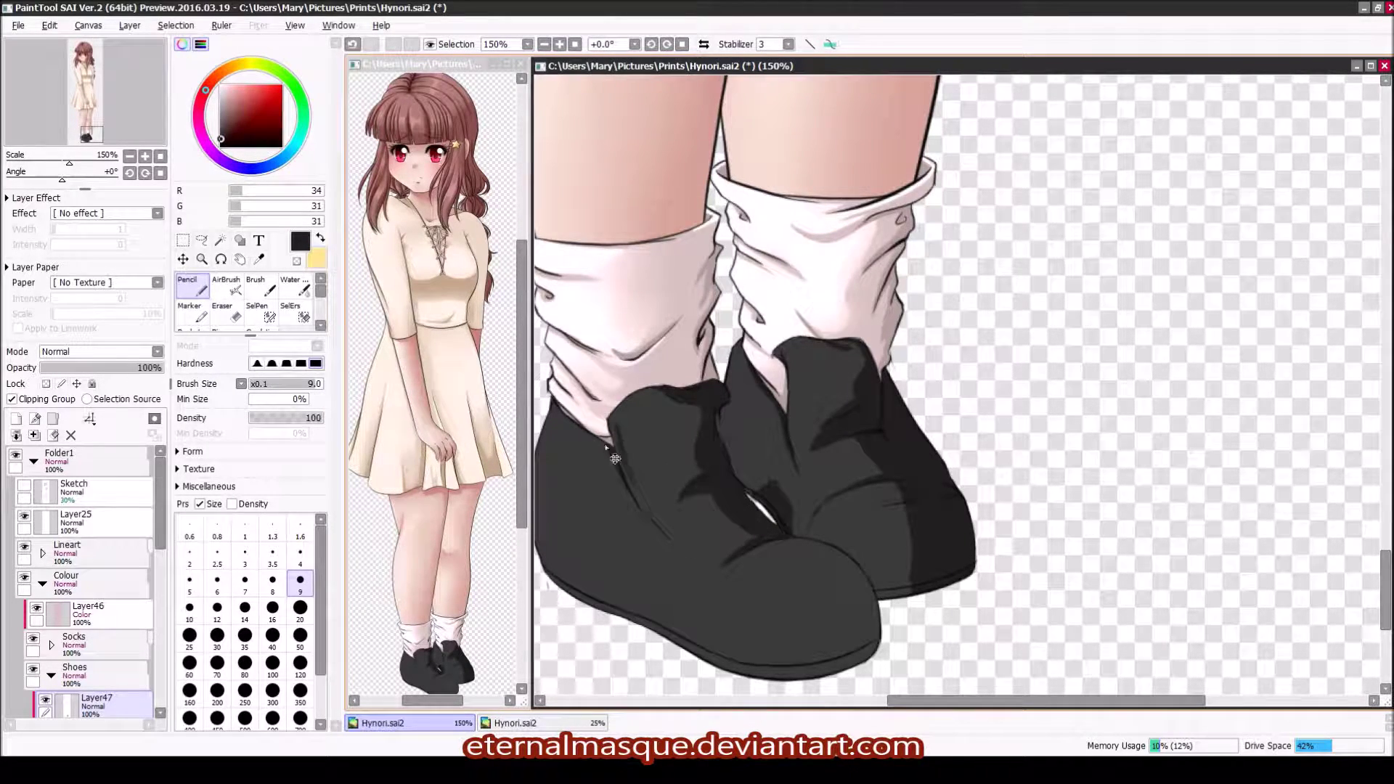
pyautogui.press('End')
pyautogui.moveTo(641, 456); pyautogui.dragTo(665, 497)
pyautogui.moveTo(806, 472); pyautogui.dragTo(861, 599)
pyautogui.moveTo(842, 494); pyautogui.dragTo(860, 603)
# Step: Enlarge the Pencil to size 20 and shade the heel side and sole edge of the front shoe
pyautogui.press(']')
pyautogui.press(']')
pyautogui.press(']')
pyautogui.press(']')
pyautogui.press(']')
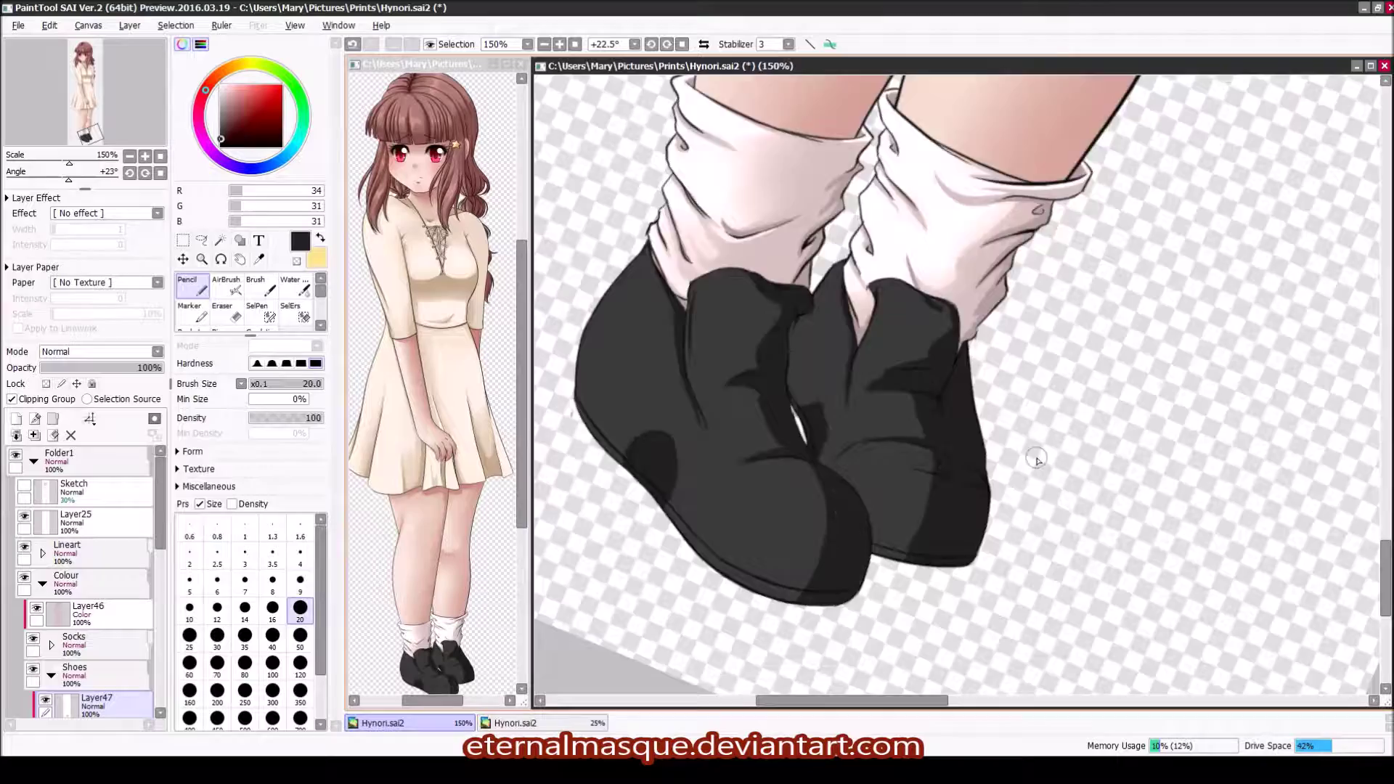
pyautogui.scroll(2, 872, 436)
pyautogui.moveTo(719, 334); pyautogui.dragTo(755, 461)
pyautogui.moveTo(913, 527); pyautogui.dragTo(960, 580)
# Step: Add a layer above the shoe shading and paint a near-black shadow across the front shoe's toe at size 20
pyautogui.hotkey('ctrl', 'shift', 'n')
pyautogui.moveTo(915, 451); pyautogui.dragTo(857, 509)
pyautogui.press('Home')
pyautogui.moveTo(792, 436); pyautogui.dragTo(788, 556)
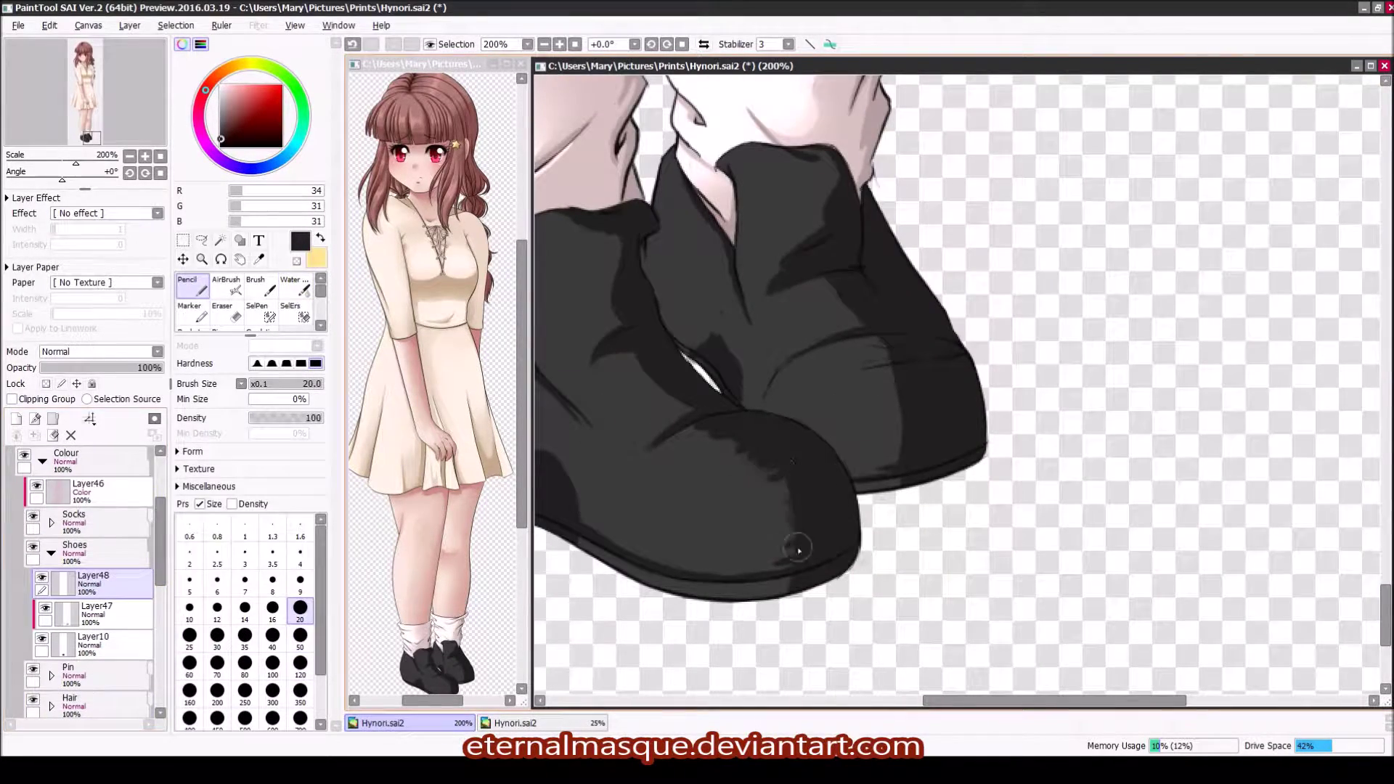
# Step: Blend the front shoe's toe shadow with the Water brush at size 50 and trim it with the Eraser
pyautogui.press('c')
pyautogui.moveTo(697, 451)
pyautogui.mouseDown()
pyautogui.moveTo(714, 426)
pyautogui.moveTo(760, 466)
pyautogui.mouseUp()
pyautogui.press('n')
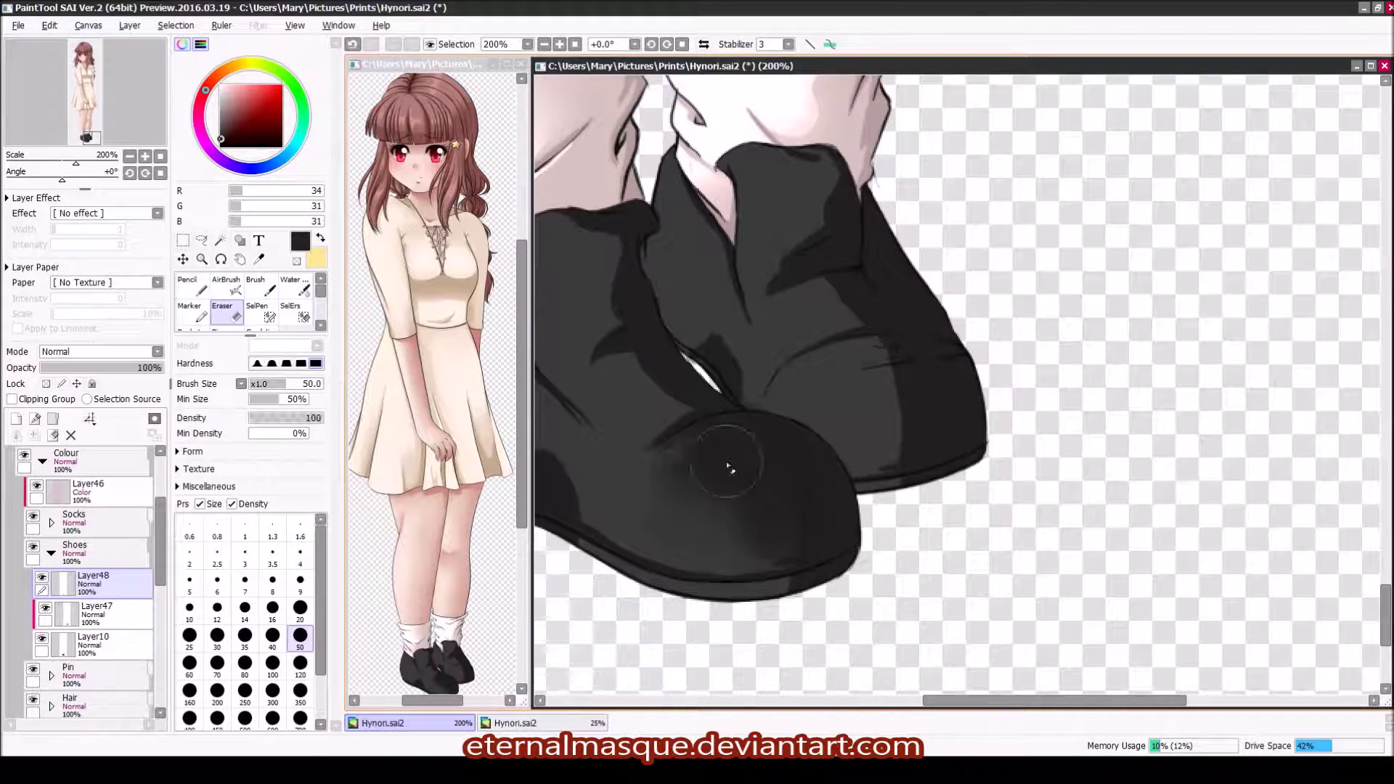
pyautogui.press('c')
pyautogui.press('n')
pyautogui.moveTo(772, 514); pyautogui.dragTo(913, 517)
pyautogui.press('c')
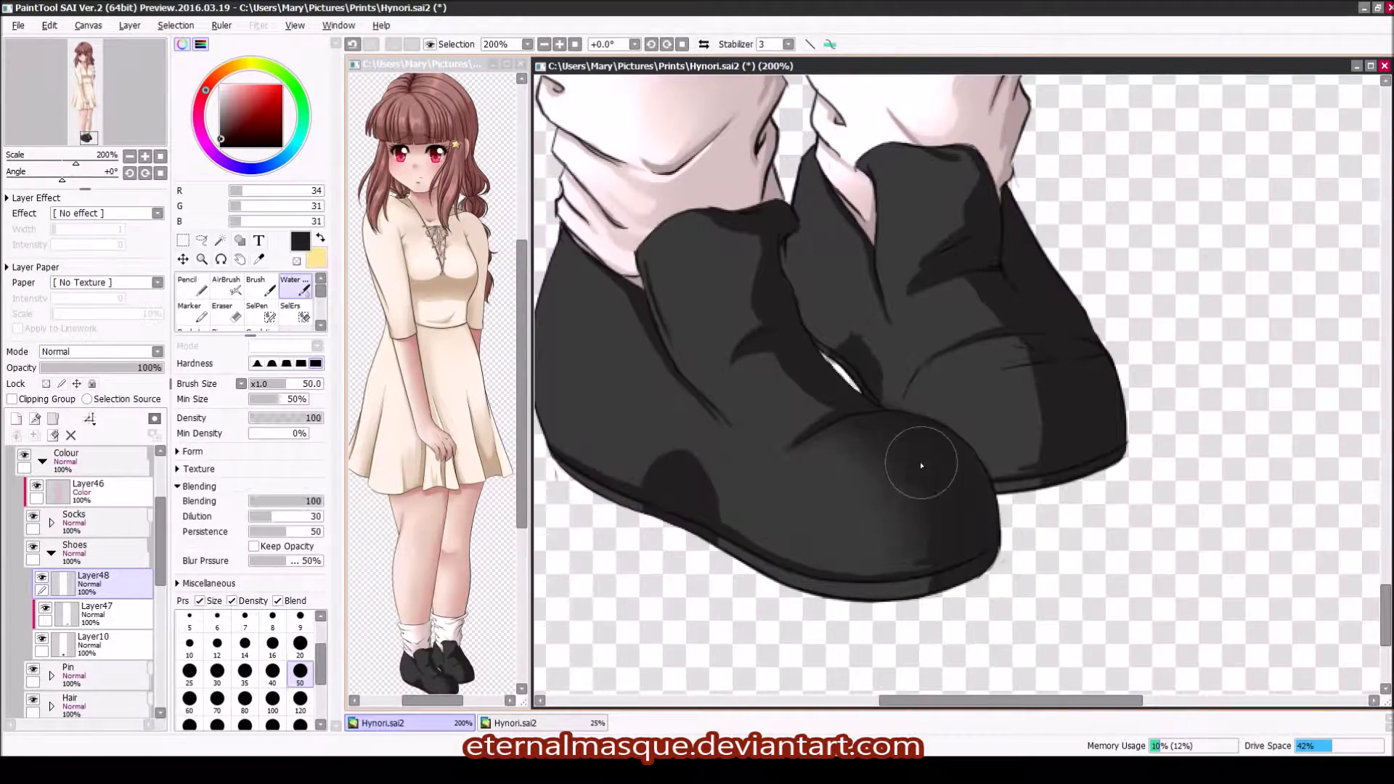
# Step: Blend the fold, side and heel shadows on both shoes smoothly with the Water brush at size 50
pyautogui.press(']')
pyautogui.press(']')
pyautogui.press(']')
pyautogui.press(']')
pyautogui.press(']')
pyautogui.moveTo(632, 519)
pyautogui.mouseDown()
pyautogui.moveTo(669, 477)
pyautogui.moveTo(741, 534)
pyautogui.moveTo(639, 407)
pyautogui.moveTo(728, 576)
pyautogui.moveTo(654, 508)
pyautogui.moveTo(718, 538)
pyautogui.mouseUp()
pyautogui.moveTo(534, 458); pyautogui.dragTo(712, 459)
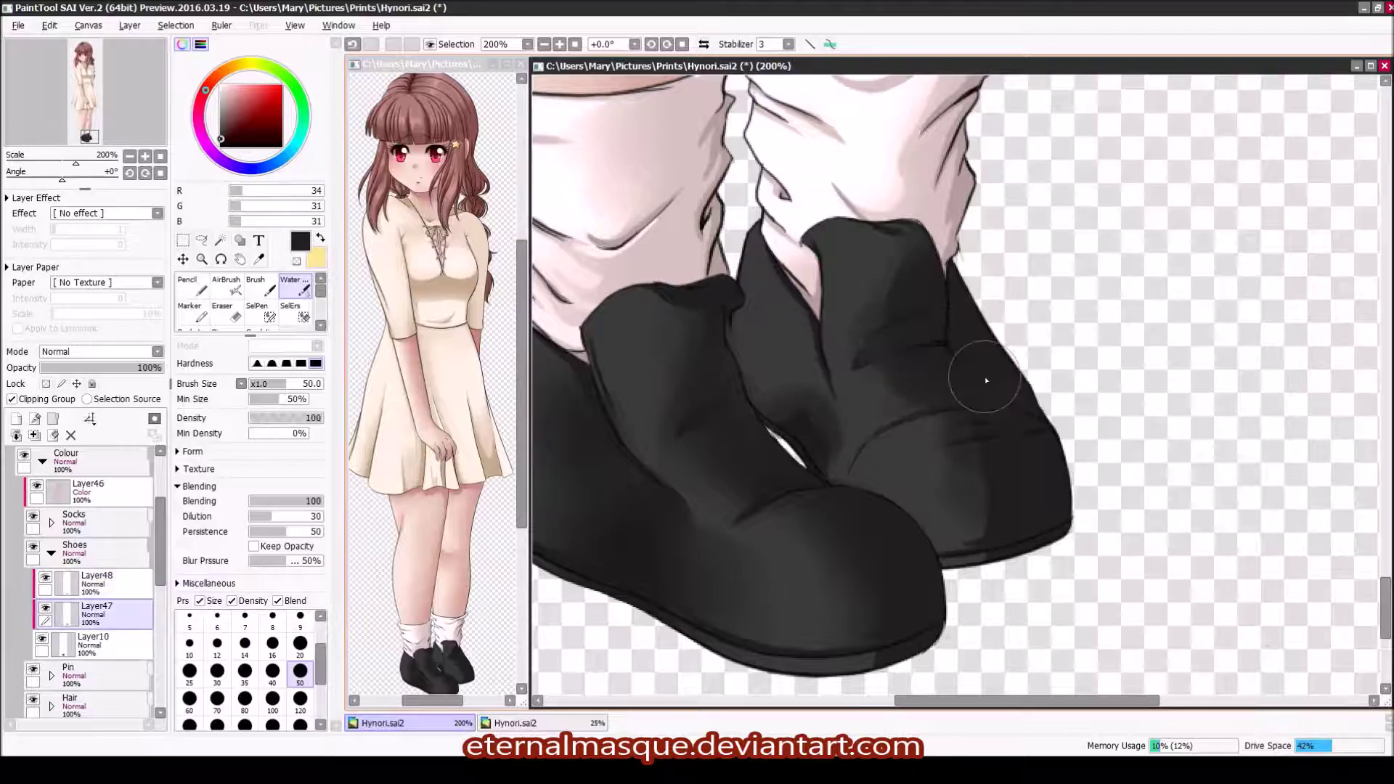
pyautogui.moveTo(807, 305); pyautogui.dragTo(806, 367)
pyautogui.moveTo(770, 261); pyautogui.dragTo(850, 457)
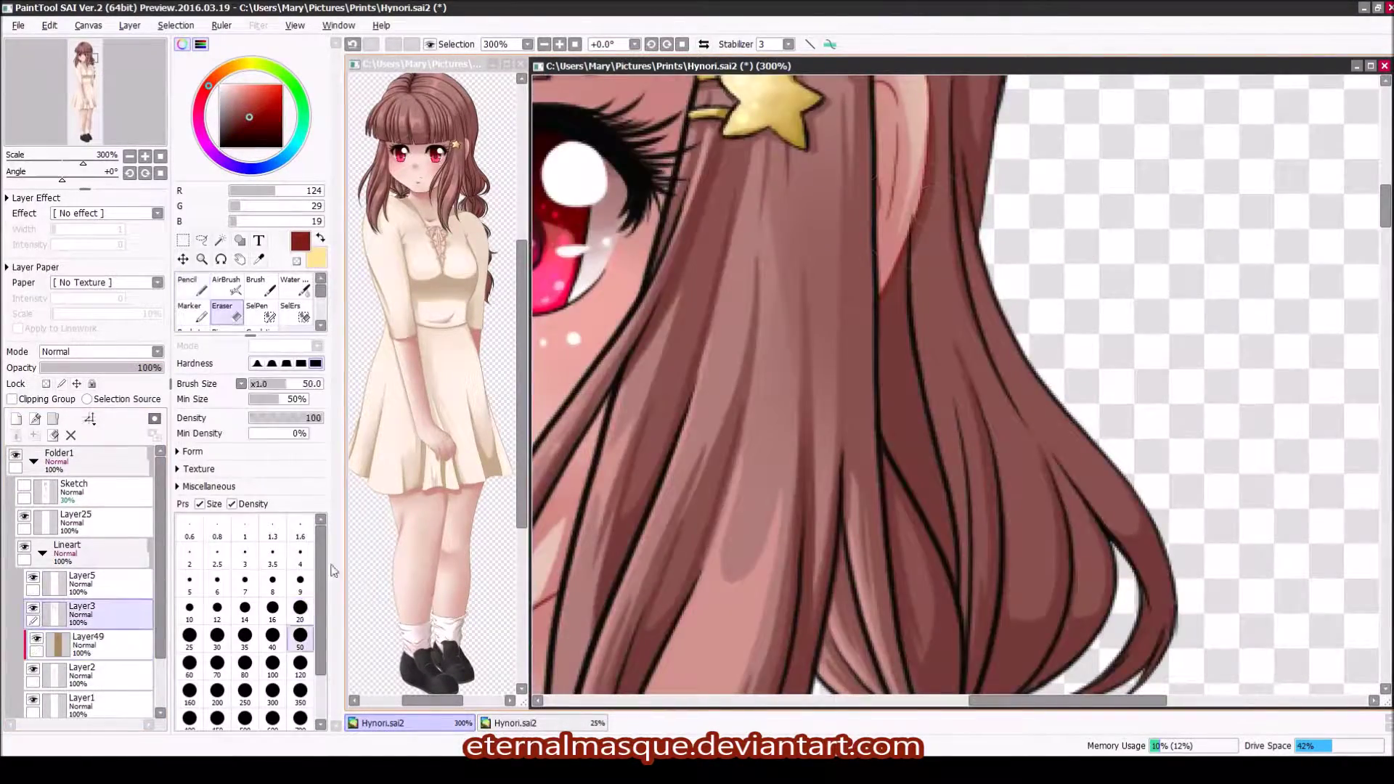
# Step: Recolour the arm and hand outlines dark red (124, 29, 19) on the clipped line-art layer using the Pencil at size 20
pyautogui.moveTo(952, 301); pyautogui.dragTo(850, 381)
pyautogui.scroll(4, 856, 482)
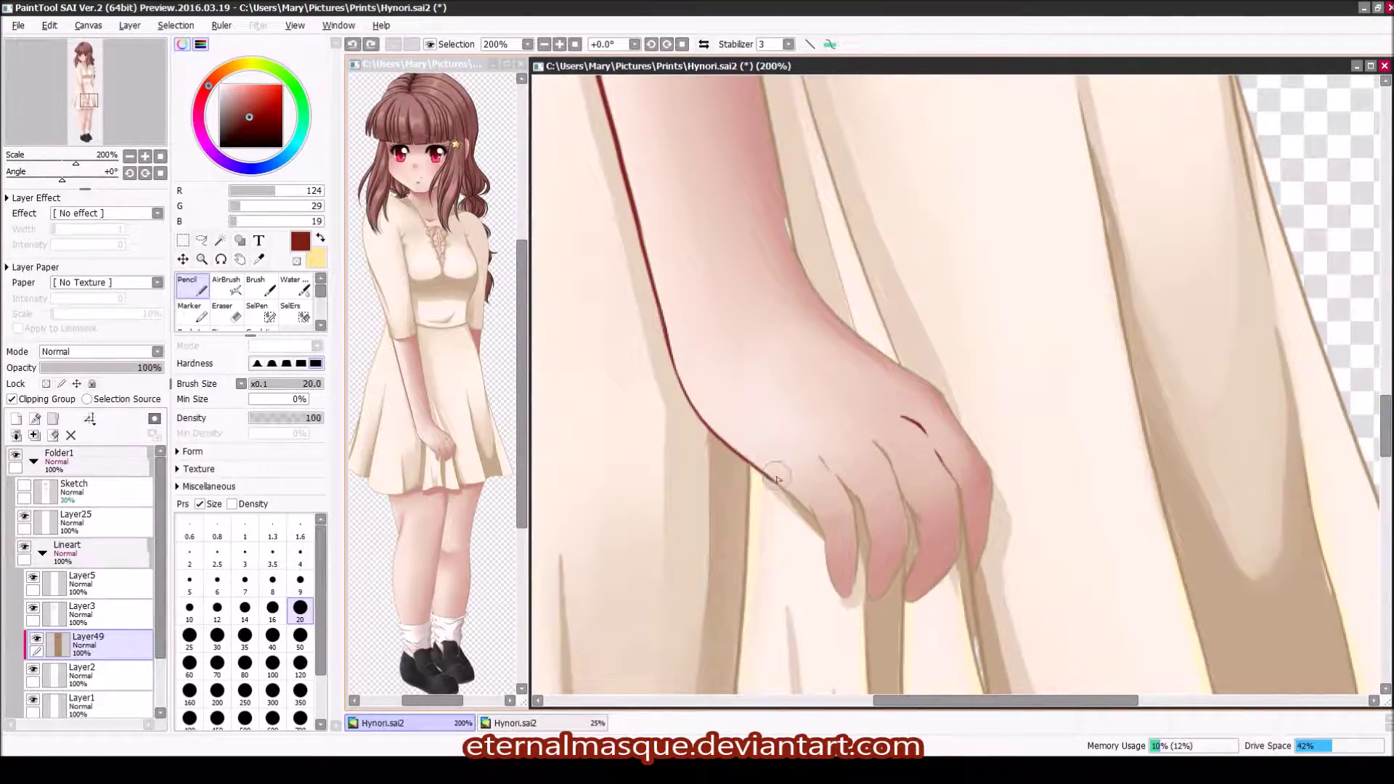
pyautogui.scroll(-4, 908, 472)
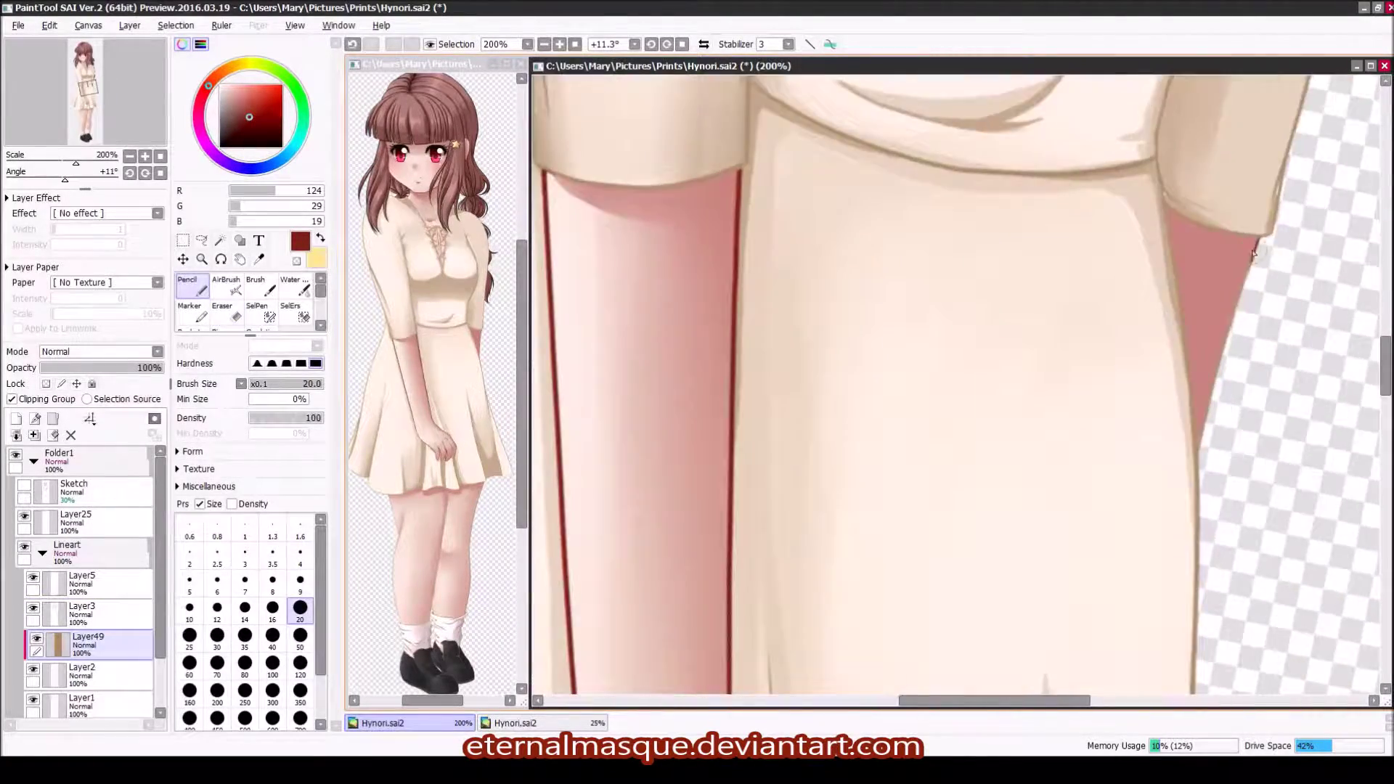
# Step: Recolour the leg outlines reddish brown (145, 50, 40) on the clipped line-art layer with the Pencil at size 20
pyautogui.press('w')
pyautogui.press('n')
pyautogui.scroll(2, 864, 413)
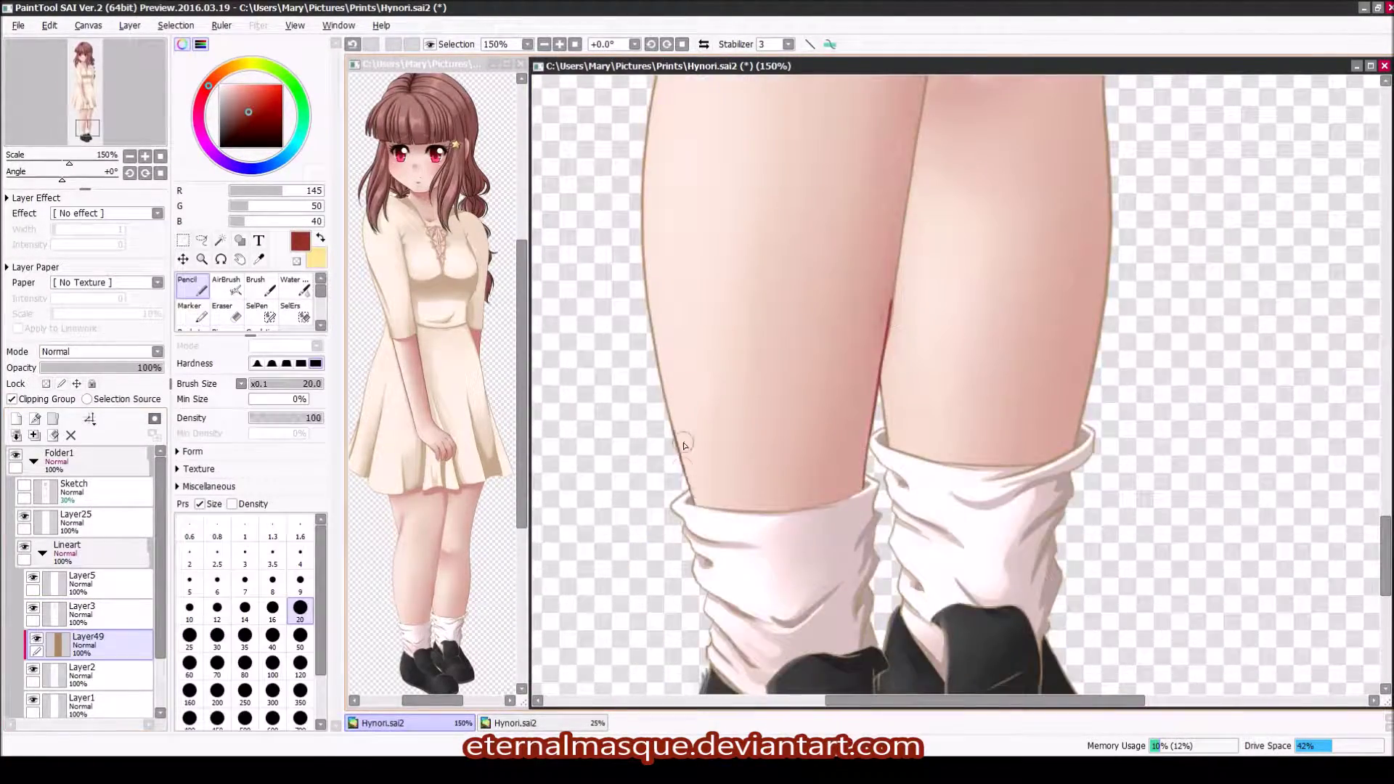
pyautogui.scroll(-1, 1072, 444)
pyautogui.scroll(-2, 1197, 109)
# Step: Move Layer3 below Layer2, and recolour the hair outlines dark red and the hair-pin outlines golden brown on new clipped layers
pyautogui.scroll(3, 1003, 383)
pyautogui.moveTo(82, 610); pyautogui.dragTo(82, 671)
pyautogui.keyDown('alt'); pyautogui.click(771, 469); pyautogui.keyUp('alt')
pyautogui.press('w')
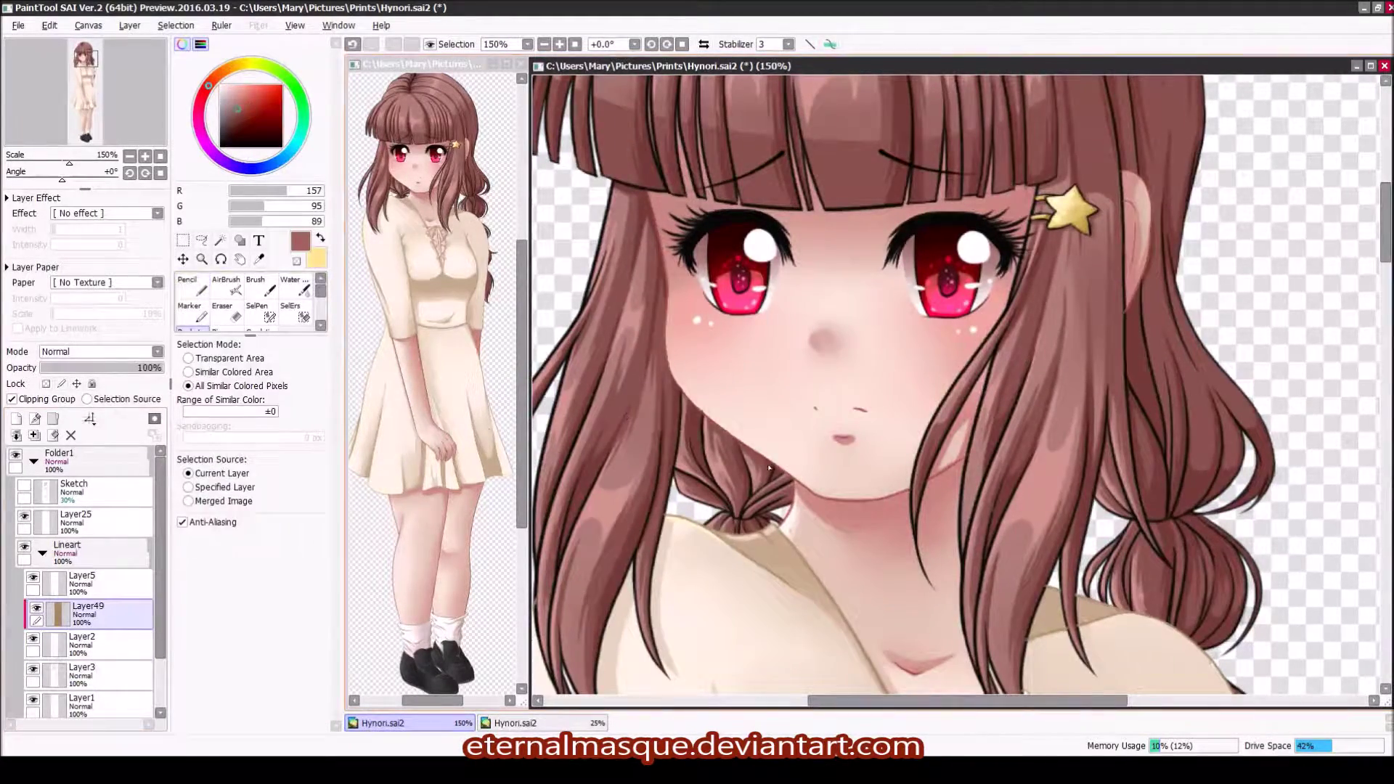
pyautogui.click(16, 418)
pyautogui.click(237, 128)
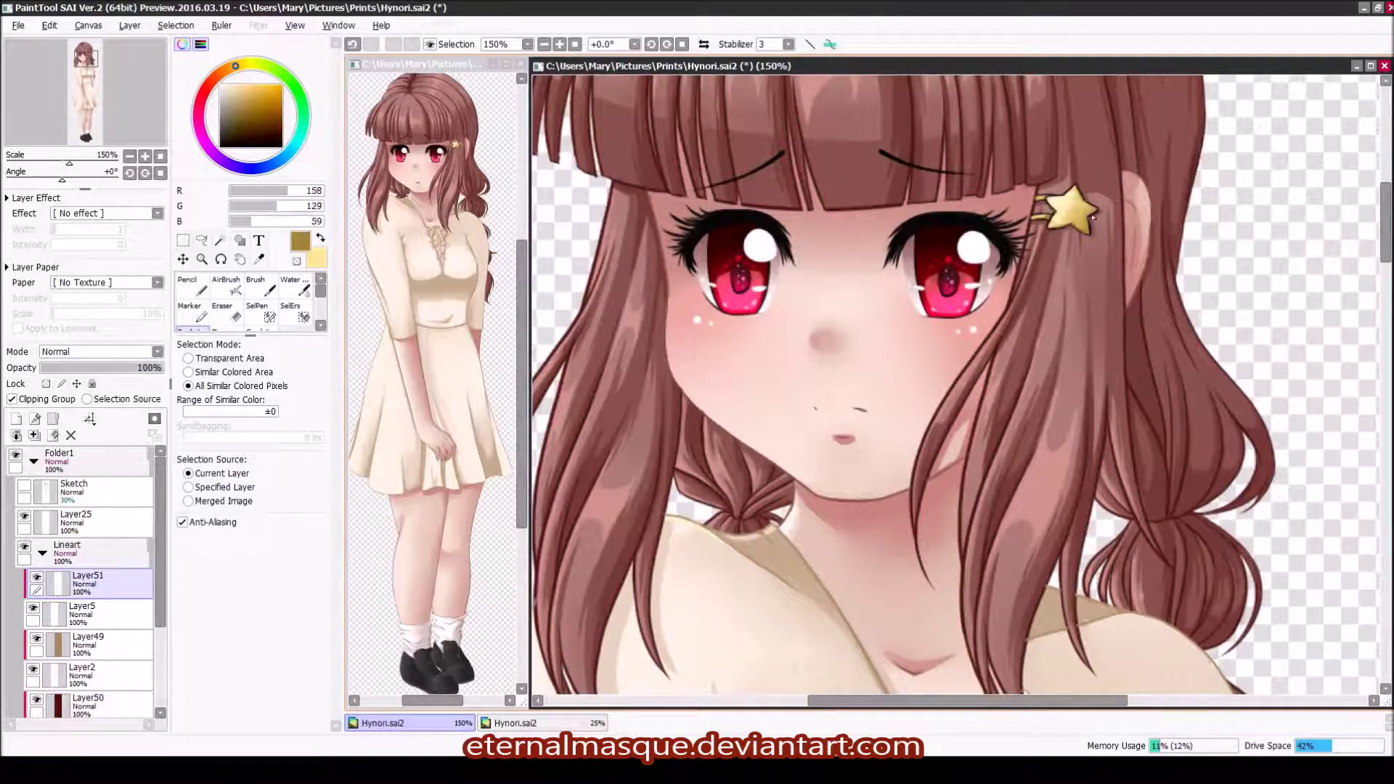
# Step: Recolour the outlines of both socks grey-brown (157, 138, 136) on Layer49 with the Pencil at size 20
pyautogui.scroll(2, 944, 363)
pyautogui.moveTo(944, 581); pyautogui.dragTo(944, 217)
pyautogui.click(88, 644)
pyautogui.keyDown('alt'); pyautogui.click(739, 342); pyautogui.keyUp('alt')
pyautogui.press('n')
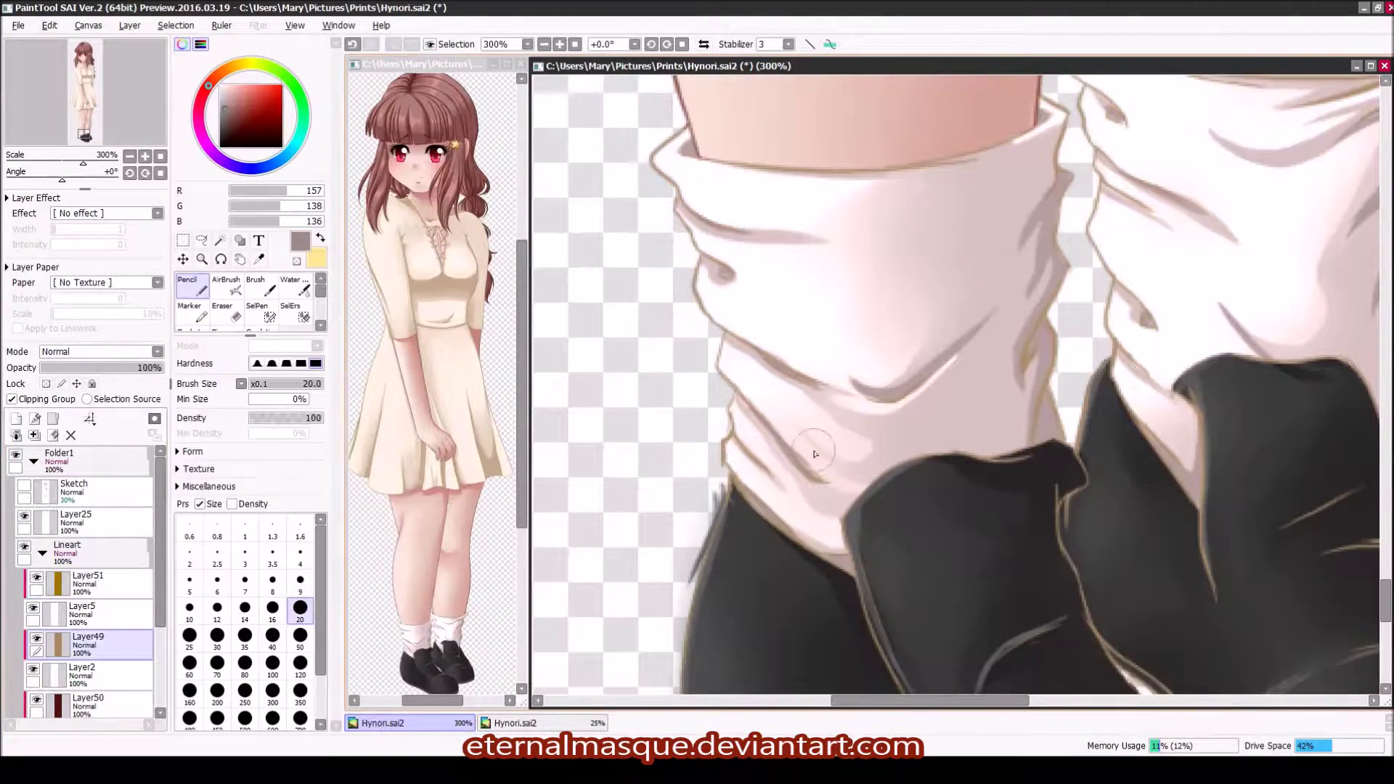
pyautogui.moveTo(1152, 300); pyautogui.dragTo(871, 349)
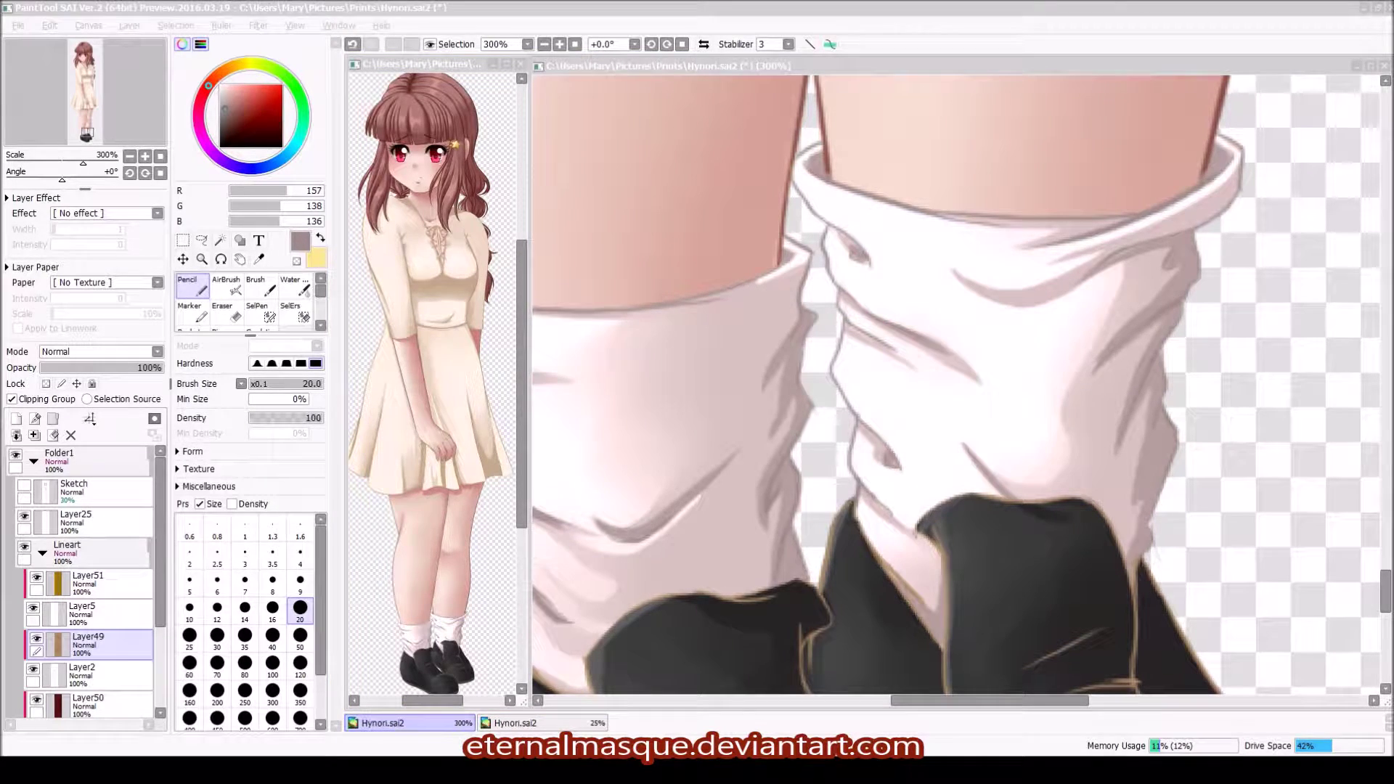
# Step: Recolour the brown shoe outlines black (0, 0, 0) on Layer49 with the Pencil at size 20
pyautogui.click(297, 666)
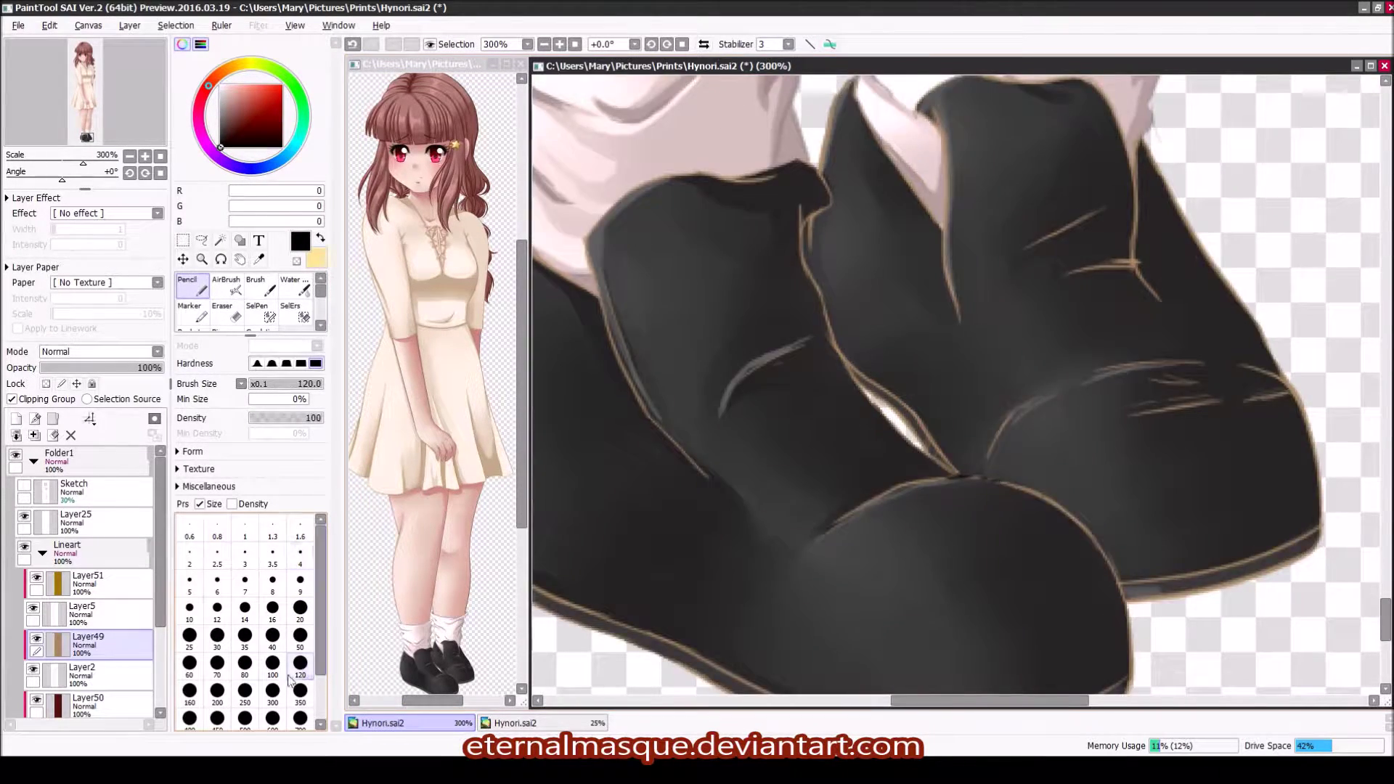
pyautogui.click(300, 608)
# Step: Add a clipped layer above Layer1 and tint the eye and eyebrow line art very dark red (40, 0, 0)
pyautogui.scroll(1, 809, 210)
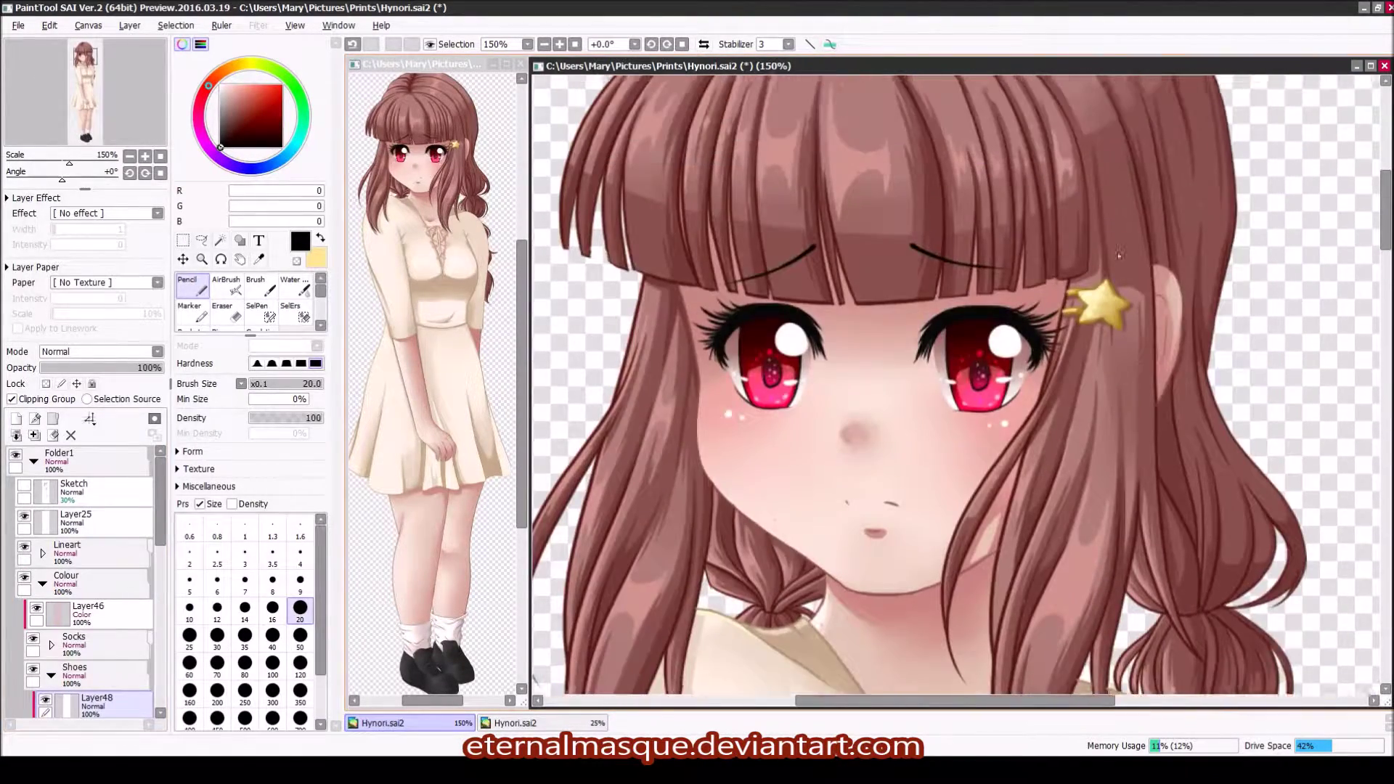
pyautogui.click(23, 422)
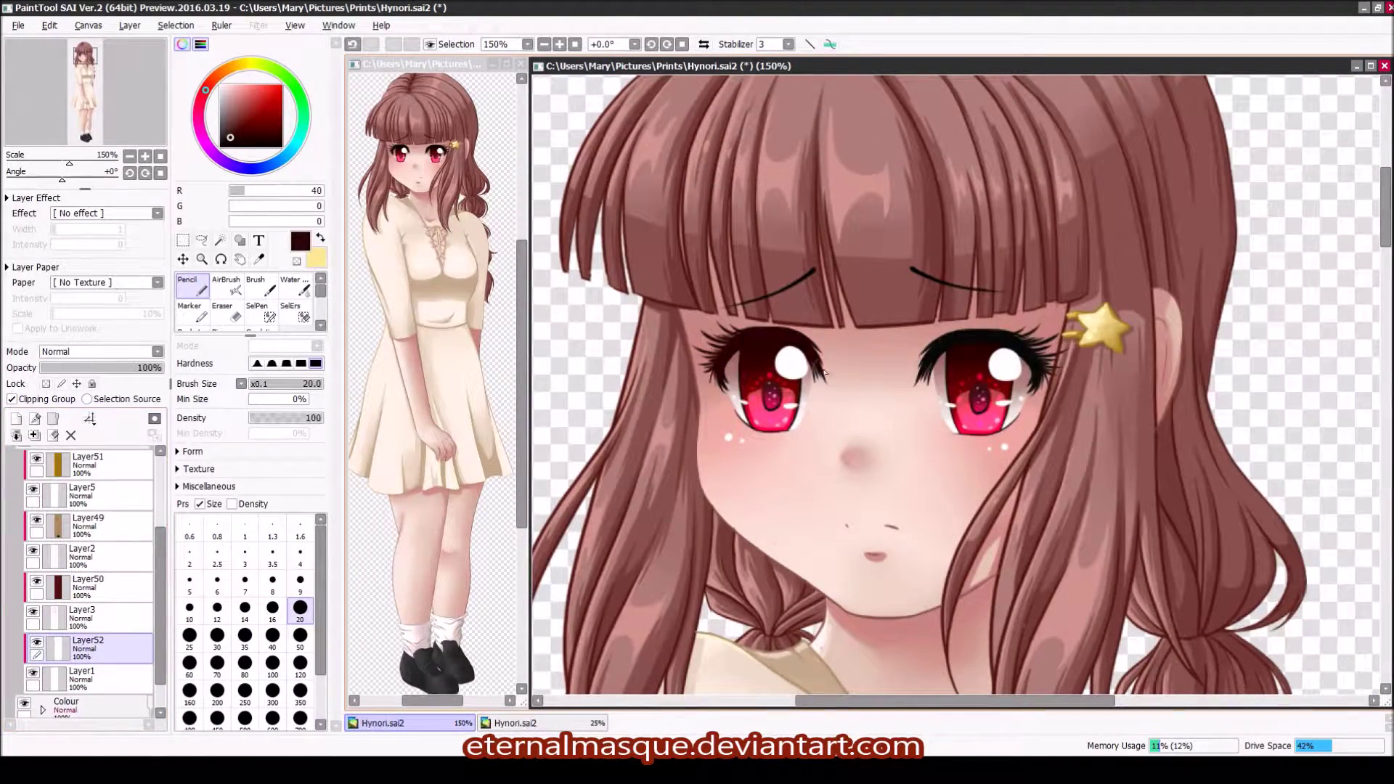
pyautogui.moveTo(1033, 336); pyautogui.dragTo(961, 292)
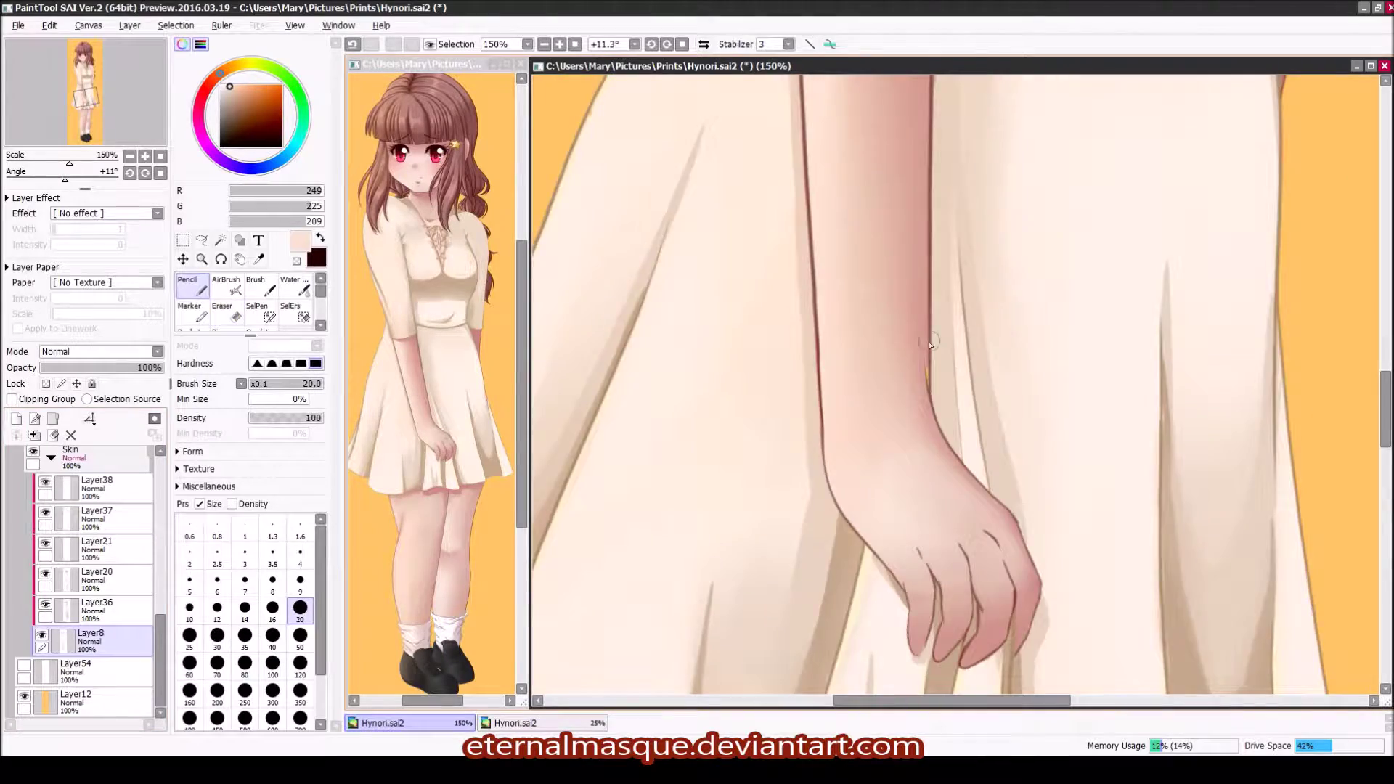
# Step: Patch the forearm edge with skin colour (249, 225, 209) and paint brown (127, 69, 6) eyelets on the dress lacing at size 9
pyautogui.click(45, 541)
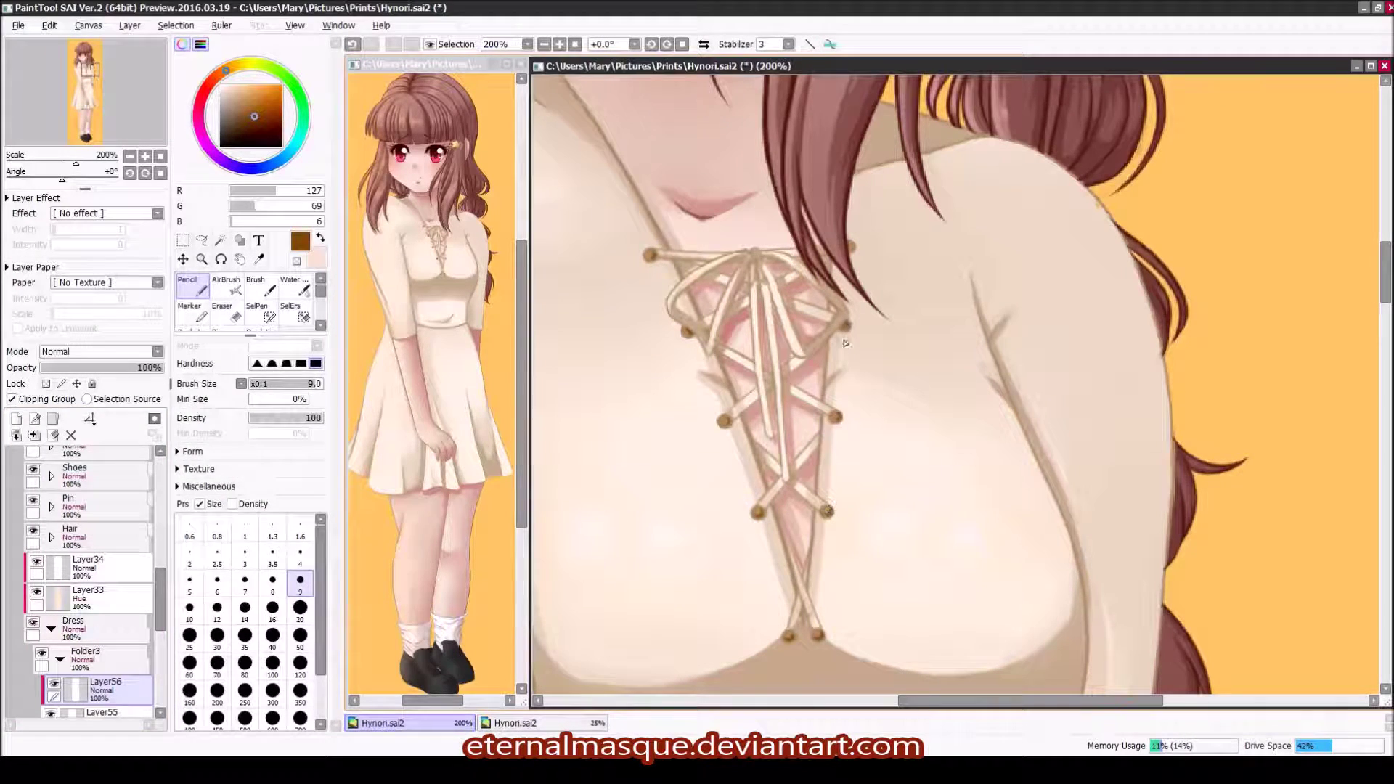
pyautogui.press('c')
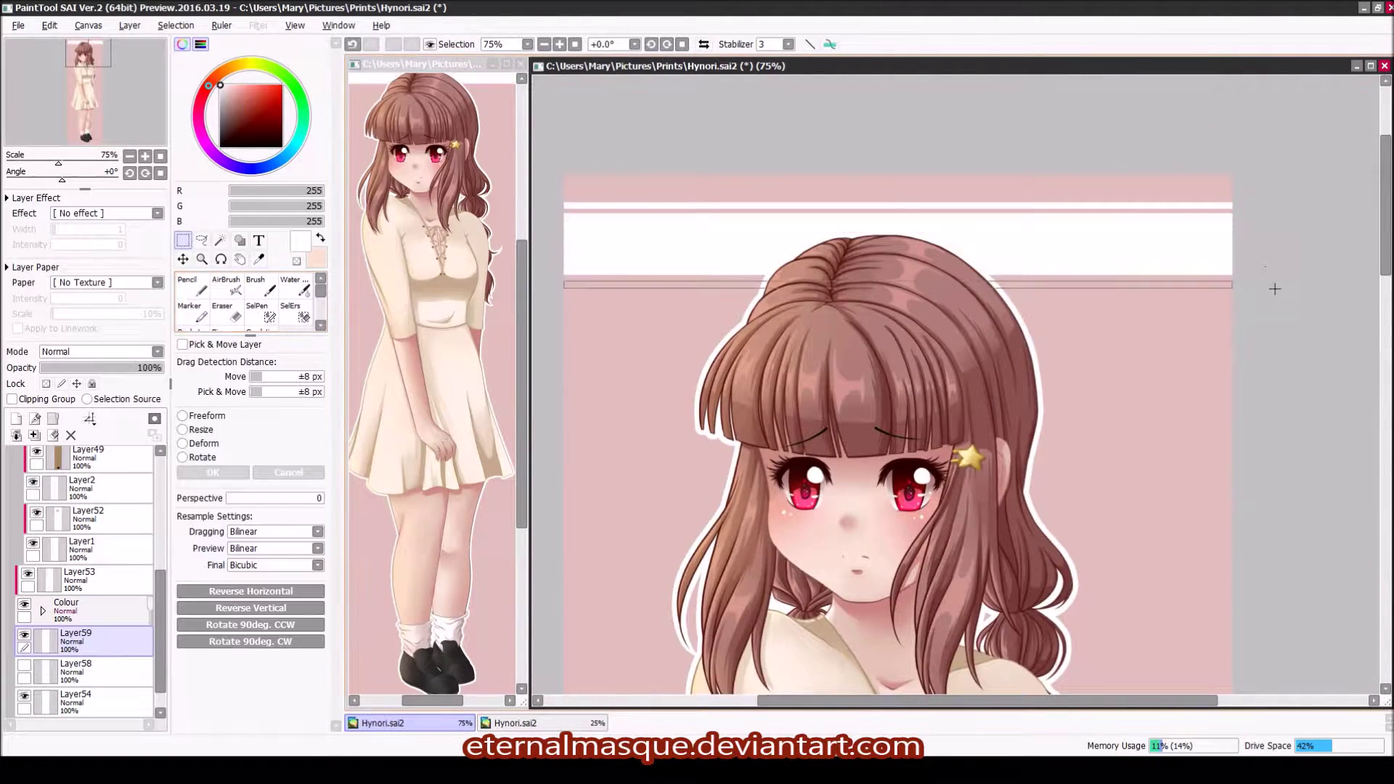
# Step: Add a row of pink (225, 190, 187) stars to the upper background band and move a 59% opacity copy to the canvas bottom
pyautogui.click(87, 664)
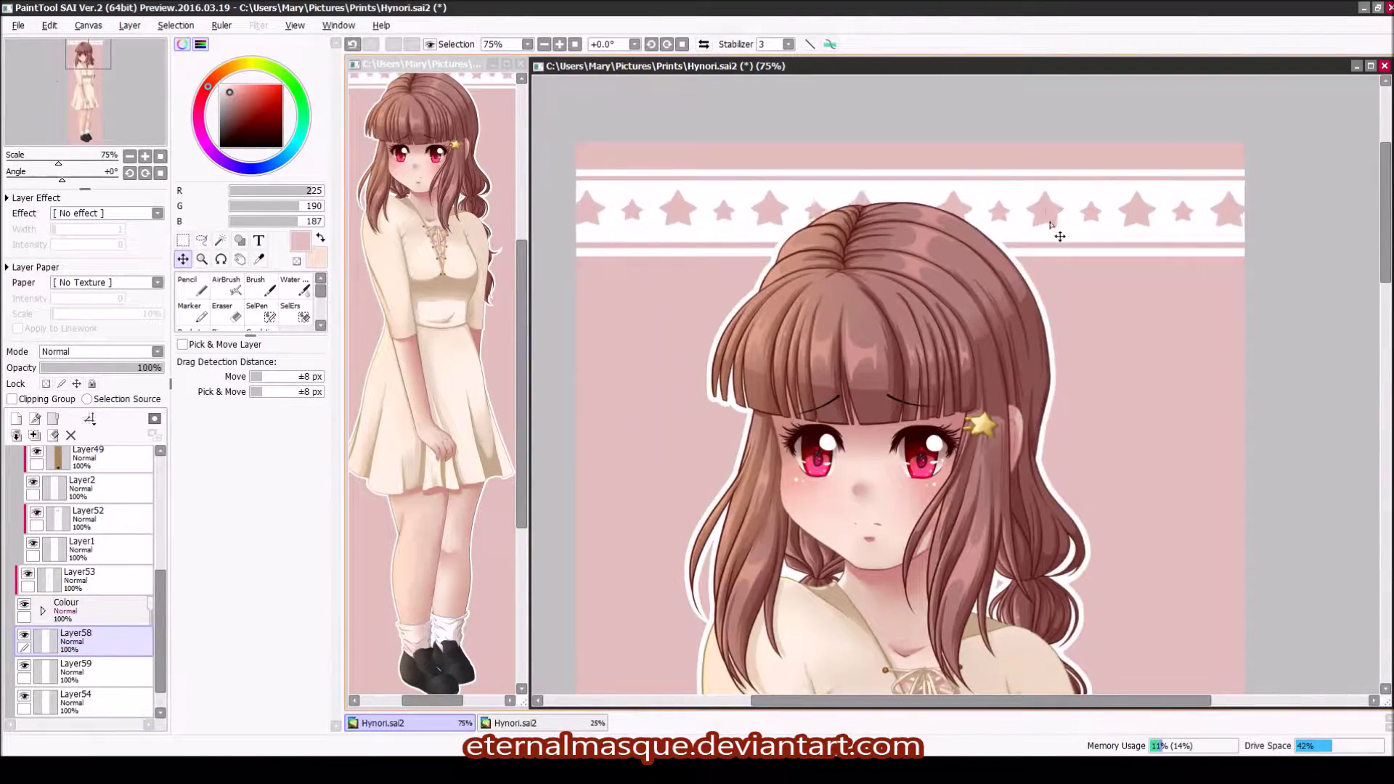
pyautogui.scroll(-4, 1061, 231)
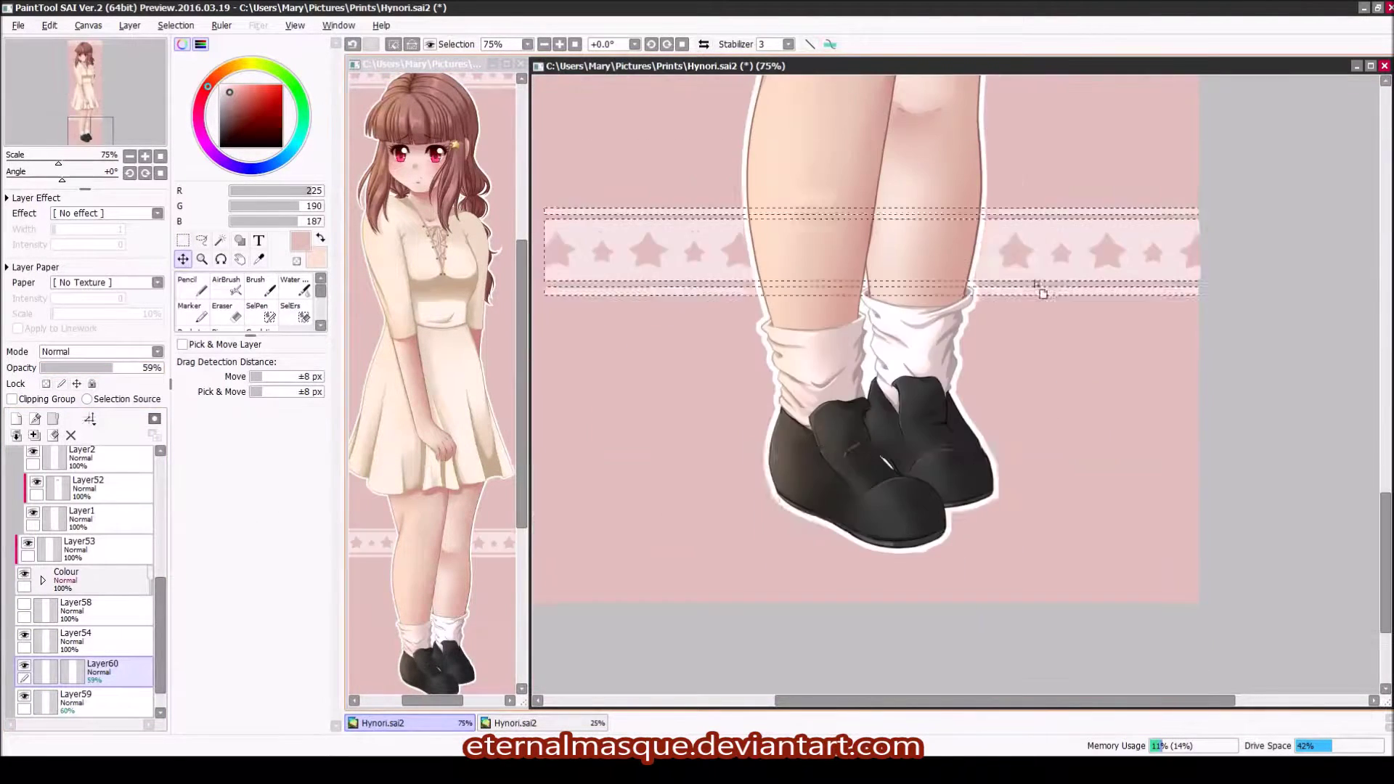
pyautogui.moveTo(1036, 286); pyautogui.dragTo(949, 560)
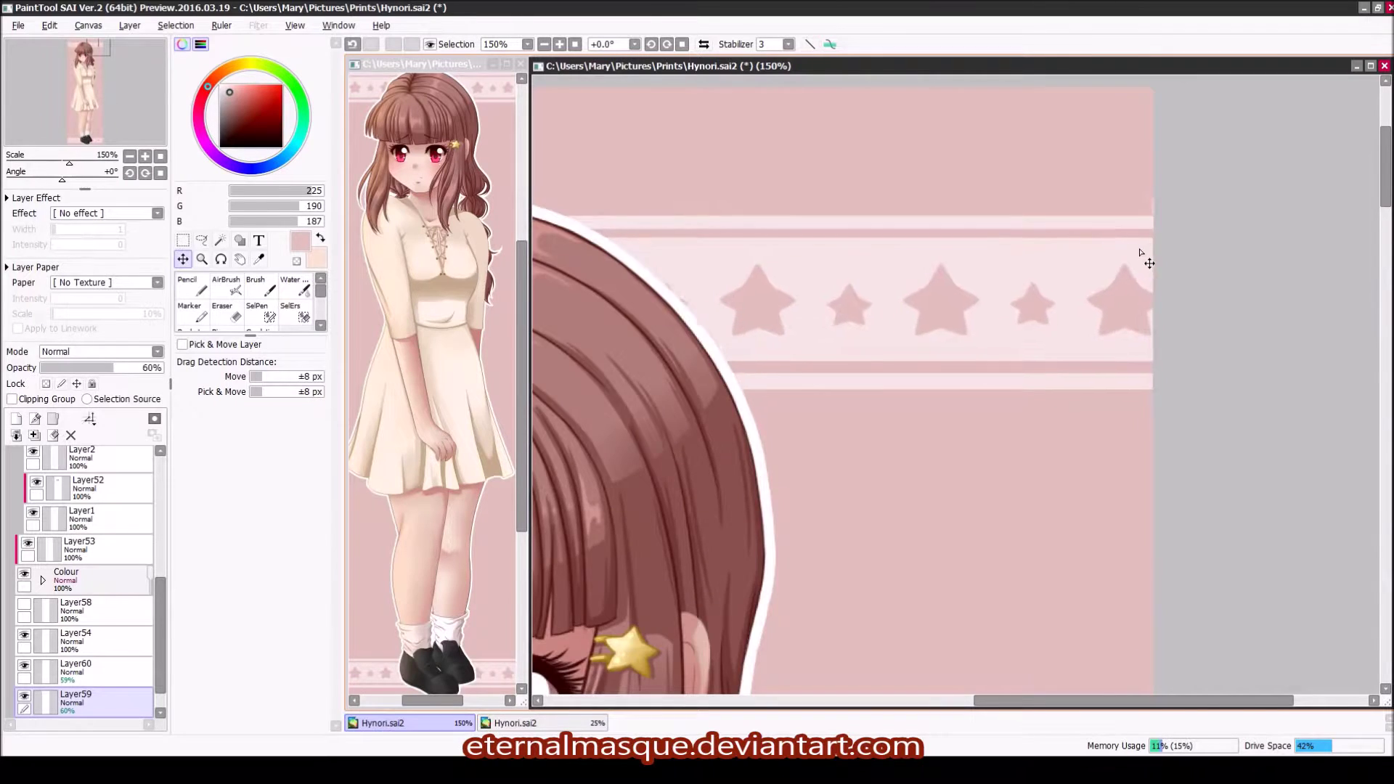
# Step: Fill a wide diagonal area behind the girl with white on a new layer below the star bands and clear the selection
pyautogui.scroll(-6, 1149, 263)
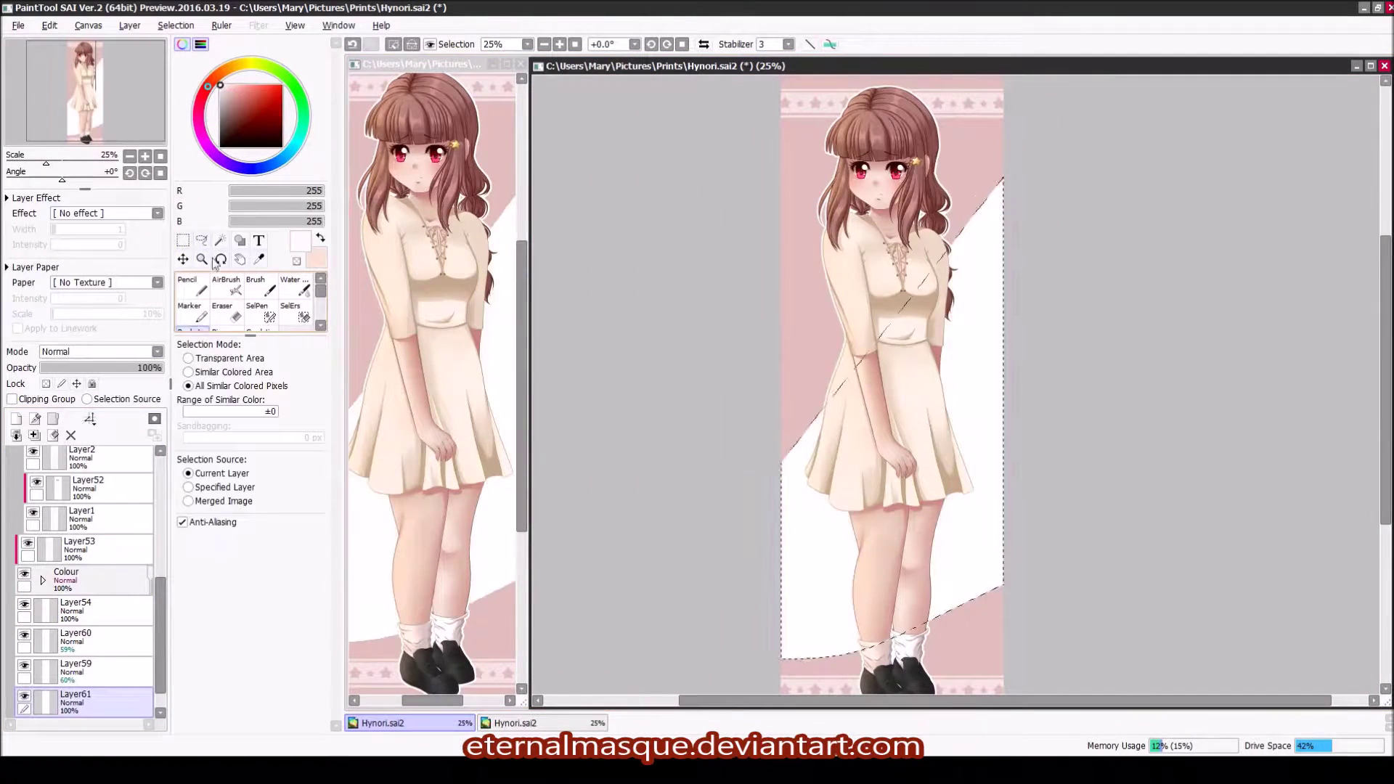
pyautogui.hotkey('ctrl', 'd')
pyautogui.click(67, 369)
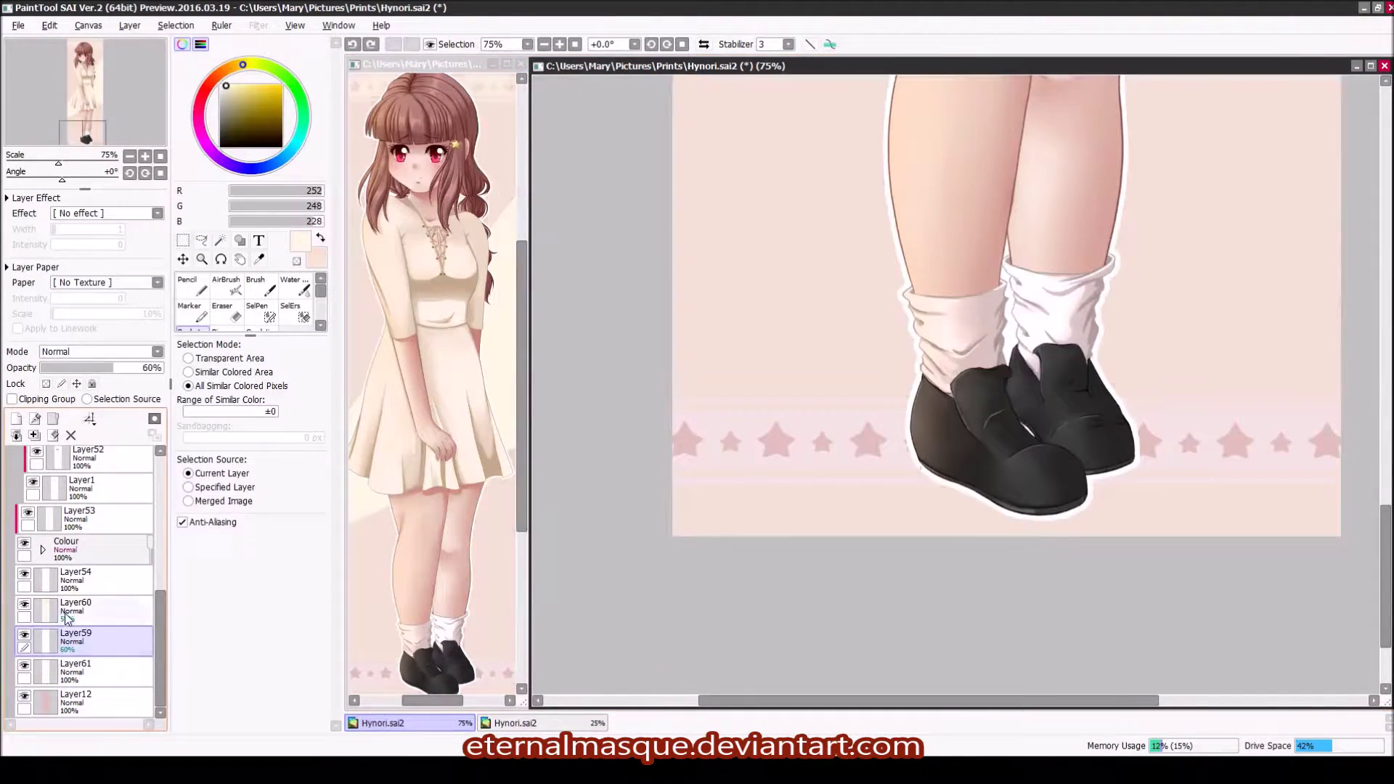
# Step: Recolour the lower star band on Layer60 beige (241, 225, 212) at 60% opacity
pyautogui.click(65, 610)
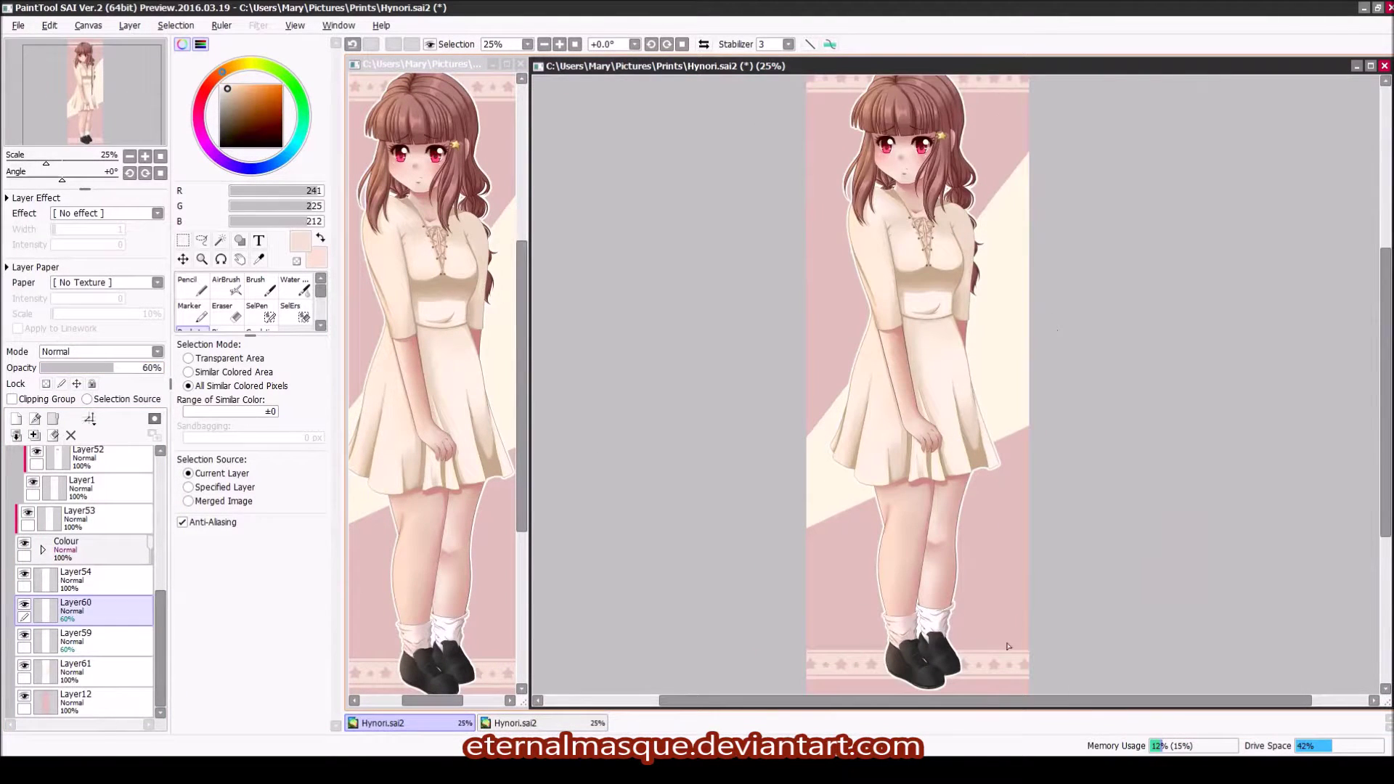